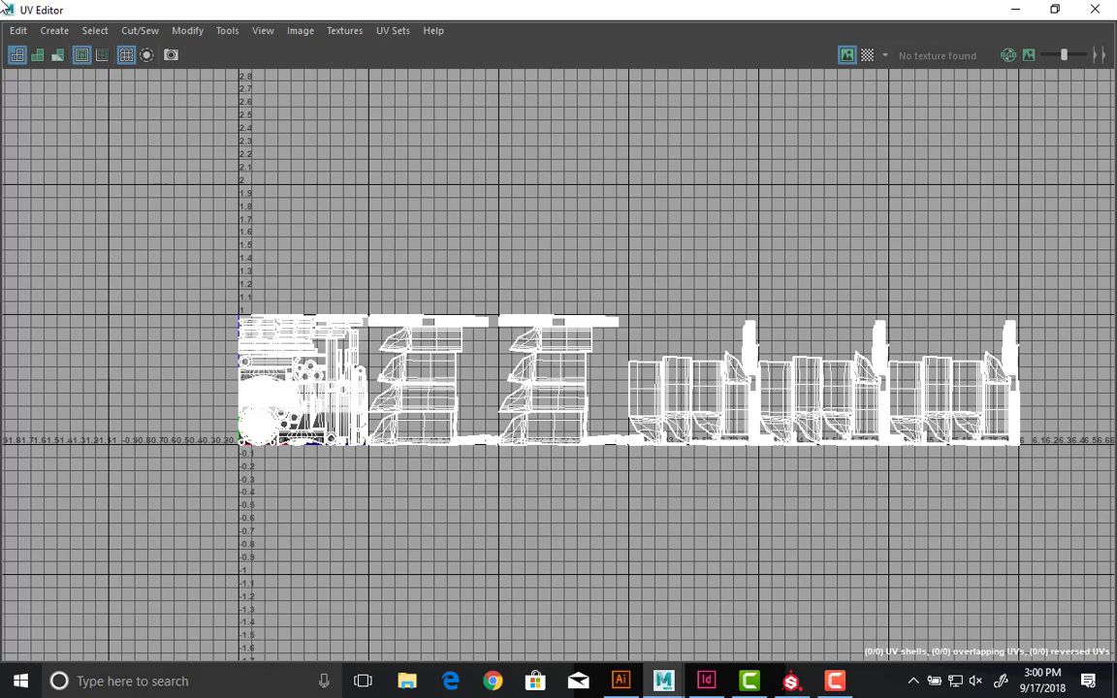
# - Close the UV Editor and select the upper front bucket of the low-poly water wheel
pyautogui.doubleClick(5, 8)
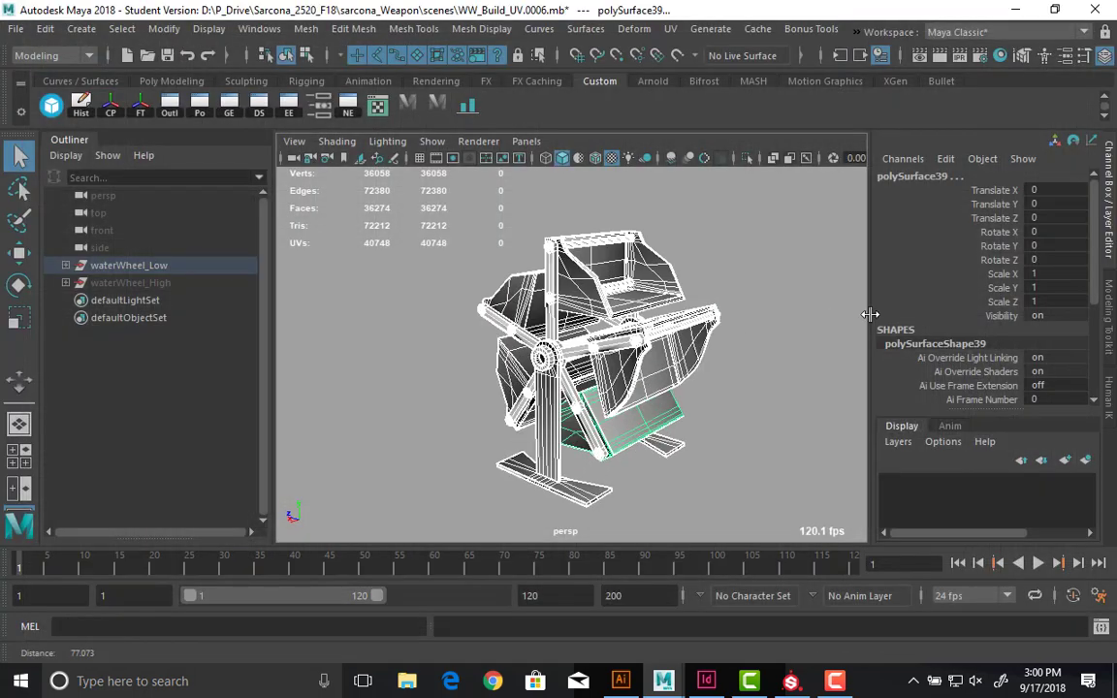
pyautogui.scroll(6, 624, 315)
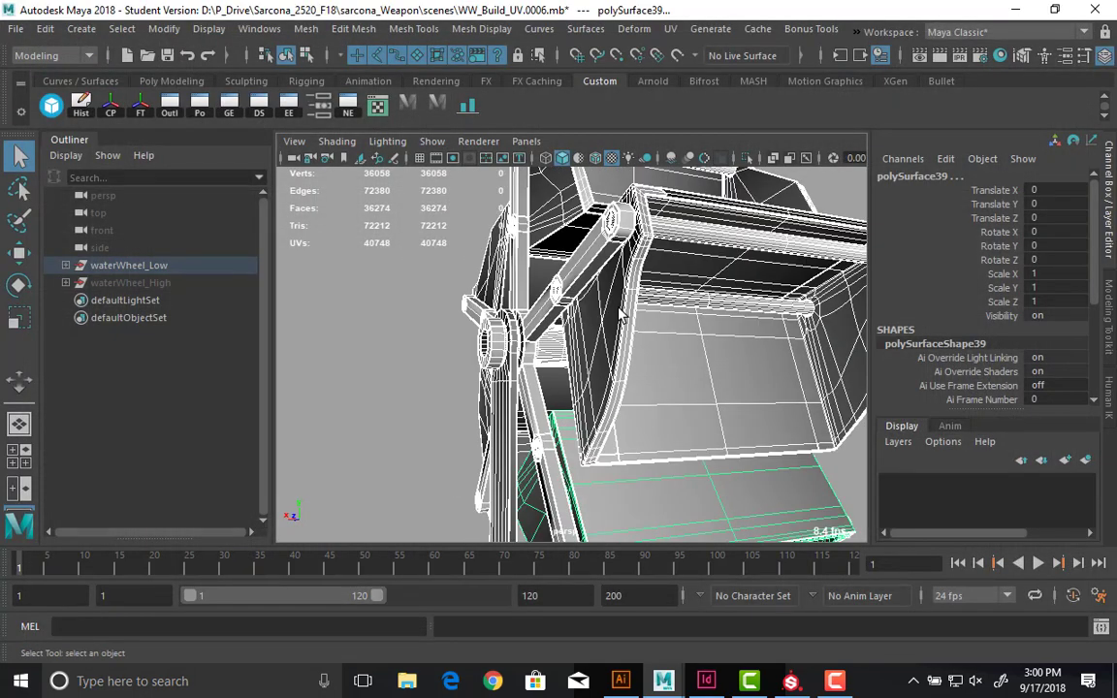
pyautogui.click(677, 319)
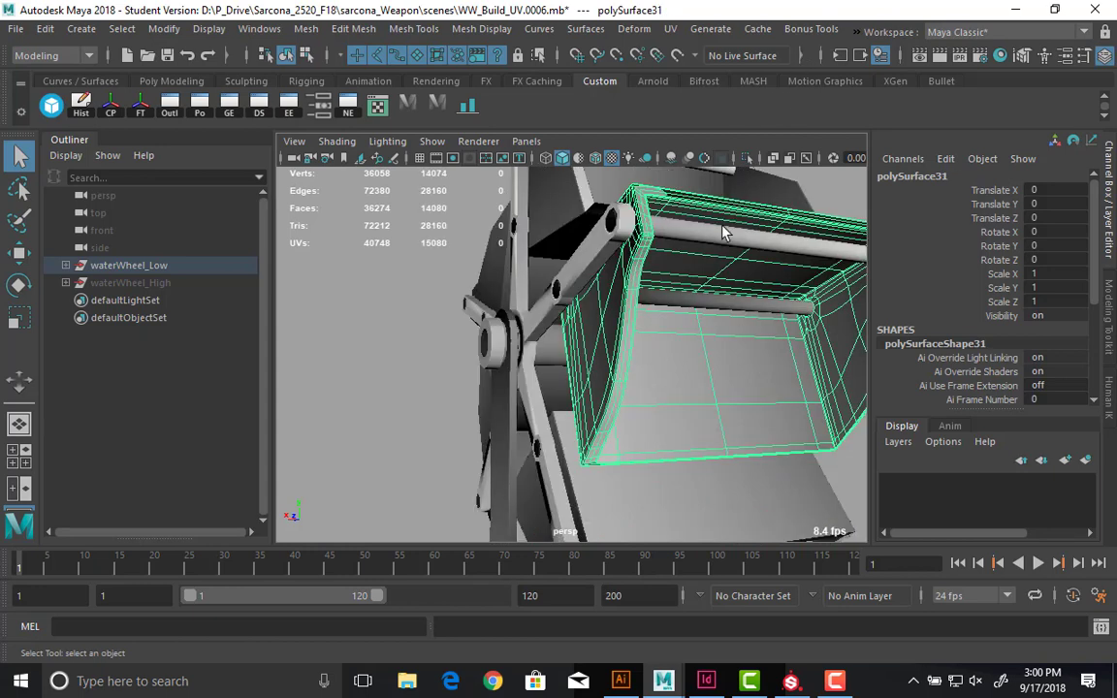
# - Reopen the UV Editor for the selected bucket and place its window so the model remains visible
pyautogui.click(670, 28)
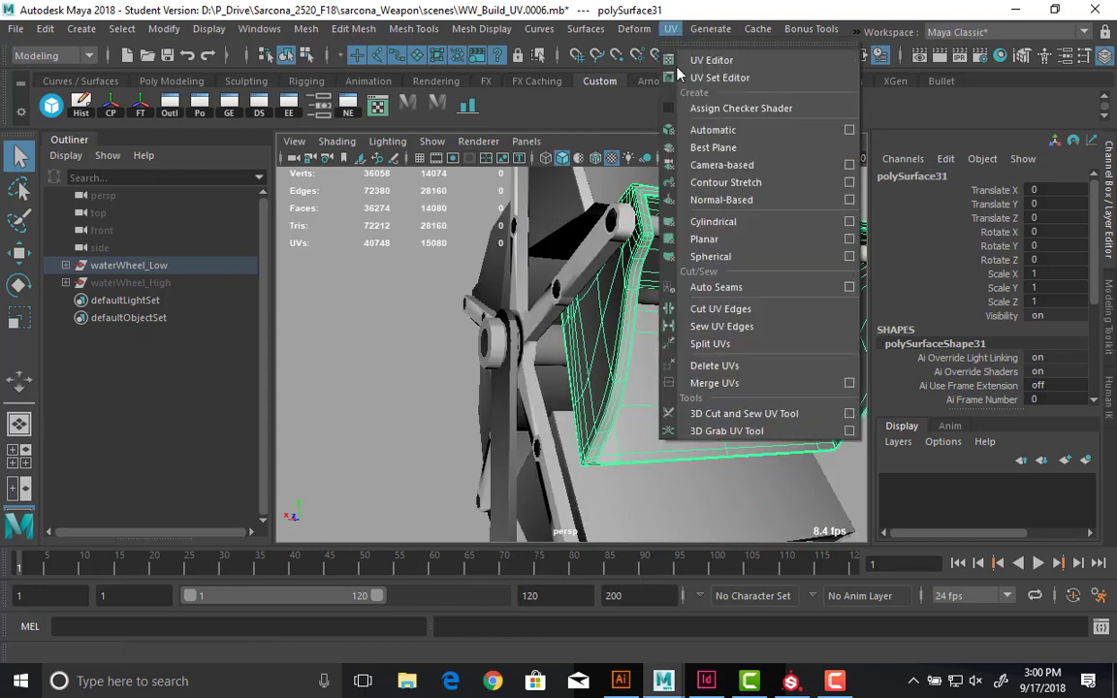
pyautogui.click(700, 60)
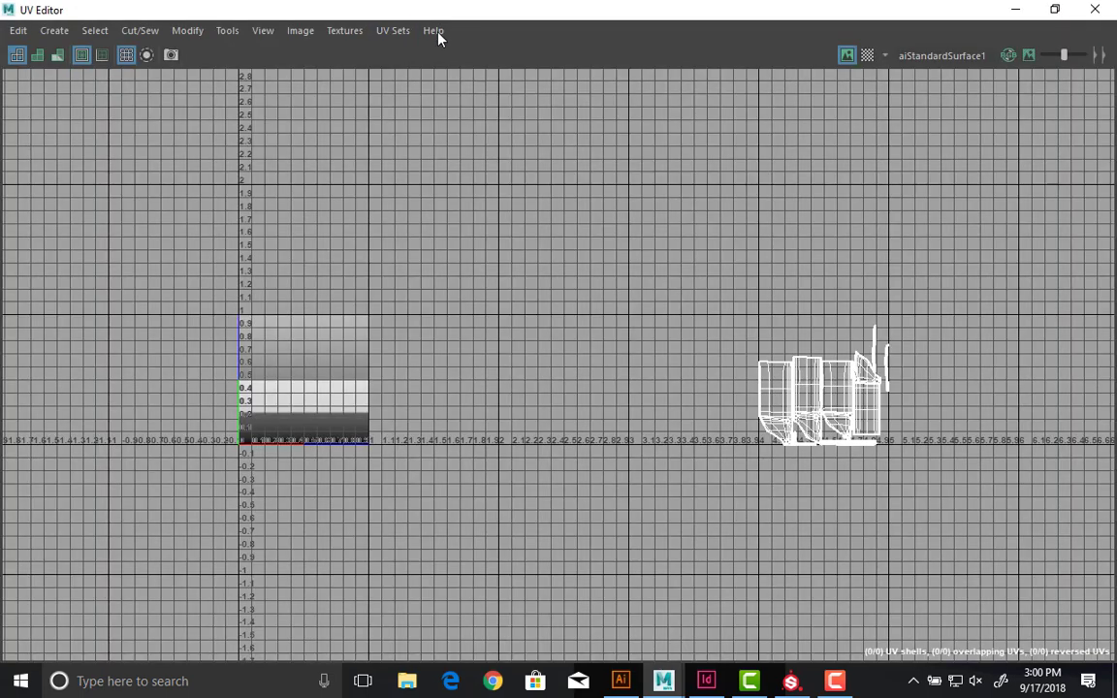
pyautogui.moveTo(442, 14); pyautogui.dragTo(468, 86)
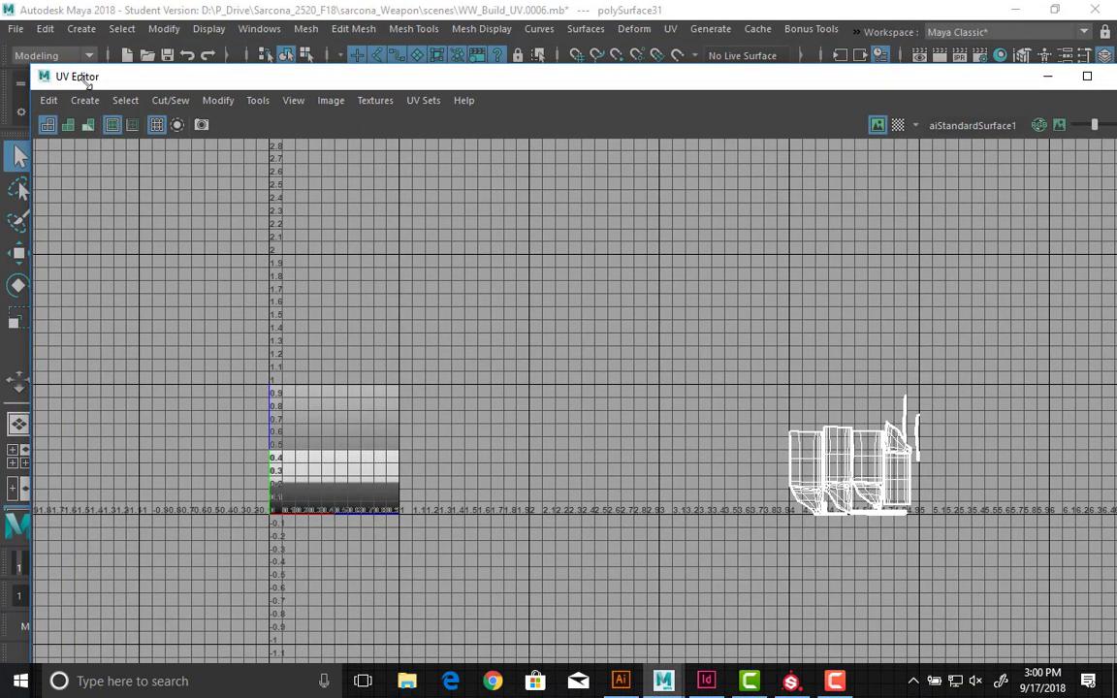
pyautogui.moveTo(86, 81); pyautogui.dragTo(762, 244)
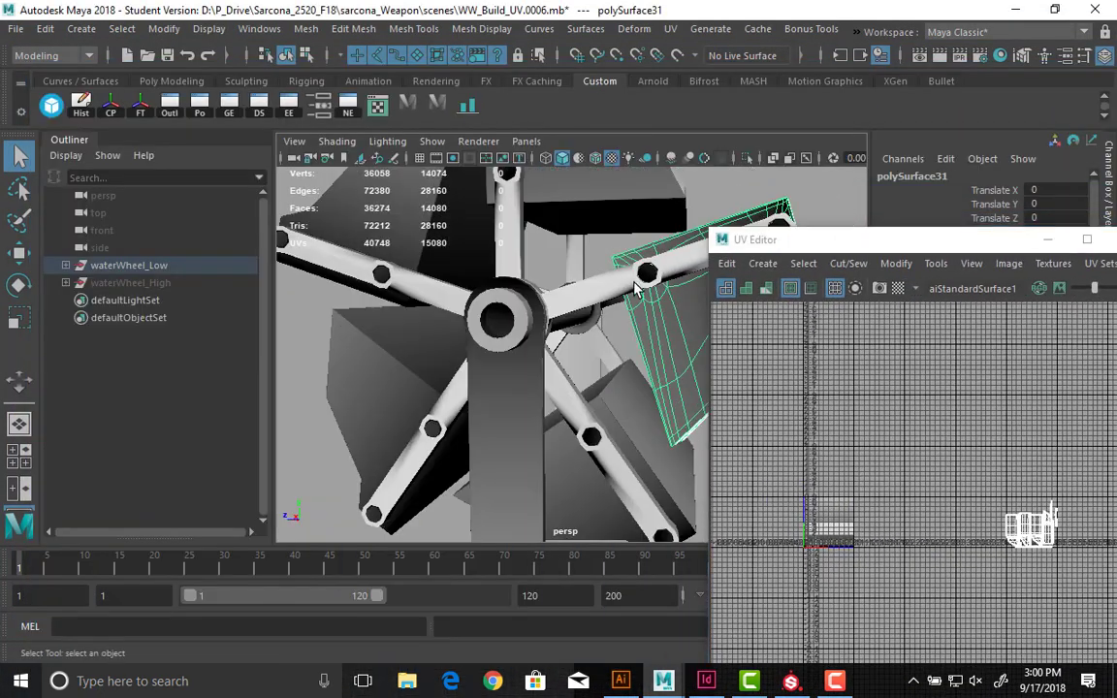
# - Isolate the selected bucket in the perspective view and move the UV Editor window clear of it
pyautogui.click(748, 158)
pyautogui.keyDown('alt'); pyautogui.moveTo(579, 299); pyautogui.dragTo(659, 240); pyautogui.keyUp('alt')
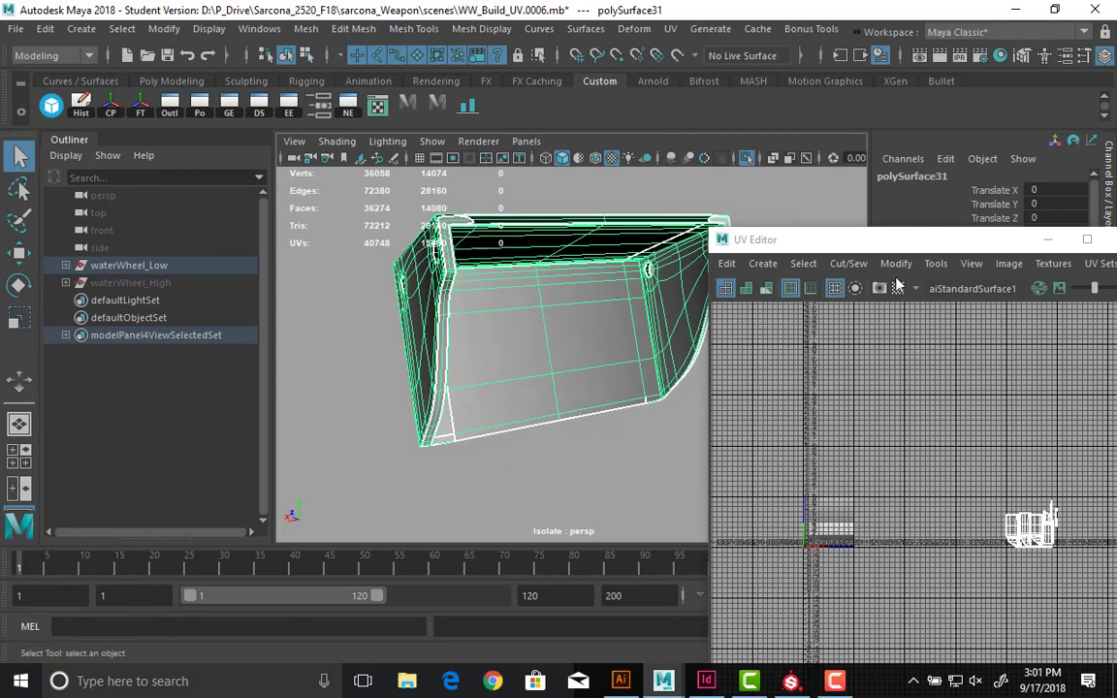
pyautogui.moveTo(872, 239); pyautogui.dragTo(770, 398)
pyautogui.keyDown('alt'); pyautogui.moveTo(743, 257); pyautogui.dragTo(711, 287); pyautogui.keyUp('alt')
# - Duplicate the bucket, move the copy down to Translate Y -30.492 and rotate it to about 69.576 degrees in X
pyautogui.press('e')
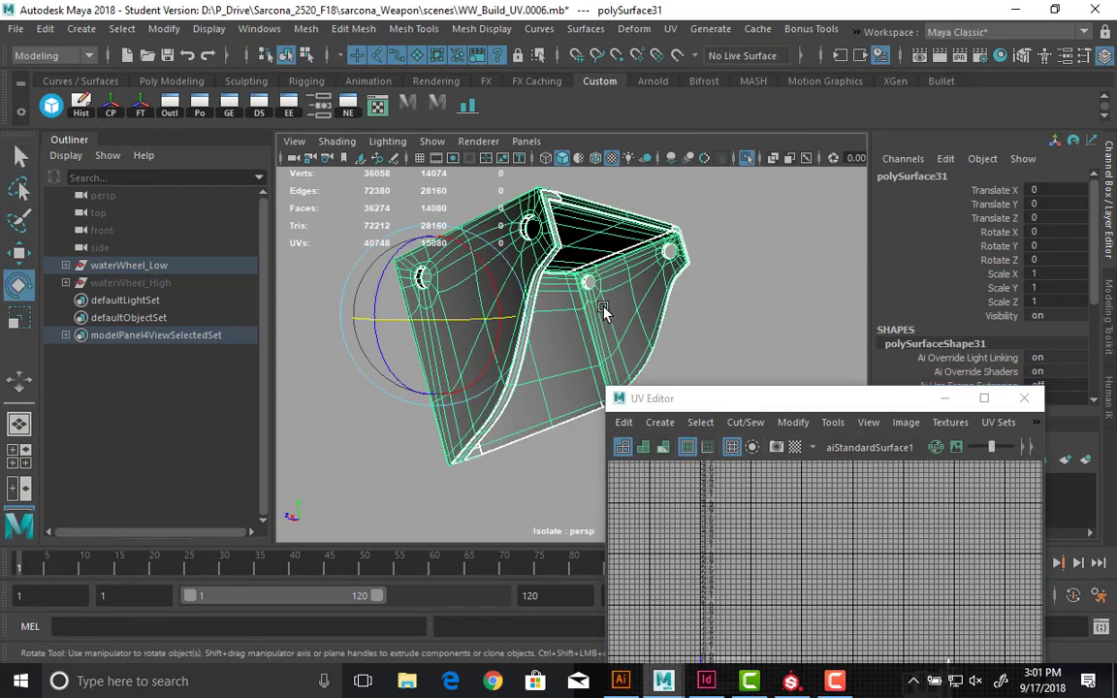
pyautogui.hotkey('ctrl', 'd')
pyautogui.press('w')
pyautogui.scroll(-3, 594, 286)
pyautogui.moveTo(497, 283); pyautogui.dragTo(514, 351)
pyautogui.press('e')
pyautogui.press('space')
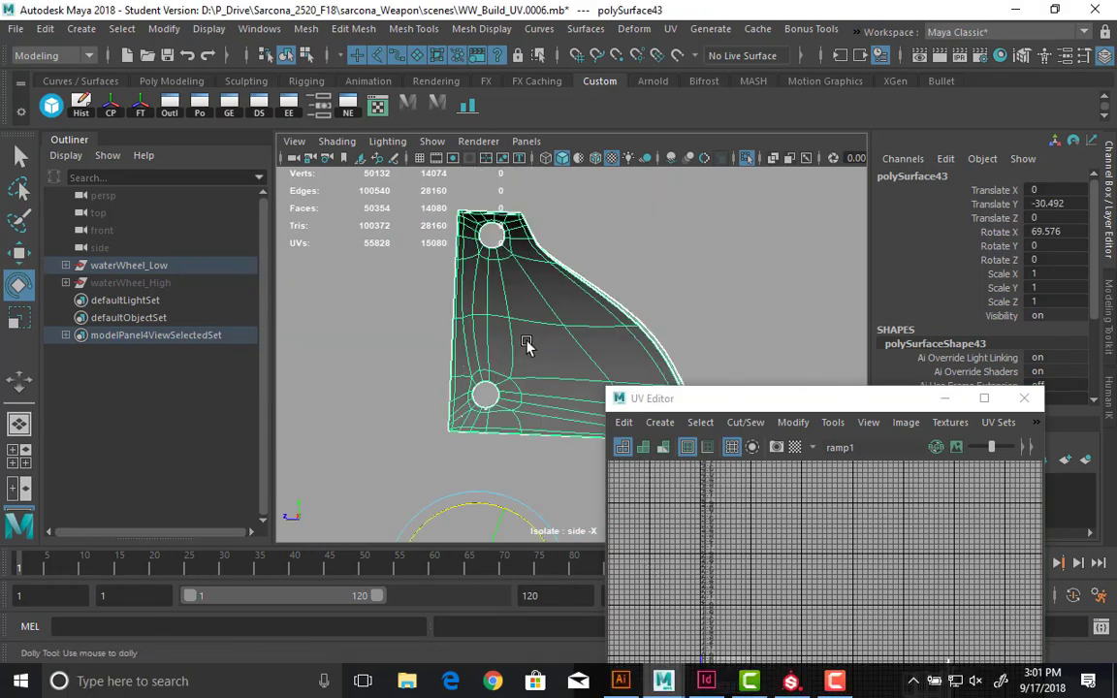
# - Snap the duplicate's pivot to its lower back corner vertex and straighten it by rotating to 71.782 degrees in X
pyautogui.keyDown('alt'); pyautogui.moveTo(527, 343); pyautogui.dragTo(514, 368, button='right'); pyautogui.keyUp('alt')
pyautogui.press('d')
pyautogui.press('v')
pyautogui.click(447, 425)
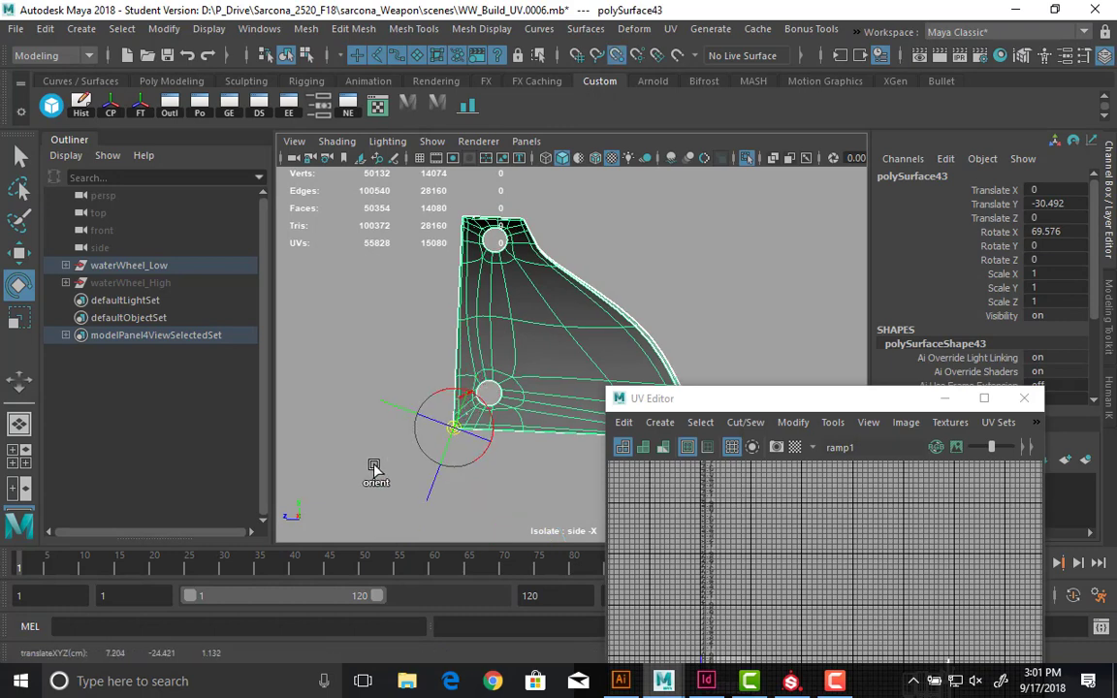
pyautogui.moveTo(491, 391); pyautogui.dragTo(518, 377)
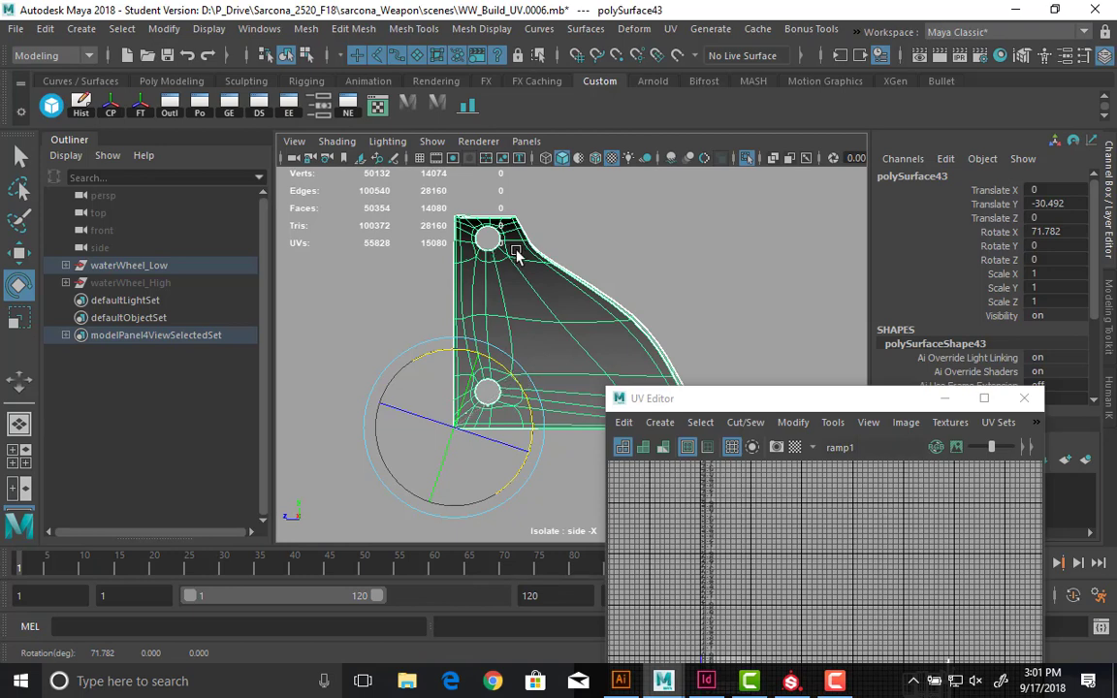
# - Return to the perspective view and freeze the transformations of the duplicated bucket
pyautogui.press('space')
pyautogui.moveTo(489, 244); pyautogui.dragTo(516, 228)
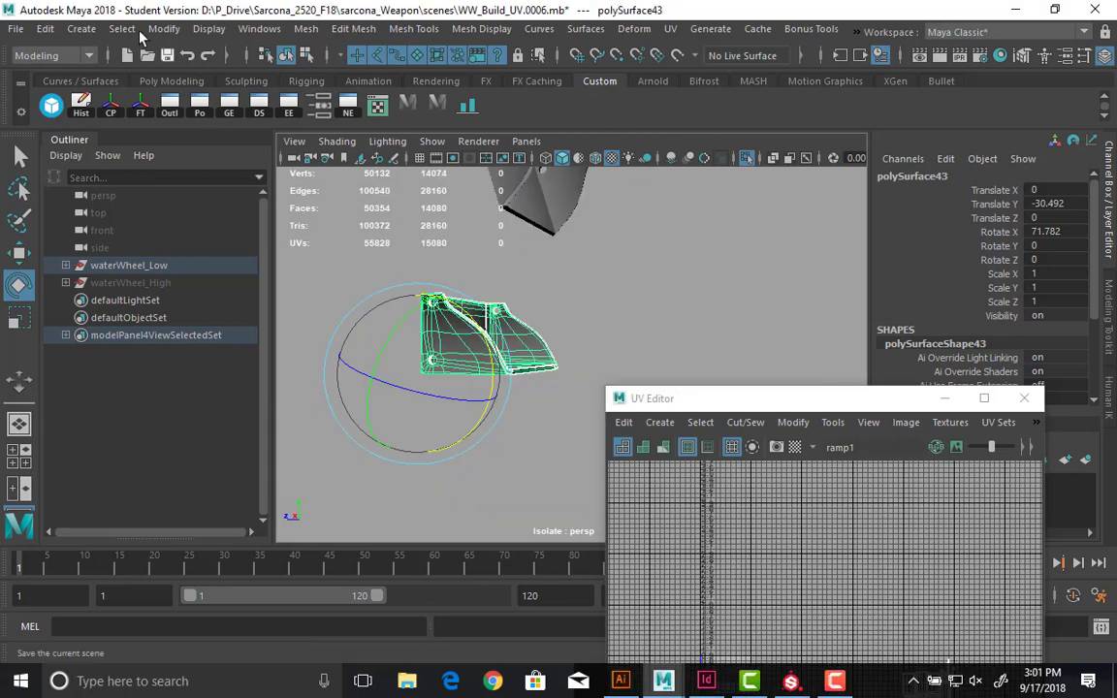
pyautogui.click(140, 104)
# - Apply an Automatic UV projection to the duplicated bucket and view it without smooth mesh preview
pyautogui.keyDown('alt'); pyautogui.moveTo(347, 311); pyautogui.dragTo(536, 392); pyautogui.keyUp('alt')
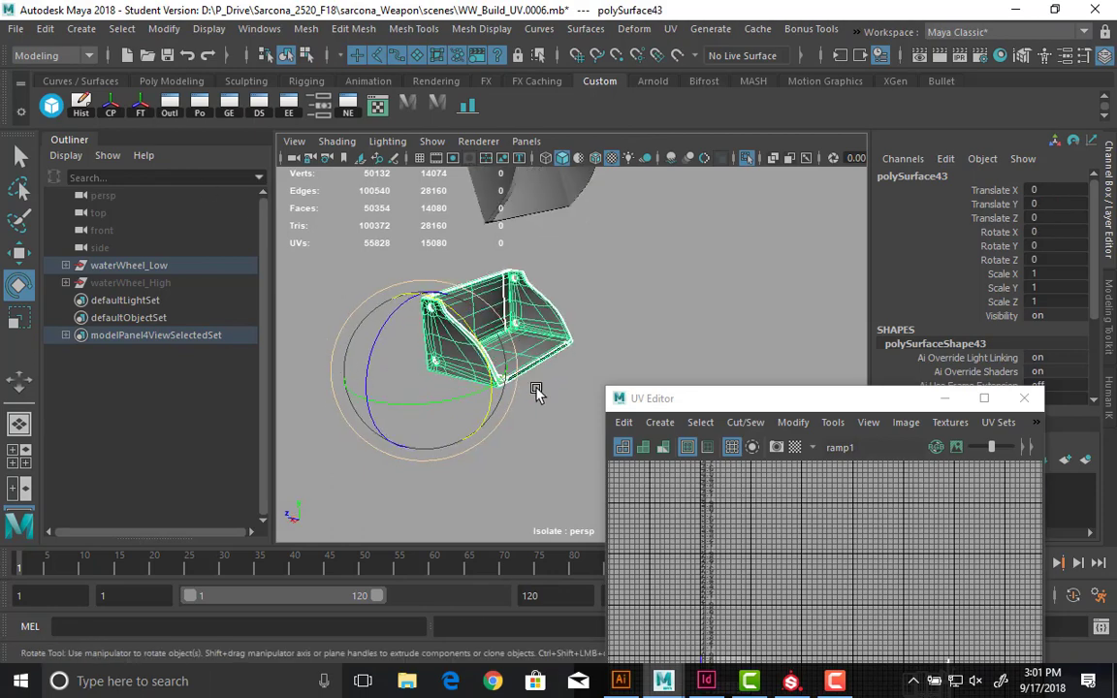
pyautogui.scroll(5, 527, 382)
pyautogui.keyDown('alt'); pyautogui.moveTo(518, 373); pyautogui.dragTo(695, 401, button='middle'); pyautogui.keyUp('alt')
pyautogui.moveTo(660, 397); pyautogui.dragTo(731, 403)
pyautogui.keyDown('alt'); pyautogui.moveTo(582, 341); pyautogui.dragTo(500, 329); pyautogui.keyUp('alt')
pyautogui.click(669, 29)
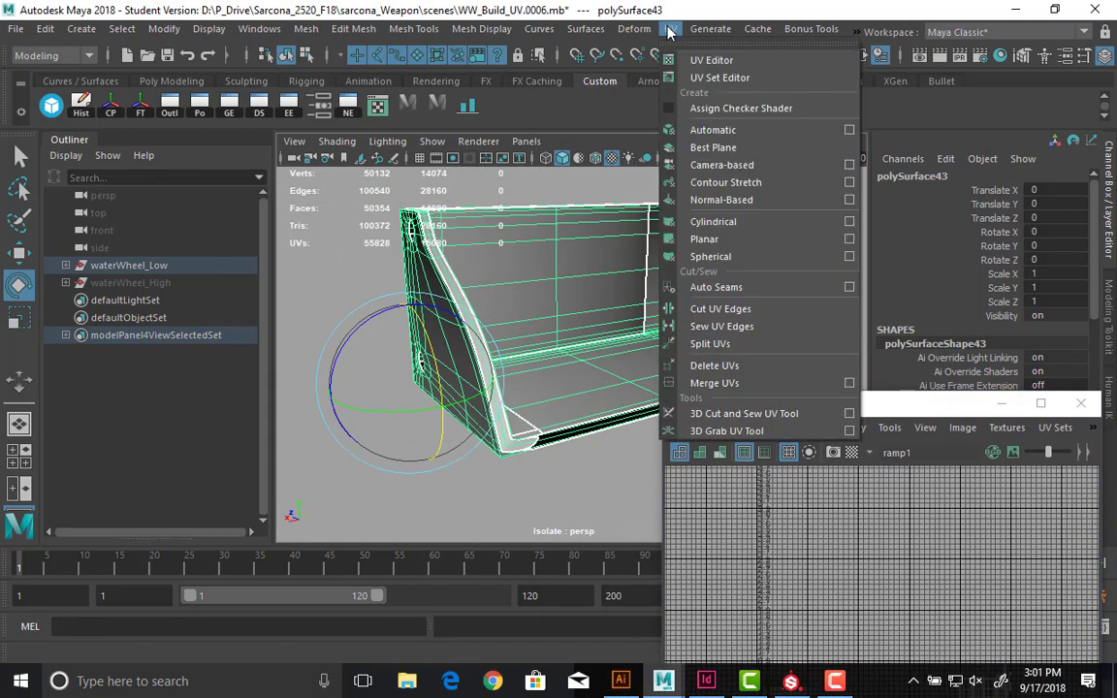
pyautogui.click(785, 129)
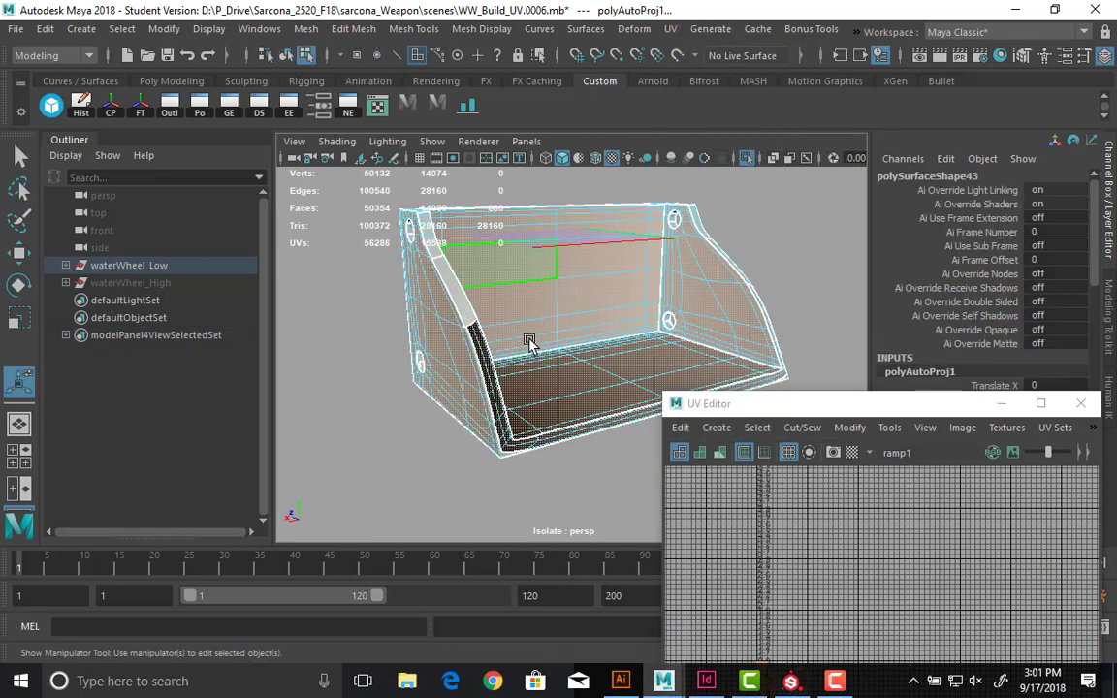
pyautogui.keyDown('alt'); pyautogui.moveTo(527, 341); pyautogui.dragTo(554, 366); pyautogui.keyUp('alt')
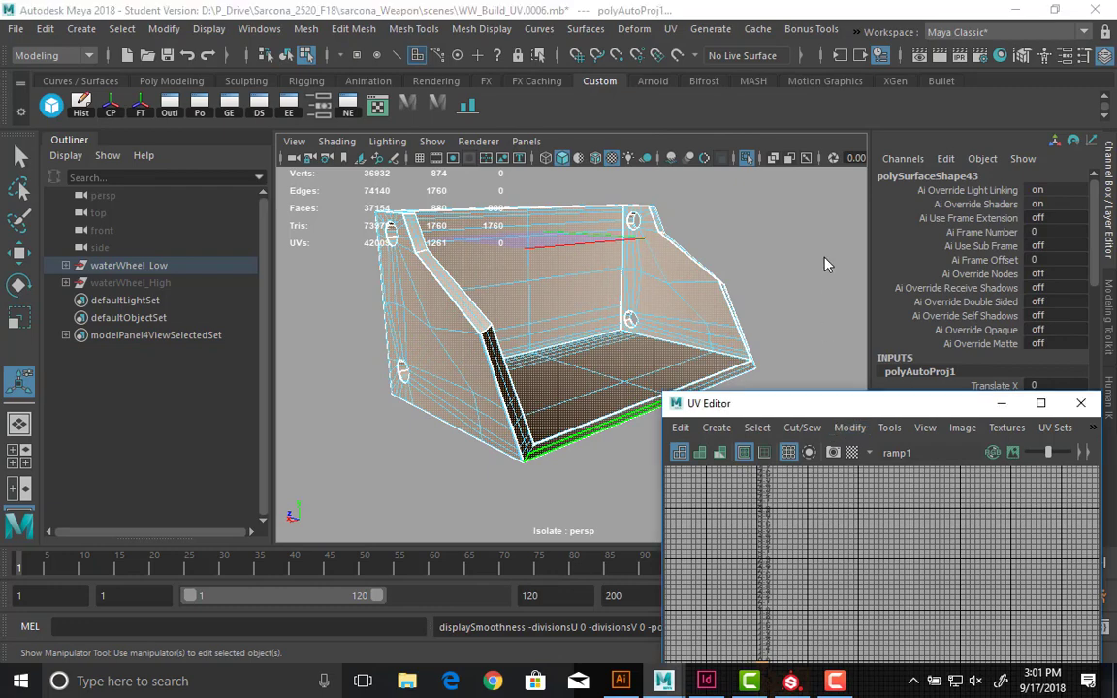
# - Frame the bucket's new UV shells in the UV Editor and turn on the checker map
pyautogui.moveTo(766, 403); pyautogui.dragTo(789, 159)
pyautogui.press('f')
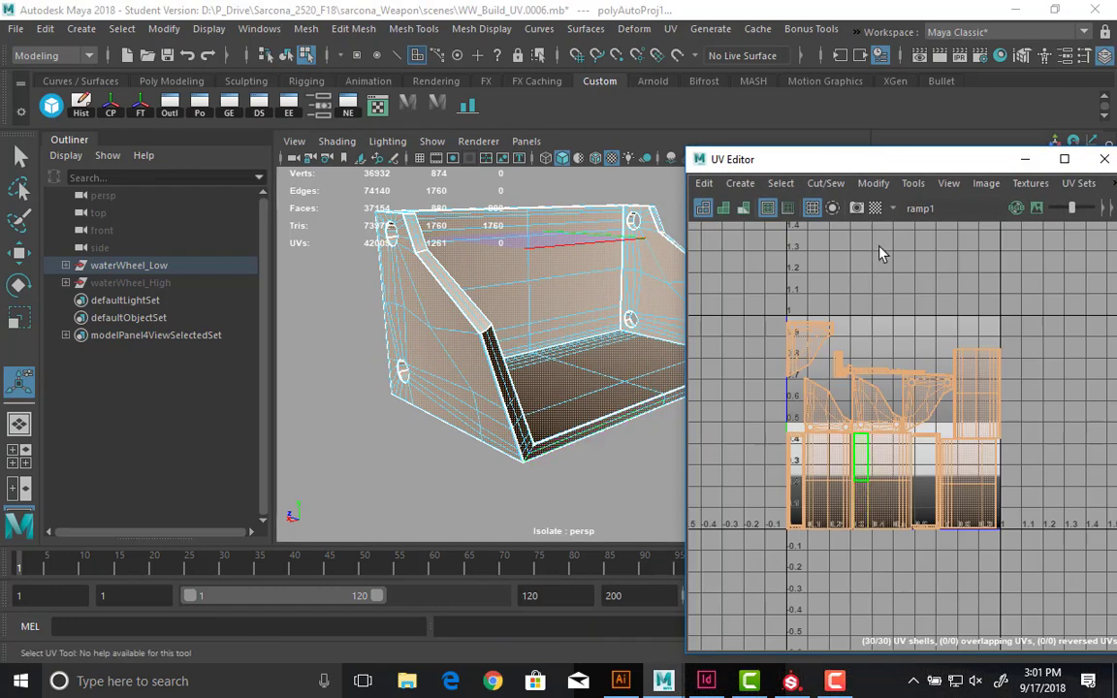
pyautogui.click(1031, 184)
pyautogui.click(1023, 214)
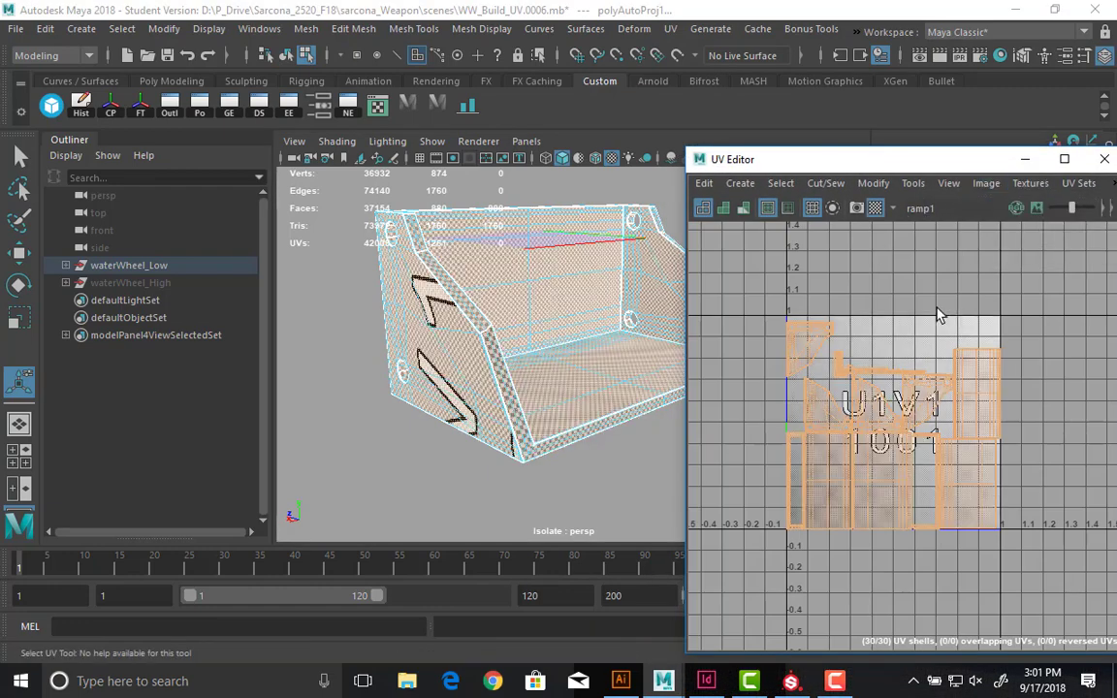
# - Turn off the texture image display behind the UVs and enlarge the UV Editor window
pyautogui.scroll(2, 843, 394)
pyautogui.click(987, 183)
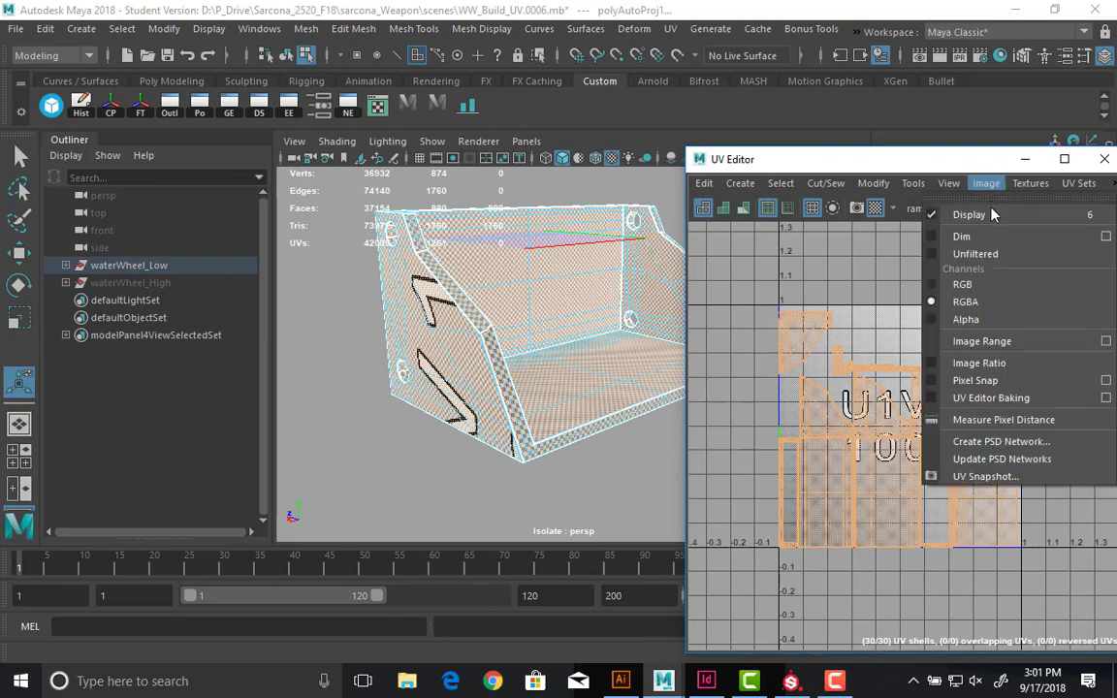
pyautogui.click(969, 214)
pyautogui.keyDown('alt'); pyautogui.moveTo(850, 284); pyautogui.dragTo(862, 258, button='middle'); pyautogui.keyUp('alt')
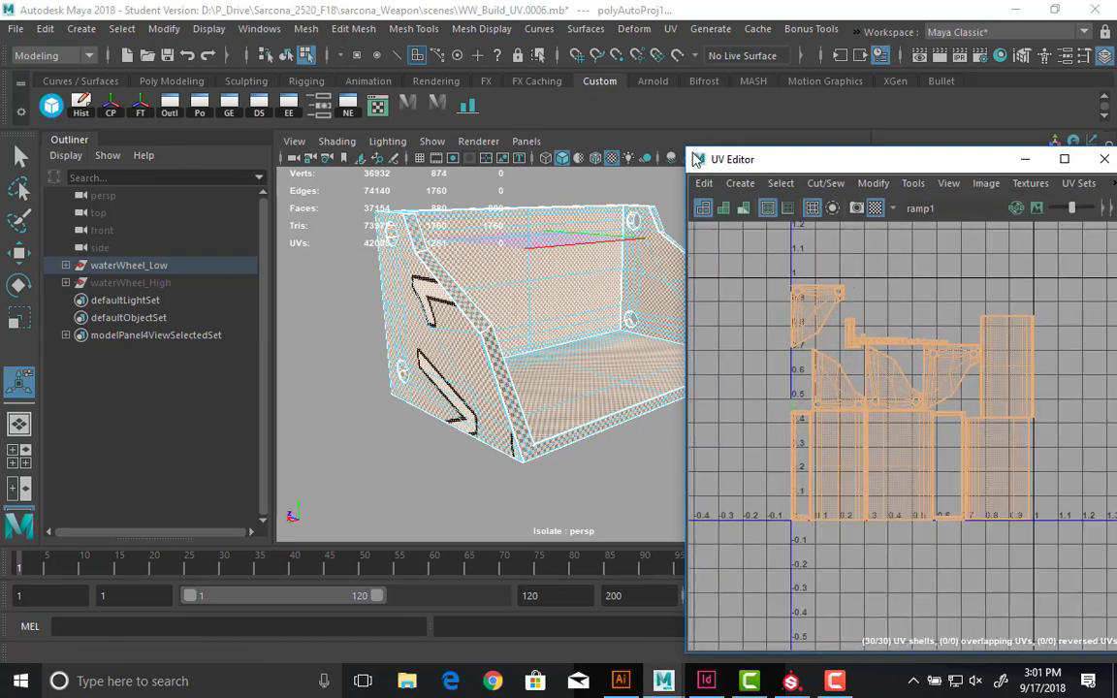
pyautogui.moveTo(501, 147); pyautogui.dragTo(346, 102)
# - Select the row of narrow edge-strip UV shells and move them together beyond the upper-left corner of the 0–1 UV tile
pyautogui.keyDown('alt'); pyautogui.moveTo(909, 292); pyautogui.dragTo(902, 400, button='middle'); pyautogui.keyUp('alt')
pyautogui.scroll(2, 595, 461)
pyautogui.keyDown('alt'); pyautogui.moveTo(594, 467); pyautogui.dragTo(574, 204, button='middle'); pyautogui.keyUp('alt')
pyautogui.keyDown('alt'); pyautogui.moveTo(602, 489); pyautogui.dragTo(599, 678, button='middle'); pyautogui.keyUp('alt')
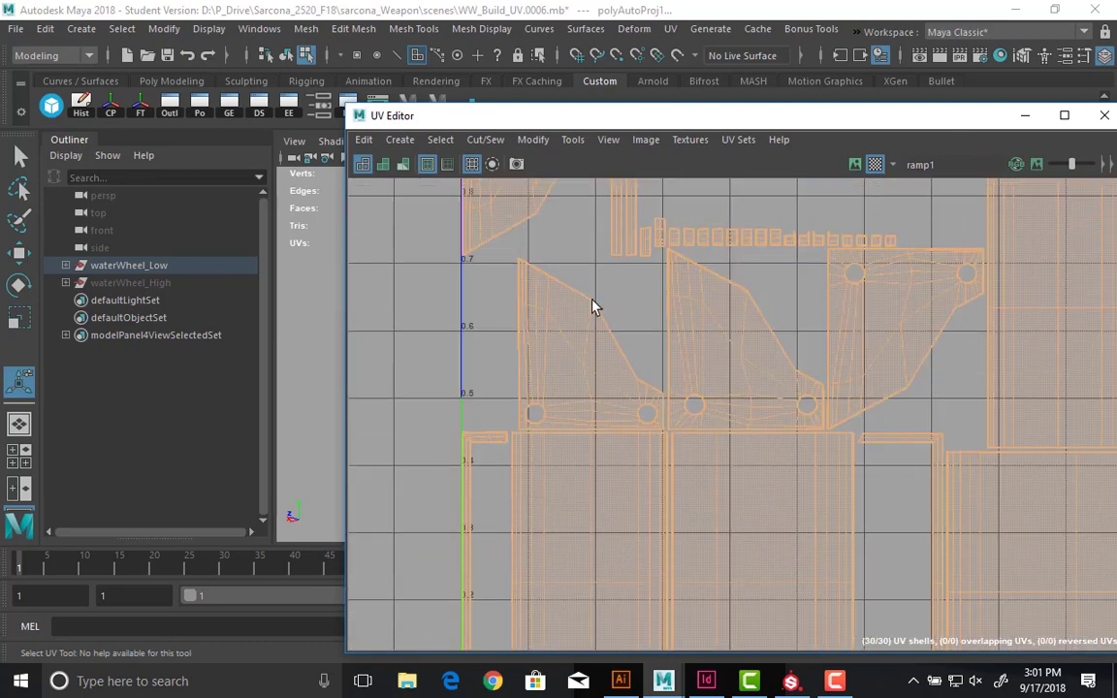
pyautogui.keyDown('alt'); pyautogui.moveTo(630, 185); pyautogui.dragTo(653, 345, button='middle'); pyautogui.keyUp('alt')
pyautogui.scroll(3, 776, 408)
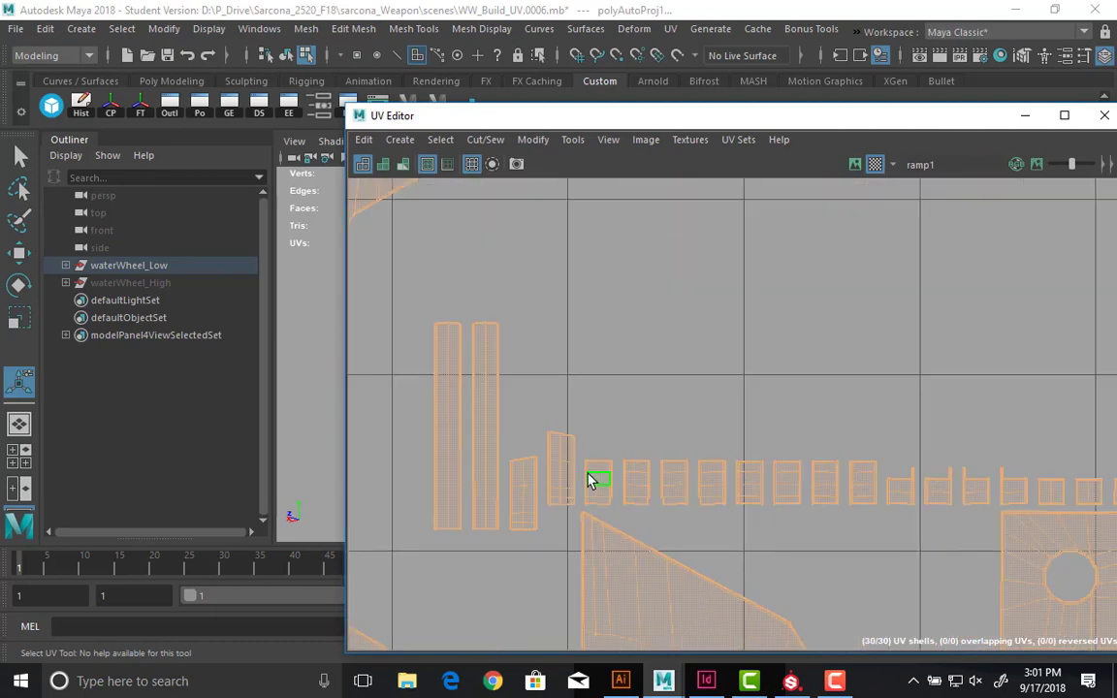
pyautogui.moveTo(588, 441); pyautogui.dragTo(506, 414, button='right')
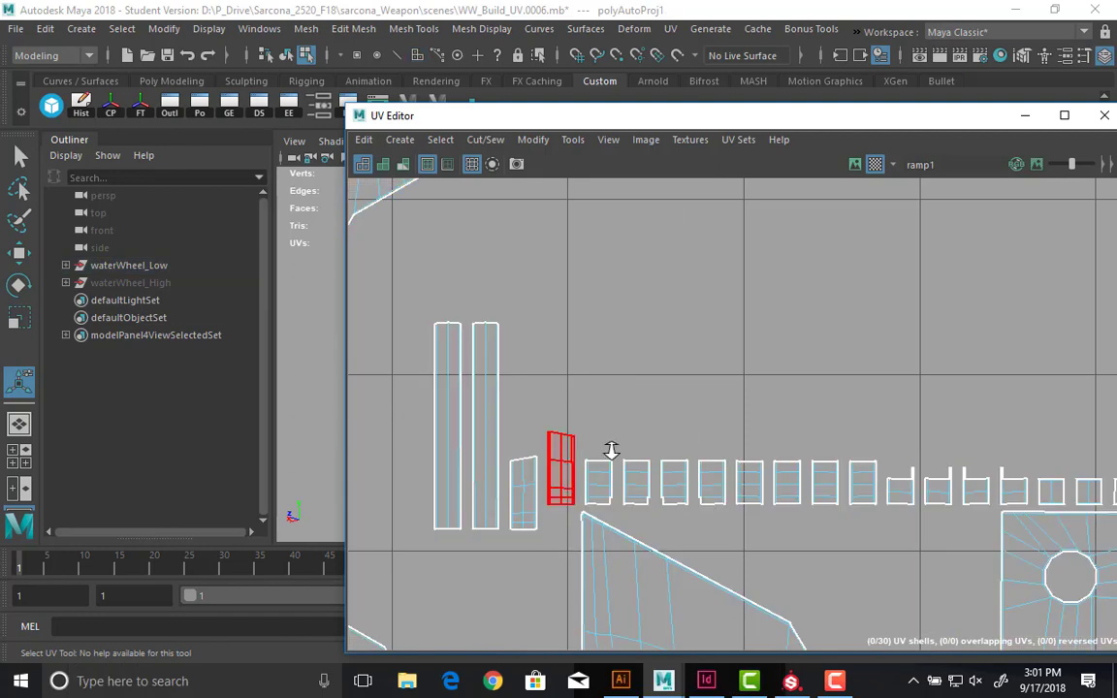
pyautogui.scroll(-2, 611, 451)
pyautogui.moveTo(799, 469); pyautogui.dragTo(915, 474)
pyautogui.scroll(-2, 883, 484)
pyautogui.press('w')
pyautogui.moveTo(627, 379); pyautogui.dragTo(483, 318, button='middle')
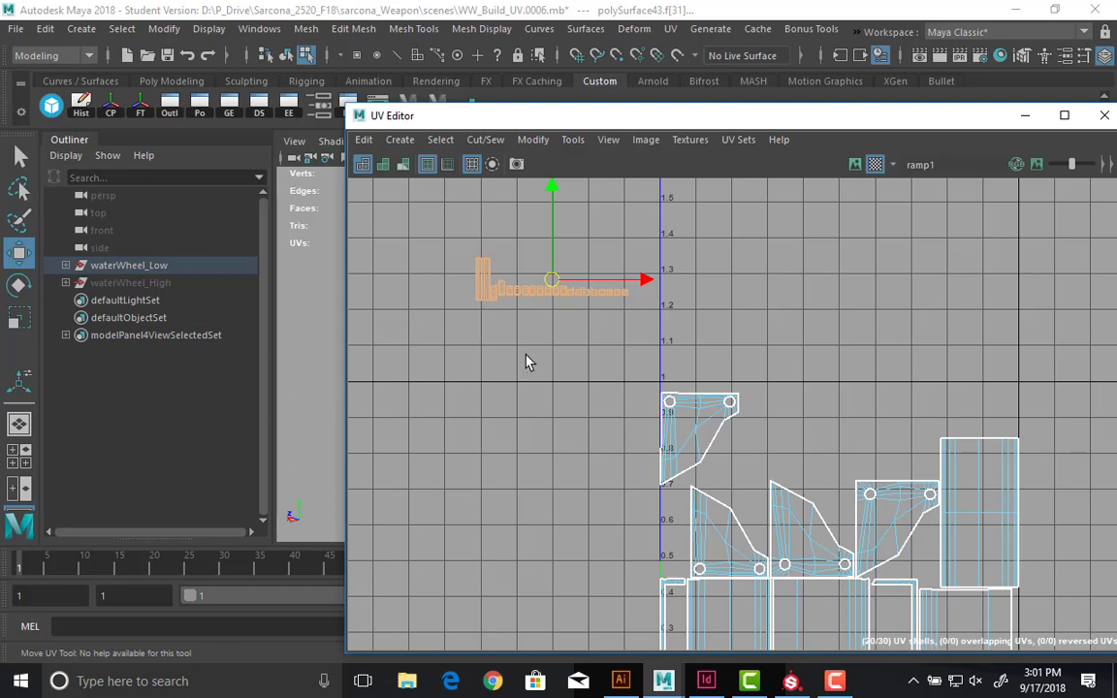
# - Move and sew the bottom edges of the second long strip to the sloped top edges of the taller short strip
pyautogui.scroll(4, 482, 296)
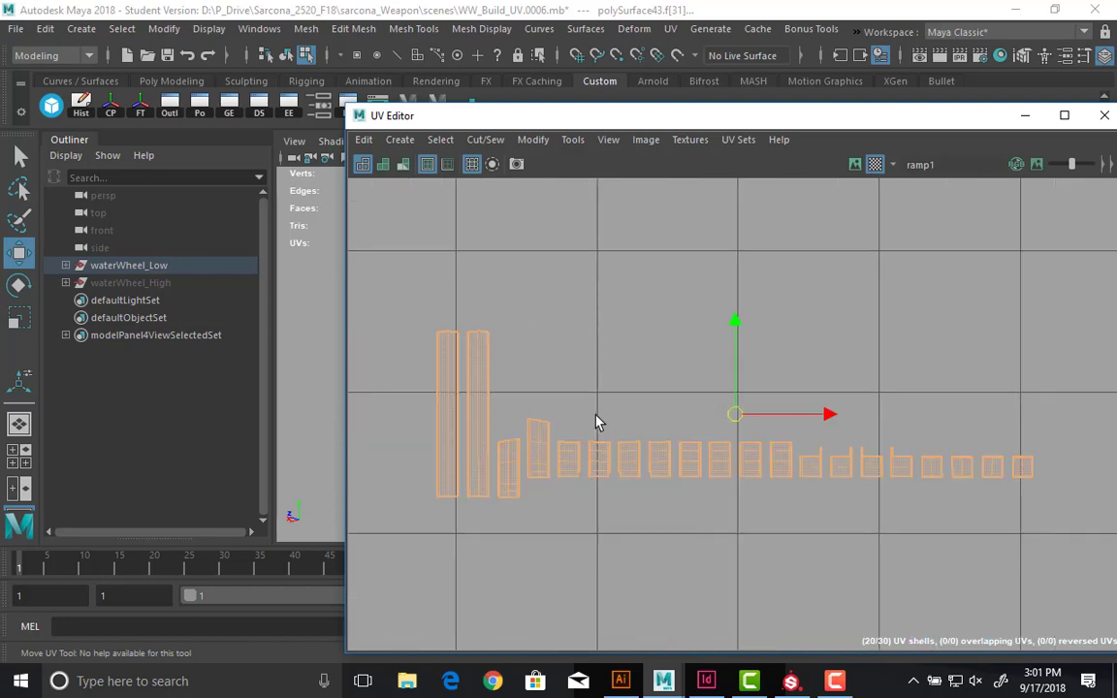
pyautogui.moveTo(598, 423); pyautogui.dragTo(521, 389, button='right')
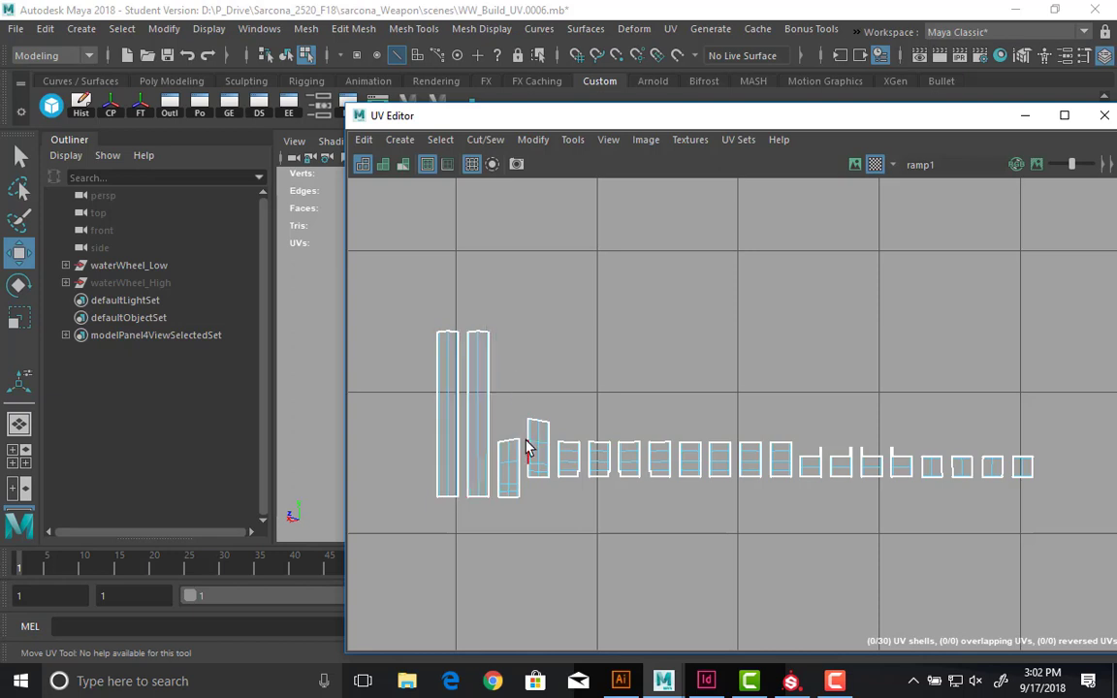
pyautogui.keyDown('alt'); pyautogui.moveTo(506, 439); pyautogui.dragTo(723, 466, button='right'); pyautogui.keyUp('alt')
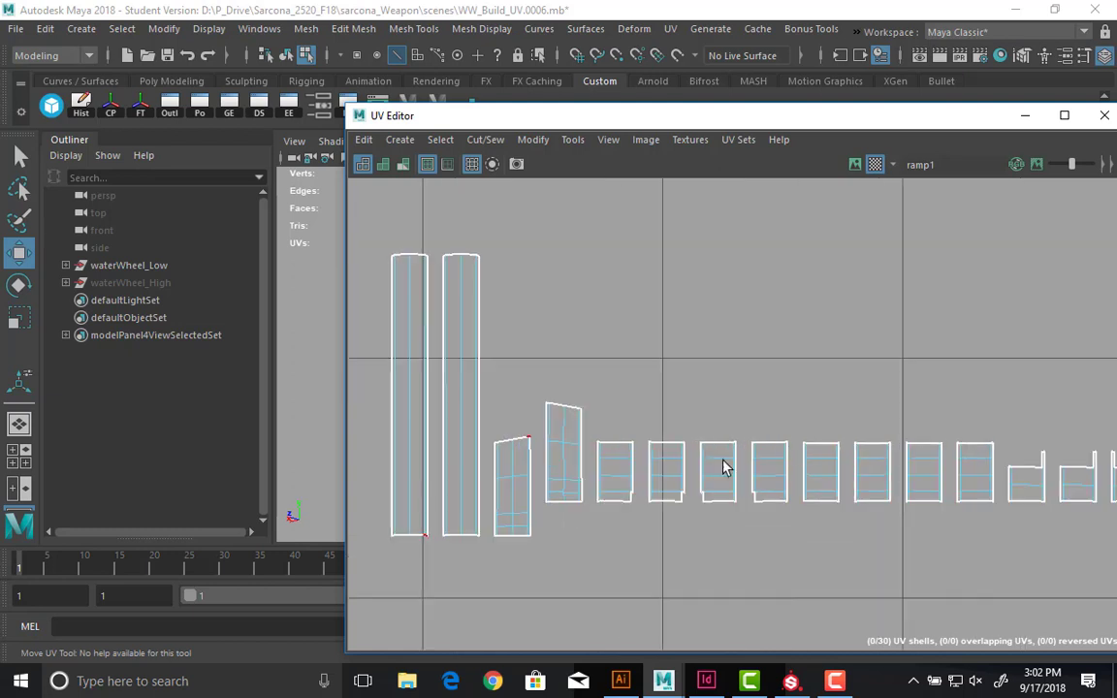
pyautogui.keyDown('alt'); pyautogui.moveTo(622, 492); pyautogui.dragTo(618, 421, button='middle'); pyautogui.keyUp('alt')
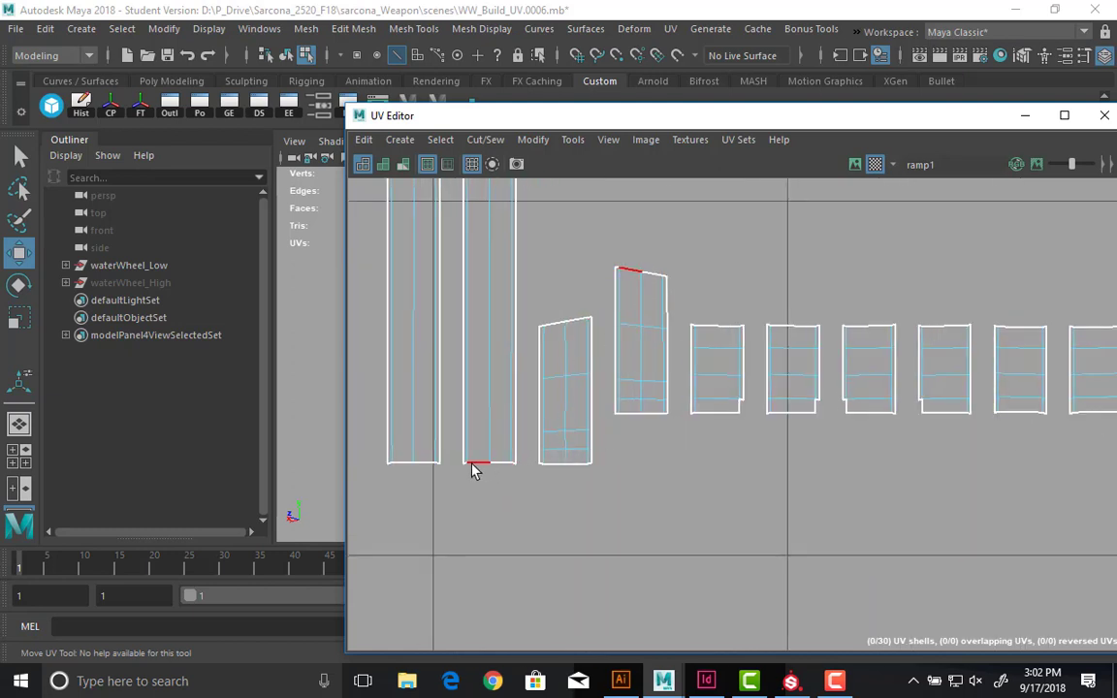
pyautogui.moveTo(663, 283); pyautogui.dragTo(684, 292)
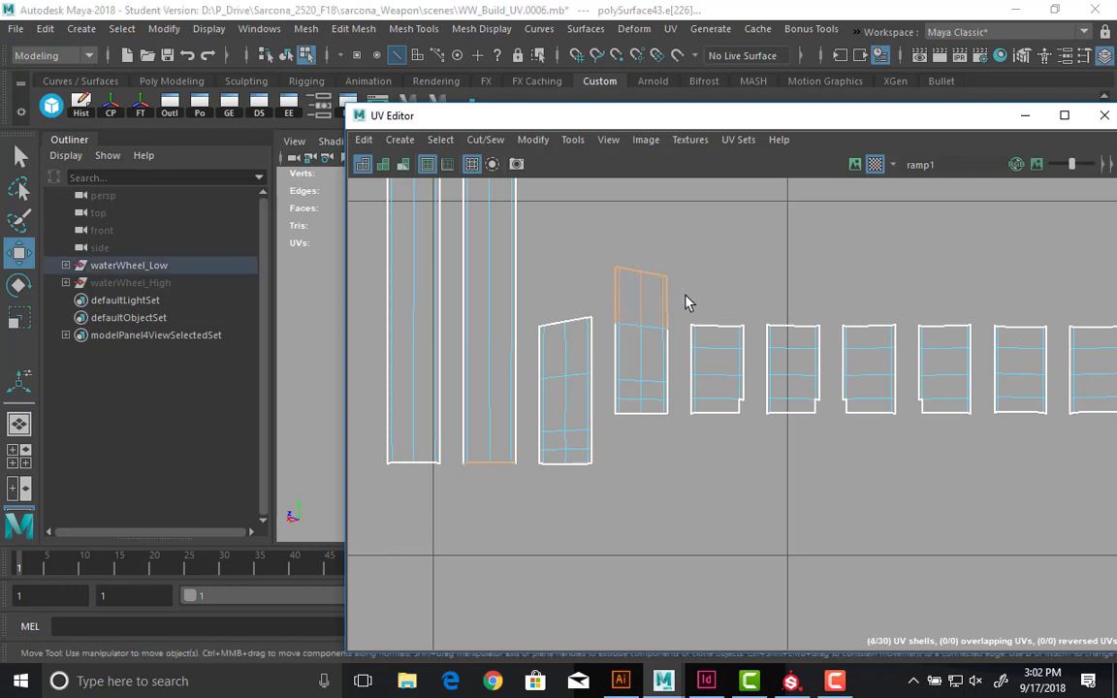
pyautogui.click(588, 313)
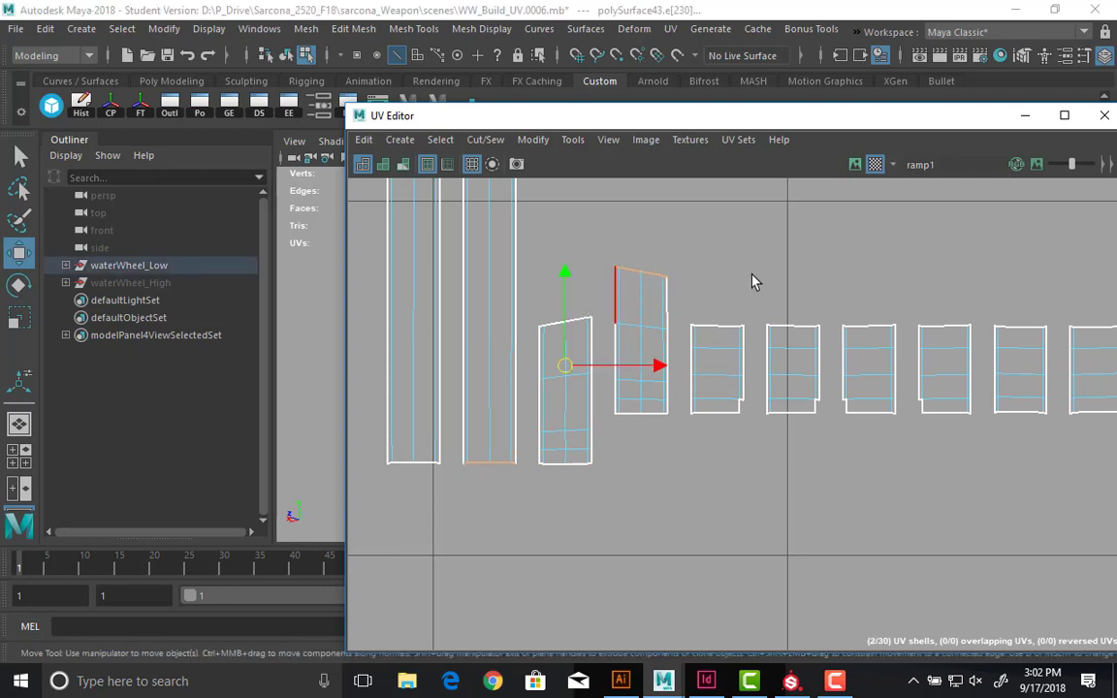
pyautogui.keyDown('shift'); pyautogui.moveTo(759, 273); pyautogui.dragTo(758, 228, button='right'); pyautogui.keyUp('shift')
# - Move and sew the remaining long strip's bottom edges to the sloped top edges of the neighbouring short strip
pyautogui.press('e')
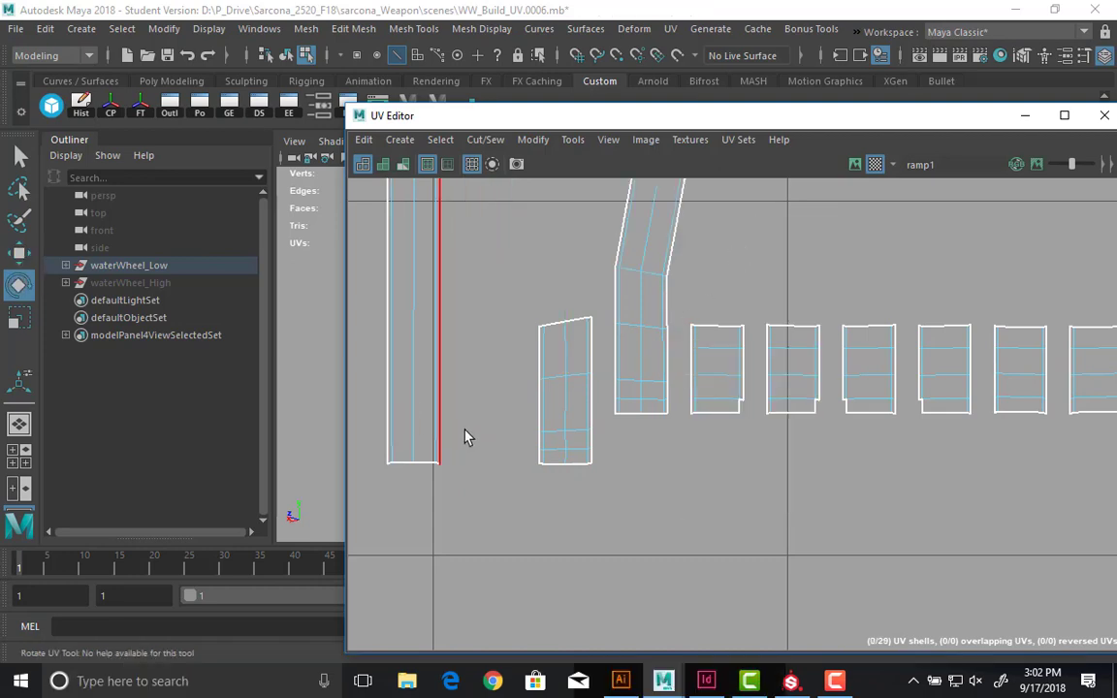
pyautogui.moveTo(463, 434); pyautogui.dragTo(364, 479)
pyautogui.scroll(-1, 678, 437)
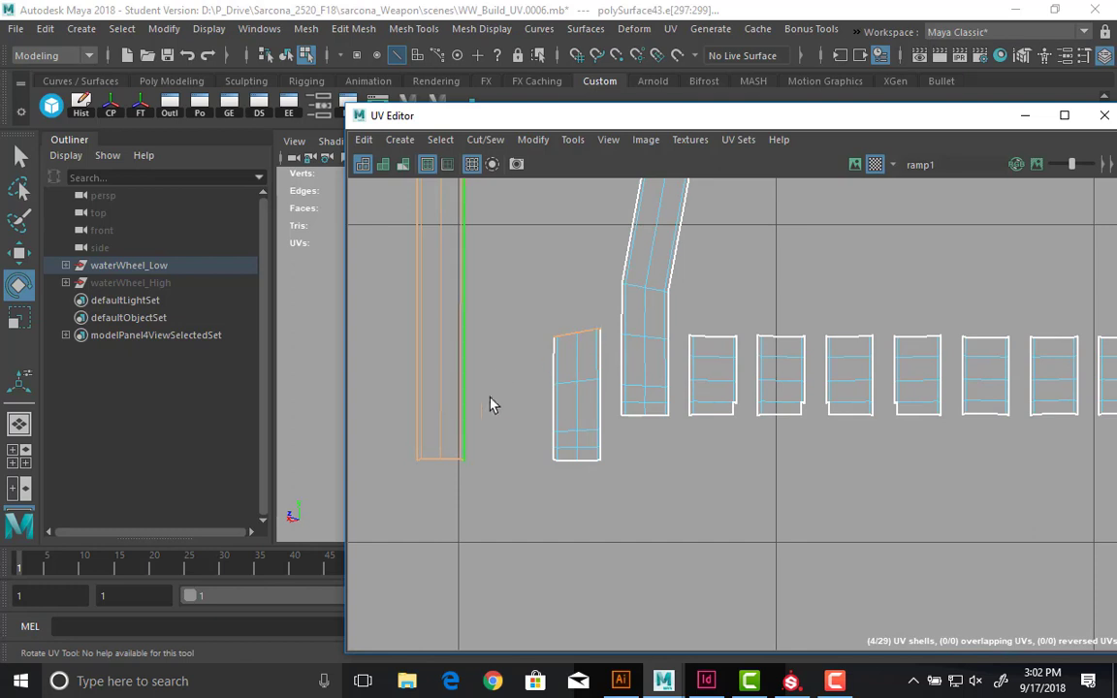
pyautogui.keyDown('ctrl'); pyautogui.moveTo(375, 400); pyautogui.dragTo(376, 398); pyautogui.keyUp('ctrl')
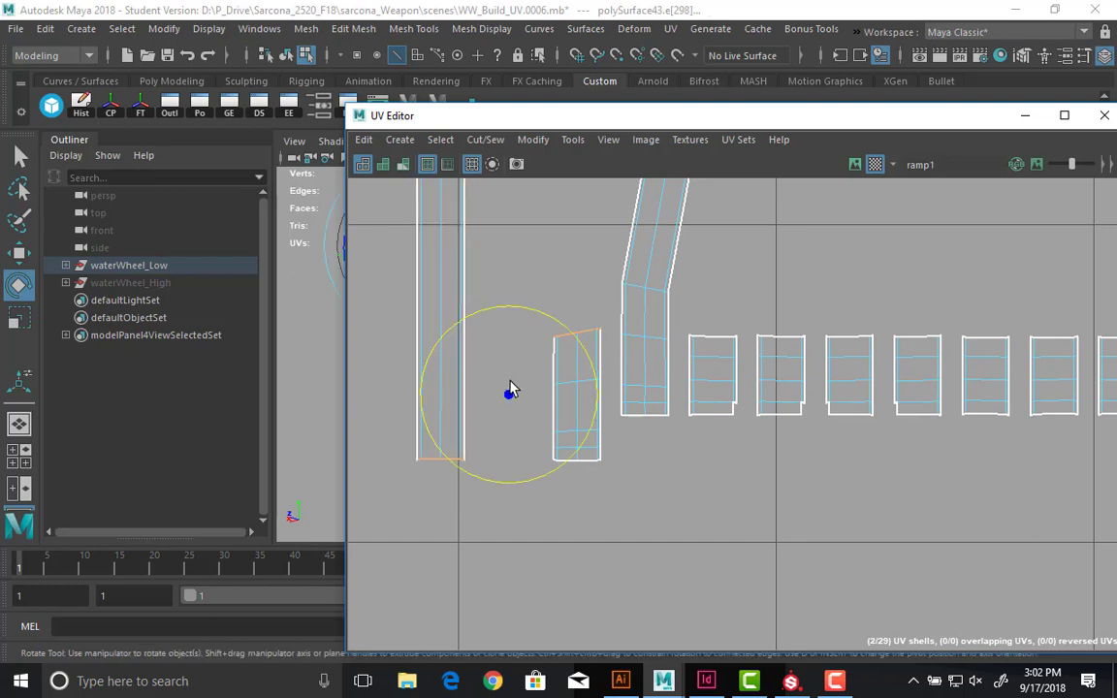
pyautogui.press('g')
pyautogui.keyDown('alt'); pyautogui.moveTo(676, 366); pyautogui.dragTo(611, 432, button='middle'); pyautogui.keyUp('alt')
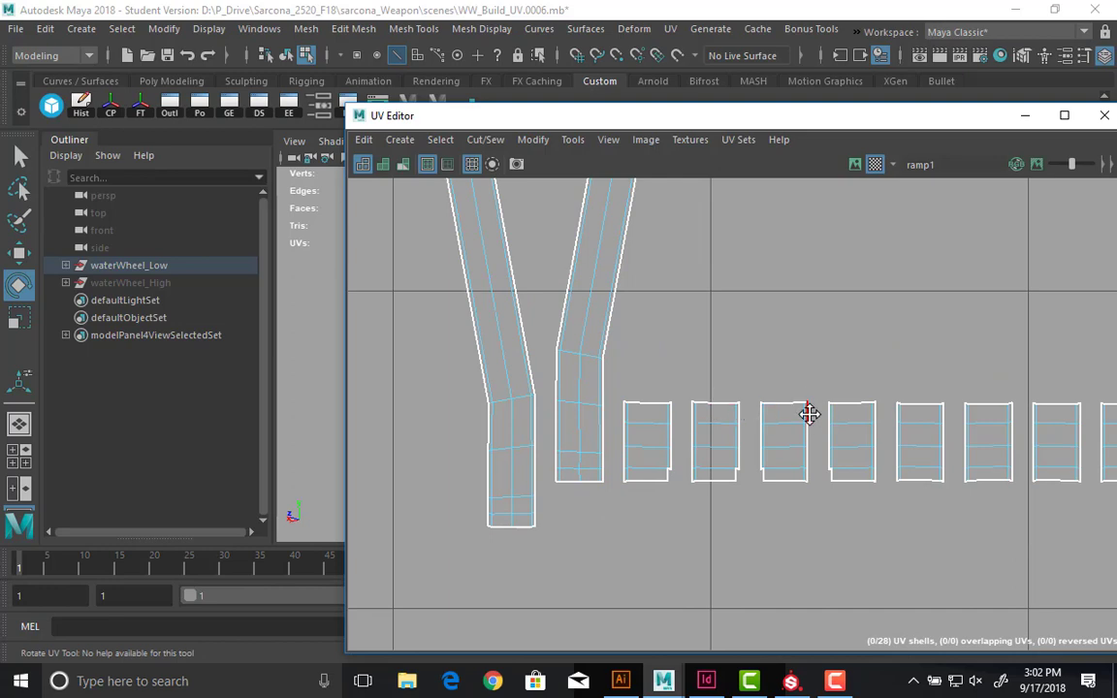
# - Move and sew the top edges of the four notched short UV strips to the matching tabbed shells further along the row
pyautogui.keyDown('alt'); pyautogui.moveTo(810, 416); pyautogui.dragTo(587, 434, button='middle'); pyautogui.keyUp('alt')
pyautogui.keyDown('alt'); pyautogui.moveTo(588, 432); pyautogui.dragTo(501, 425, button='right'); pyautogui.keyUp('alt')
pyautogui.keyDown('alt'); pyautogui.moveTo(599, 442); pyautogui.dragTo(340, 412, button='right'); pyautogui.keyUp('alt')
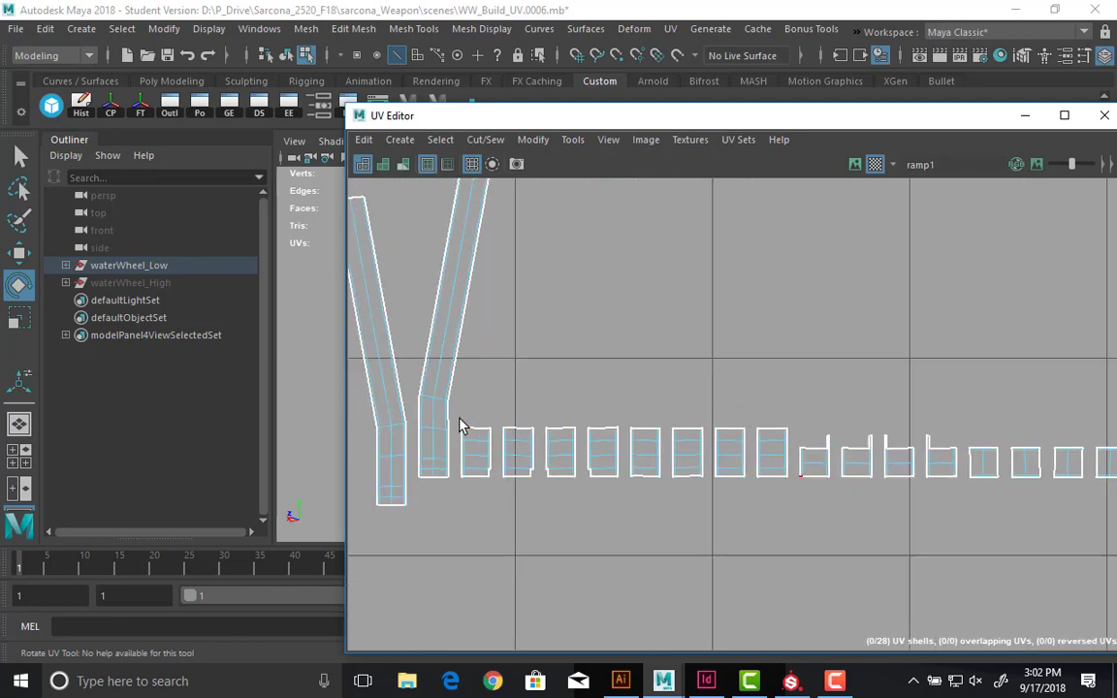
pyautogui.moveTo(460, 420); pyautogui.dragTo(443, 458)
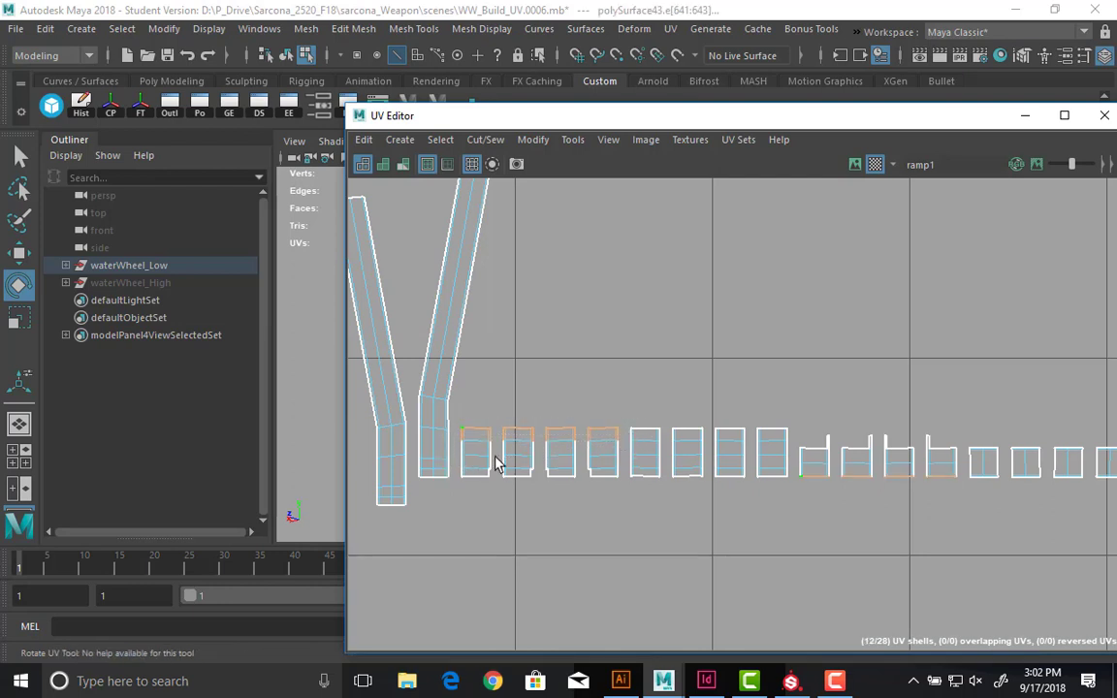
pyautogui.hotkey('shift', 's')
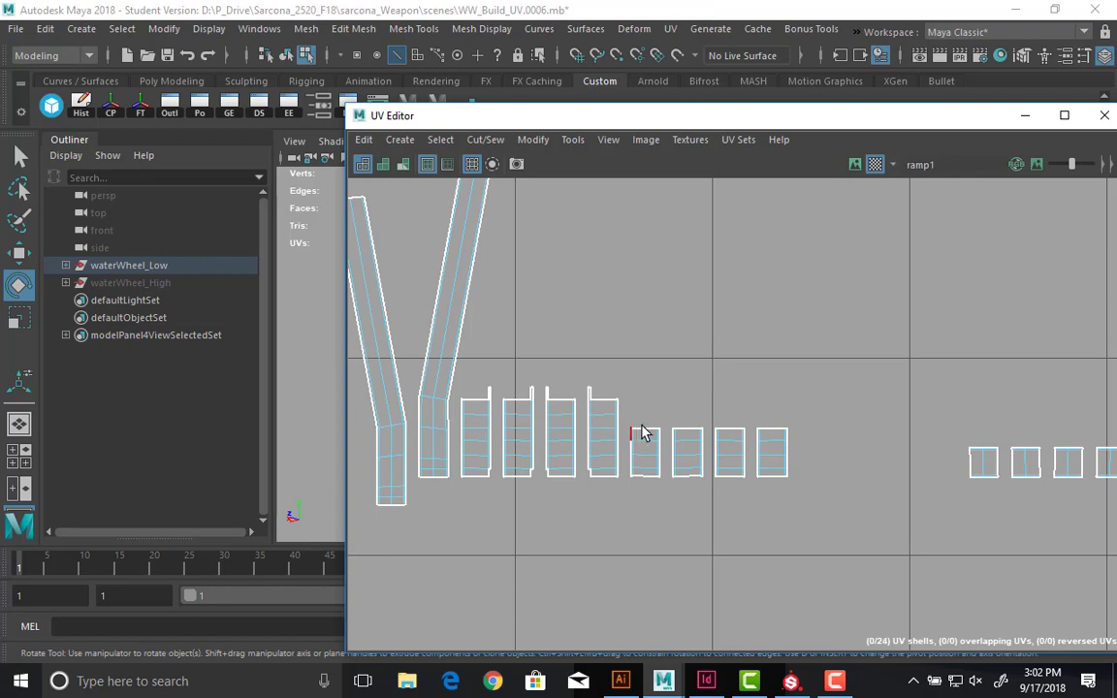
# - Move and sew the top edges of the four plain short strips to the four smallest shells at the row's end
pyautogui.keyDown('alt'); pyautogui.moveTo(668, 429); pyautogui.dragTo(577, 441, button='middle'); pyautogui.keyUp('alt')
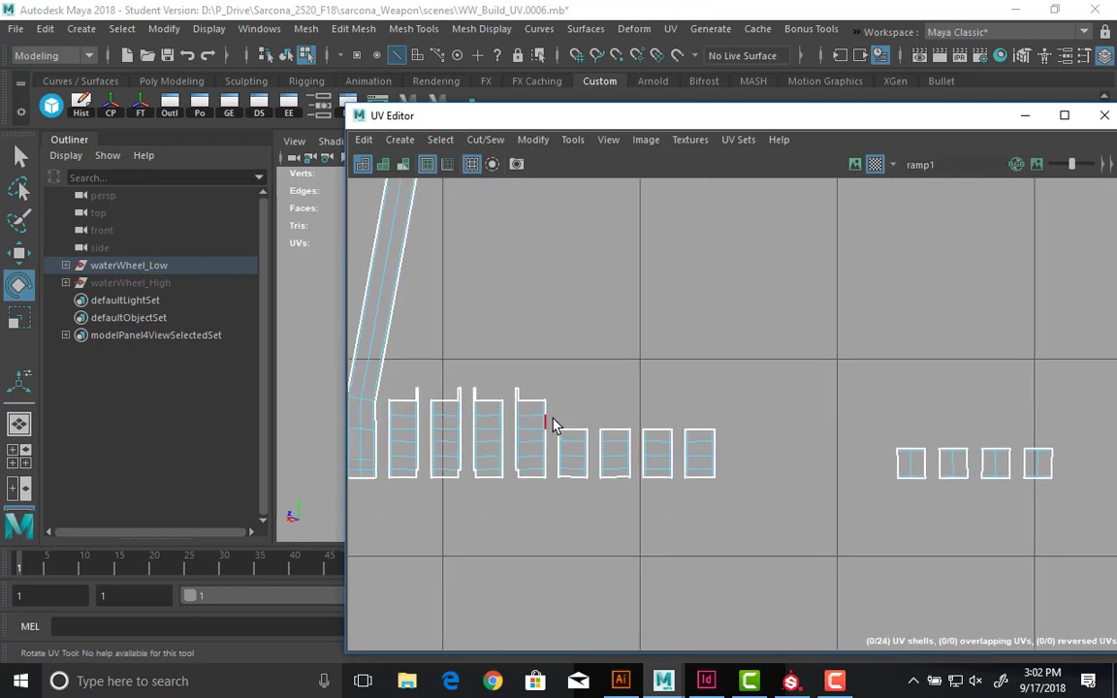
pyautogui.moveTo(553, 421); pyautogui.dragTo(730, 439)
pyautogui.press('e')
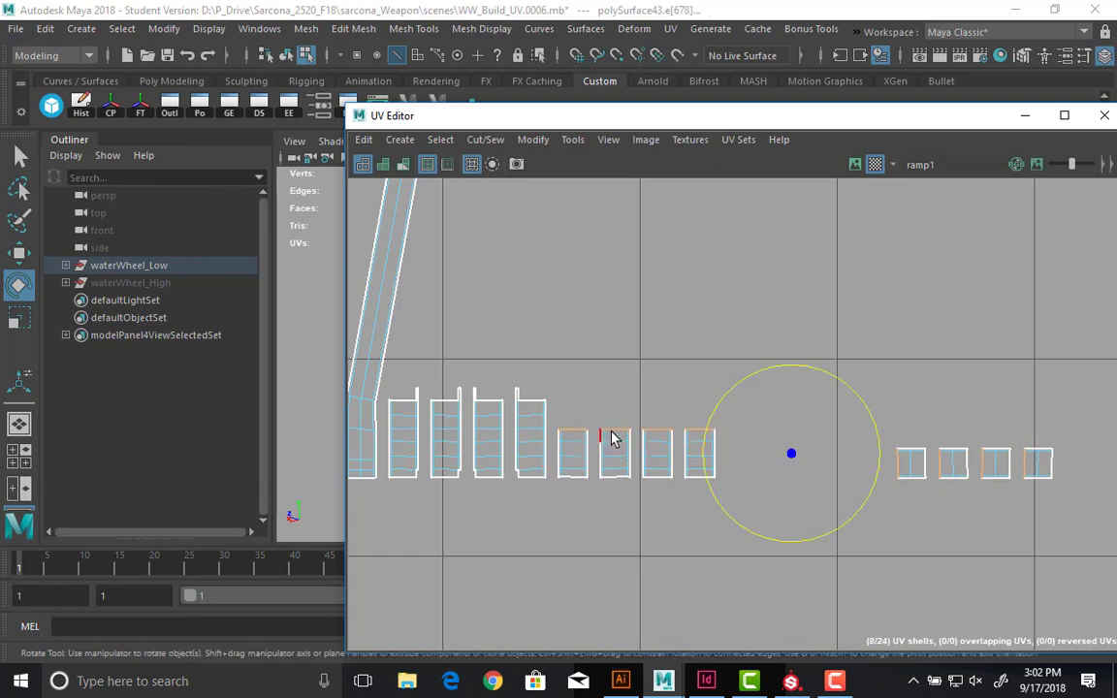
pyautogui.hotkey('shift', 's')
# - Move and sew the second plain strip's top edge to the fourth's bottom edge, and the third's top edge to the first's bottom edge
pyautogui.keyDown('alt'); pyautogui.moveTo(698, 383); pyautogui.dragTo(822, 371, button='middle'); pyautogui.keyUp('alt')
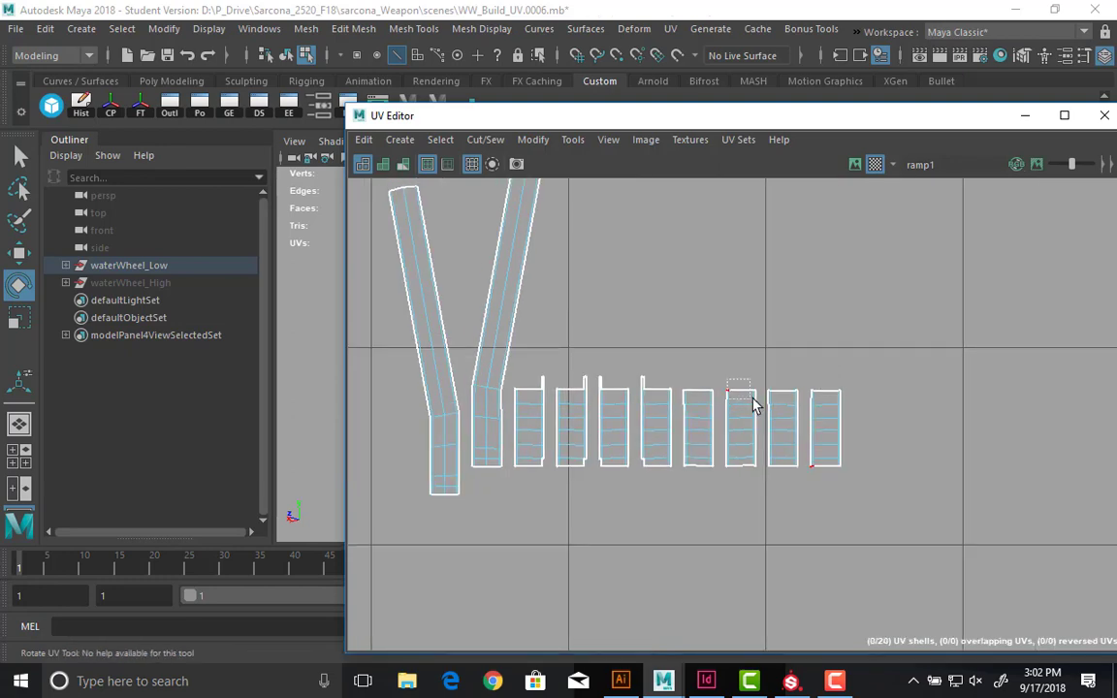
pyautogui.moveTo(760, 401); pyautogui.dragTo(718, 407)
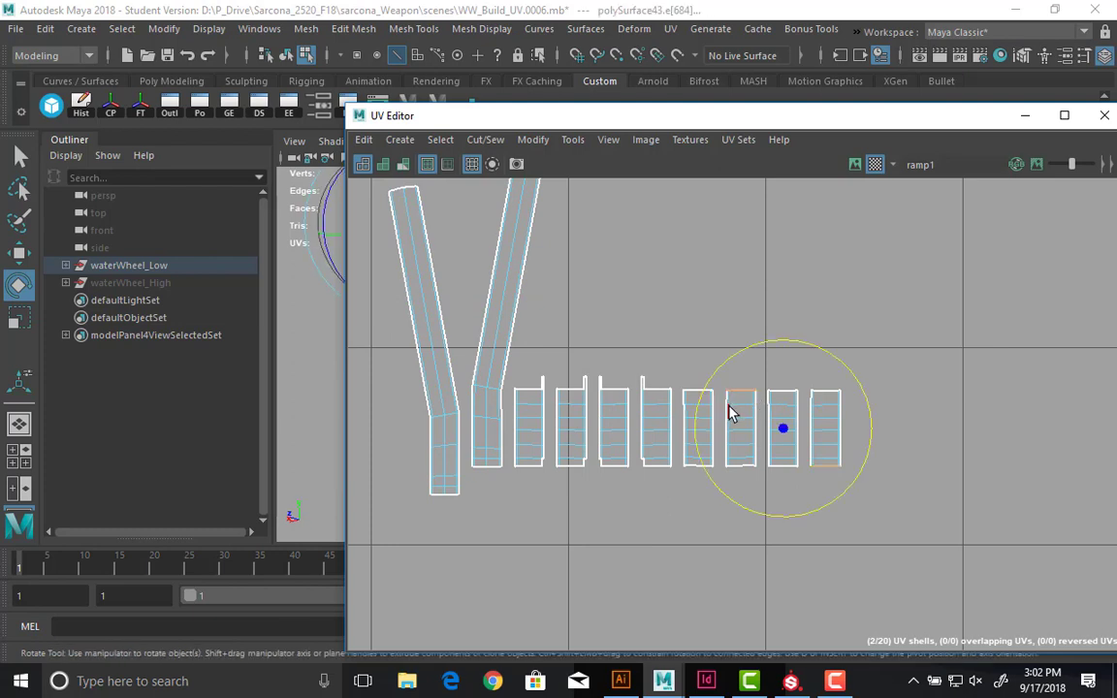
pyautogui.hotkey('shift', 's')
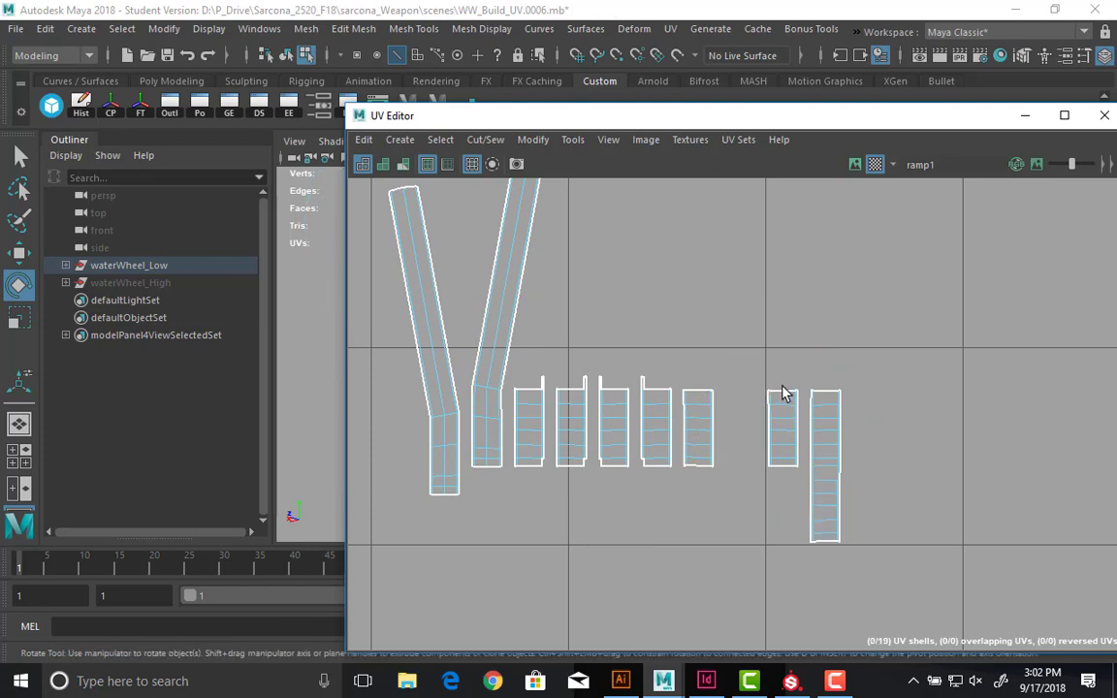
pyautogui.moveTo(756, 381); pyautogui.dragTo(805, 407)
pyautogui.hotkey('shift', 's')
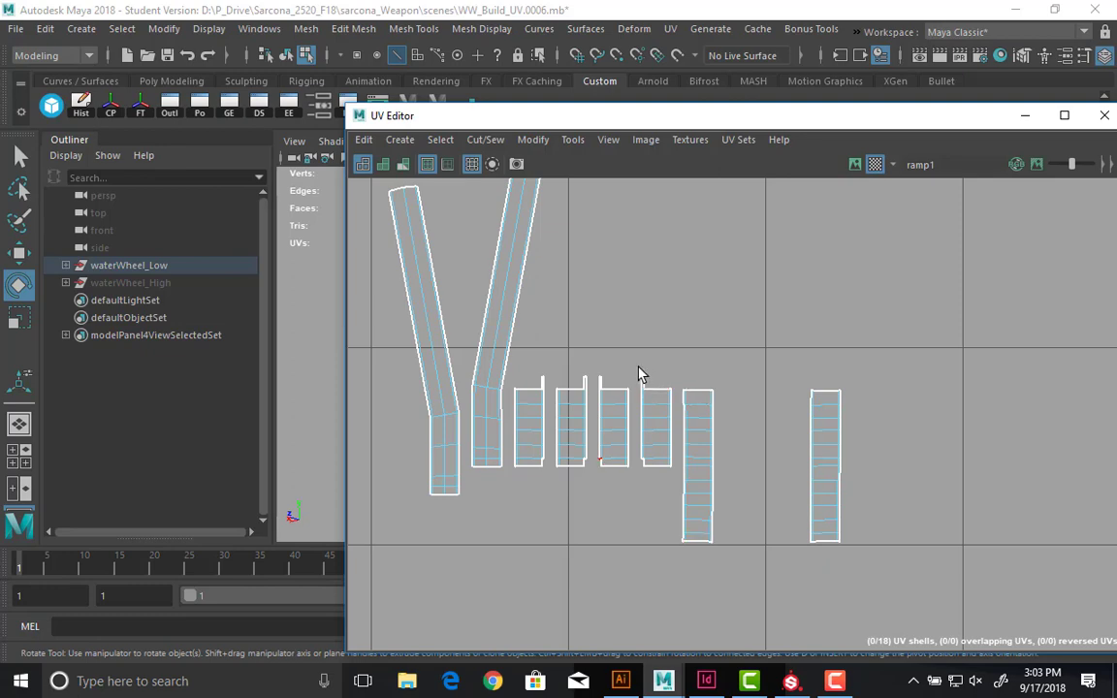
# - Try to move and sew all top edges of the fourth notched strip, including its narrow tab, and undo the sew
pyautogui.moveTo(639, 368); pyautogui.dragTo(638, 405)
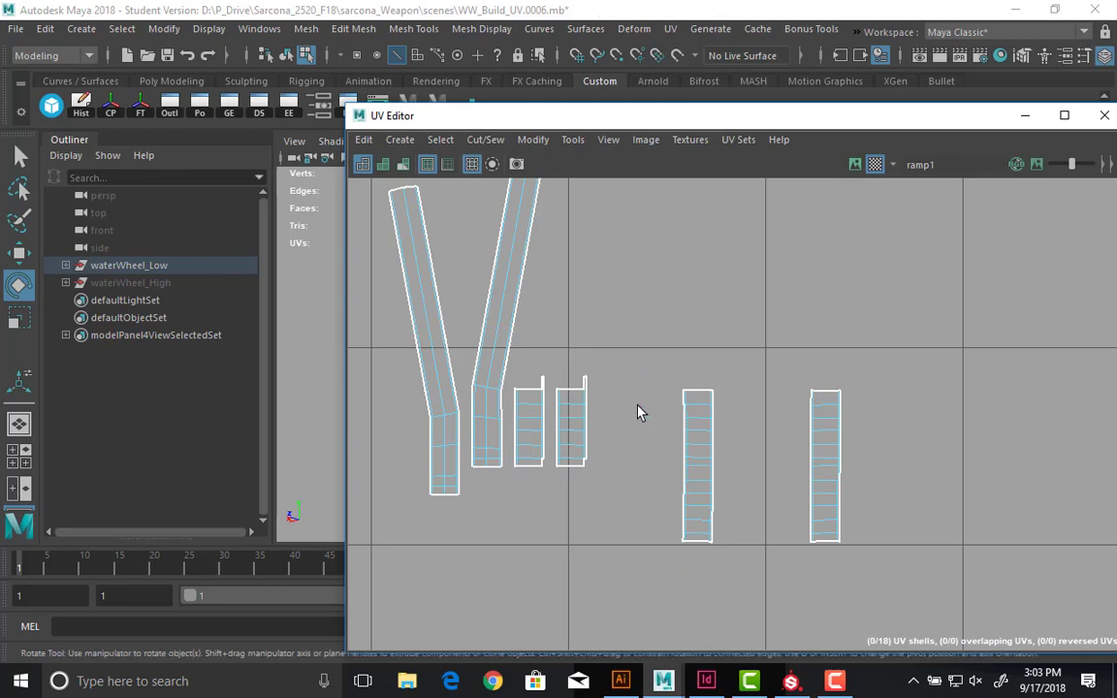
pyautogui.hotkey('shift', 's')
pyautogui.scroll(-8, 697, 445)
pyautogui.keyDown('alt'); pyautogui.moveTo(764, 439); pyautogui.dragTo(586, 222, button='middle'); pyautogui.keyUp('alt')
pyautogui.hotkey('ctrl', 'z')
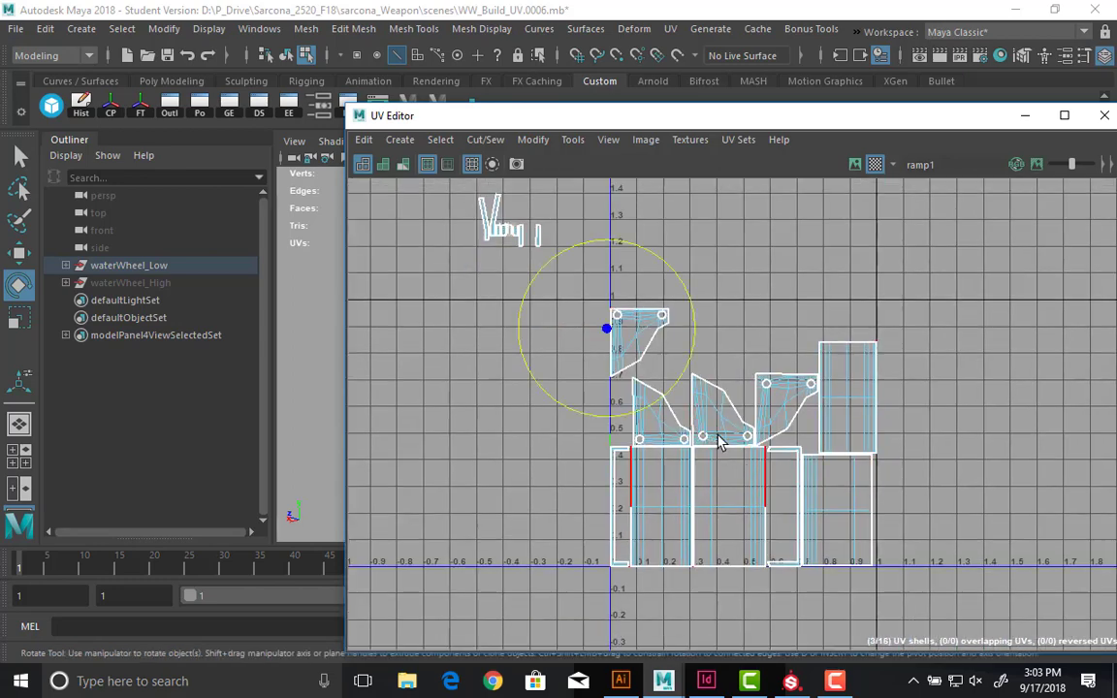
pyautogui.hotkey('ctrl', 'z')
pyautogui.hotkey('ctrl', 'z')
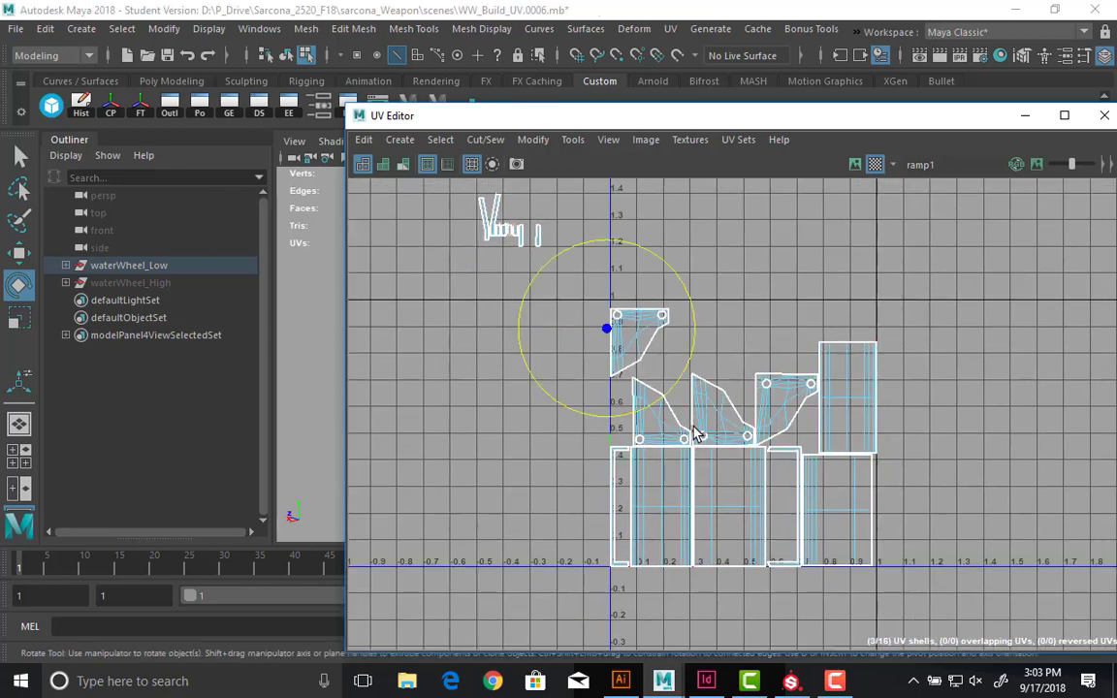
# - Remove the stray edge on the side panel's round hole from the edge selection and frame the remaining selected strip edges
pyautogui.moveTo(737, 453); pyautogui.dragTo(689, 412)
pyautogui.scroll(-5, 690, 417)
pyautogui.scroll(5, 713, 411)
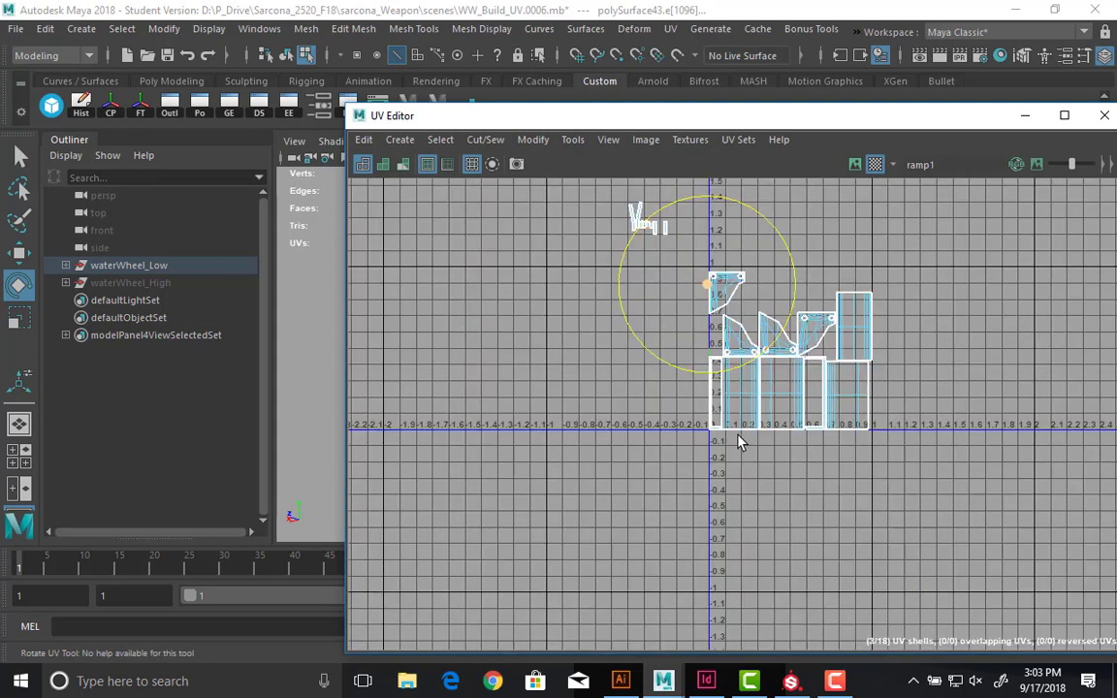
pyautogui.scroll(6, 766, 349)
pyautogui.keyDown('alt'); pyautogui.moveTo(787, 346); pyautogui.dragTo(818, 411, button='right'); pyautogui.keyUp('alt')
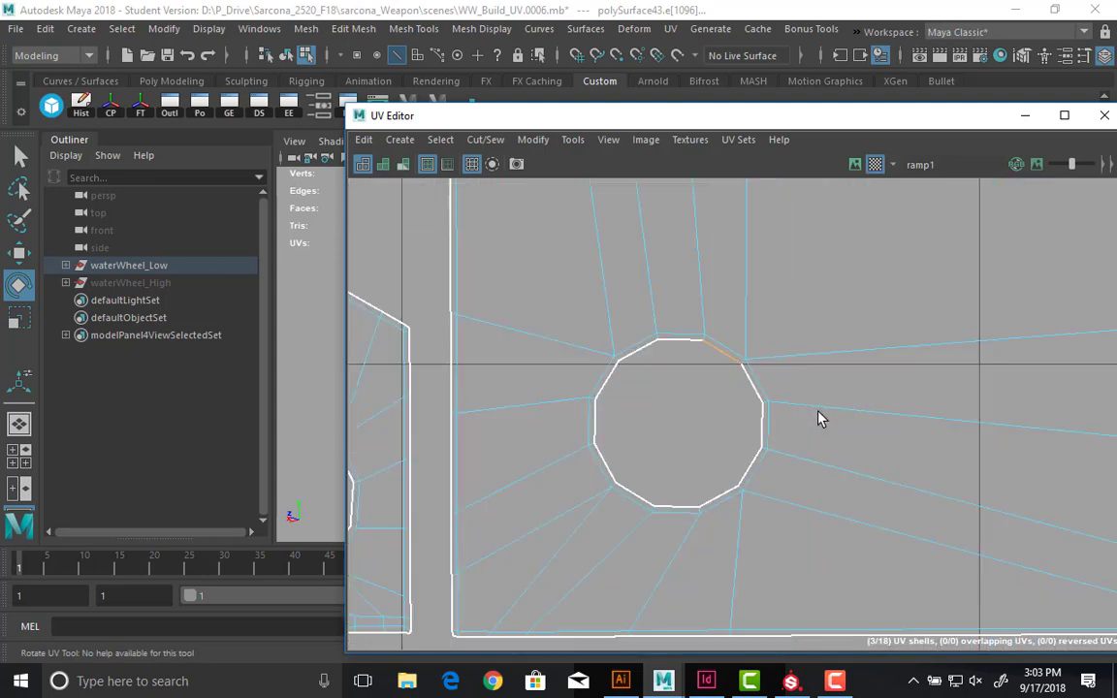
pyautogui.keyDown('ctrl'); pyautogui.click(721, 355); pyautogui.keyUp('ctrl')
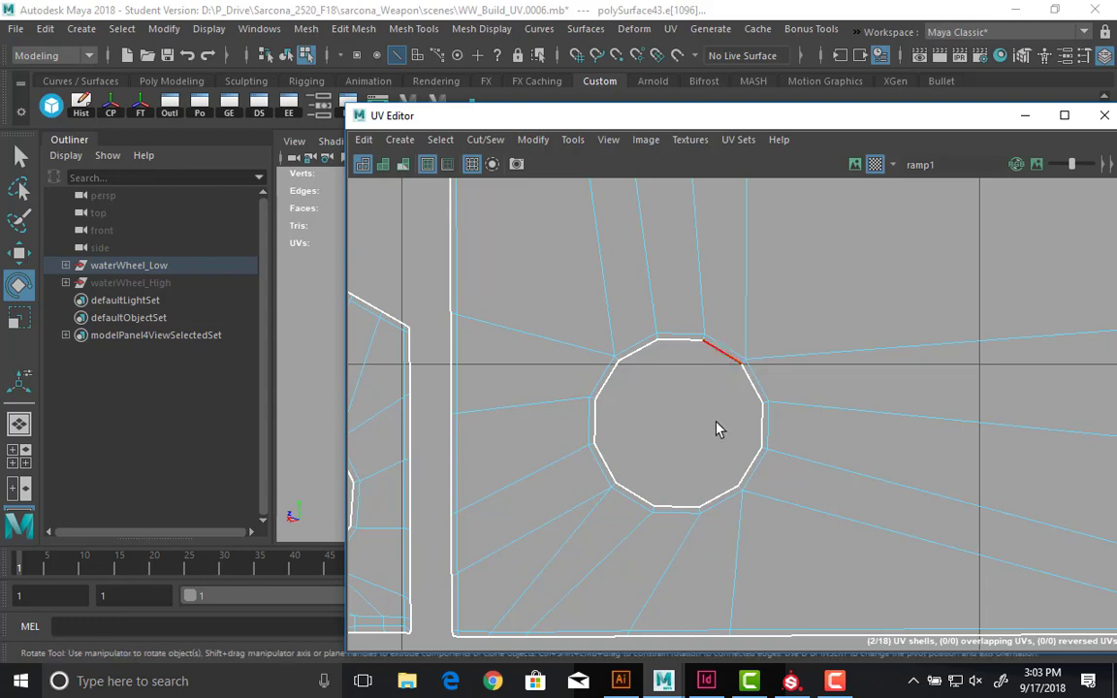
pyautogui.press('f')
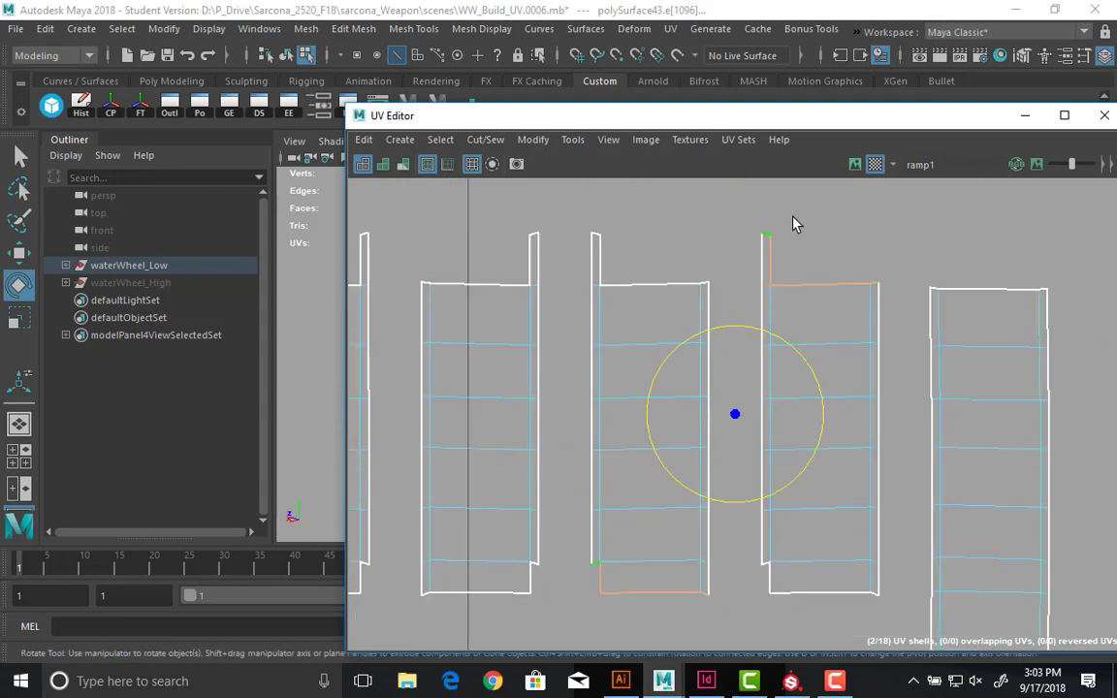
# - Restrict the selection to the fourth notched strip's wide top edge and move and sew it to the third strip's bottom edge
pyautogui.click(790, 228)
pyautogui.moveTo(852, 312); pyautogui.dragTo(875, 318)
pyautogui.keyDown('shift'); pyautogui.moveTo(820, 260); pyautogui.dragTo(817, 210, button='right'); pyautogui.keyUp('shift')
# - Move and sew the second notched strip's wide top edge to the bottom edge of the first notched strip
pyautogui.keyDown('alt'); pyautogui.moveTo(783, 345); pyautogui.dragTo(846, 307, button='middle'); pyautogui.keyUp('alt')
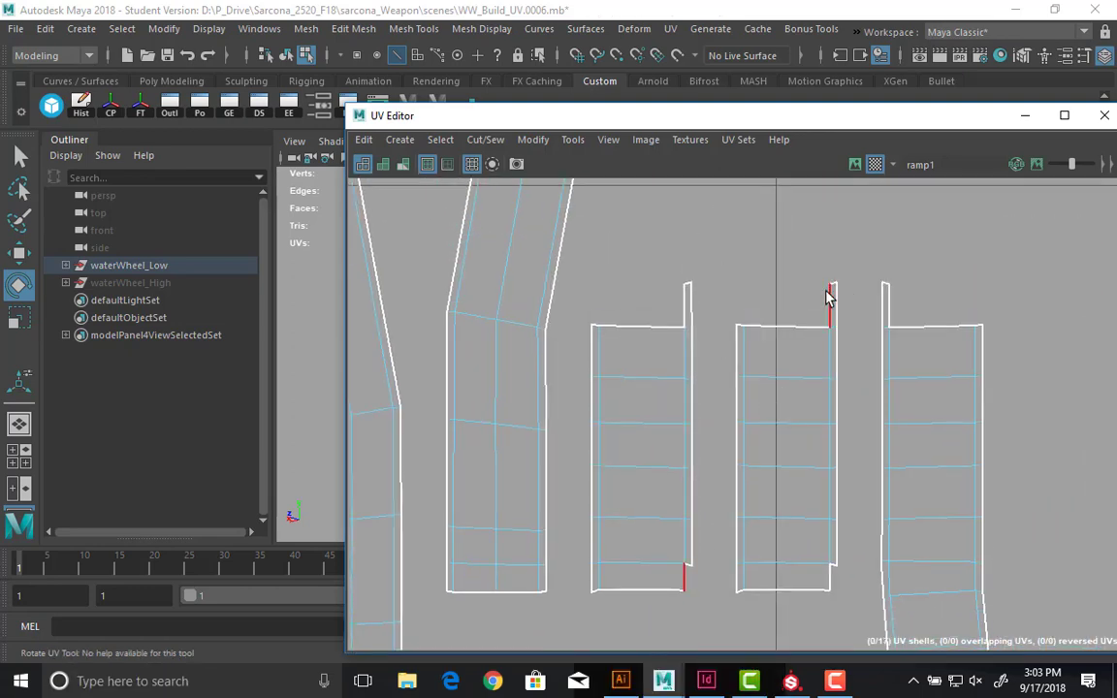
pyautogui.moveTo(754, 350); pyautogui.dragTo(747, 342)
pyautogui.press('e')
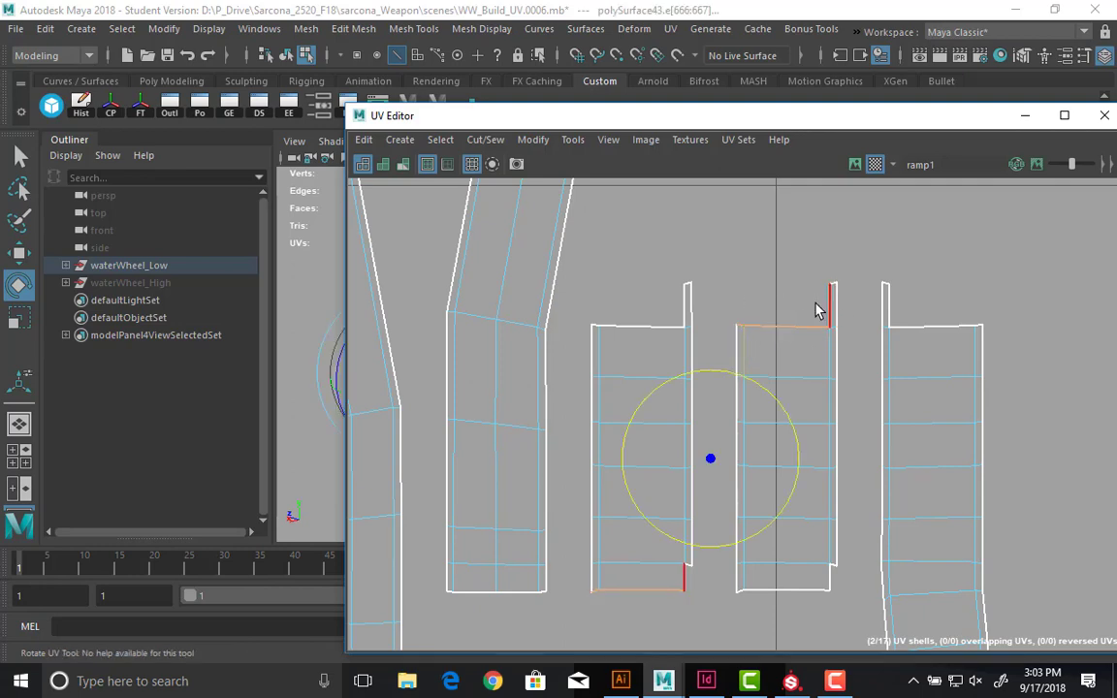
pyautogui.hotkey('shift', 's')
pyautogui.keyDown('alt'); pyautogui.moveTo(733, 364); pyautogui.dragTo(737, 306, button='middle'); pyautogui.keyUp('alt')
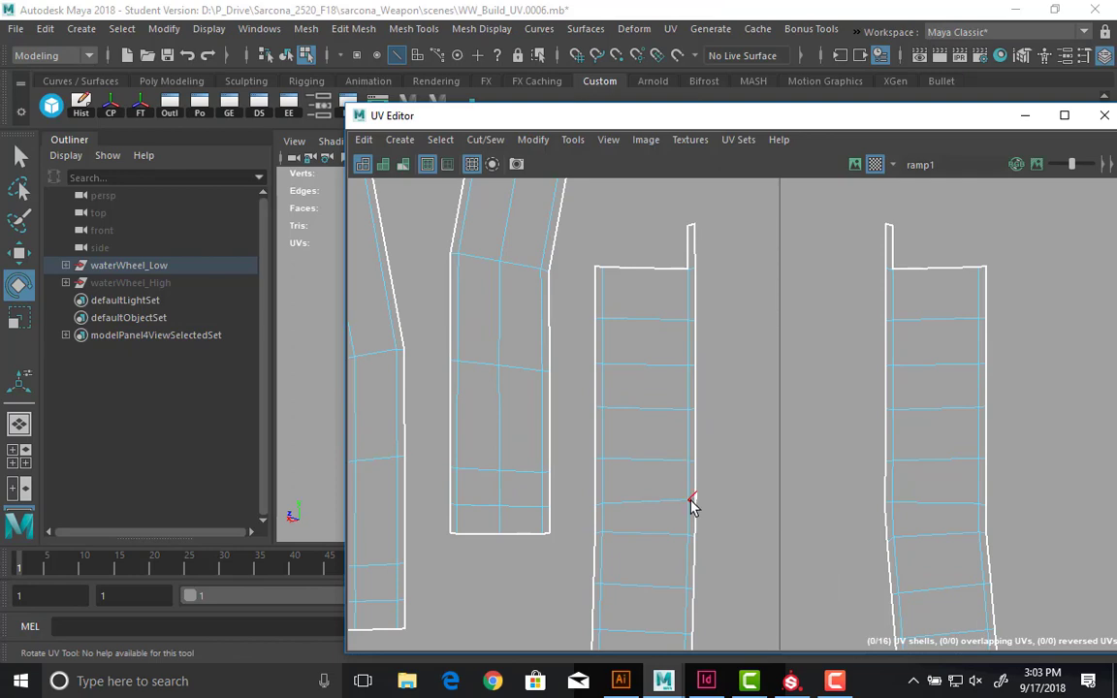
pyautogui.click(691, 499)
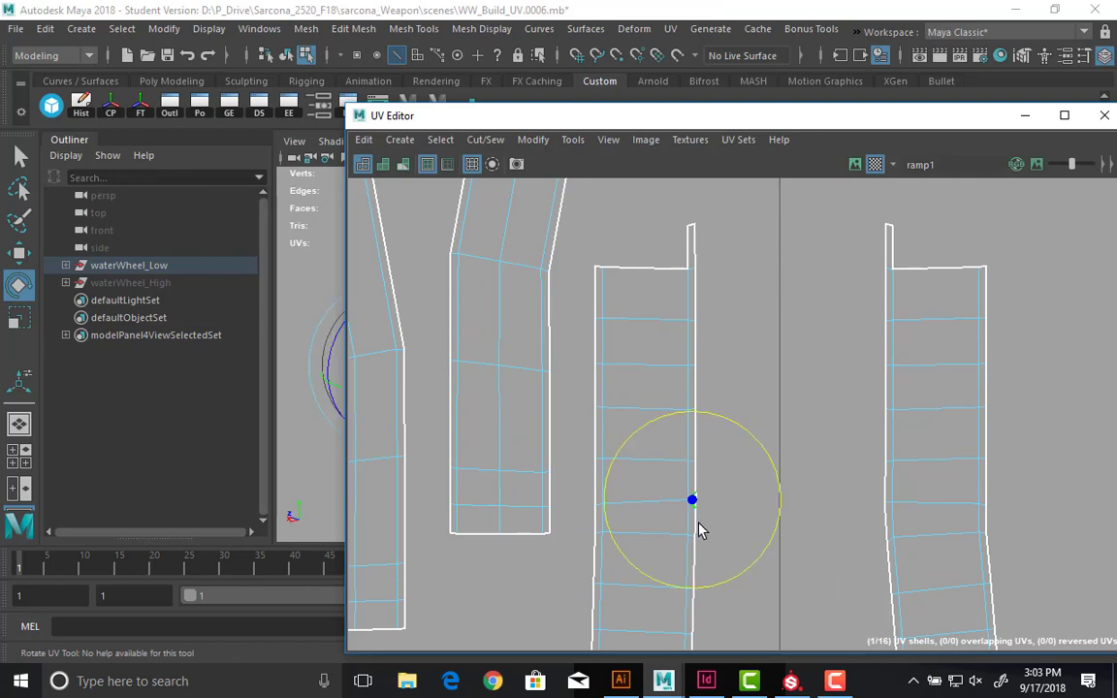
pyautogui.click(748, 368)
# - Cut the short UV edge at the base of the narrow tab on top of the bent strip
pyautogui.keyDown('alt'); pyautogui.moveTo(801, 420); pyautogui.dragTo(628, 411, button='right'); pyautogui.keyUp('alt')
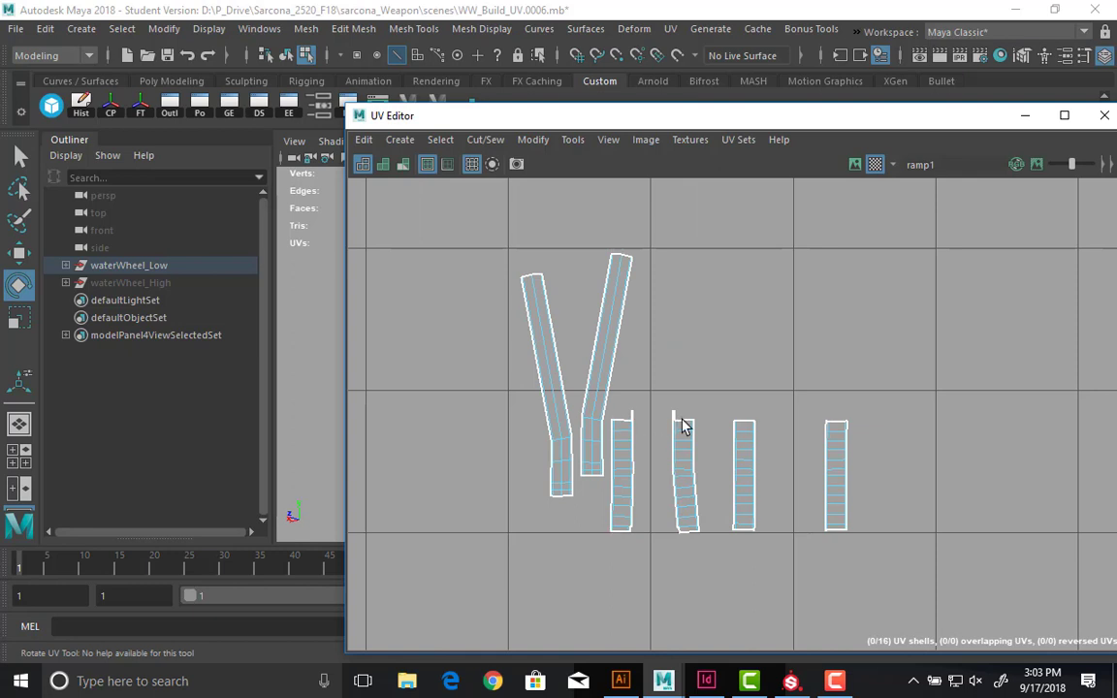
pyautogui.scroll(5, 712, 445)
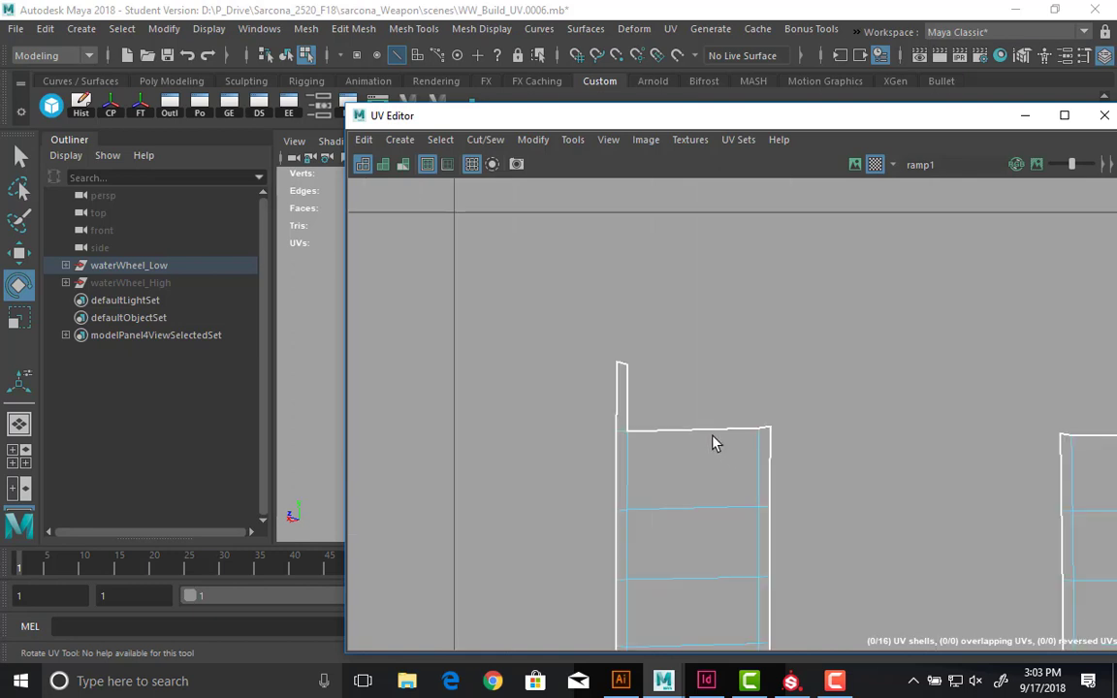
pyautogui.scroll(2, 642, 456)
pyautogui.click(630, 442)
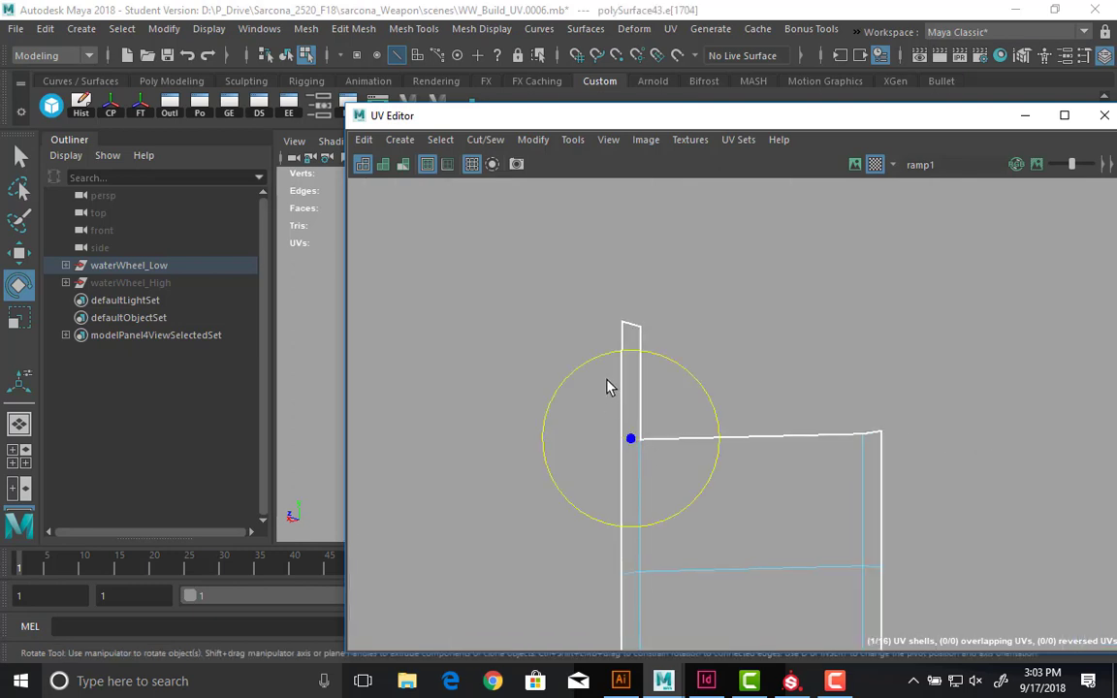
pyautogui.keyDown('shift'); pyautogui.rightClick(607, 383); pyautogui.keyUp('shift')
pyautogui.keyDown('shift'); pyautogui.moveTo(608, 382); pyautogui.dragTo(546, 406, button='right'); pyautogui.keyUp('shift')
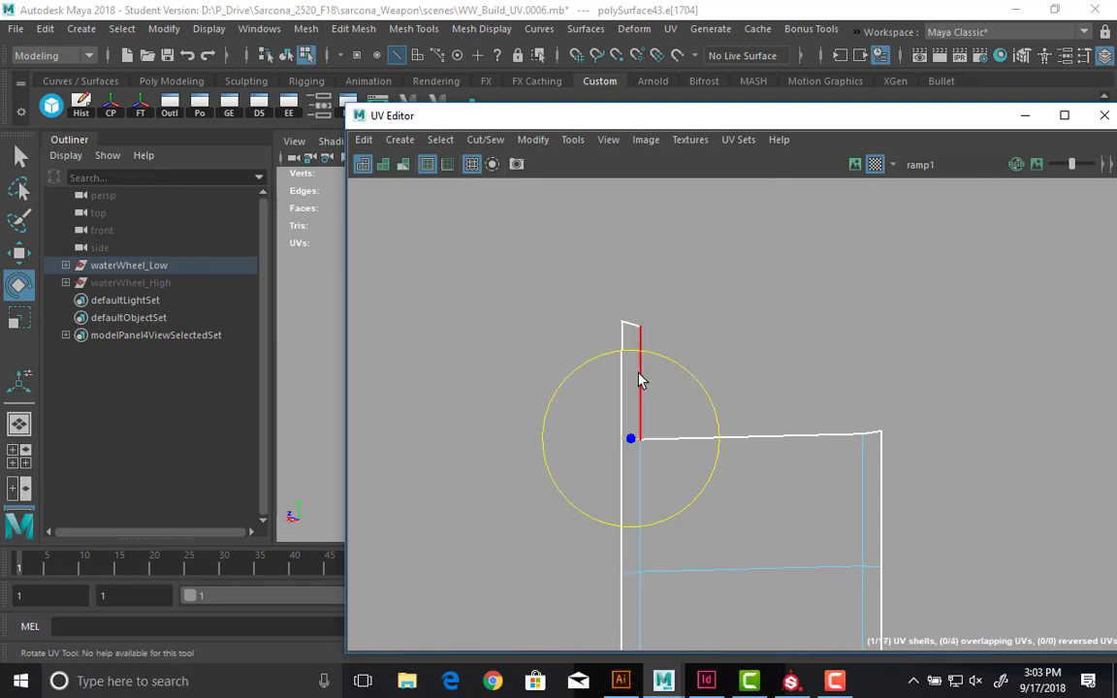
# - Move and sew the detached tab's inner edge into the notch at the bottom of the bent strip
pyautogui.click(639, 376)
pyautogui.keyDown('shift'); pyautogui.click(630, 324); pyautogui.keyUp('shift')
pyautogui.scroll(-5, 742, 410)
pyautogui.keyDown('alt'); pyautogui.moveTo(735, 485); pyautogui.dragTo(728, 227, button='middle'); pyautogui.keyUp('alt')
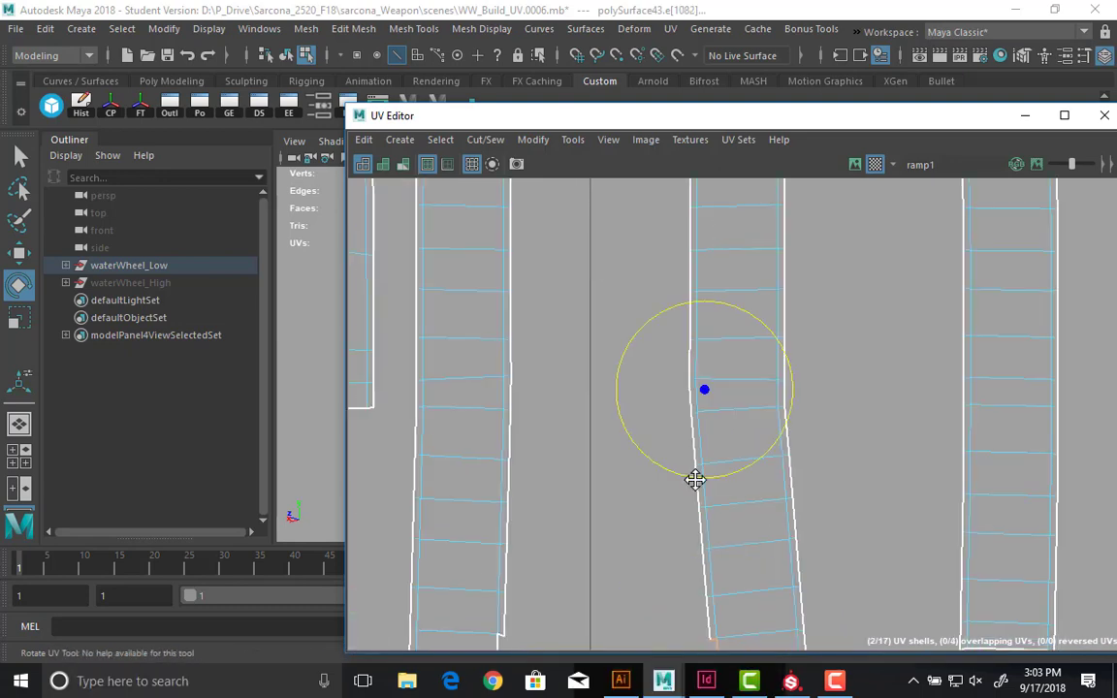
pyautogui.keyDown('alt'); pyautogui.moveTo(695, 479); pyautogui.dragTo(695, 433, button='middle'); pyautogui.keyUp('alt')
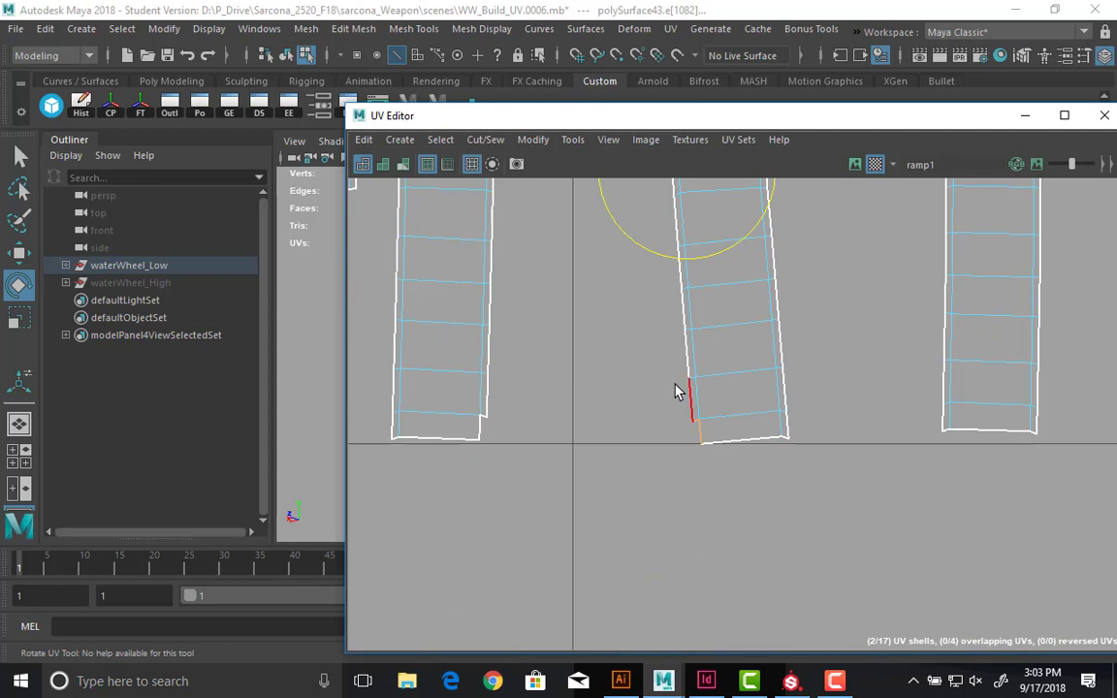
pyautogui.keyDown('shift'); pyautogui.moveTo(675, 390); pyautogui.dragTo(663, 324, button='right'); pyautogui.keyUp('shift')
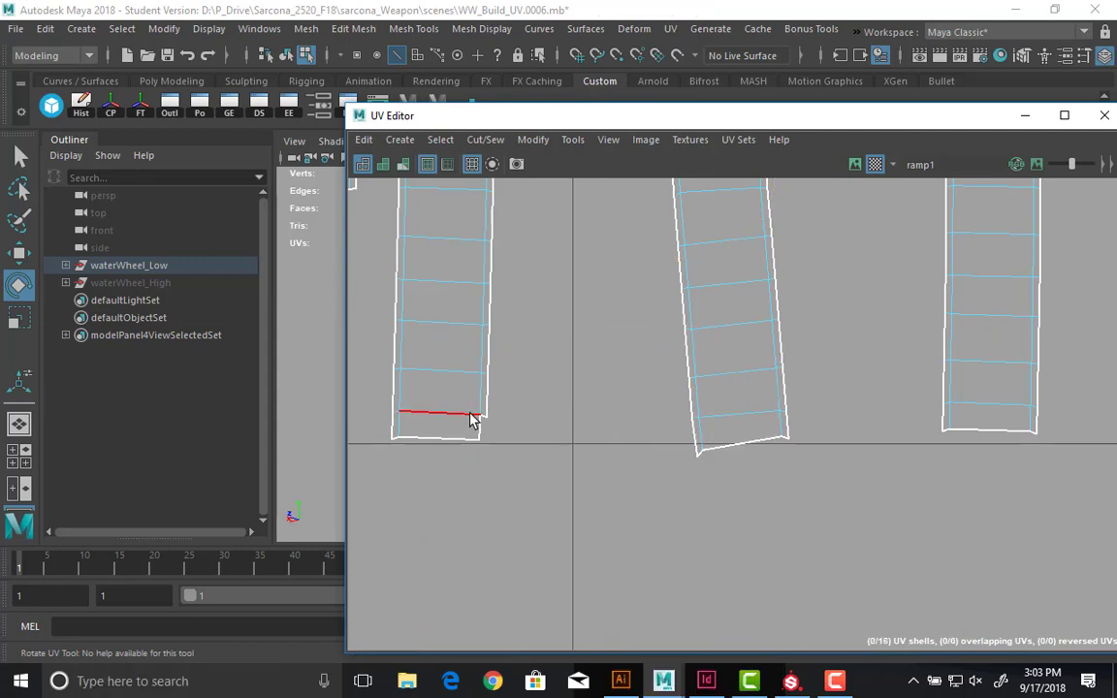
# - Cut the narrow tab off the top of the other tabbed strip and move and sew it into that strip's bottom notch
pyautogui.keyDown('alt'); pyautogui.moveTo(494, 270); pyautogui.dragTo(626, 649, button='middle'); pyautogui.keyUp('alt')
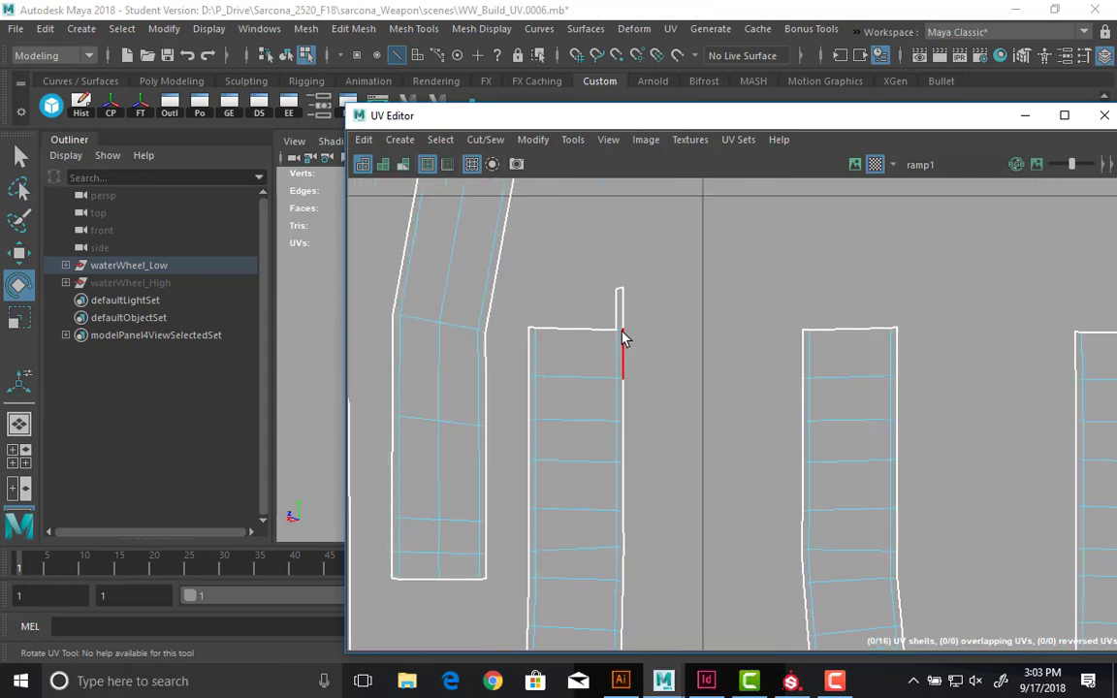
pyautogui.click(621, 336)
pyautogui.keyDown('shift'); pyautogui.moveTo(656, 337); pyautogui.dragTo(593, 363, button='right'); pyautogui.keyUp('shift')
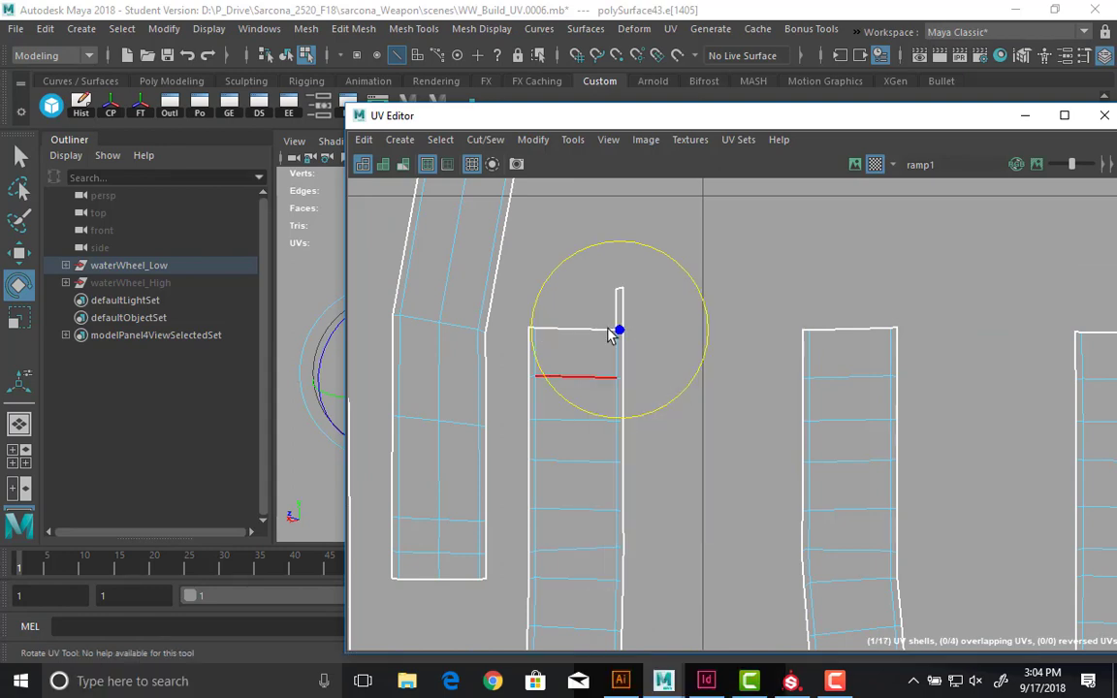
pyautogui.click(620, 308)
pyautogui.keyDown('alt'); pyautogui.moveTo(587, 449); pyautogui.dragTo(620, 132, button='middle'); pyautogui.keyUp('alt')
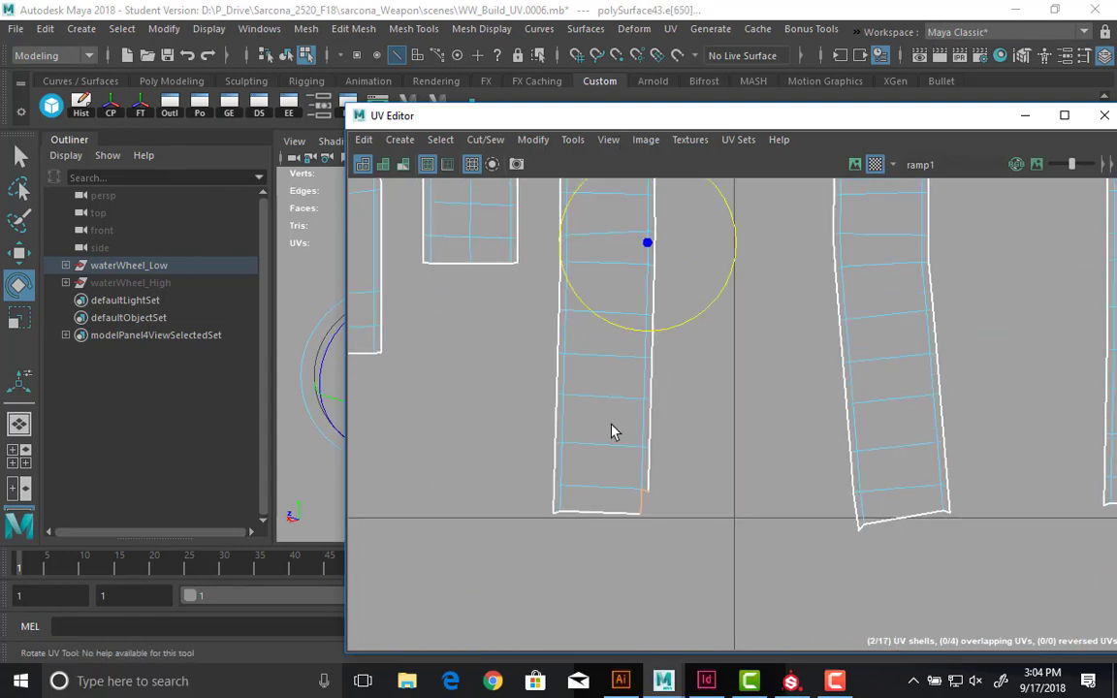
pyautogui.keyDown('alt'); pyautogui.moveTo(614, 421); pyautogui.dragTo(616, 393, button='middle'); pyautogui.keyUp('alt')
pyautogui.keyDown('shift'); pyautogui.moveTo(626, 386); pyautogui.dragTo(631, 331, button='right'); pyautogui.keyUp('shift')
# - Examine the sewn strips and compare the long bent strips' edges with the matching side-panel shell edges
pyautogui.keyDown('alt'); pyautogui.moveTo(470, 246); pyautogui.dragTo(489, 494, button='middle'); pyautogui.keyUp('alt')
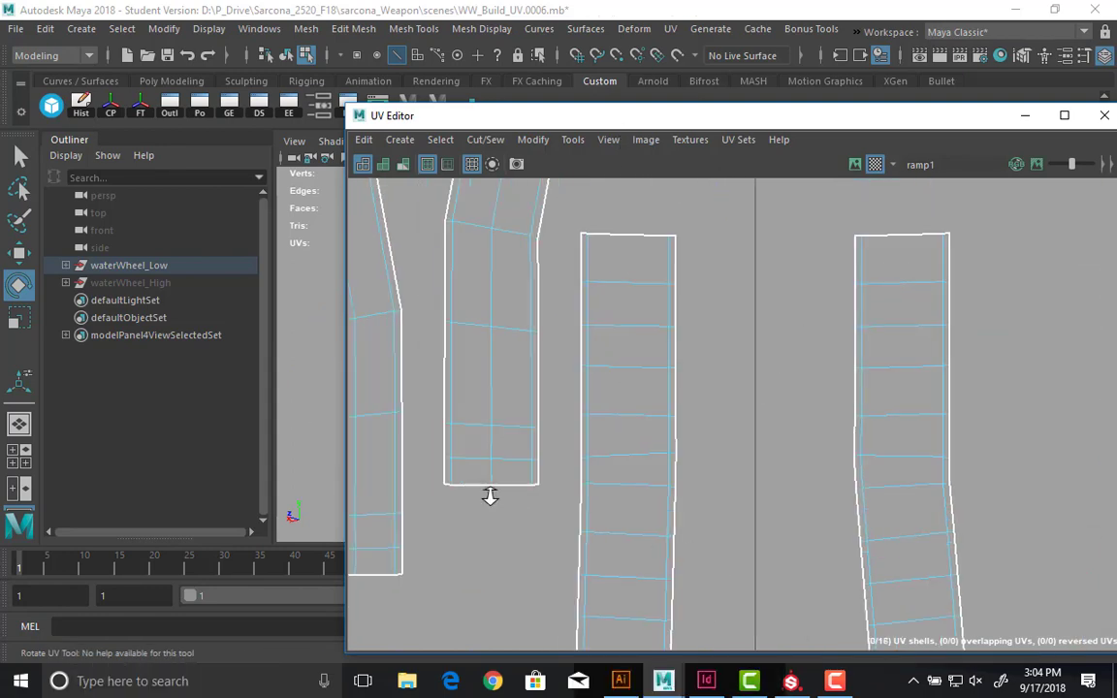
pyautogui.keyDown('alt'); pyautogui.moveTo(694, 548); pyautogui.dragTo(543, 395, button='right'); pyautogui.keyUp('alt')
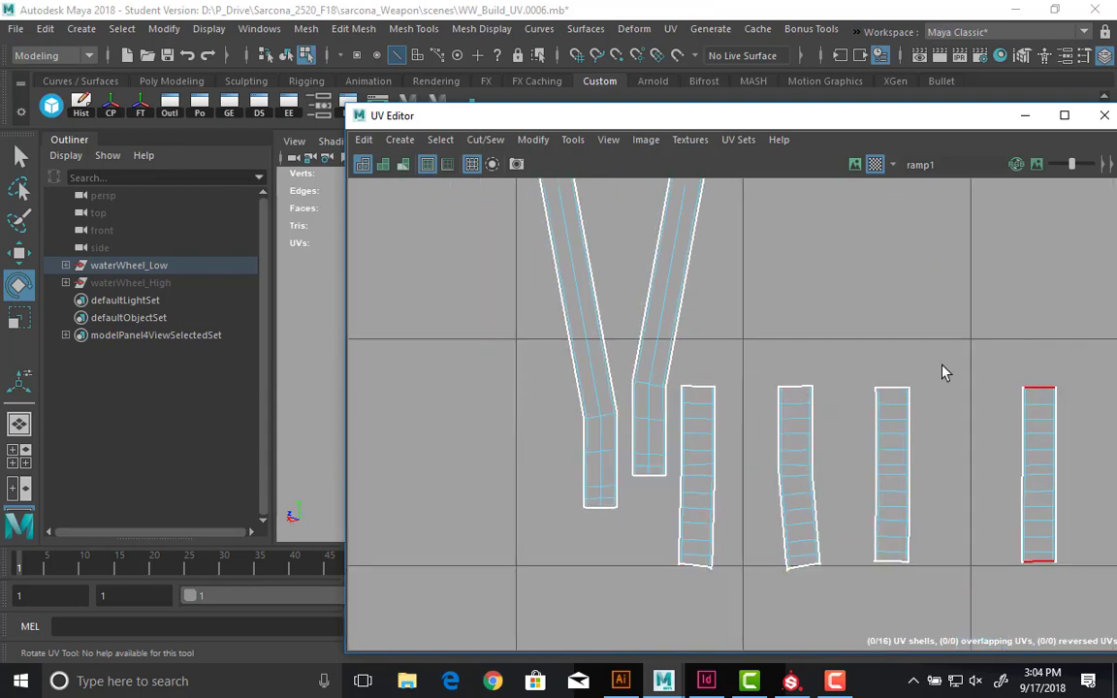
pyautogui.keyDown('alt'); pyautogui.moveTo(943, 369); pyautogui.dragTo(785, 558, button='middle'); pyautogui.keyUp('alt')
pyautogui.keyDown('alt'); pyautogui.moveTo(785, 559); pyautogui.dragTo(665, 389, button='right'); pyautogui.keyUp('alt')
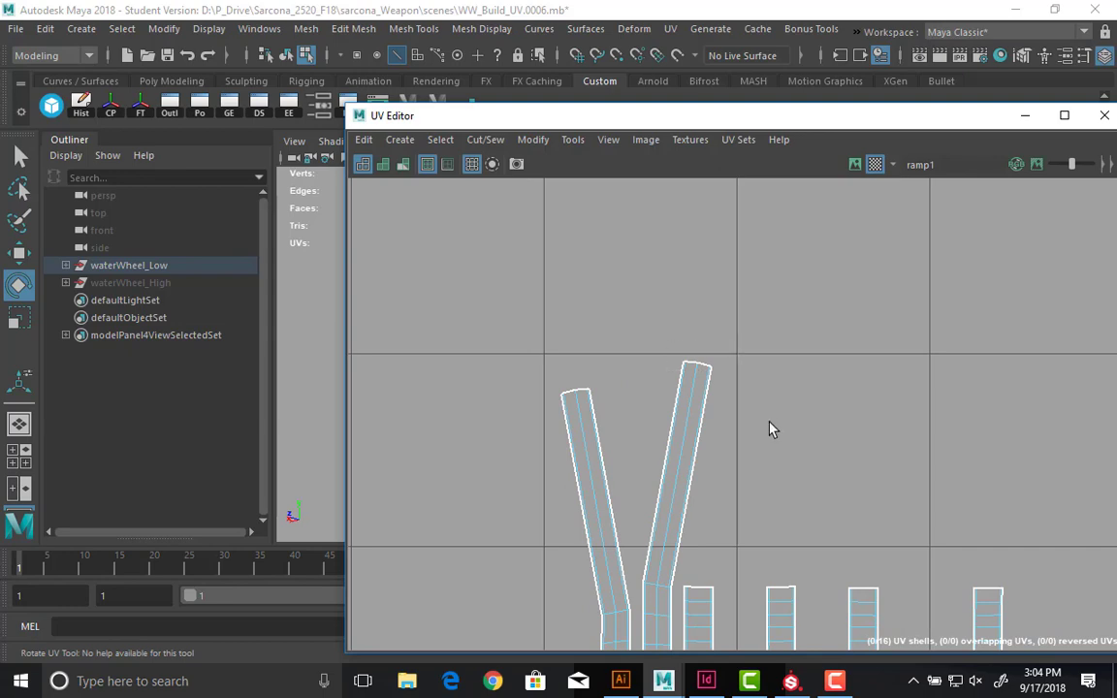
pyautogui.hotkey('ctrl', 'z')
pyautogui.keyDown('alt'); pyautogui.moveTo(770, 423); pyautogui.dragTo(643, 539, button='right'); pyautogui.keyUp('alt')
pyautogui.keyDown('alt'); pyautogui.moveTo(643, 539); pyautogui.dragTo(342, 429, button='middle'); pyautogui.keyUp('alt')
pyautogui.keyDown('alt'); pyautogui.moveTo(341, 428); pyautogui.dragTo(405, 473, button='right'); pyautogui.keyUp('alt')
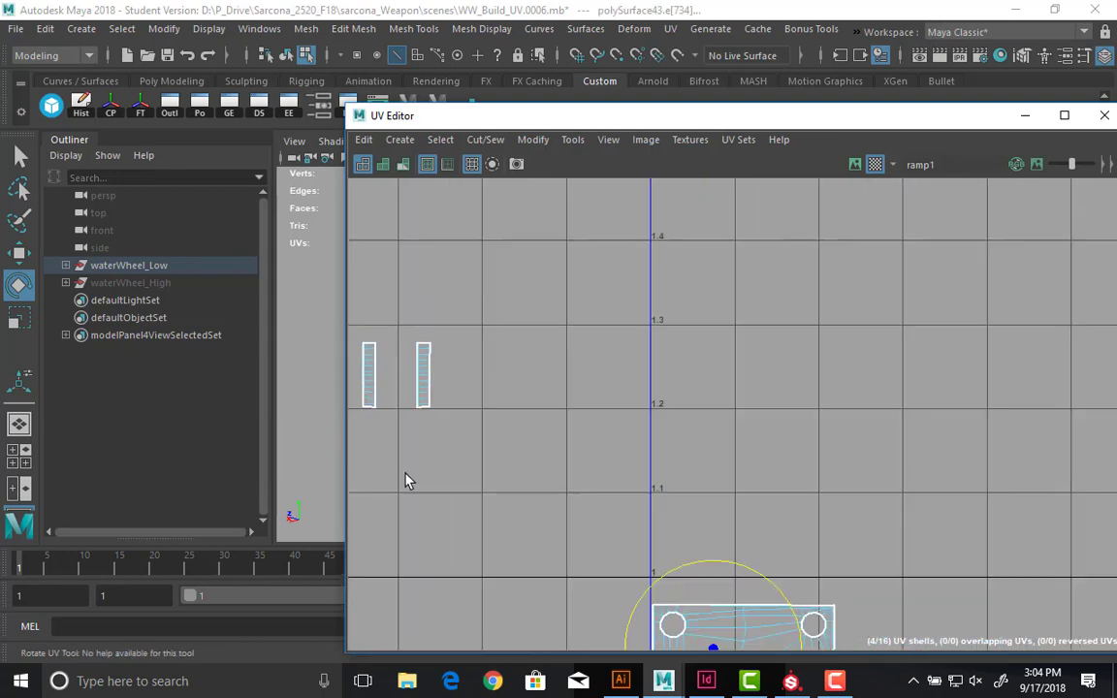
pyautogui.keyDown('alt'); pyautogui.moveTo(524, 509); pyautogui.dragTo(462, 345, button='middle'); pyautogui.keyUp('alt')
pyautogui.keyDown('alt'); pyautogui.moveTo(462, 344); pyautogui.dragTo(611, 549, button='right'); pyautogui.keyUp('alt')
pyautogui.keyDown('alt'); pyautogui.moveTo(681, 506); pyautogui.dragTo(597, 227, button='middle'); pyautogui.keyUp('alt')
pyautogui.keyDown('alt'); pyautogui.moveTo(685, 385); pyautogui.dragTo(836, 501, button='middle'); pyautogui.keyUp('alt')
pyautogui.keyDown('alt'); pyautogui.moveTo(745, 470); pyautogui.dragTo(503, 305, button='right'); pyautogui.keyUp('alt')
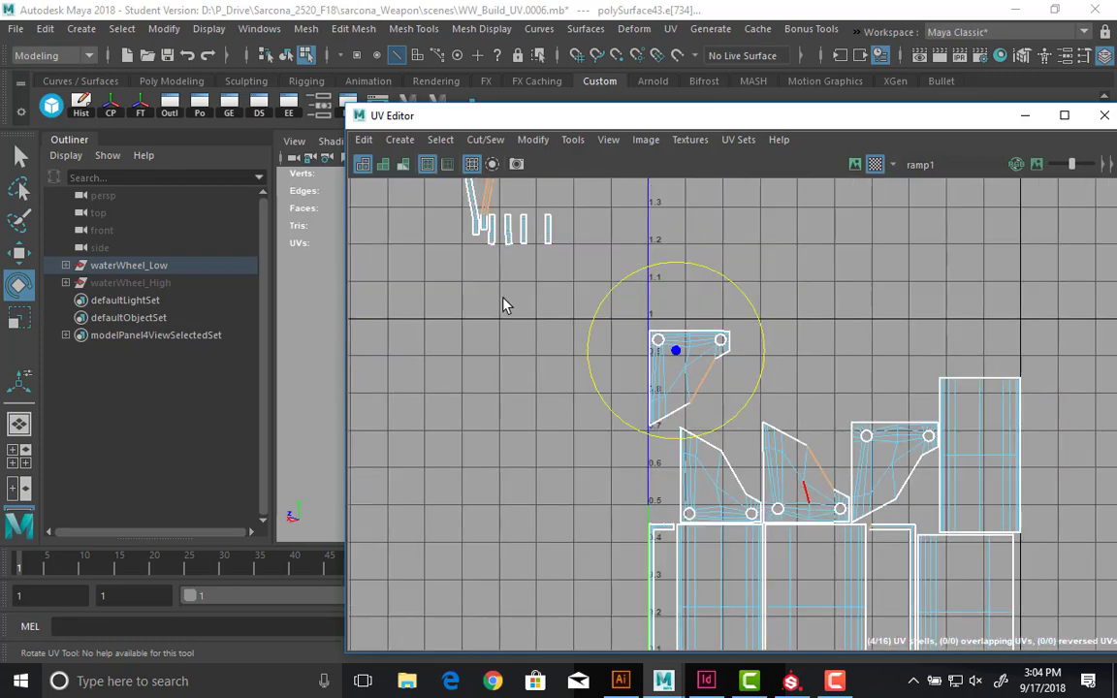
# - Select the group of narrow strip shells and move it close above the other shells in the UV layout
pyautogui.keyDown('alt'); pyautogui.moveTo(664, 383); pyautogui.dragTo(515, 334, button='right'); pyautogui.keyUp('alt')
pyautogui.keyDown('alt'); pyautogui.moveTo(522, 383); pyautogui.dragTo(529, 435, button='middle'); pyautogui.keyUp('alt')
pyautogui.moveTo(525, 408); pyautogui.dragTo(479, 338, button='right')
pyautogui.moveTo(491, 254); pyautogui.dragTo(601, 354)
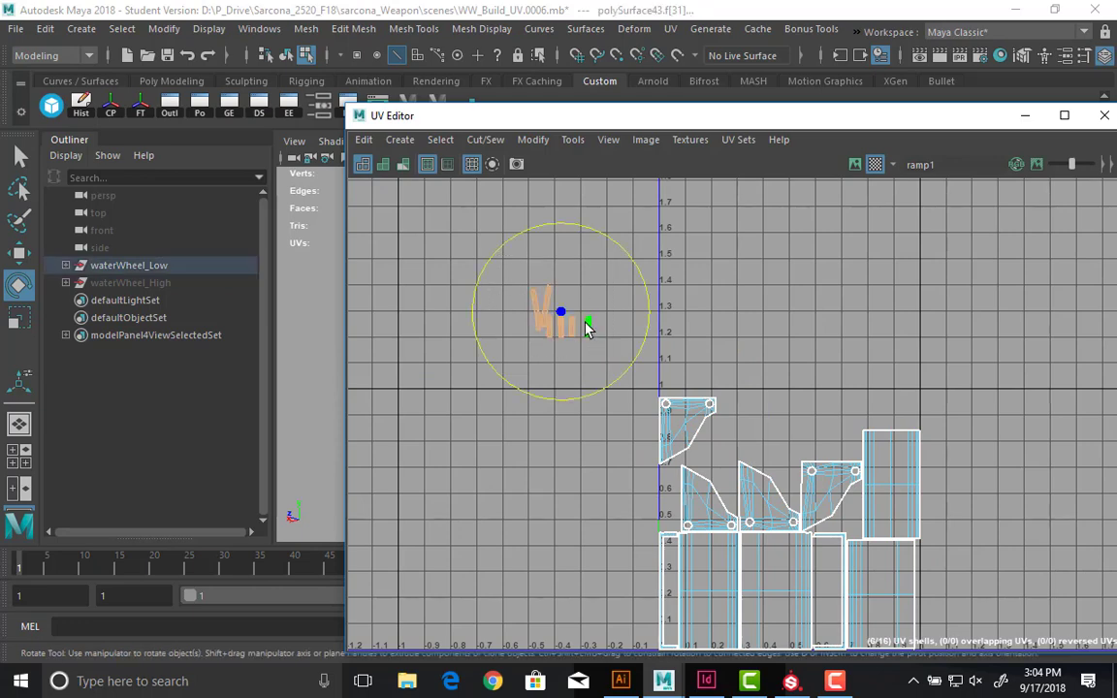
pyautogui.press('w')
pyautogui.moveTo(584, 338); pyautogui.dragTo(782, 430, button='middle')
# - Select all the UV shells of the bucket and open the Unfold UVs options
pyautogui.keyDown('alt'); pyautogui.moveTo(728, 411); pyautogui.dragTo(706, 403, button='right'); pyautogui.keyUp('alt')
pyautogui.keyDown('alt'); pyautogui.moveTo(601, 313); pyautogui.dragTo(514, 219, button='middle'); pyautogui.keyUp('alt')
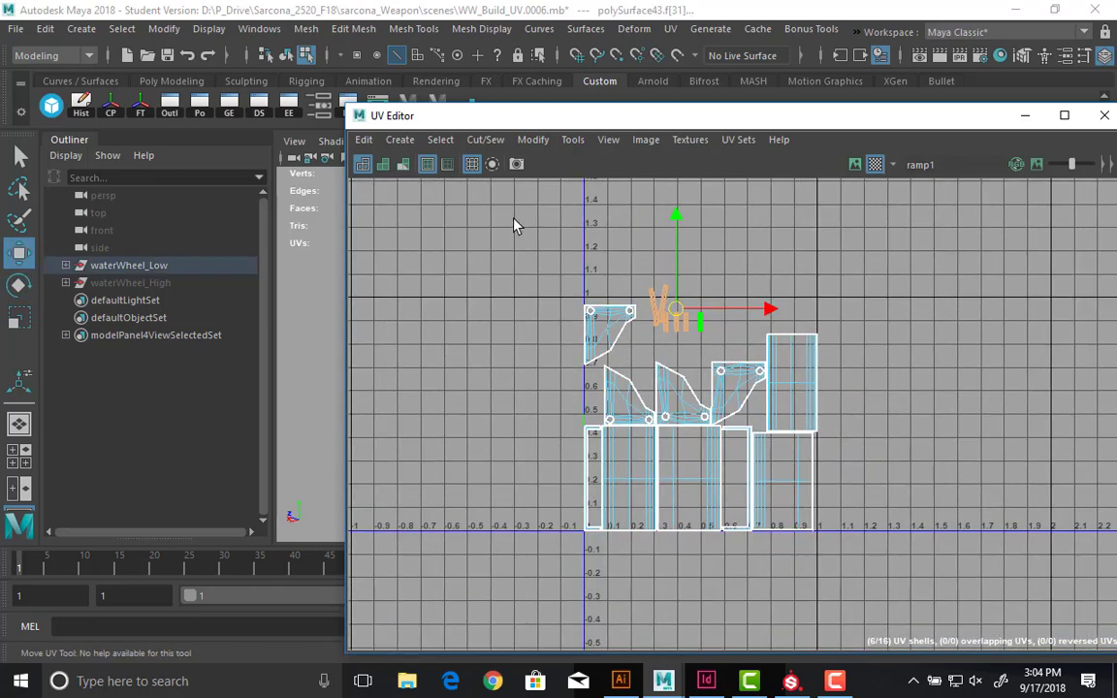
pyautogui.moveTo(514, 218); pyautogui.dragTo(927, 597)
pyautogui.keyDown('shift'); pyautogui.moveTo(686, 250); pyautogui.dragTo(529, 146, button='right'); pyautogui.keyUp('shift')
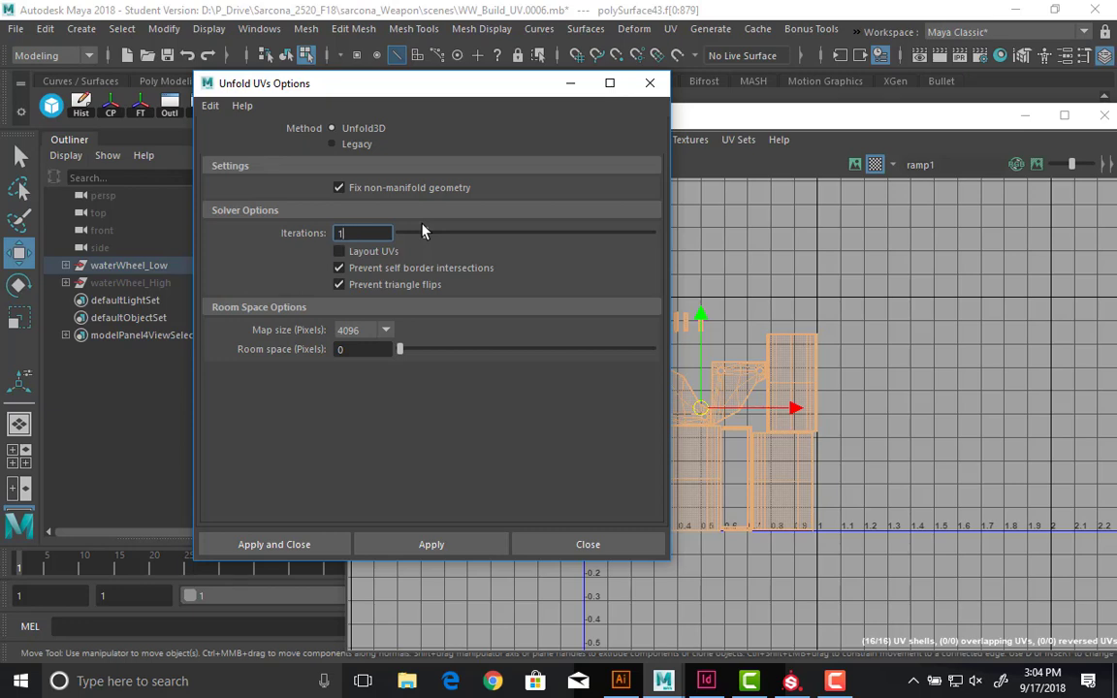
# - Open OneNote 2016 and name a new notebook section "MayaRenderSettings"
pyautogui.press('super')
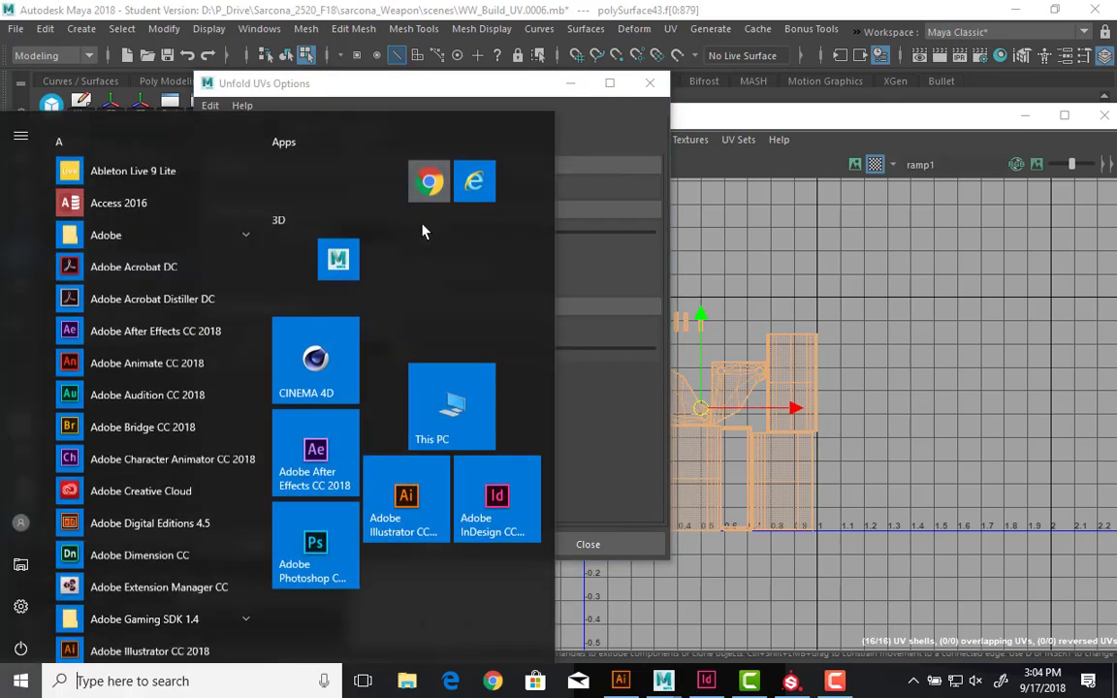
pyautogui.write('onenote')
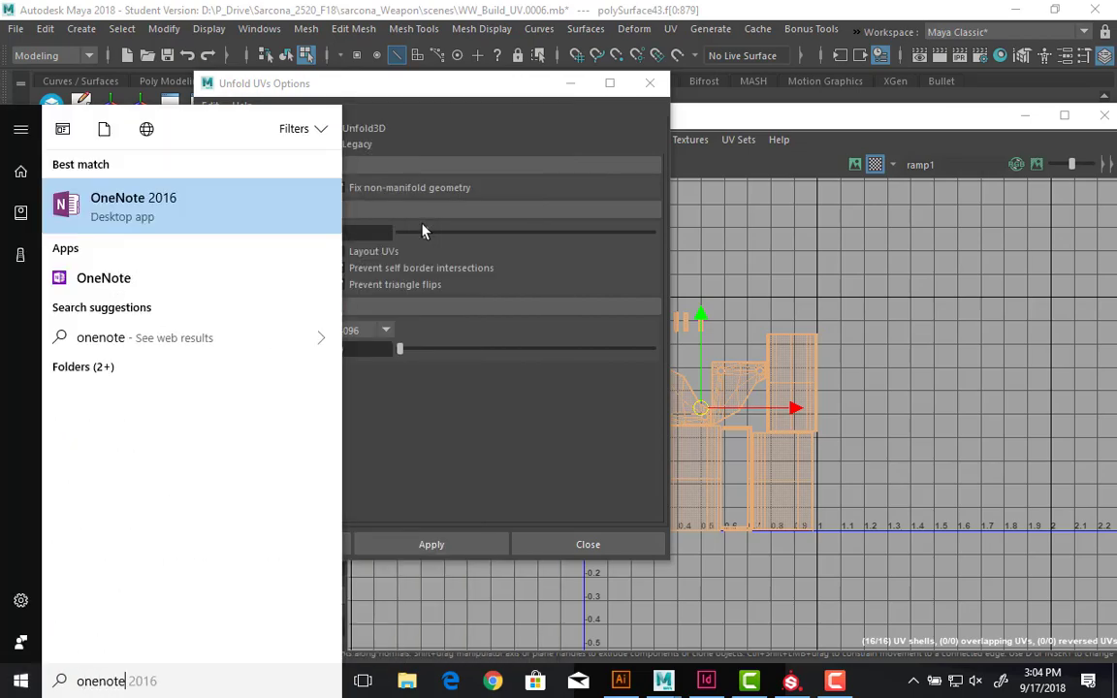
pyautogui.press('Return')
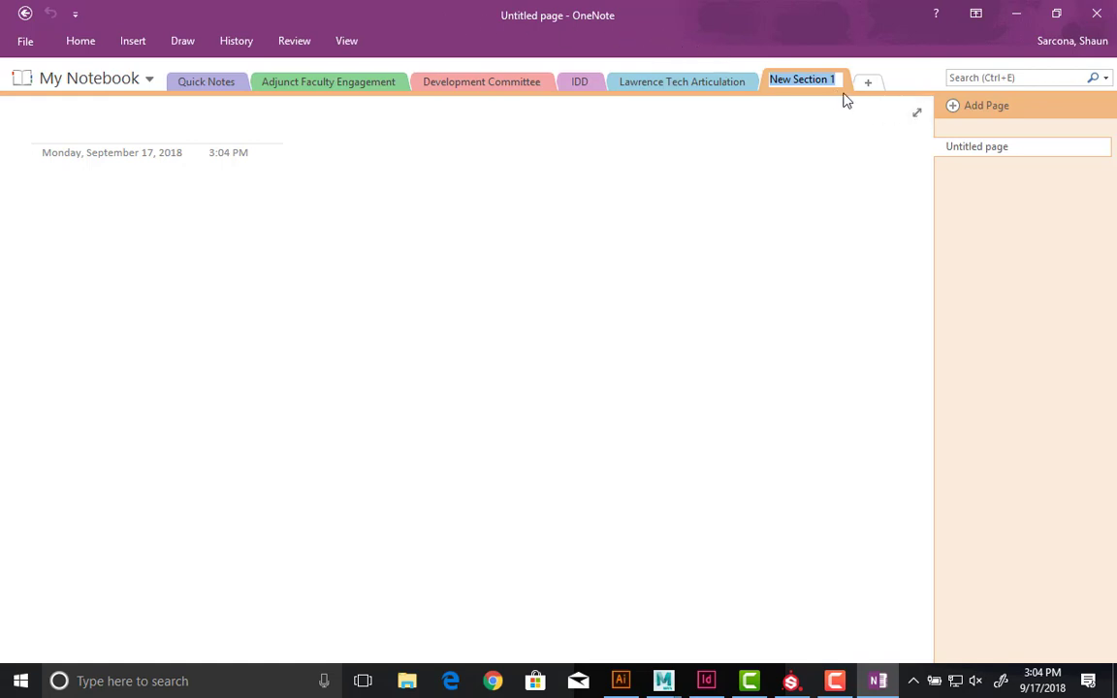
pyautogui.write('MayaRender')
pyautogui.write(' Settings')
pyautogui.press('Return')
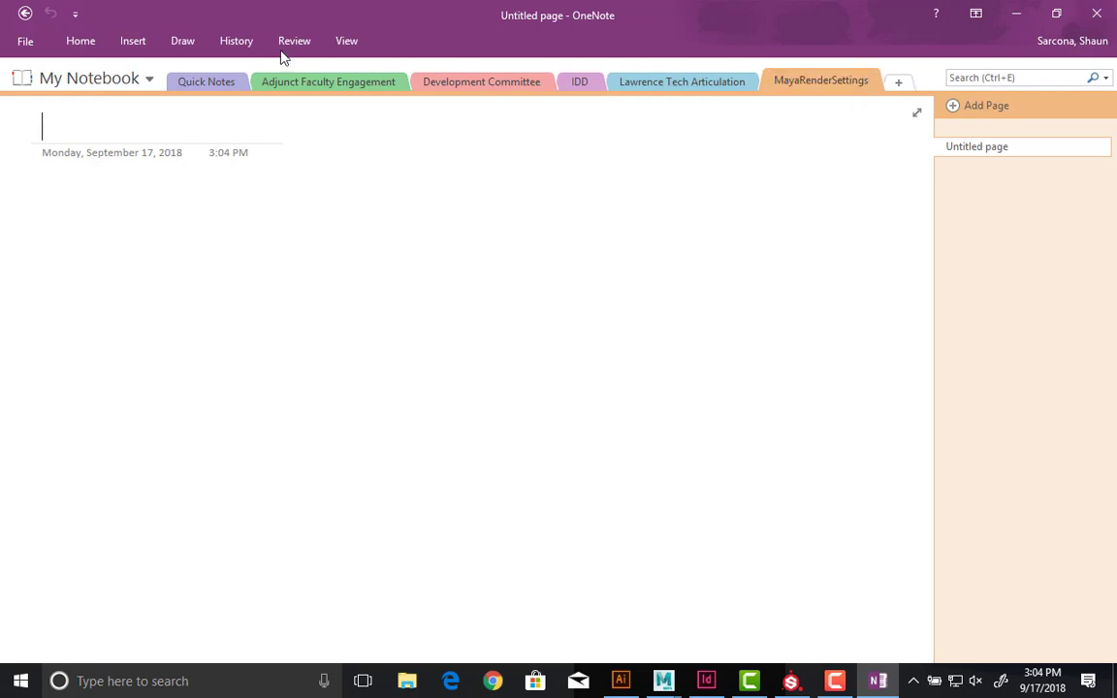
# - Switch back to Maya and shift the Unfold UVs Options window aside
pyautogui.hotkey('alt', 'Tab')
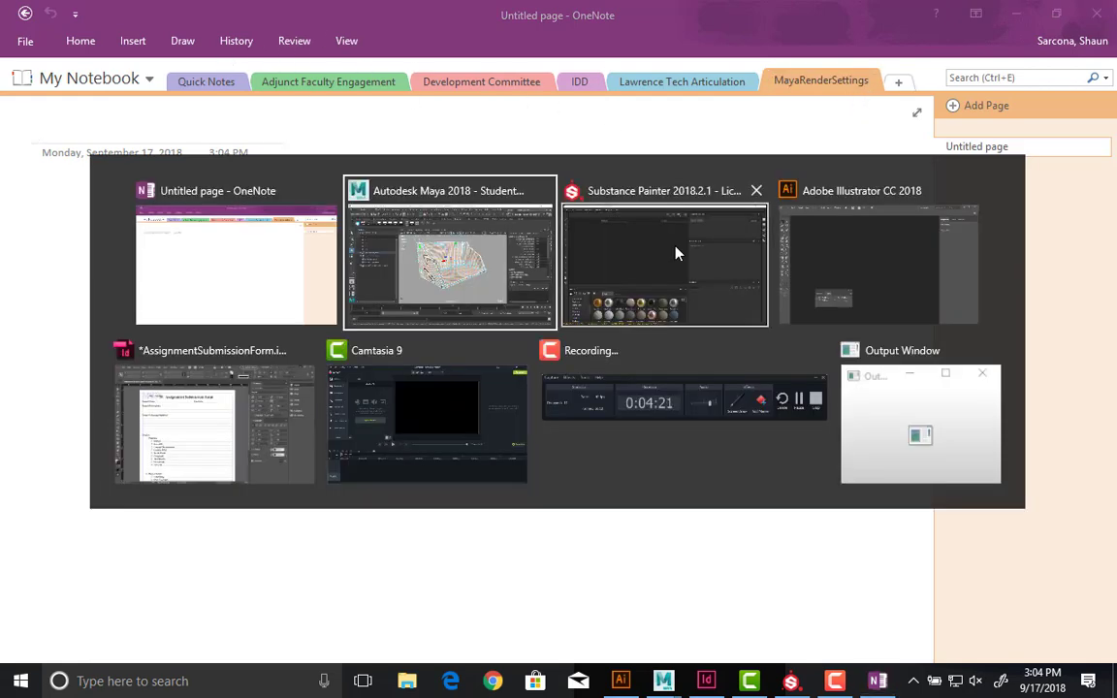
pyautogui.click(464, 254)
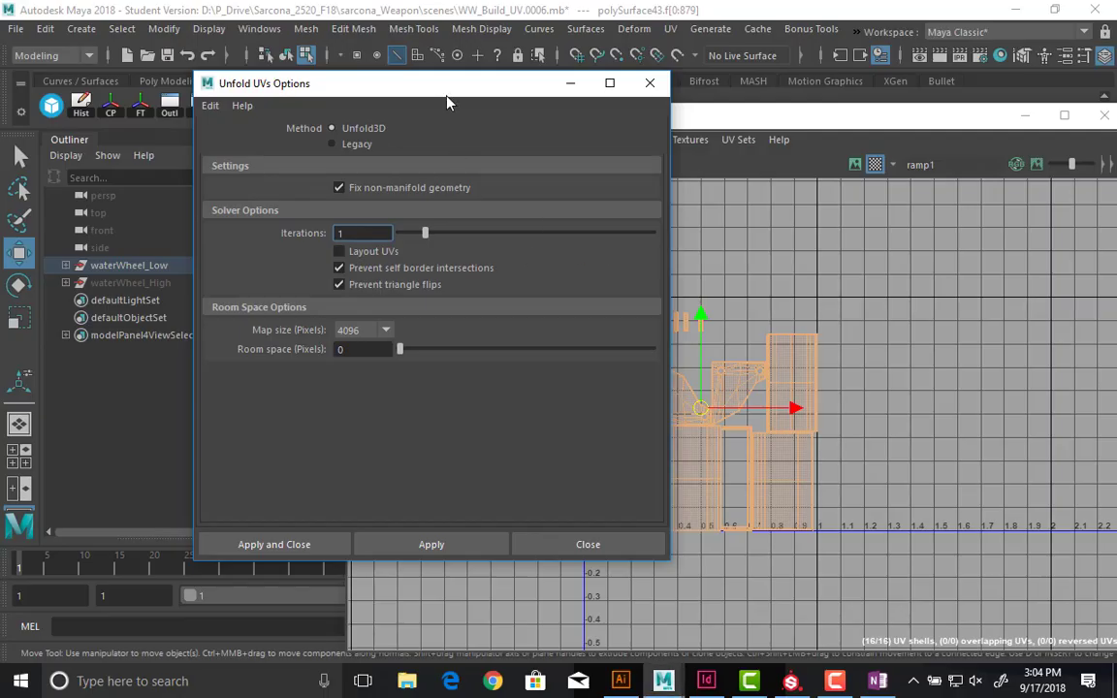
pyautogui.moveTo(422, 91); pyautogui.dragTo(360, 88)
# - Return to OneNote and rename the new section "Maya Settings"
pyautogui.hotkey('alt', 'Tab')
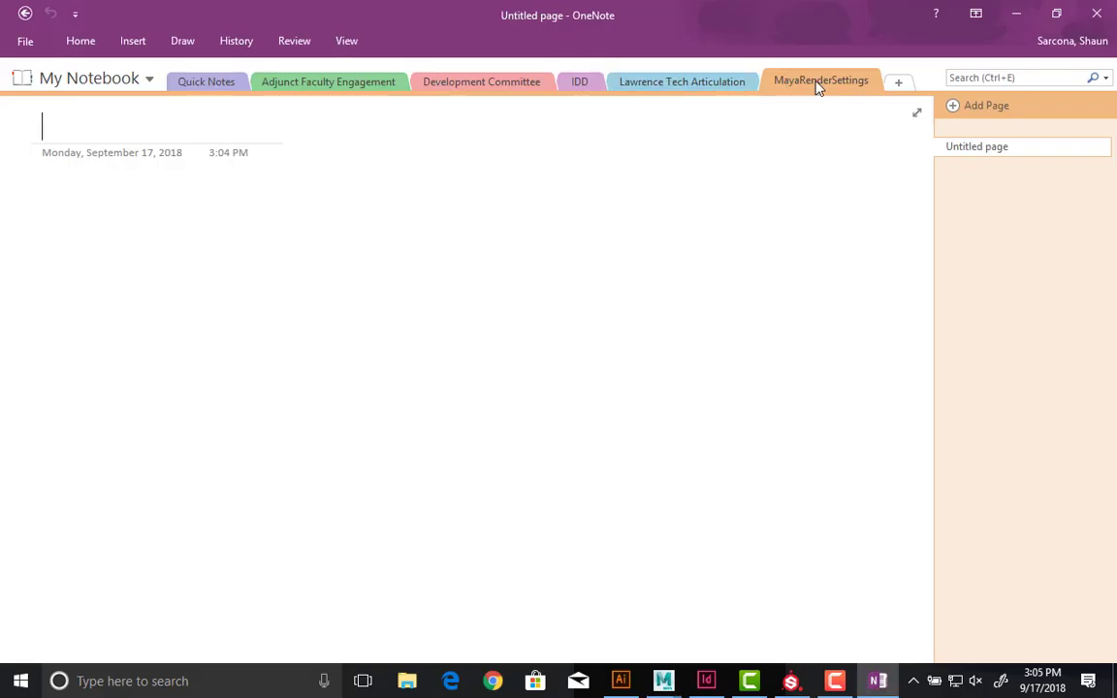
pyautogui.doubleClick(817, 81)
pyautogui.write('Maya')
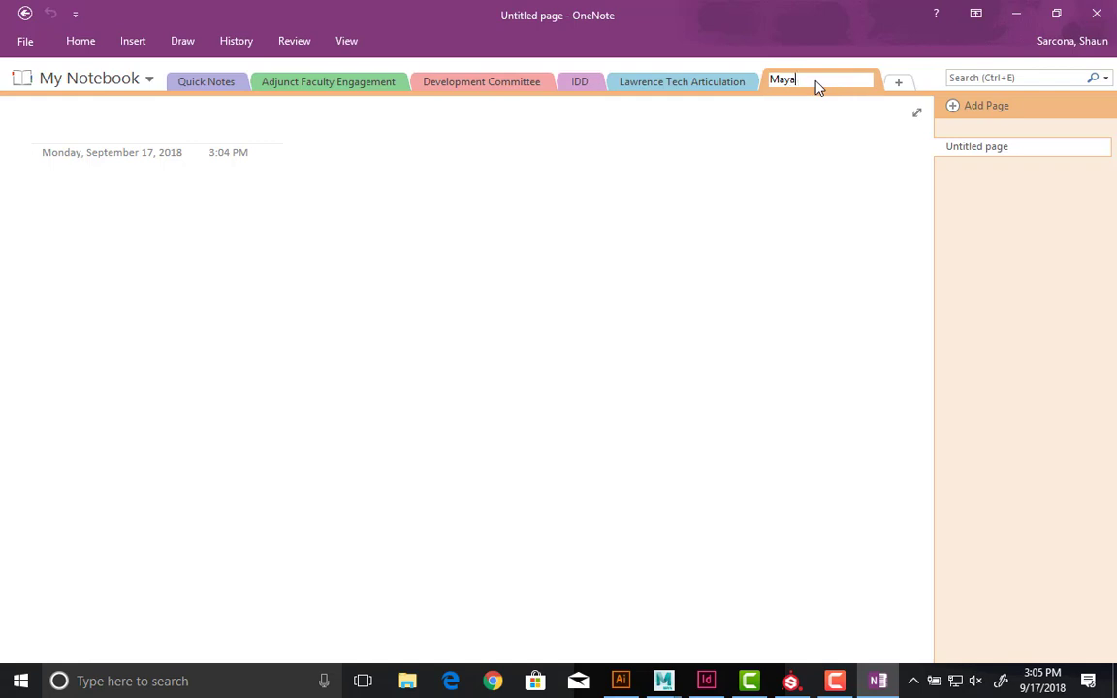
pyautogui.write(' Settings')
pyautogui.press('Return')
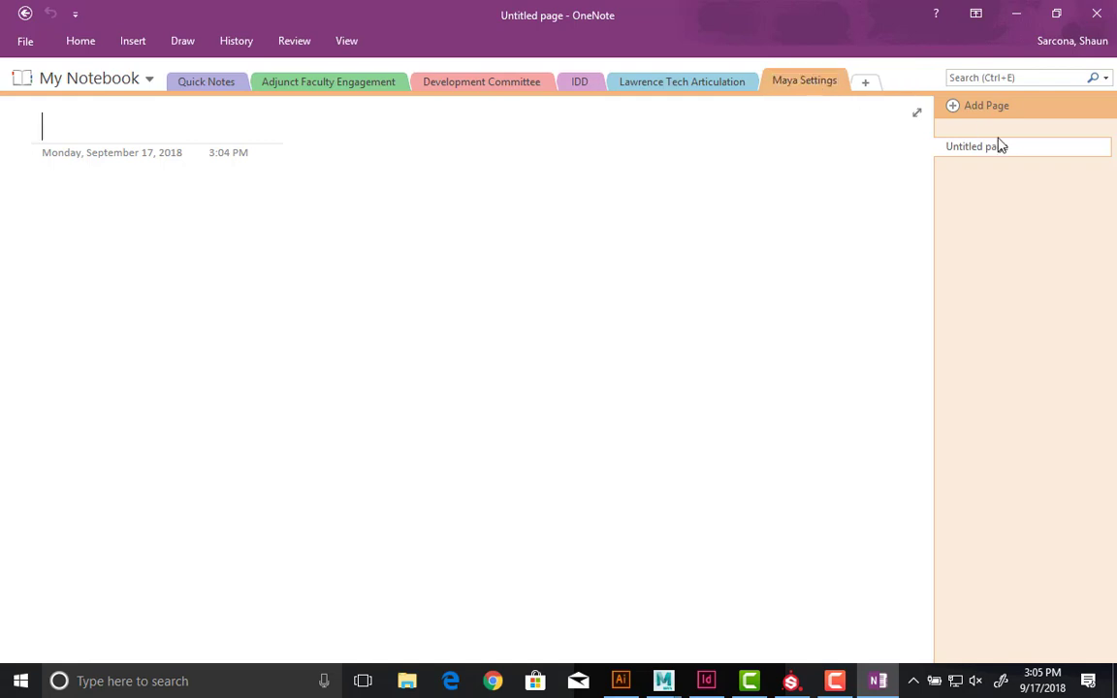
# - Title the untitled page "UV Layout"
pyautogui.write('UV AL')
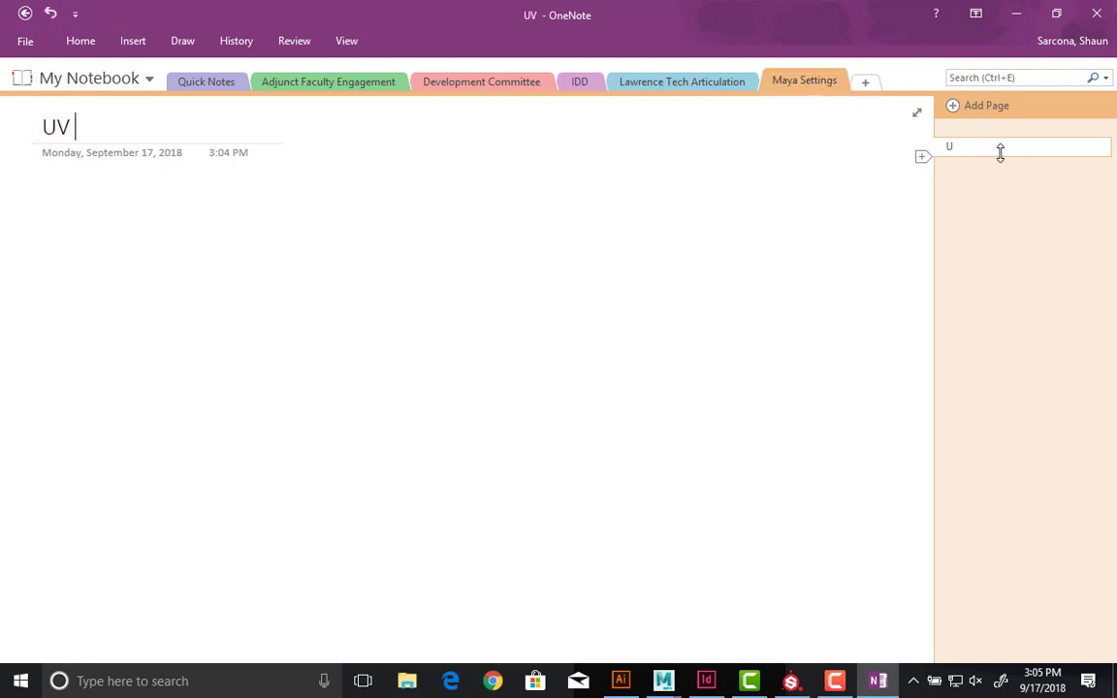
pyautogui.press('BackSpace')
pyautogui.press('BackSpace')
pyautogui.write('Layout')
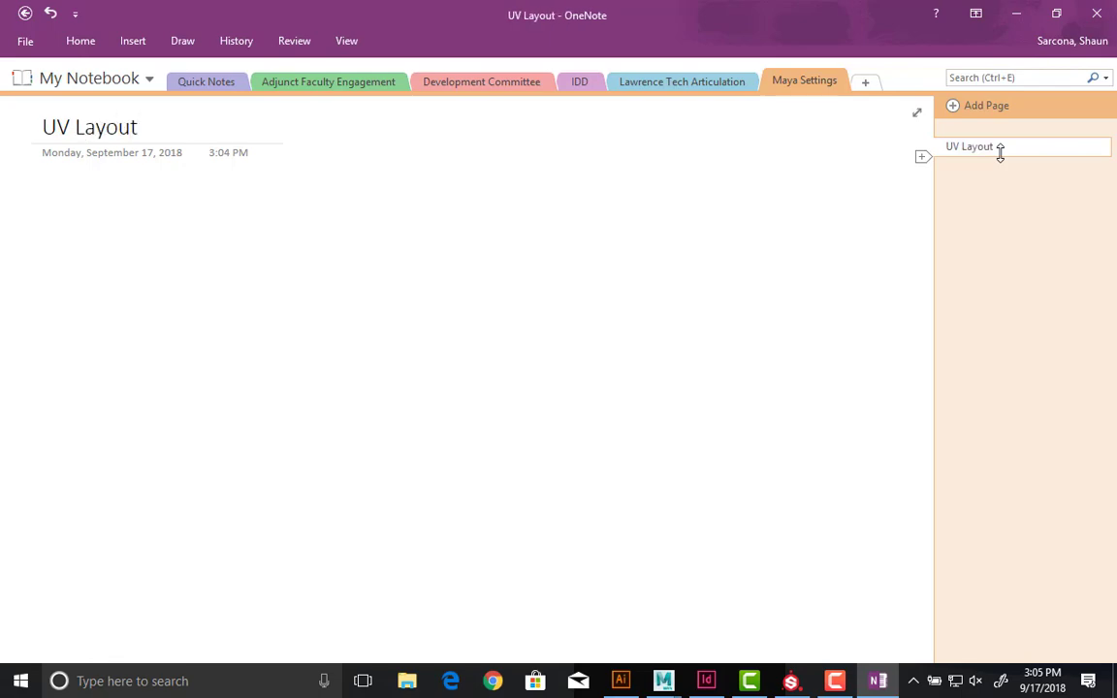
pyautogui.press('Return')
# - Launch the Snipping Tool and bring it up over Maya with the Unfold UVs options in view
pyautogui.press('super')
pyautogui.write('screen')
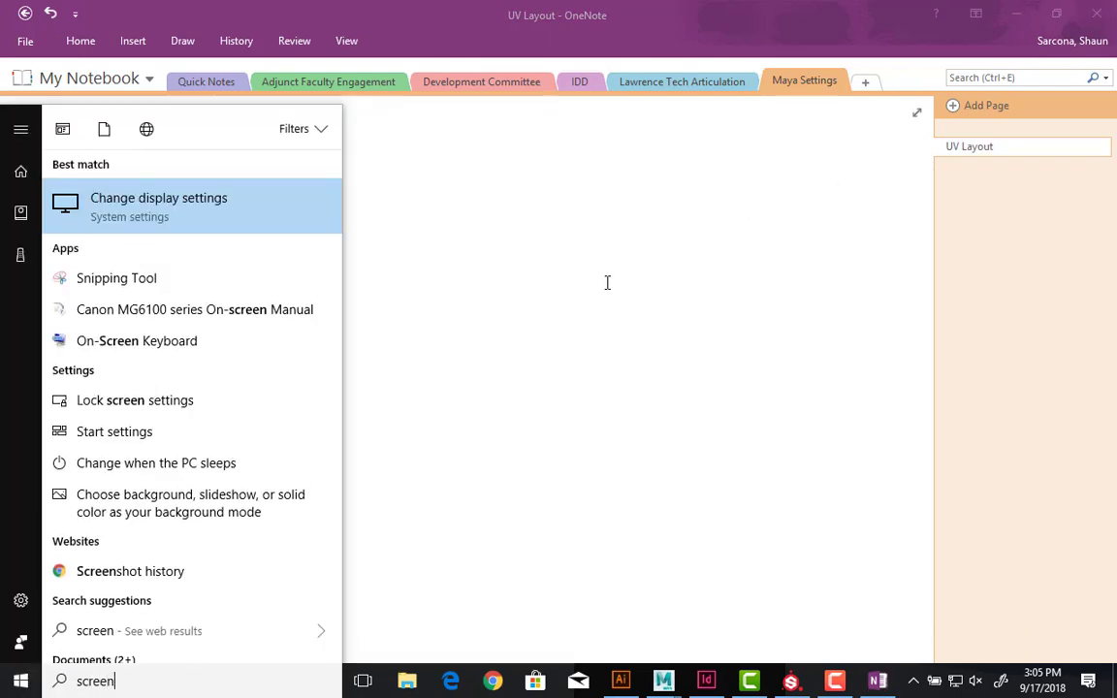
pyautogui.press('Down')
pyautogui.press('Return')
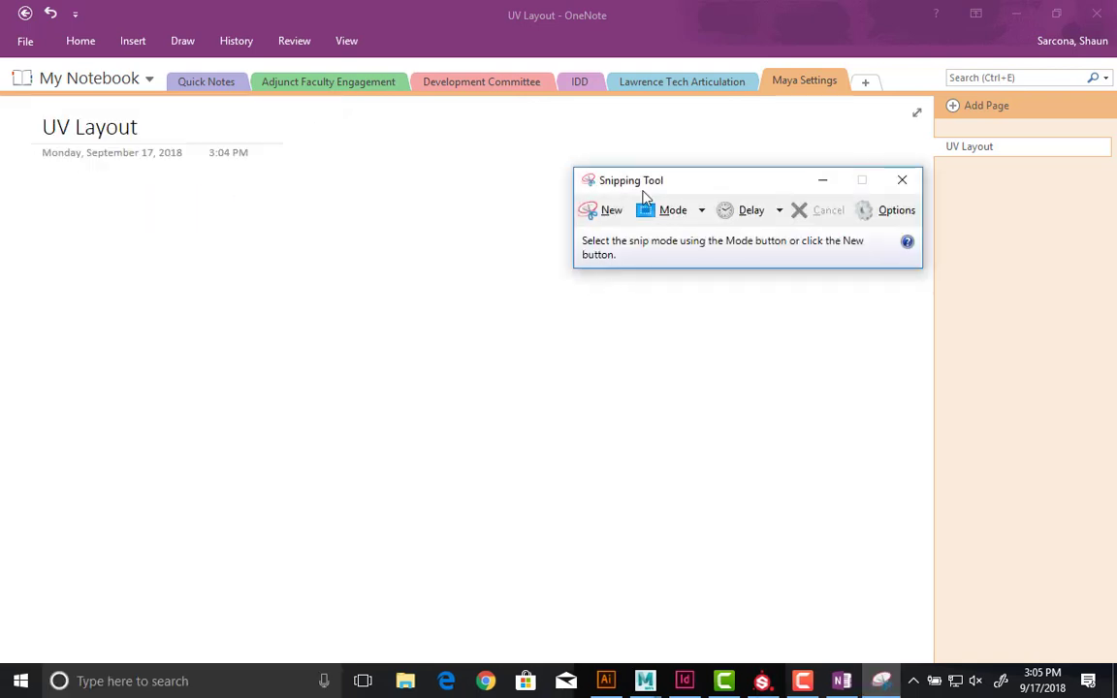
pyautogui.hotkey('alt', 'Tab')
pyautogui.hotkey('alt', 'Tab')
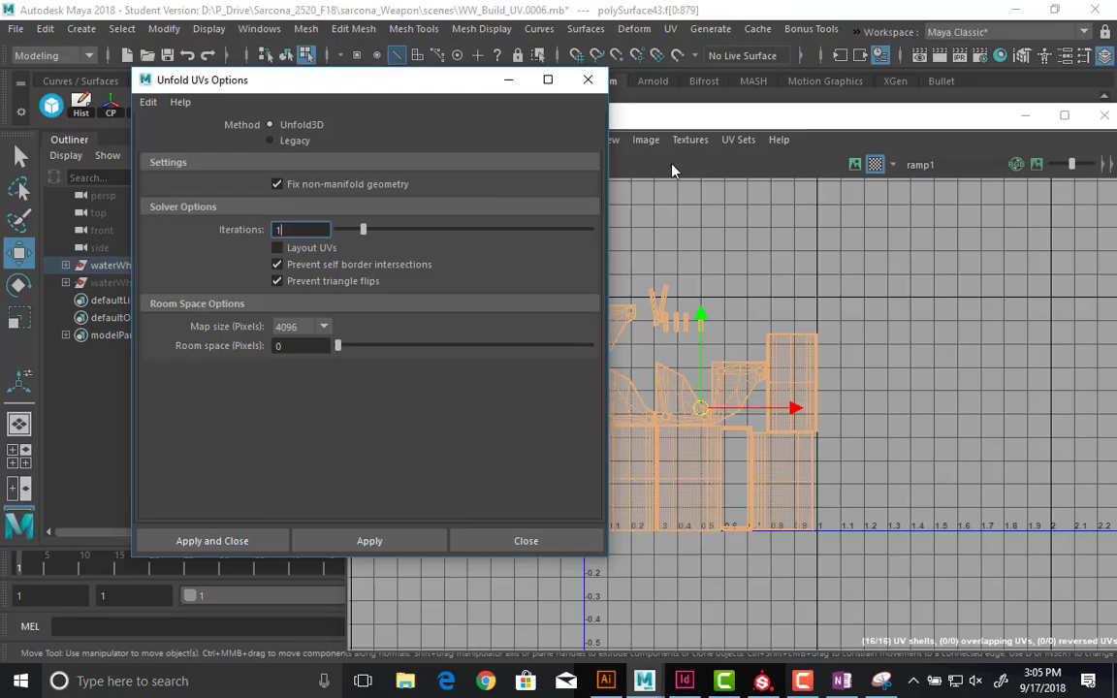
pyautogui.hotkey('alt', 'Tab')
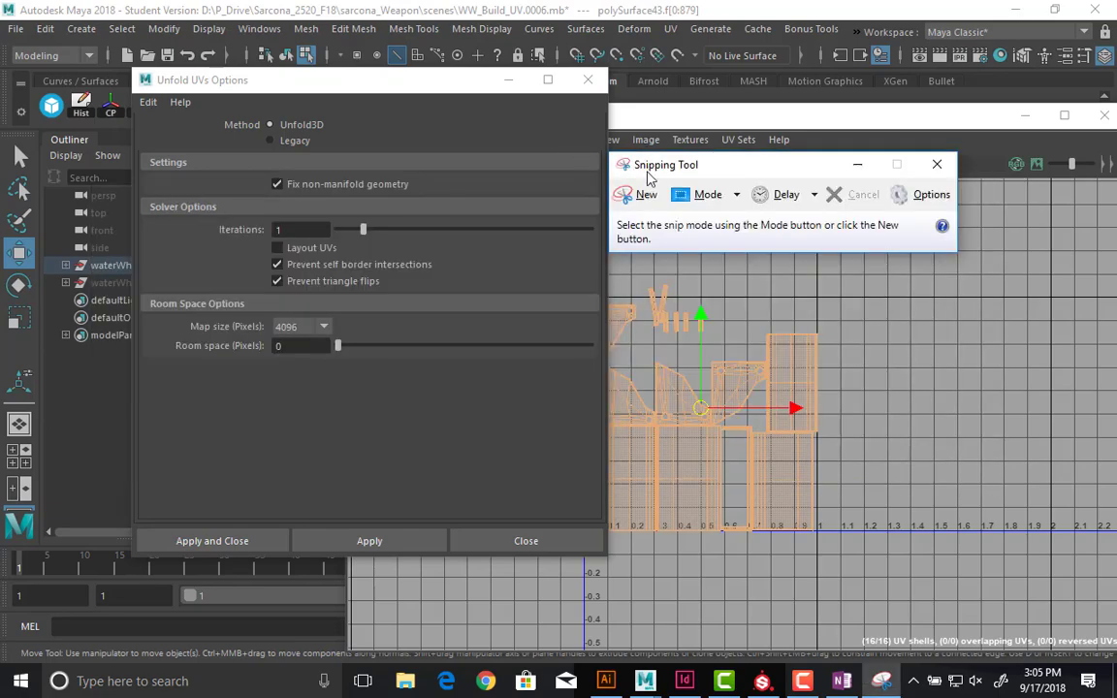
# - Snip the whole Unfold UVs Options window and paste the capture into the UV Layout page in OneNote
pyautogui.click(644, 195)
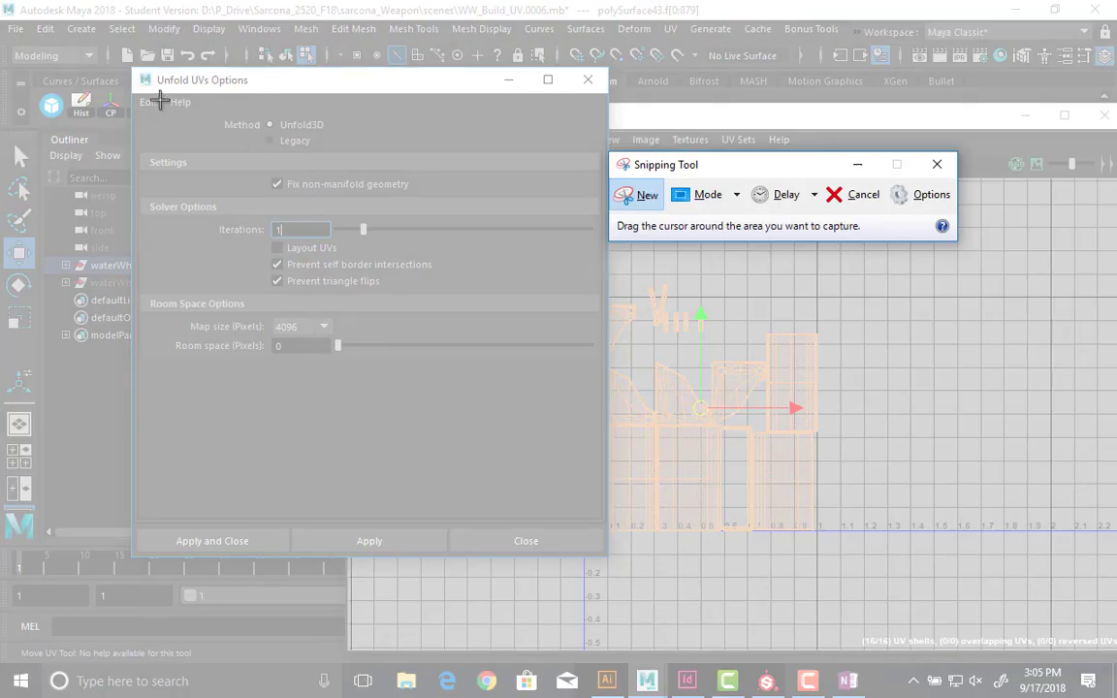
pyautogui.moveTo(137, 71); pyautogui.dragTo(608, 550)
pyautogui.click(63, 36)
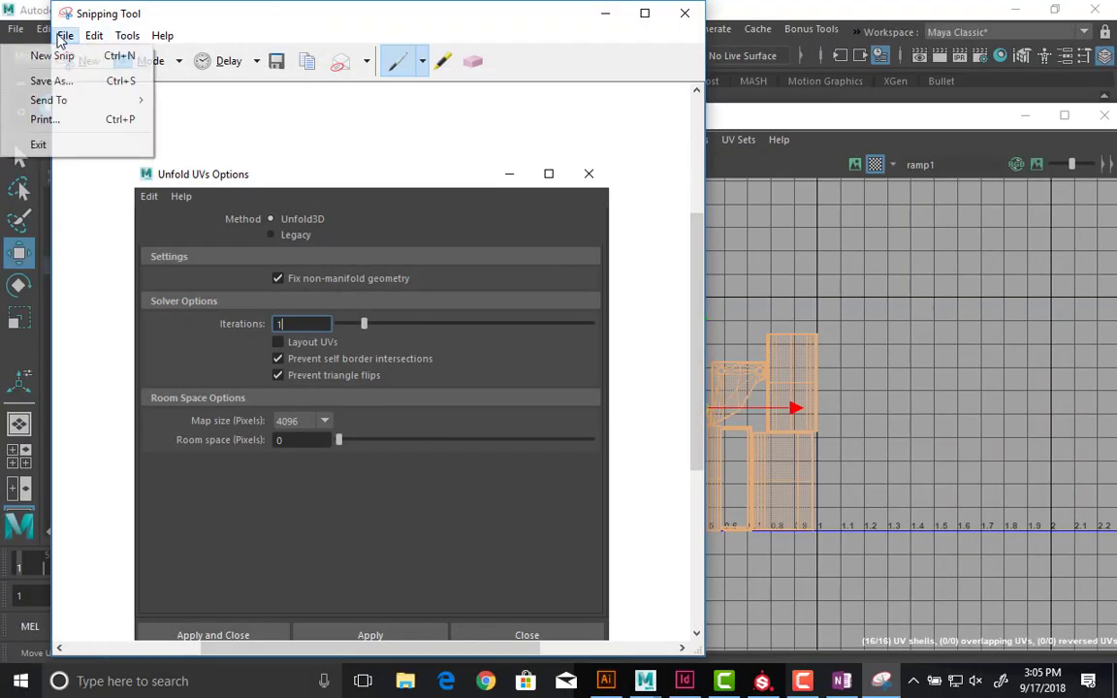
pyautogui.hotkey('alt', 'Tab')
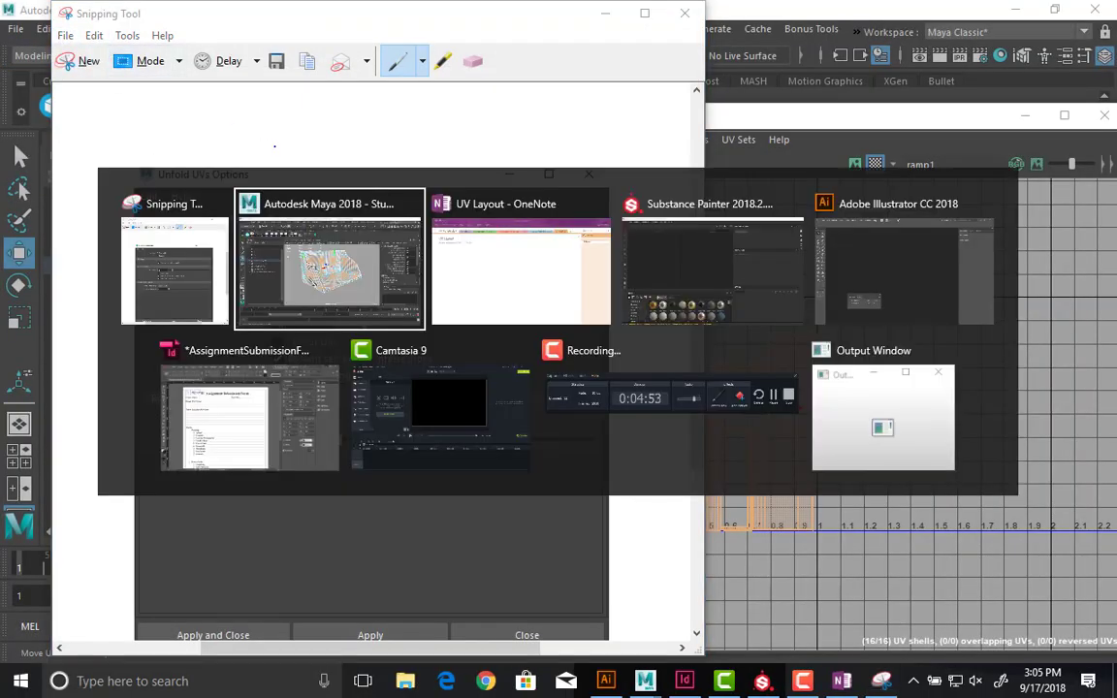
pyautogui.hotkey('alt', 'Tab')
pyautogui.hotkey('ctrl', 'v')
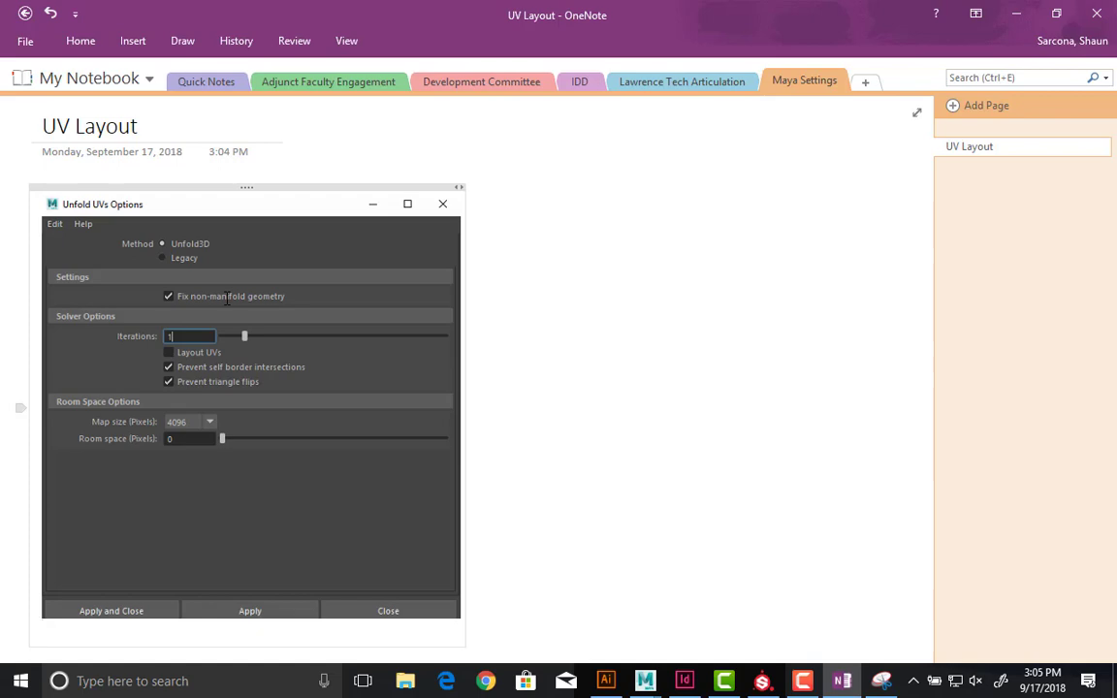
# - Switch back to Maya and unfold the selected shells using Unfold3D with 1 iteration and a 4096 map size
pyautogui.hotkey('alt', 'Tab')
pyautogui.hotkey('alt', 'Tab')
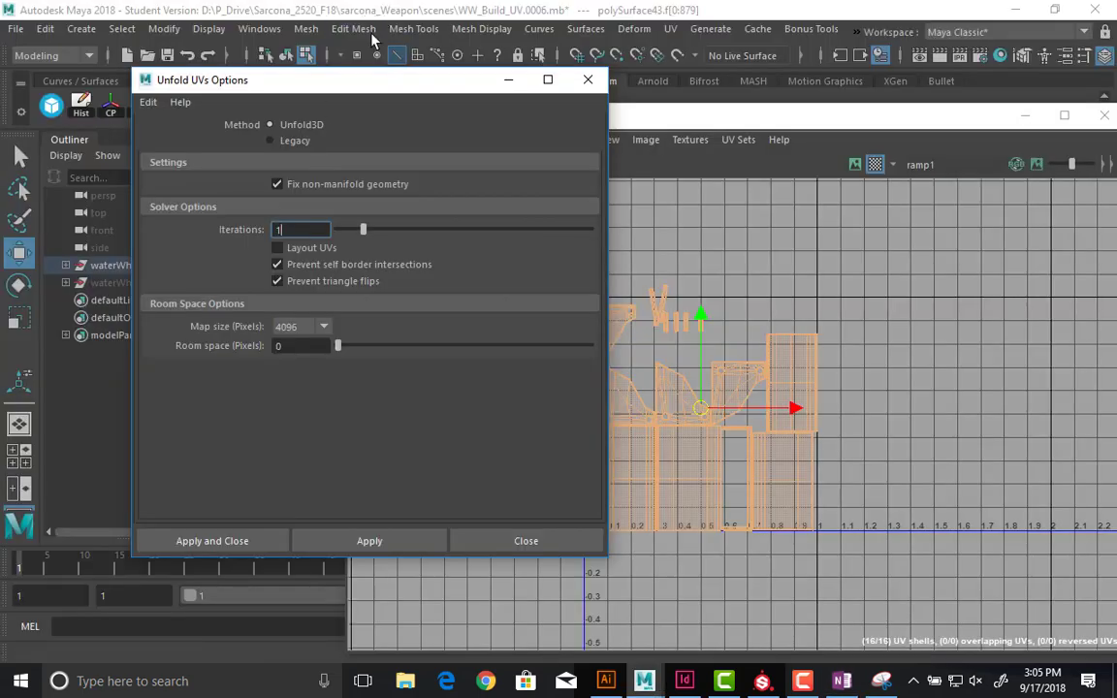
pyautogui.click(191, 541)
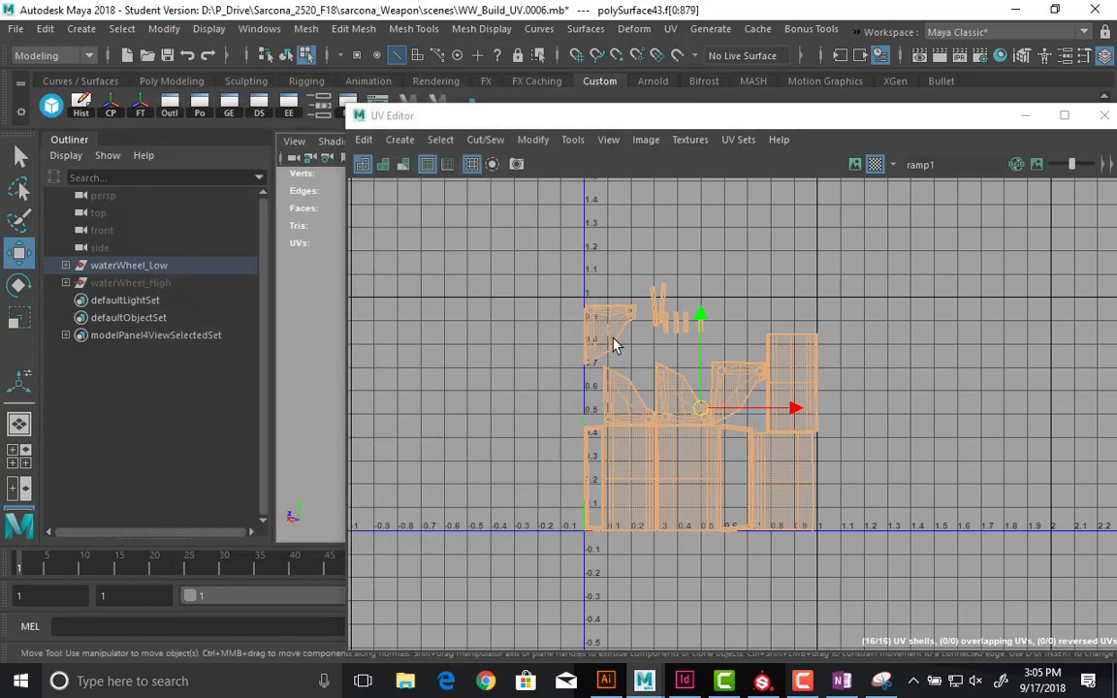
# - Open the Layout UVs options, snip the whole options window with the Snipping Tool and copy the capture
pyautogui.keyDown('shift'); pyautogui.moveTo(612, 145); pyautogui.dragTo(507, 221, button='right'); pyautogui.keyUp('shift')
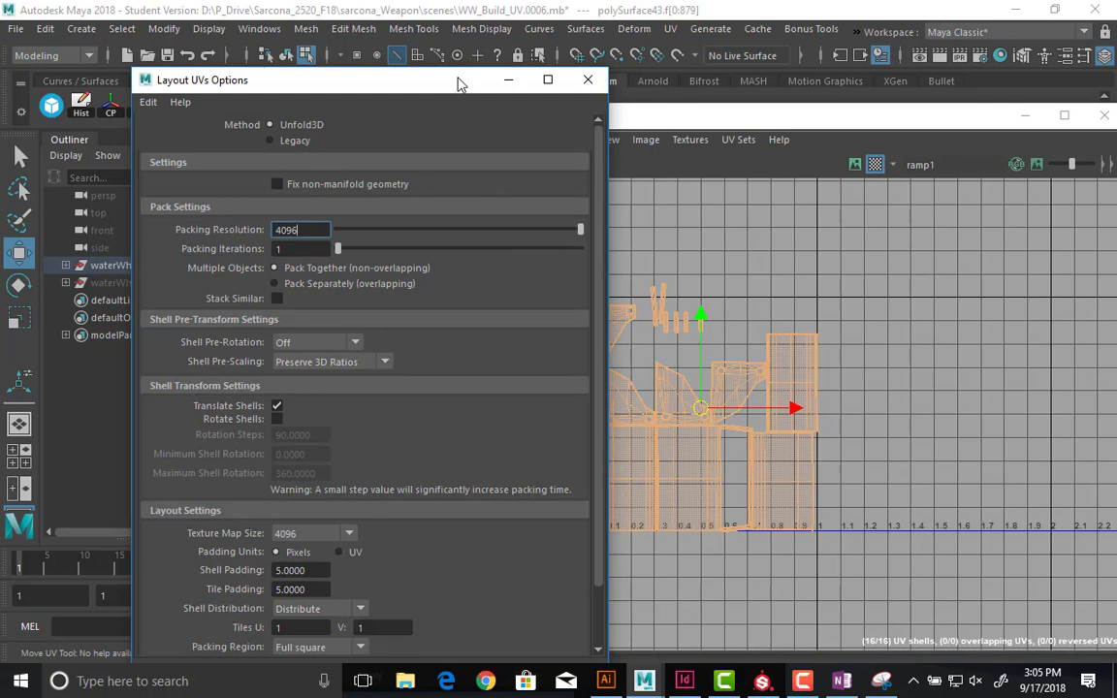
pyautogui.moveTo(415, 74); pyautogui.dragTo(448, 11)
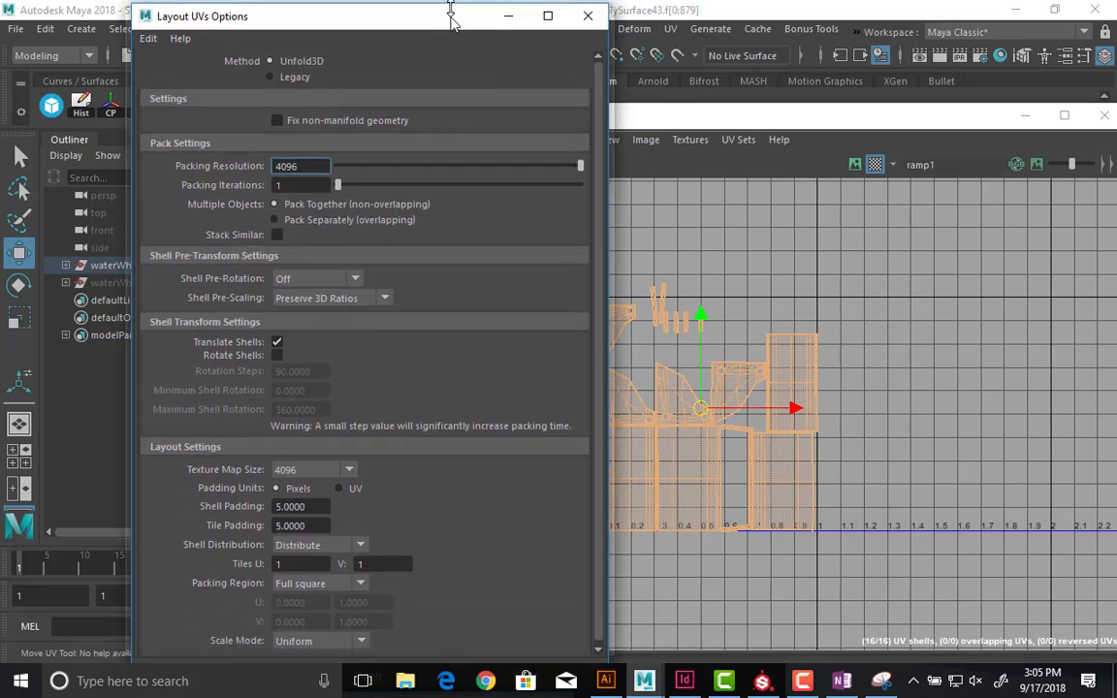
pyautogui.hotkey('alt', 'Tab')
pyautogui.press('Tab')
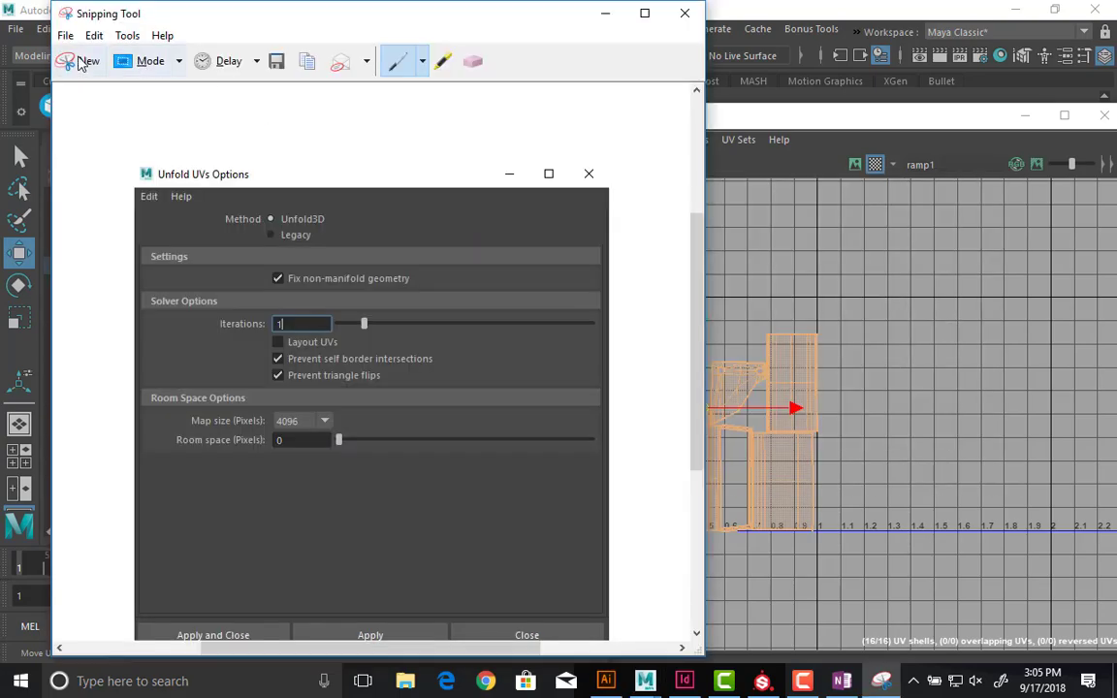
pyautogui.click(80, 61)
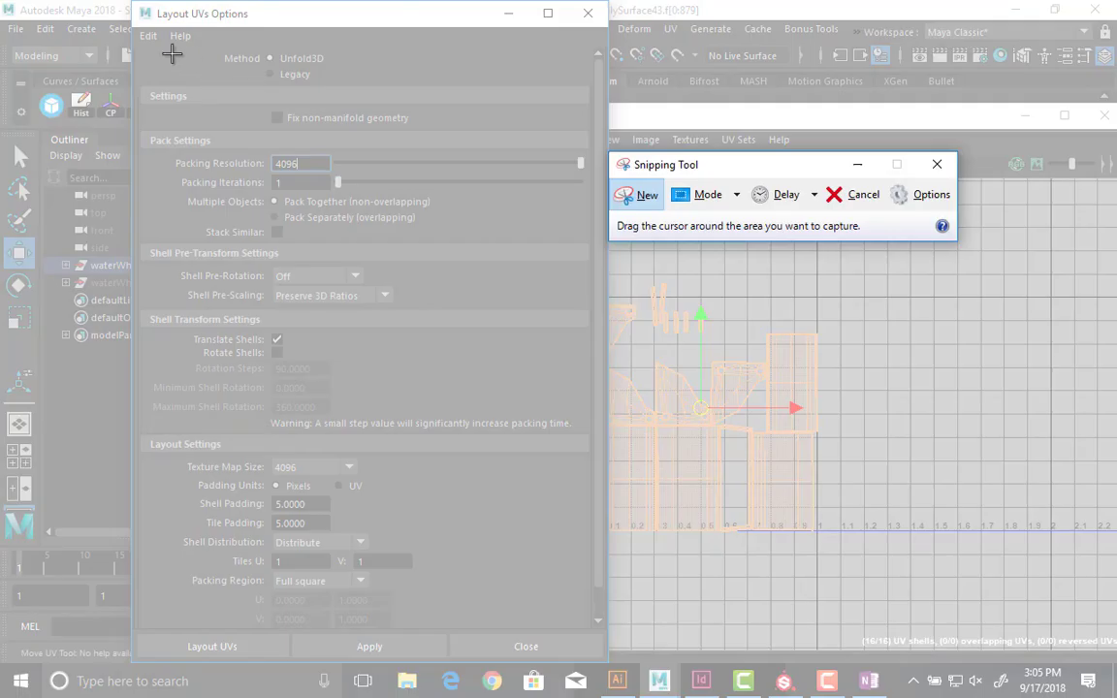
pyautogui.moveTo(137, 7); pyautogui.dragTo(602, 632)
pyautogui.click(95, 36)
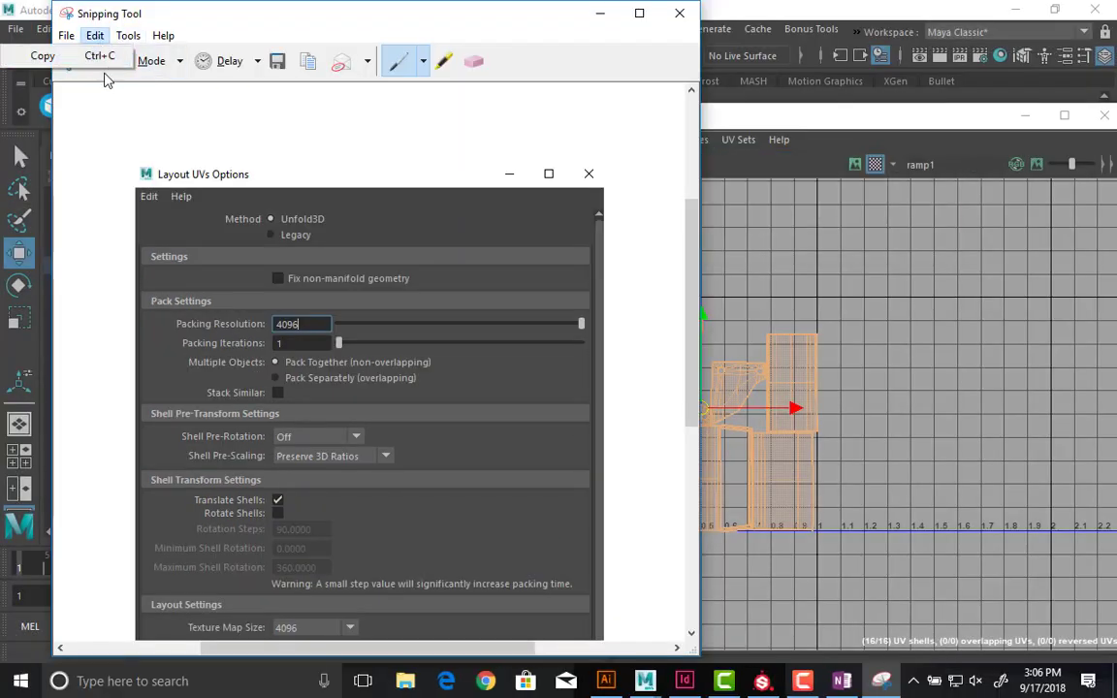
pyautogui.click(97, 55)
# - Paste the Layout UVs capture into the OneNote page and place it beside the Unfold UVs capture
pyautogui.hotkey('alt', 'Tab')
pyautogui.press('Tab')
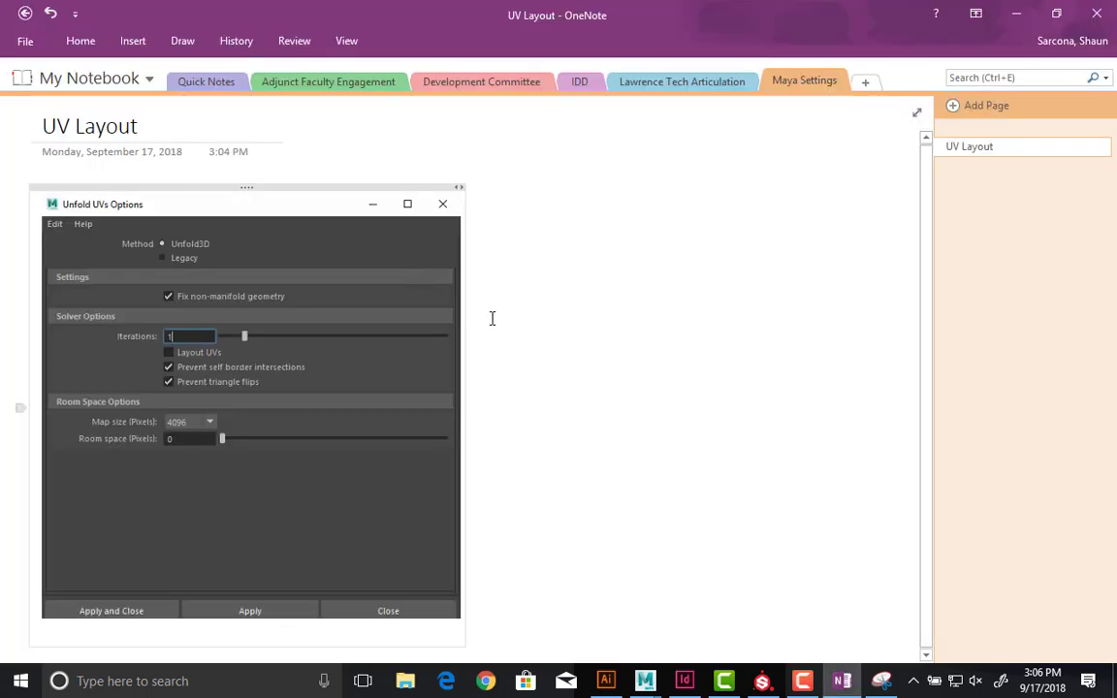
pyautogui.click(508, 334)
pyautogui.hotkey('ctrl', 'v')
pyautogui.scroll(3, 566, 443)
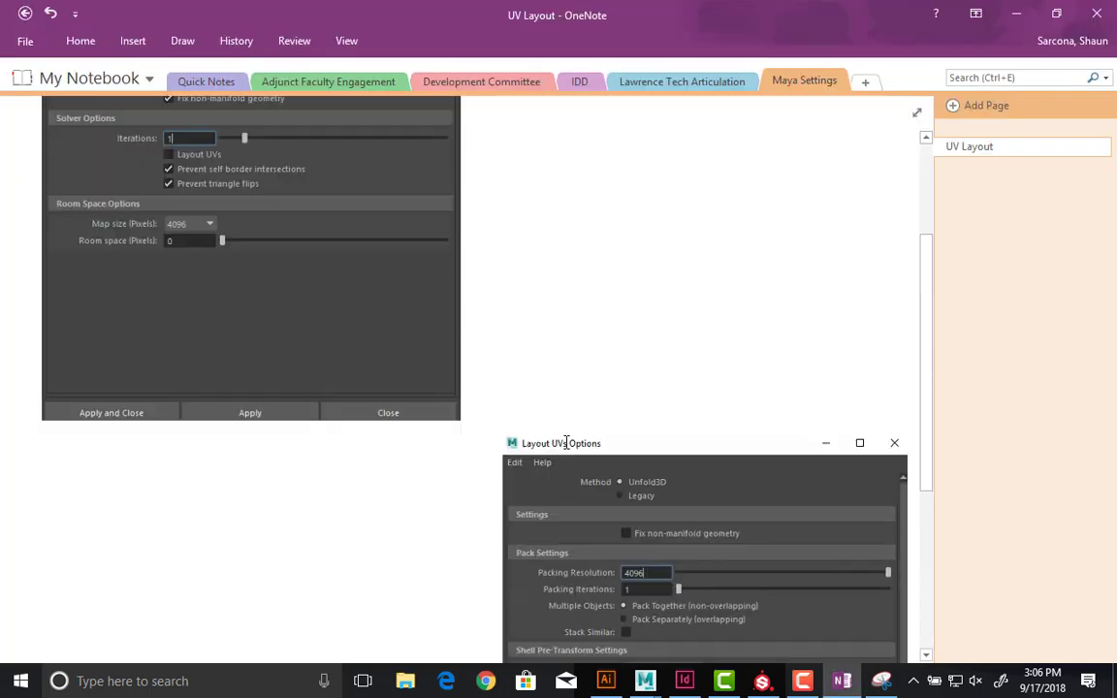
pyautogui.moveTo(566, 443); pyautogui.dragTo(554, 132)
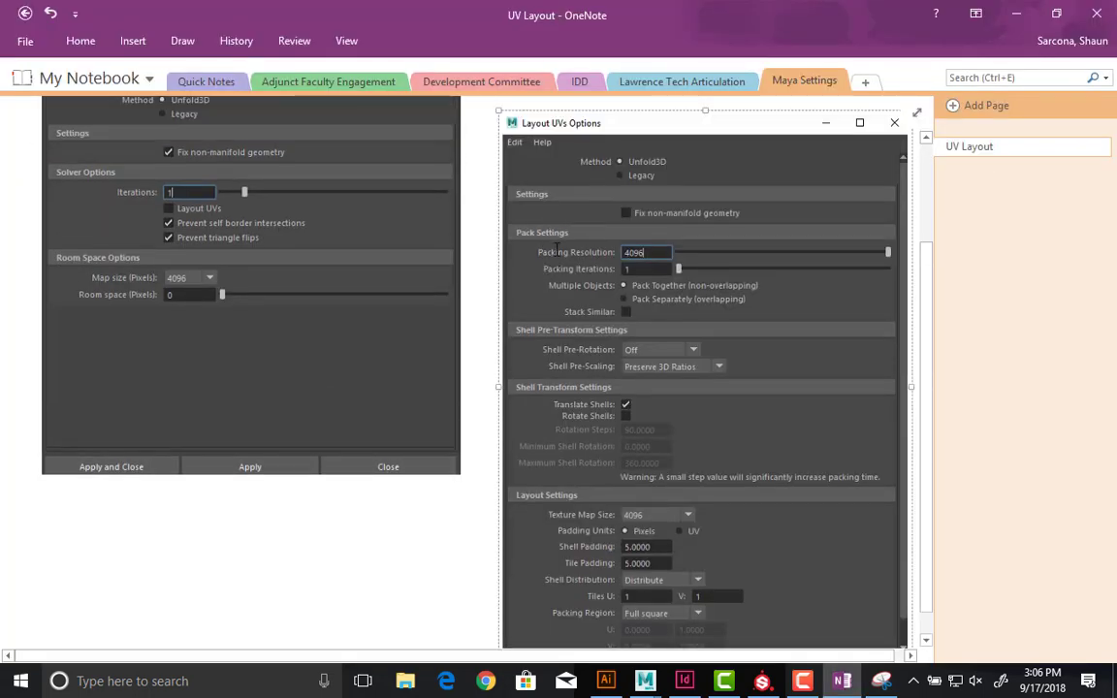
pyautogui.scroll(2, 556, 249)
pyautogui.moveTo(558, 309); pyautogui.dragTo(537, 157)
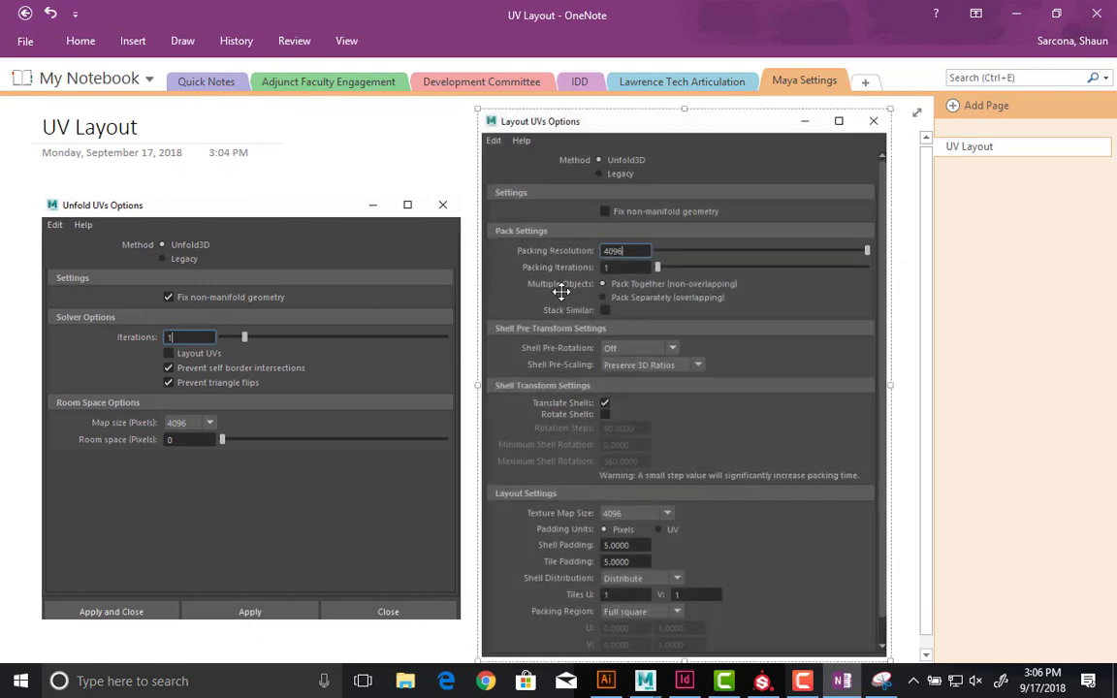
# - Switch back to Maya and lay out the selected UV shells at 4096 packing resolution, with Distribute shell distribution and one tile in U and V
pyautogui.hotkey('alt', 'Tab')
pyautogui.hotkey('alt', 'Tab')
pyautogui.hotkey('alt', 'Tab')
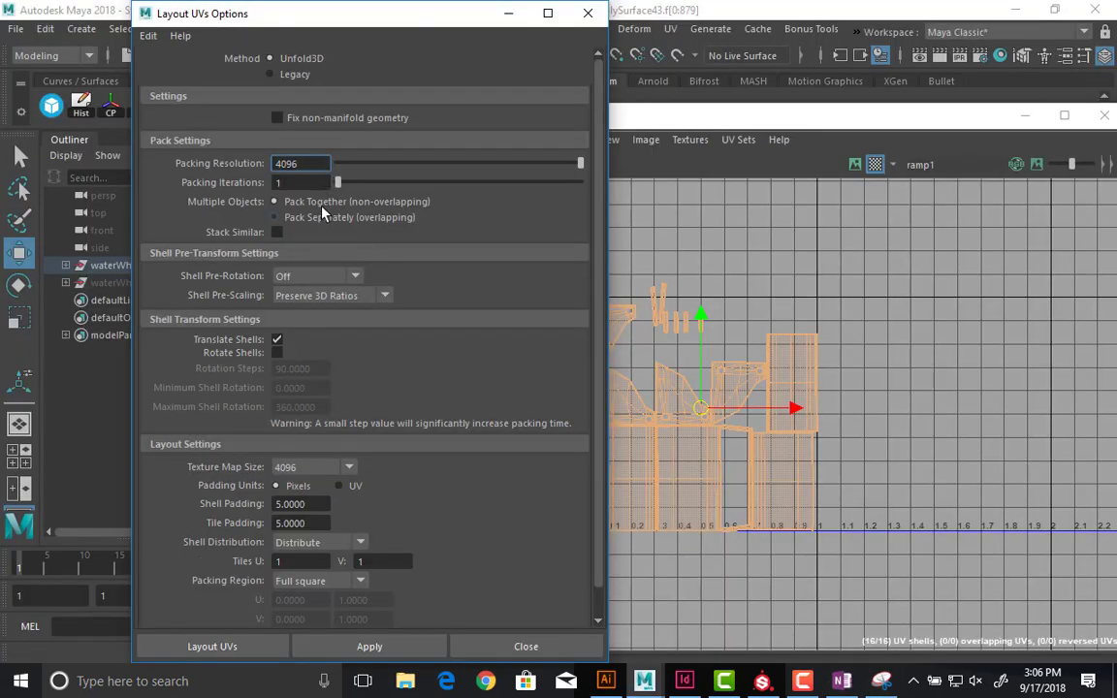
pyautogui.moveTo(310, 163); pyautogui.dragTo(248, 158)
pyautogui.doubleClick(306, 561)
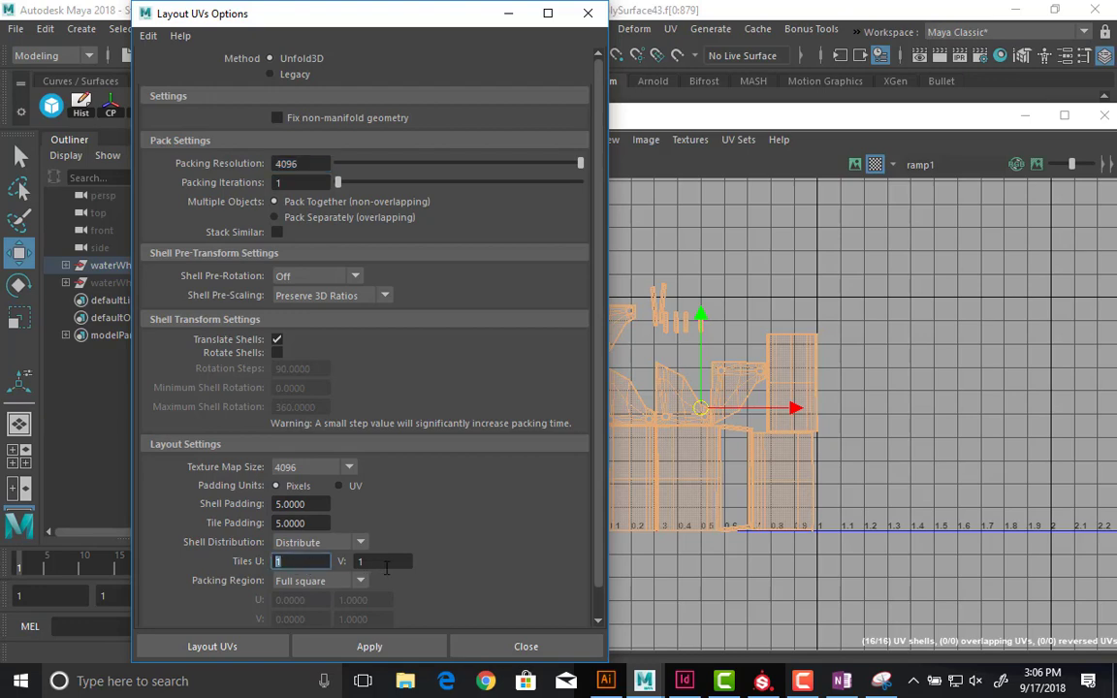
pyautogui.press('Tab')
pyautogui.click(284, 543)
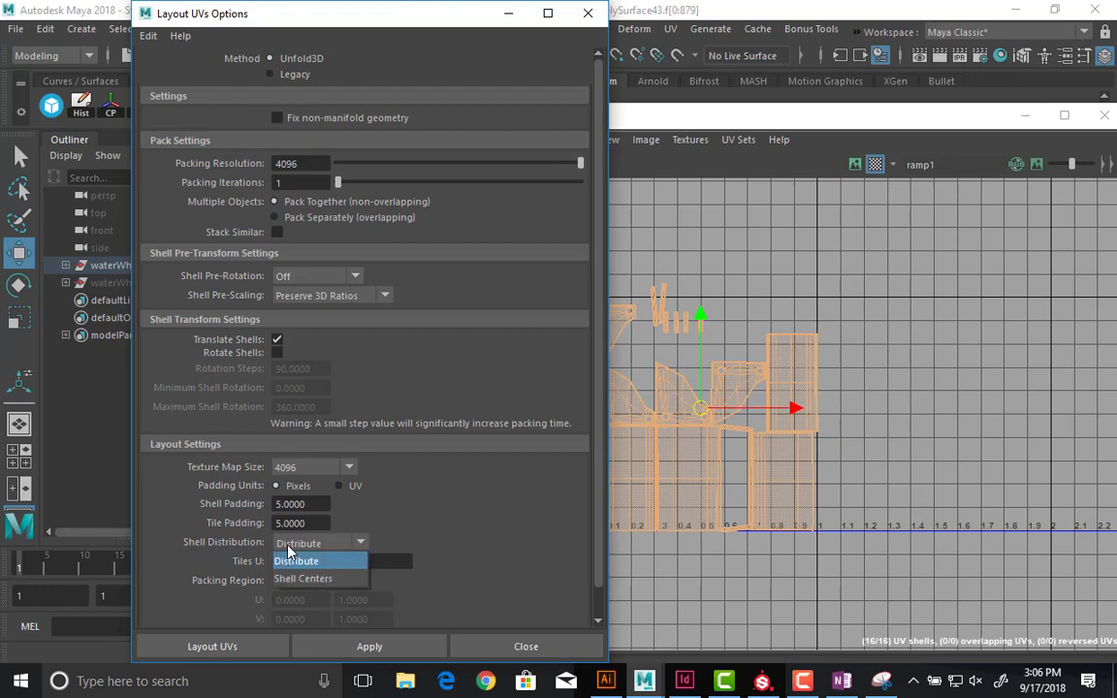
pyautogui.click(291, 559)
pyautogui.doubleClick(287, 562)
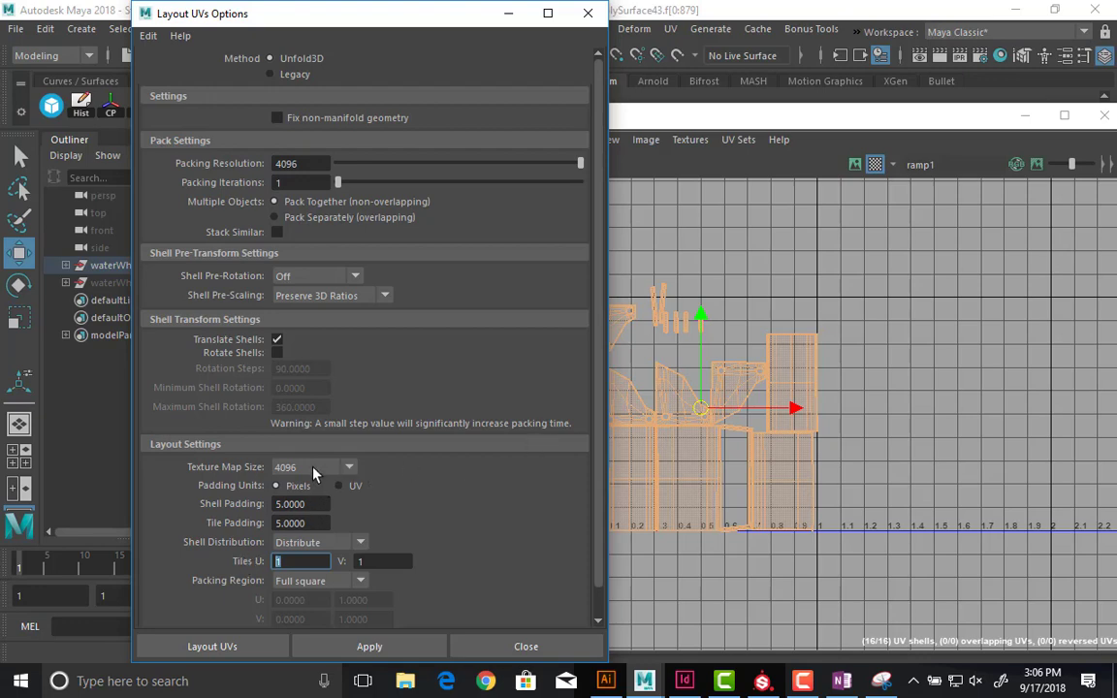
pyautogui.click(252, 652)
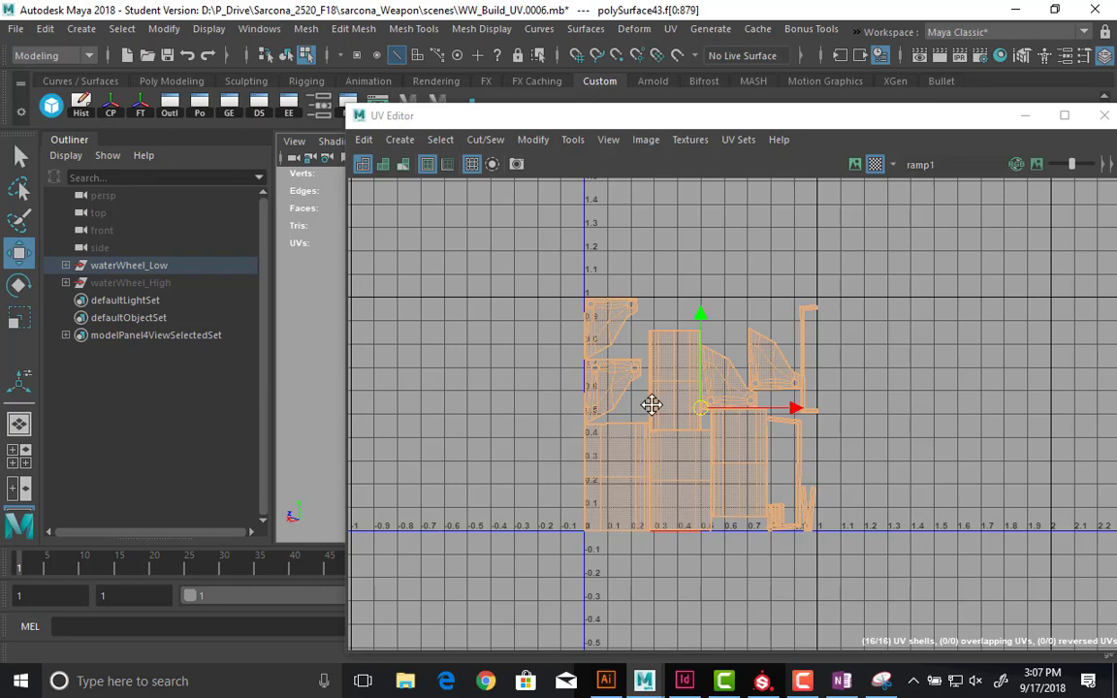
# - Try scaling the laid-out shells down and moving them to the UV grid's origin, and undo both changes
pyautogui.keyDown('alt'); pyautogui.moveTo(650, 406); pyautogui.dragTo(610, 422, button='middle'); pyautogui.keyUp('alt')
pyautogui.keyDown('alt'); pyautogui.moveTo(651, 426); pyautogui.dragTo(735, 332, button='right'); pyautogui.keyUp('alt')
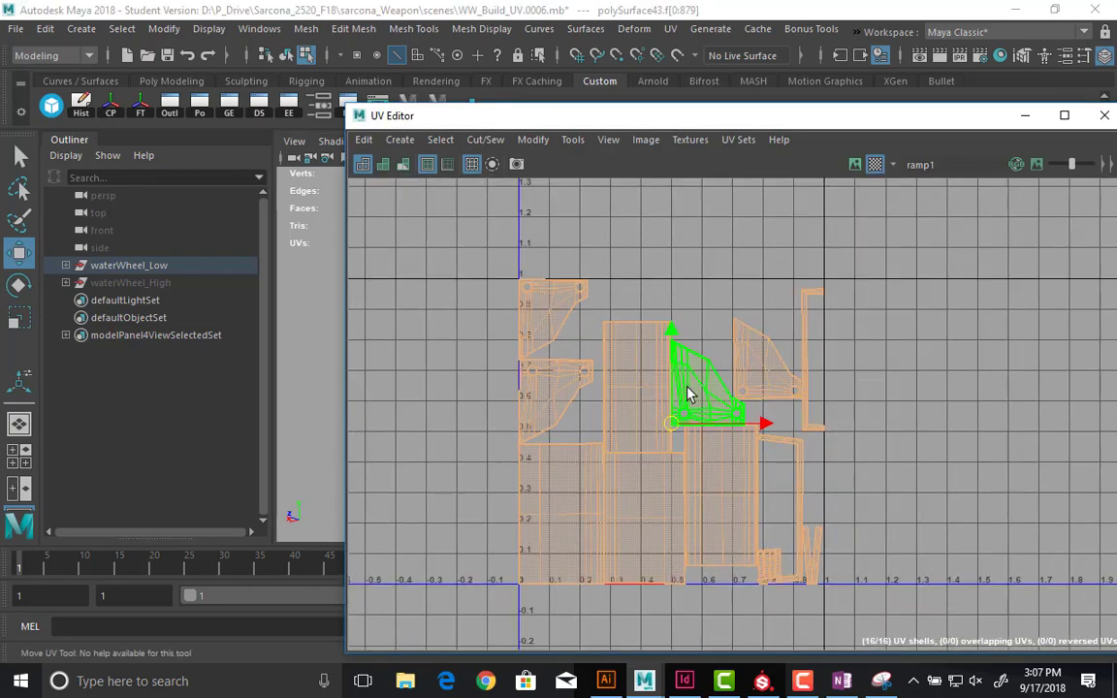
pyautogui.press('r')
pyautogui.moveTo(735, 387); pyautogui.dragTo(668, 406, button='middle')
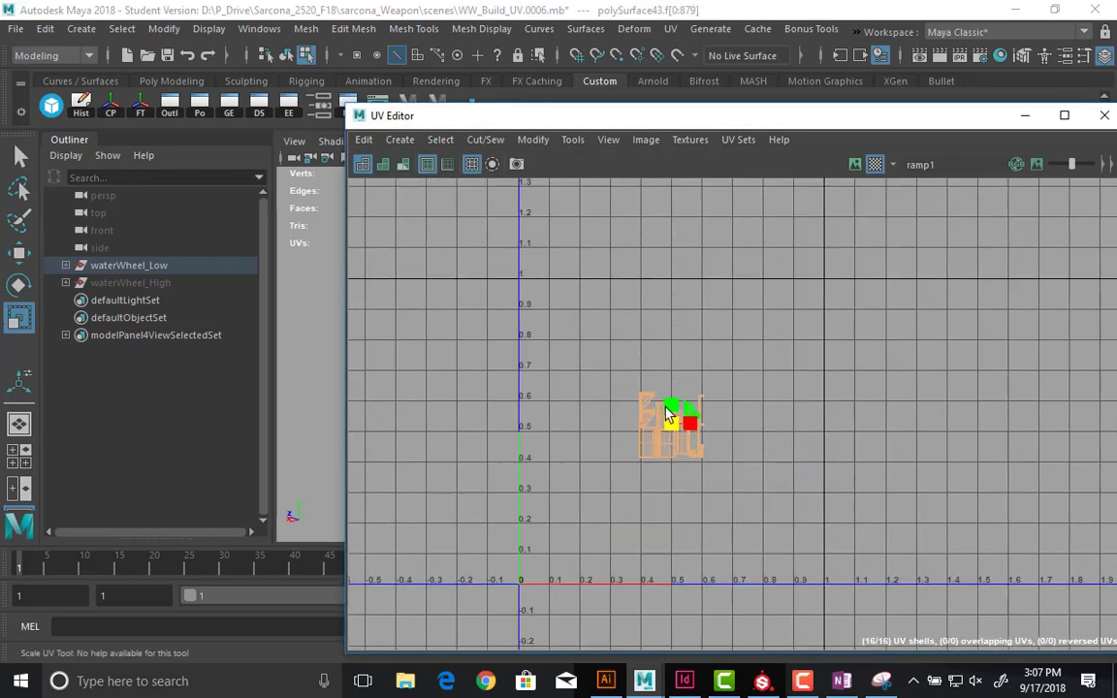
pyautogui.press('w')
pyautogui.moveTo(598, 503); pyautogui.dragTo(548, 550, button='middle')
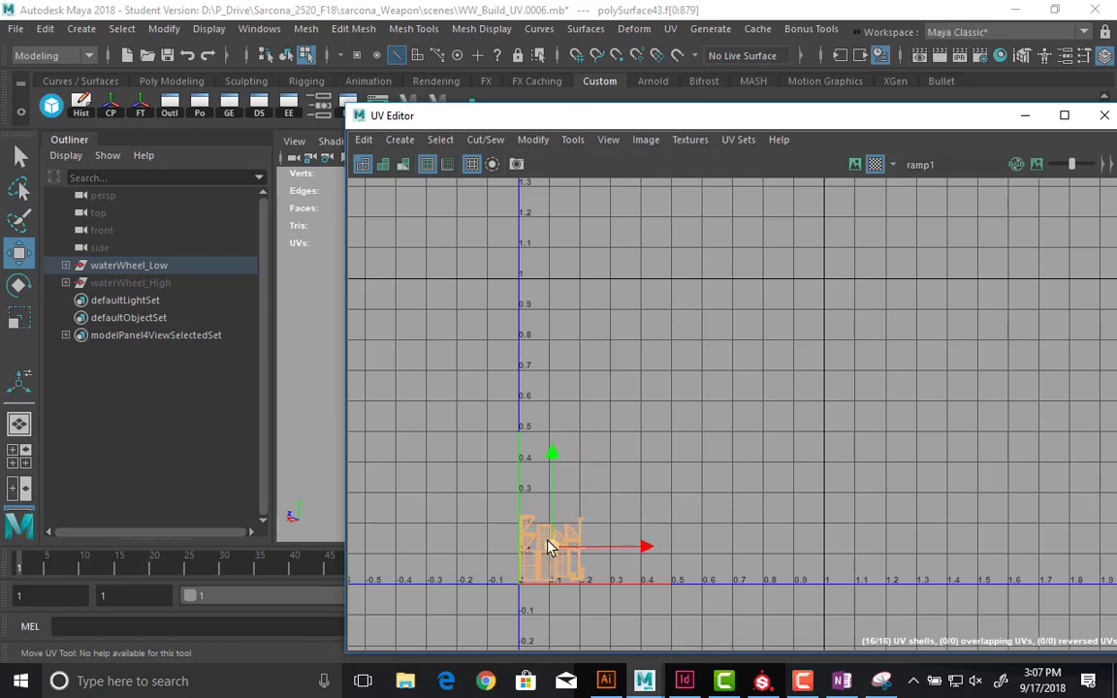
pyautogui.hotkey('ctrl', 'z')
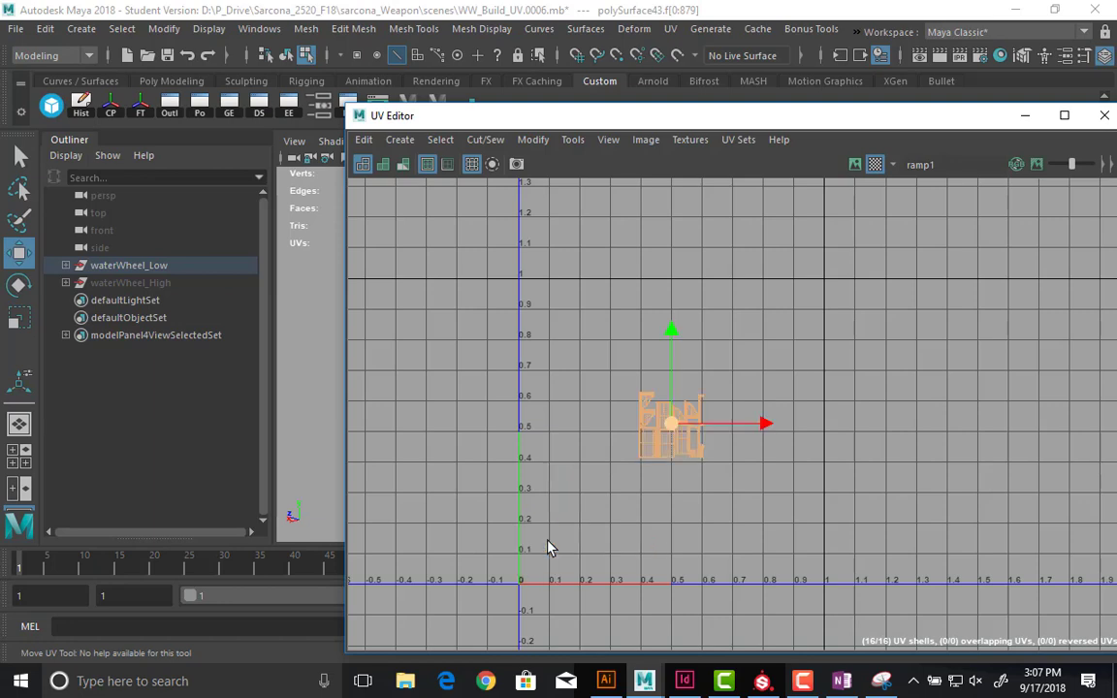
pyautogui.hotkey('ctrl', 'z')
# - Close the UV Editor and delete the bucket's construction history in object mode
pyautogui.moveTo(511, 124); pyautogui.dragTo(215, 110)
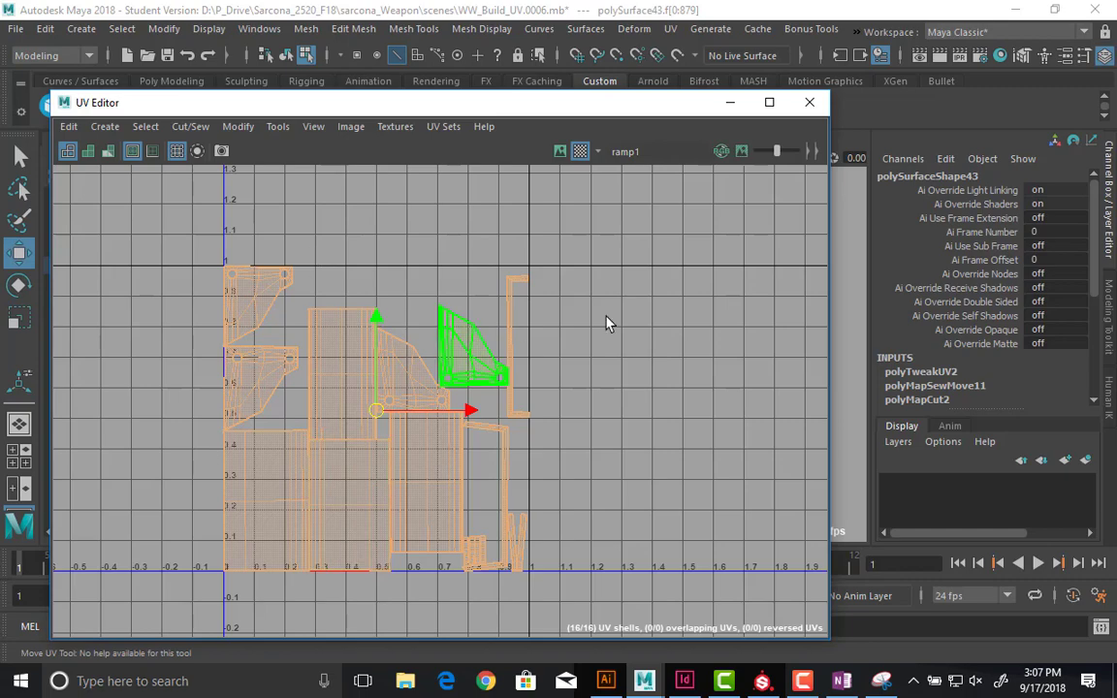
pyautogui.moveTo(835, 273); pyautogui.dragTo(967, 283)
pyautogui.click(943, 104)
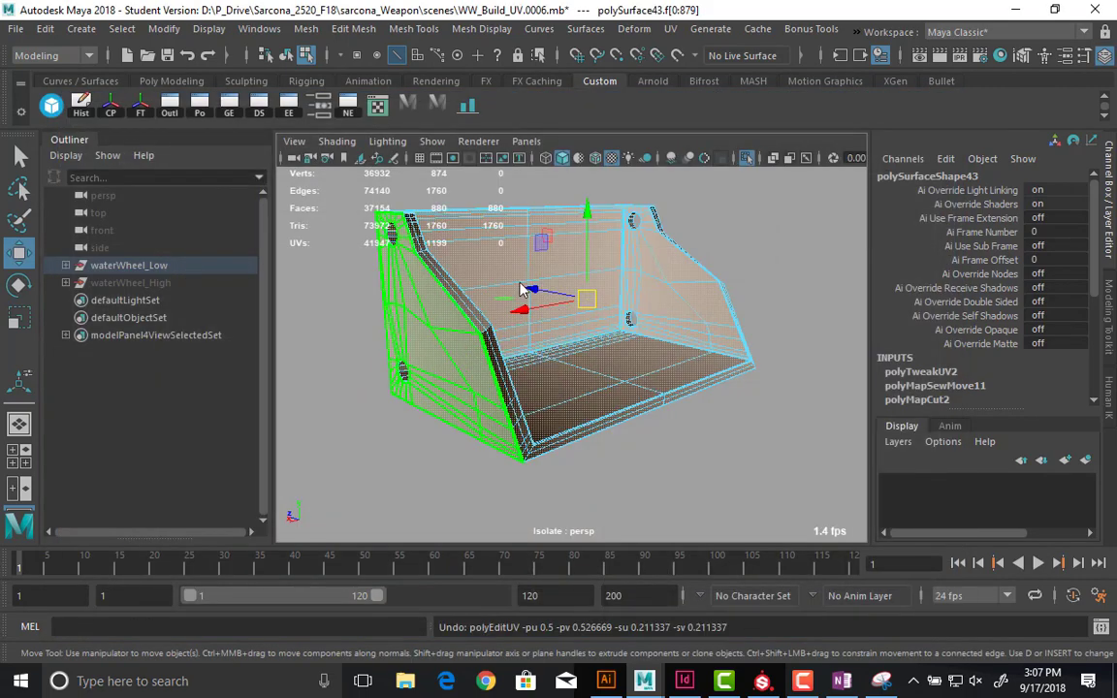
pyautogui.press('F8')
pyautogui.keyDown('alt'); pyautogui.moveTo(468, 301); pyautogui.dragTo(309, 302, button='right'); pyautogui.keyUp('alt')
pyautogui.keyDown('alt'); pyautogui.moveTo(308, 302); pyautogui.dragTo(498, 257); pyautogui.keyUp('alt')
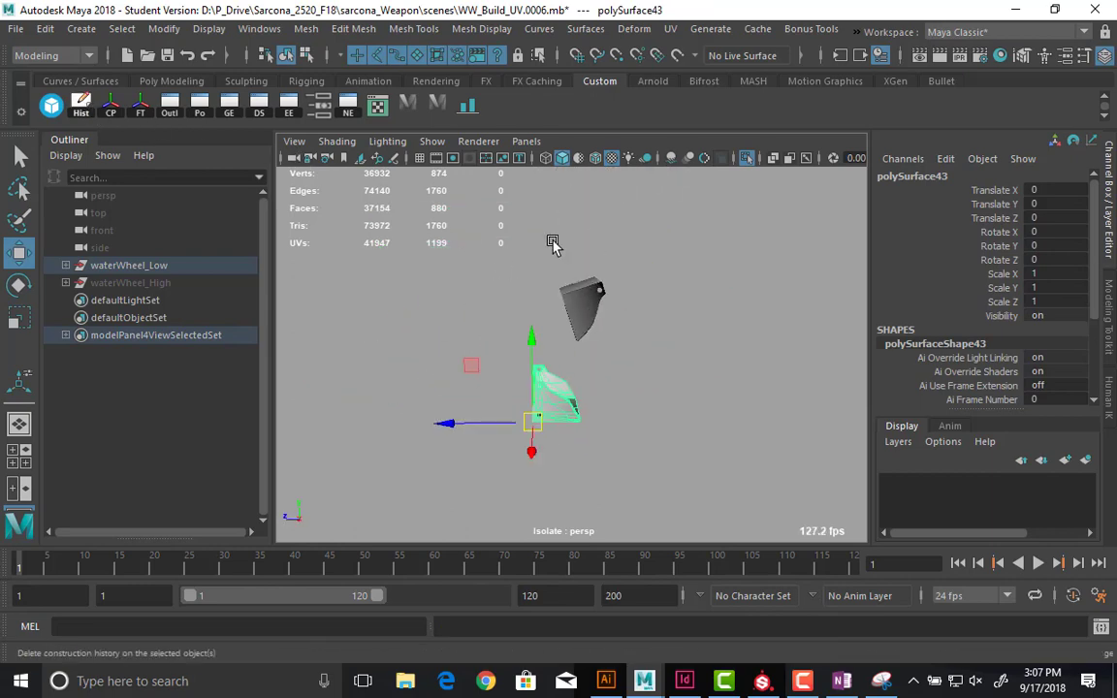
# - Move the unwrapped bucket clear of the wheel to about -40 in Z and turn off isolation to show the whole model
pyautogui.click(584, 297)
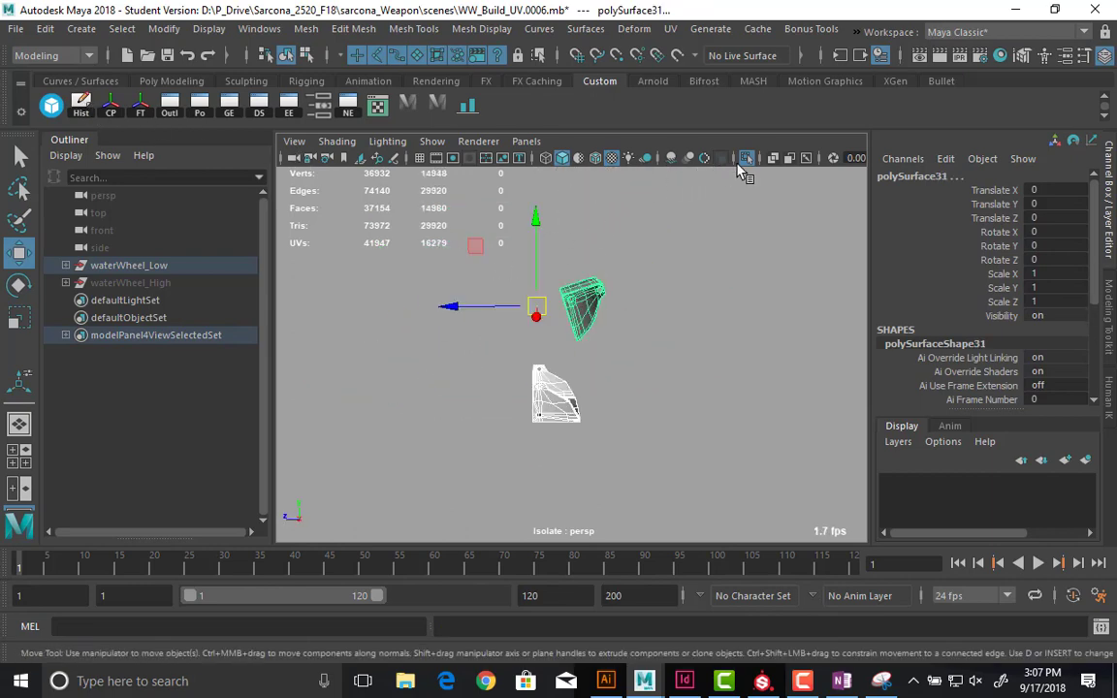
pyautogui.click(567, 401)
pyautogui.moveTo(486, 424); pyautogui.dragTo(747, 424)
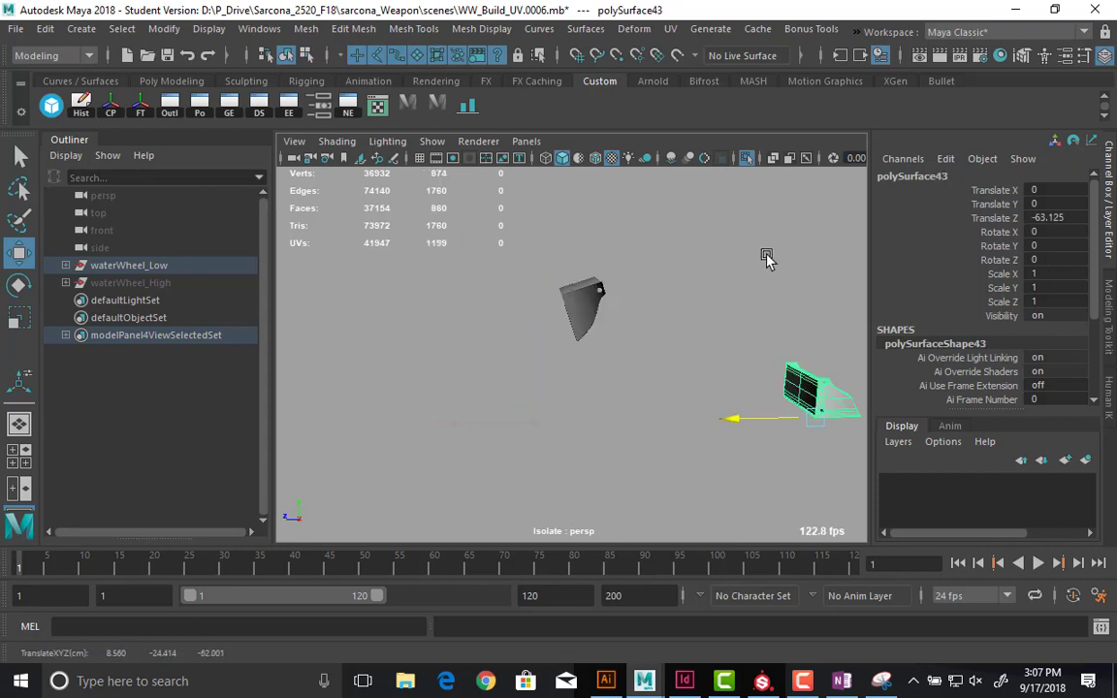
pyautogui.click(746, 158)
pyautogui.keyDown('alt'); pyautogui.moveTo(729, 274); pyautogui.dragTo(568, 406); pyautogui.keyUp('alt')
pyautogui.keyDown('alt'); pyautogui.moveTo(568, 398); pyautogui.dragTo(688, 415, button='right'); pyautogui.keyUp('alt')
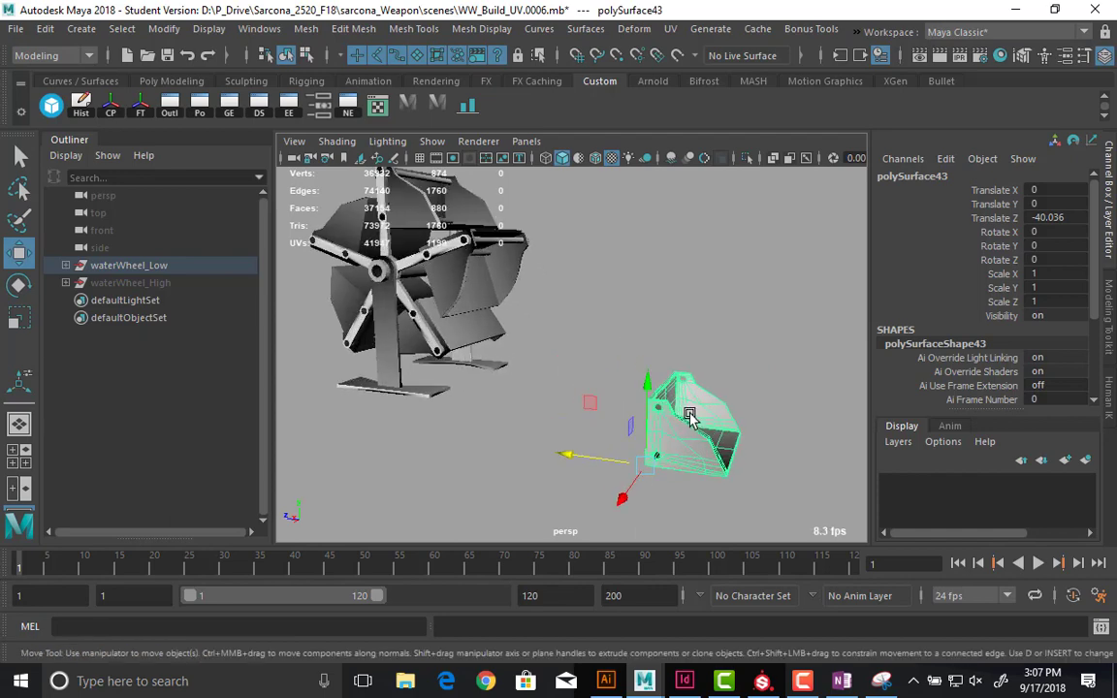
# - Transfer all UV sets from the moved bucket to the wheel's right-hand bucket with Component sample space
pyautogui.click(517, 281)
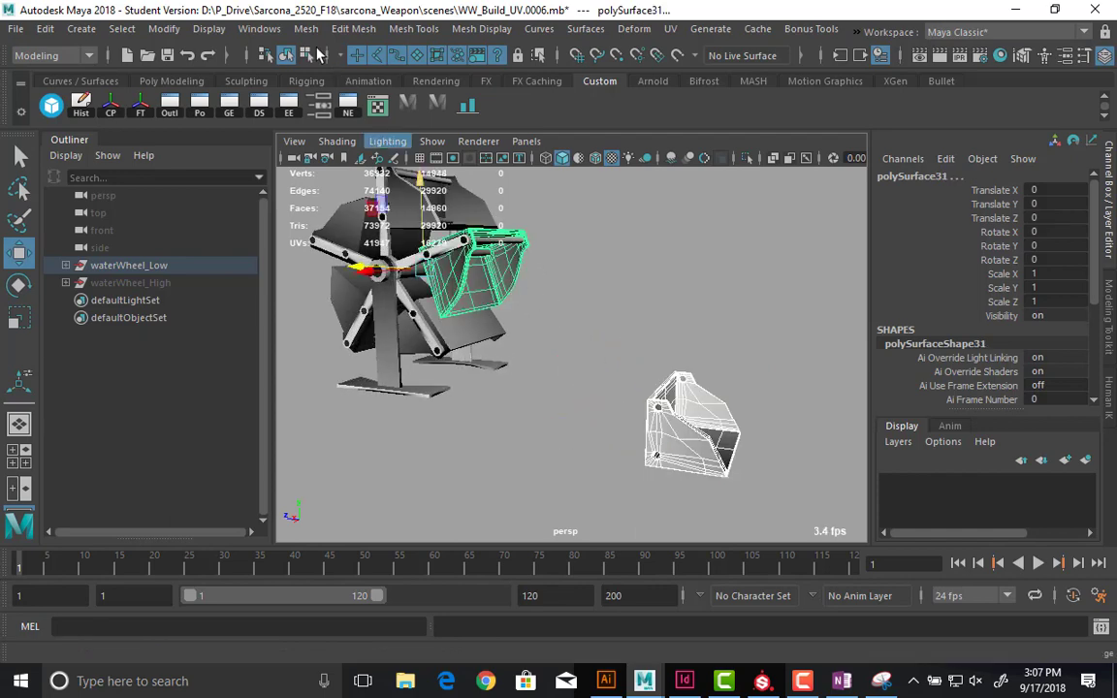
pyautogui.click(306, 28)
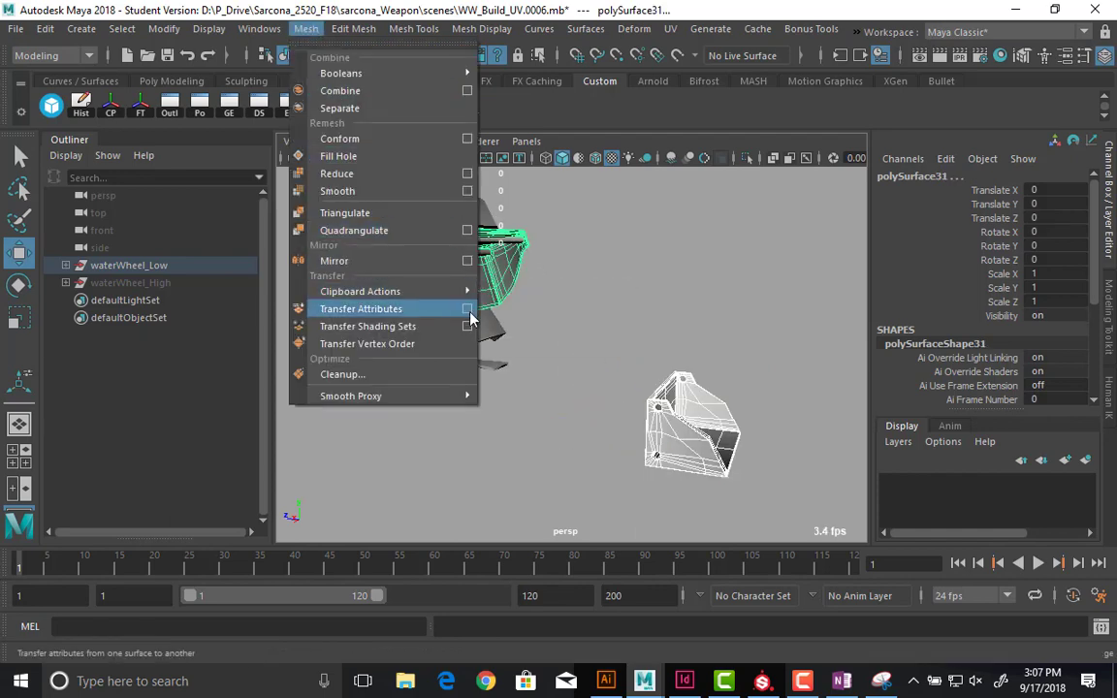
pyautogui.click(466, 308)
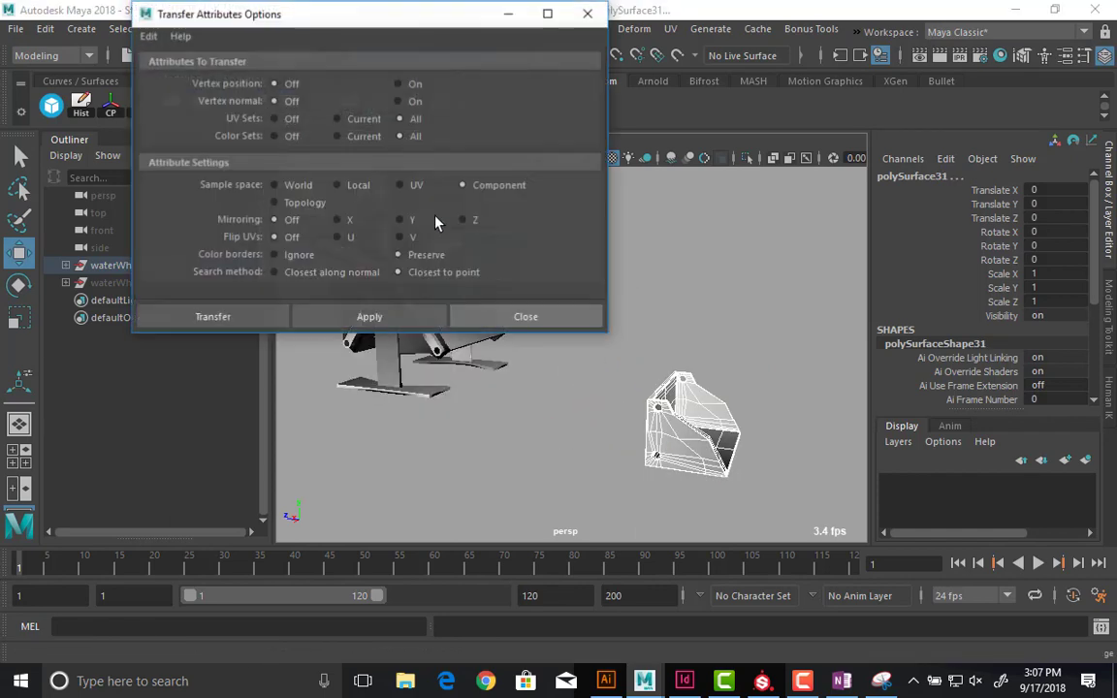
pyautogui.click(230, 318)
# - Transfer all UV sets from the moved bucket to the wheel's topmost bucket with the same Component settings
pyautogui.click(640, 423)
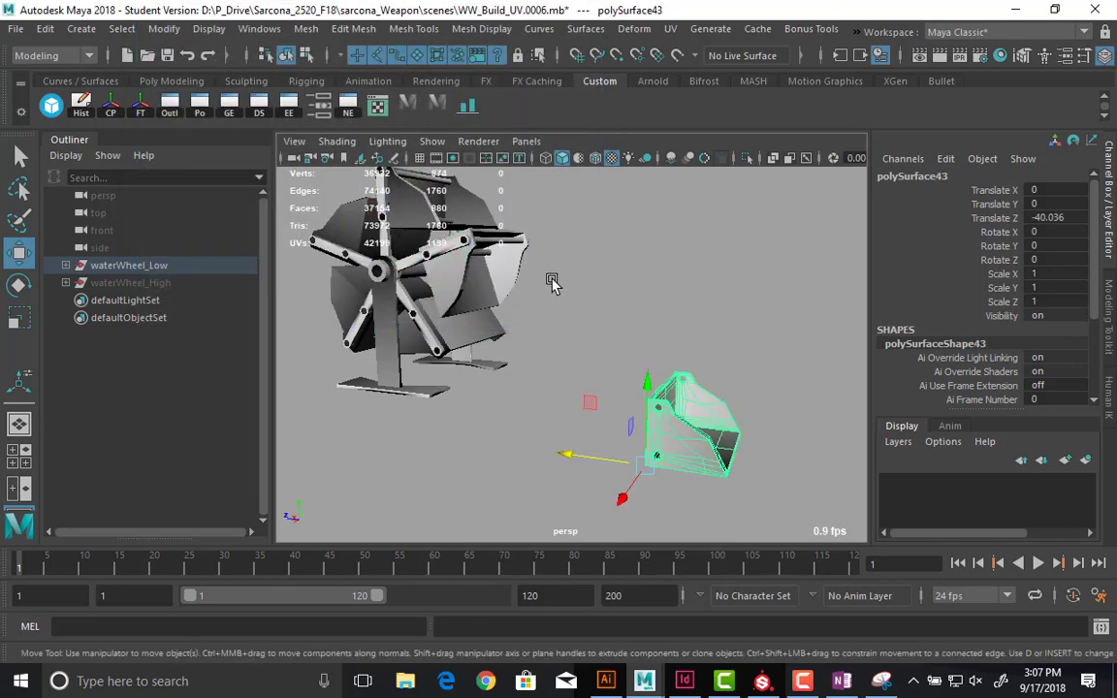
pyautogui.keyDown('alt'); pyautogui.moveTo(640, 423); pyautogui.dragTo(496, 266); pyautogui.keyUp('alt')
pyautogui.click(493, 260)
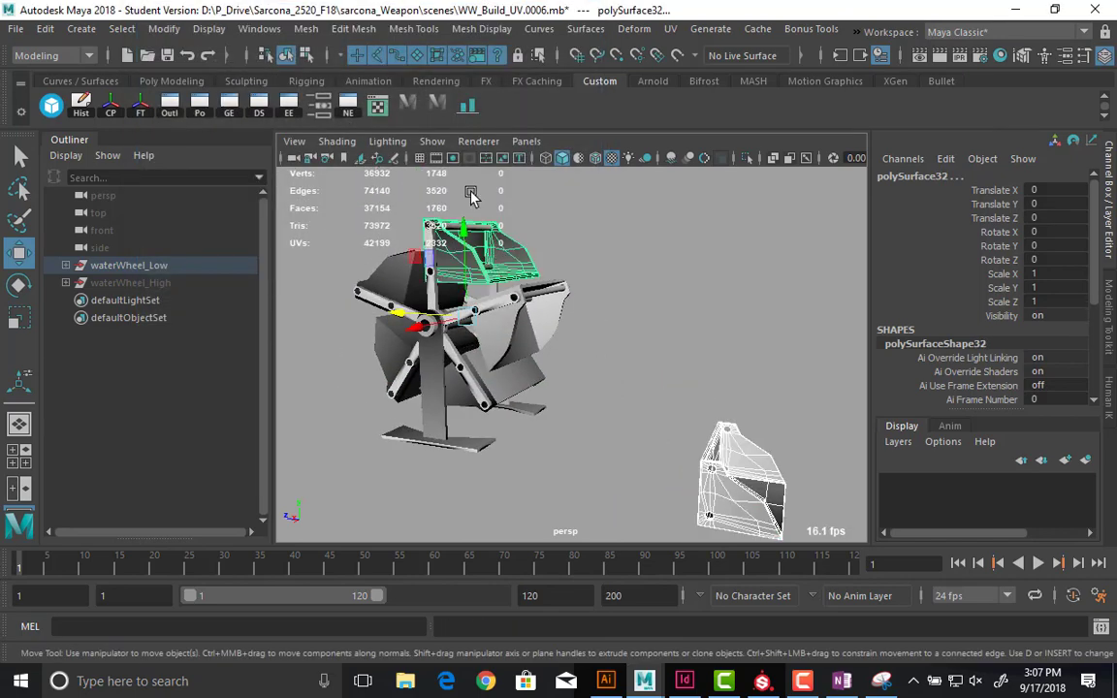
pyautogui.click(306, 28)
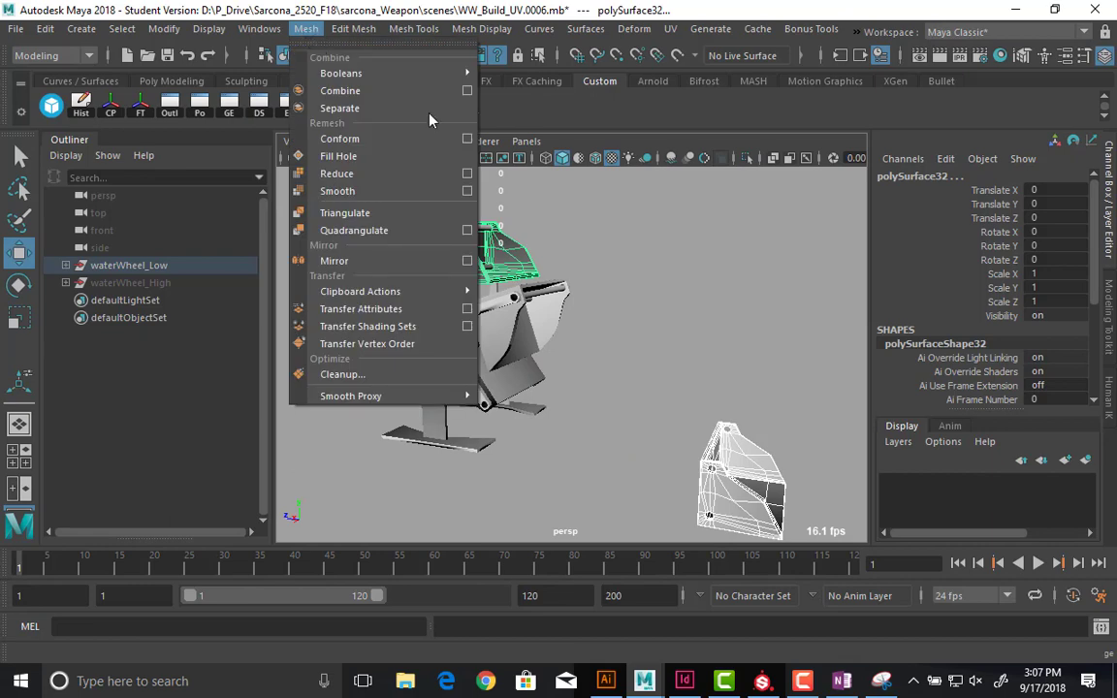
pyautogui.click(467, 308)
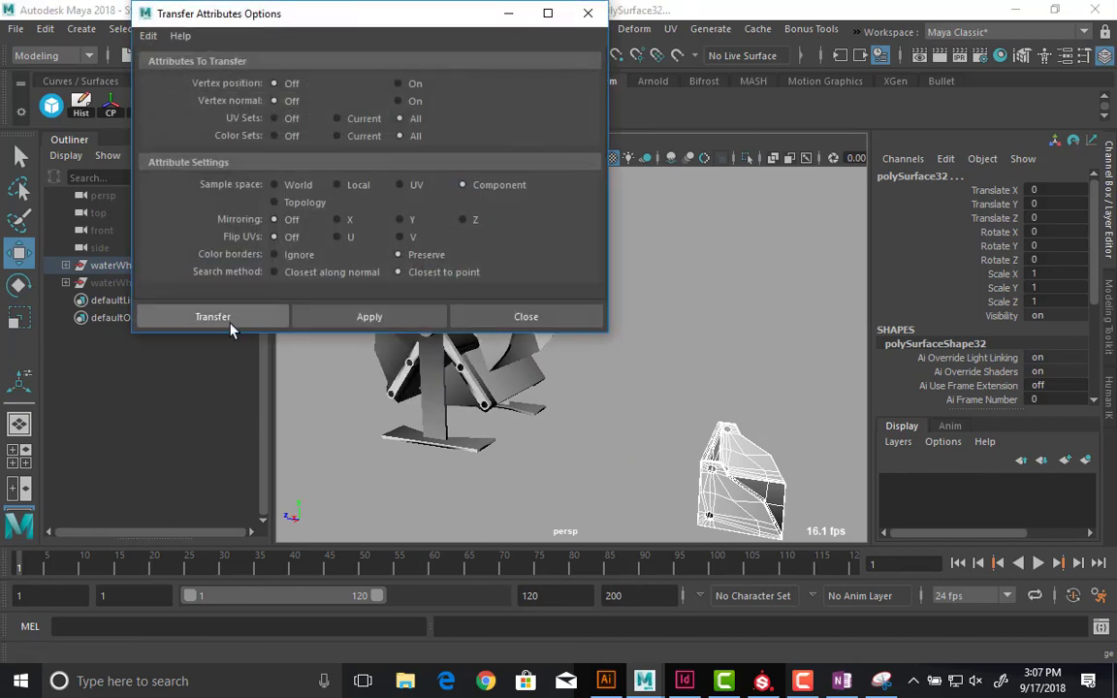
pyautogui.click(225, 320)
# - Repeat the attribute transfer from the moved bucket to the wheel's upper-left, lower-right and lower-left buckets in turn
pyautogui.click(728, 465)
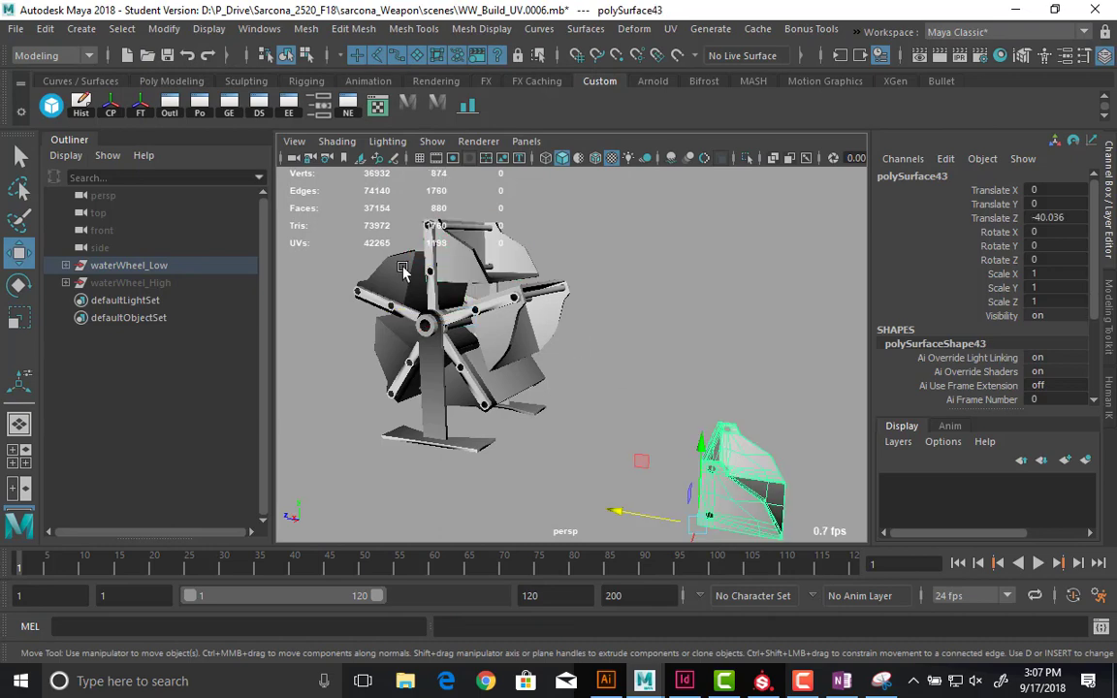
pyautogui.keyDown('shift'); pyautogui.click(401, 266); pyautogui.keyUp('shift')
pyautogui.press('g')
pyautogui.click(722, 463)
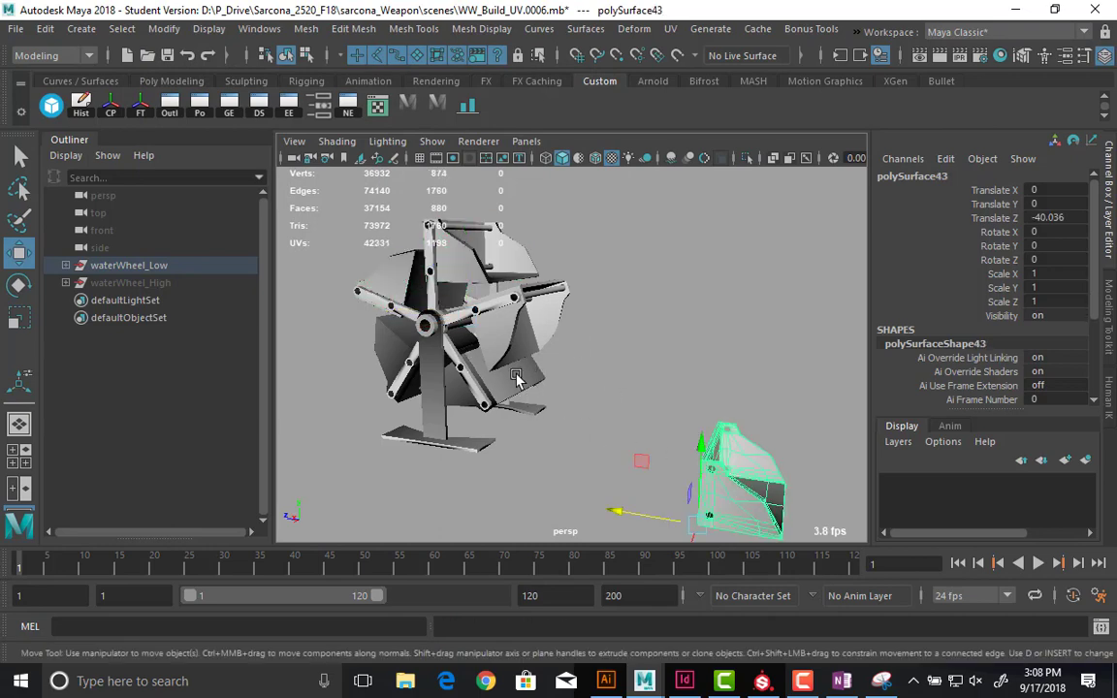
pyautogui.keyDown('shift'); pyautogui.click(518, 380); pyautogui.keyUp('shift')
pyautogui.press('g')
pyautogui.click(734, 469)
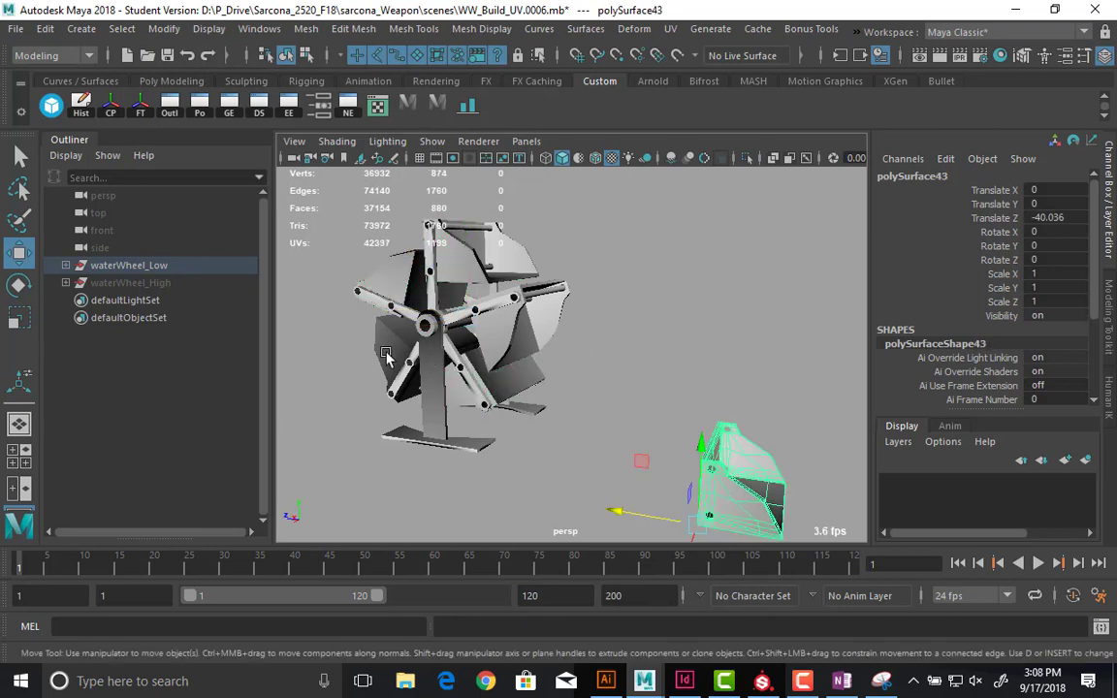
pyautogui.keyDown('shift'); pyautogui.click(385, 356); pyautogui.keyUp('shift')
pyautogui.press('g')
pyautogui.keyDown('alt'); pyautogui.moveTo(566, 347); pyautogui.dragTo(582, 356); pyautogui.keyUp('alt')
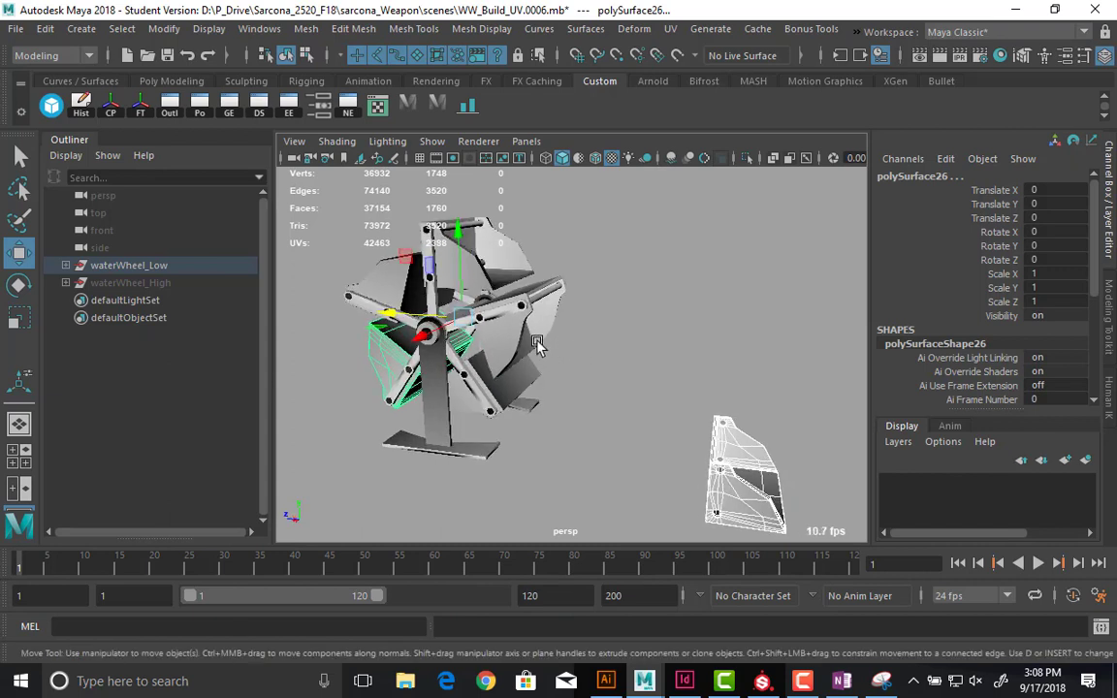
# - Check the buckets around the wheel by selecting the moved bucket and neighbouring buckets in pairs
pyautogui.click(718, 461)
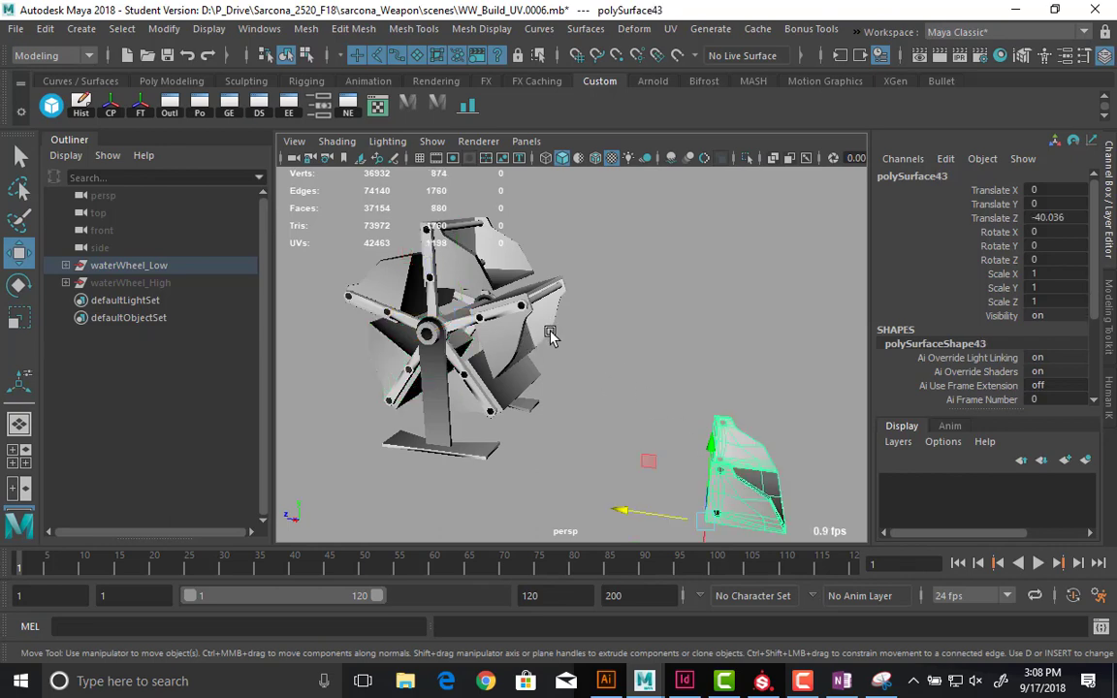
pyautogui.keyDown('shift'); pyautogui.click(550, 336); pyautogui.keyUp('shift')
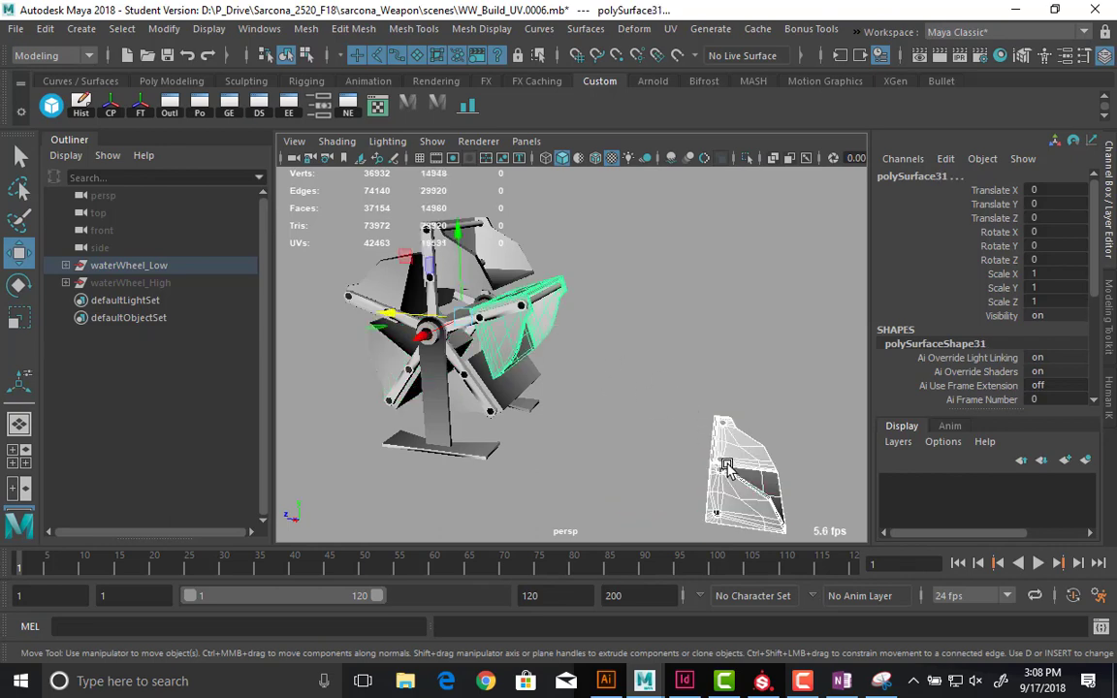
pyautogui.click(524, 327)
pyautogui.keyDown('shift'); pyautogui.click(485, 267); pyautogui.keyUp('shift')
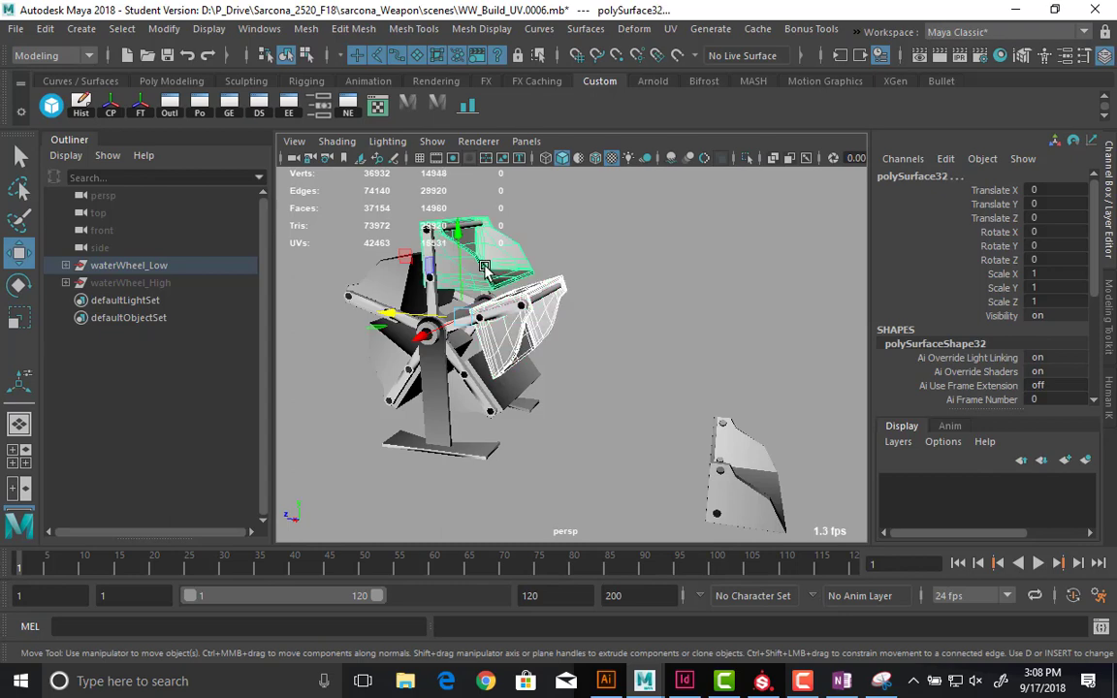
pyautogui.keyDown('shift'); pyautogui.click(377, 271); pyautogui.keyUp('shift')
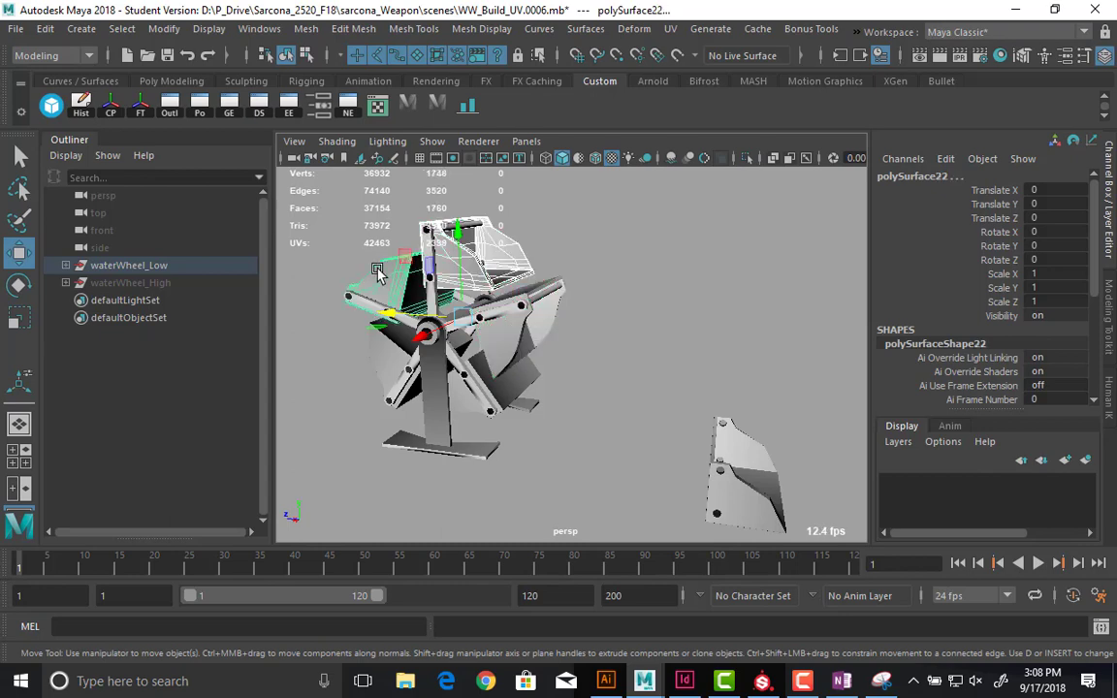
pyautogui.click(377, 272)
pyautogui.keyDown('shift'); pyautogui.click(374, 345); pyautogui.keyUp('shift')
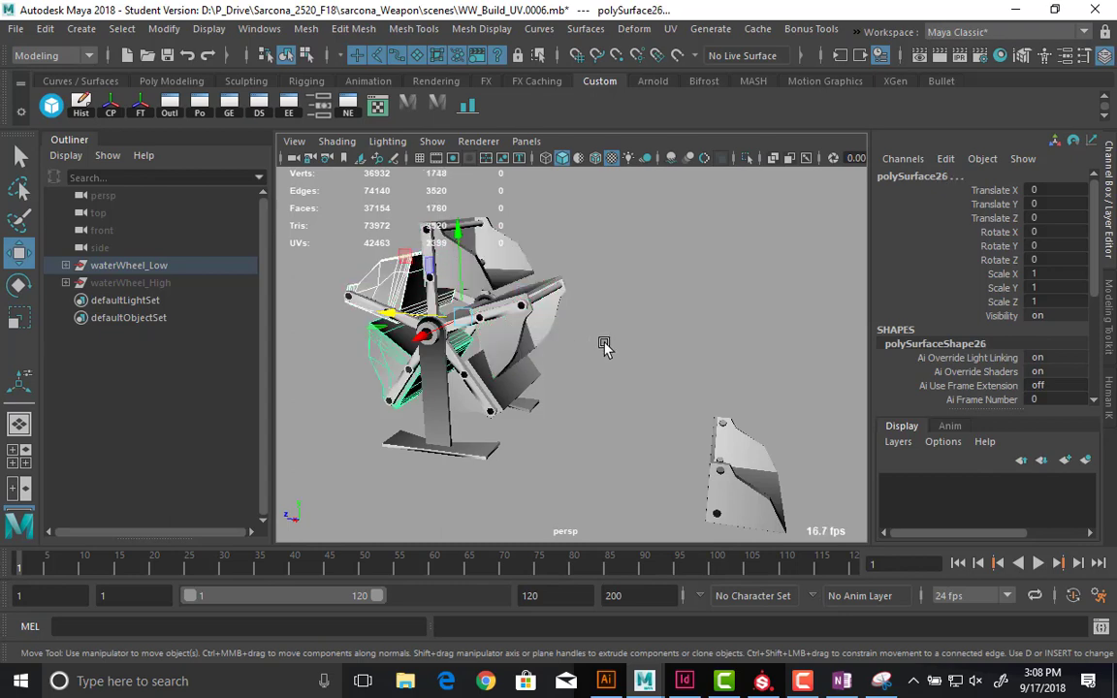
# - Select the whole water wheel with the moved bucket, delete its construction history and clear the selection
pyautogui.click(624, 316)
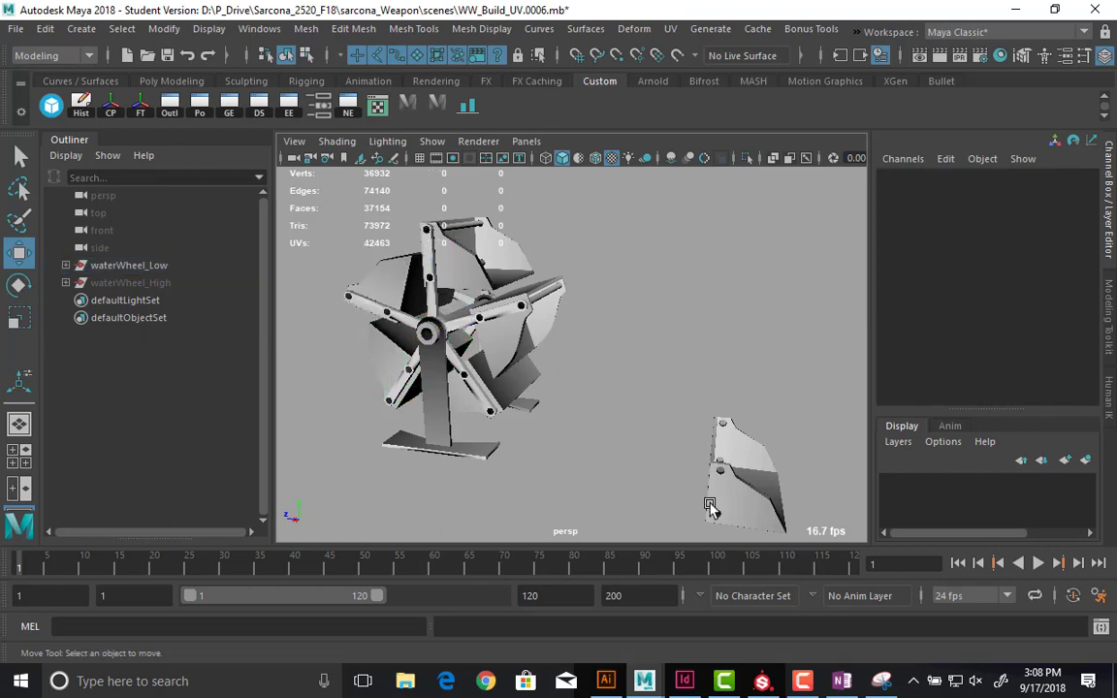
pyautogui.moveTo(710, 505); pyautogui.dragTo(817, 560)
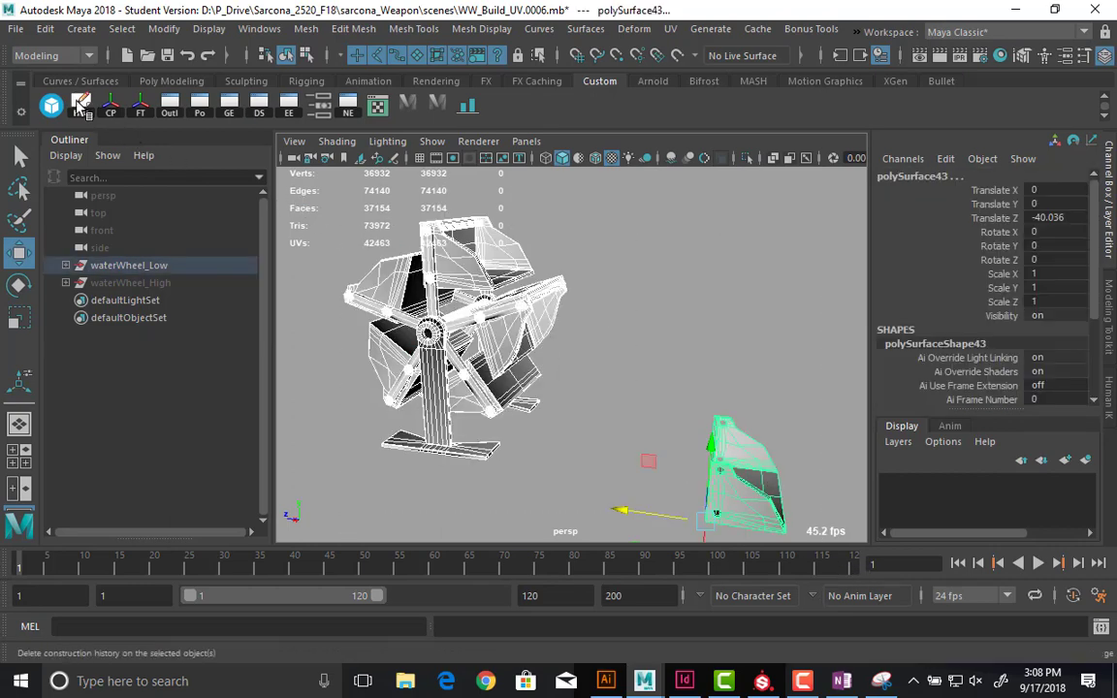
pyautogui.click(618, 287)
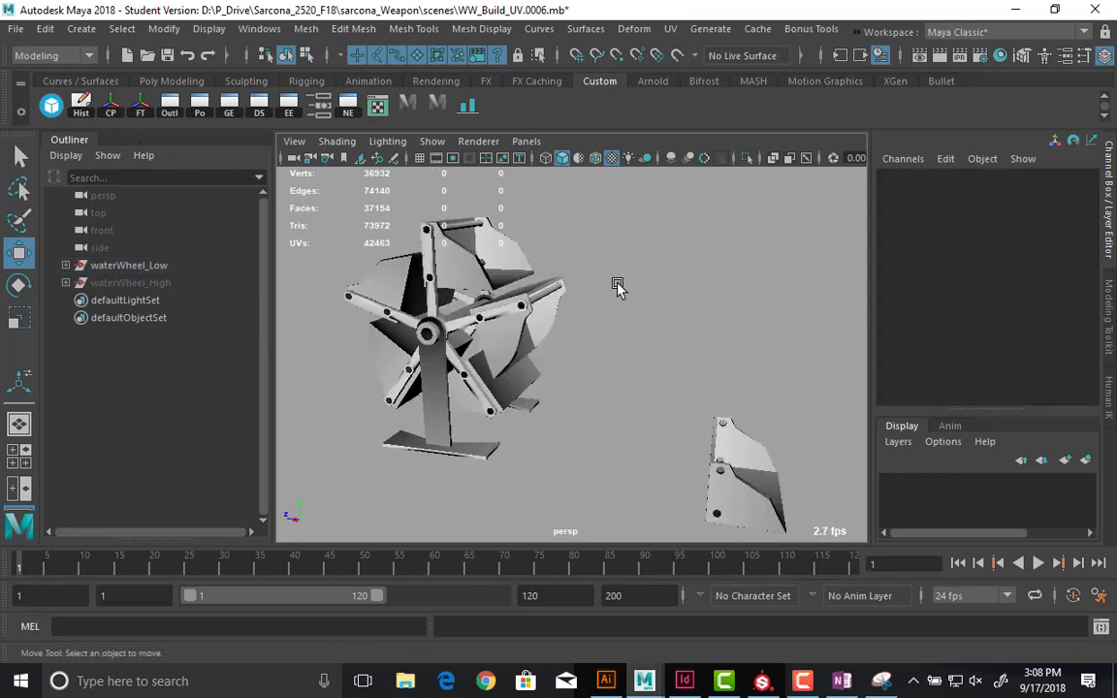
# - Open the UV Editor beside the viewport and select several of the wheel's buckets to compare their UV layouts
pyautogui.click(509, 381)
pyautogui.keyDown('alt'); pyautogui.moveTo(533, 368); pyautogui.dragTo(530, 345); pyautogui.keyUp('alt')
pyautogui.keyDown('shift'); pyautogui.click(530, 340); pyautogui.keyUp('shift')
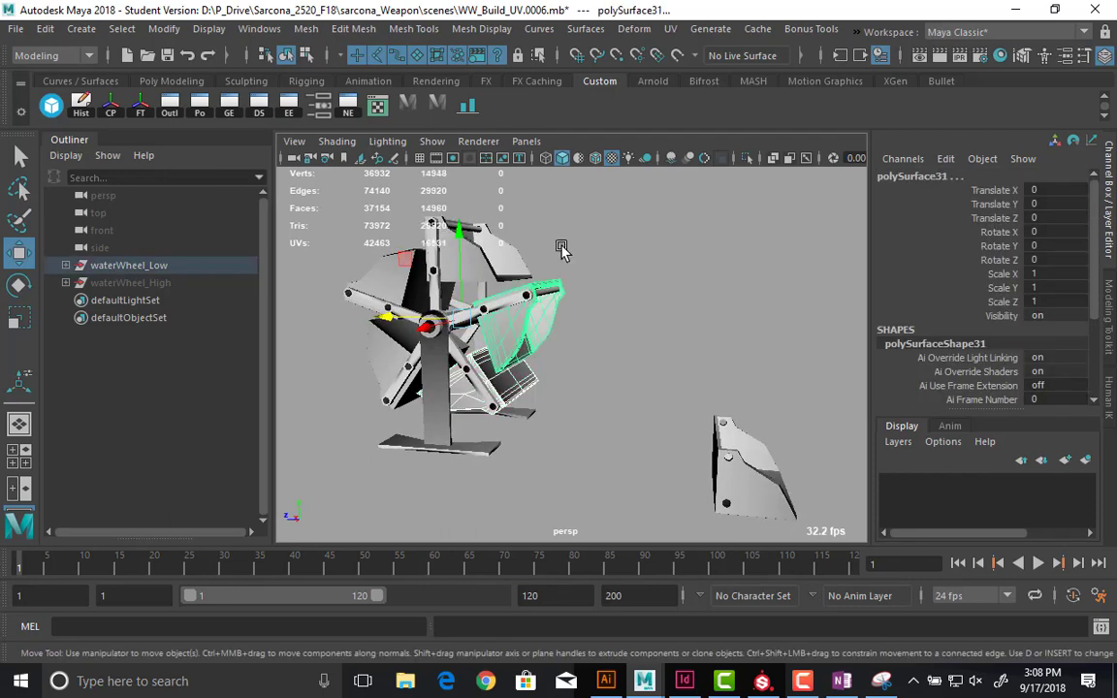
pyautogui.click(672, 29)
pyautogui.click(700, 60)
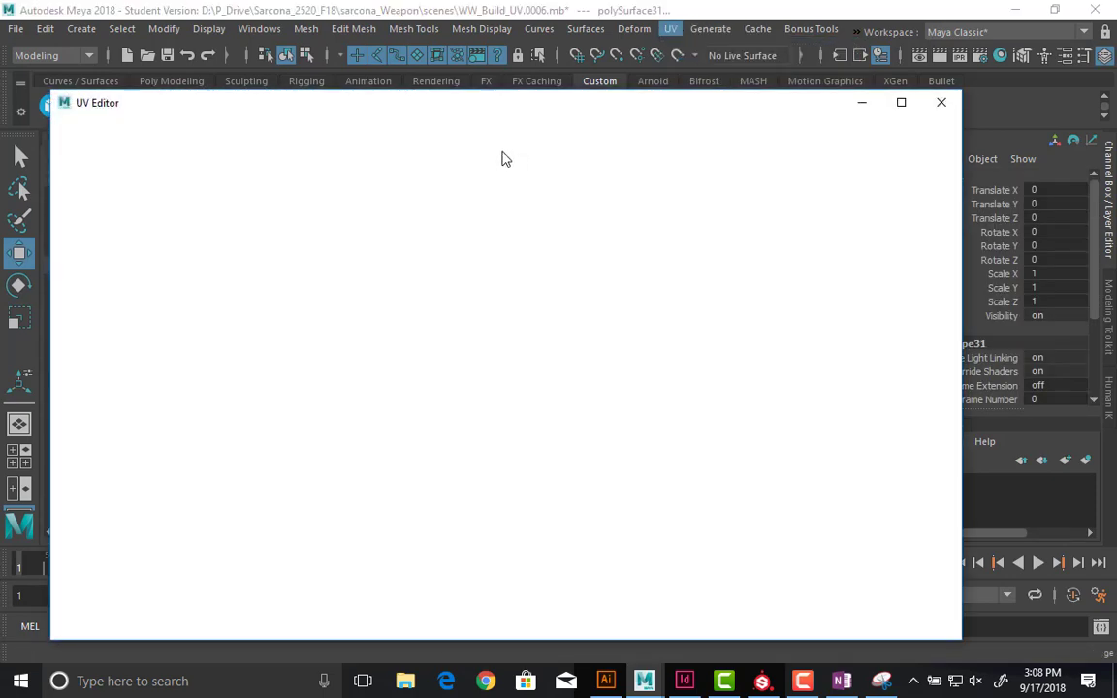
pyautogui.moveTo(558, 115); pyautogui.dragTo(1064, 113)
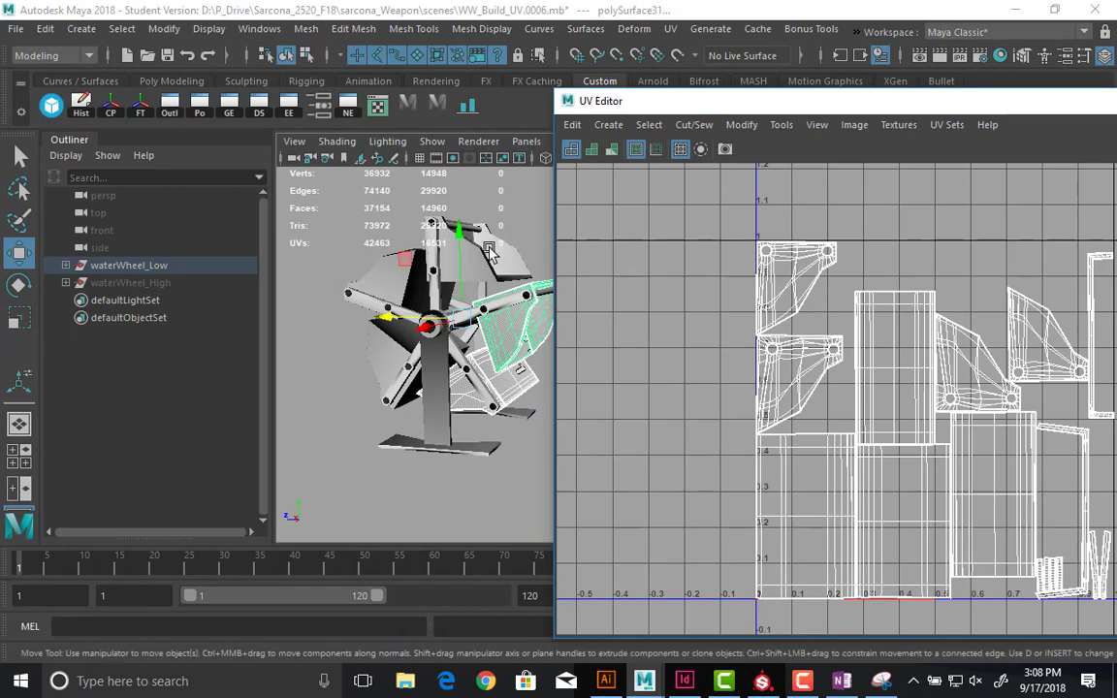
pyautogui.keyDown('shift'); pyautogui.click(395, 296); pyautogui.keyUp('shift')
pyautogui.keyDown('shift'); pyautogui.click(381, 345); pyautogui.keyUp('shift')
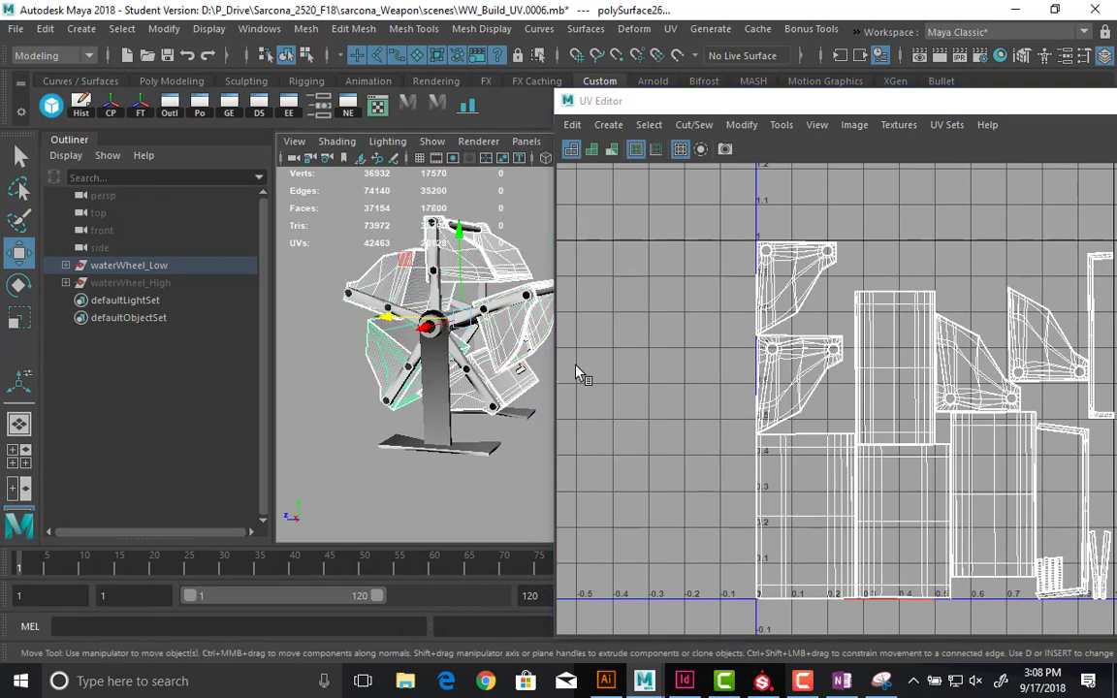
# - Select only the wheel's upper-right bucket and all of its UV shells, and enlarge the UV Editor window
pyautogui.click(525, 339)
pyautogui.scroll(-2, 766, 346)
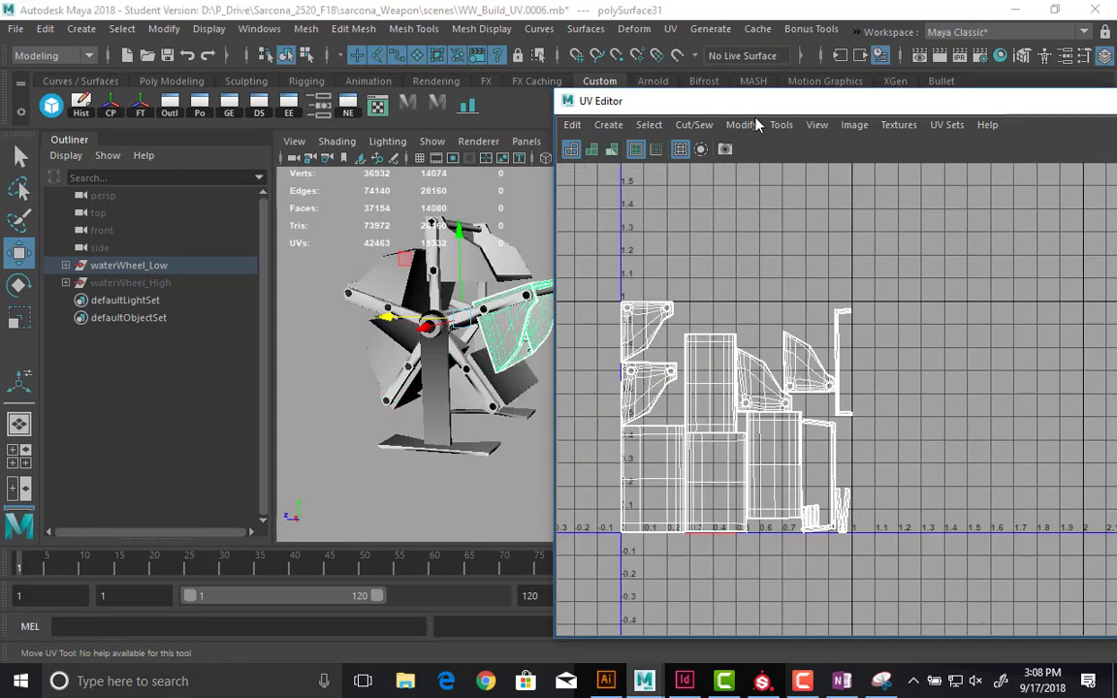
pyautogui.moveTo(756, 100); pyautogui.dragTo(413, 75)
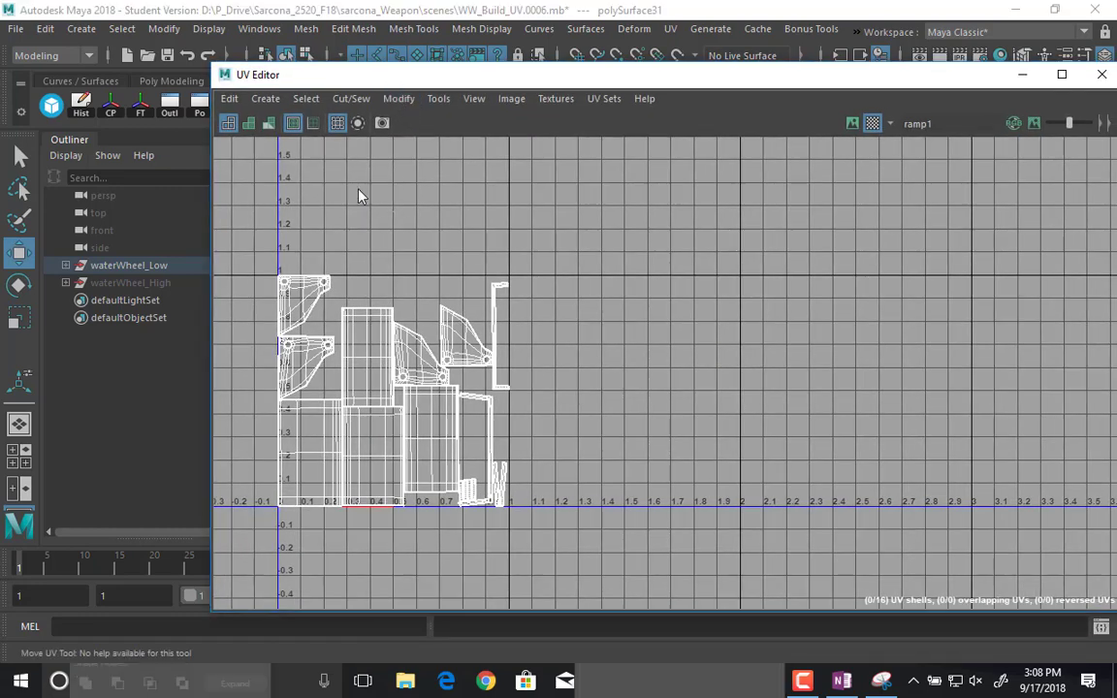
pyautogui.moveTo(388, 208); pyautogui.dragTo(313, 194, button='right')
pyautogui.moveTo(602, 416); pyautogui.dragTo(620, 533)
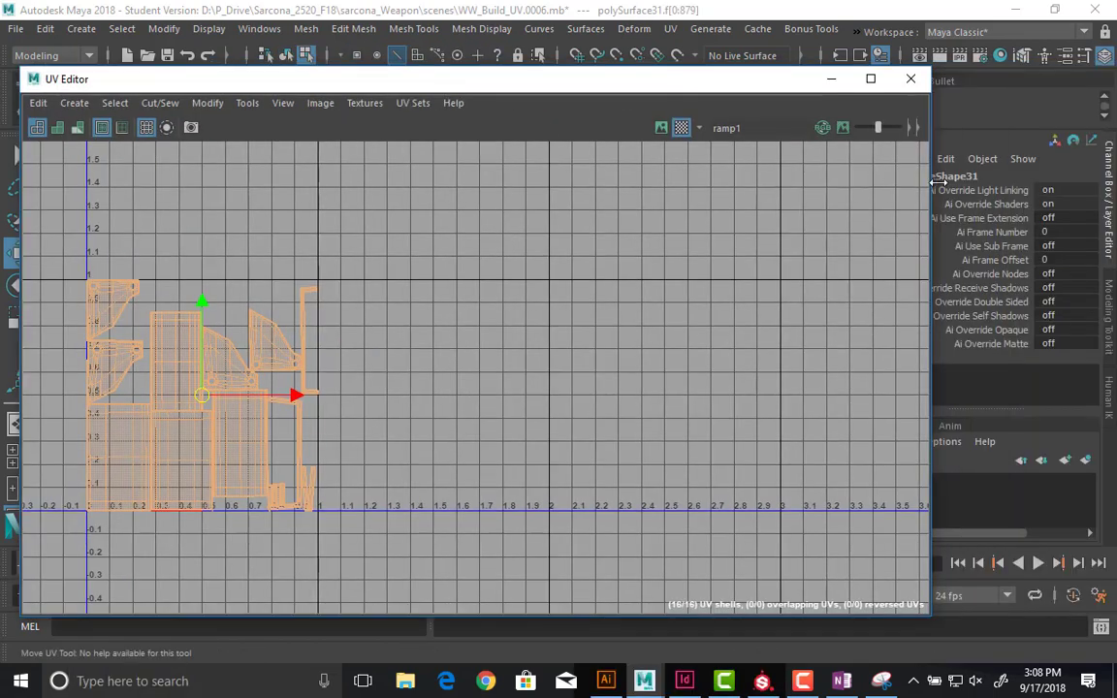
pyautogui.moveTo(998, 183); pyautogui.dragTo(978, 182)
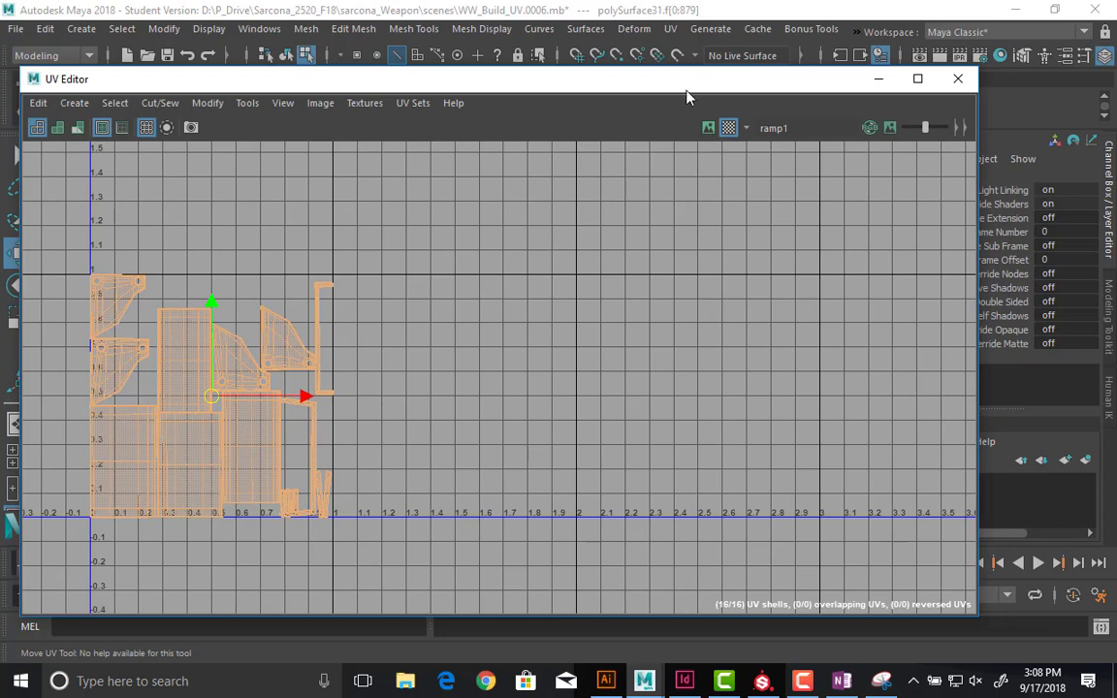
pyautogui.moveTo(685, 80); pyautogui.dragTo(801, 95)
# - Hide and redisplay the UV Toolkit, placing it alongside the UV layout in the UV Editor window
pyautogui.click(438, 118)
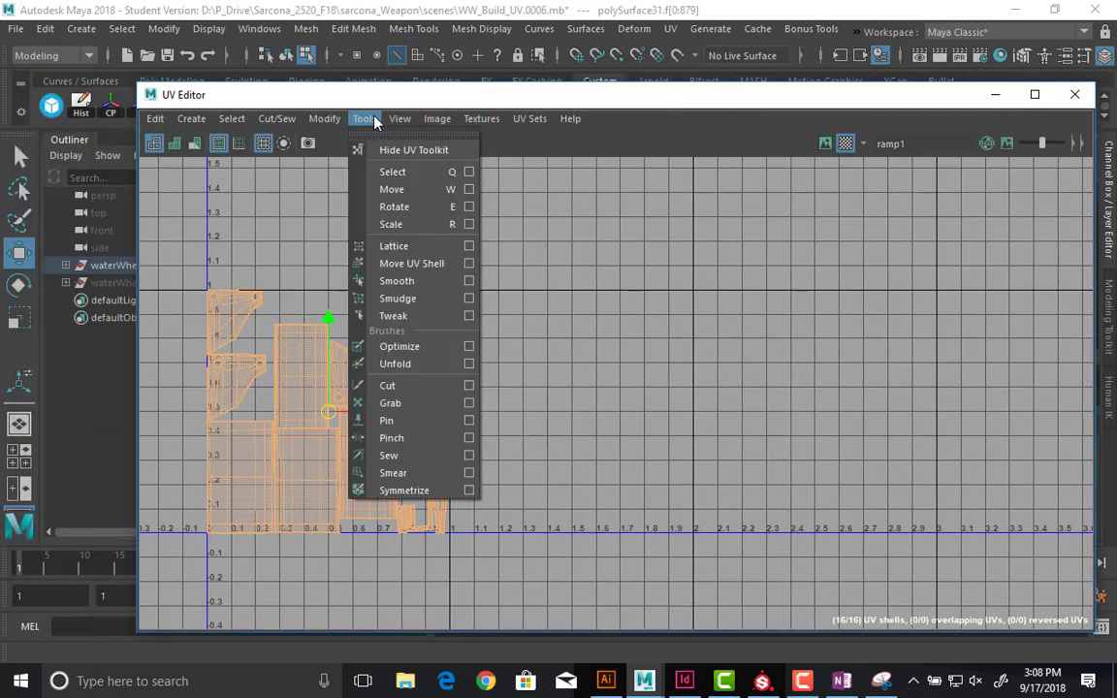
pyautogui.click(380, 152)
pyautogui.click(374, 123)
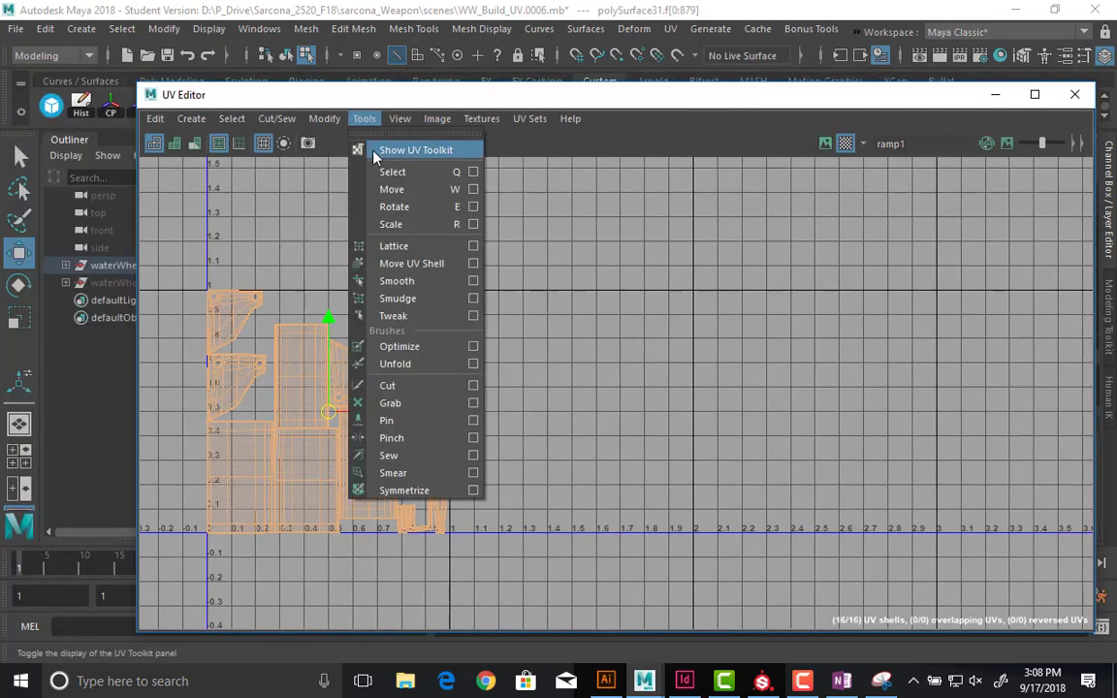
pyautogui.click(375, 150)
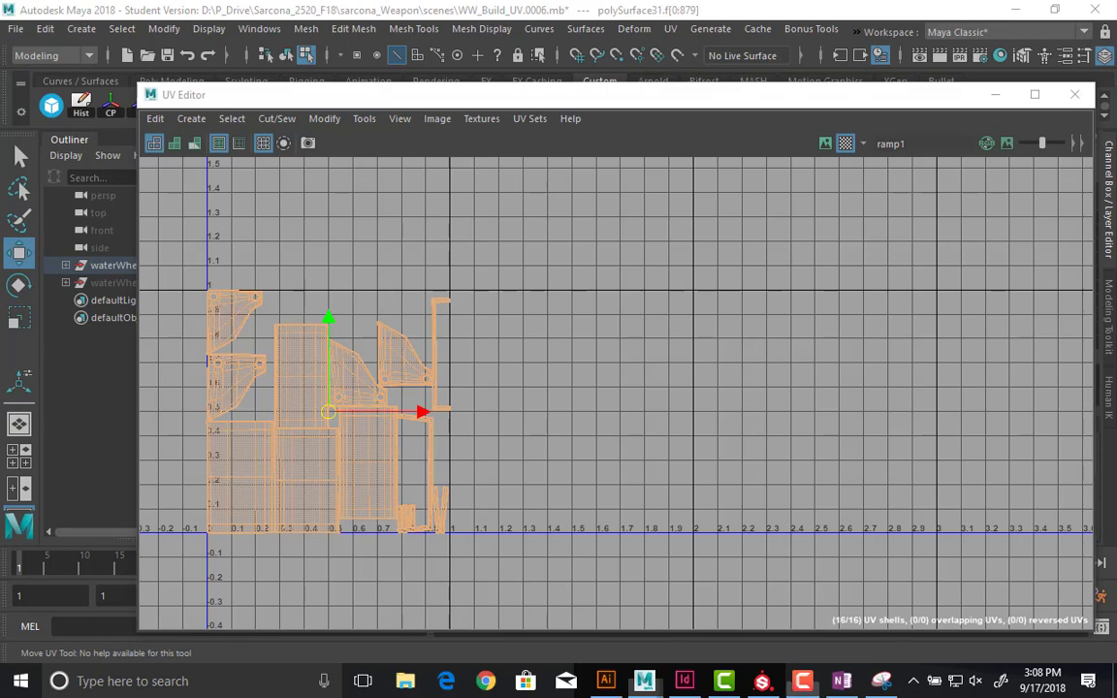
pyautogui.moveTo(928, 85); pyautogui.dragTo(771, 65)
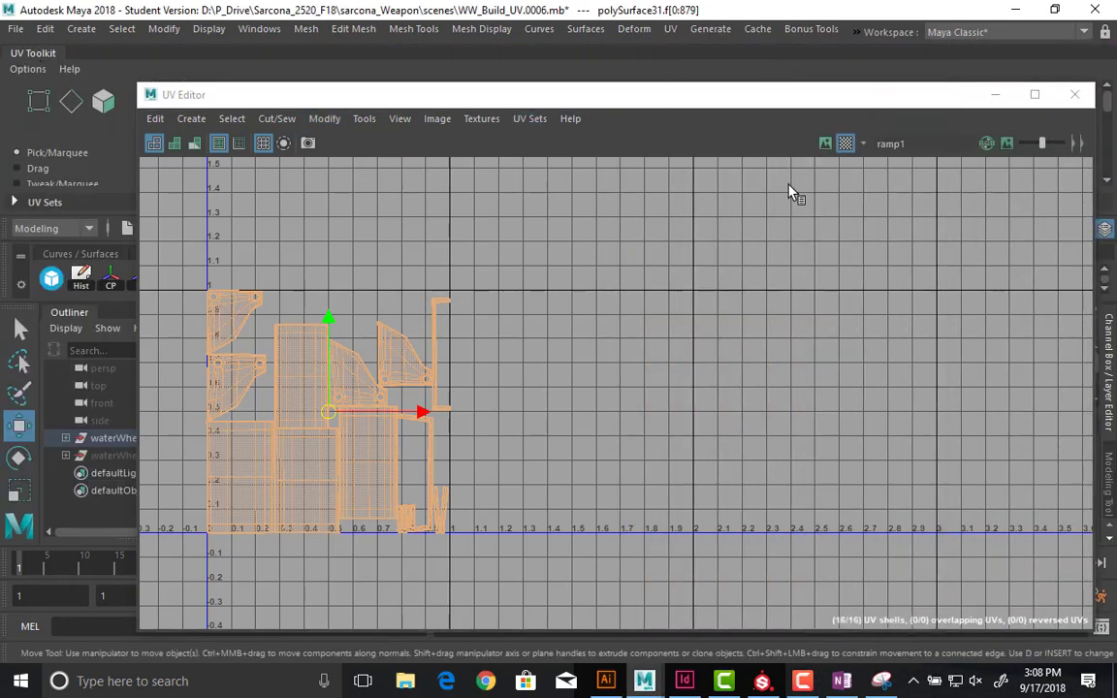
pyautogui.moveTo(791, 192); pyautogui.dragTo(1096, 239)
pyautogui.moveTo(870, 94); pyautogui.dragTo(753, 35)
# - Set the UV move distance to 1 and shift the upper-right bucket's shells up one tile in V
pyautogui.click(893, 397)
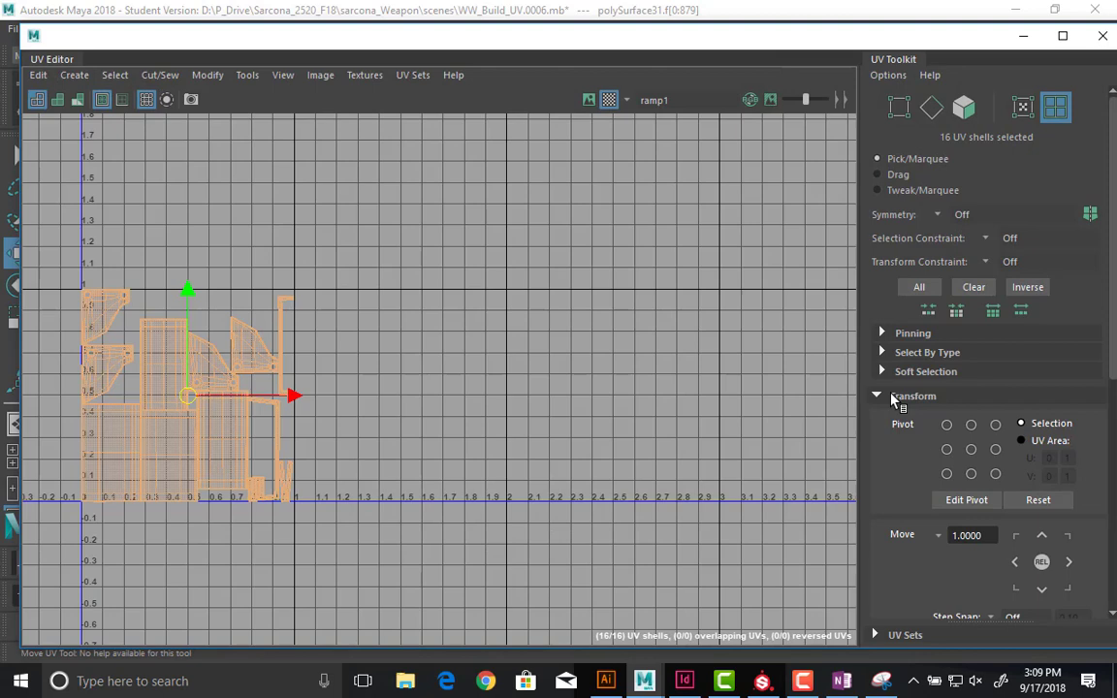
pyautogui.click(979, 536)
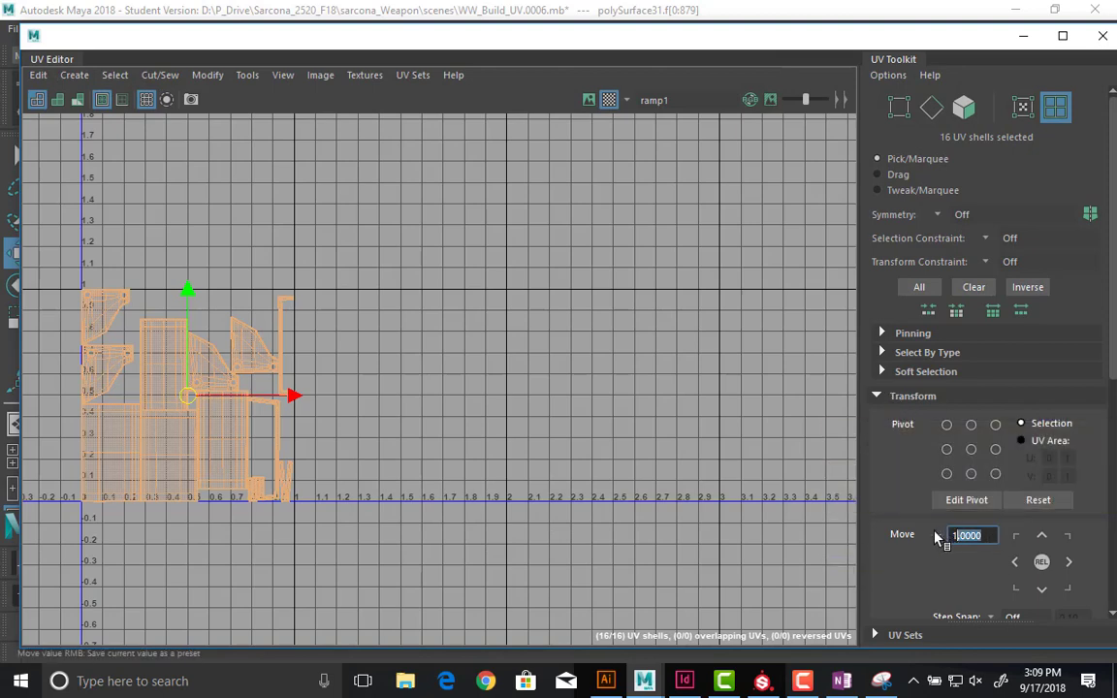
pyautogui.write('1')
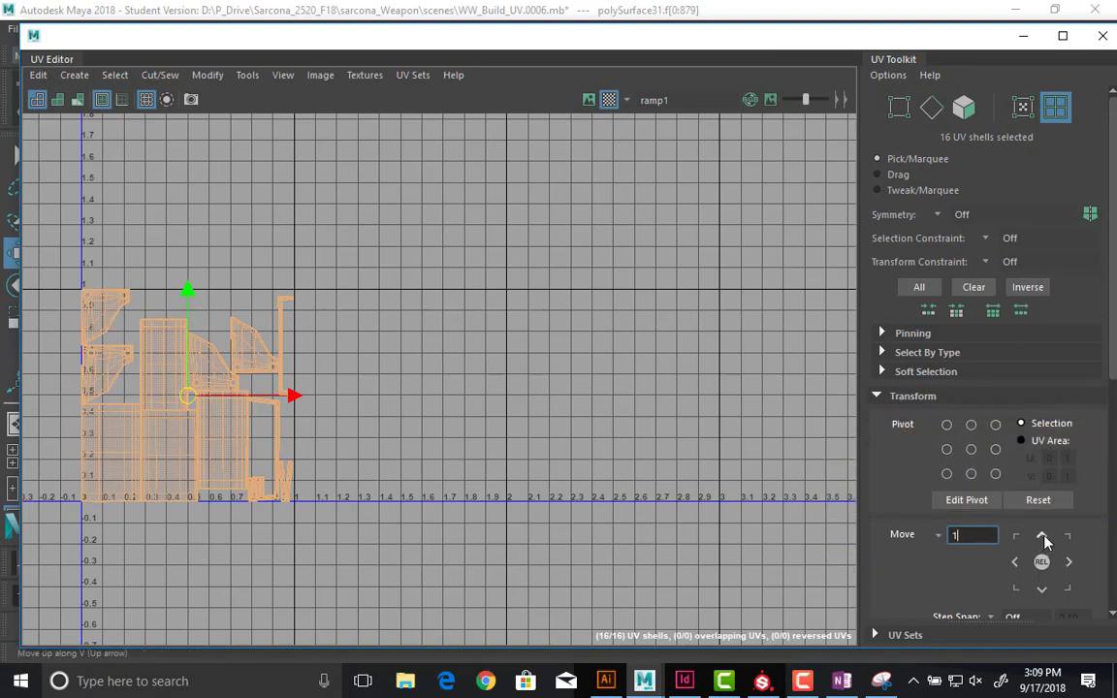
pyautogui.click(1042, 539)
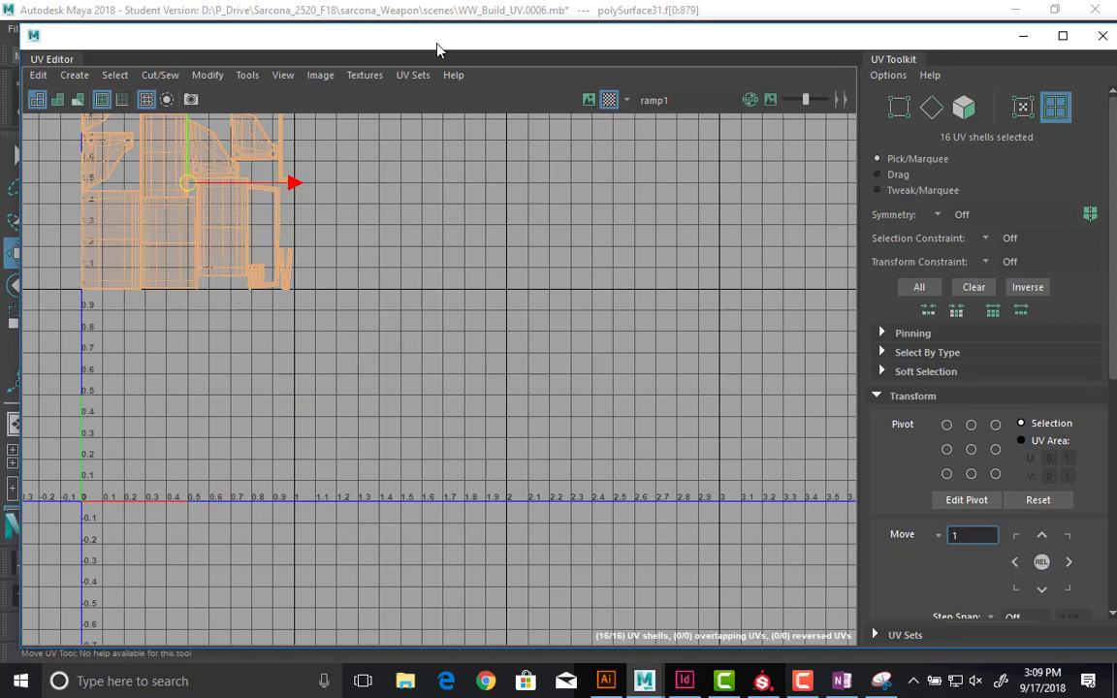
# - Select all UV shells of the wheel's topmost bucket and move them one tile up and one tile right
pyautogui.moveTo(436, 49); pyautogui.dragTo(851, 119)
pyautogui.keyDown('alt'); pyautogui.moveTo(363, 254); pyautogui.dragTo(357, 306, button='right'); pyautogui.keyUp('alt')
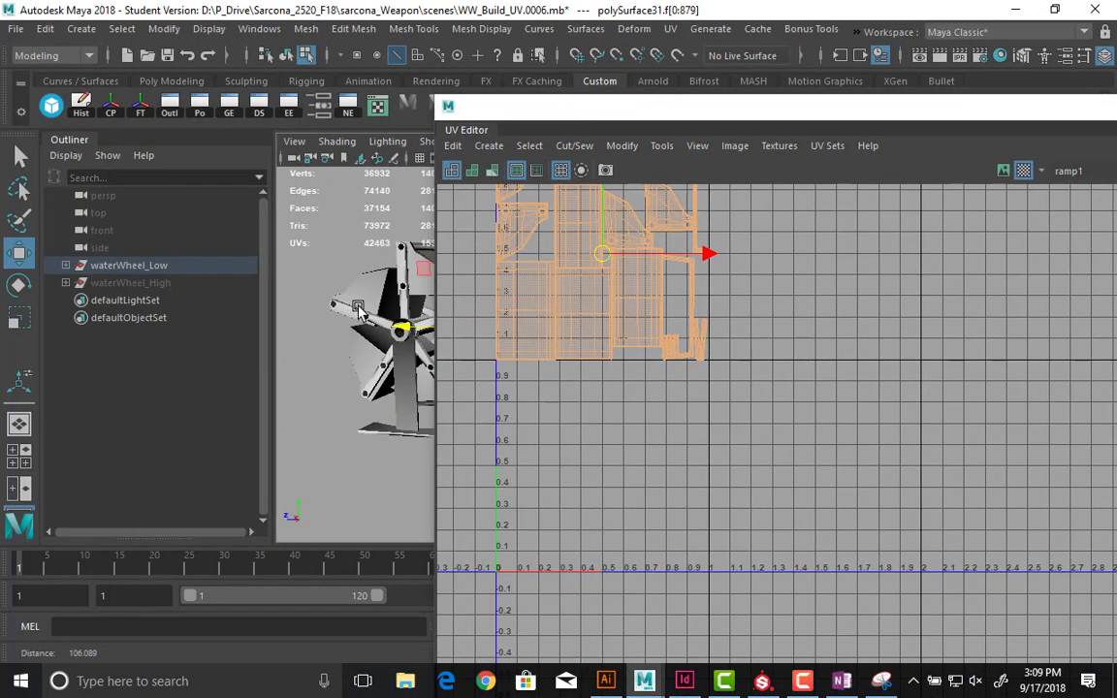
pyautogui.keyDown('alt'); pyautogui.moveTo(358, 306); pyautogui.dragTo(318, 320, button='middle'); pyautogui.keyUp('alt')
pyautogui.moveTo(366, 281); pyautogui.dragTo(388, 277, button='right')
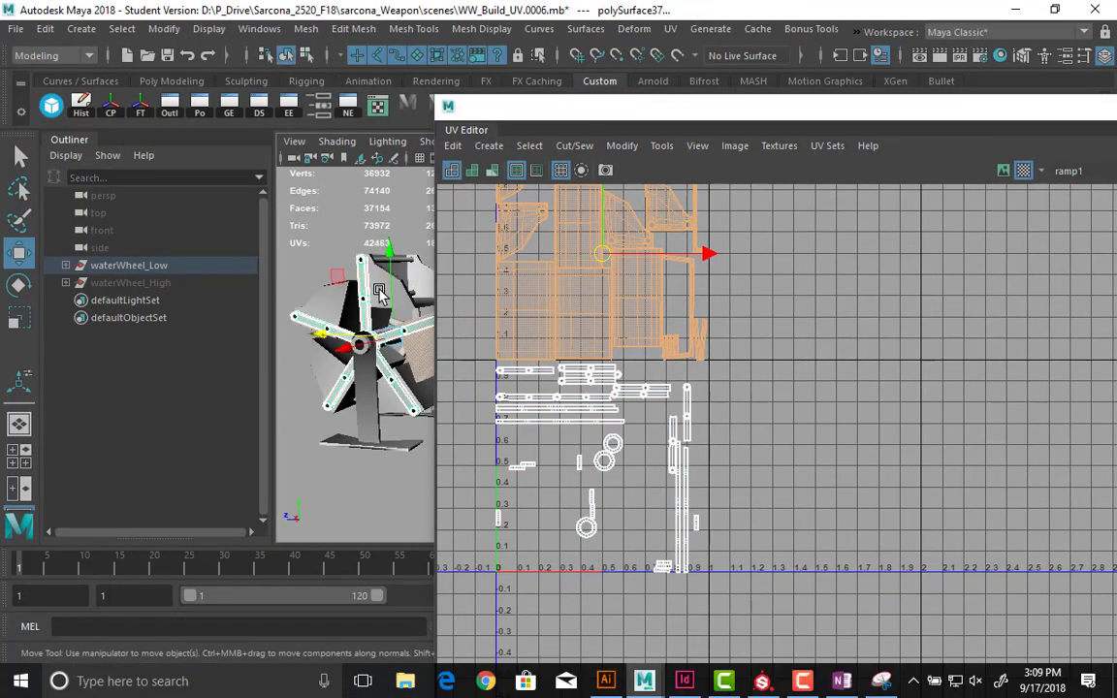
pyautogui.click(380, 295)
pyautogui.moveTo(583, 359); pyautogui.dragTo(478, 322, button='right')
pyautogui.moveTo(477, 322); pyautogui.dragTo(805, 666)
pyautogui.moveTo(637, 122); pyautogui.dragTo(296, 82)
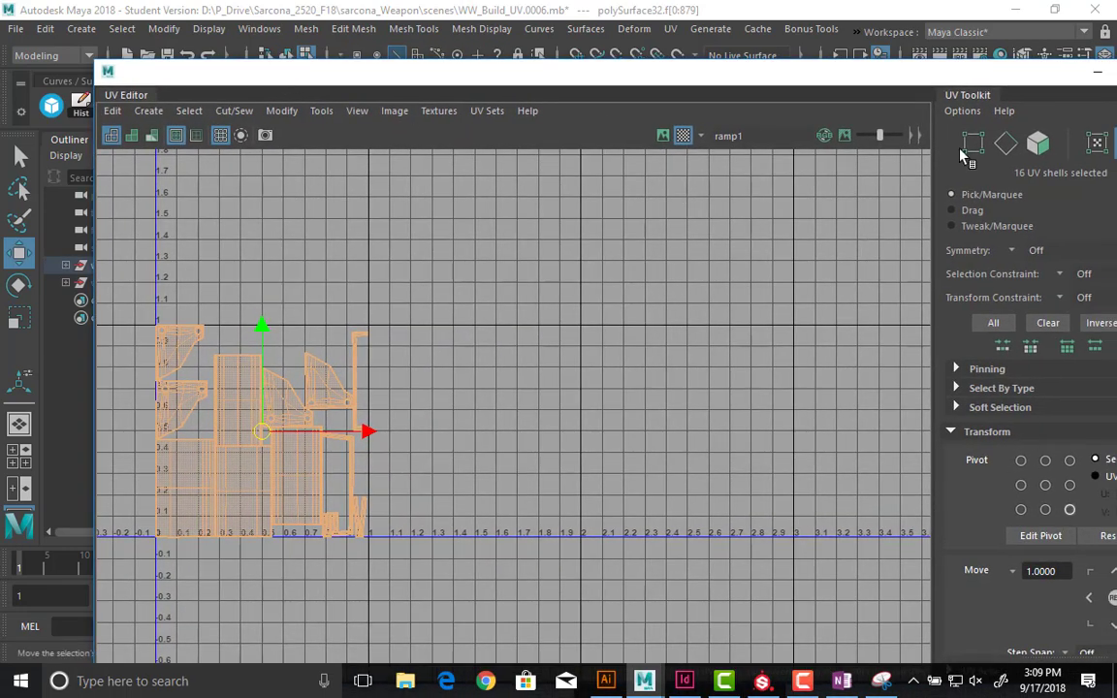
pyautogui.moveTo(903, 75); pyautogui.dragTo(840, 63)
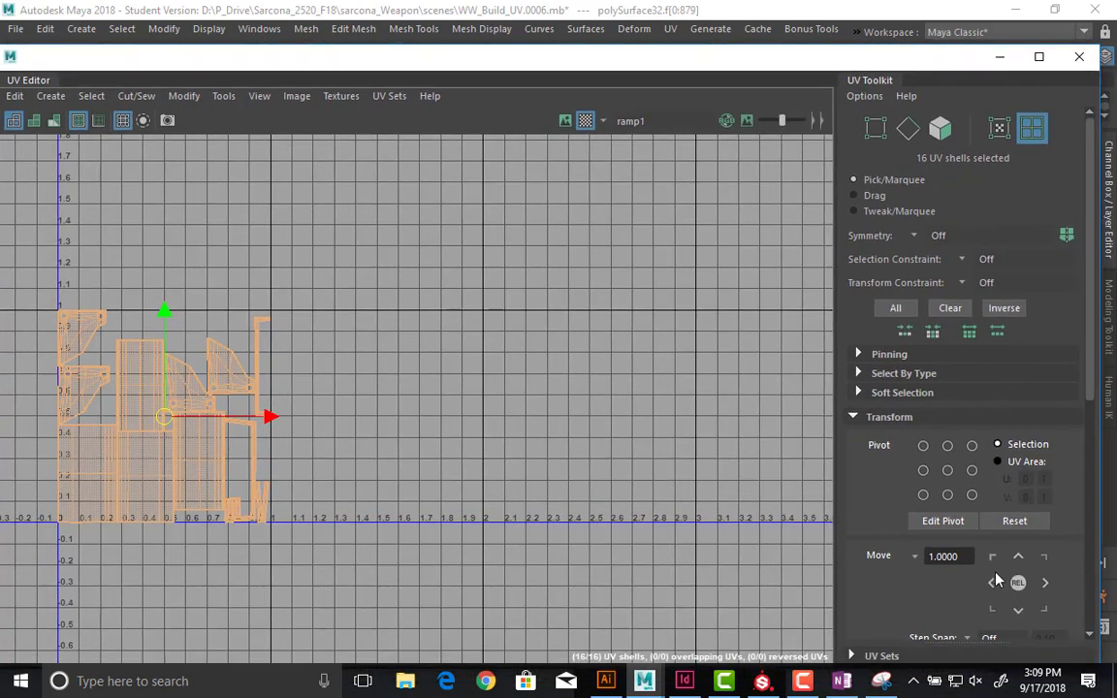
pyautogui.click(1019, 556)
pyautogui.click(1046, 583)
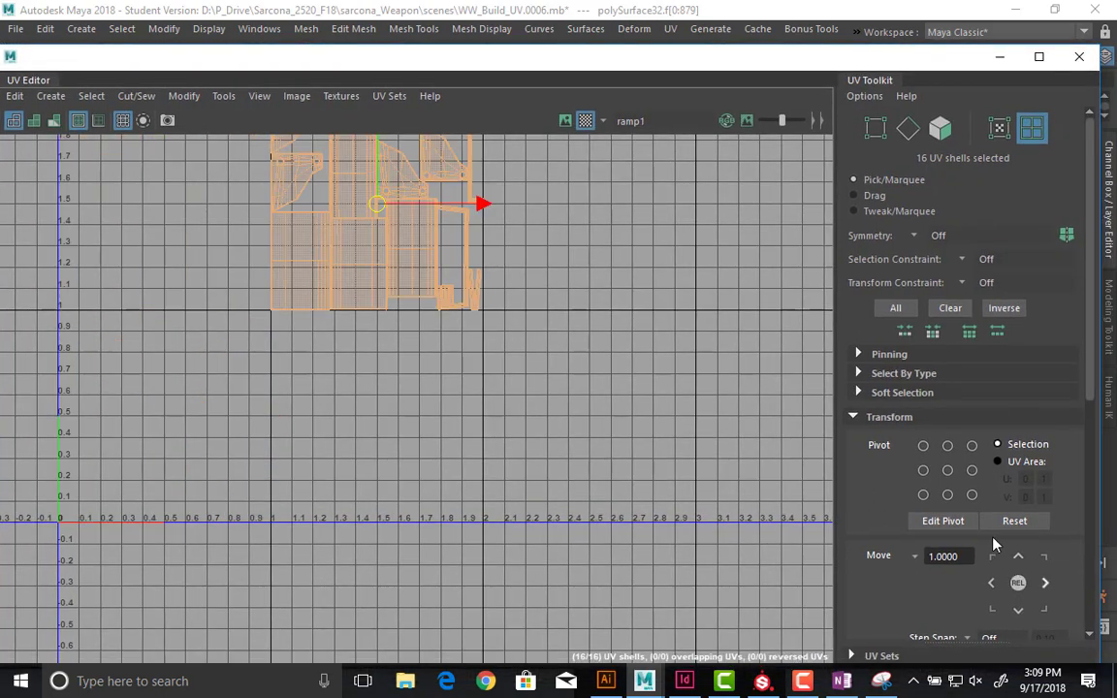
# - Select all UV shells of the wheel's upper-left bucket and move them one tile up and two tiles right
pyautogui.moveTo(500, 63); pyautogui.dragTo(958, 138)
pyautogui.click(349, 308)
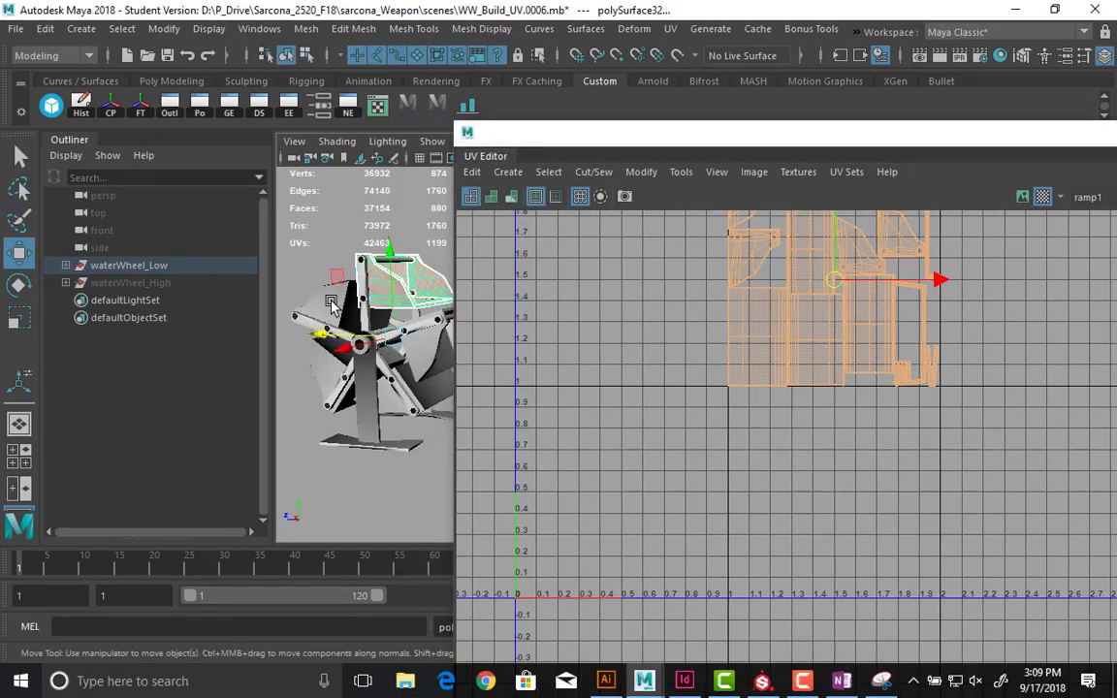
pyautogui.moveTo(475, 132); pyautogui.dragTo(847, 293)
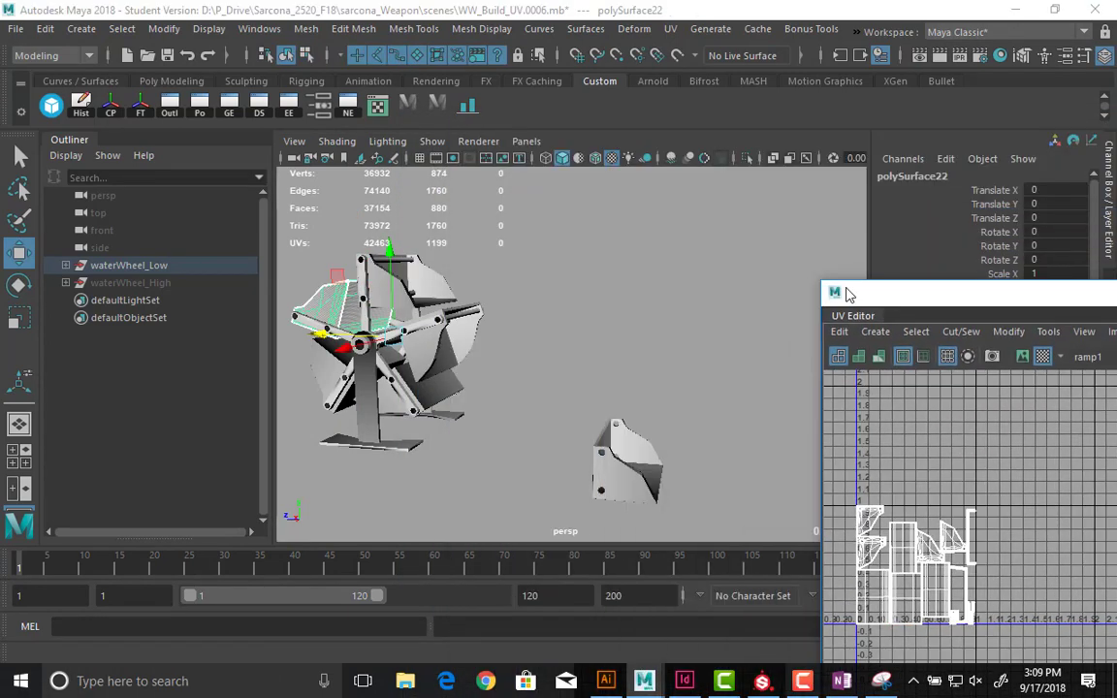
pyautogui.moveTo(625, 141); pyautogui.dragTo(512, 104)
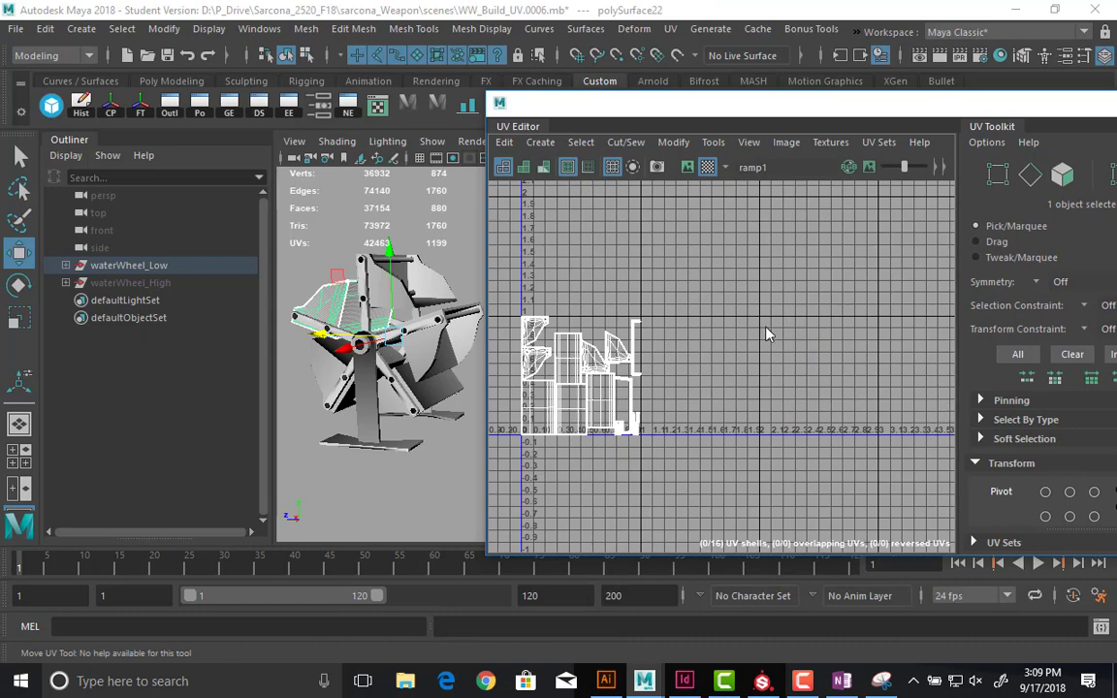
pyautogui.moveTo(766, 327); pyautogui.dragTo(708, 298, button='right')
pyautogui.moveTo(720, 296); pyautogui.dragTo(495, 485)
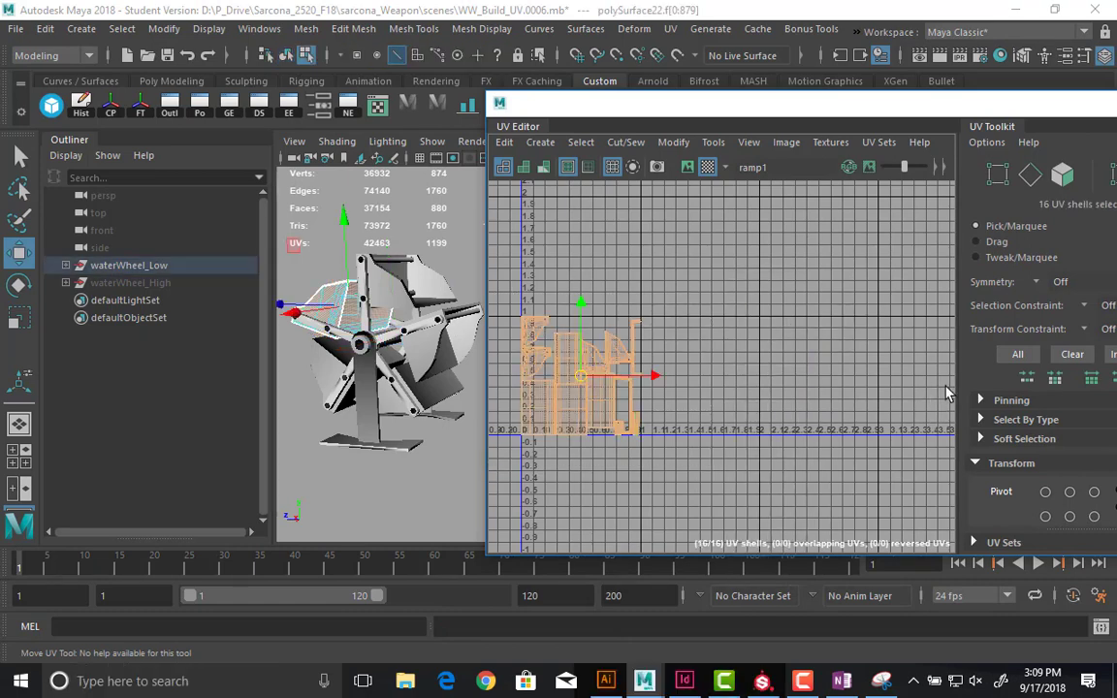
pyautogui.scroll(-4, 996, 430)
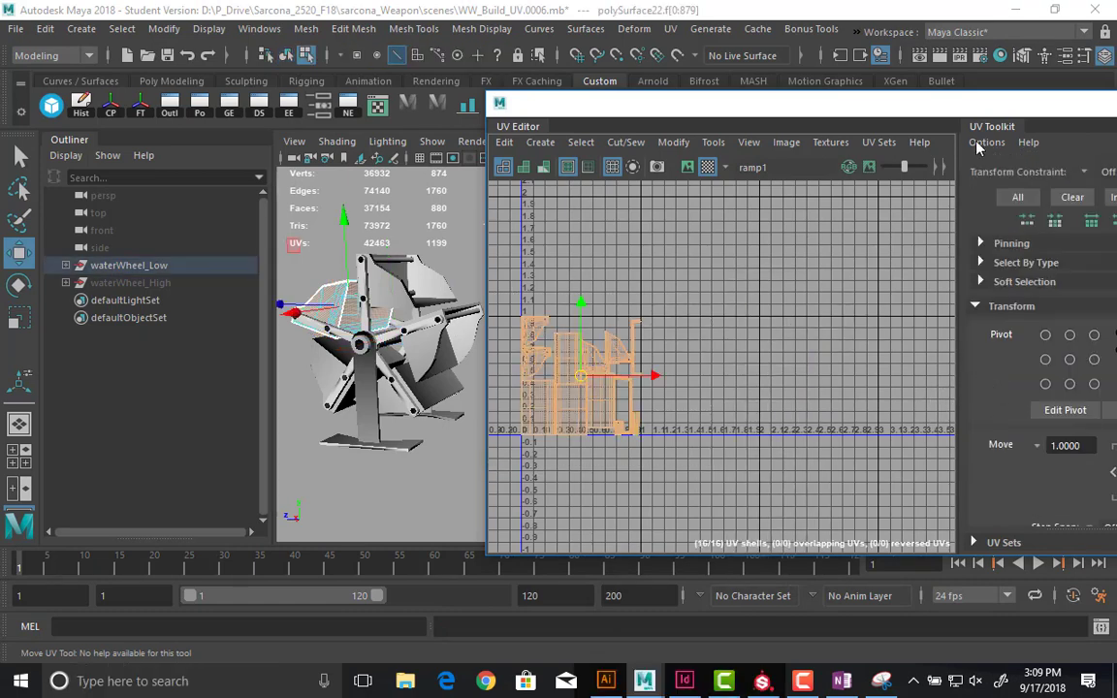
pyautogui.click(984, 442)
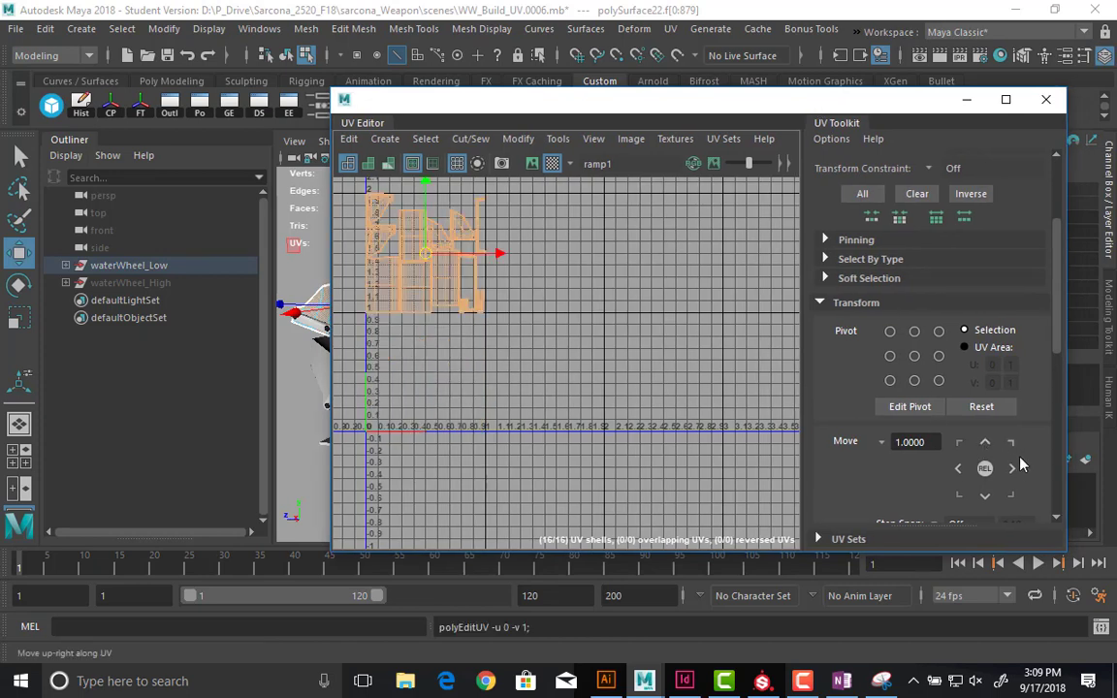
pyautogui.click(1011, 468)
pyautogui.click(1011, 468)
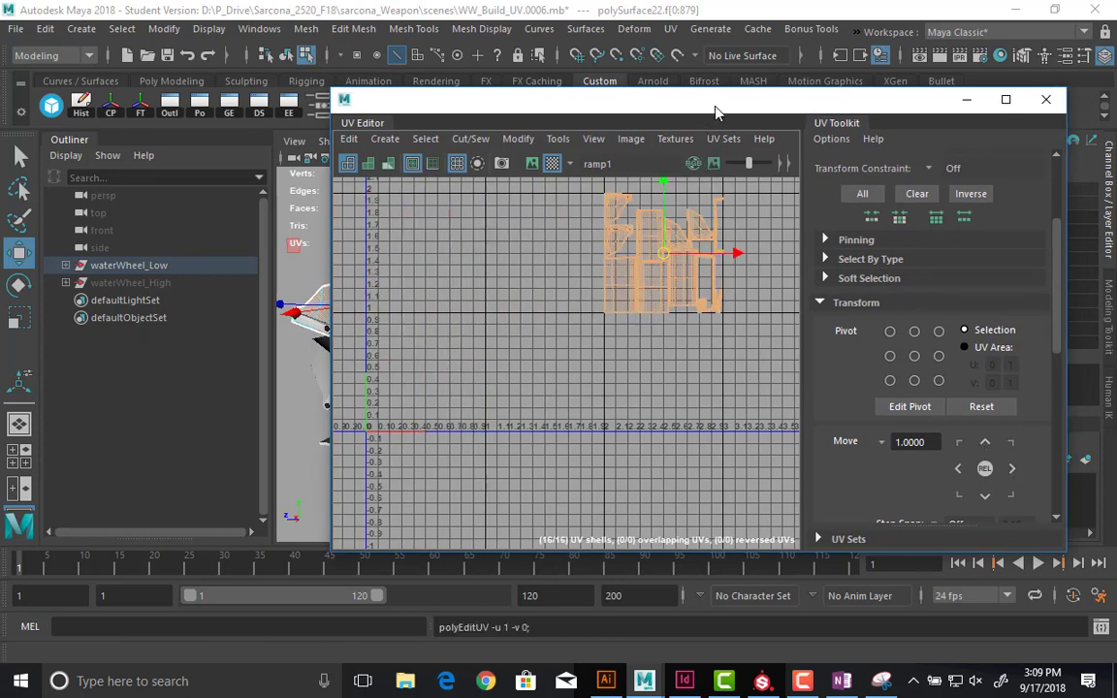
# - Select all UV shells of the wheel's lower-left bucket and move them one tile up and three tiles right
pyautogui.moveTo(646, 102); pyautogui.dragTo(824, 110)
pyautogui.click(336, 351)
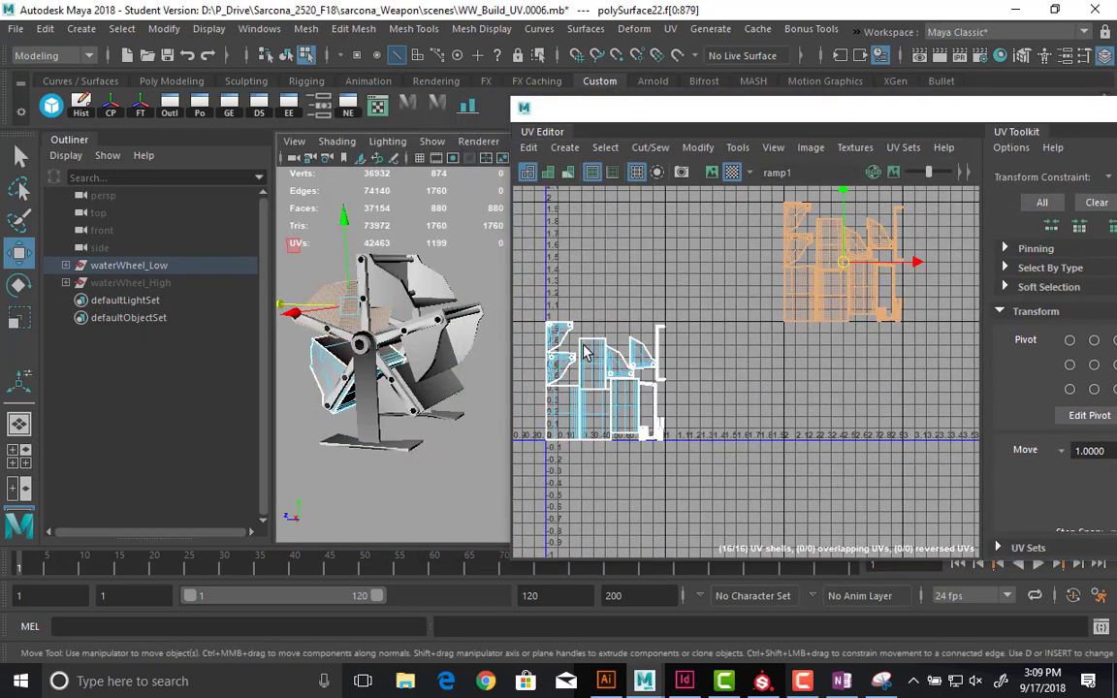
pyautogui.click(615, 402)
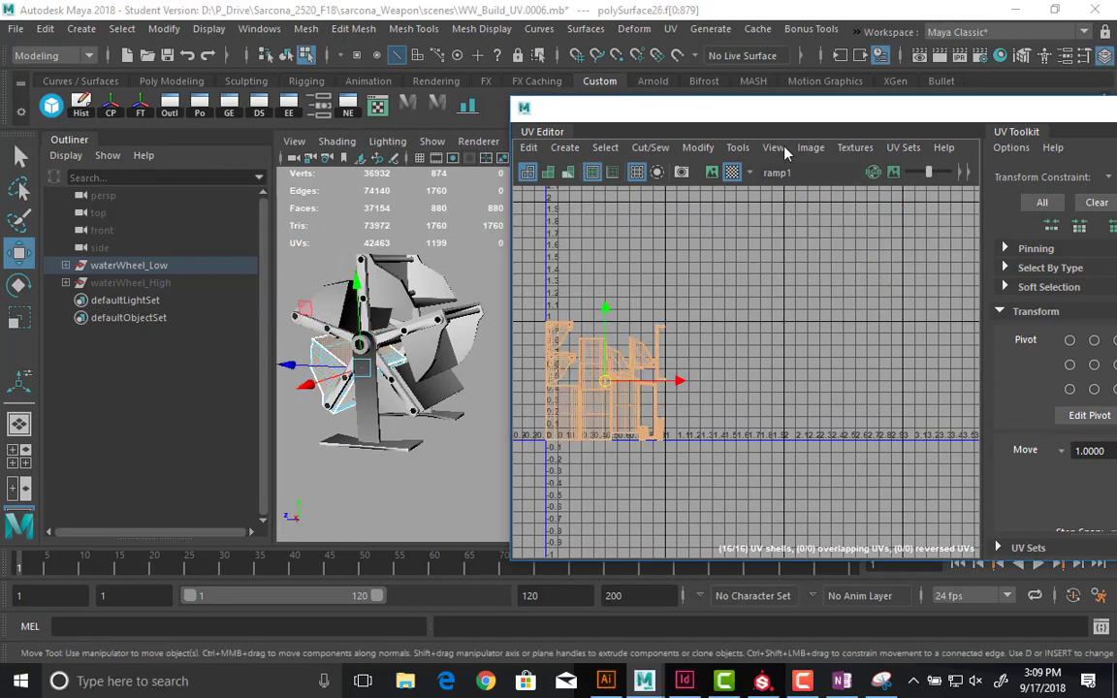
pyautogui.moveTo(714, 109); pyautogui.dragTo(429, 104)
pyautogui.click(879, 446)
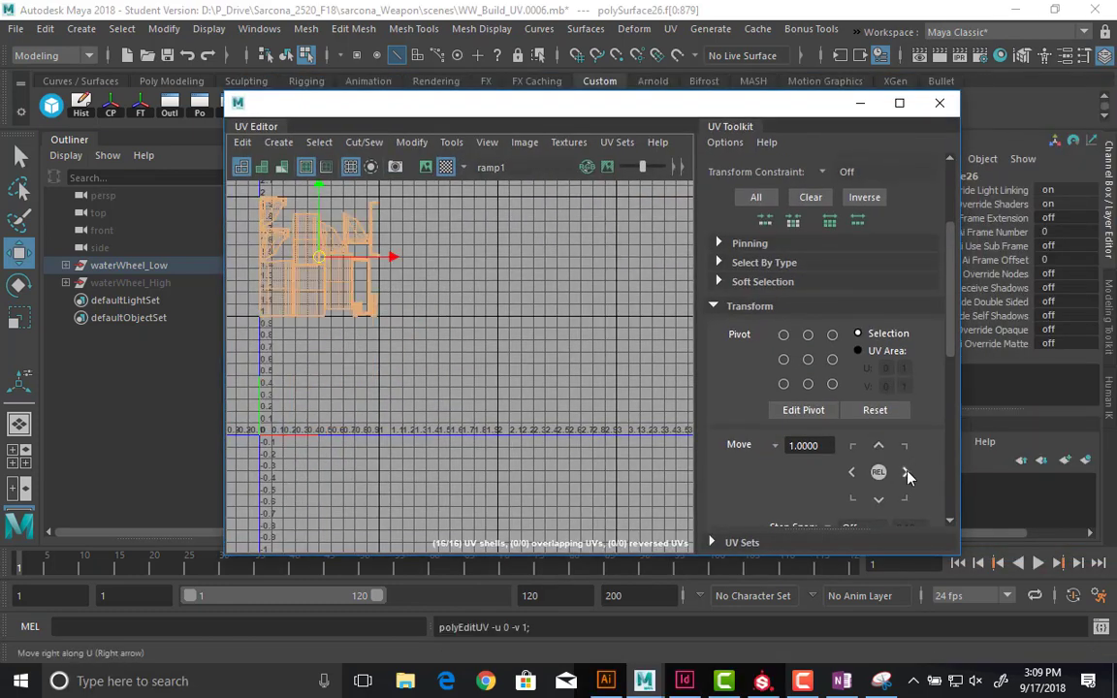
pyautogui.doubleClick(905, 472)
pyautogui.click(906, 473)
pyautogui.moveTo(530, 108); pyautogui.dragTo(855, 177)
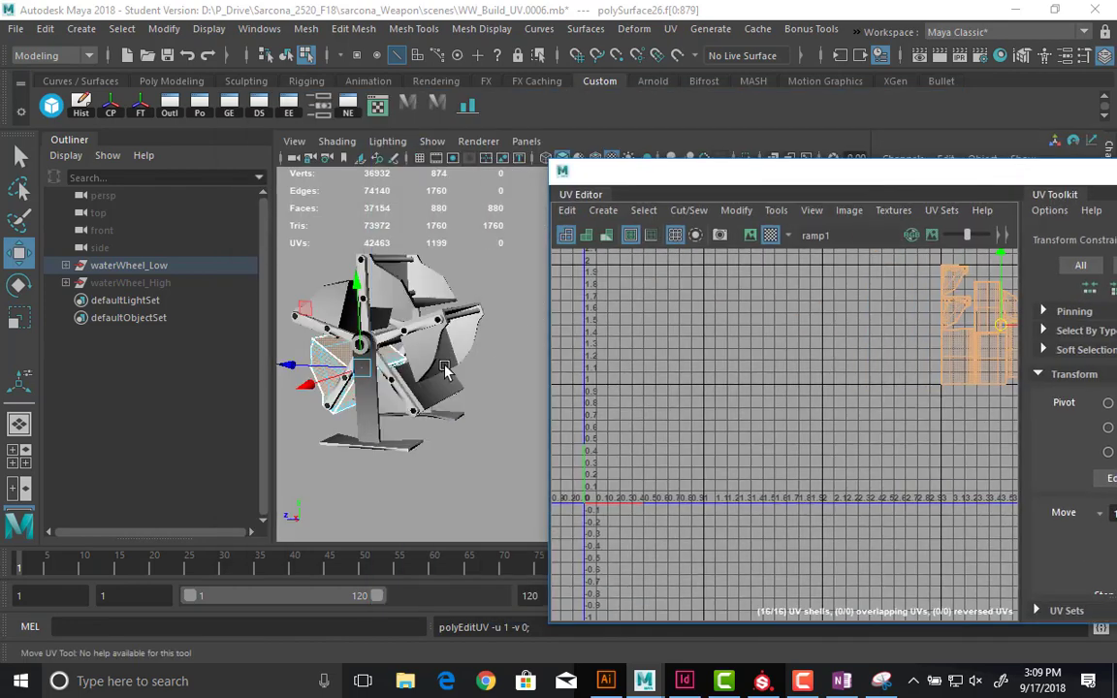
# - Select all UV shells of the wheel's lower-right bucket and move them one tile up and four tiles right
pyautogui.click(444, 393)
pyautogui.moveTo(582, 361); pyautogui.dragTo(807, 570)
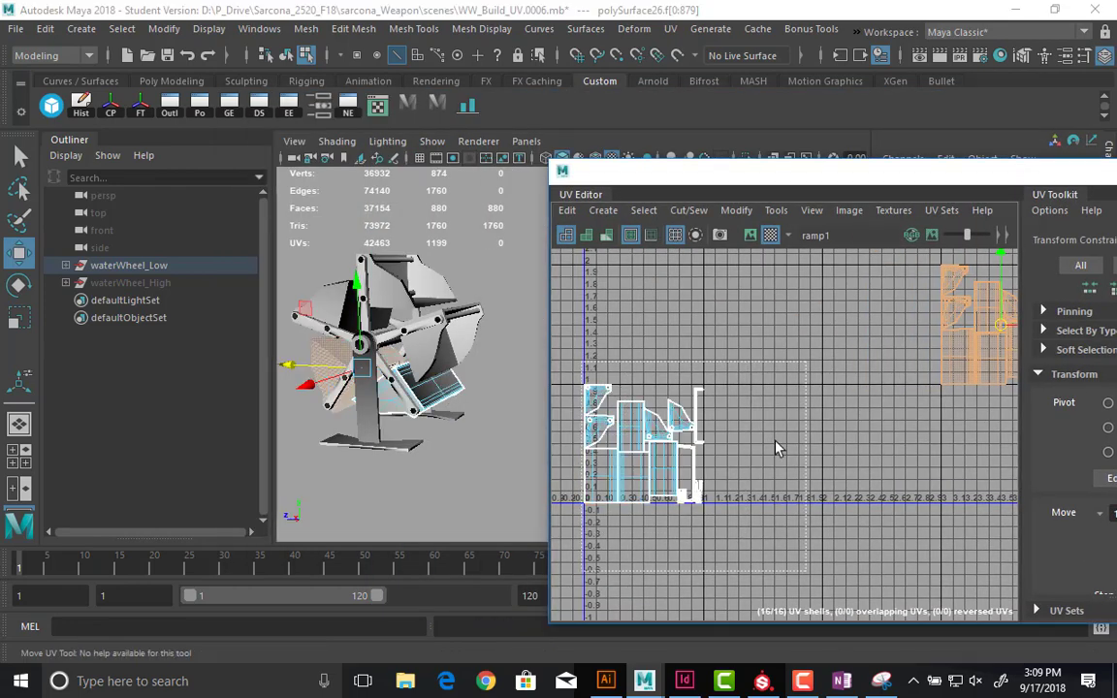
pyautogui.moveTo(635, 178); pyautogui.dragTo(288, 139)
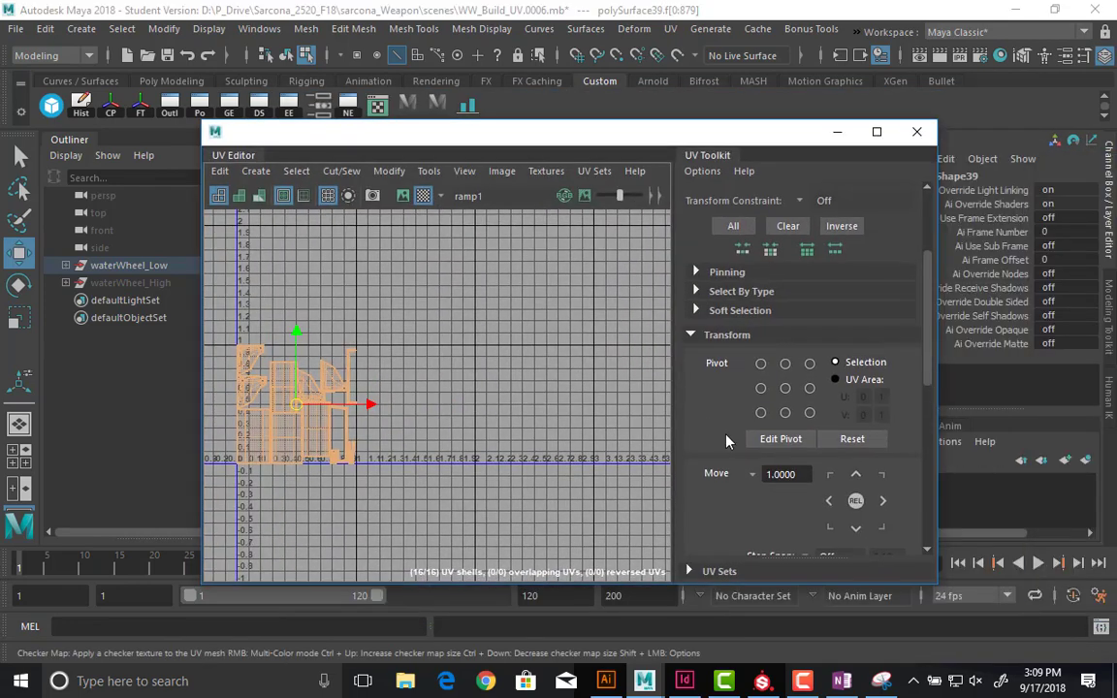
pyautogui.click(855, 474)
pyautogui.click(883, 501)
pyautogui.click(882, 500)
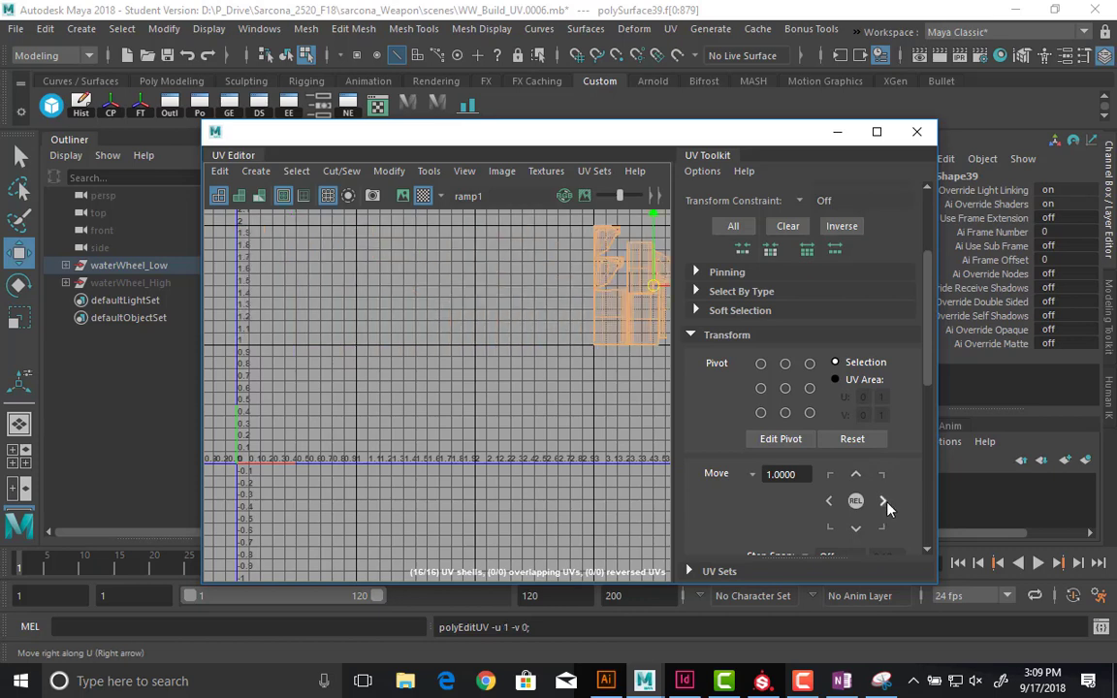
pyautogui.click(882, 500)
# - Add the other four buckets' faces to the selection to show all five bucket layouts together
pyautogui.moveTo(679, 134); pyautogui.dragTo(1094, 205)
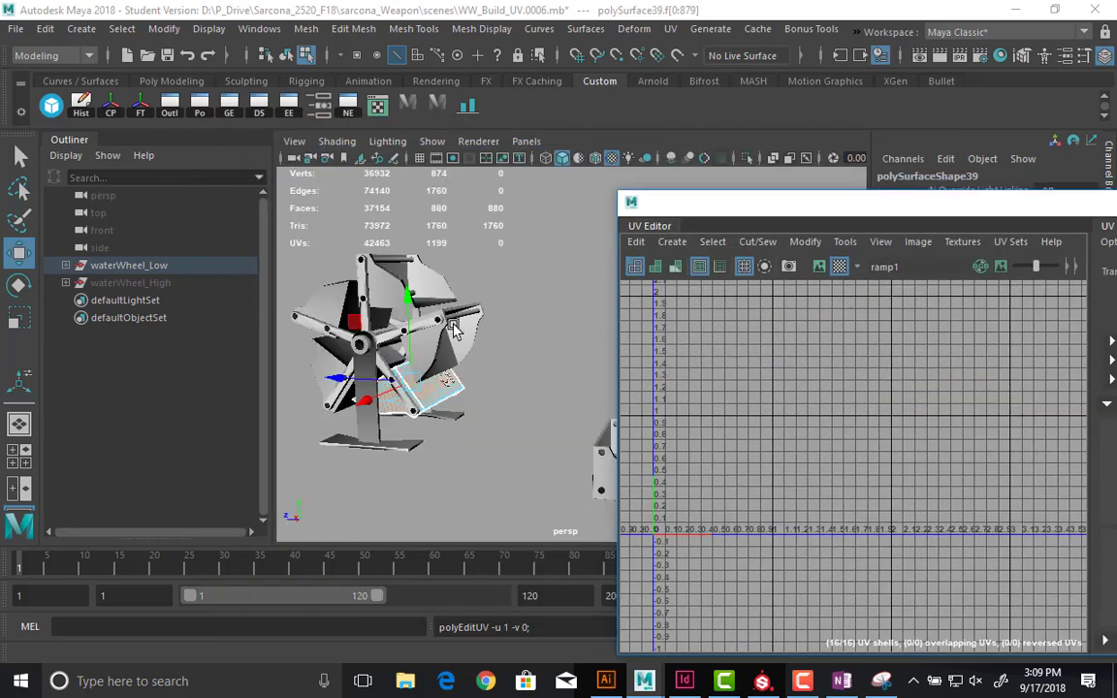
pyautogui.keyDown('shift'); pyautogui.click(452, 324); pyautogui.keyUp('shift')
pyautogui.keyDown('shift'); pyautogui.click(417, 289); pyautogui.keyUp('shift')
pyautogui.keyDown('shift'); pyautogui.click(335, 297); pyautogui.keyUp('shift')
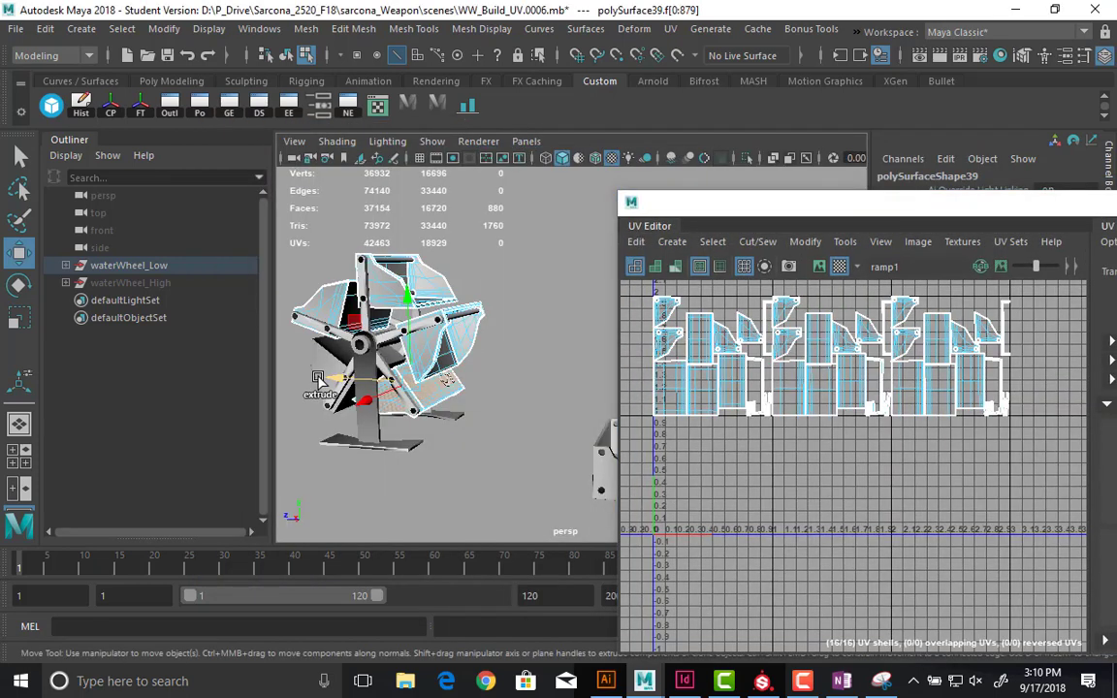
pyautogui.keyDown('shift'); pyautogui.click(291, 335); pyautogui.keyUp('shift')
# - Regroup the UV Toolkit and UV Editor side by side in one floating window beside the wheel
pyautogui.moveTo(817, 205); pyautogui.dragTo(620, 145)
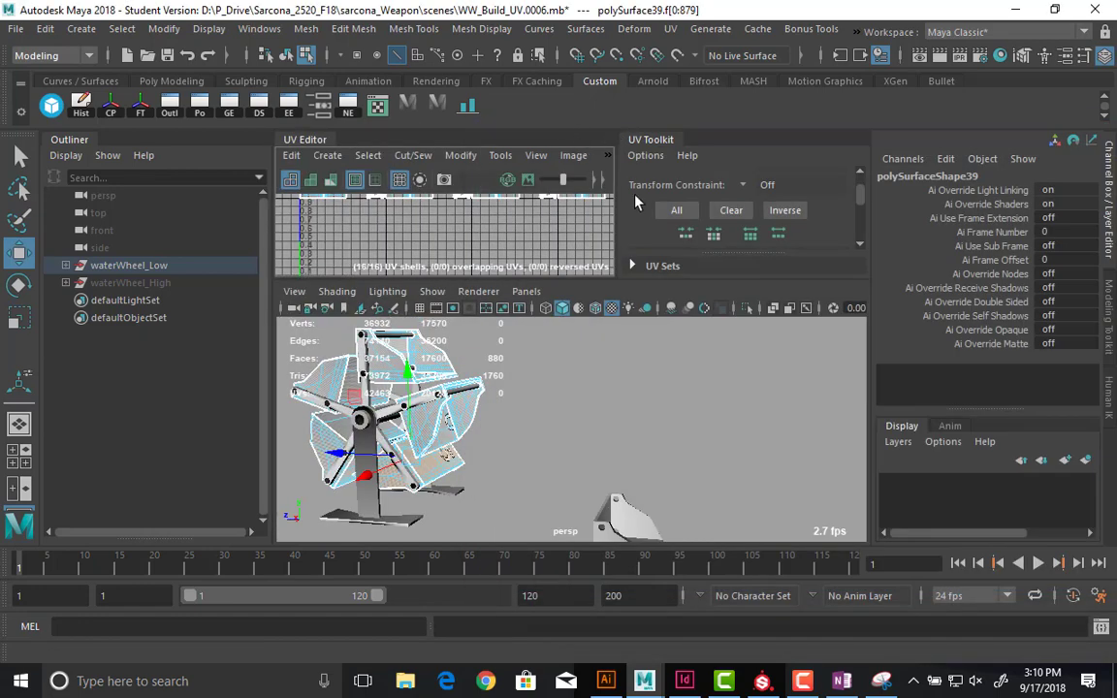
pyautogui.moveTo(659, 254); pyautogui.dragTo(722, 271)
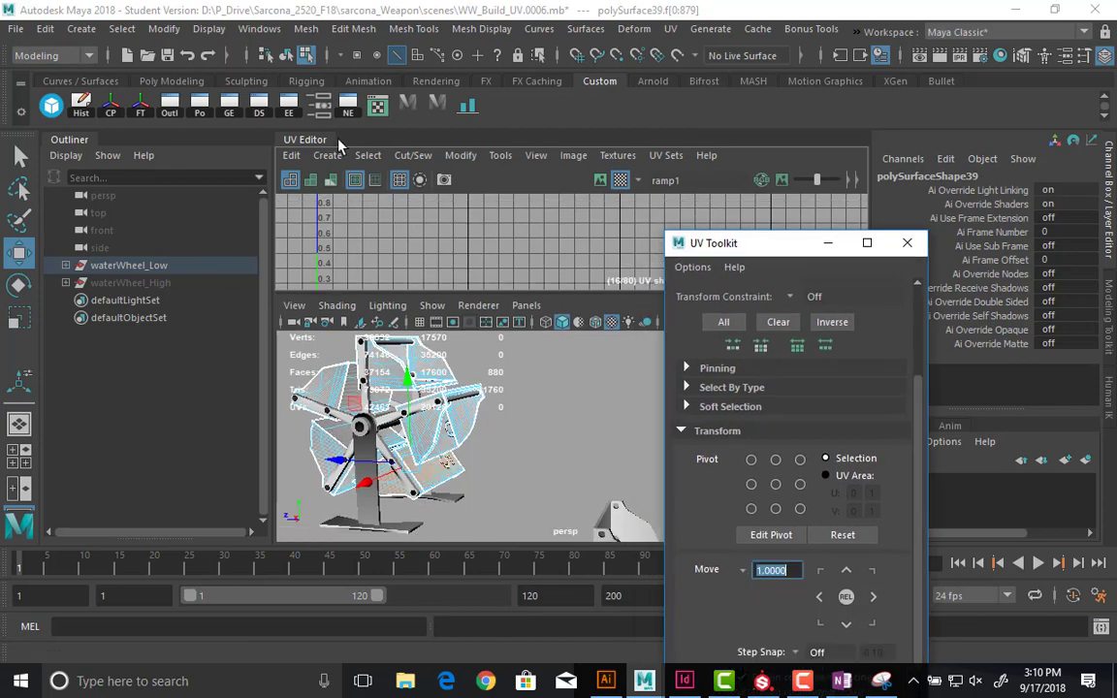
pyautogui.moveTo(339, 143); pyautogui.dragTo(721, 297)
pyautogui.moveTo(775, 268); pyautogui.dragTo(573, 96)
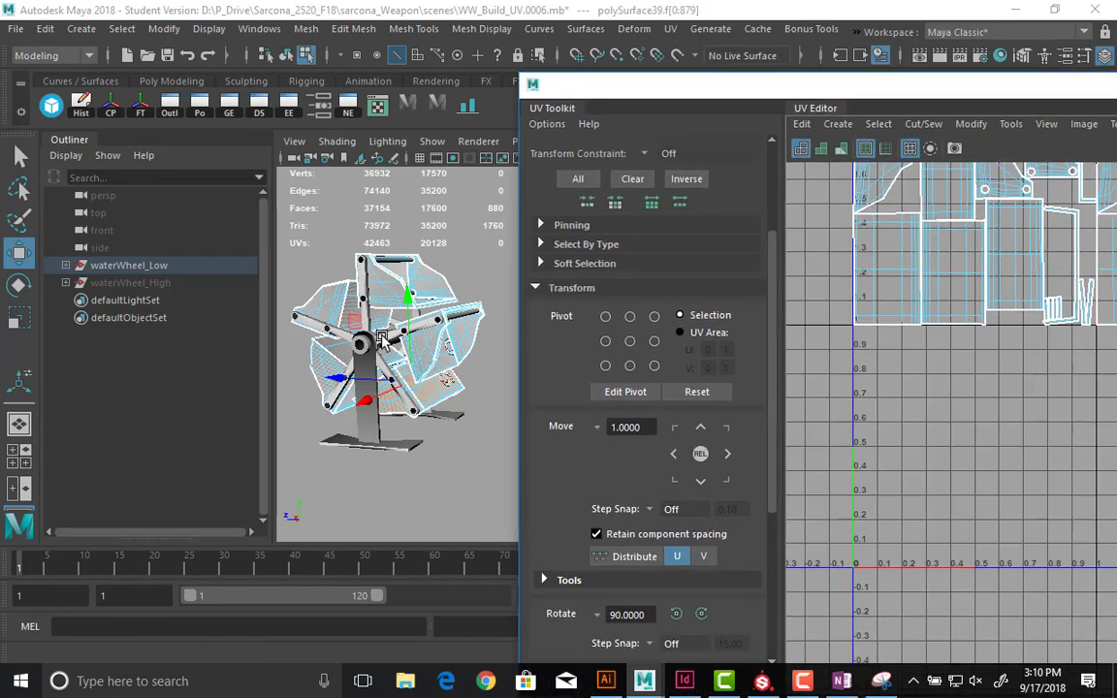
# - Select the entire water wheel in object mode and examine how all its UV shells are spread over the tiles
pyautogui.click(366, 337)
pyautogui.press('F8')
pyautogui.moveTo(482, 248); pyautogui.dragTo(254, 505)
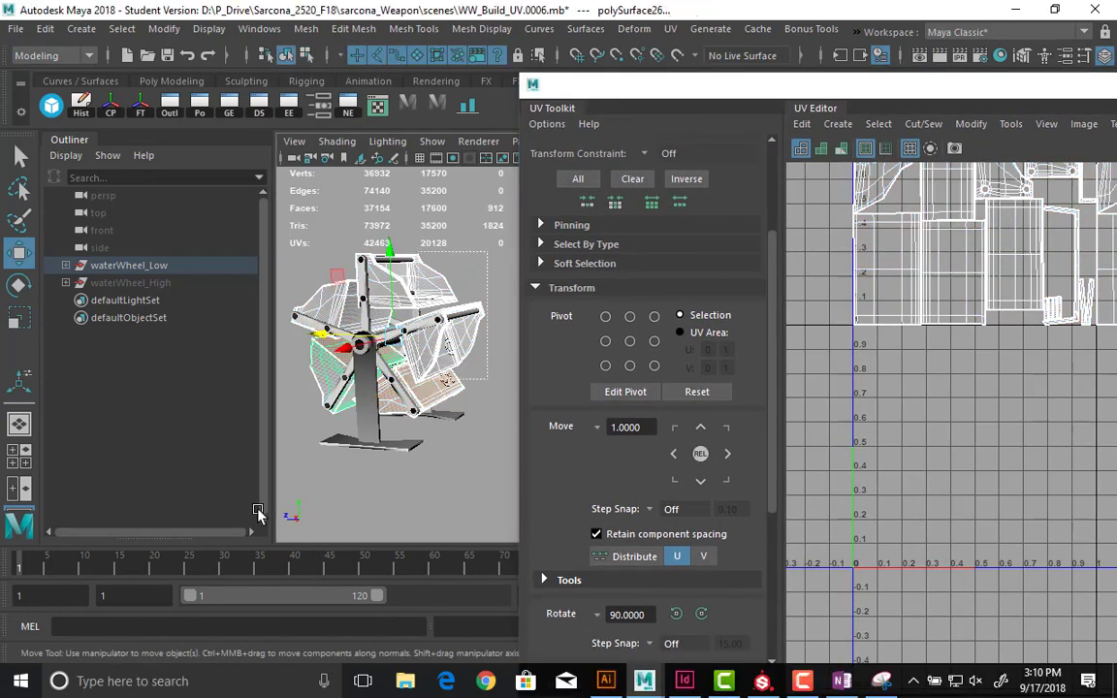
pyautogui.moveTo(770, 86); pyautogui.dragTo(308, 27)
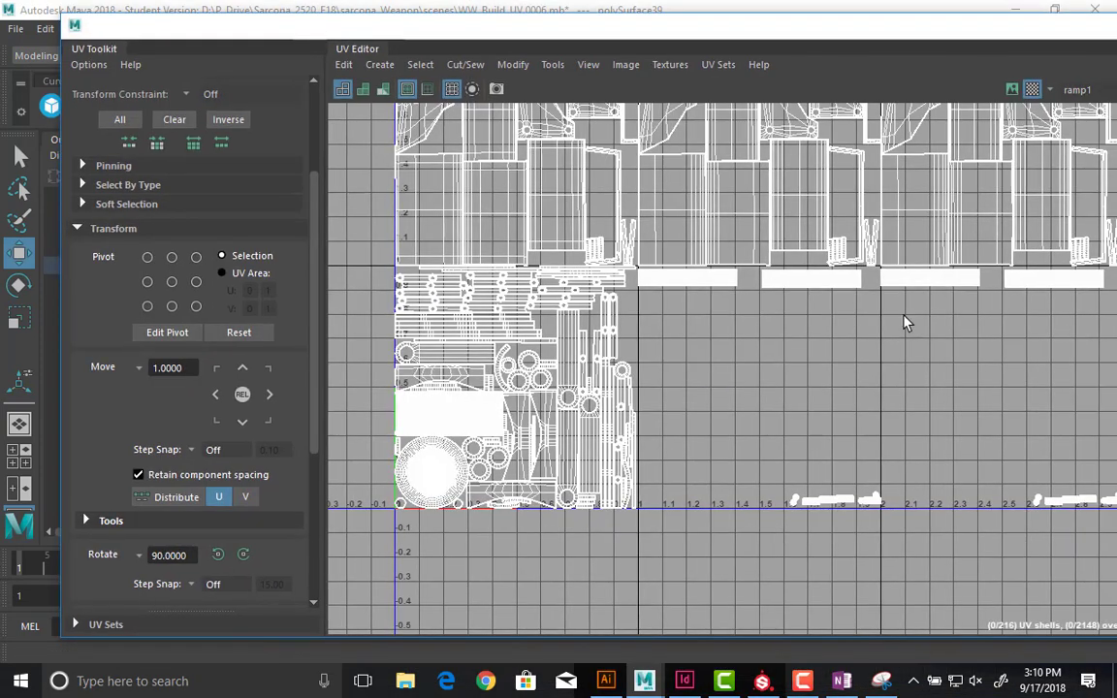
pyautogui.keyDown('alt'); pyautogui.moveTo(871, 318); pyautogui.dragTo(543, 260, button='right'); pyautogui.keyUp('alt')
pyautogui.keyDown('alt'); pyautogui.moveTo(780, 380); pyautogui.dragTo(545, 408, button='middle'); pyautogui.keyUp('alt')
pyautogui.keyDown('alt'); pyautogui.moveTo(718, 384); pyautogui.dragTo(426, 310, button='right'); pyautogui.keyUp('alt')
pyautogui.keyDown('alt'); pyautogui.moveTo(667, 324); pyautogui.dragTo(1072, 357, button='right'); pyautogui.keyUp('alt')
pyautogui.keyDown('alt'); pyautogui.moveTo(739, 380); pyautogui.dragTo(857, 316, button='right'); pyautogui.keyUp('alt')
pyautogui.keyDown('alt'); pyautogui.moveTo(848, 361); pyautogui.dragTo(869, 417, button='middle'); pyautogui.keyUp('alt')
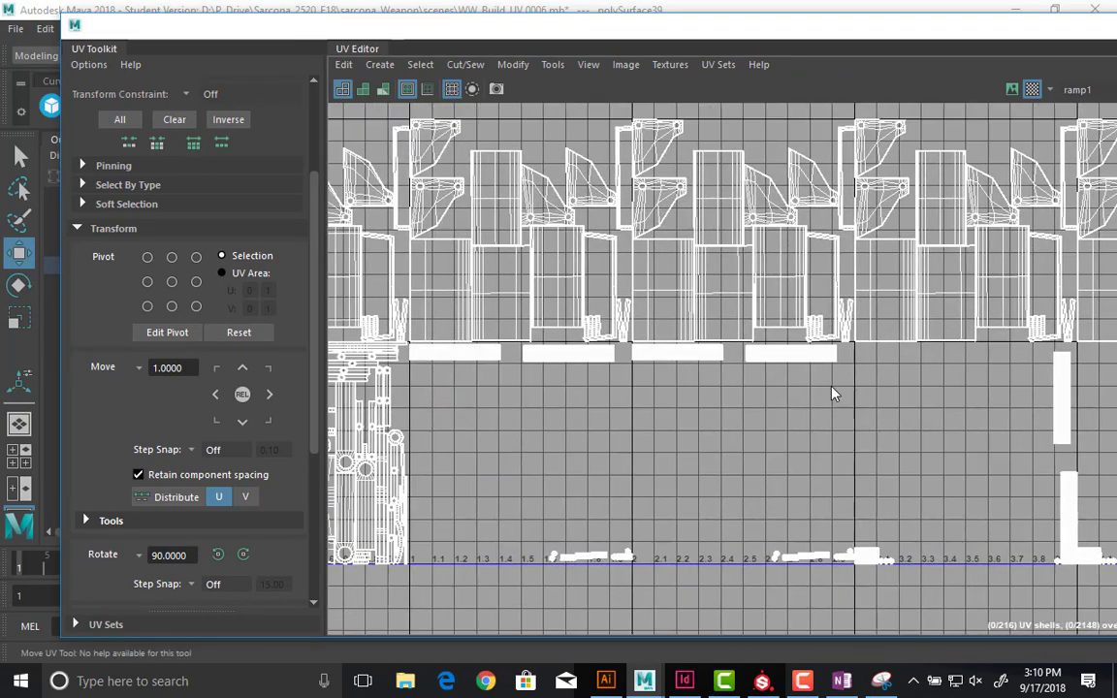
# - Select one of the thin bar shells just below the bucket tiles and locate its faces on the wheel model
pyautogui.moveTo(838, 389); pyautogui.dragTo(775, 361, button='right')
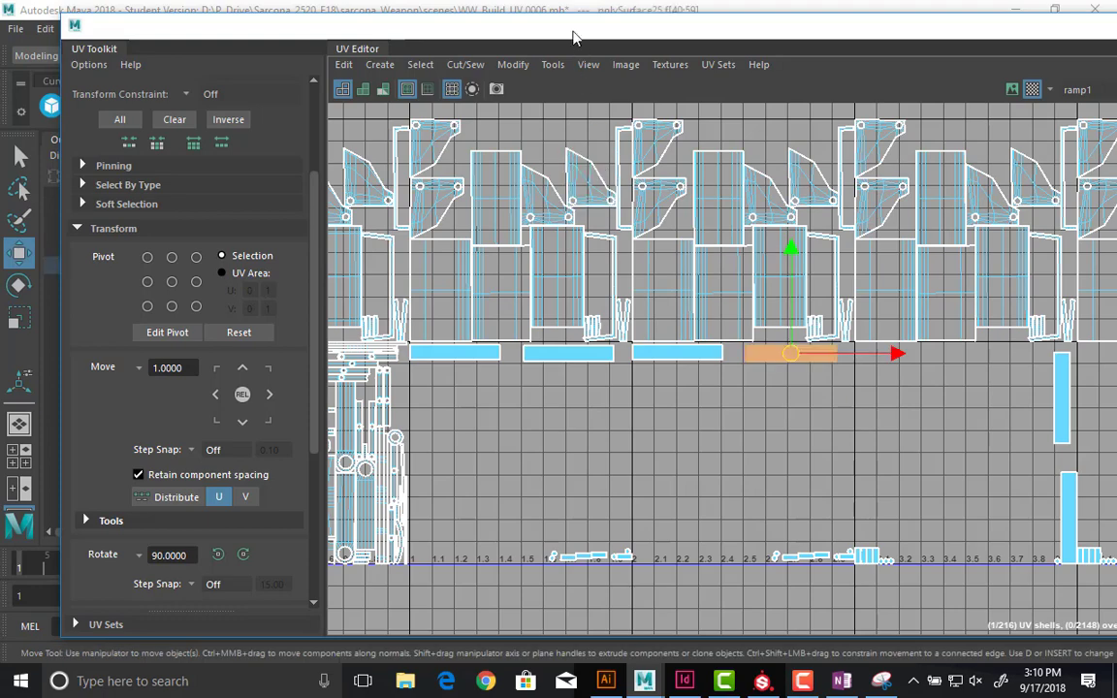
pyautogui.moveTo(573, 35); pyautogui.dragTo(1116, 155)
pyautogui.press('f')
pyautogui.keyDown('alt'); pyautogui.moveTo(503, 356); pyautogui.dragTo(281, 322, button='right'); pyautogui.keyUp('alt')
pyautogui.keyDown('alt'); pyautogui.moveTo(296, 351); pyautogui.dragTo(769, 191); pyautogui.keyUp('alt')
pyautogui.press('4')
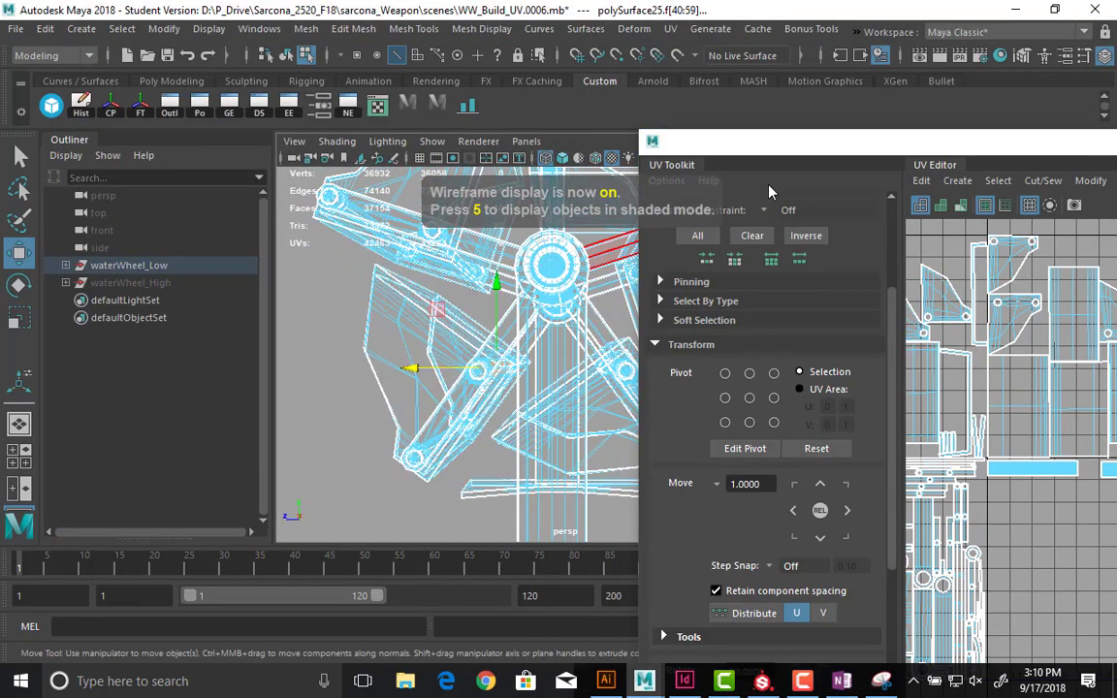
pyautogui.keyDown('alt'); pyautogui.moveTo(490, 306); pyautogui.dragTo(624, 321); pyautogui.keyUp('alt')
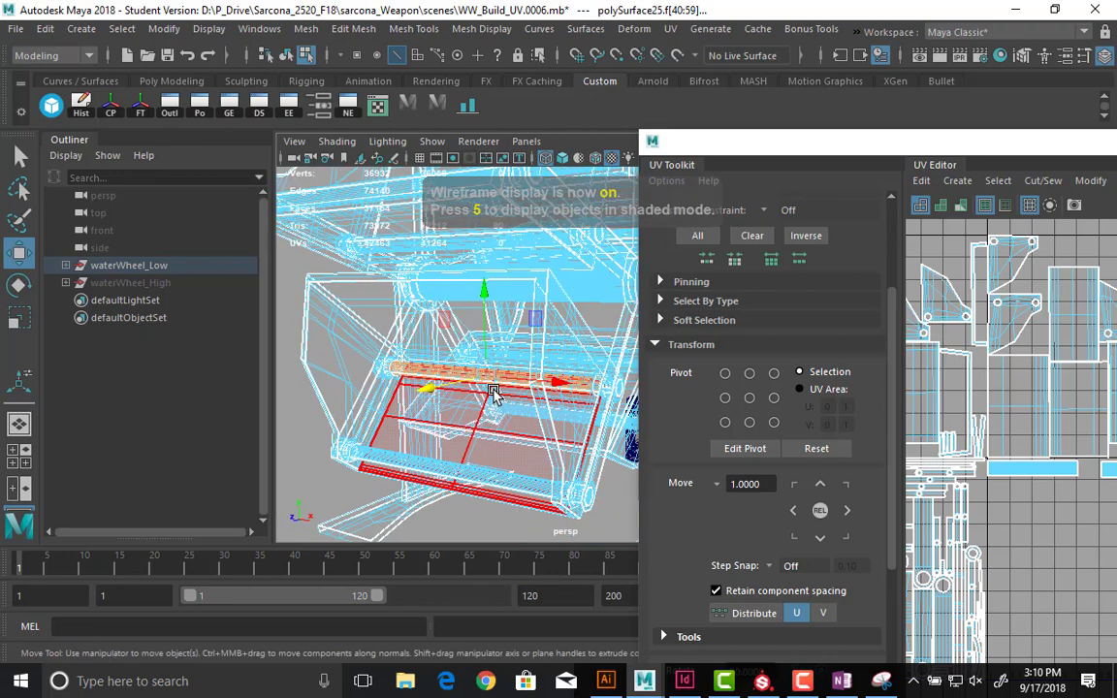
pyautogui.press('5')
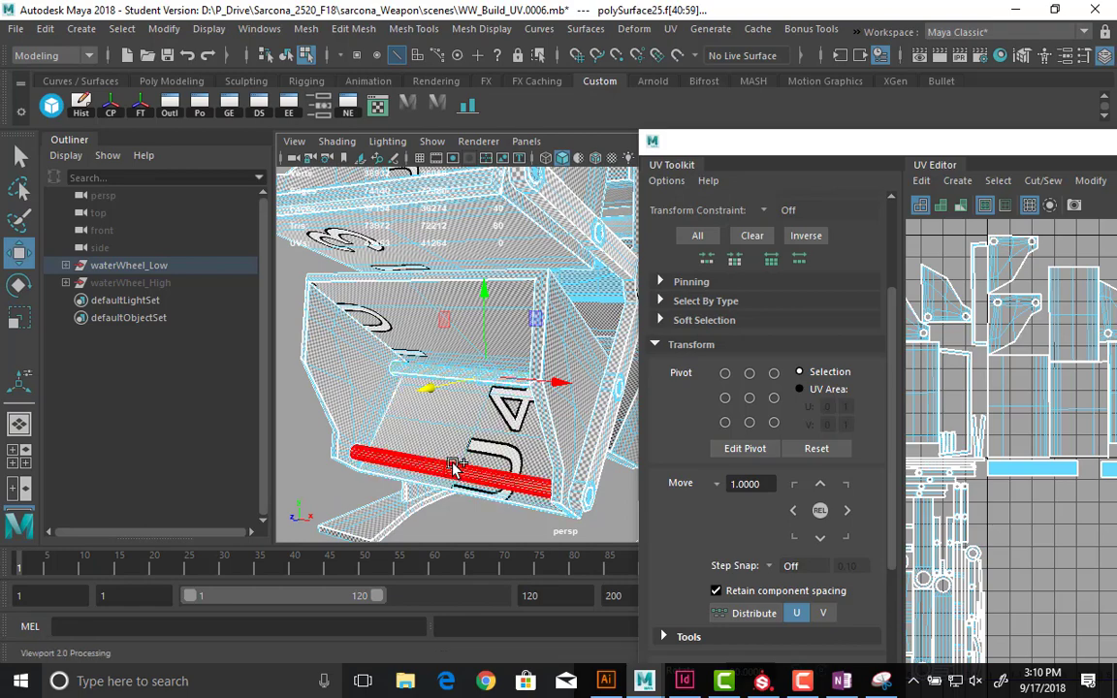
# - Select the lower-left bucket and its two crossbars together in object mode
pyautogui.click(373, 412)
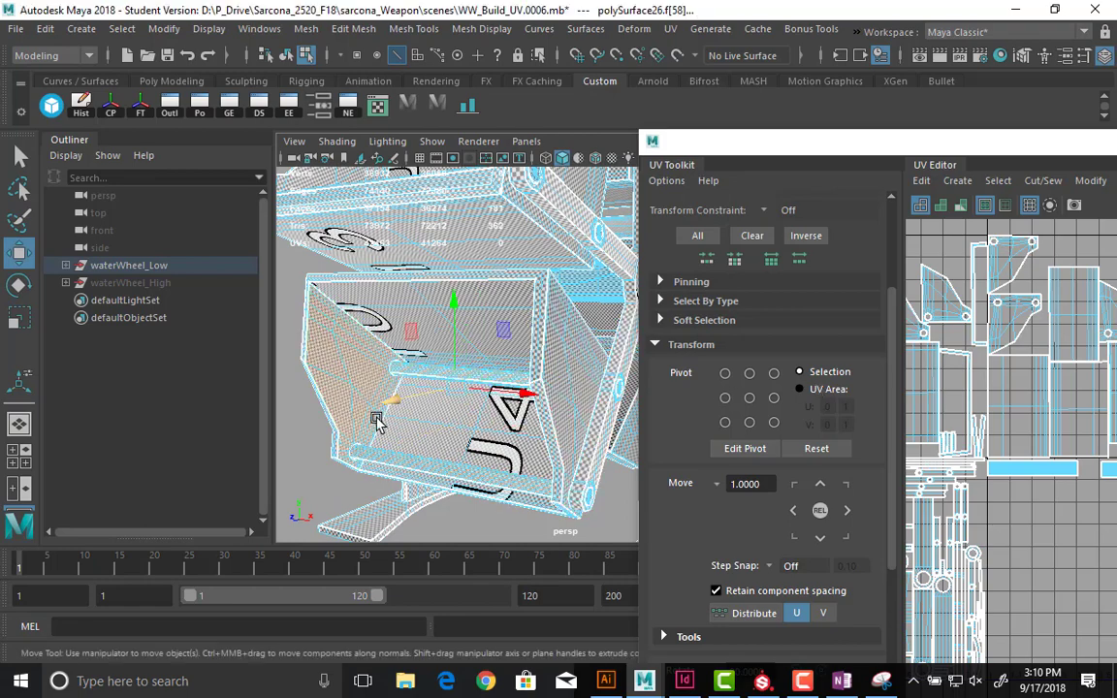
pyautogui.moveTo(340, 417); pyautogui.dragTo(330, 361, button='right')
pyautogui.moveTo(413, 388); pyautogui.dragTo(437, 364, button='right')
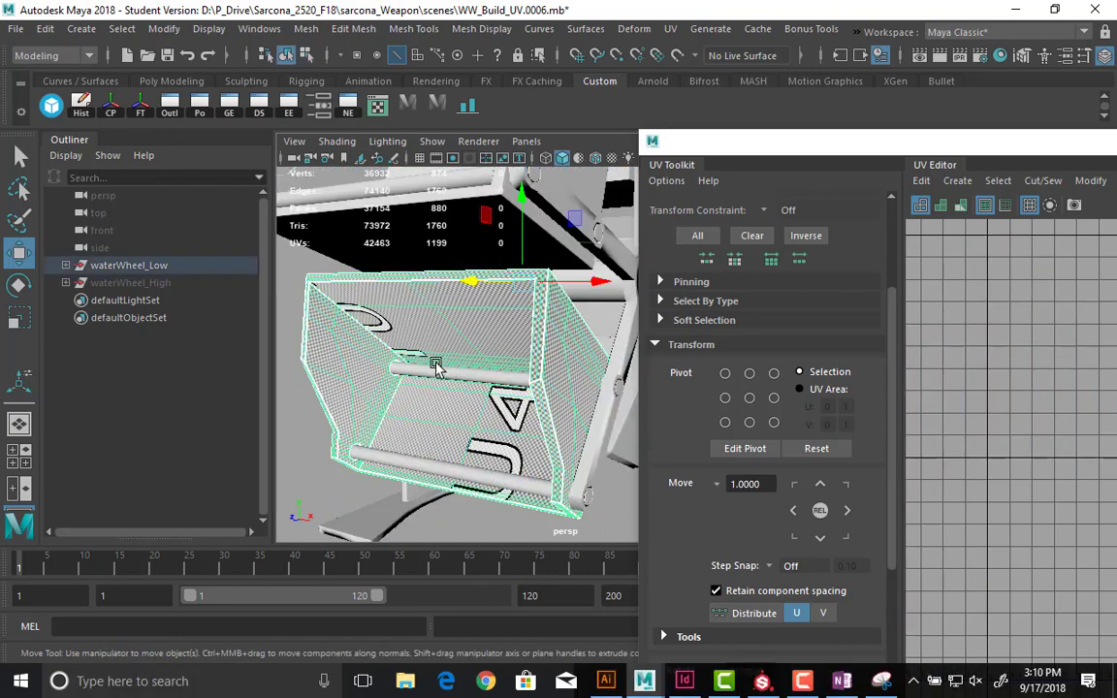
pyautogui.click(436, 366)
pyautogui.keyDown('shift'); pyautogui.click(418, 432); pyautogui.keyUp('shift')
pyautogui.keyDown('shift'); pyautogui.click(422, 463); pyautogui.keyUp('shift')
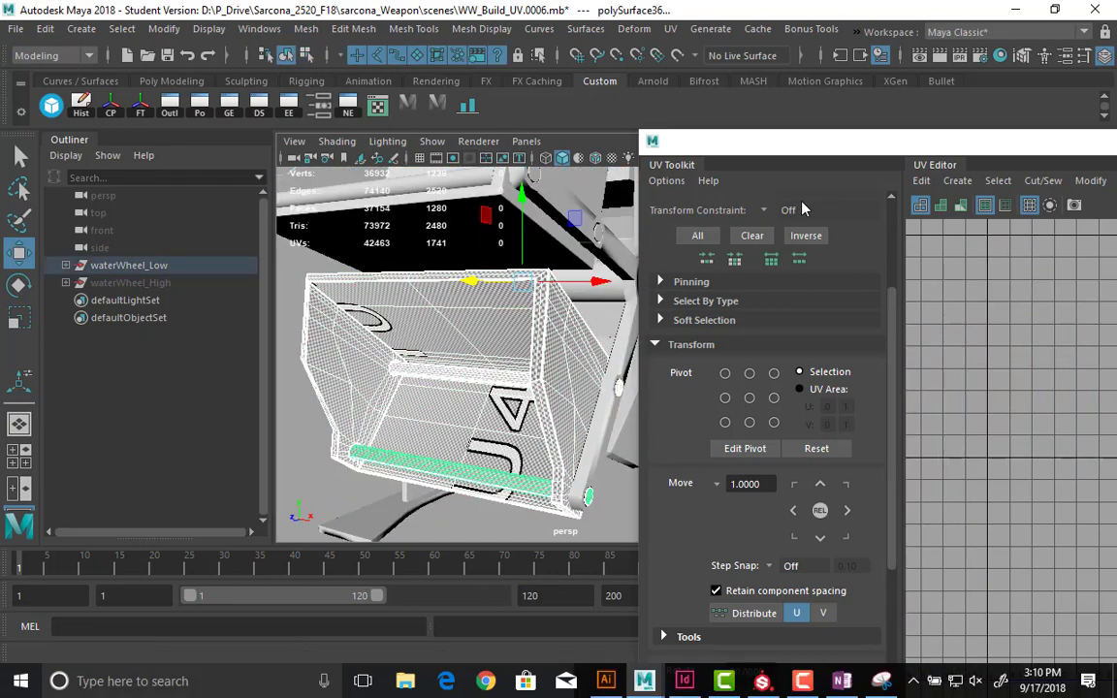
# - Select all faces of the bucket and its two crossbars and lay out their UV shells together in the first tile
pyautogui.moveTo(803, 148); pyautogui.dragTo(396, 115)
pyautogui.scroll(-6, 801, 313)
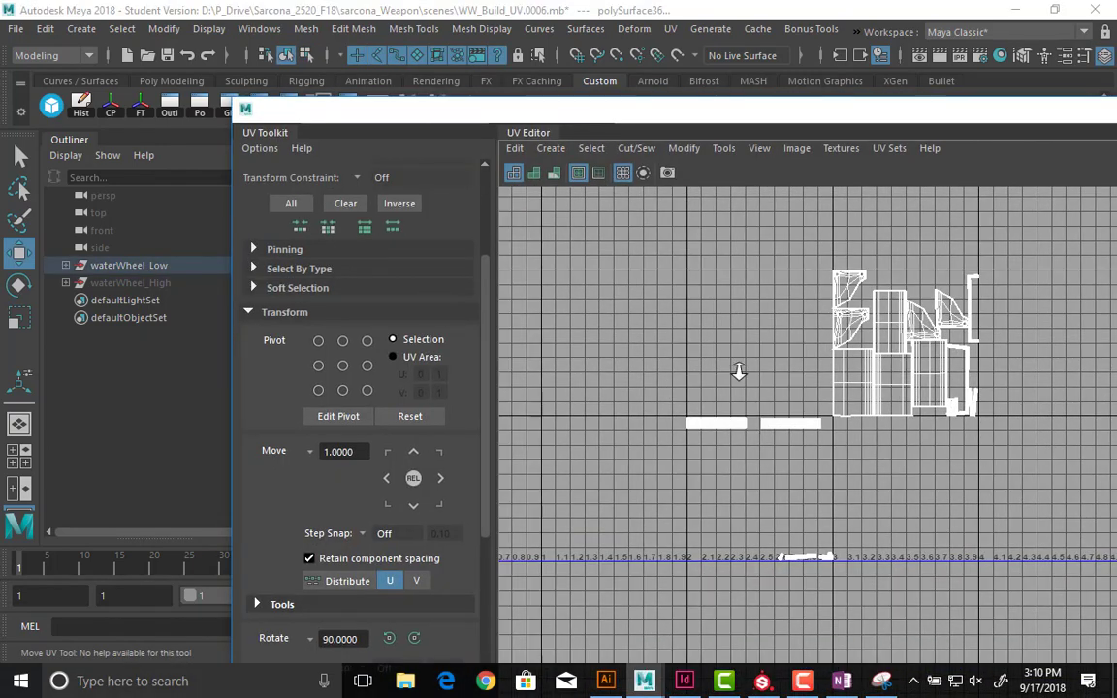
pyautogui.press('F11')
pyautogui.moveTo(700, 238); pyautogui.dragTo(1098, 565)
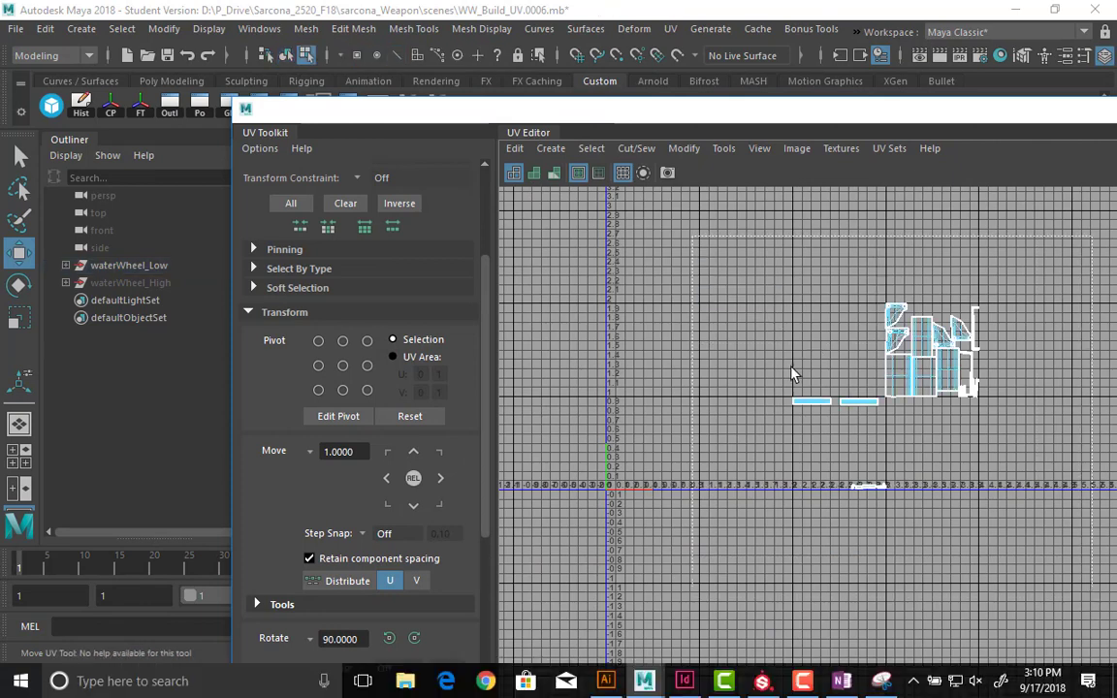
pyautogui.keyDown('shift'); pyautogui.moveTo(595, 214); pyautogui.dragTo(491, 197, button='right'); pyautogui.keyUp('shift')
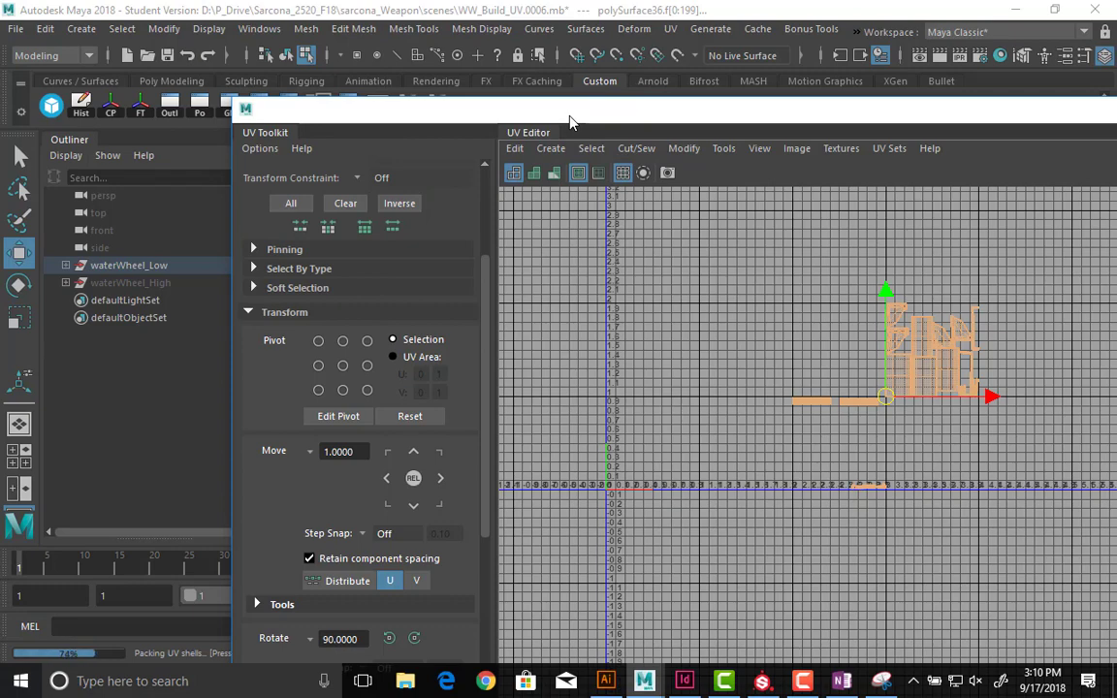
# - Move the repacked bucket and crossbar shells one tile up and three tiles right
pyautogui.moveTo(570, 116); pyautogui.dragTo(367, 87)
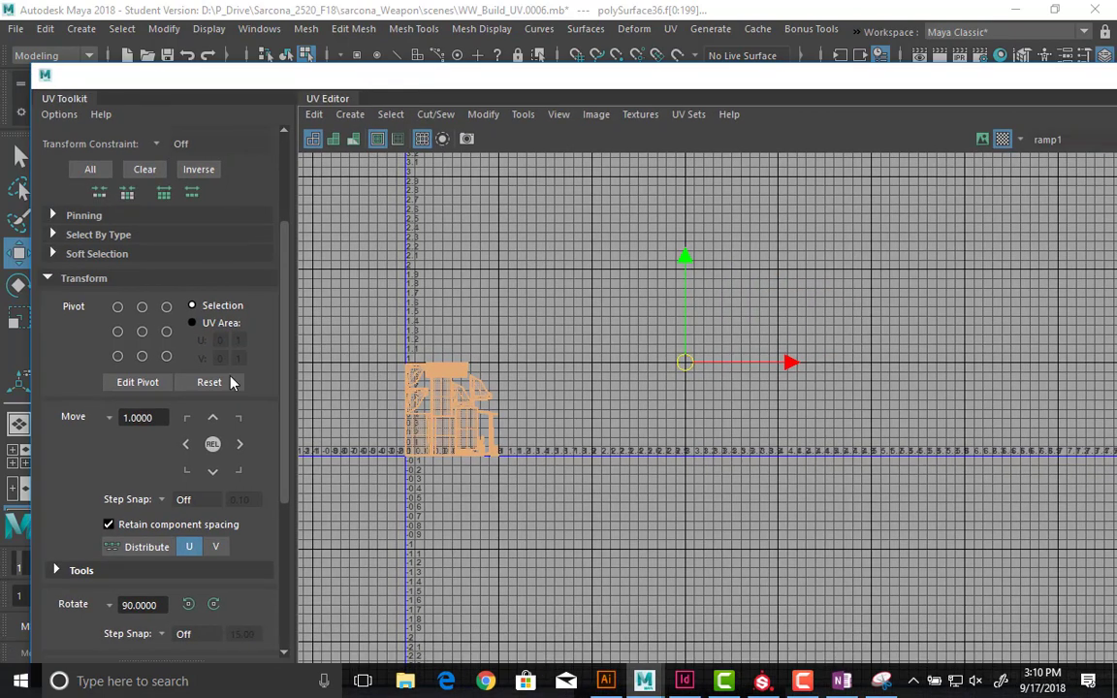
pyautogui.click(212, 418)
pyautogui.click(239, 444)
pyautogui.click(240, 444)
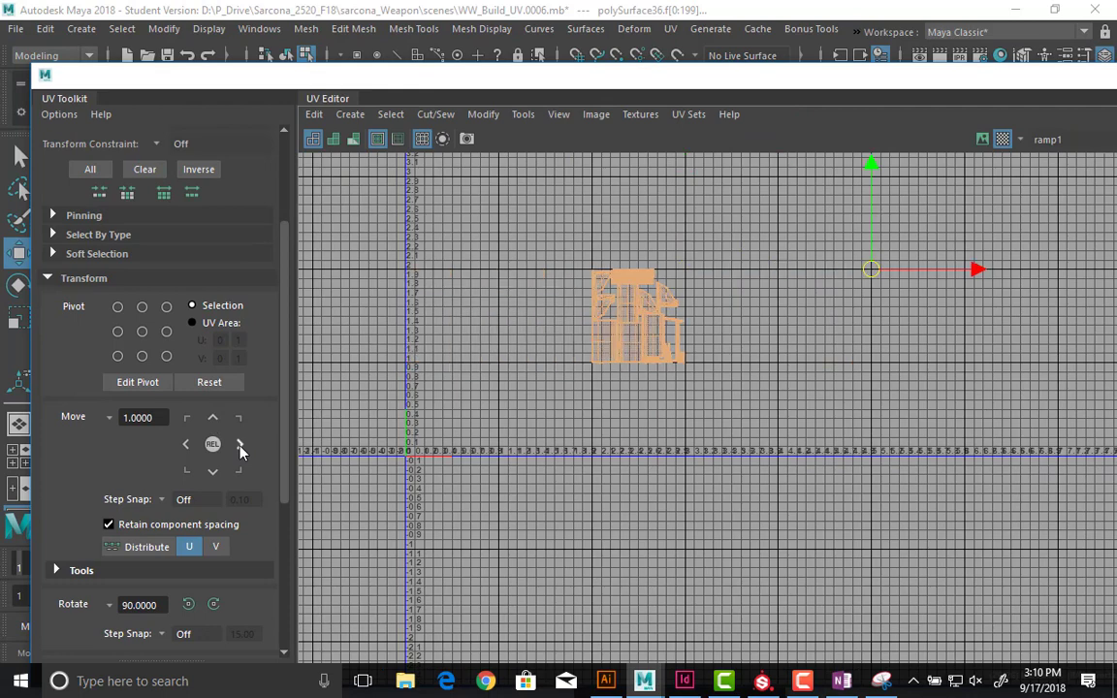
pyautogui.click(239, 444)
pyautogui.scroll(5, 756, 321)
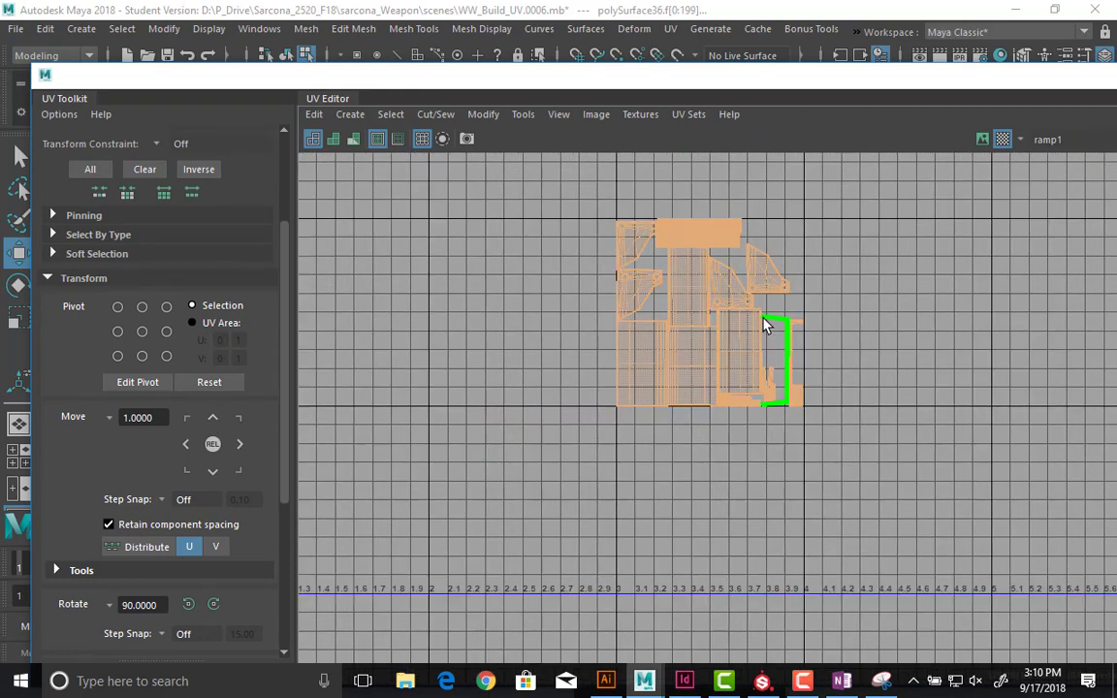
pyautogui.scroll(-4, 688, 287)
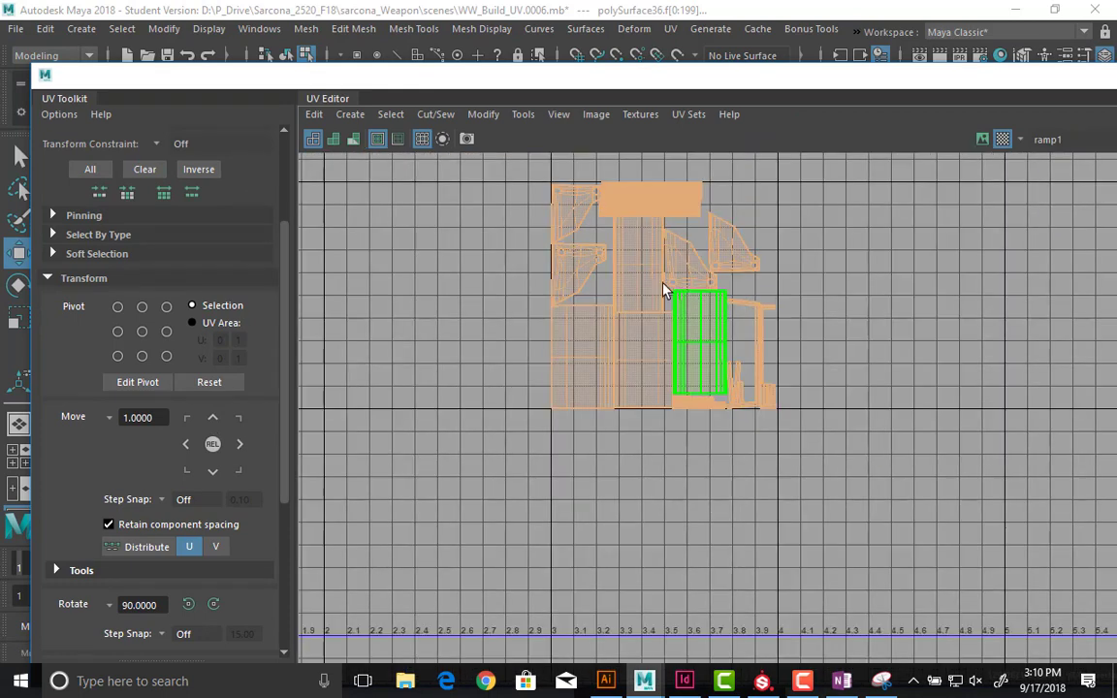
# - Reopen the recent scene WW_Build_UV.0006.mb without saving the changes, and accept the student version notice
pyautogui.doubleClick(45, 77)
pyautogui.click(18, 29)
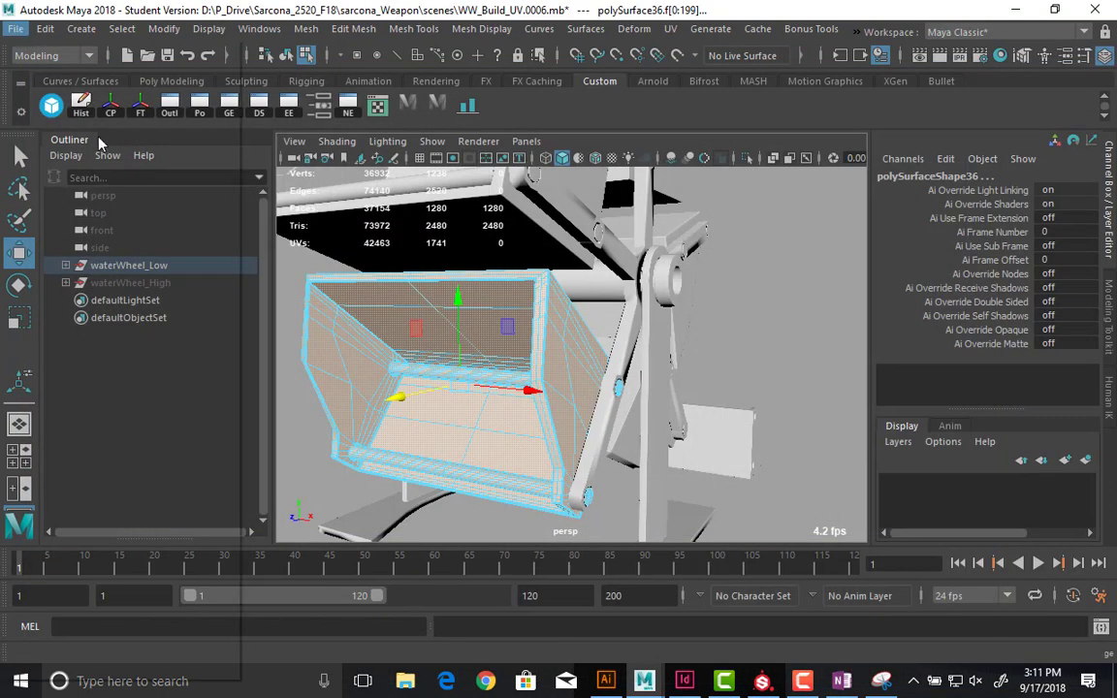
pyautogui.moveTo(187, 617)
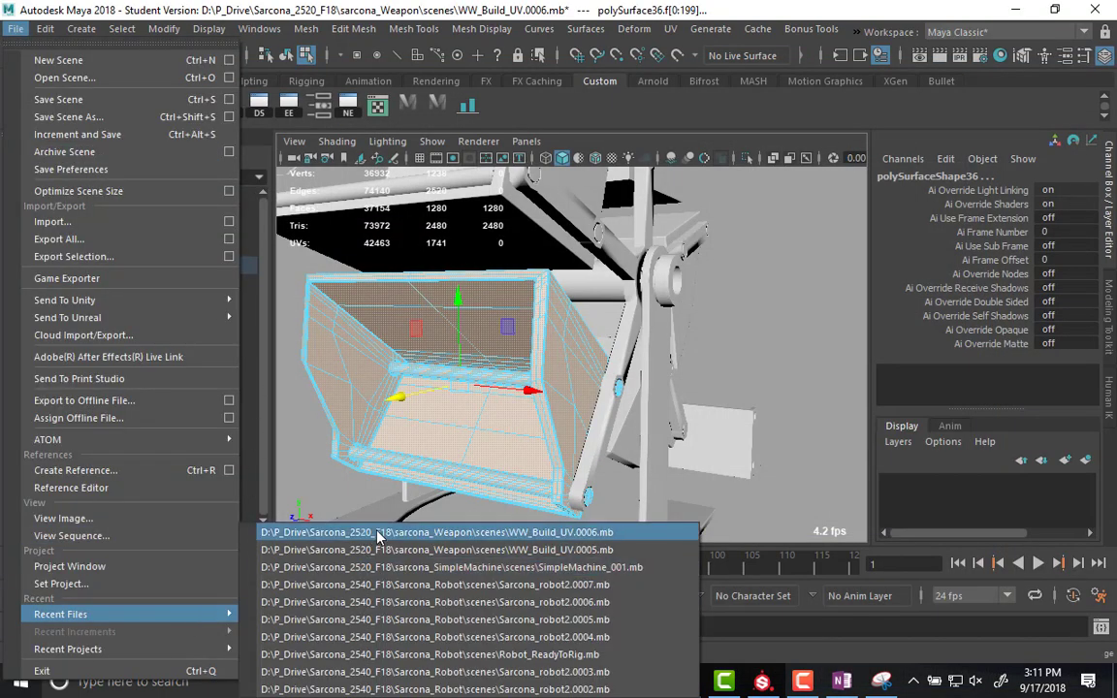
pyautogui.click(339, 533)
pyautogui.click(565, 351)
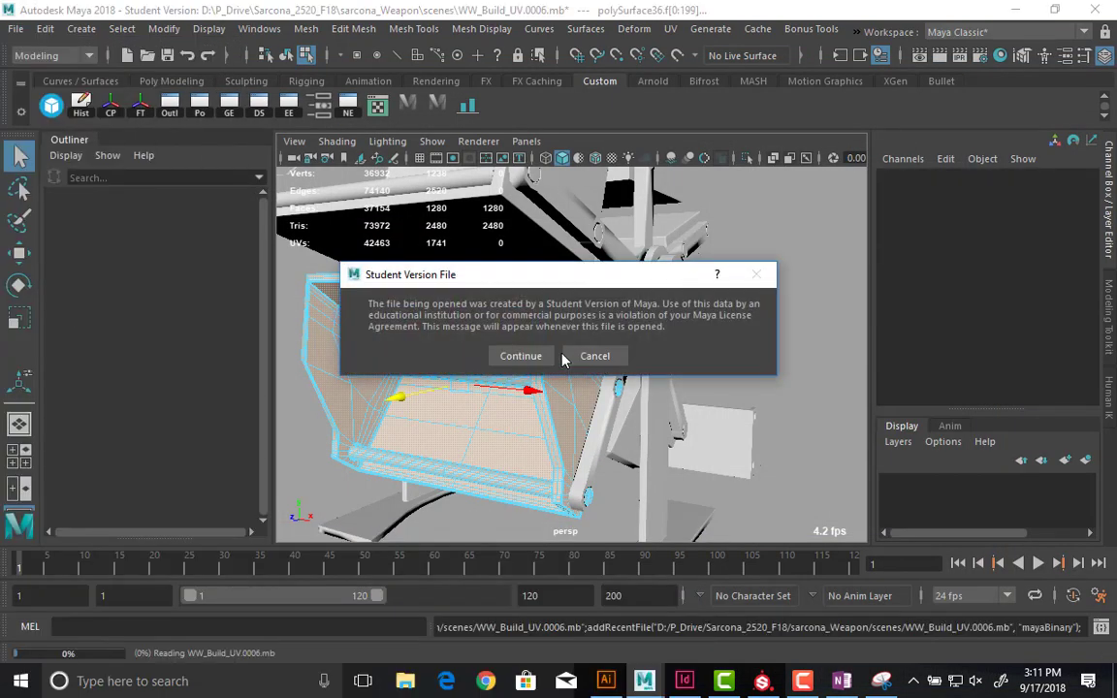
pyautogui.press('Return')
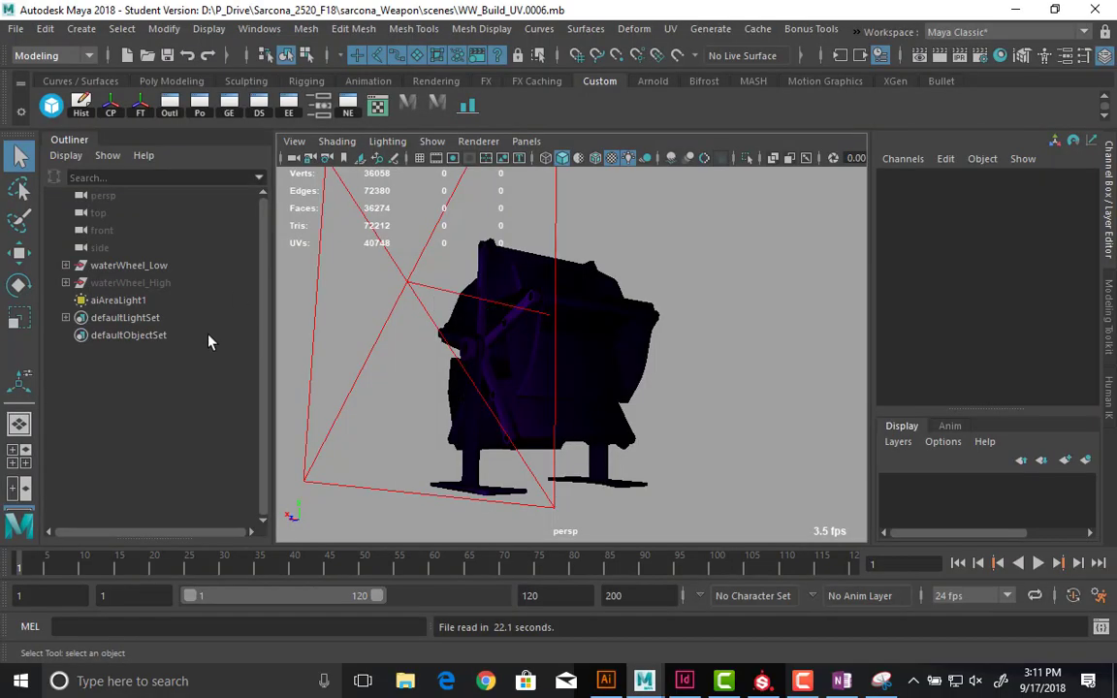
# - Select the waterWheel_Low group and open its UVs in the UV Editor
pyautogui.click(152, 268)
pyautogui.keyDown('alt'); pyautogui.moveTo(631, 273); pyautogui.dragTo(436, 280); pyautogui.keyUp('alt')
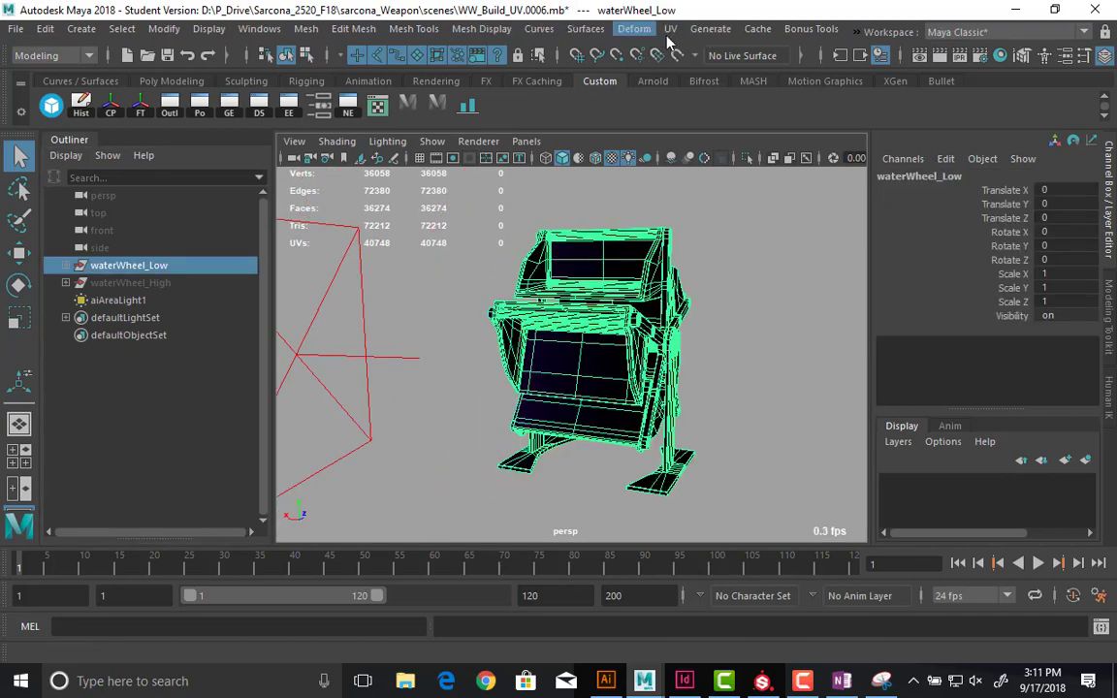
pyautogui.click(670, 28)
pyautogui.click(711, 60)
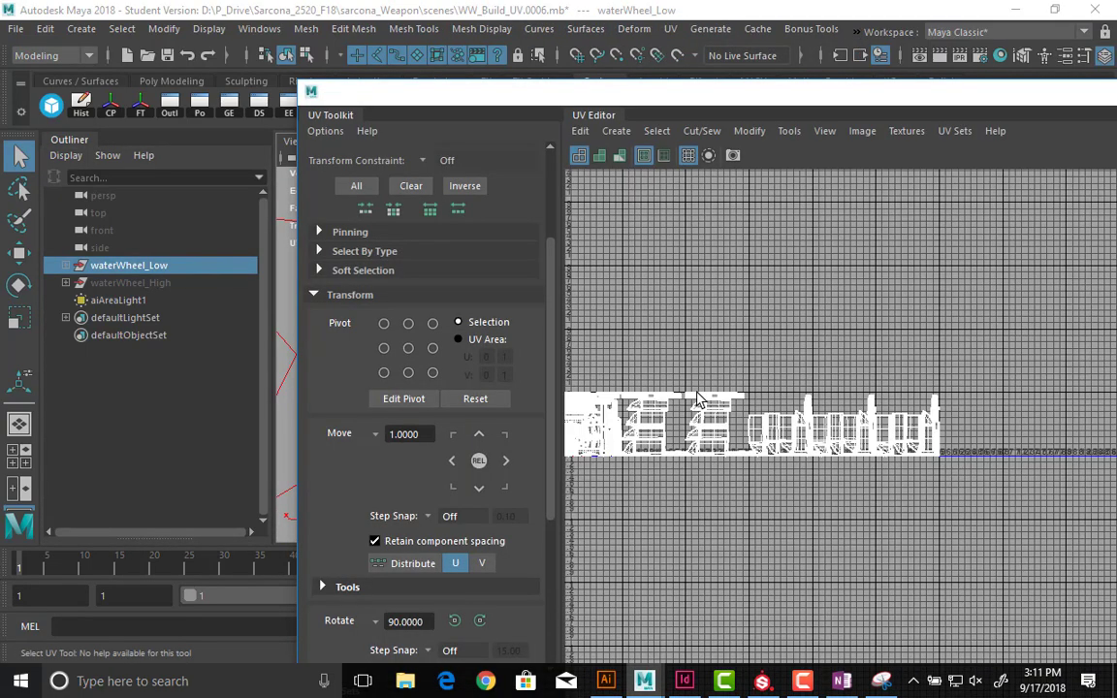
# - Examine the complete UV layout of waterWheel_Low across its row of tiles and the empty space around it
pyautogui.keyDown('alt'); pyautogui.moveTo(935, 385); pyautogui.dragTo(1019, 361, button='middle'); pyautogui.keyUp('alt')
pyautogui.moveTo(638, 102); pyautogui.dragTo(356, 59)
pyautogui.scroll(-1, 652, 278)
pyautogui.keyDown('alt'); pyautogui.moveTo(616, 301); pyautogui.dragTo(696, 317, button='middle'); pyautogui.keyUp('alt')
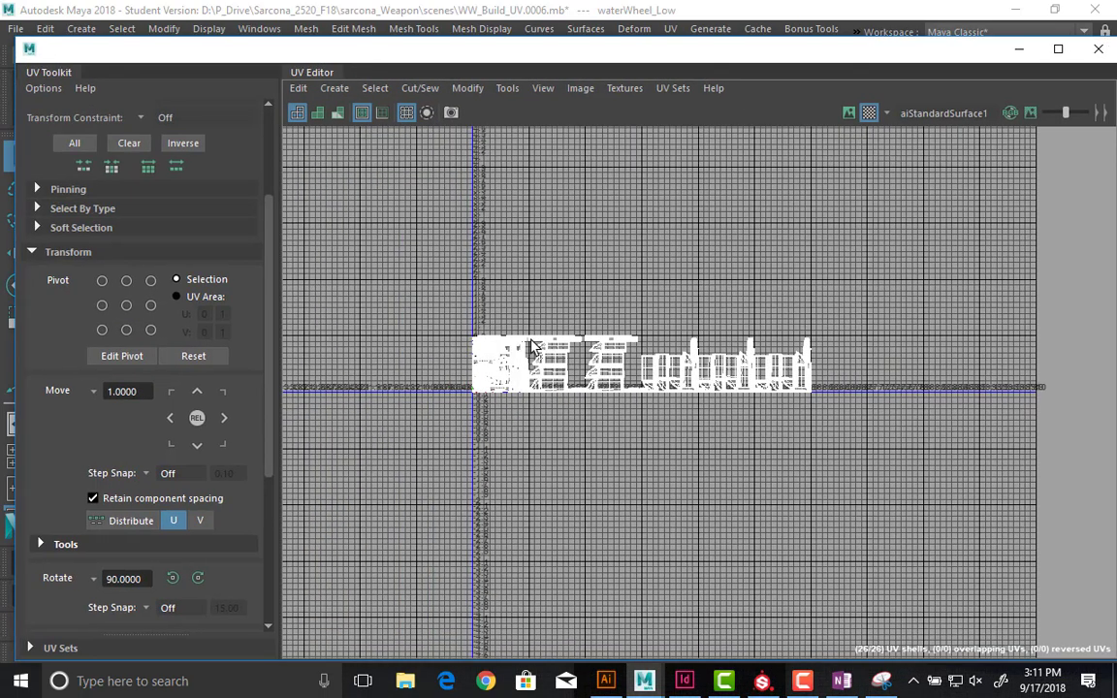
pyautogui.keyDown('alt'); pyautogui.moveTo(534, 344); pyautogui.dragTo(542, 568, button='middle'); pyautogui.keyUp('alt')
pyautogui.keyDown('alt'); pyautogui.moveTo(563, 205); pyautogui.dragTo(558, 97, button='middle'); pyautogui.keyUp('alt')
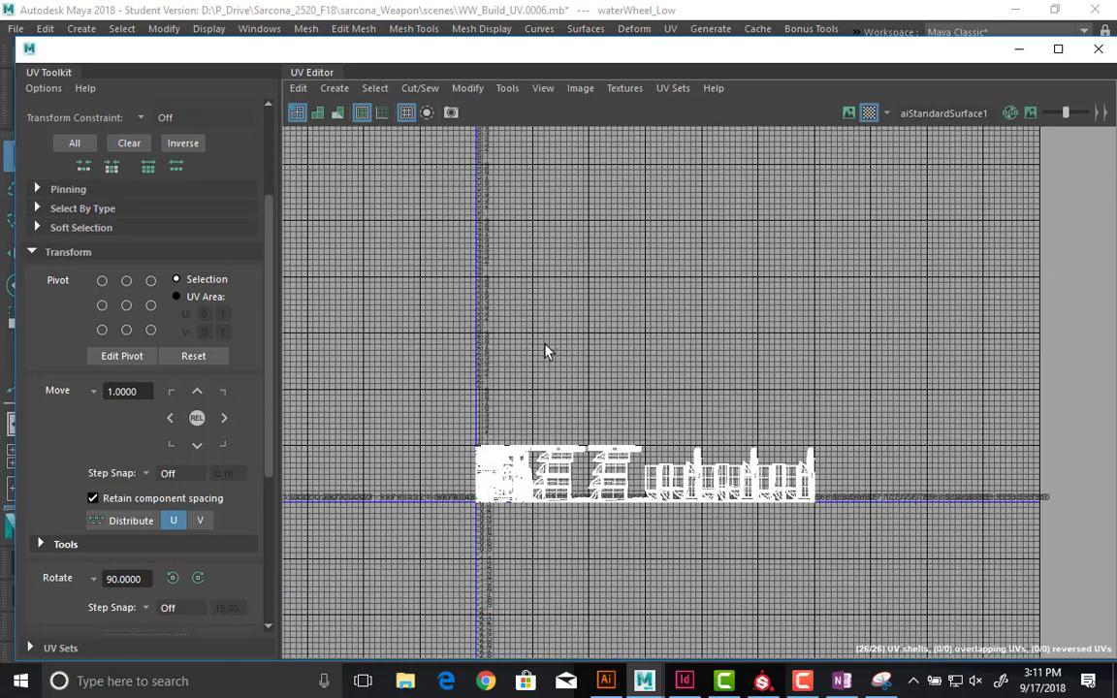
pyautogui.scroll(3, 551, 416)
pyautogui.keyDown('alt'); pyautogui.moveTo(550, 382); pyautogui.dragTo(538, 247, button='middle'); pyautogui.keyUp('alt')
pyautogui.keyDown('alt'); pyautogui.moveTo(827, 356); pyautogui.dragTo(724, 421, button='middle'); pyautogui.keyUp('alt')
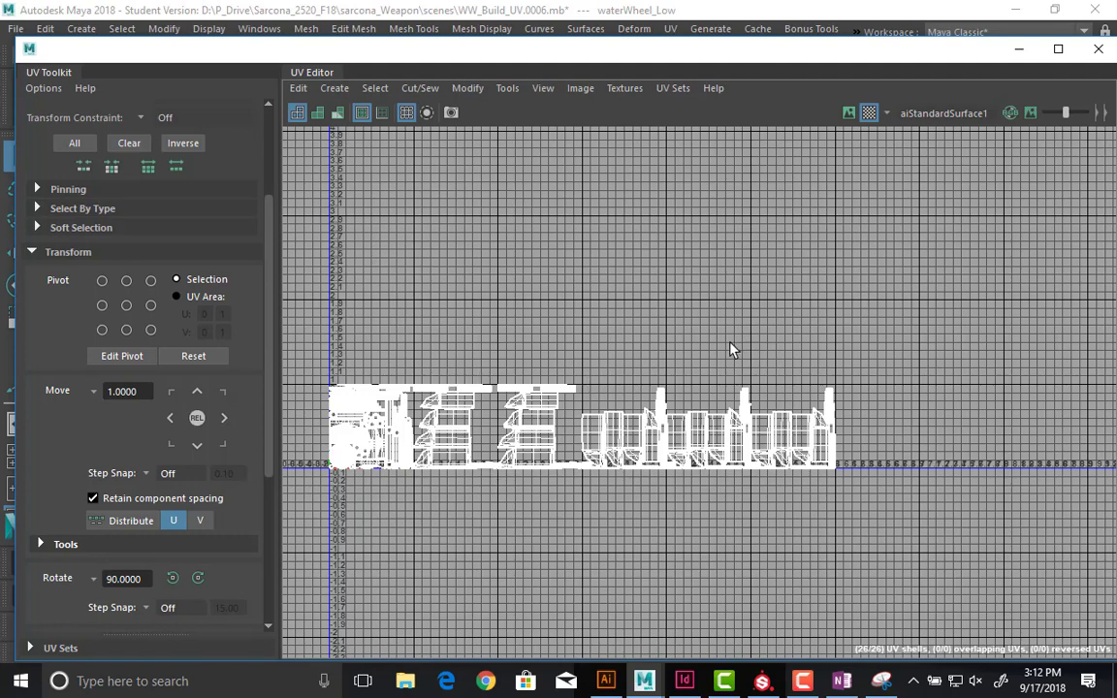
pyautogui.scroll(-3, 722, 345)
pyautogui.scroll(-2, 558, 342)
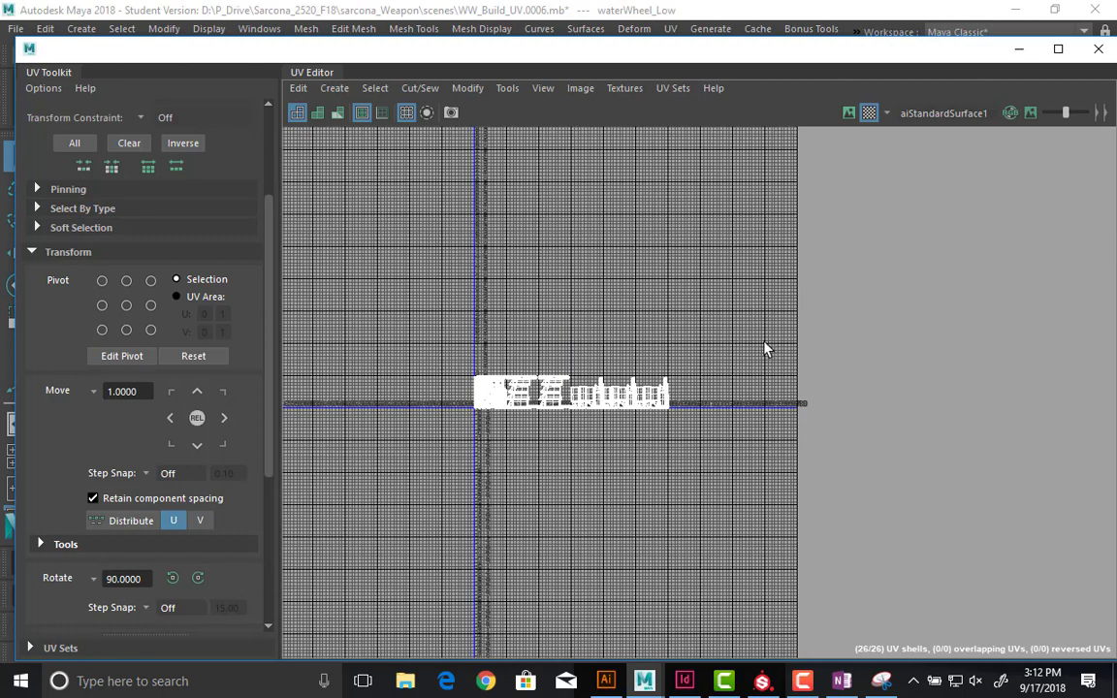
# - Inspect the row of UV tiles more closely and close the UV Editor
pyautogui.scroll(2, 722, 354)
pyautogui.keyDown('alt'); pyautogui.moveTo(408, 437); pyautogui.dragTo(647, 446, button='middle'); pyautogui.keyUp('alt')
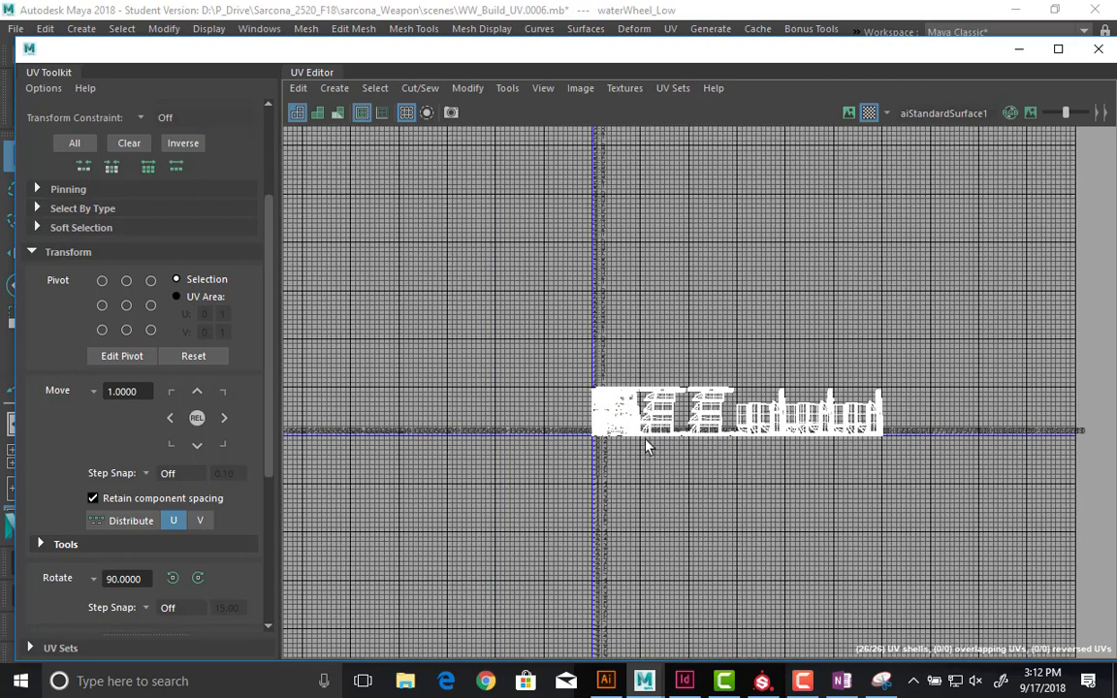
pyautogui.scroll(2, 634, 452)
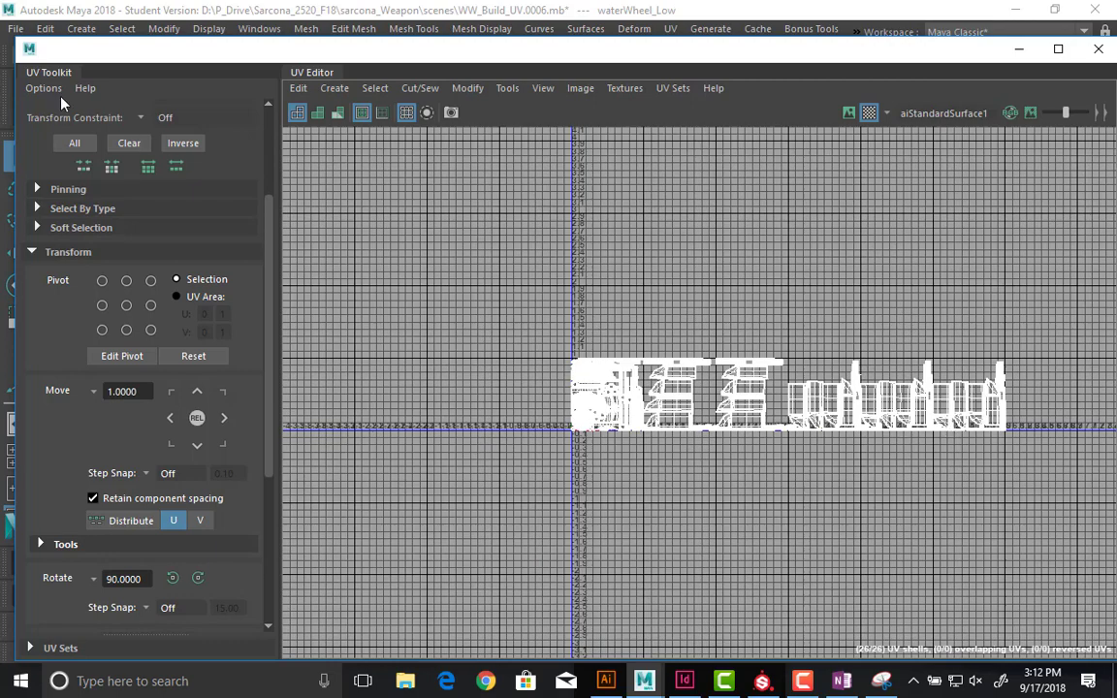
pyautogui.doubleClick(30, 53)
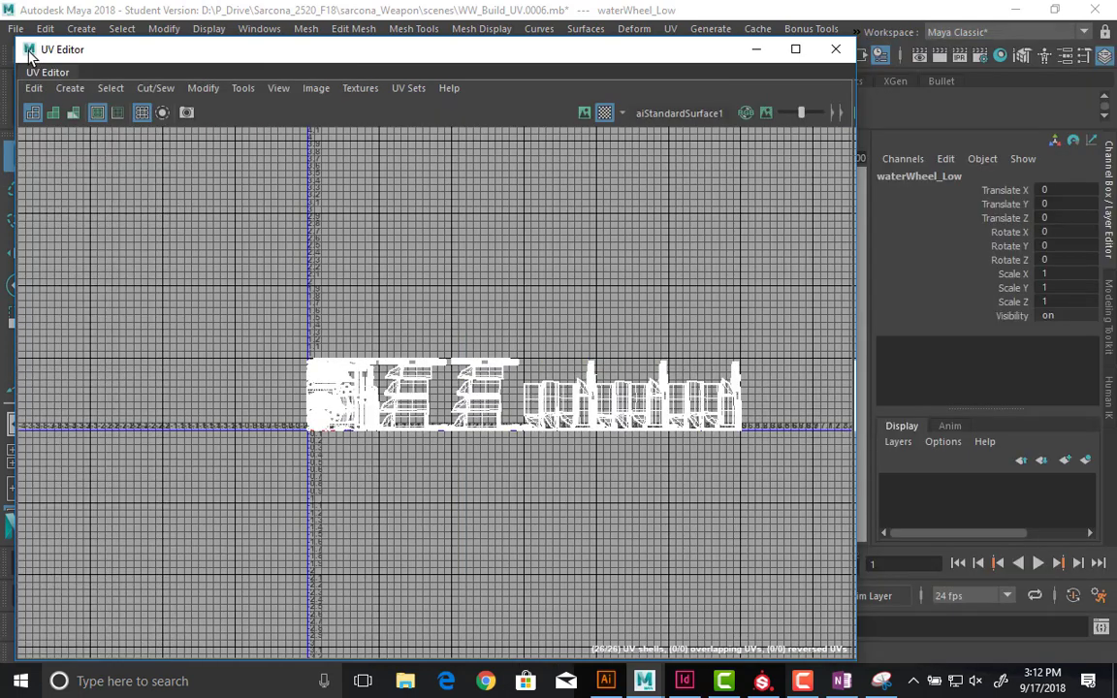
# - Select all the bucket meshes around the water wheel
pyautogui.keyDown('alt'); pyautogui.moveTo(493, 325); pyautogui.dragTo(614, 379); pyautogui.keyUp('alt')
pyautogui.keyDown('alt'); pyautogui.moveTo(614, 379); pyautogui.dragTo(758, 386, button='right'); pyautogui.keyUp('alt')
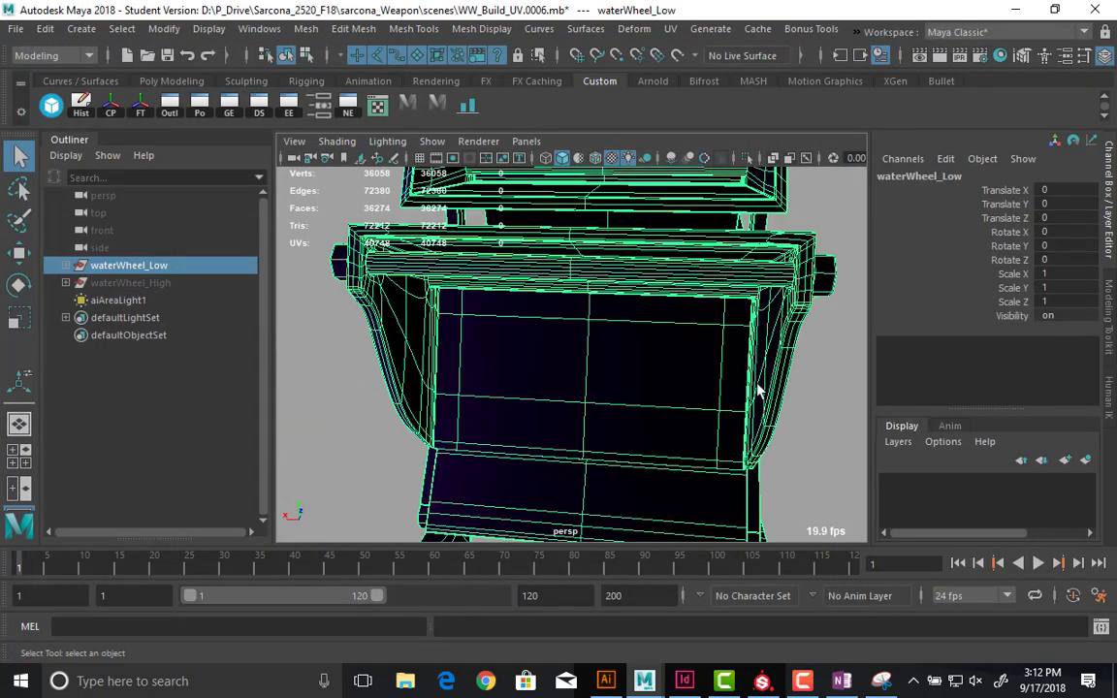
pyautogui.click(597, 396)
pyautogui.keyDown('shift'); pyautogui.click(594, 491); pyautogui.keyUp('shift')
pyautogui.keyDown('alt'); pyautogui.moveTo(593, 490); pyautogui.dragTo(562, 280); pyautogui.keyUp('alt')
pyautogui.press('f')
pyautogui.click(562, 281)
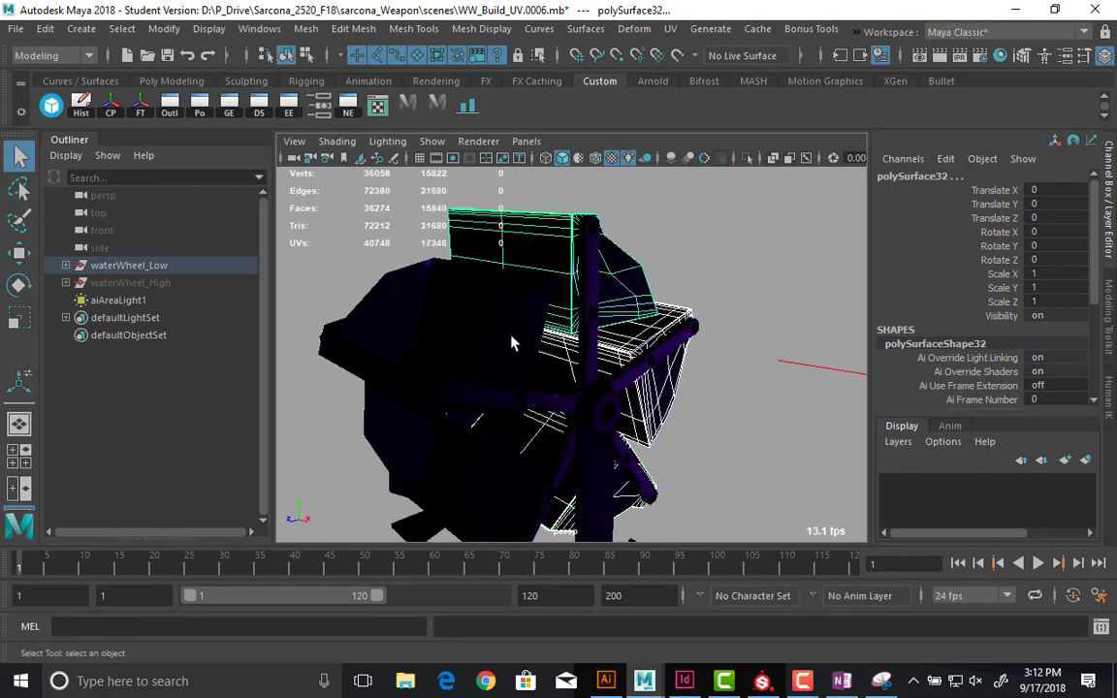
pyautogui.keyDown('shift'); pyautogui.click(511, 335); pyautogui.keyUp('shift')
pyautogui.keyDown('shift'); pyautogui.click(512, 484); pyautogui.keyUp('shift')
pyautogui.keyDown('alt'); pyautogui.moveTo(575, 435); pyautogui.dragTo(601, 282, button='middle'); pyautogui.keyUp('alt')
pyautogui.keyDown('alt'); pyautogui.moveTo(601, 282); pyautogui.dragTo(543, 291); pyautogui.keyUp('alt')
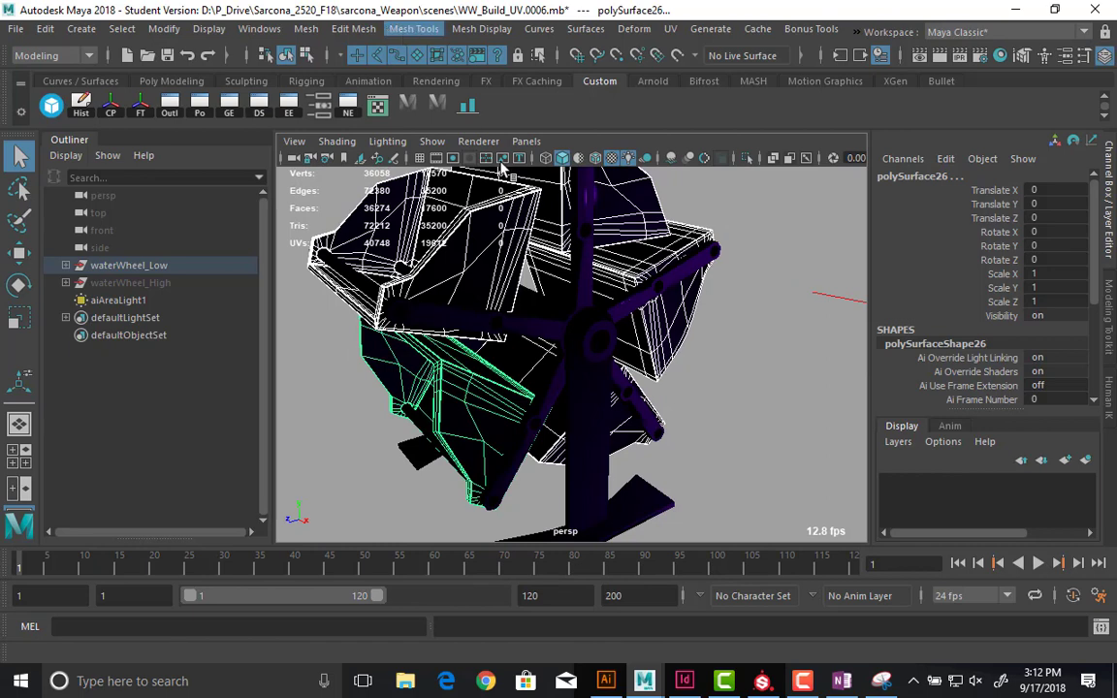
# - Show the model in plain shaded display and apply green vertex color to the selected buckets, replacing the existing color
pyautogui.press('5')
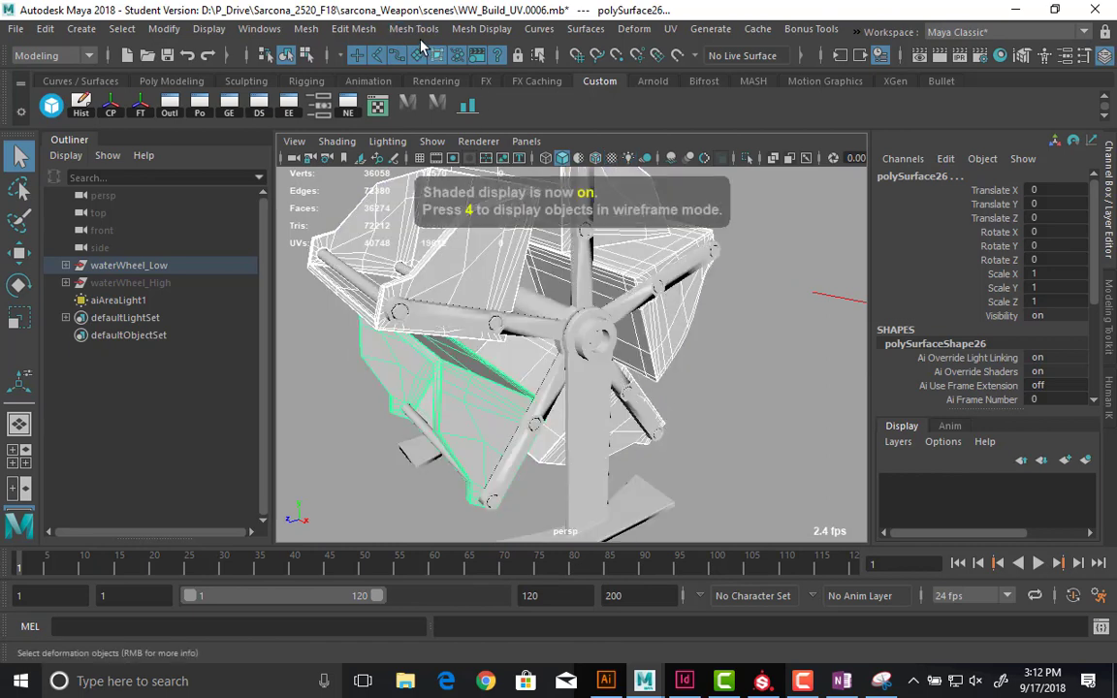
pyautogui.click(479, 28)
pyautogui.click(606, 268)
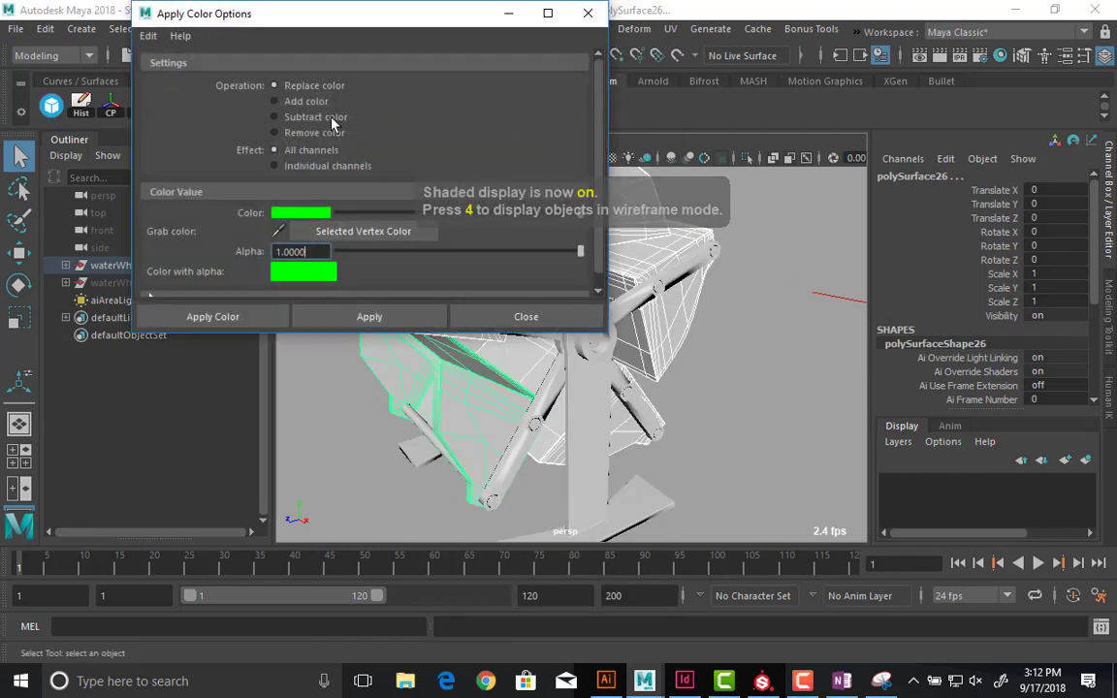
pyautogui.click(221, 318)
pyautogui.keyDown('alt'); pyautogui.moveTo(694, 398); pyautogui.dragTo(704, 448); pyautogui.keyUp('alt')
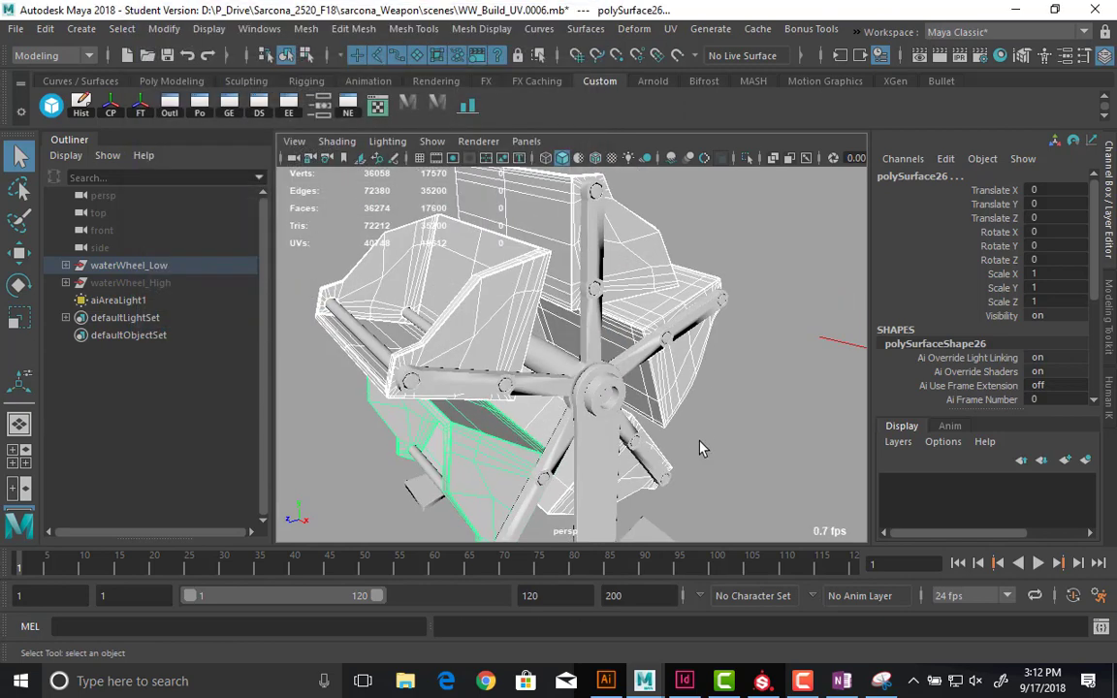
# - Turn on textured display and assign the lambert1 material to all the water wheel meshes
pyautogui.press('6')
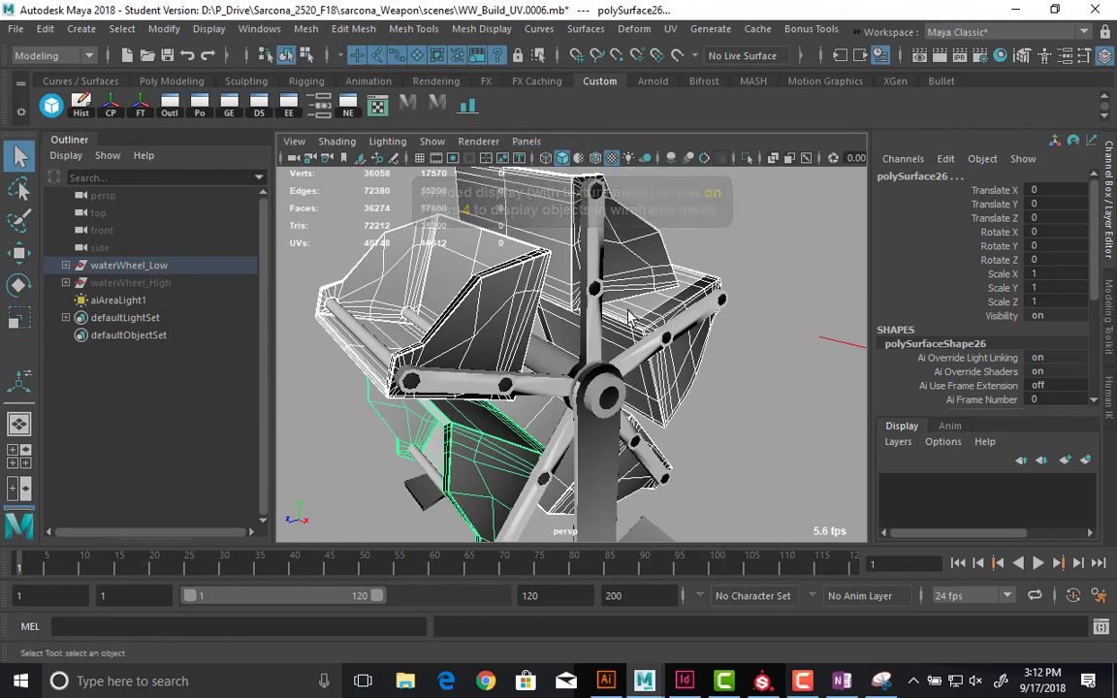
pyautogui.keyDown('alt'); pyautogui.moveTo(563, 278); pyautogui.dragTo(437, 284, button='right'); pyautogui.keyUp('alt')
pyautogui.moveTo(415, 222); pyautogui.dragTo(673, 537)
pyautogui.press('space')
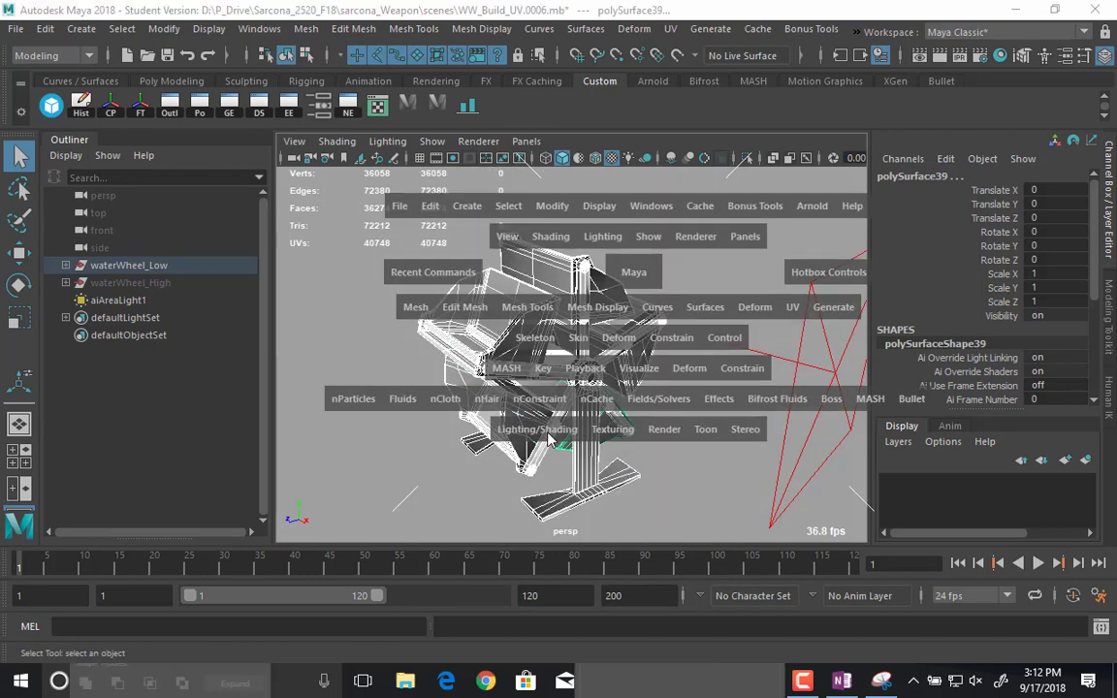
pyautogui.click(545, 429)
pyautogui.moveTo(665, 203)
pyautogui.click(807, 256)
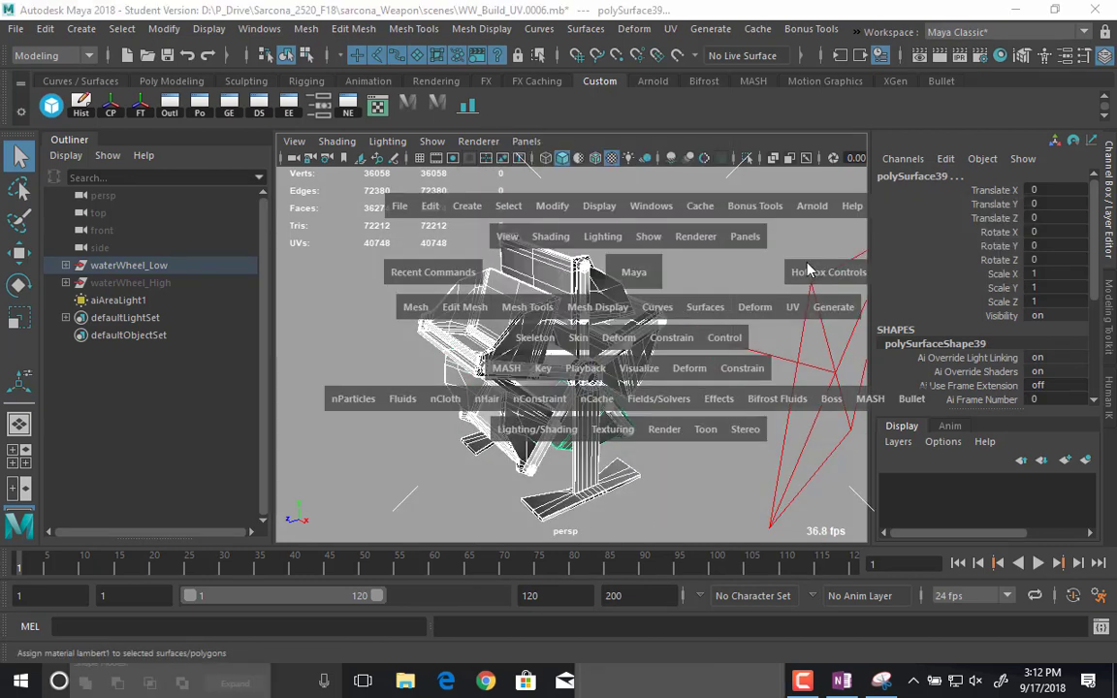
pyautogui.click(724, 258)
pyautogui.keyDown('alt'); pyautogui.moveTo(724, 258); pyautogui.dragTo(599, 306); pyautogui.keyUp('alt')
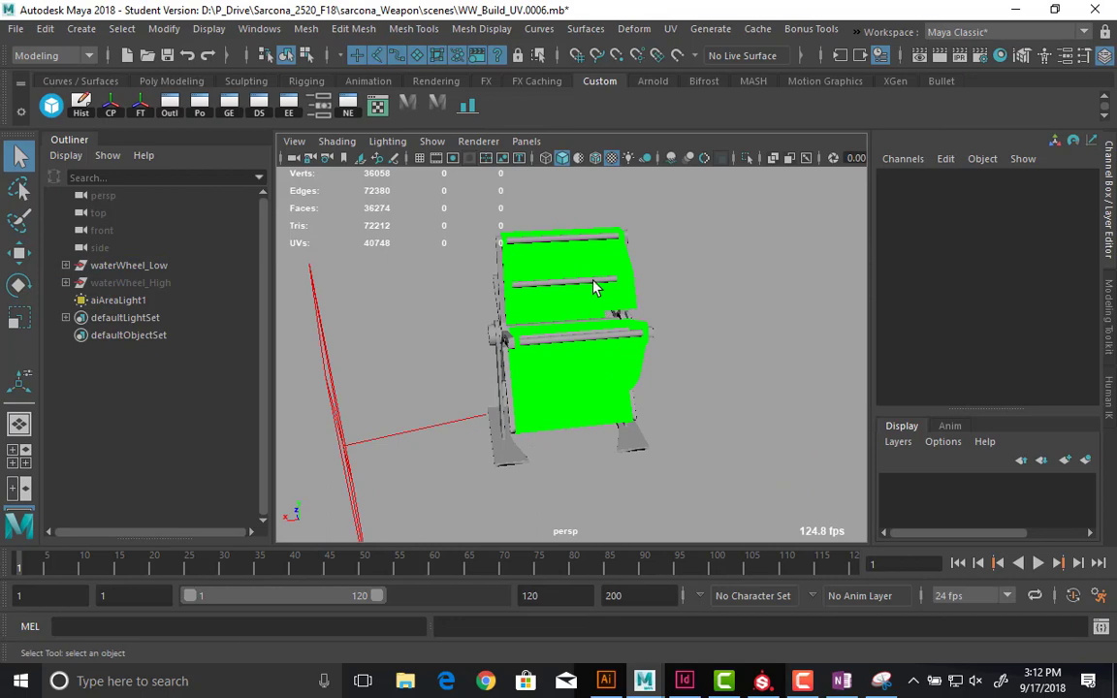
# - Select all the crossbars that run across the buckets around the wheel
pyautogui.click(595, 284)
pyautogui.keyDown('shift'); pyautogui.click(573, 238); pyautogui.keyUp('shift')
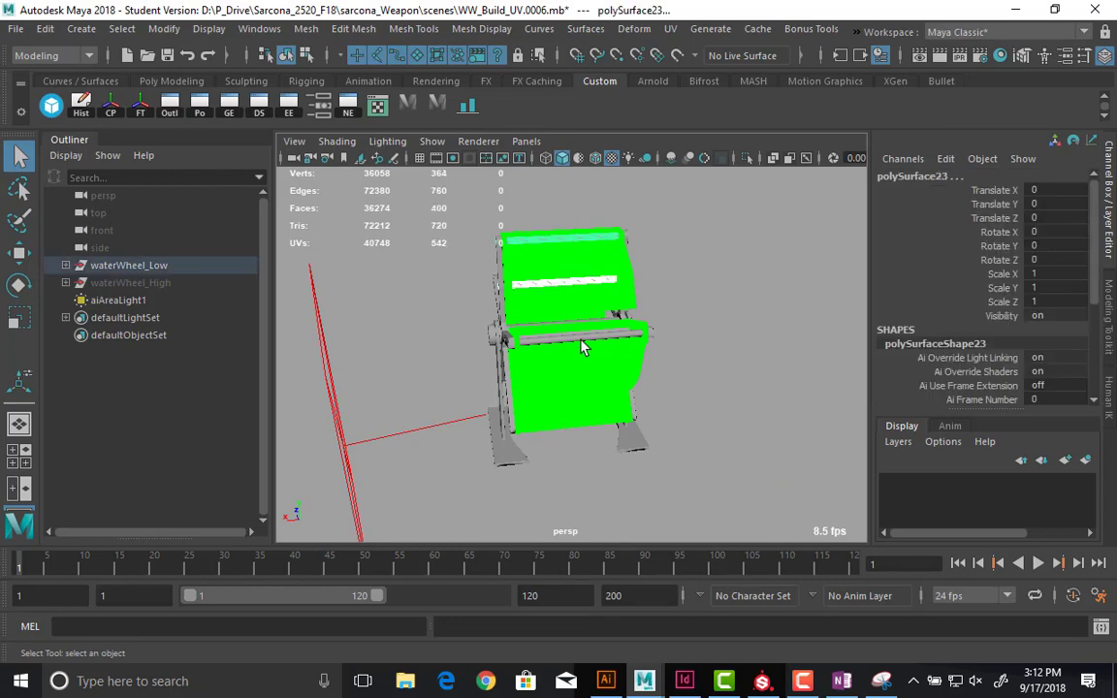
pyautogui.keyDown('shift'); pyautogui.click(582, 340); pyautogui.keyUp('shift')
pyautogui.keyDown('alt'); pyautogui.moveTo(581, 340); pyautogui.dragTo(489, 291); pyautogui.keyUp('alt')
pyautogui.keyDown('alt'); pyautogui.moveTo(490, 291); pyautogui.dragTo(736, 308, button='right'); pyautogui.keyUp('alt')
pyautogui.keyDown('shift'); pyautogui.click(633, 283); pyautogui.keyUp('shift')
pyautogui.keyDown('alt'); pyautogui.moveTo(582, 291); pyautogui.dragTo(521, 304); pyautogui.keyUp('alt')
pyautogui.keyDown('shift'); pyautogui.click(519, 374); pyautogui.keyUp('shift')
pyautogui.keyDown('alt'); pyautogui.moveTo(519, 373); pyautogui.dragTo(675, 432); pyautogui.keyUp('alt')
pyautogui.keyDown('shift'); pyautogui.click(676, 432); pyautogui.keyUp('shift')
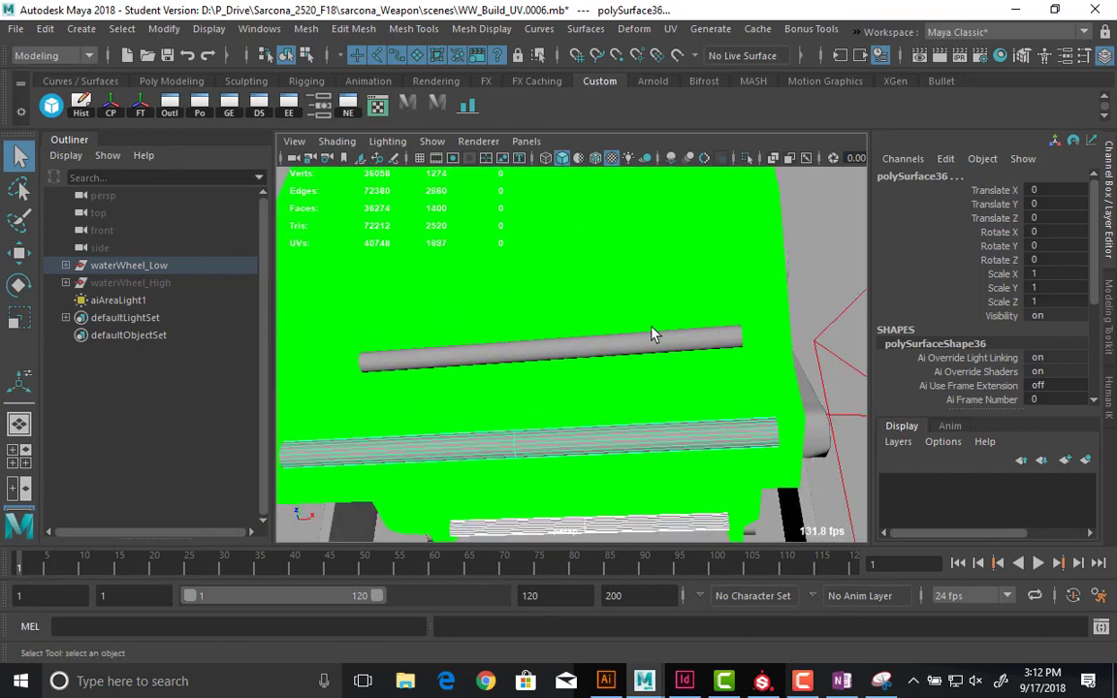
pyautogui.keyDown('shift'); pyautogui.click(651, 334); pyautogui.keyUp('shift')
pyautogui.keyDown('alt'); pyautogui.moveTo(656, 341); pyautogui.dragTo(388, 291); pyautogui.keyUp('alt')
pyautogui.keyDown('shift'); pyautogui.click(593, 462); pyautogui.keyUp('shift')
pyautogui.keyDown('shift'); pyautogui.click(598, 534); pyautogui.keyUp('shift')
# - Apply blue vertex color to the selected crossbars, replacing the existing color
pyautogui.click(481, 29)
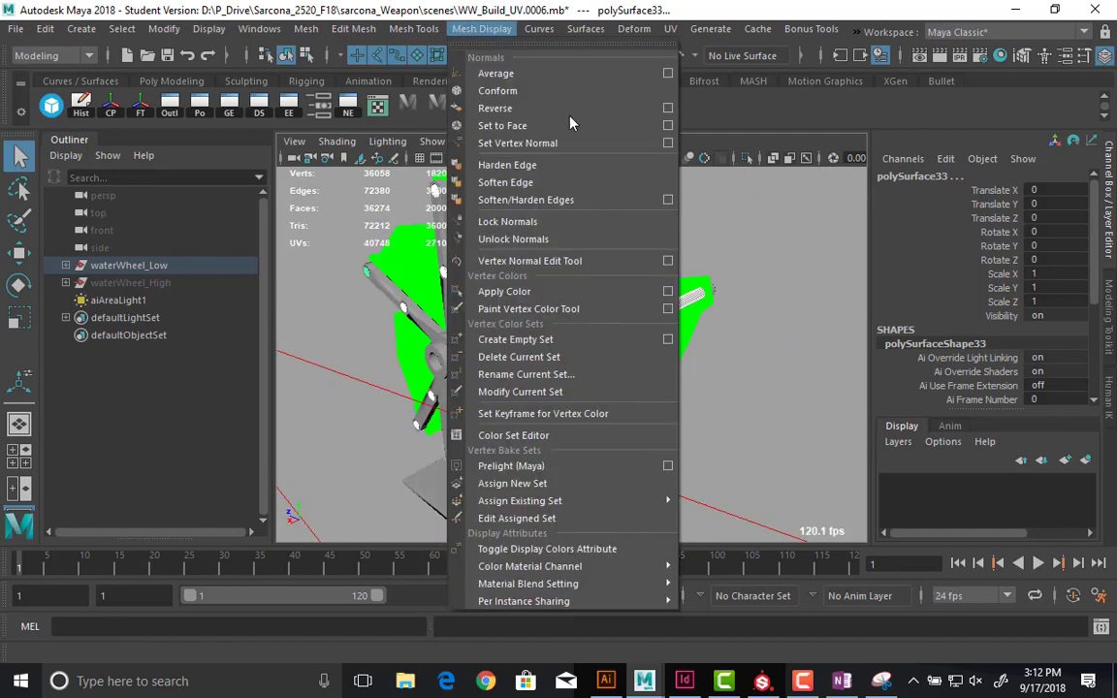
pyautogui.click(667, 291)
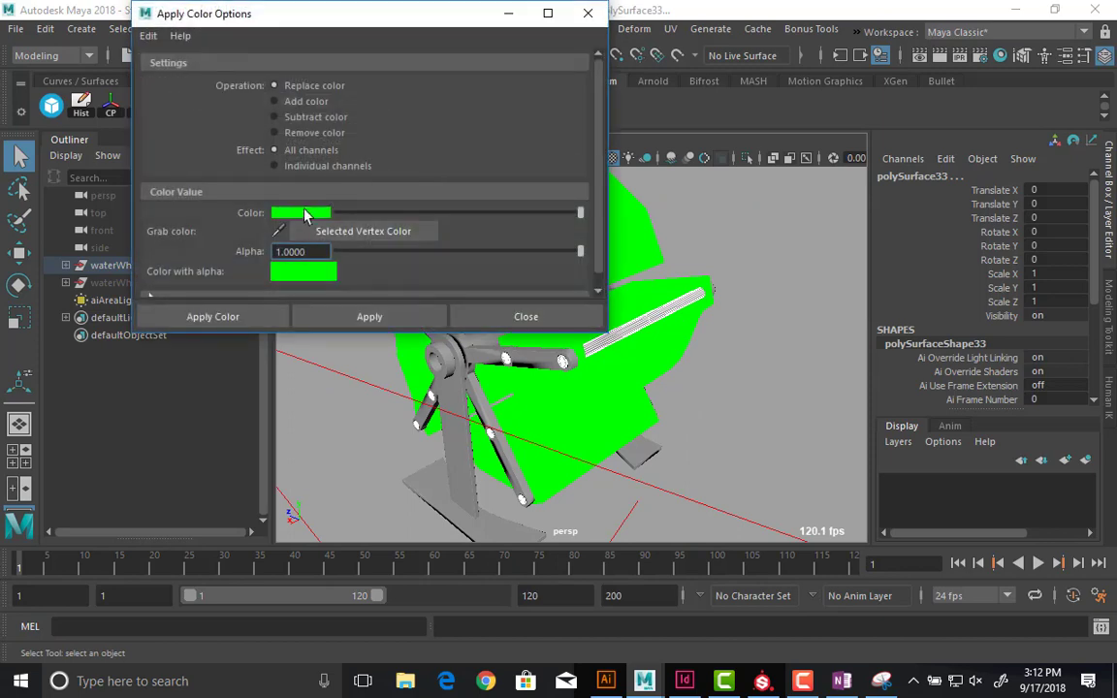
pyautogui.click(302, 213)
pyautogui.click(318, 170)
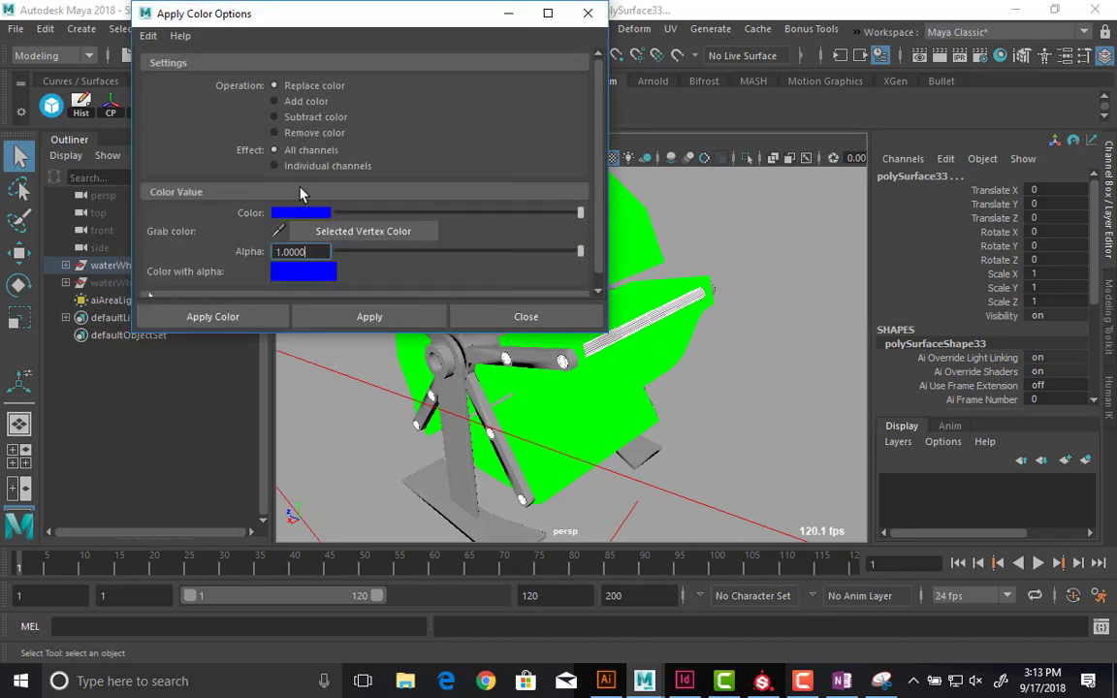
pyautogui.click(203, 317)
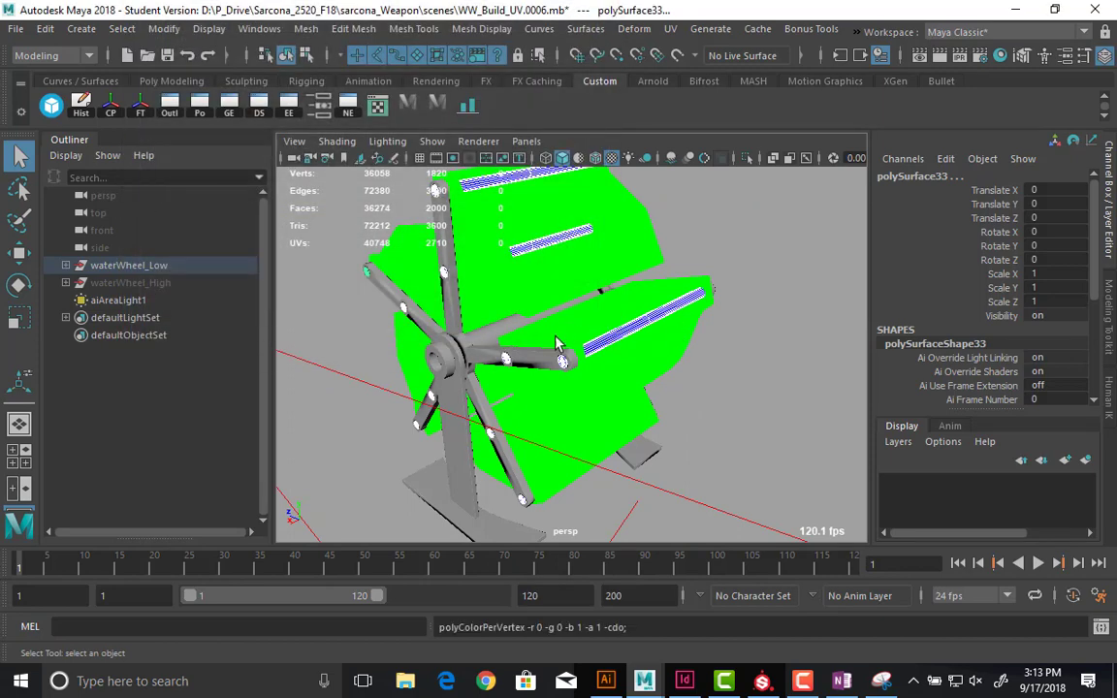
# - Select the spoke frames on both sides of the wheel and apply magenta vertex color to them
pyautogui.click(491, 357)
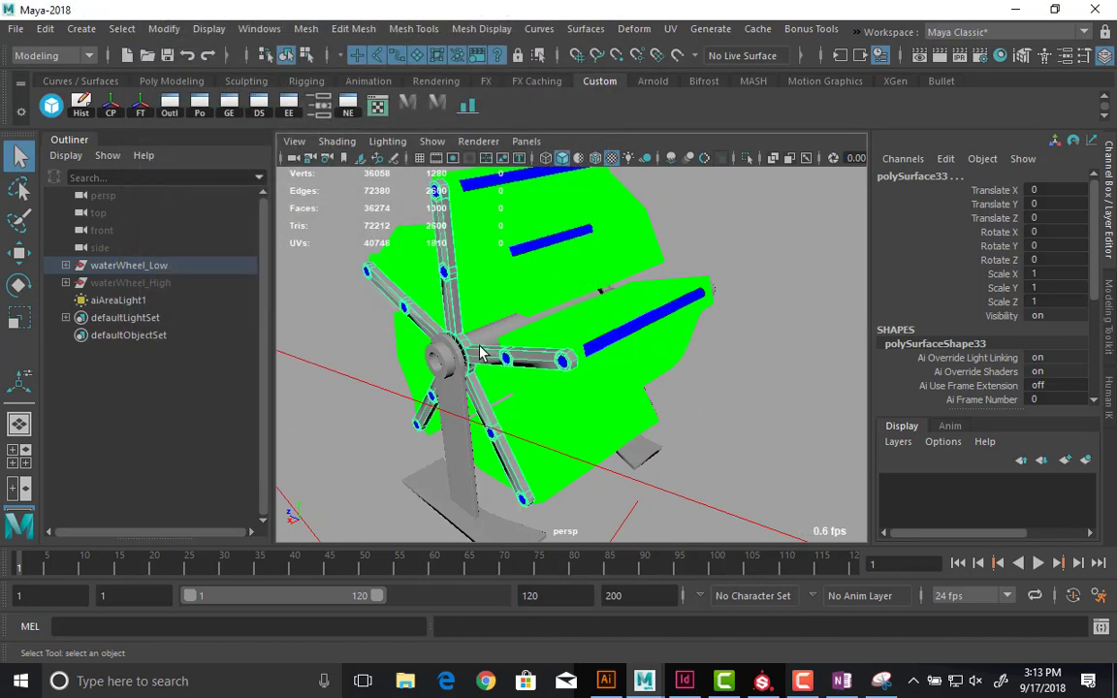
pyautogui.keyDown('shift'); pyautogui.click(718, 289); pyautogui.keyUp('shift')
pyautogui.keyDown('alt'); pyautogui.moveTo(776, 294); pyautogui.dragTo(526, 237); pyautogui.keyUp('alt')
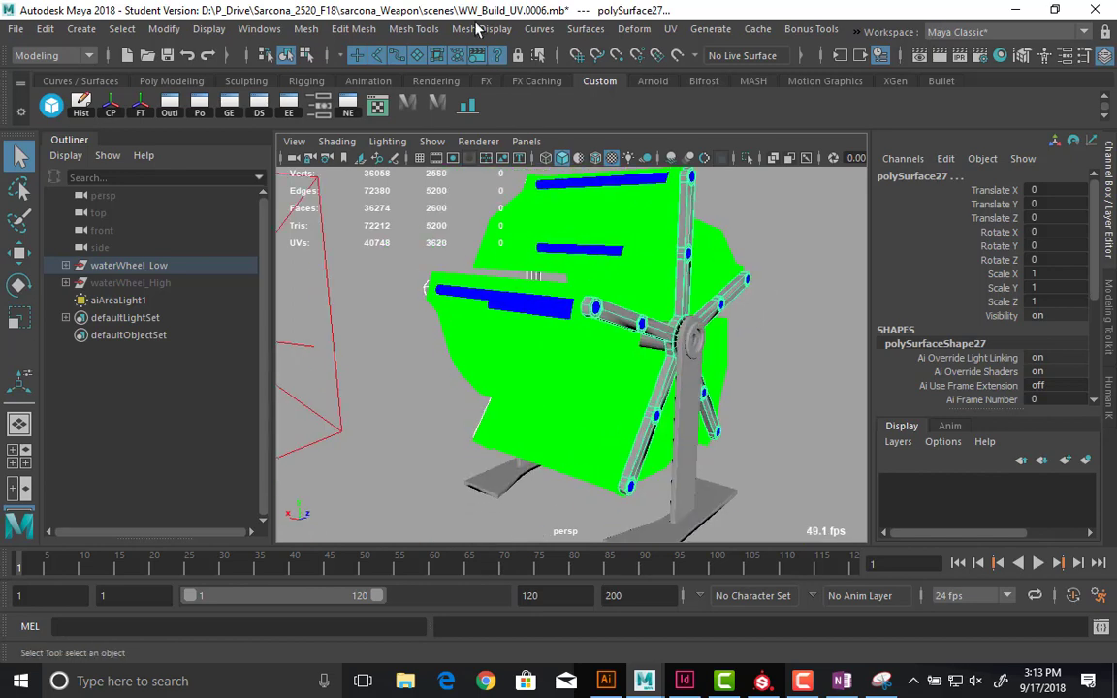
pyautogui.click(473, 30)
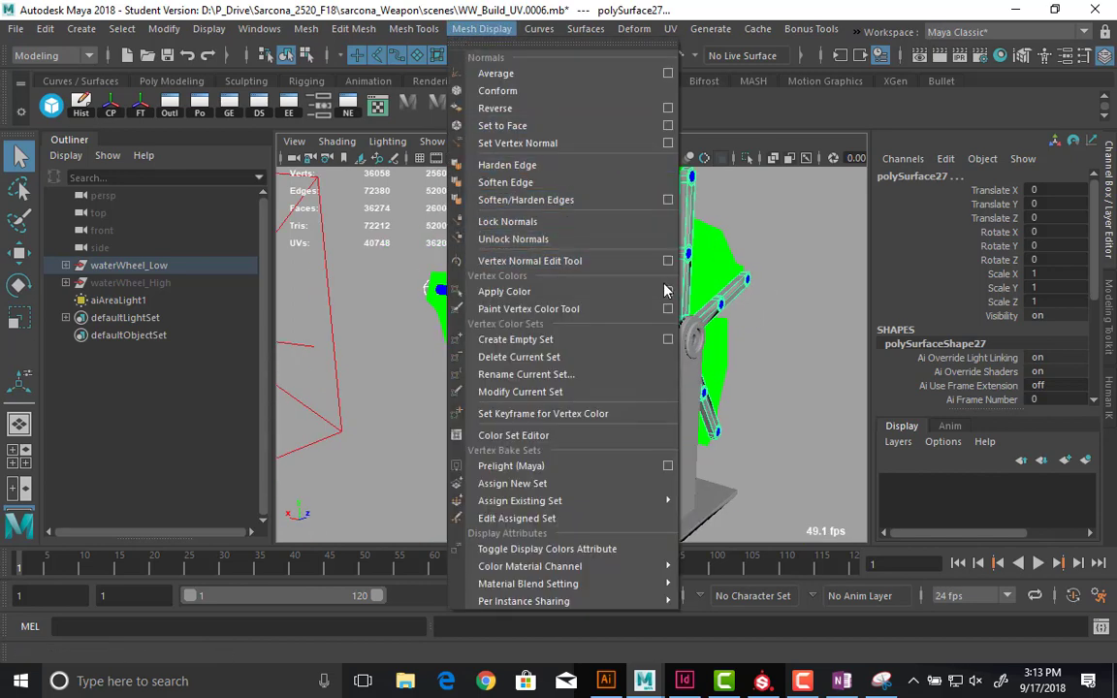
pyautogui.click(602, 256)
pyautogui.click(320, 211)
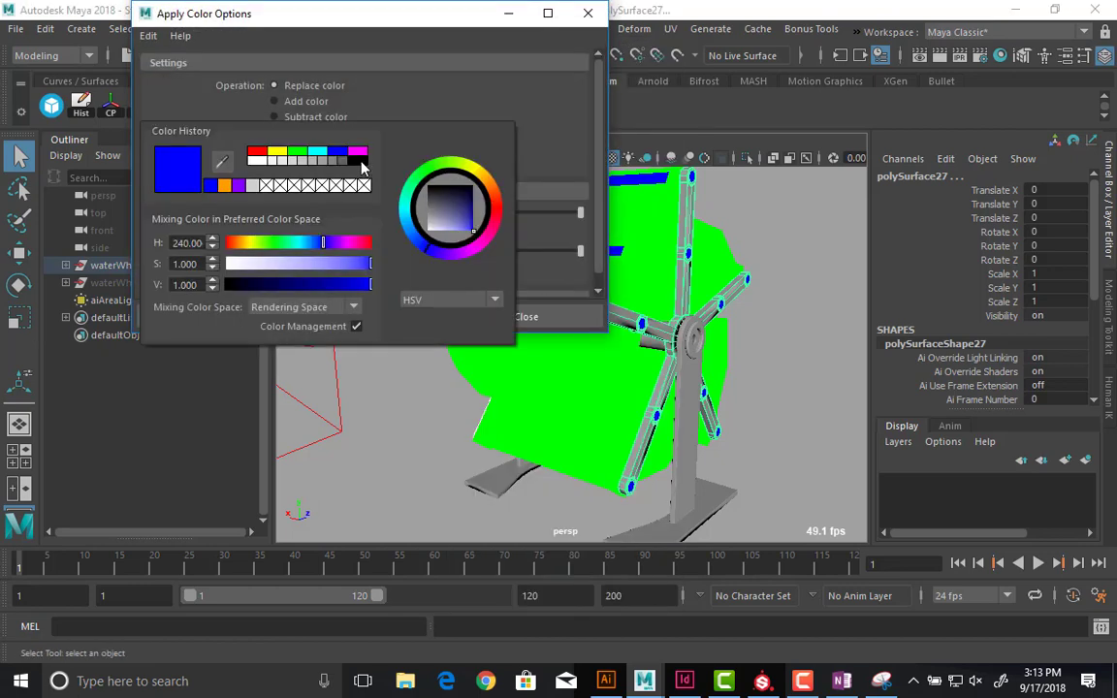
pyautogui.click(358, 152)
pyautogui.click(212, 316)
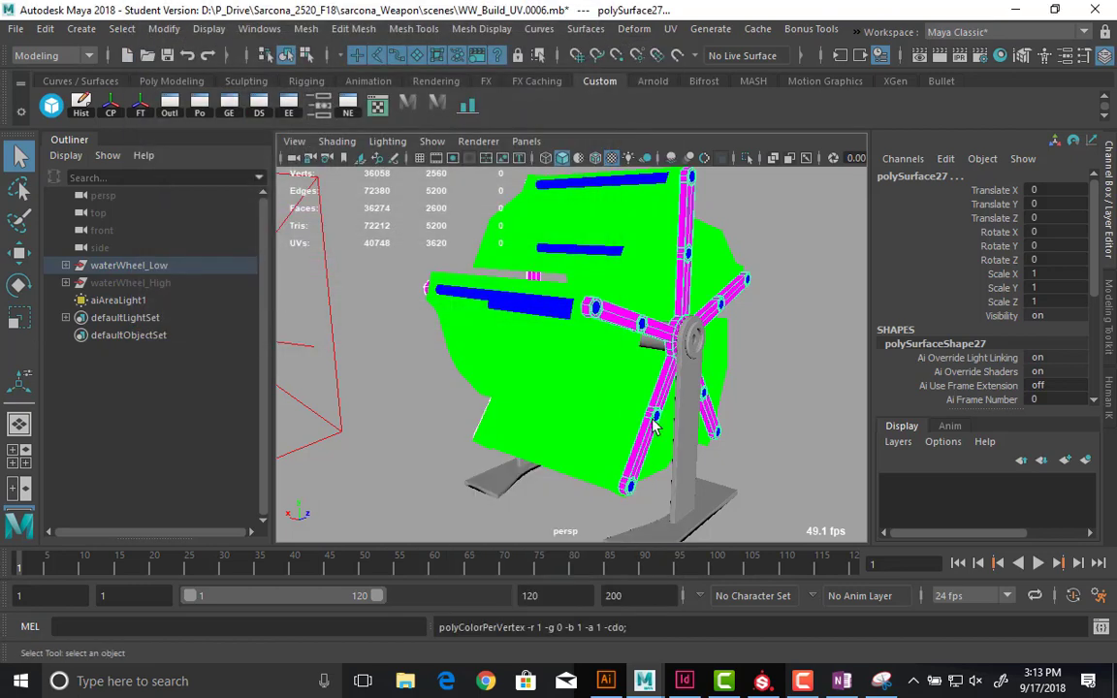
# - Select the two support stands and apply yellow vertex color to them
pyautogui.click(470, 490)
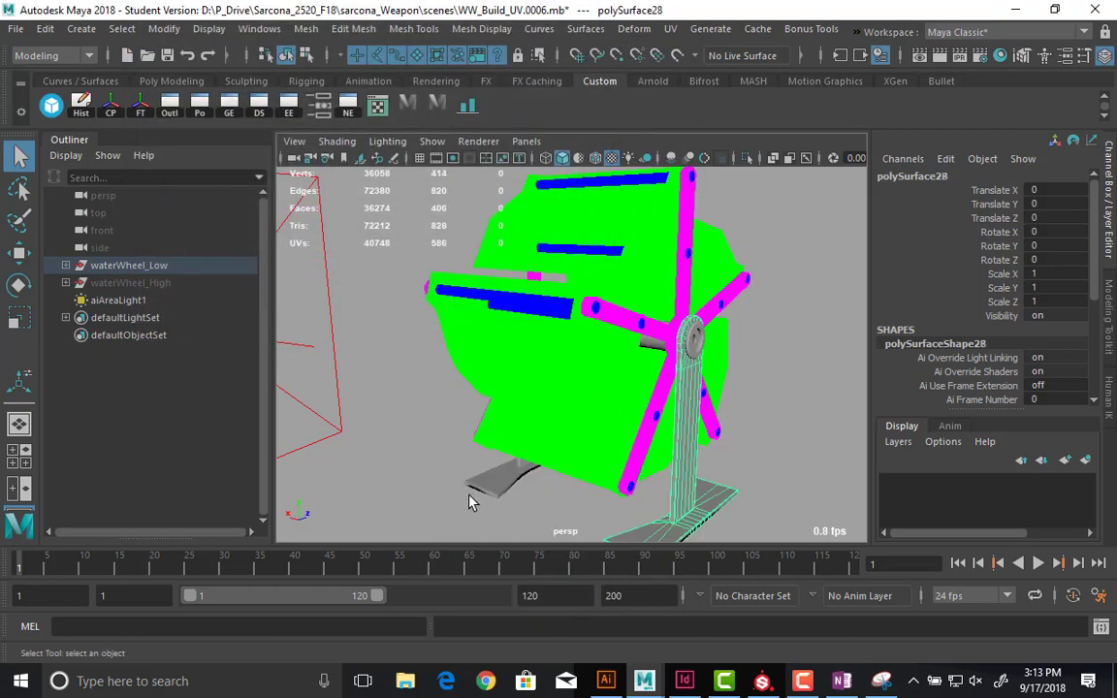
pyautogui.click(414, 28)
pyautogui.moveTo(502, 37)
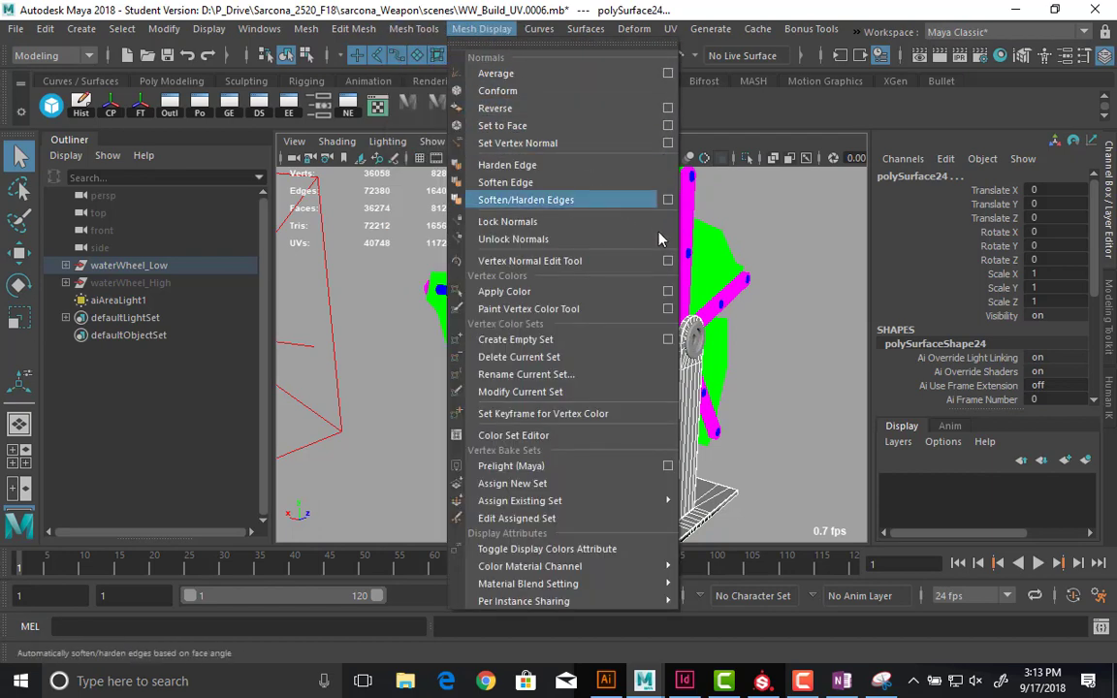
pyautogui.click(667, 290)
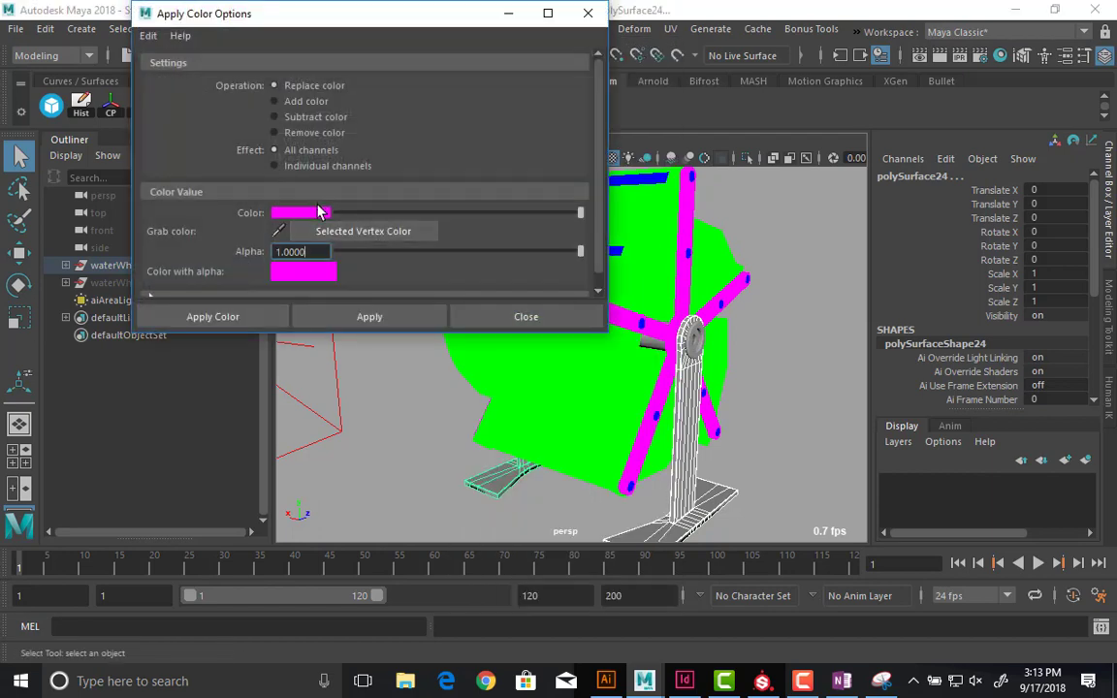
pyautogui.click(301, 212)
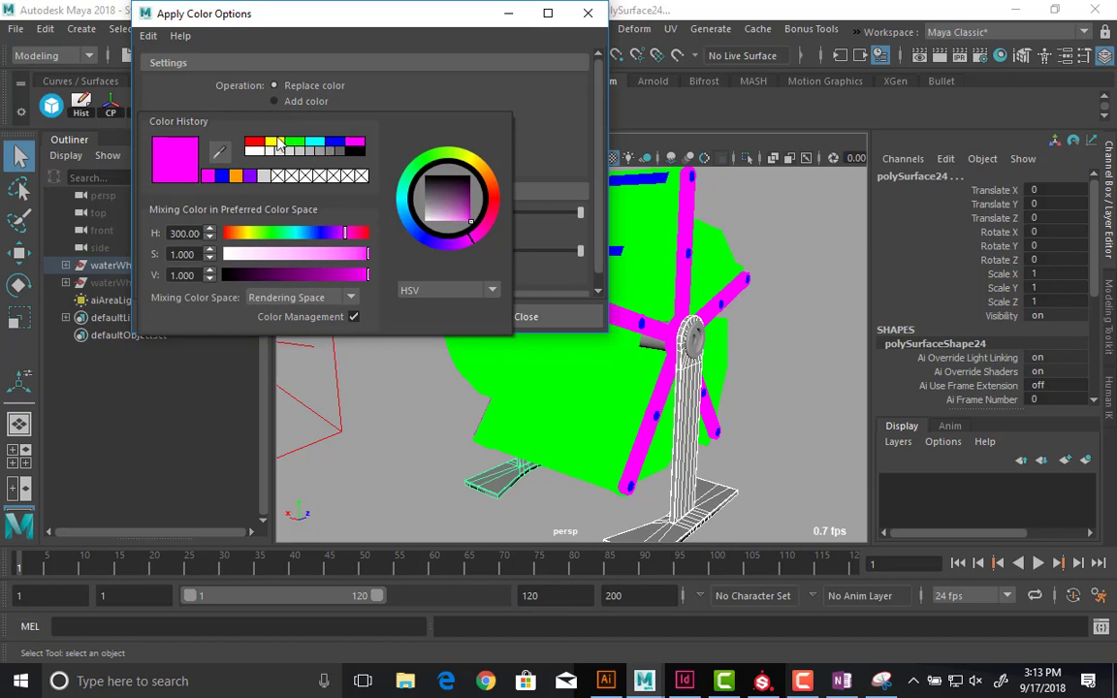
pyautogui.click(275, 143)
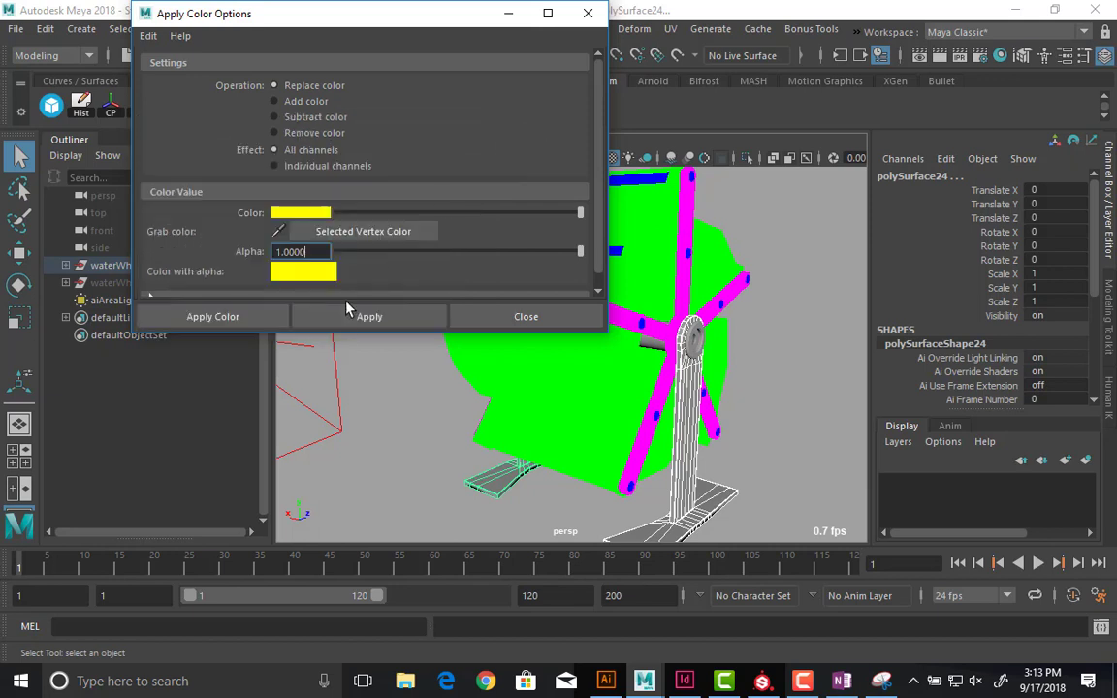
pyautogui.click(374, 320)
# - Select the central axle and its end hubs, apply red vertex color to them, and close the color options
pyautogui.click(706, 341)
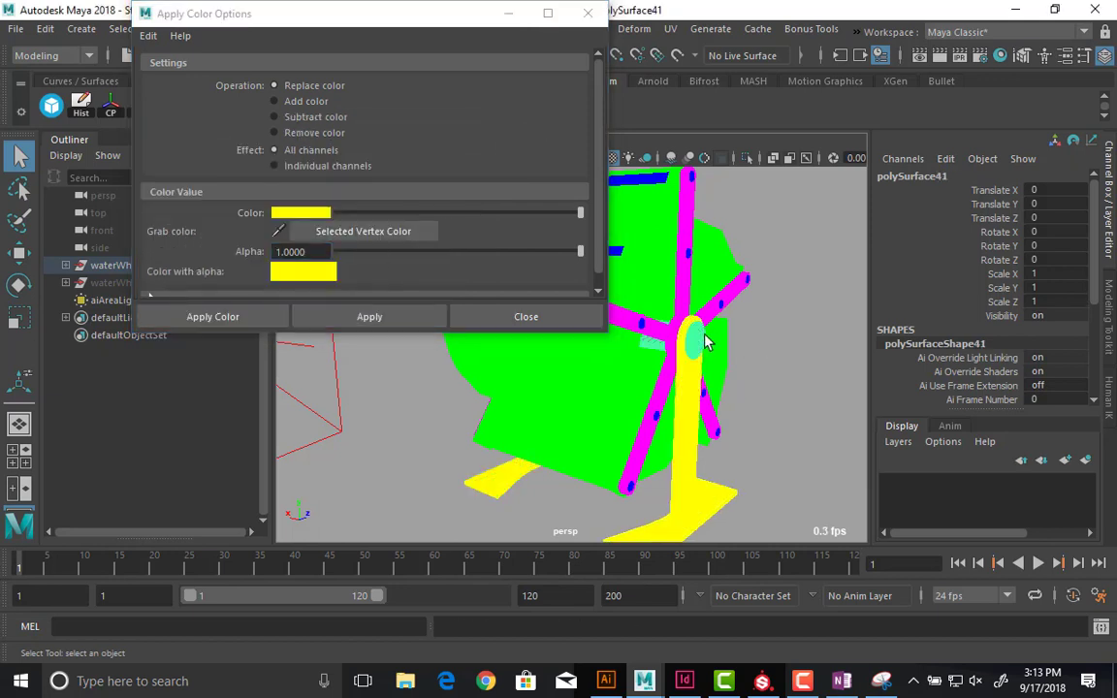
pyautogui.keyDown('alt'); pyautogui.moveTo(597, 347); pyautogui.dragTo(432, 367); pyautogui.keyUp('alt')
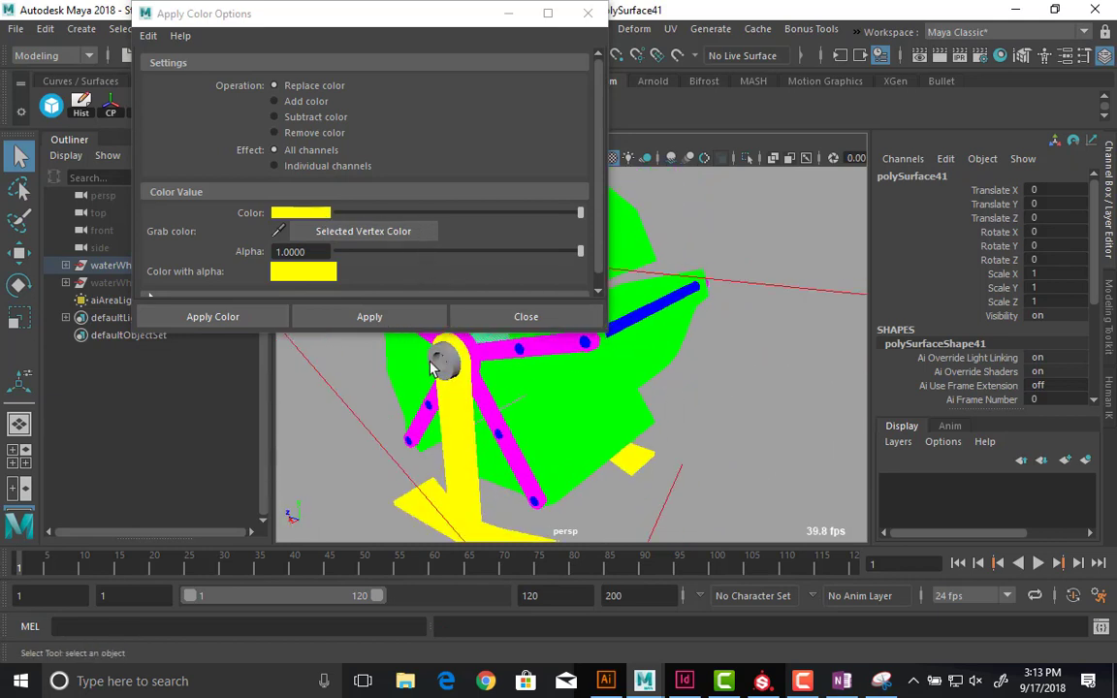
pyautogui.click(437, 361)
pyautogui.click(301, 213)
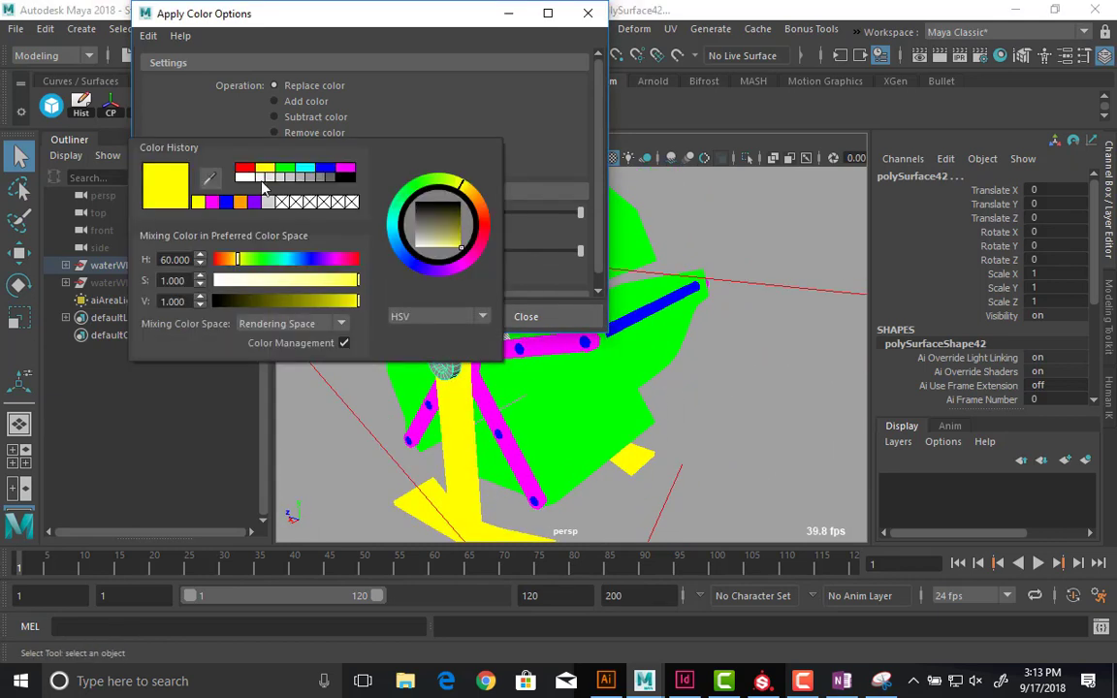
pyautogui.click(243, 169)
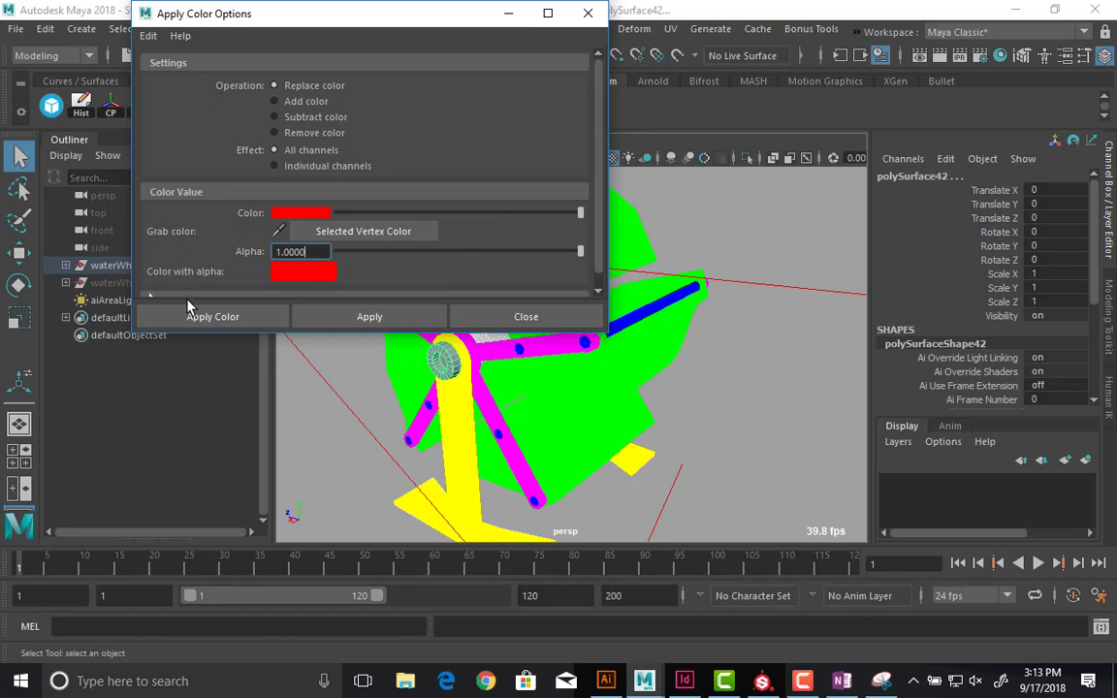
pyautogui.click(503, 322)
# - Check the colored model from the front and select all the water wheel meshes
pyautogui.click(746, 386)
pyautogui.keyDown('alt'); pyautogui.moveTo(746, 386); pyautogui.dragTo(618, 379); pyautogui.keyUp('alt')
pyautogui.keyDown('alt'); pyautogui.moveTo(617, 380); pyautogui.dragTo(524, 337, button='right'); pyautogui.keyUp('alt')
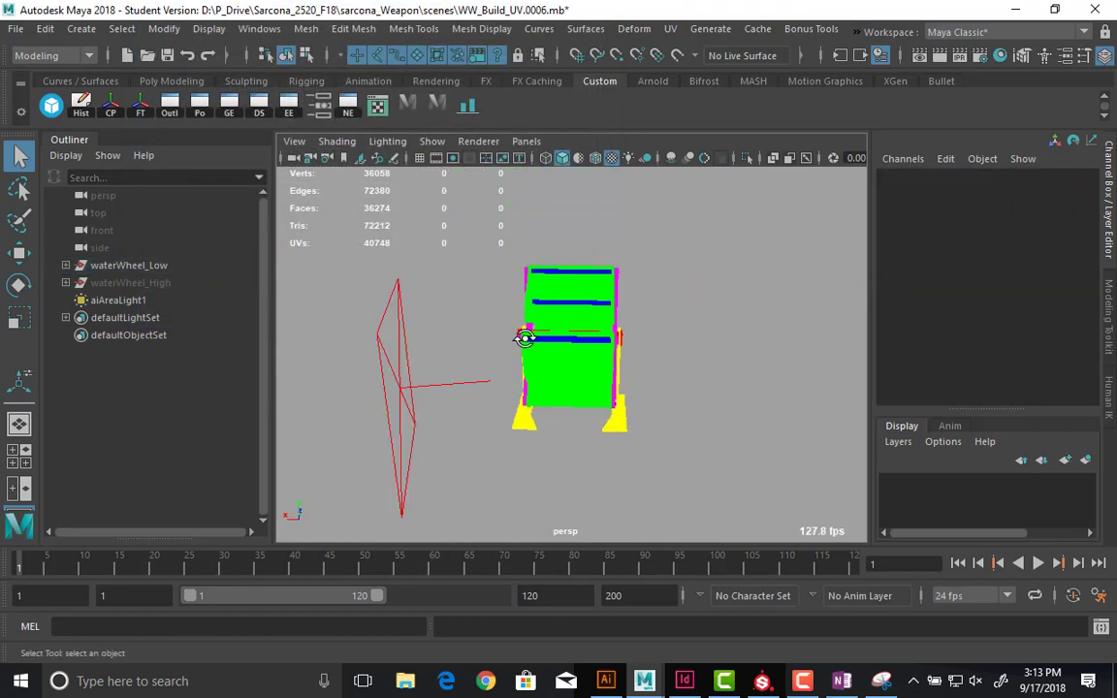
pyautogui.keyDown('alt'); pyautogui.moveTo(524, 337); pyautogui.dragTo(522, 288); pyautogui.keyUp('alt')
pyautogui.moveTo(510, 241); pyautogui.dragTo(669, 515)
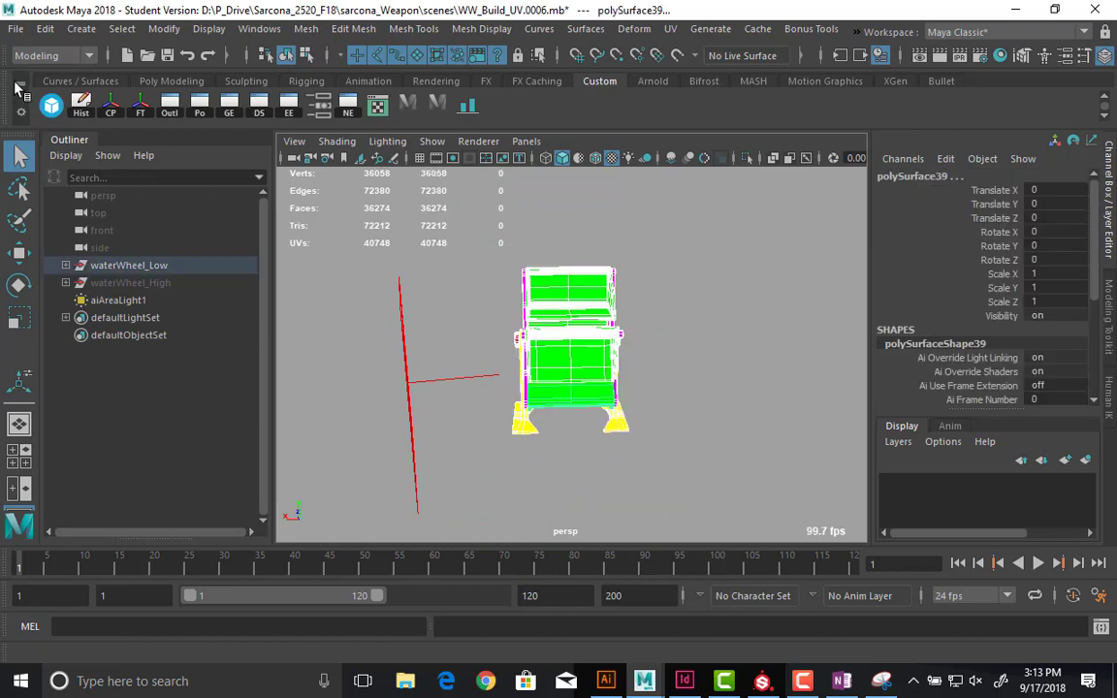
# - Export the selected water wheel meshes to the scenes folder as an FBX file named WaterWheel_ExportClass
pyautogui.click(20, 30)
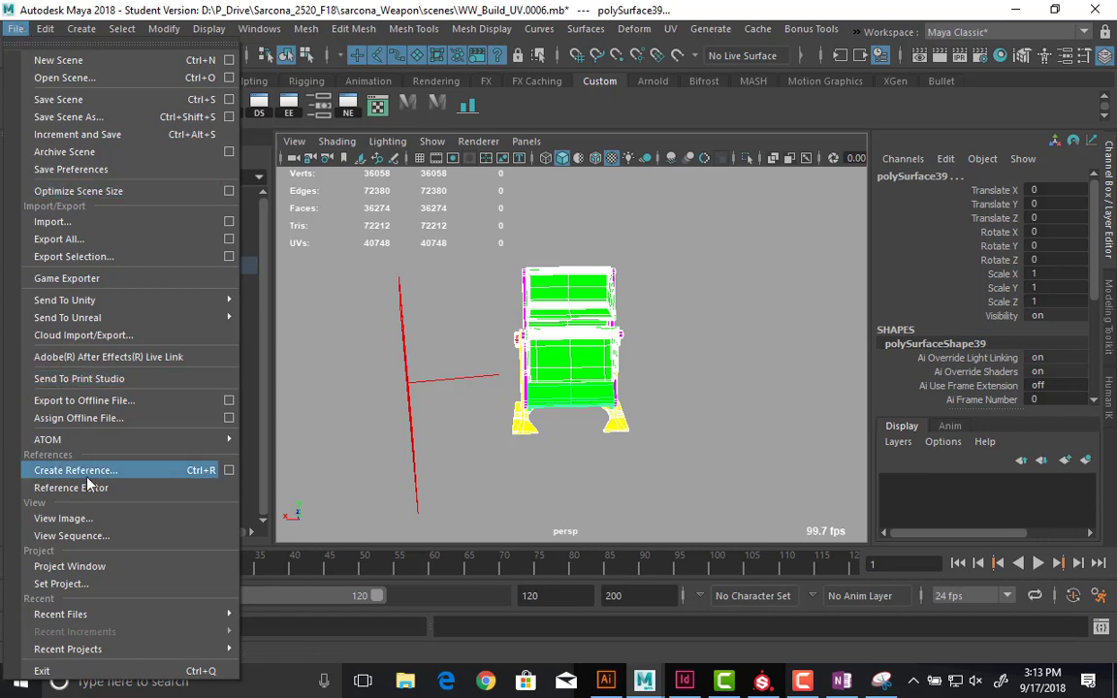
pyautogui.click(101, 257)
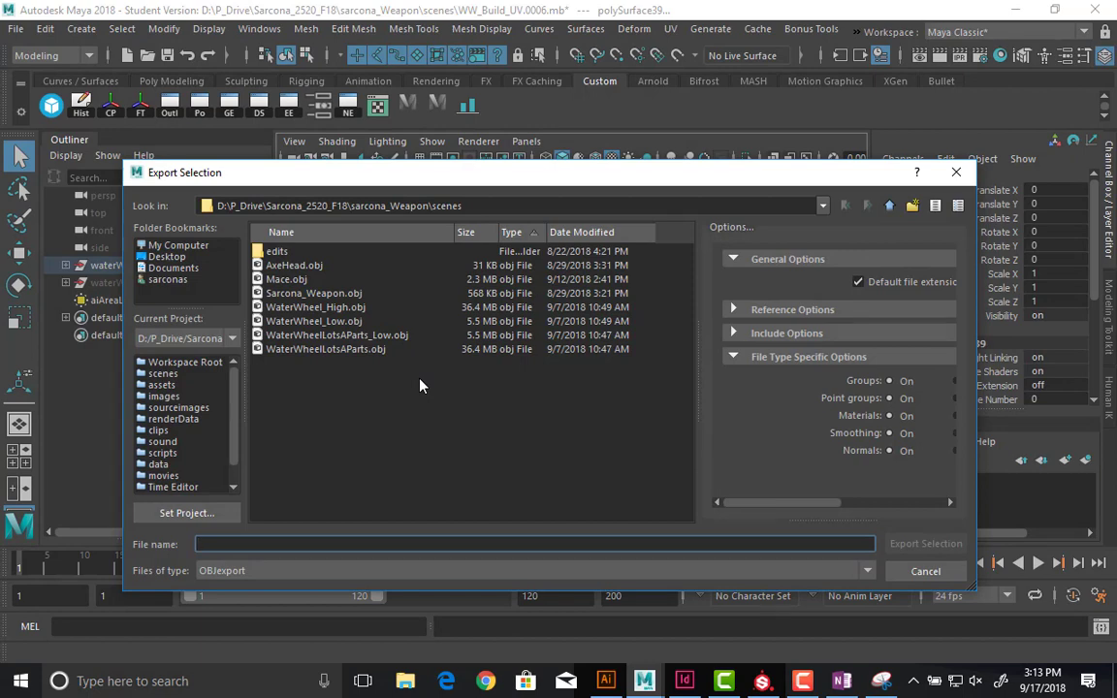
pyautogui.write('Wa')
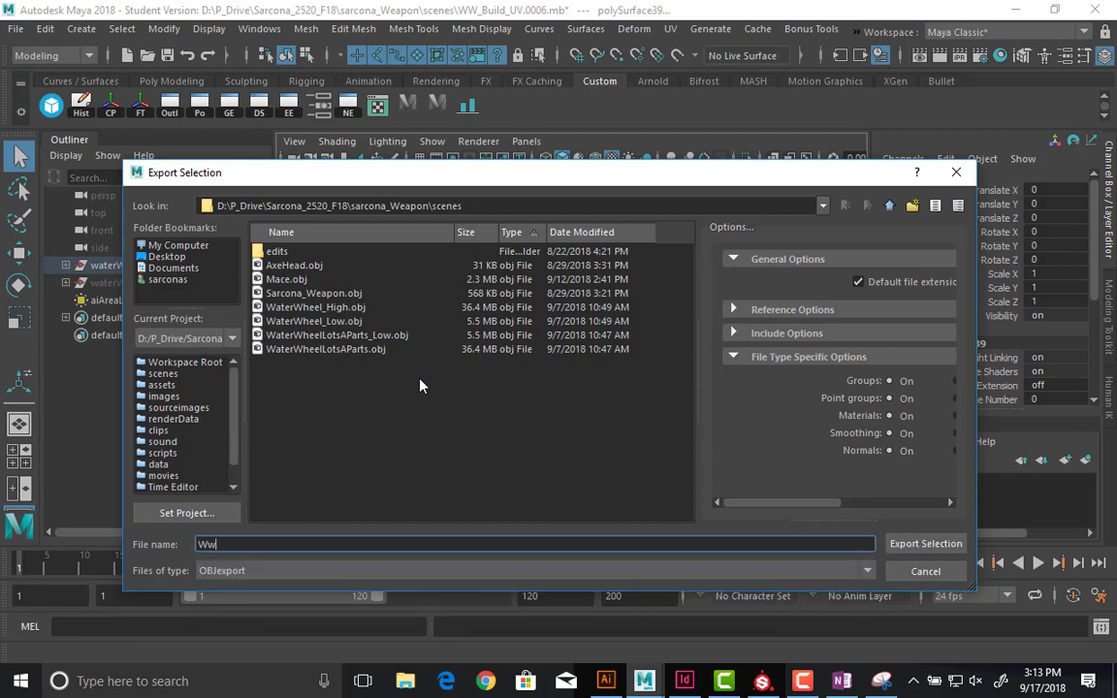
pyautogui.write('terWheel_ExportClass')
pyautogui.press('Tab')
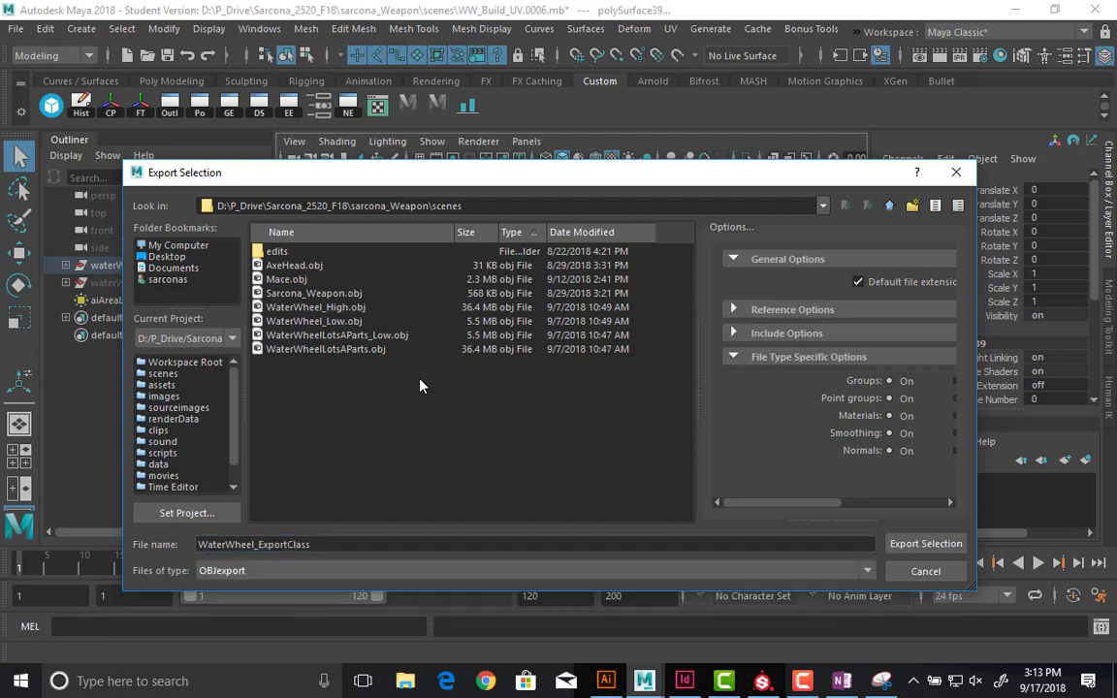
pyautogui.press('f')
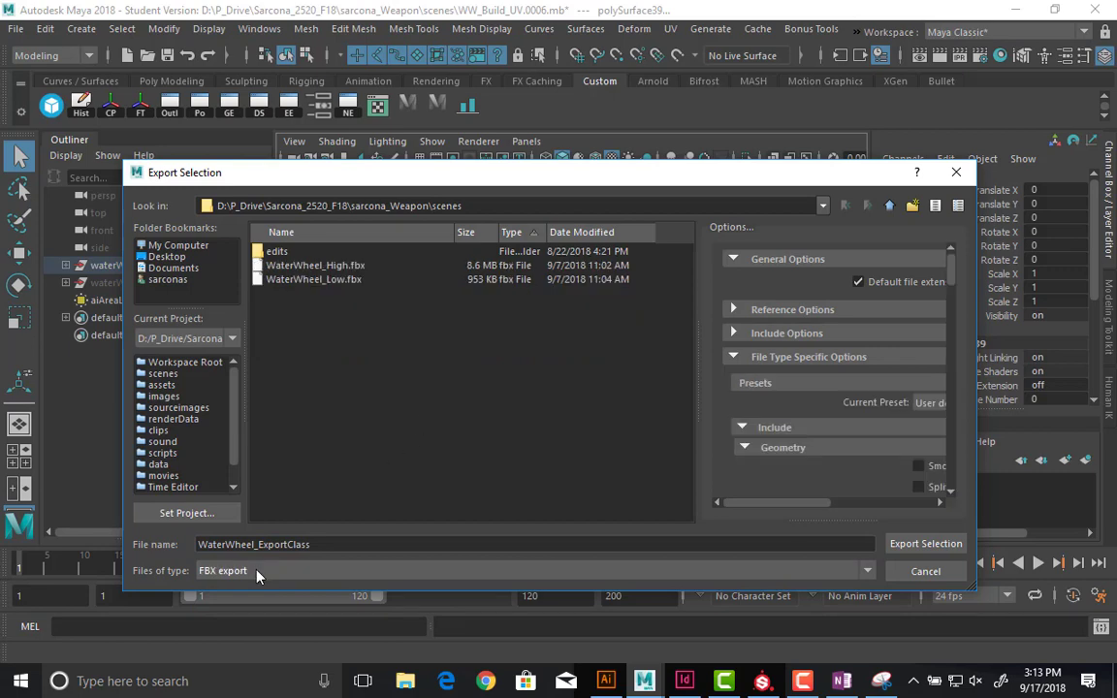
pyautogui.click(907, 543)
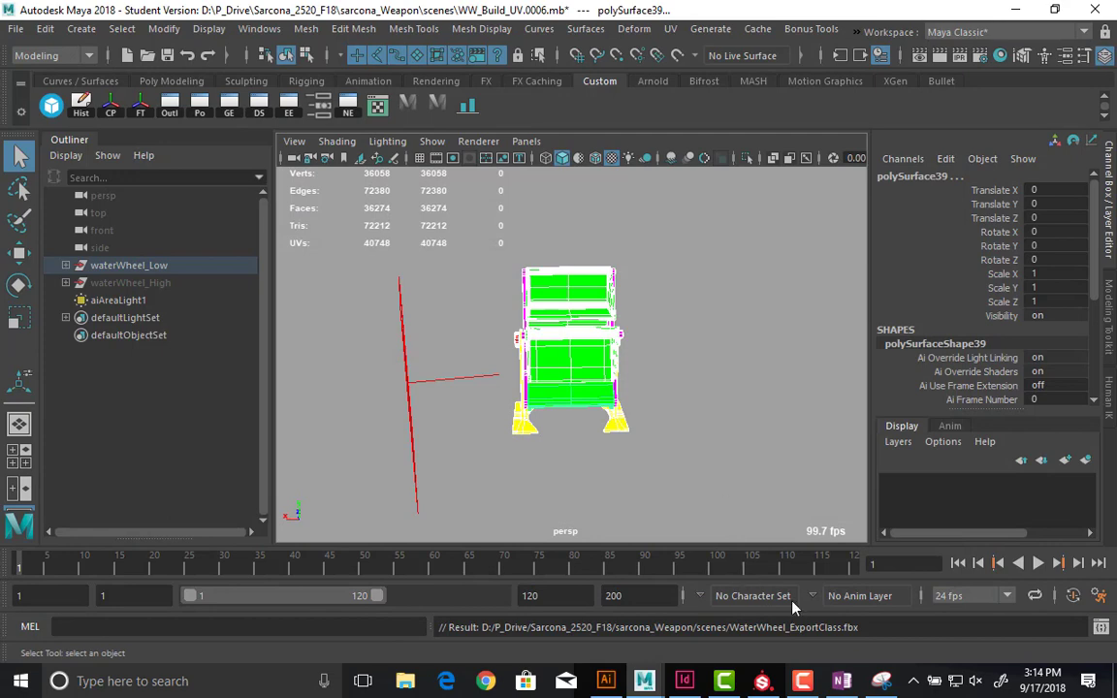
# - Switch to Substance Painter and start a new project with the PBR - Metallic Roughness (allegorithmic) template
pyautogui.click(758, 684)
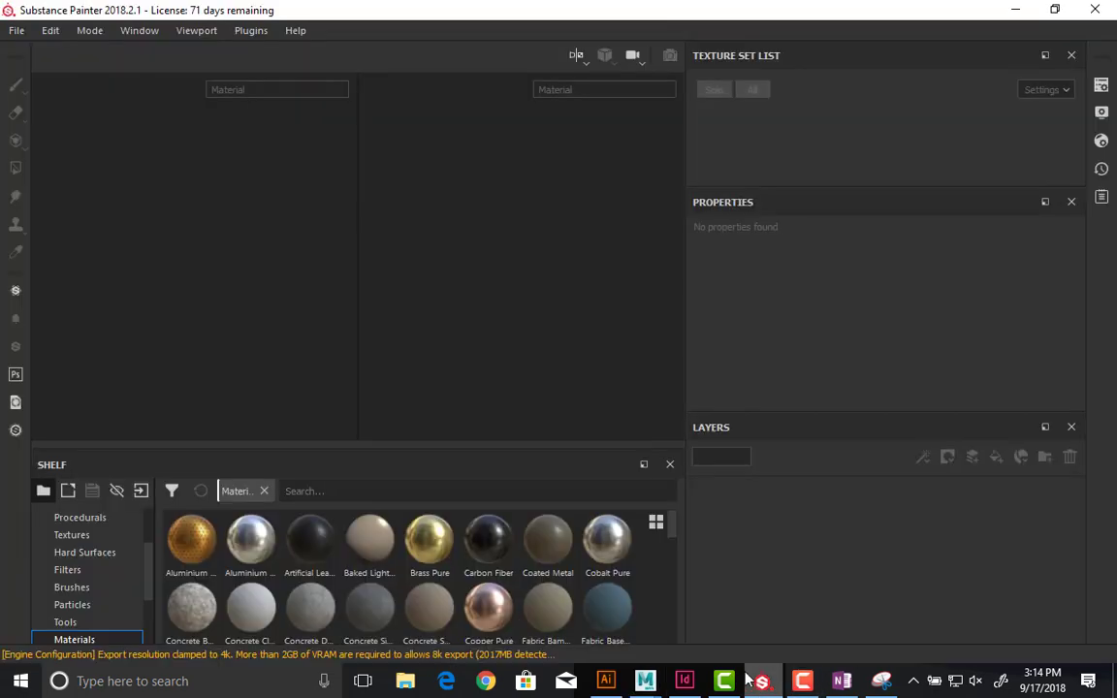
pyautogui.click(15, 33)
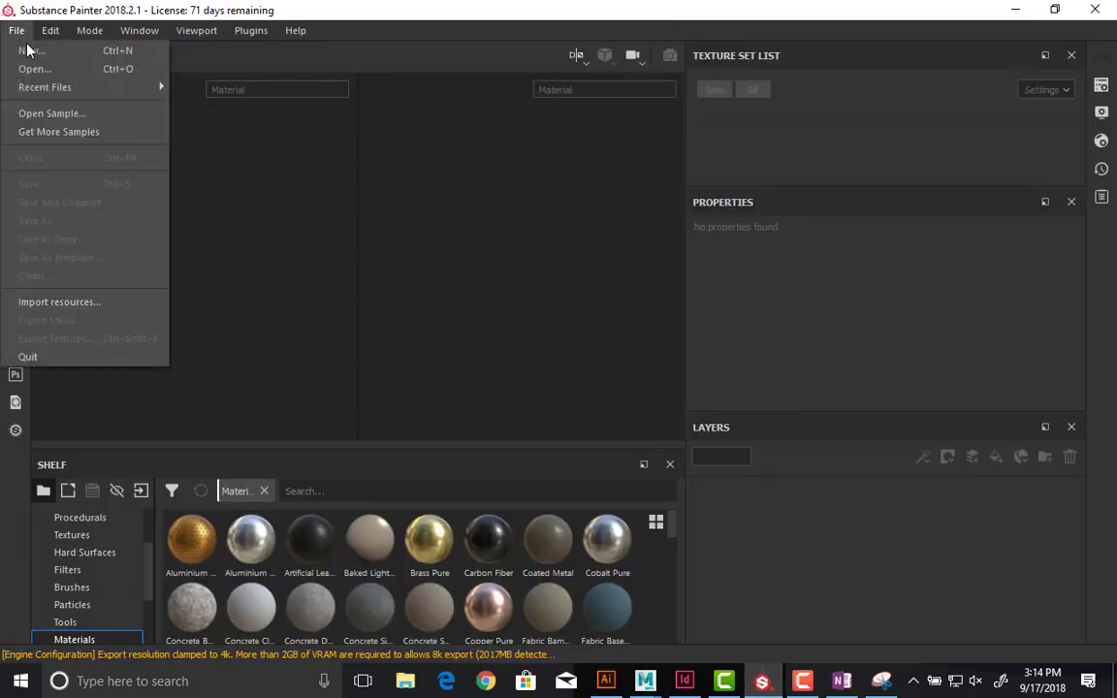
pyautogui.click(27, 51)
pyautogui.click(651, 139)
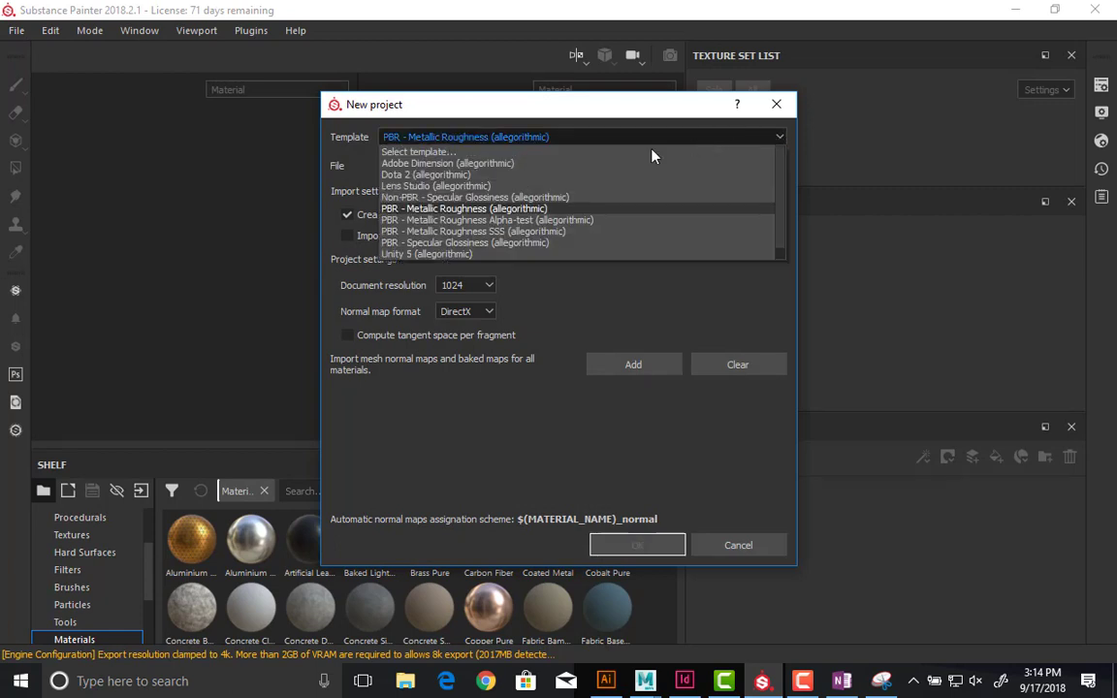
pyautogui.click(456, 212)
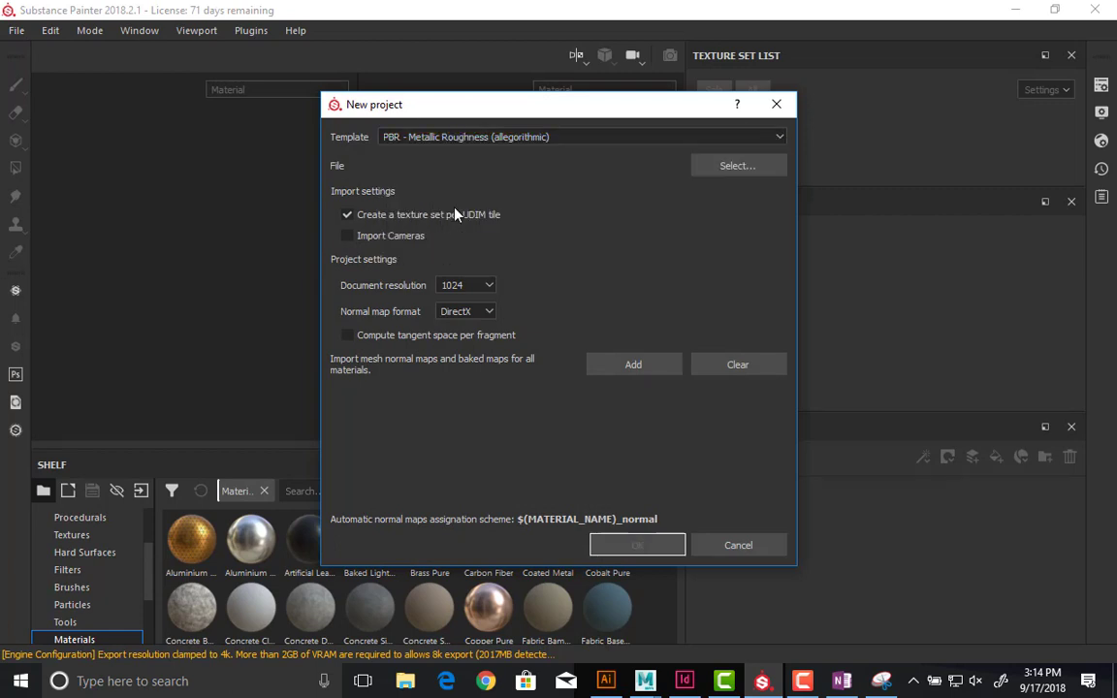
# - Choose WaterWheel_ExportClass.fbx from the weapon project's scenes folder as the new project's mesh
pyautogui.click(745, 171)
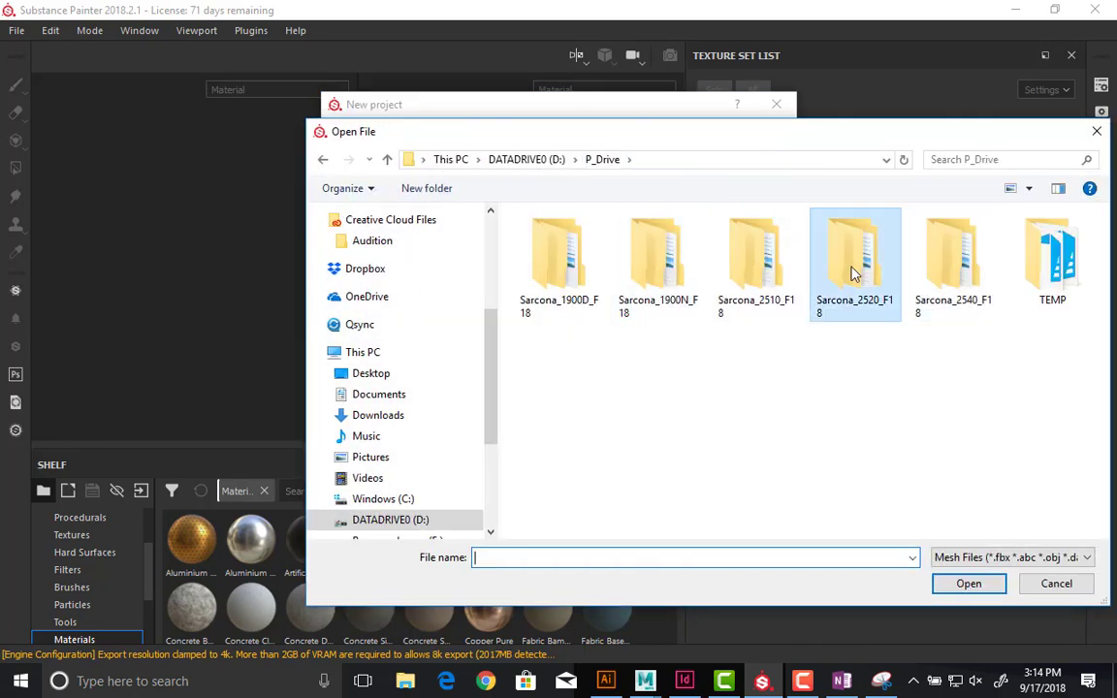
pyautogui.doubleClick(857, 270)
pyautogui.doubleClick(631, 260)
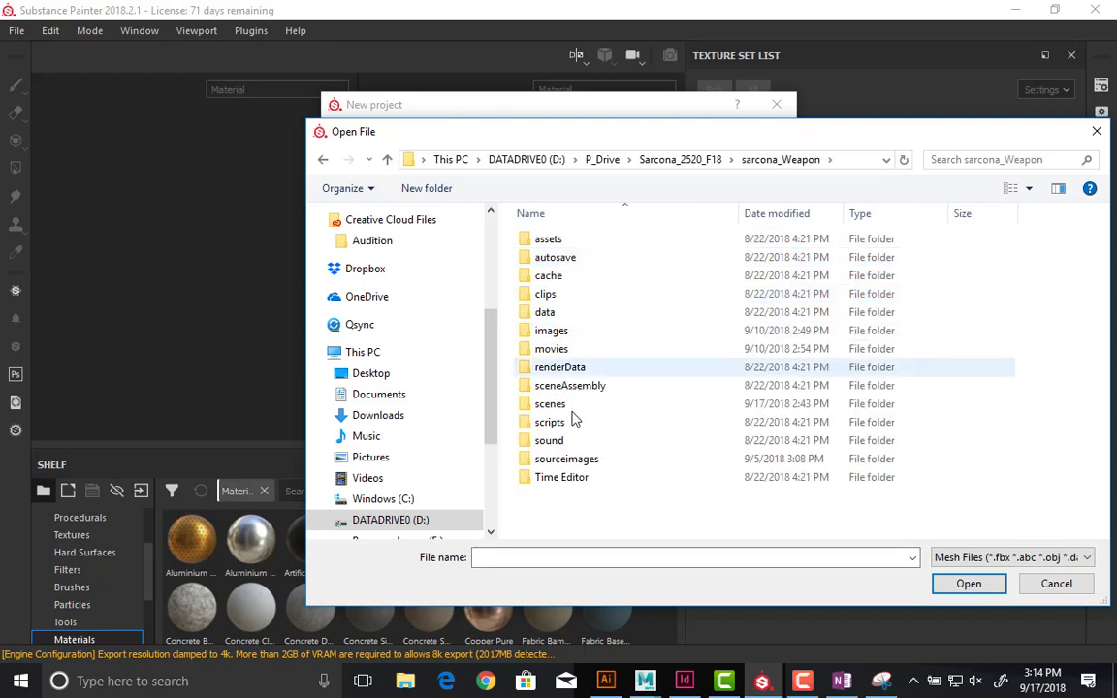
pyautogui.doubleClick(571, 408)
pyautogui.moveTo(637, 128); pyautogui.dragTo(436, 107)
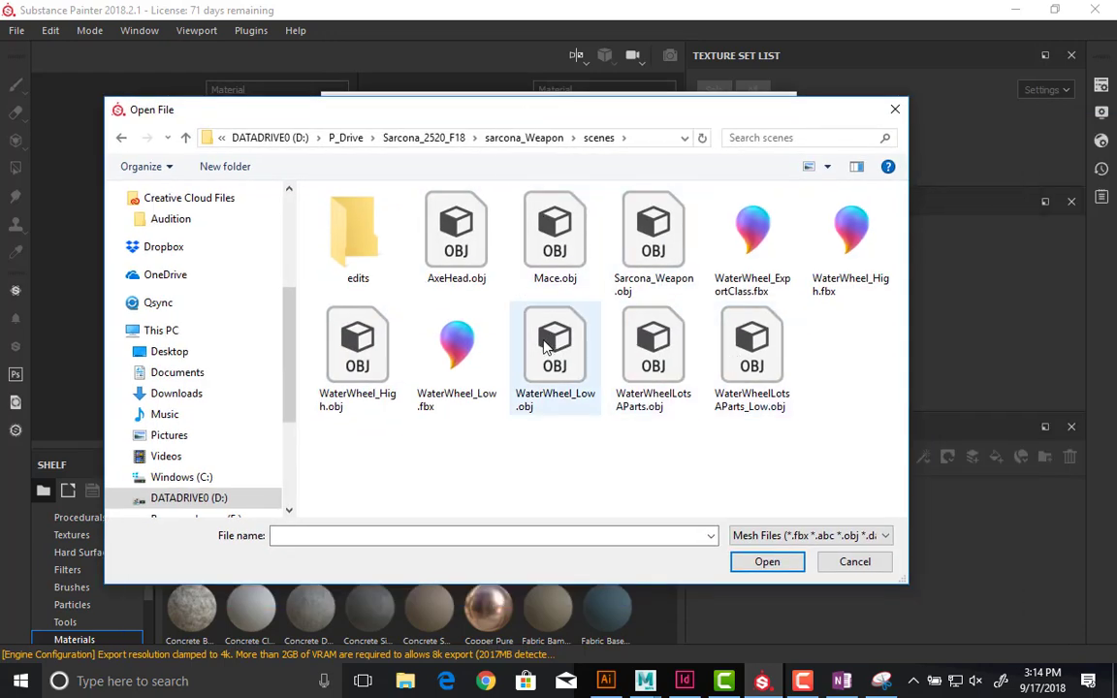
pyautogui.click(773, 266)
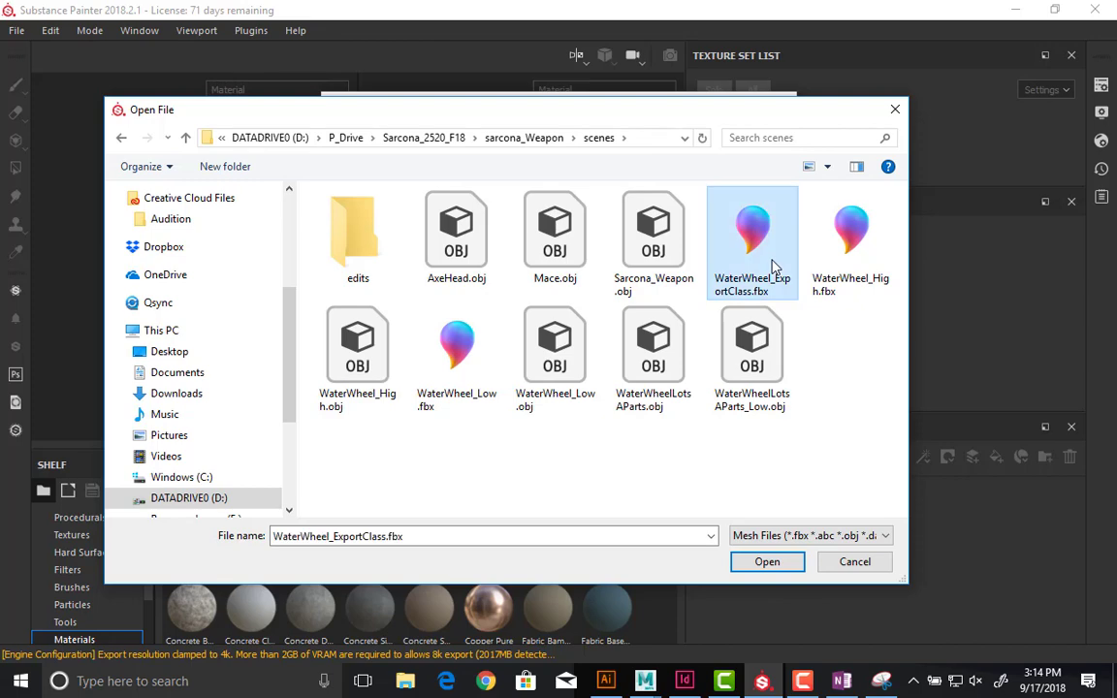
pyautogui.click(765, 568)
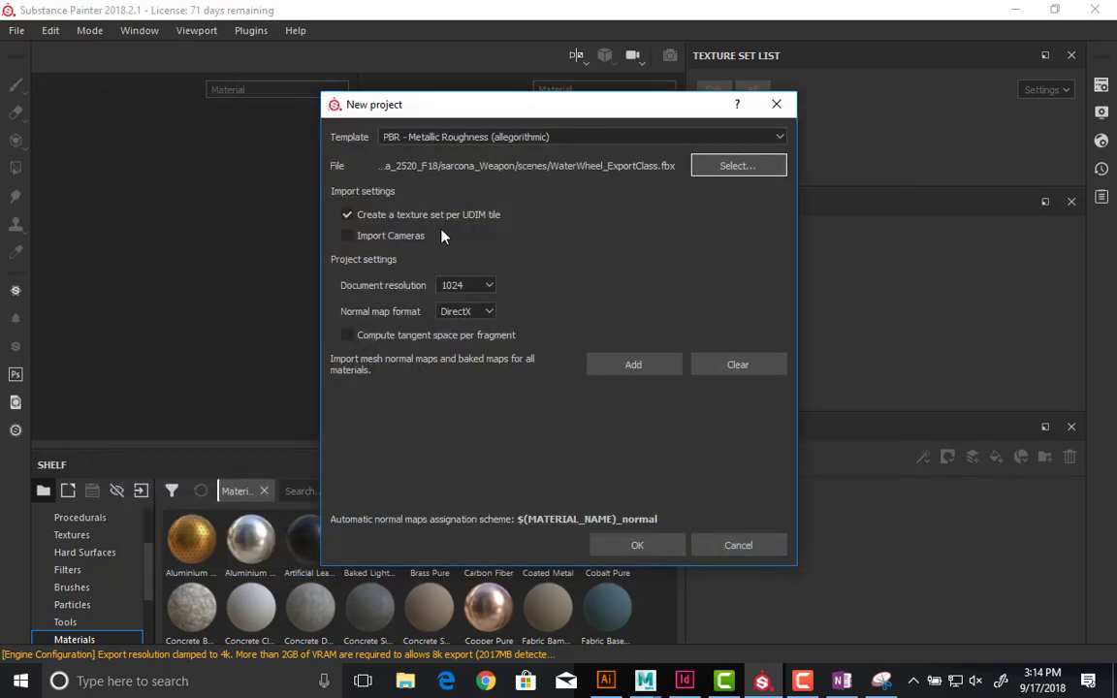
# - Keep one texture set per UDIM tile enabled and create the project
pyautogui.click(439, 217)
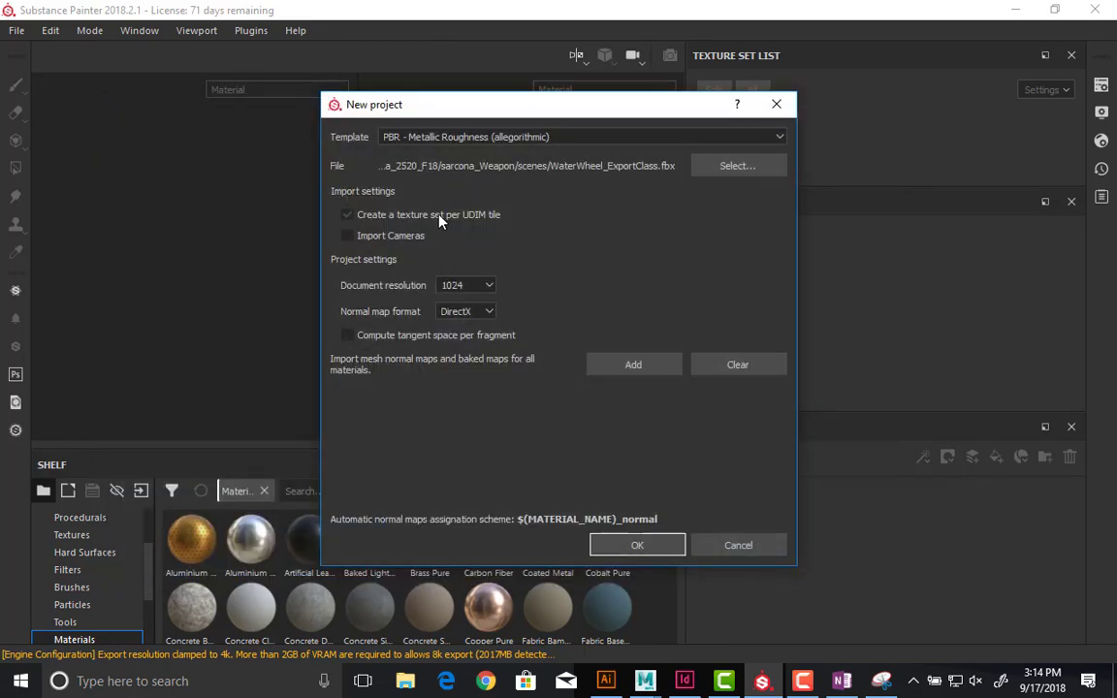
pyautogui.click(439, 217)
pyautogui.click(631, 546)
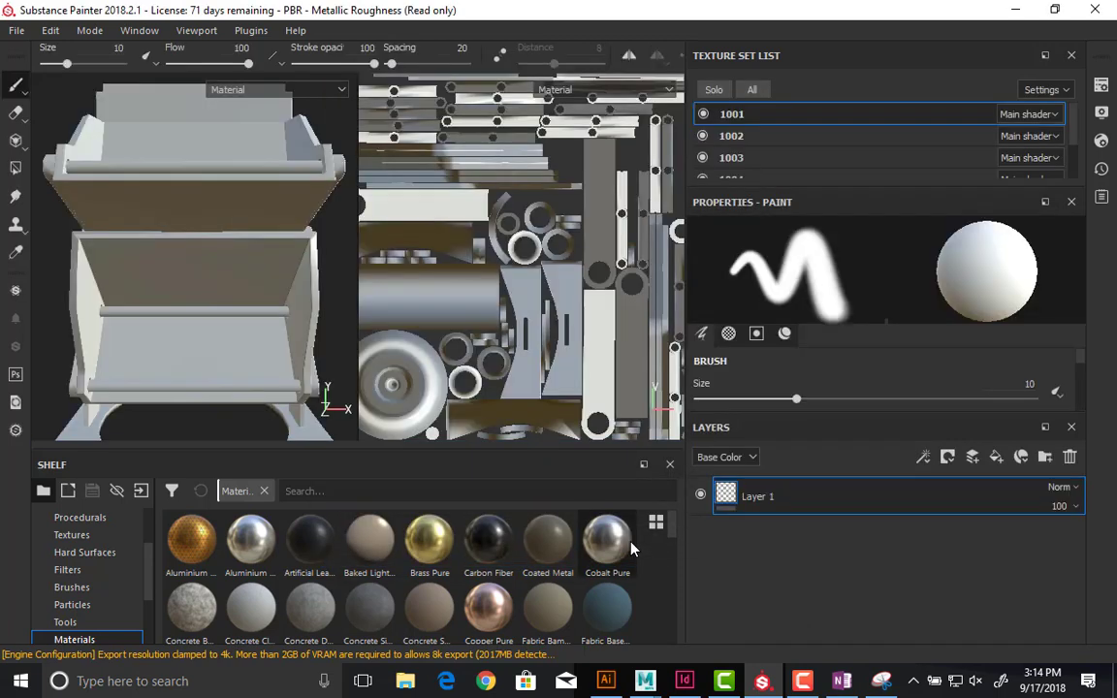
# - Widen the 3D view and examine the whole imported wheel beside its UV layout
pyautogui.scroll(3, 464, 271)
pyautogui.scroll(-7, 464, 272)
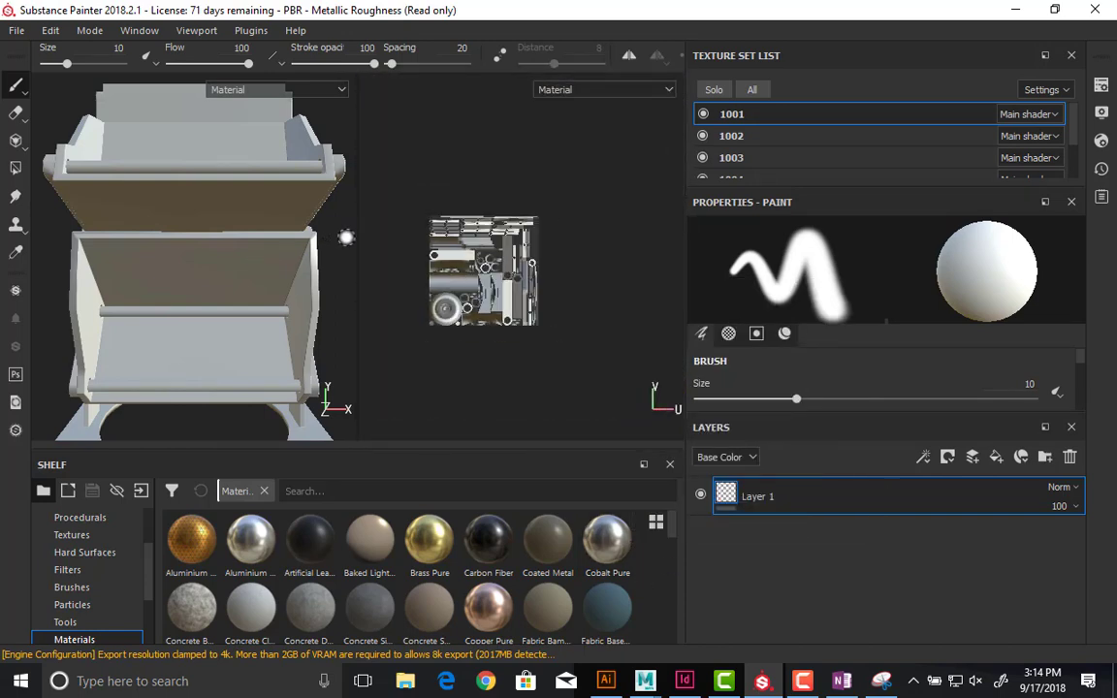
pyautogui.moveTo(358, 246); pyautogui.dragTo(245, 254)
pyautogui.keyDown('alt'); pyautogui.moveTo(162, 244); pyautogui.dragTo(35, 232, button='right'); pyautogui.keyUp('alt')
pyautogui.keyDown('alt'); pyautogui.moveTo(194, 233); pyautogui.dragTo(274, 229); pyautogui.keyUp('alt')
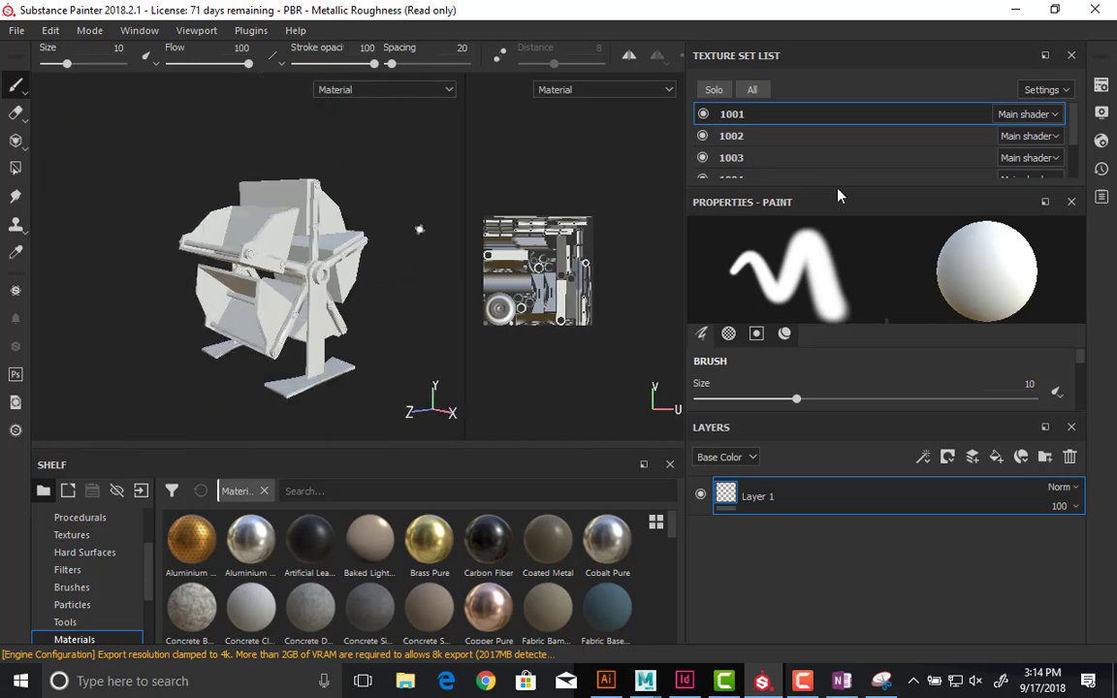
# - Enlarge the texture set list and examine the UV layouts of texture sets 1002 through 1006
pyautogui.moveTo(835, 187); pyautogui.dragTo(838, 238)
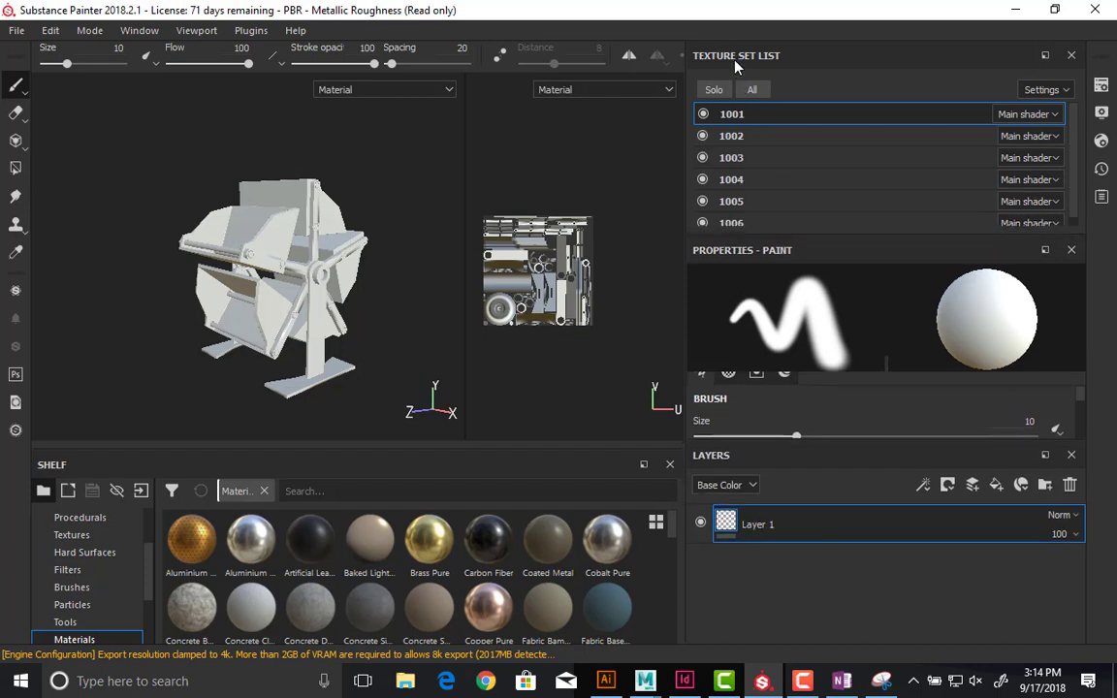
pyautogui.click(733, 138)
pyautogui.click(735, 161)
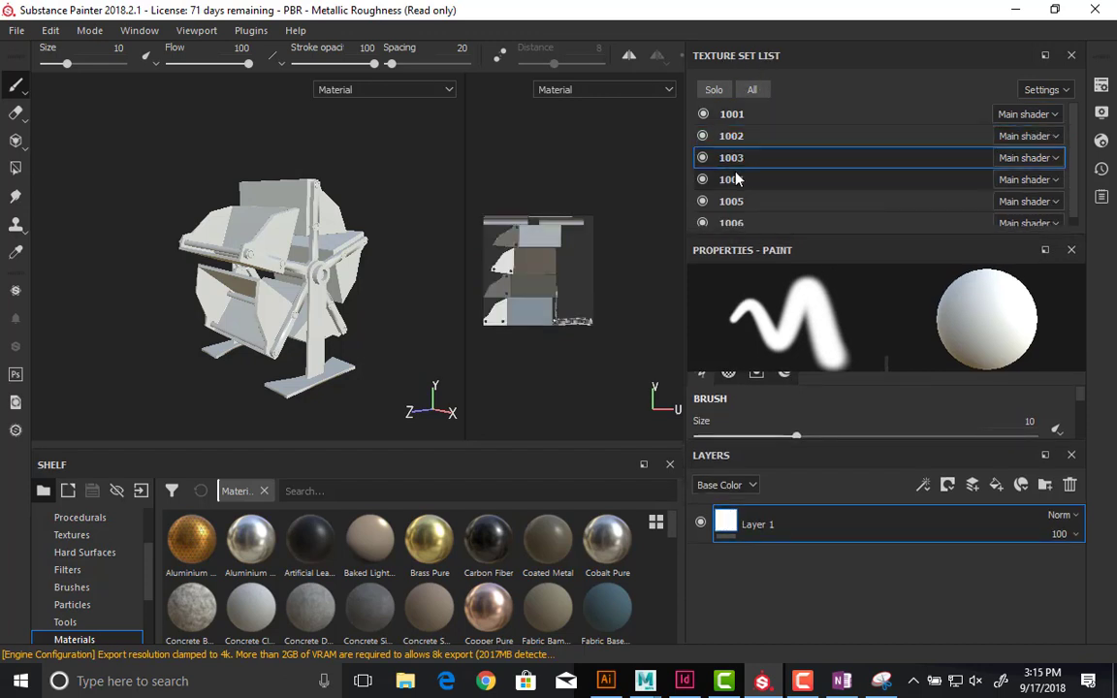
pyautogui.click(735, 180)
pyautogui.click(732, 203)
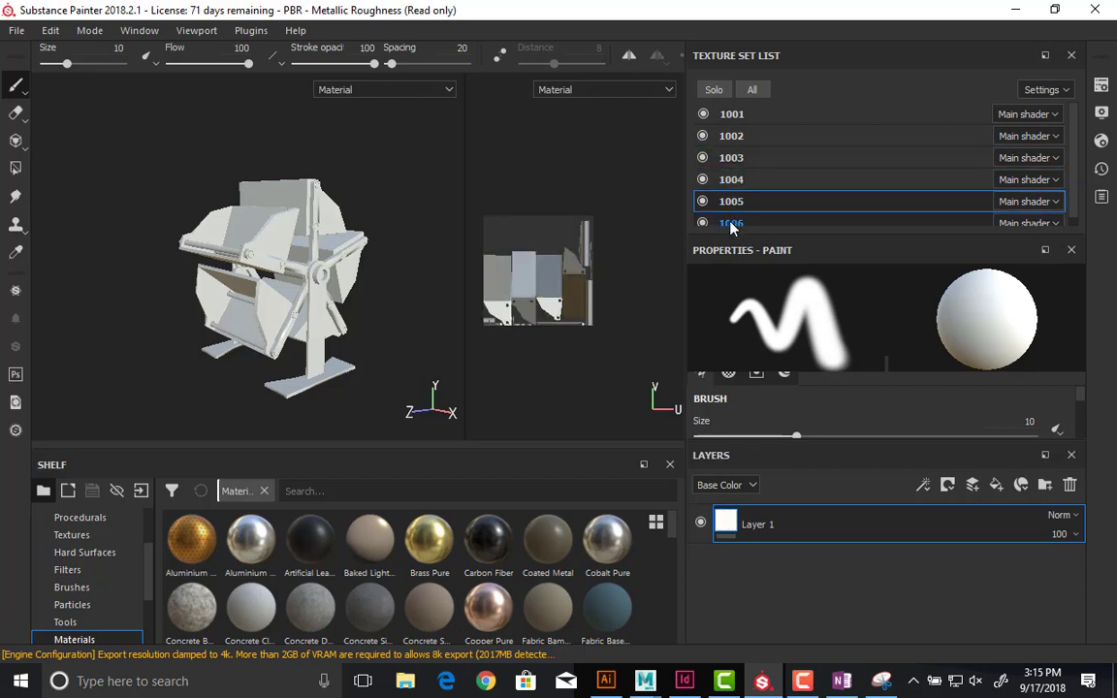
pyautogui.click(733, 222)
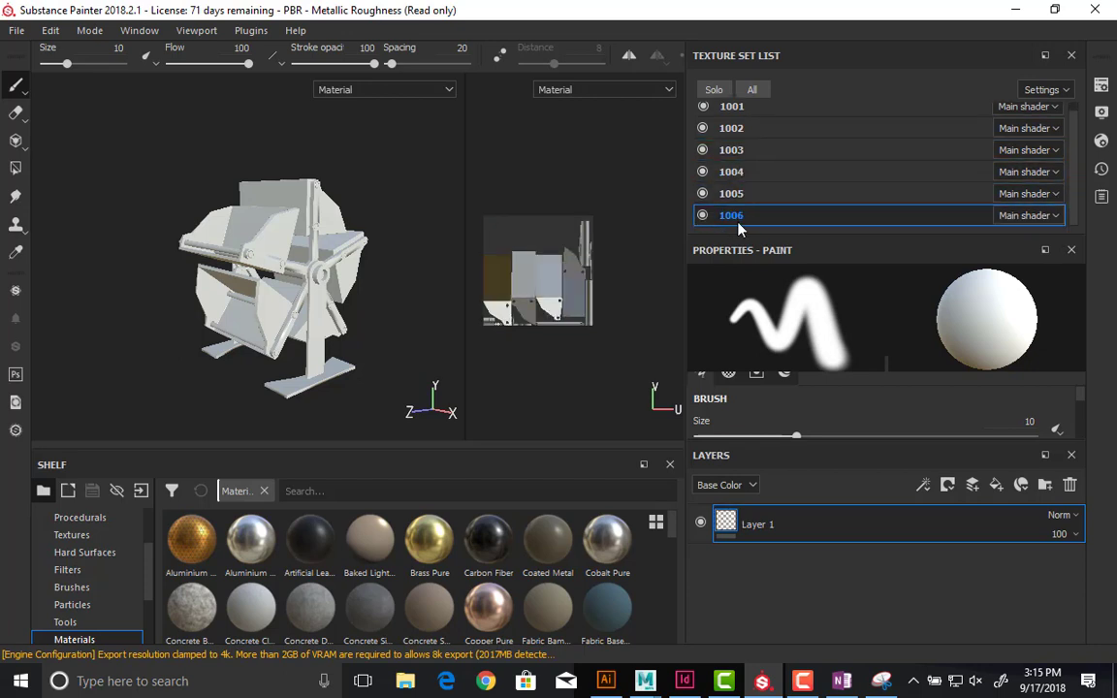
# - Examine the low-poly wheel up close, checking the edges and shading of its spokes, bolts and hub
pyautogui.keyDown('alt'); pyautogui.moveTo(194, 243); pyautogui.dragTo(324, 290, button='right'); pyautogui.keyUp('alt')
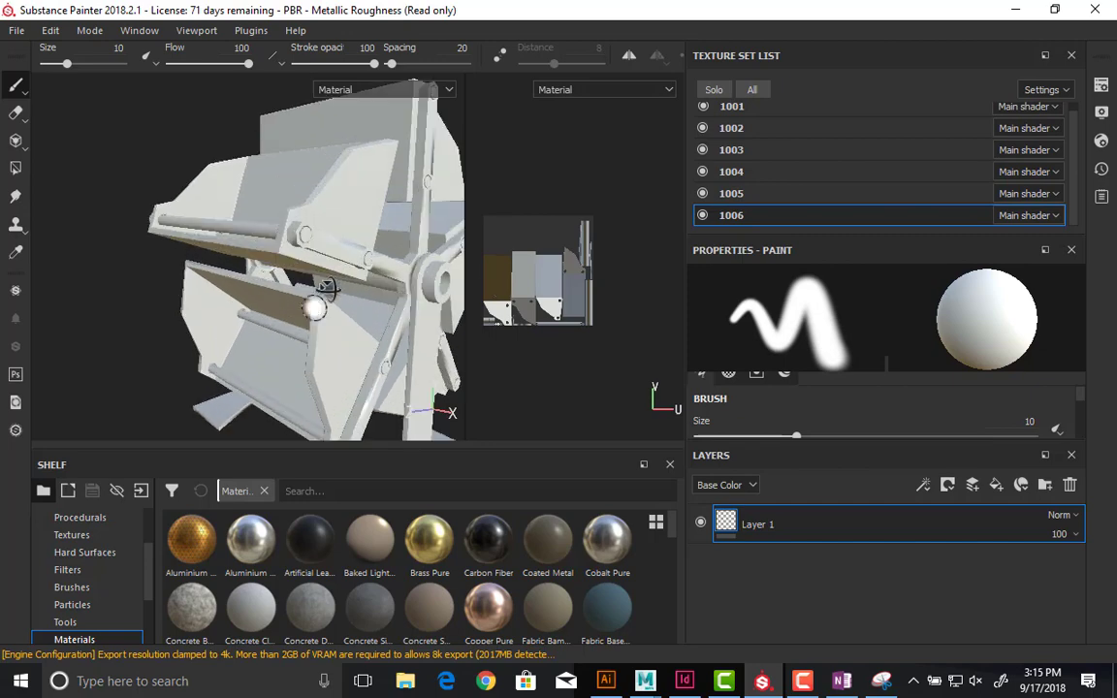
pyautogui.keyDown('alt'); pyautogui.moveTo(324, 290); pyautogui.dragTo(127, 309); pyautogui.keyUp('alt')
pyautogui.keyDown('alt'); pyautogui.moveTo(127, 308); pyautogui.dragTo(97, 243, button='right'); pyautogui.keyUp('alt')
pyautogui.keyDown('alt'); pyautogui.moveTo(97, 242); pyautogui.dragTo(88, 288); pyautogui.keyUp('alt')
pyautogui.keyDown('alt'); pyautogui.moveTo(88, 288); pyautogui.dragTo(164, 239, button='right'); pyautogui.keyUp('alt')
pyautogui.keyDown('alt'); pyautogui.moveTo(164, 239); pyautogui.dragTo(224, 258, button='middle'); pyautogui.keyUp('alt')
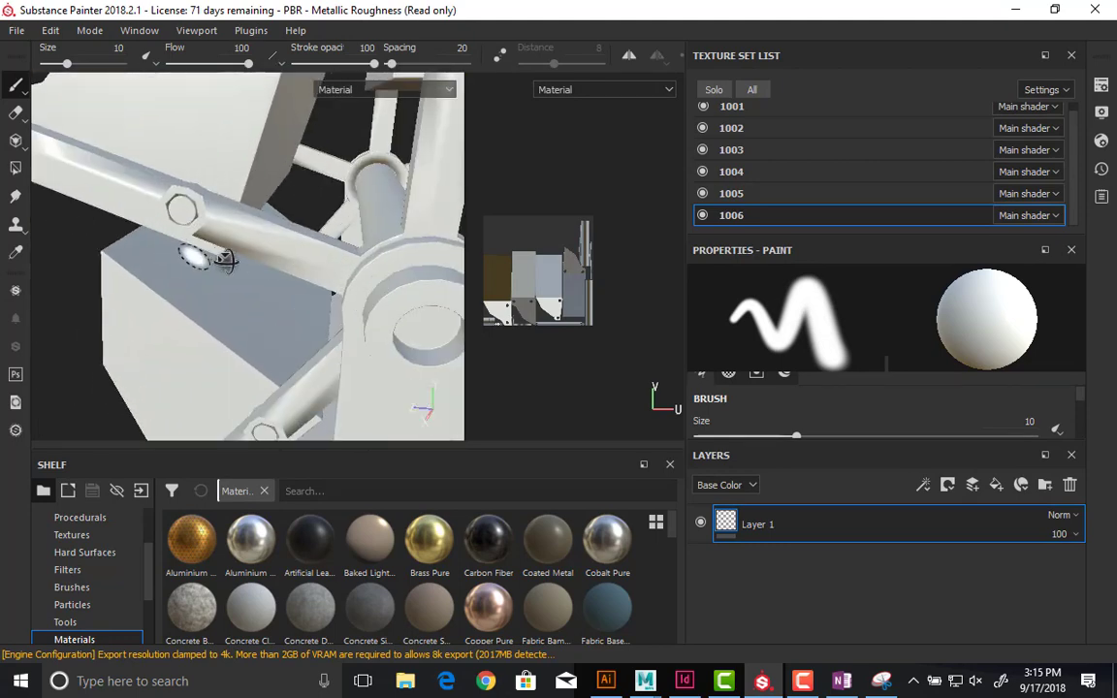
pyautogui.moveTo(224, 259)
pyautogui.keyDown('alt'); pyautogui.mouseDown()
pyautogui.moveTo(289, 271)
pyautogui.moveTo(260, 325)
pyautogui.mouseUp(); pyautogui.keyUp('alt')
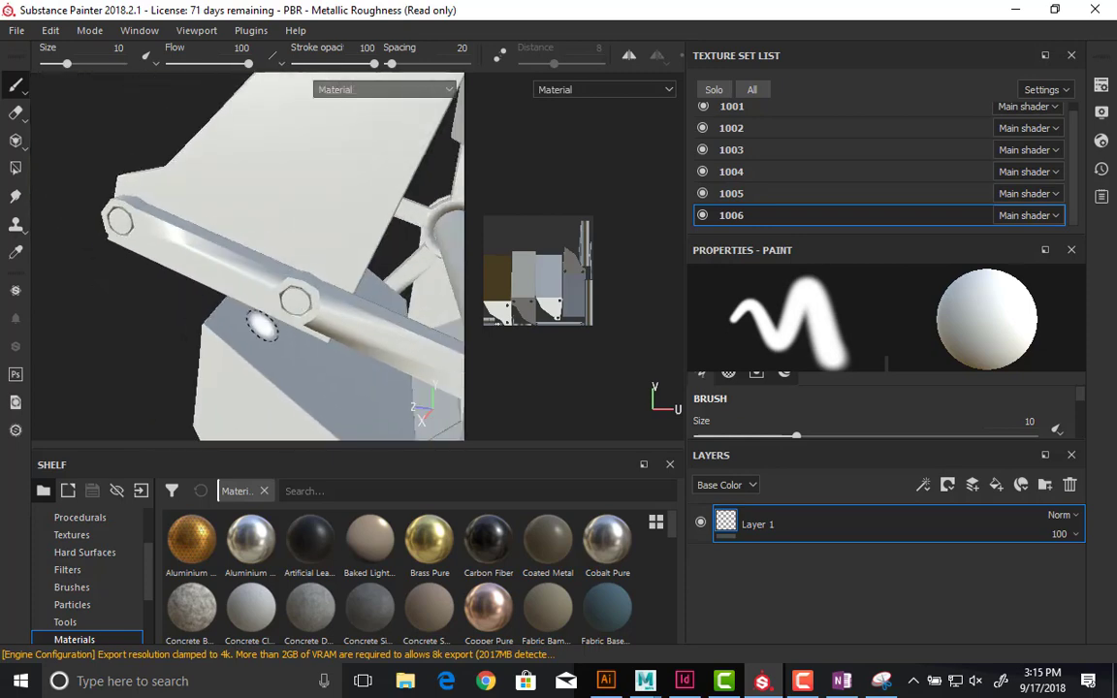
pyautogui.keyDown('alt'); pyautogui.moveTo(312, 325); pyautogui.dragTo(571, 335, button='right'); pyautogui.keyUp('alt')
pyautogui.keyDown('alt'); pyautogui.moveTo(374, 276); pyautogui.dragTo(316, 232); pyautogui.keyUp('alt')
pyautogui.keyDown('alt'); pyautogui.moveTo(316, 232); pyautogui.dragTo(232, 262, button='middle'); pyautogui.keyUp('alt')
pyautogui.keyDown('alt'); pyautogui.moveTo(232, 272); pyautogui.dragTo(349, 311); pyautogui.keyUp('alt')
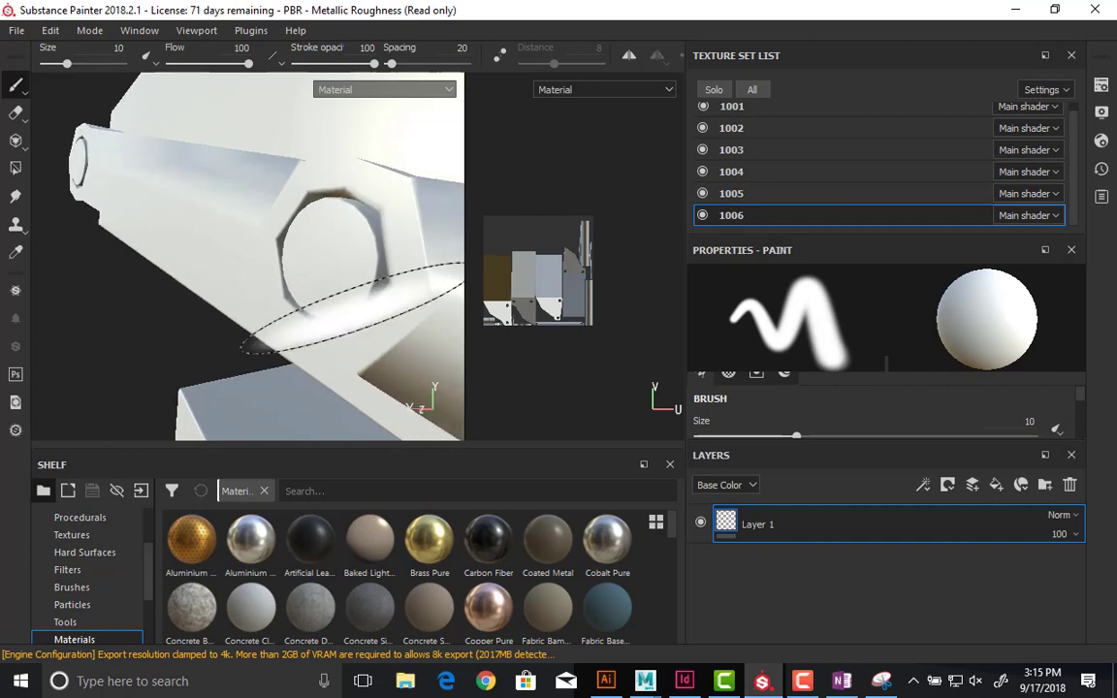
pyautogui.moveTo(337, 212)
pyautogui.keyDown('alt'); pyautogui.mouseDown()
pyautogui.moveTo(342, 349)
pyautogui.moveTo(388, 343)
pyautogui.moveTo(379, 307)
pyautogui.moveTo(367, 311)
pyautogui.mouseUp(); pyautogui.keyUp('alt')
pyautogui.keyDown('alt'); pyautogui.moveTo(367, 311); pyautogui.dragTo(150, 249, button='right'); pyautogui.keyUp('alt')
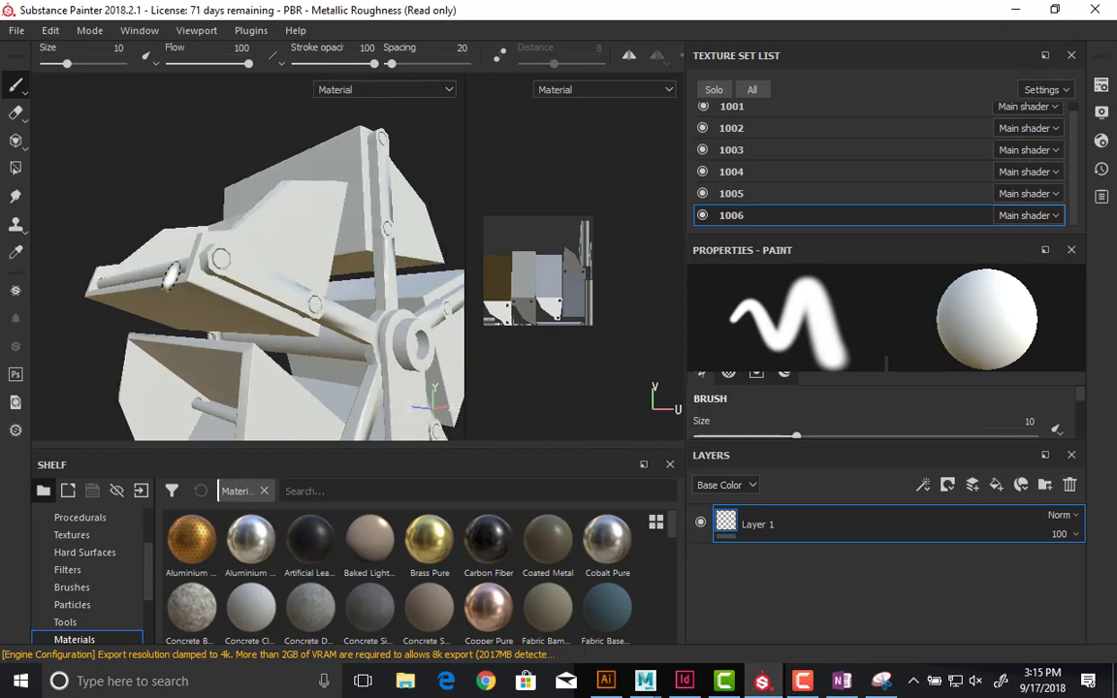
pyautogui.click(17, 30)
pyautogui.click(23, 51)
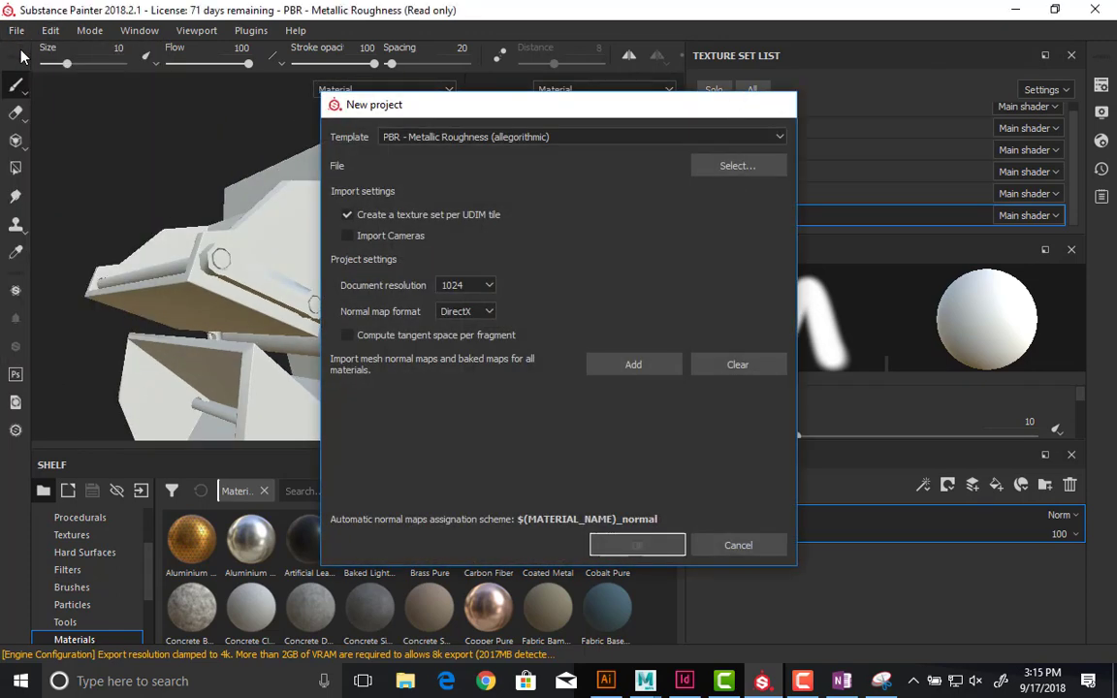
pyautogui.press('Escape')
# - Replace the project's mesh with WaterWheel_High.fbx through the project configuration
pyautogui.click(52, 34)
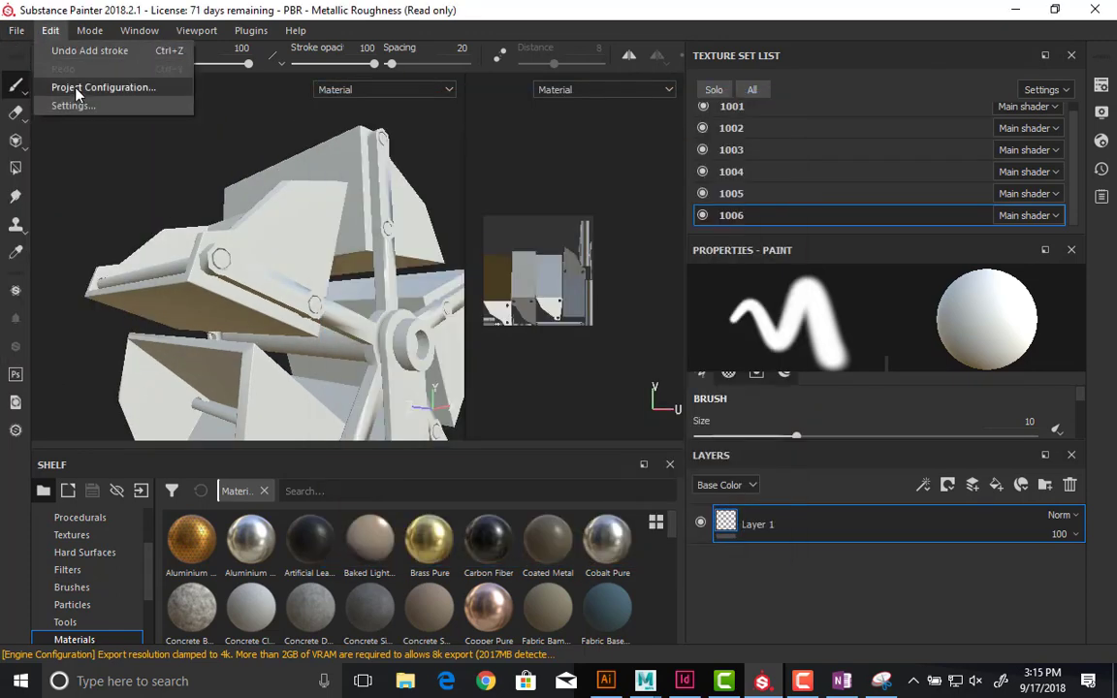
pyautogui.click(67, 79)
pyautogui.click(690, 239)
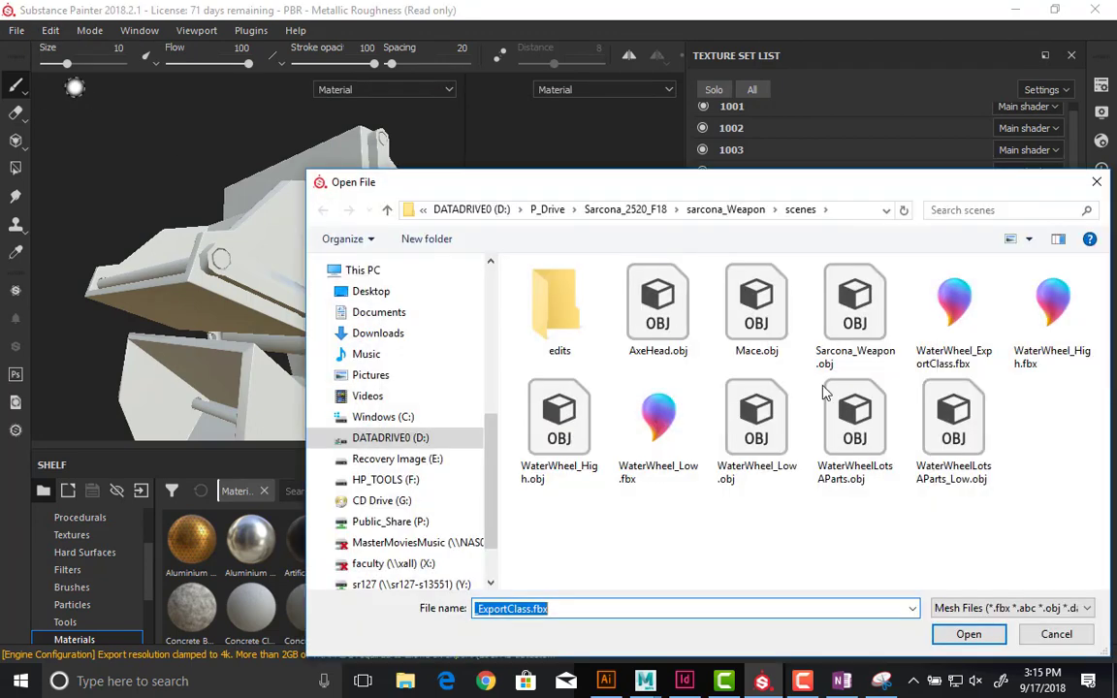
pyautogui.click(1081, 325)
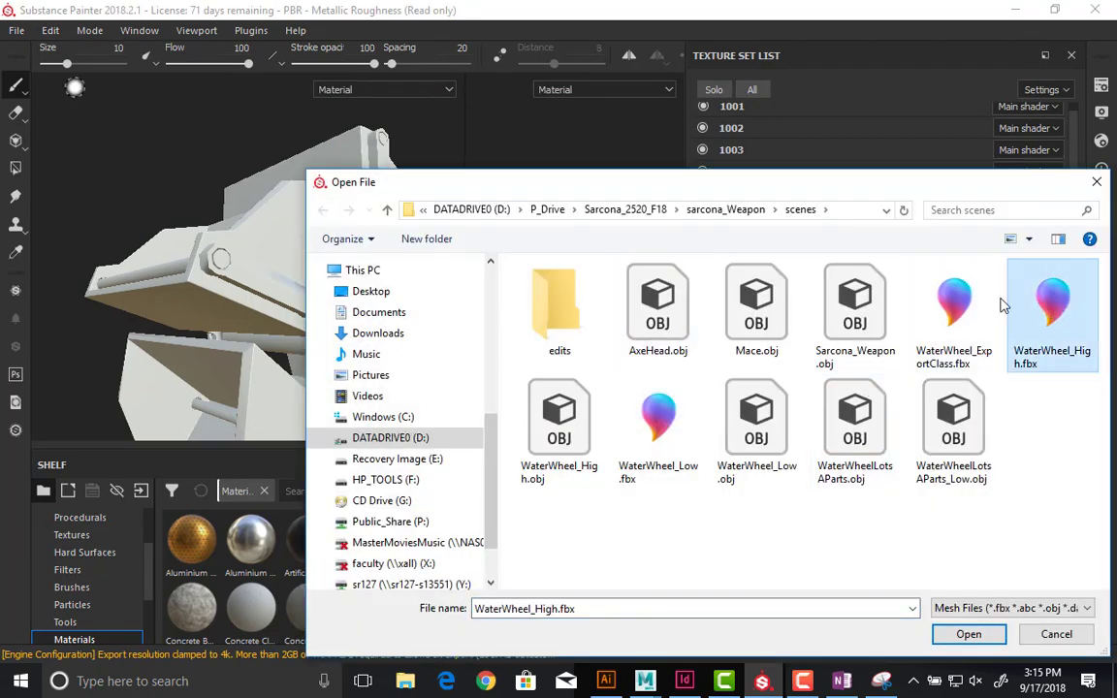
pyautogui.moveTo(788, 194); pyautogui.dragTo(598, 155)
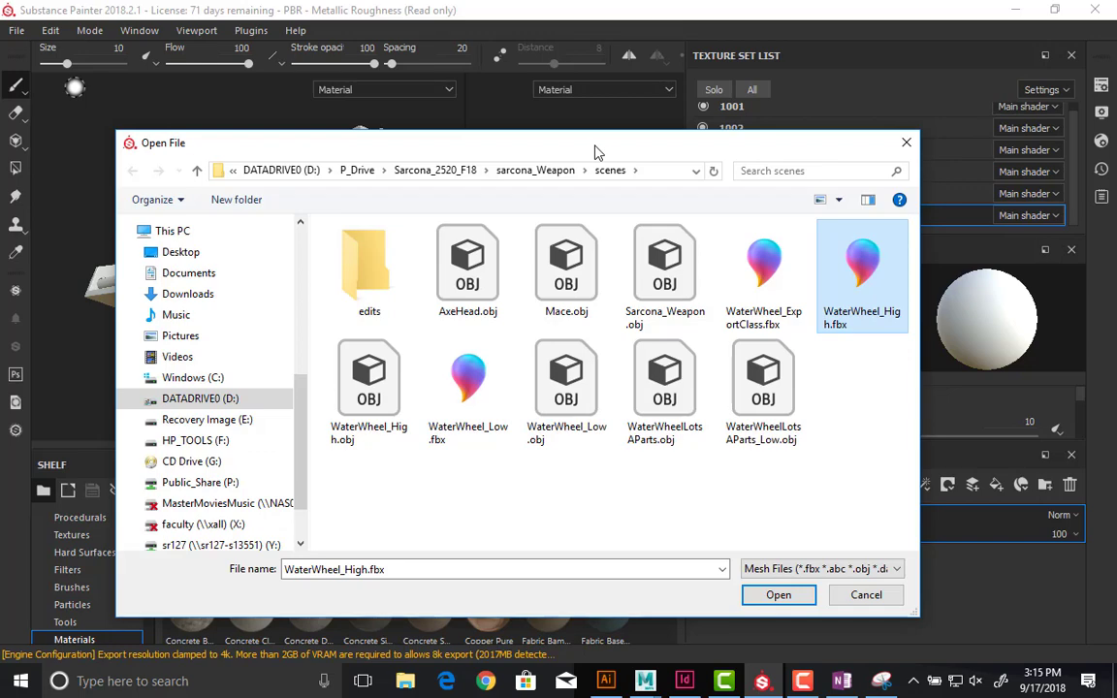
pyautogui.click(754, 593)
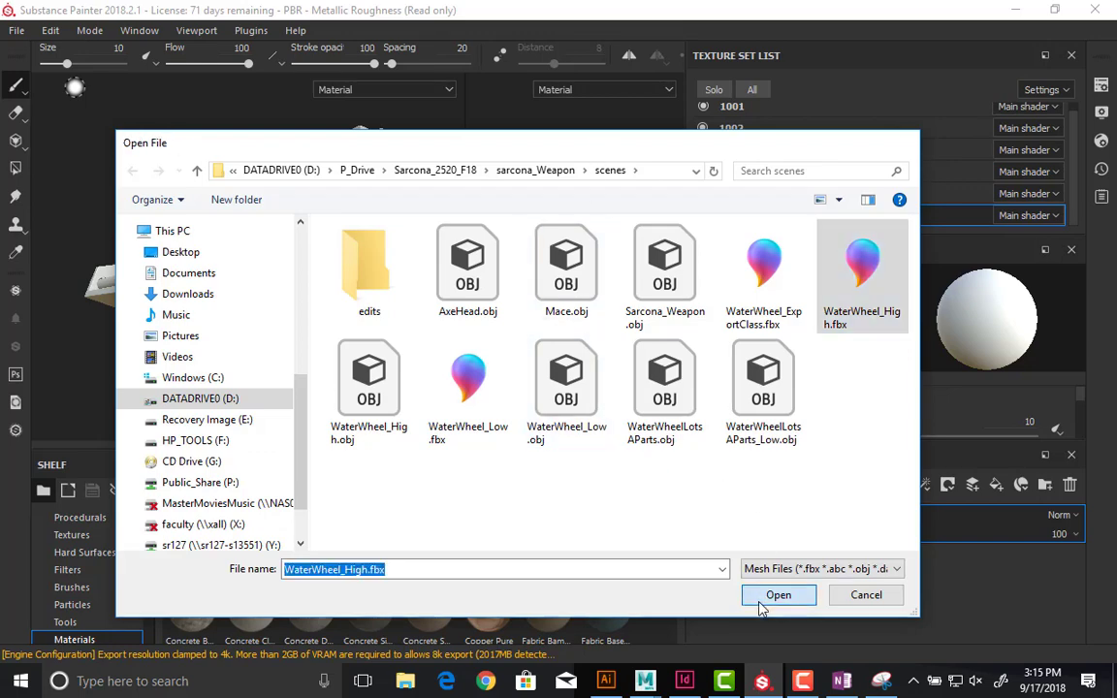
pyautogui.click(549, 449)
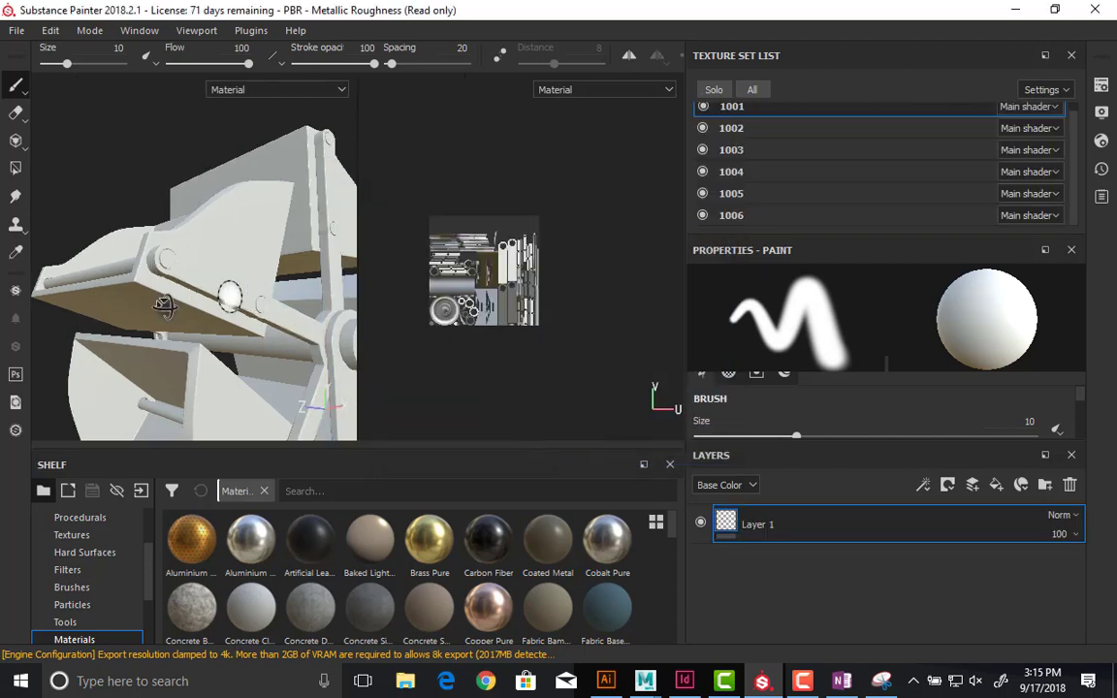
# - Examine the replaced high-poly wheel from several angles and widen the 3D view beside its UV layout
pyautogui.keyDown('alt'); pyautogui.moveTo(230, 295); pyautogui.dragTo(142, 317); pyautogui.keyUp('alt')
pyautogui.keyDown('alt'); pyautogui.moveTo(142, 317); pyautogui.dragTo(223, 291, button='right'); pyautogui.keyUp('alt')
pyautogui.keyDown('alt'); pyautogui.moveTo(245, 278); pyautogui.dragTo(223, 320); pyautogui.keyUp('alt')
pyautogui.keyDown('alt'); pyautogui.moveTo(223, 320); pyautogui.dragTo(38, 277, button='right'); pyautogui.keyUp('alt')
pyautogui.keyDown('alt'); pyautogui.moveTo(155, 319); pyautogui.dragTo(39, 291, button='right'); pyautogui.keyUp('alt')
pyautogui.keyDown('alt'); pyautogui.moveTo(107, 317); pyautogui.dragTo(264, 359); pyautogui.keyUp('alt')
pyautogui.keyDown('alt'); pyautogui.moveTo(263, 360); pyautogui.dragTo(39, 312, button='right'); pyautogui.keyUp('alt')
pyautogui.keyDown('alt'); pyautogui.moveTo(233, 315); pyautogui.dragTo(323, 277, button='middle'); pyautogui.keyUp('alt')
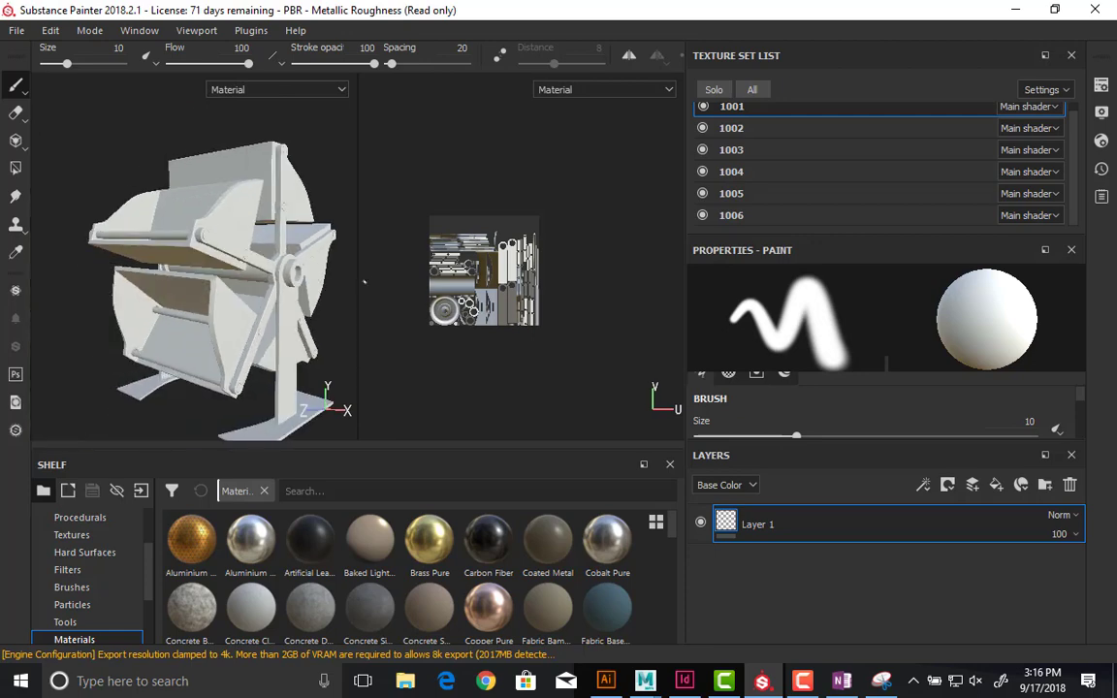
pyautogui.moveTo(362, 280); pyautogui.dragTo(538, 280)
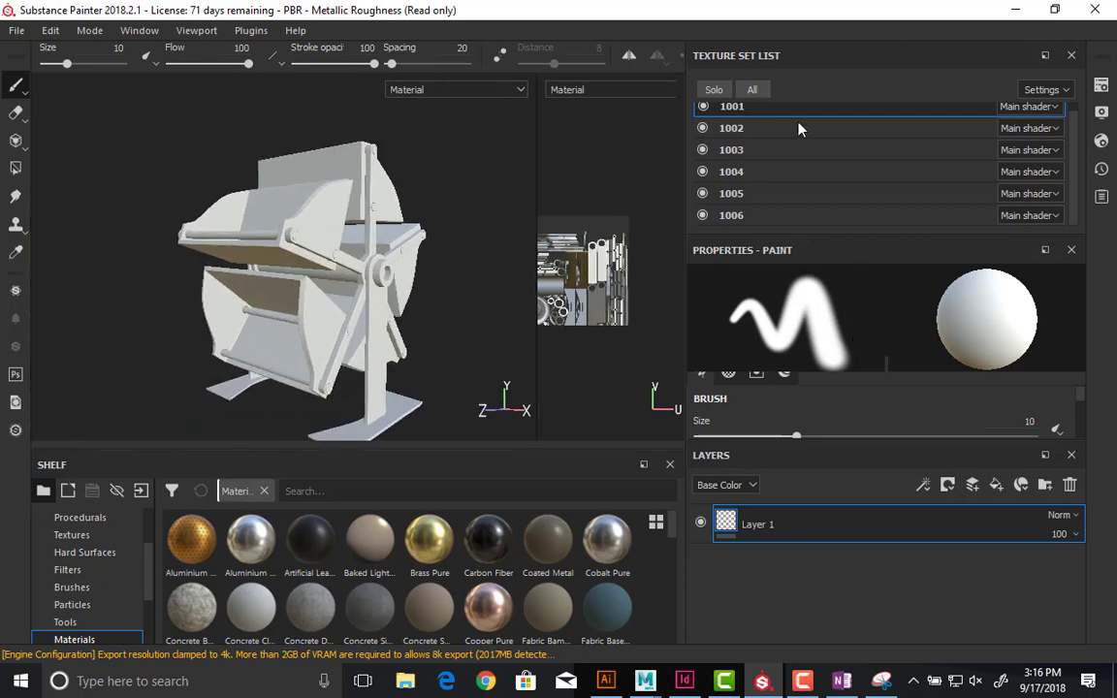
# - Dock the paint properties together with the texture set list as one tabbed group and look through the brush settings
pyautogui.moveTo(778, 279)
pyautogui.mouseDown()
pyautogui.moveTo(527, 225)
pyautogui.moveTo(519, 204)
pyautogui.moveTo(743, 237)
pyautogui.moveTo(792, 260)
pyautogui.moveTo(786, 306)
pyautogui.moveTo(786, 175)
pyautogui.moveTo(786, 222)
pyautogui.mouseUp()
pyautogui.scroll(-5, 787, 271)
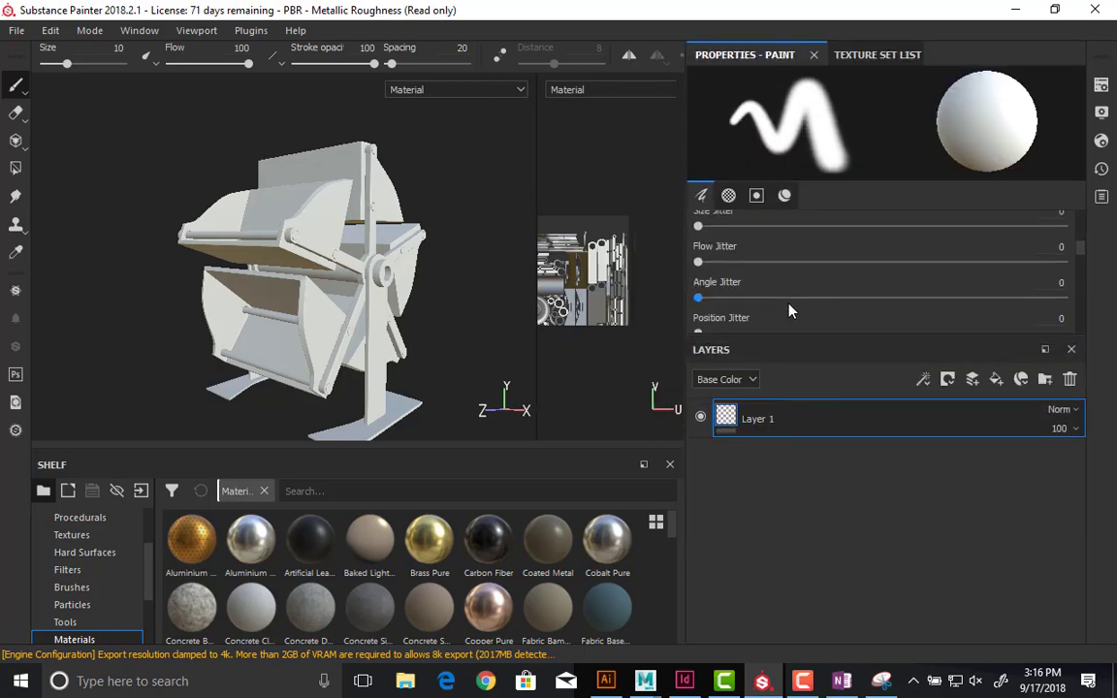
pyautogui.scroll(5, 788, 310)
pyautogui.click(196, 30)
pyautogui.moveTo(140, 30)
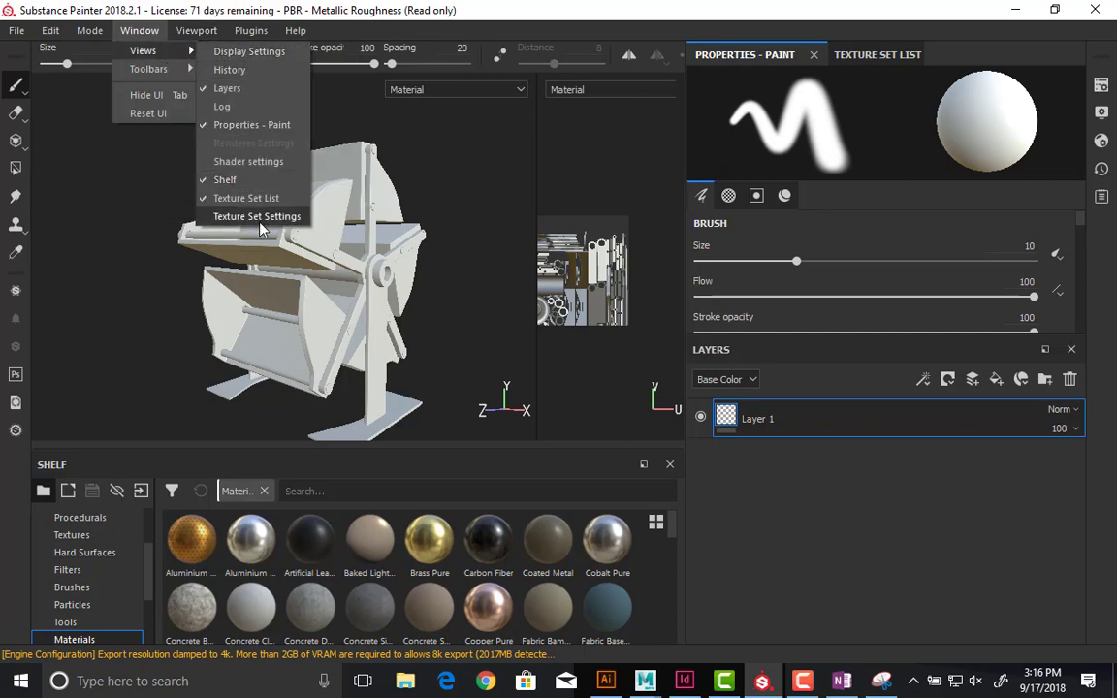
pyautogui.click(247, 51)
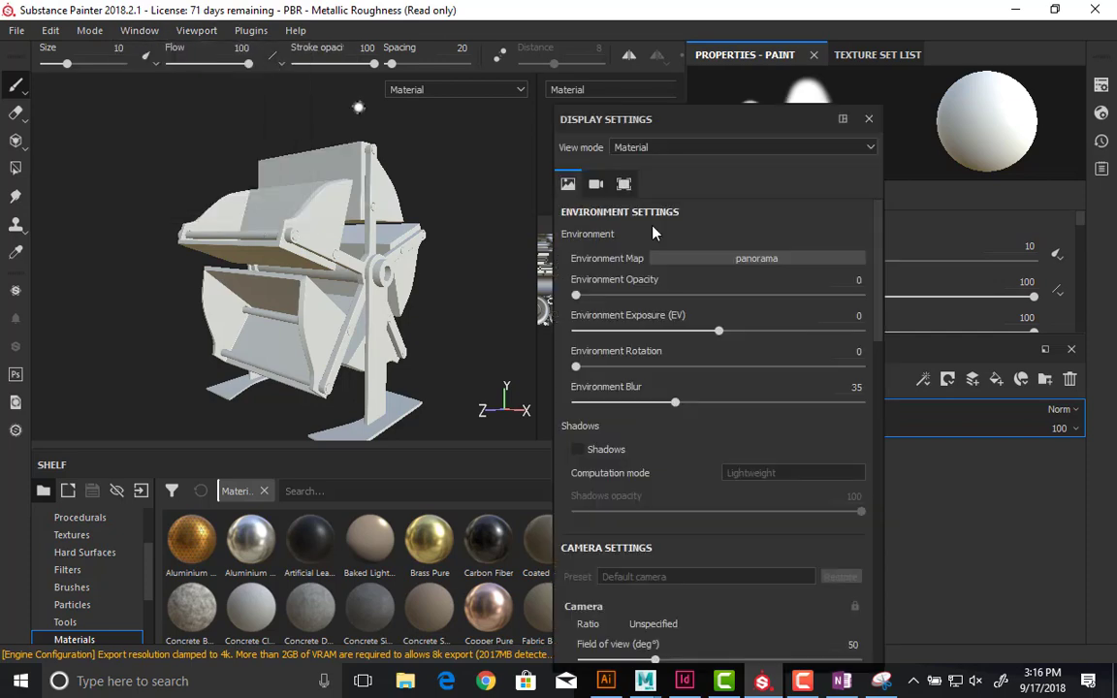
pyautogui.scroll(-4, 676, 388)
pyautogui.scroll(5, 676, 388)
pyautogui.click(869, 118)
pyautogui.click(140, 30)
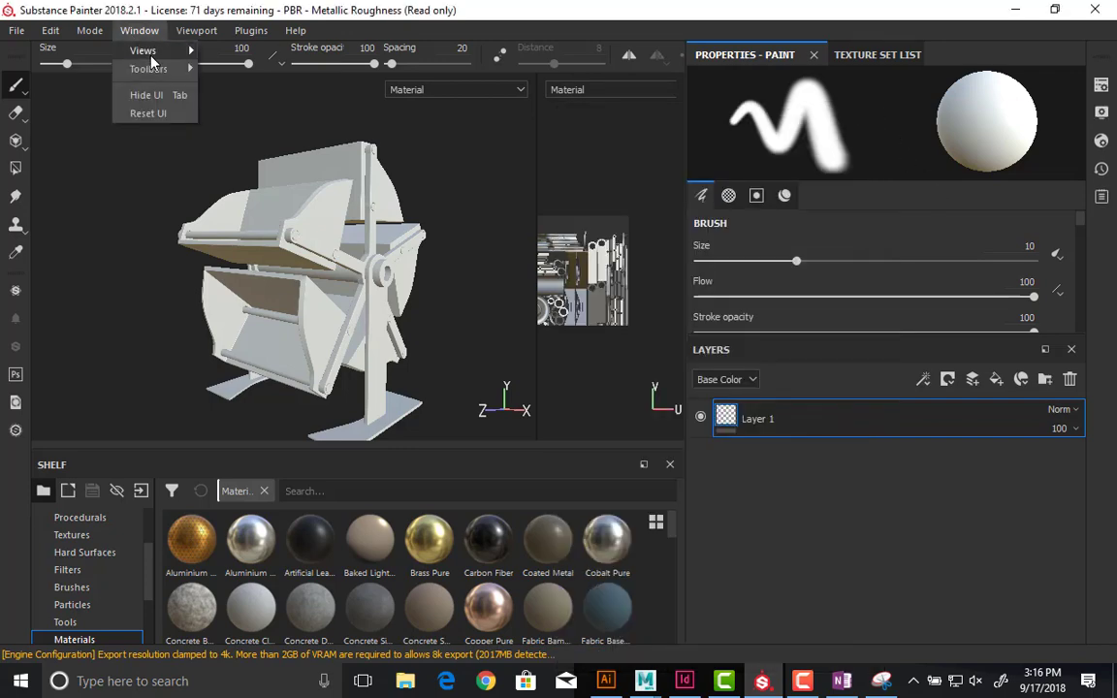
pyautogui.moveTo(156, 50)
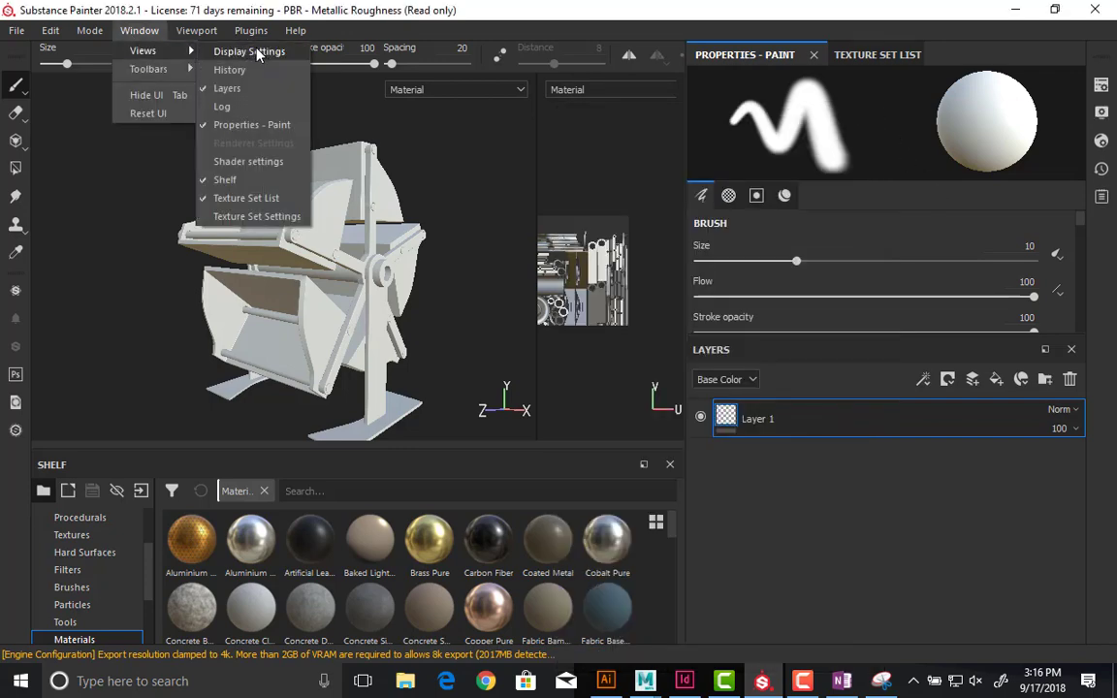
pyautogui.click(248, 161)
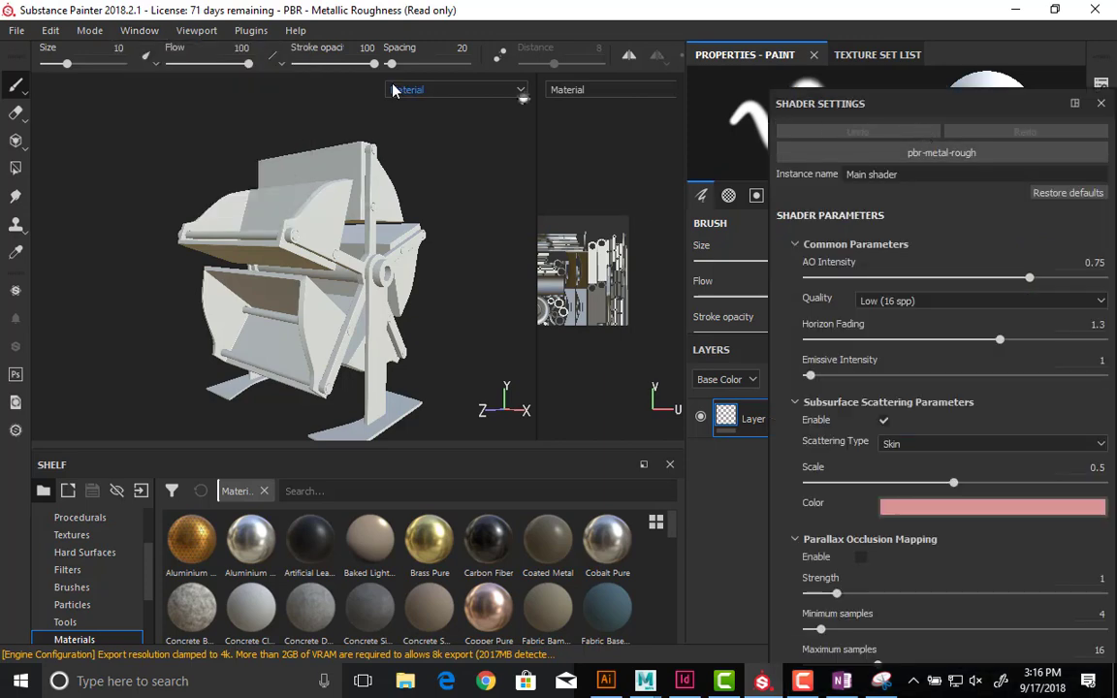
# - Show the texture set settings and close the shader settings
pyautogui.click(135, 30)
pyautogui.moveTo(150, 51)
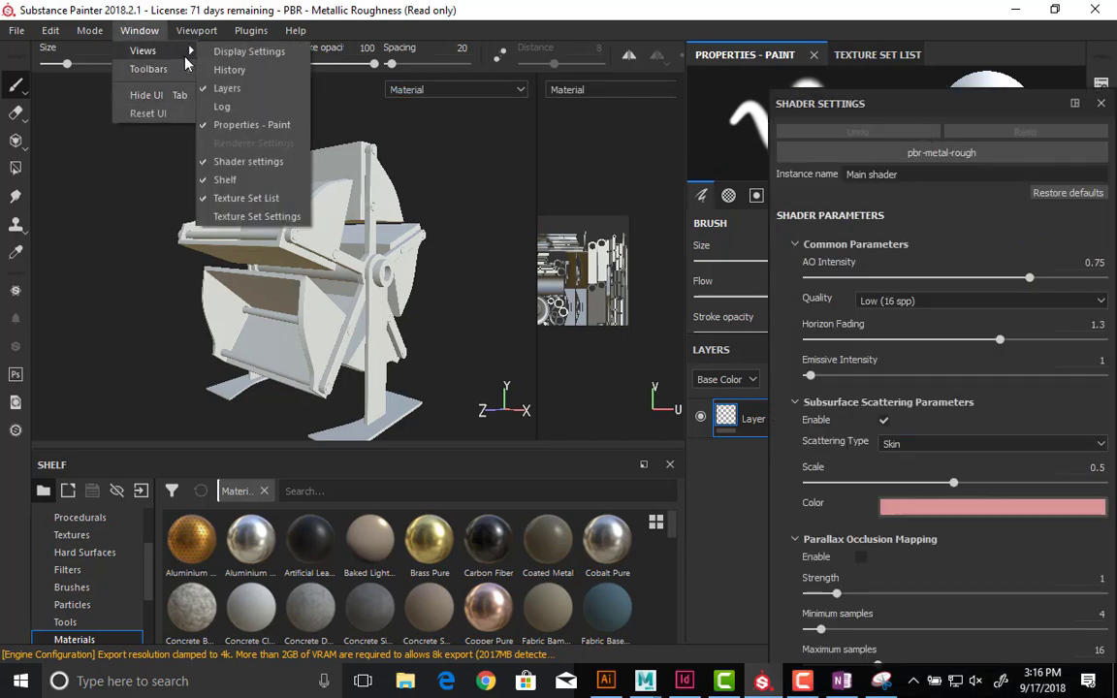
pyautogui.click(275, 219)
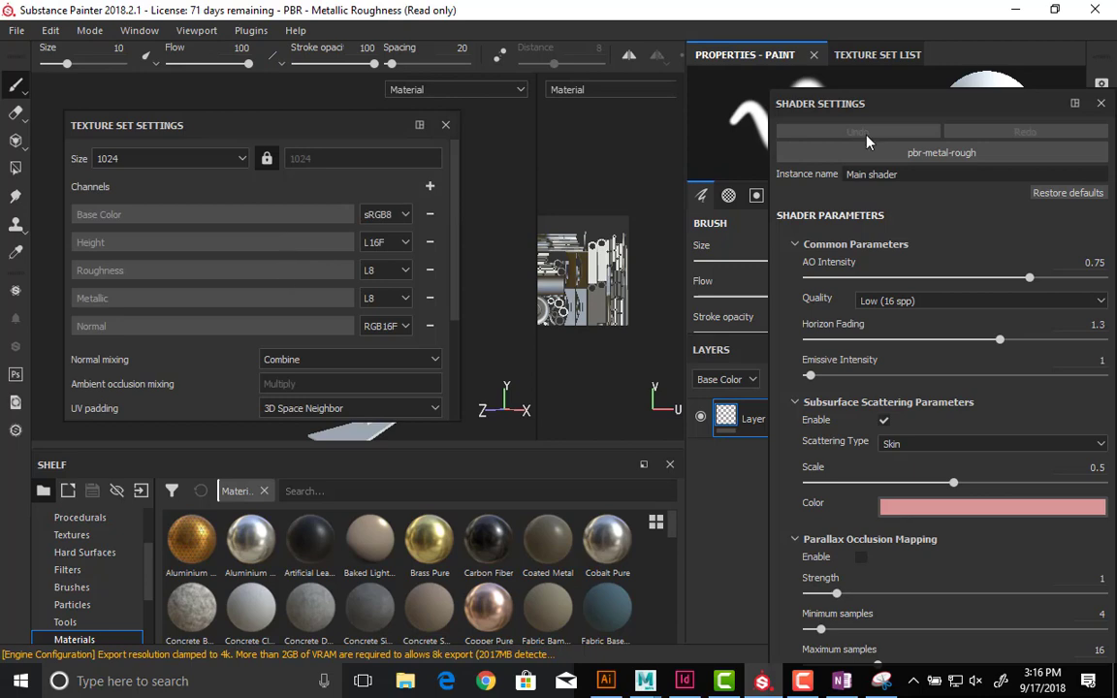
pyautogui.click(1101, 102)
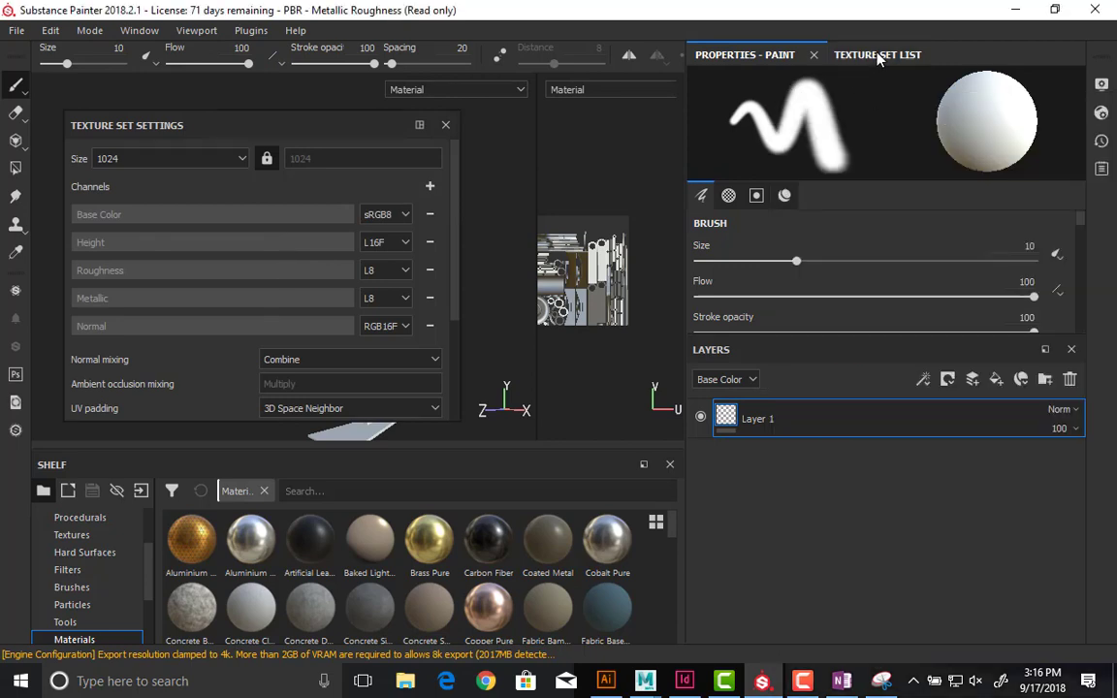
# - Bake the mesh maps for all texture sets, using the low-poly mesh as high-poly mesh and checking the ID baker's color source
pyautogui.scroll(-2, 229, 327)
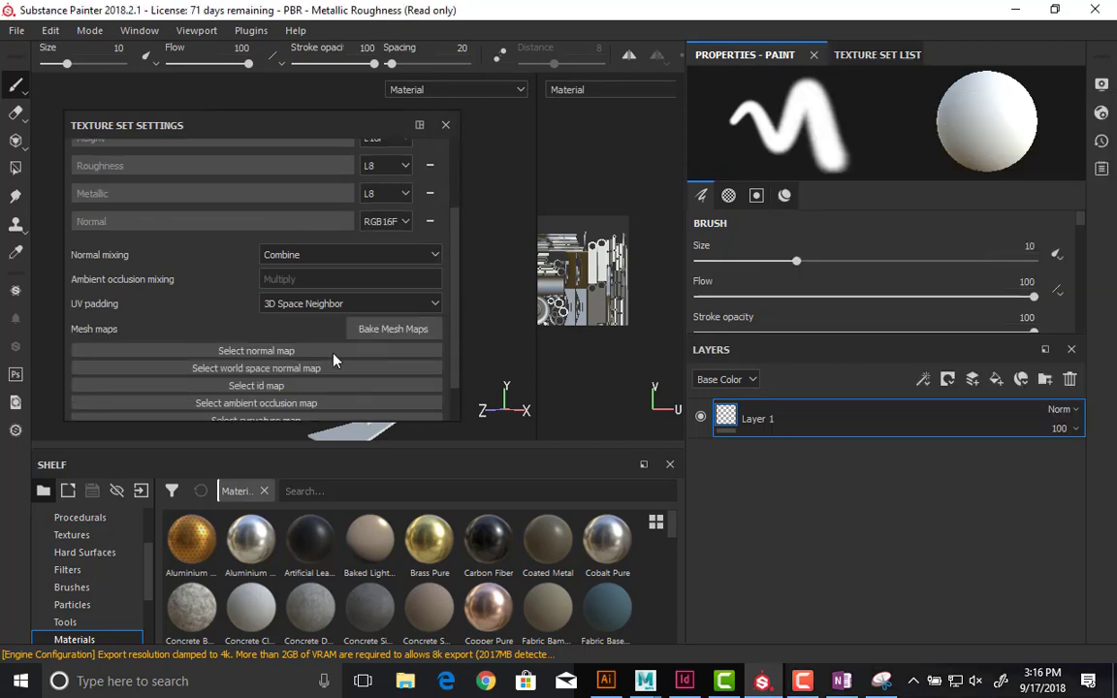
pyautogui.click(390, 329)
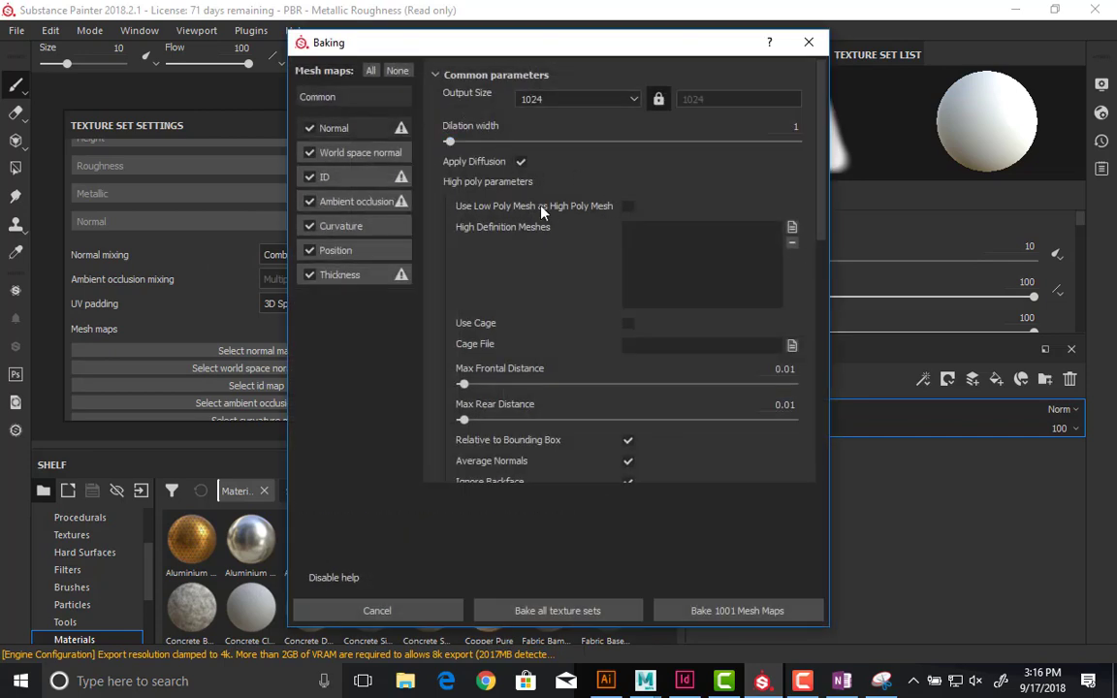
pyautogui.click(628, 207)
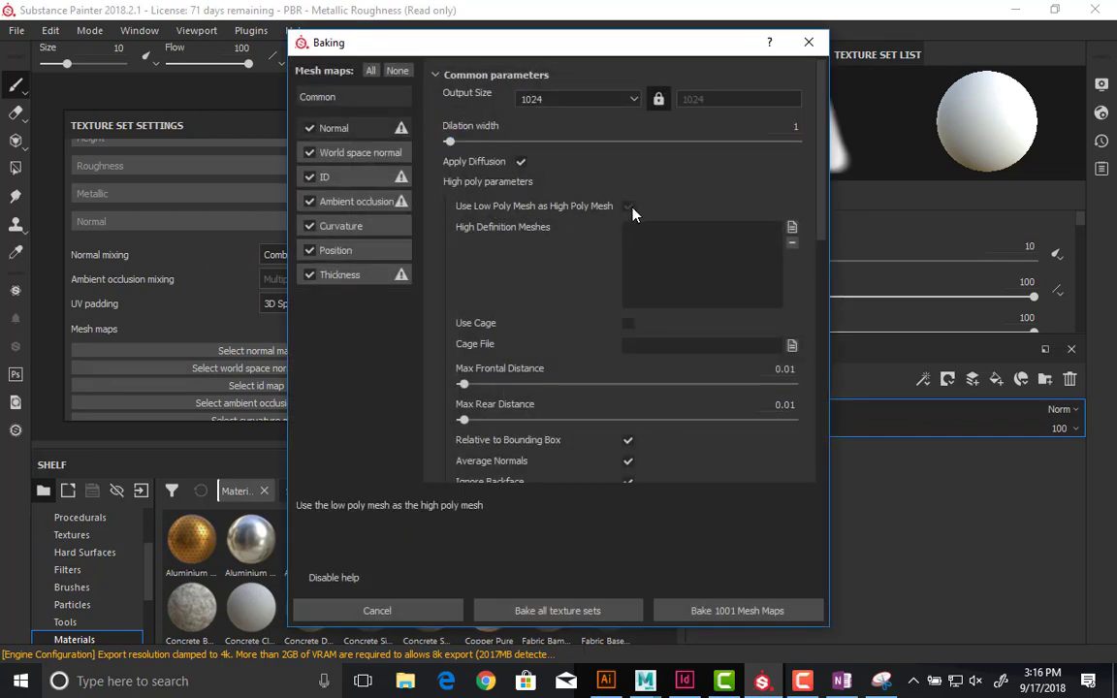
pyautogui.click(310, 179)
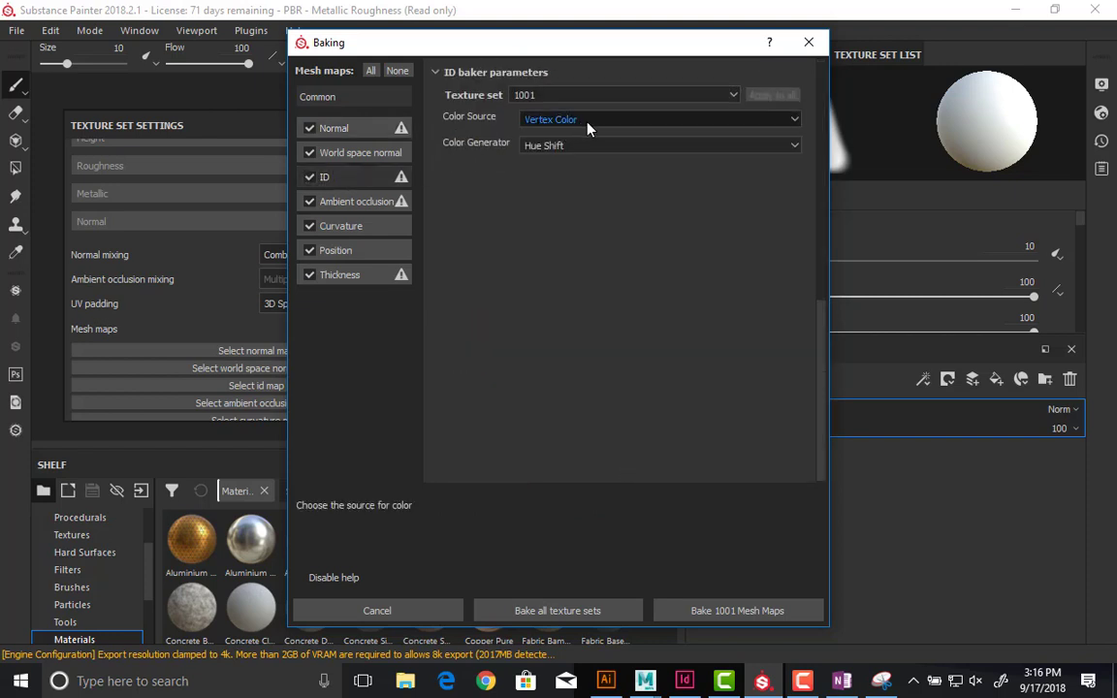
pyautogui.click(530, 611)
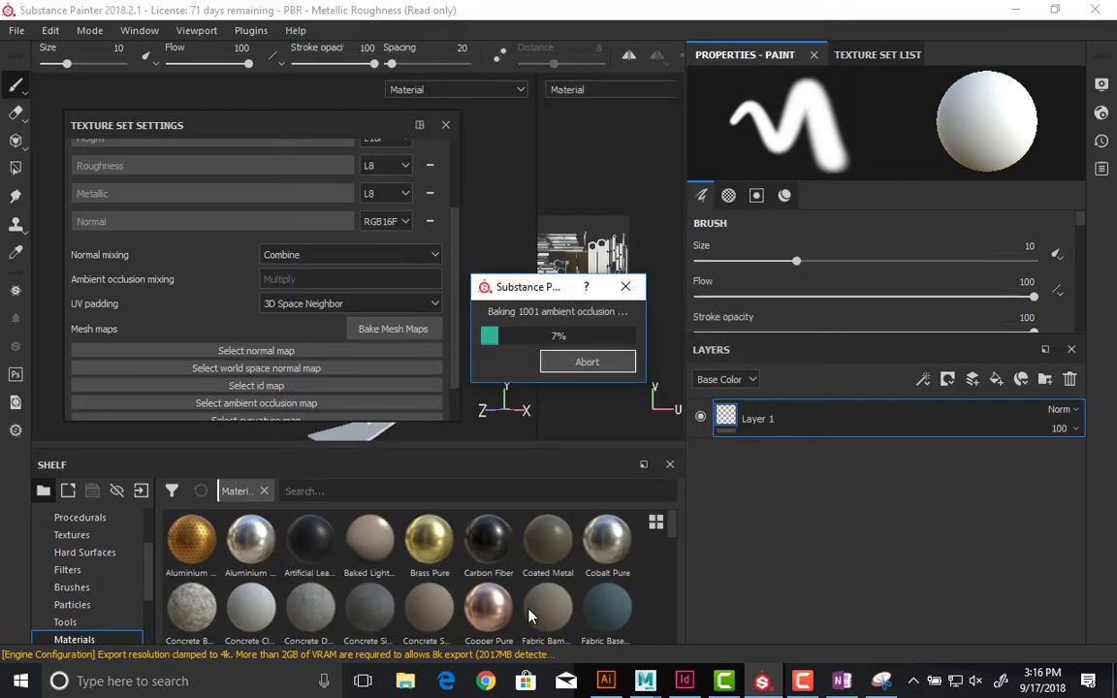
# - Switch to Maya, examine the low-poly wheel's UV tiles in the UV Editor, and return to Substance Painter
pyautogui.hotkey('alt', 'Tab')
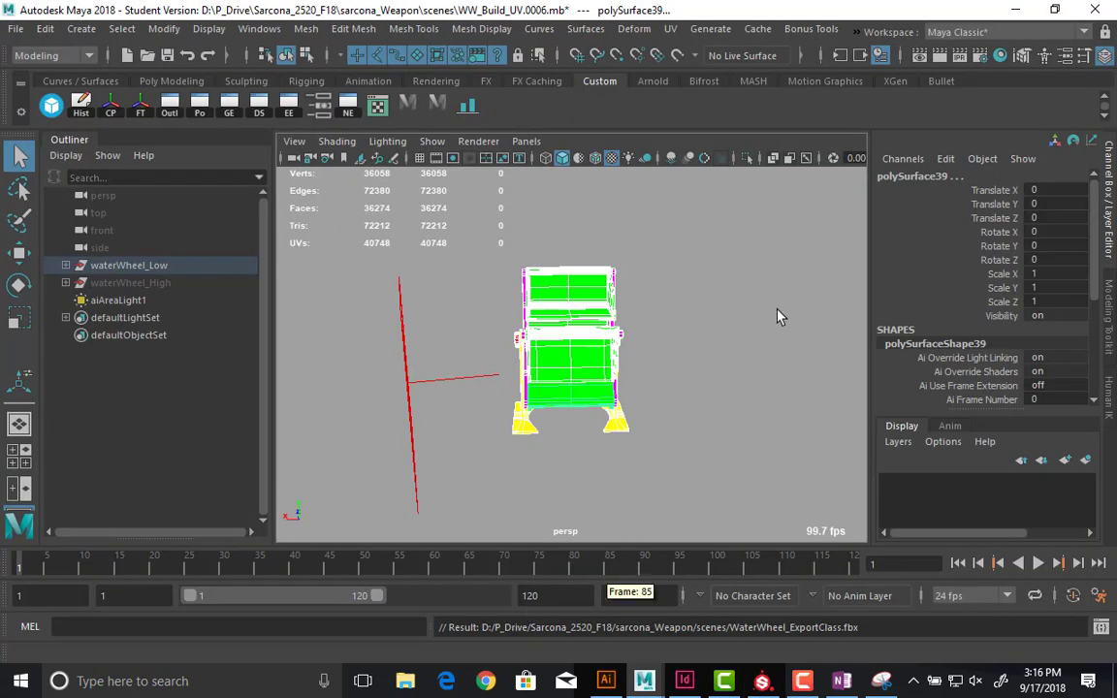
pyautogui.click(670, 28)
pyautogui.click(708, 52)
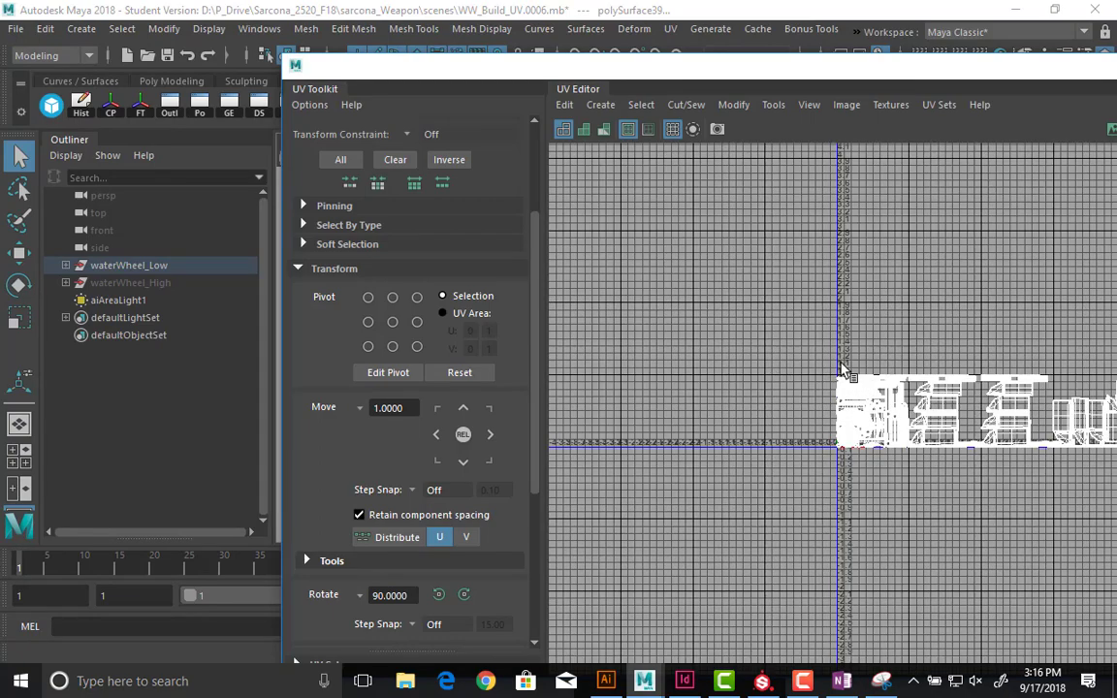
pyautogui.scroll(-2, 841, 366)
pyautogui.keyDown('alt'); pyautogui.moveTo(842, 366); pyautogui.dragTo(668, 376, button='middle'); pyautogui.keyUp('alt')
pyautogui.hotkey('alt', 'Tab')
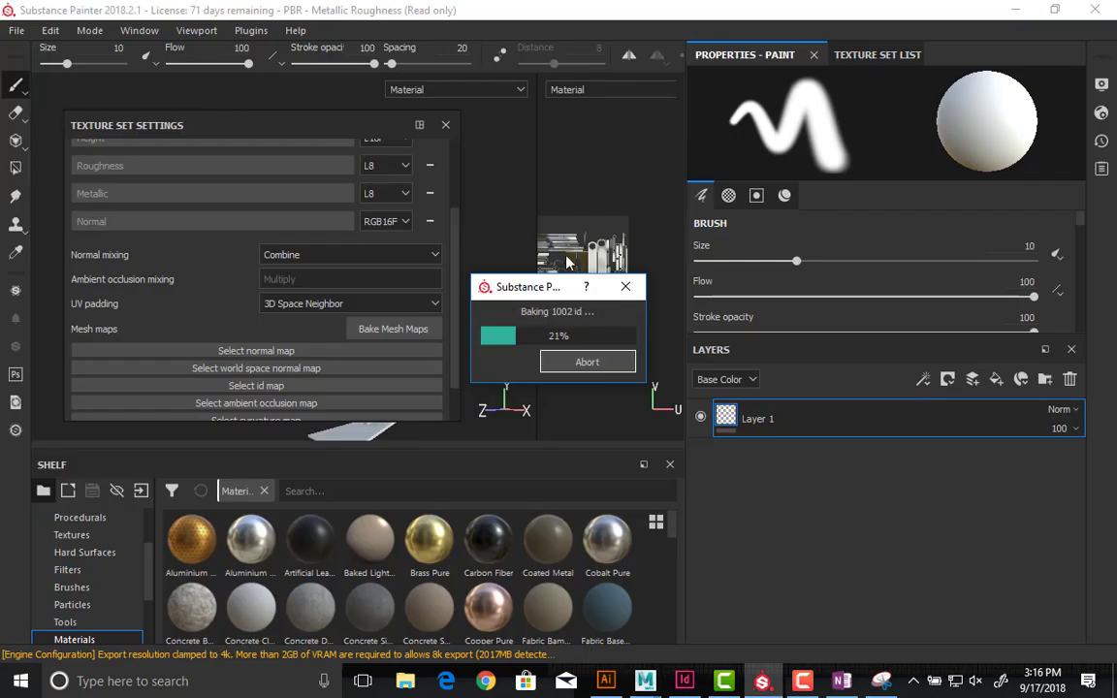
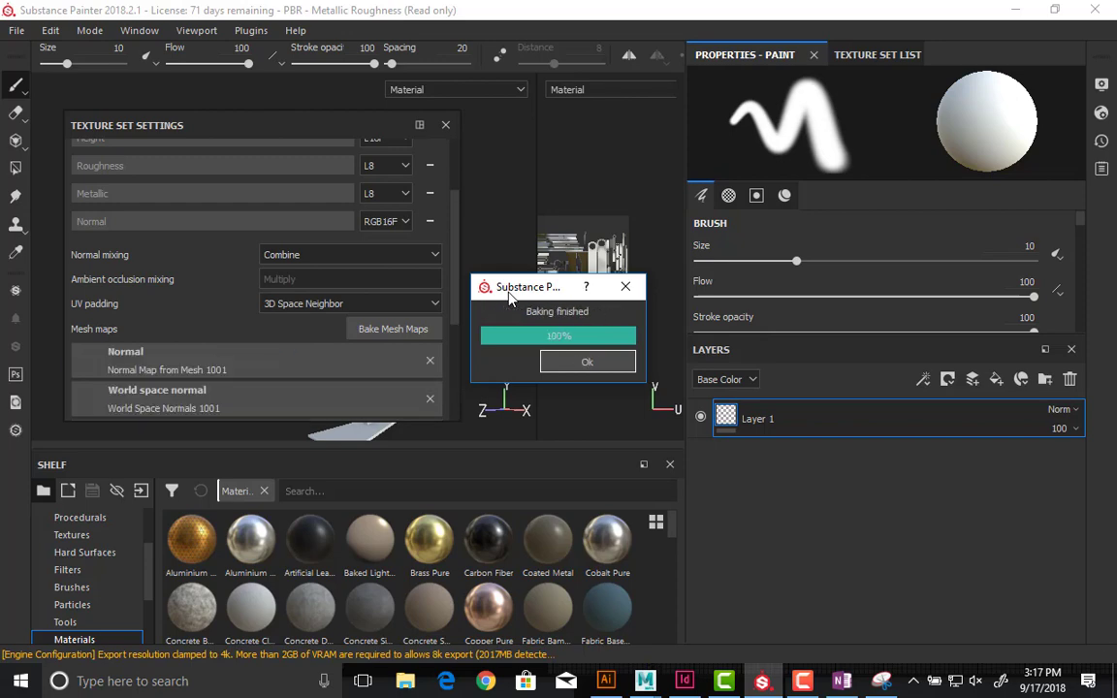
# - Dismiss the bake report and examine the baked mesh maps of texture sets 1001, 1004 and 1006
pyautogui.click(554, 361)
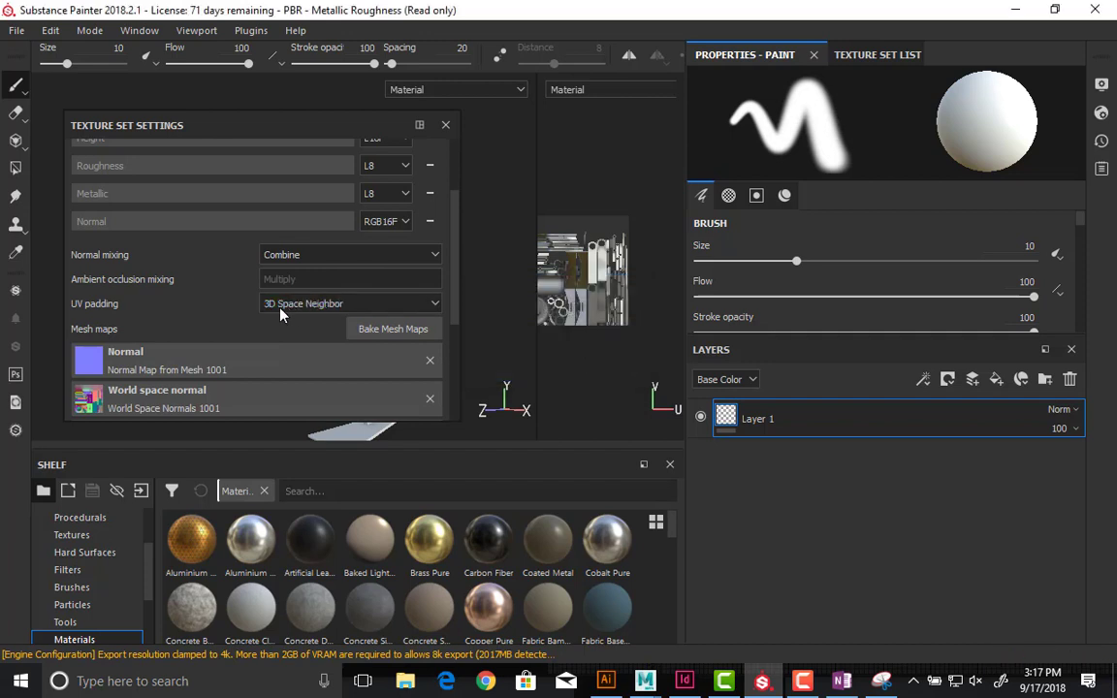
pyautogui.scroll(-5, 278, 313)
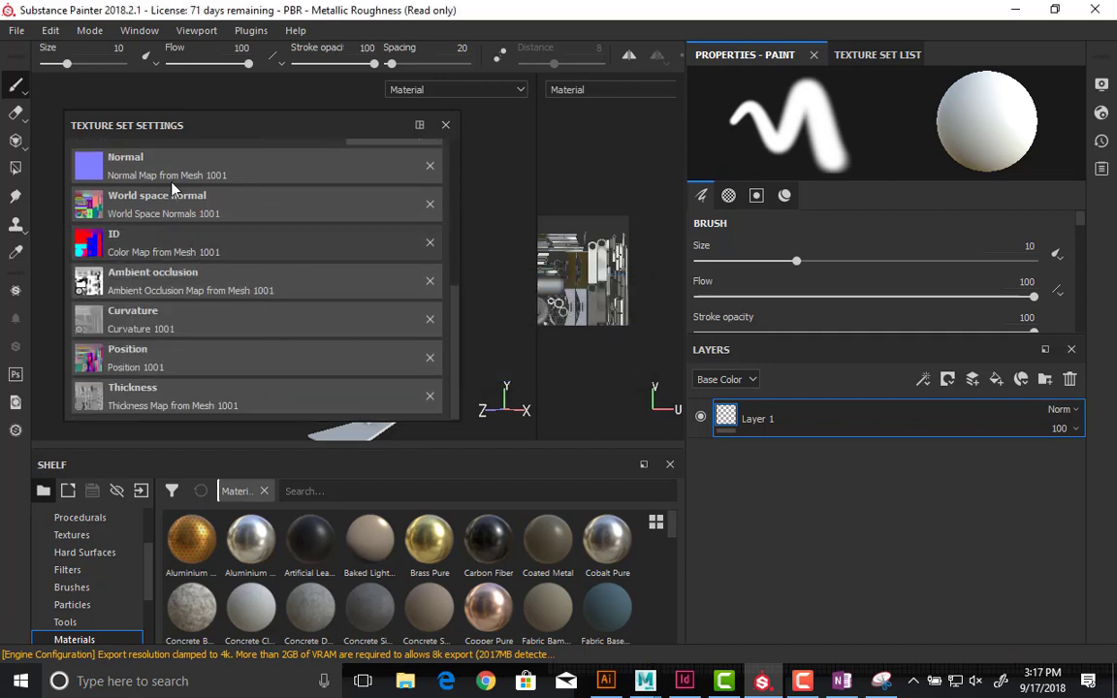
pyautogui.click(877, 55)
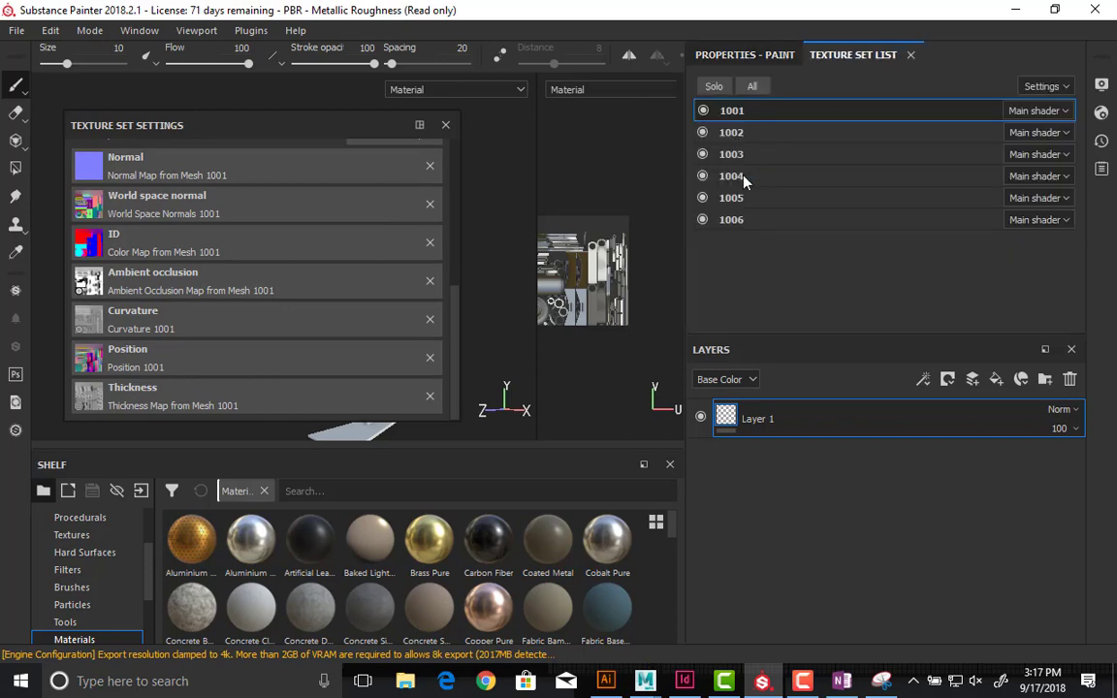
pyautogui.click(739, 178)
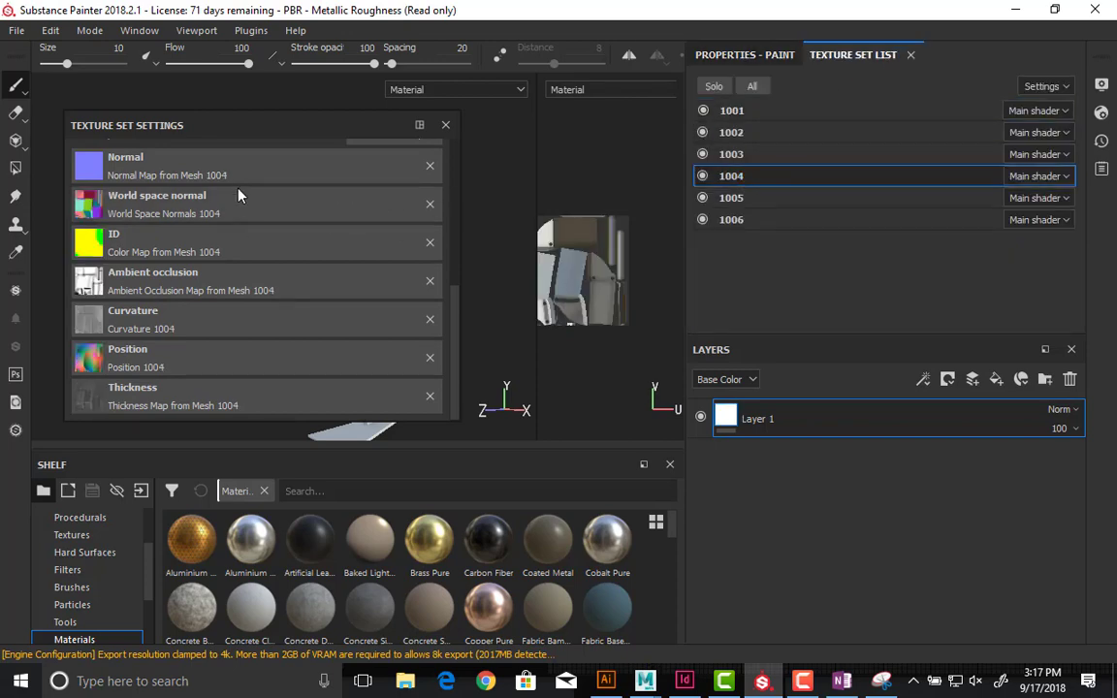
pyautogui.click(762, 221)
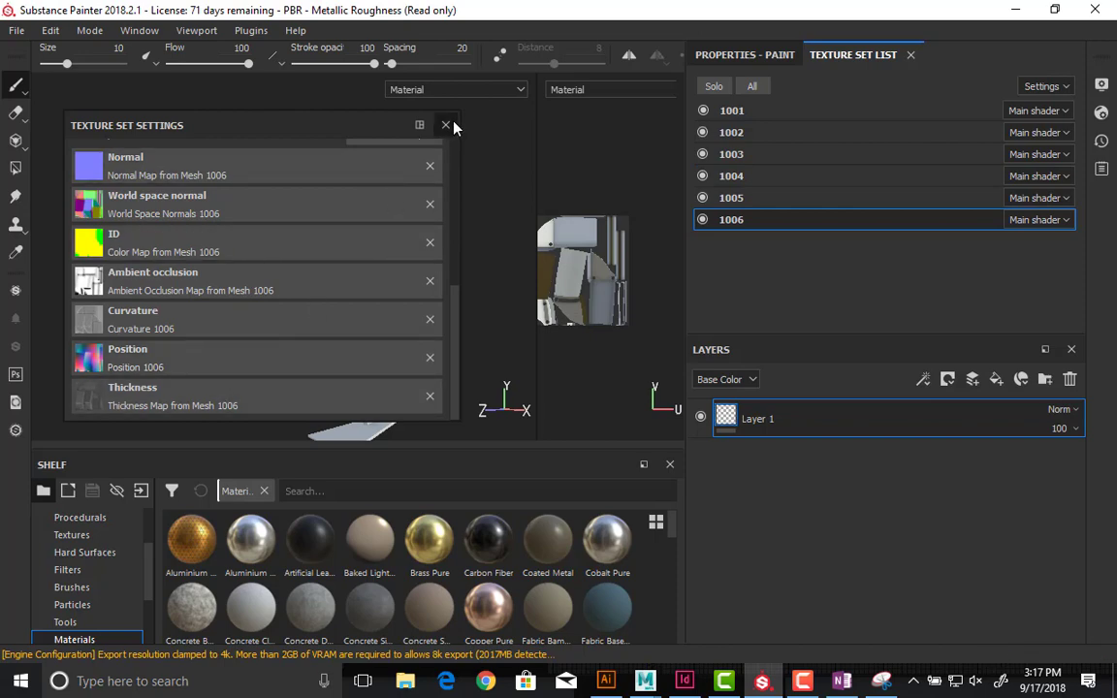
# - Review the output sizes offered in the baking options, leave without baking, and close the texture set settings
pyautogui.scroll(6, 391, 263)
pyautogui.scroll(-3, 393, 272)
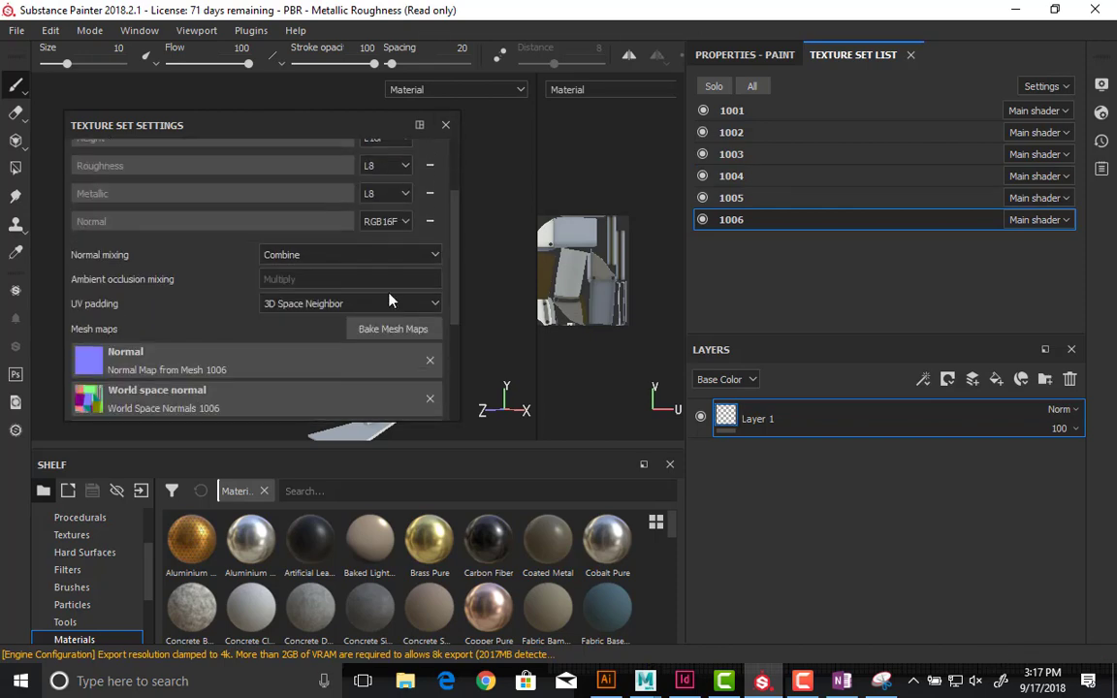
pyautogui.click(391, 330)
pyautogui.doubleClick(548, 103)
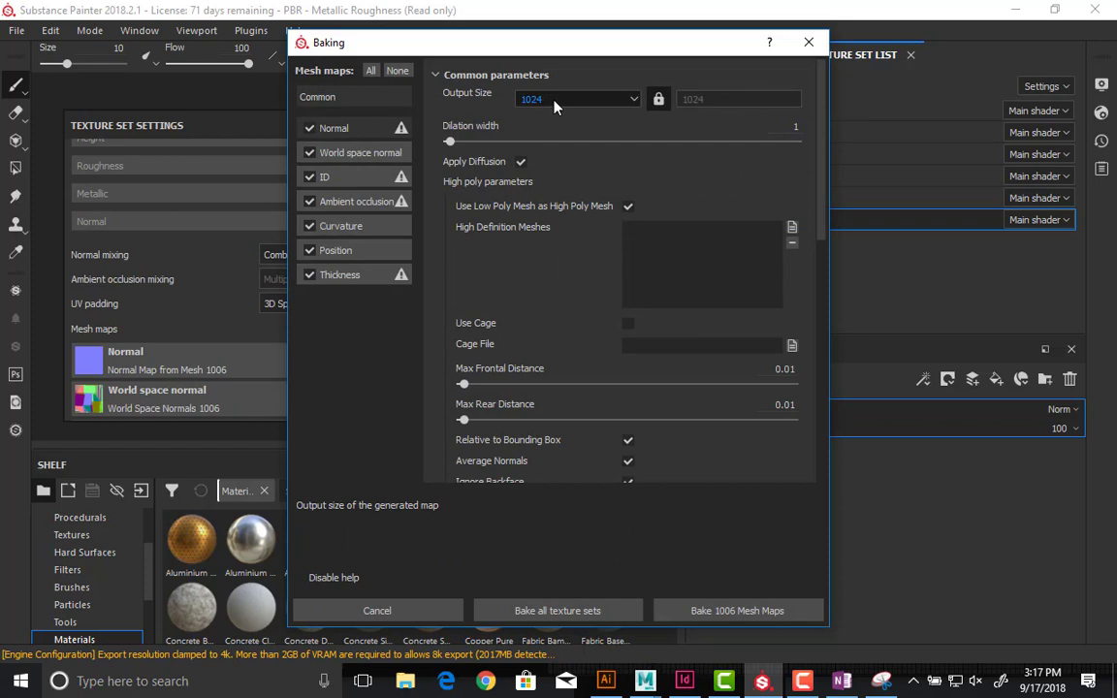
pyautogui.click(560, 101)
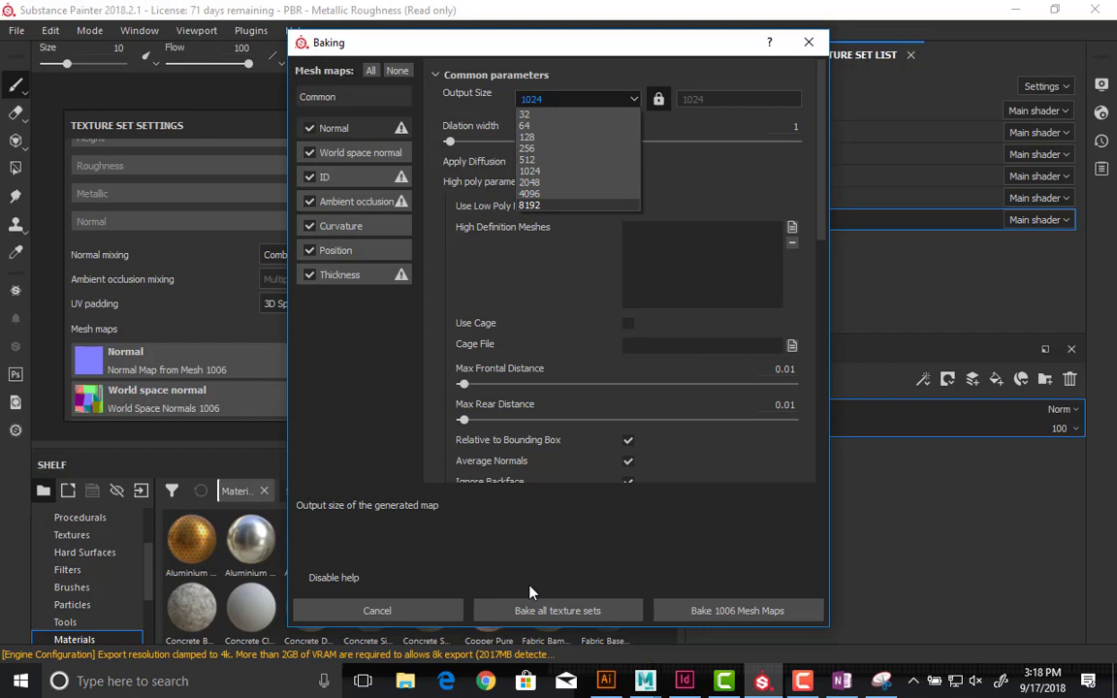
pyautogui.click(437, 609)
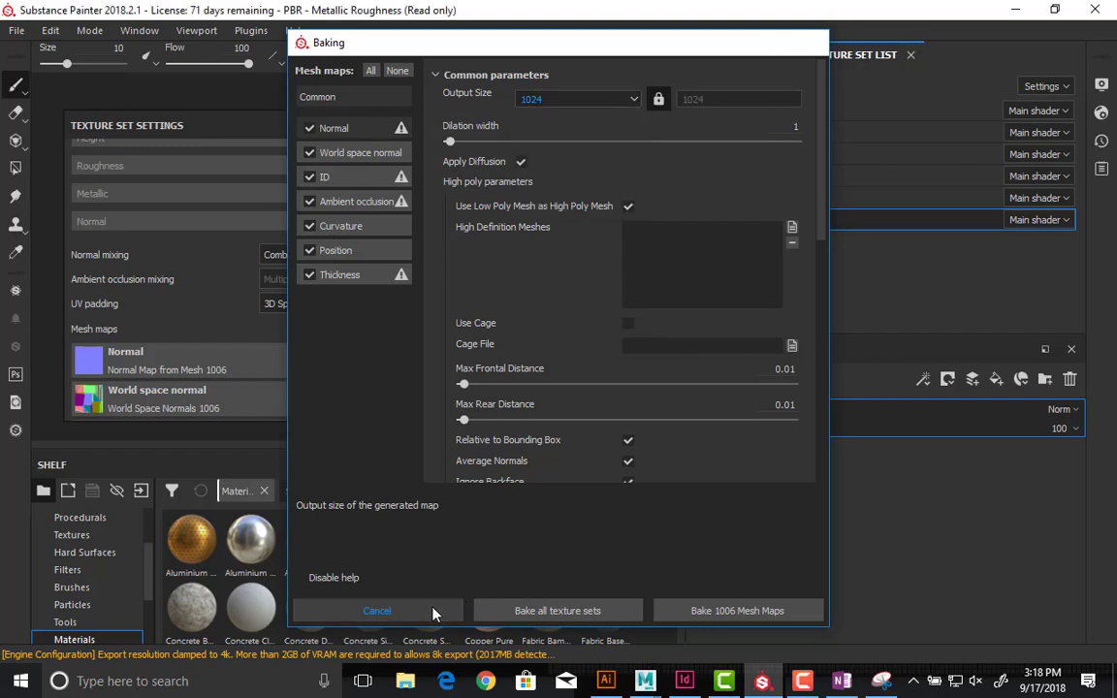
pyautogui.click(431, 611)
pyautogui.click(446, 125)
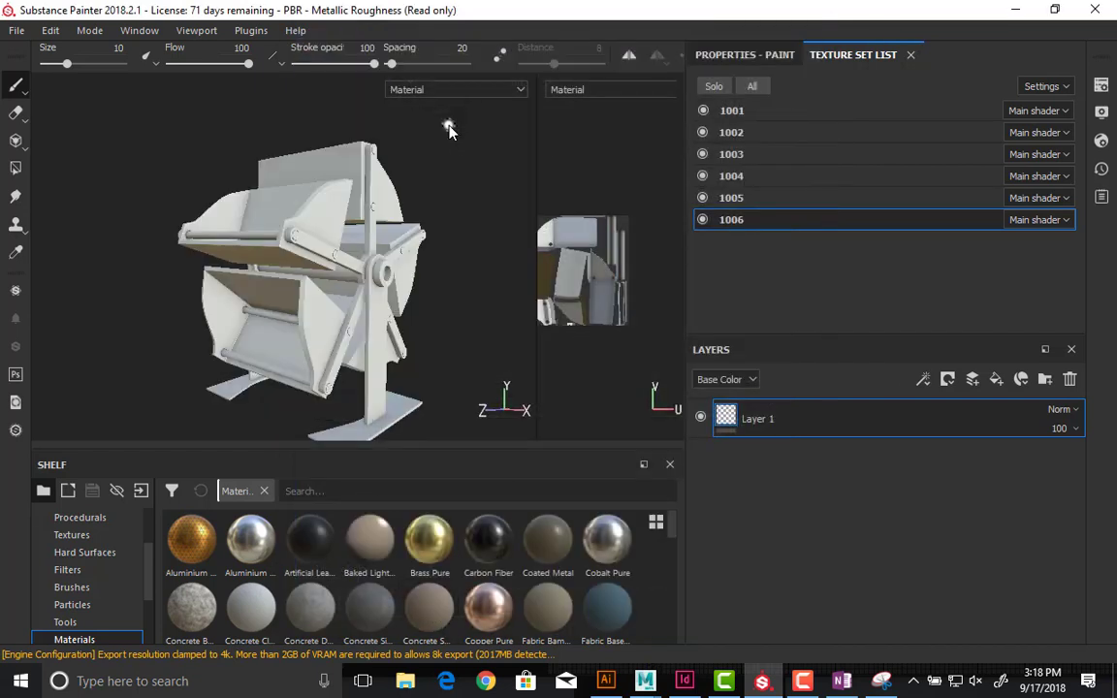
# - Examine the baked wheel's shading up close and go through texture sets 1001 to 1006, ending with 1001 selected
pyautogui.scroll(3, 324, 278)
pyautogui.keyDown('alt'); pyautogui.moveTo(324, 278); pyautogui.dragTo(400, 282); pyautogui.keyUp('alt')
pyautogui.click(731, 110)
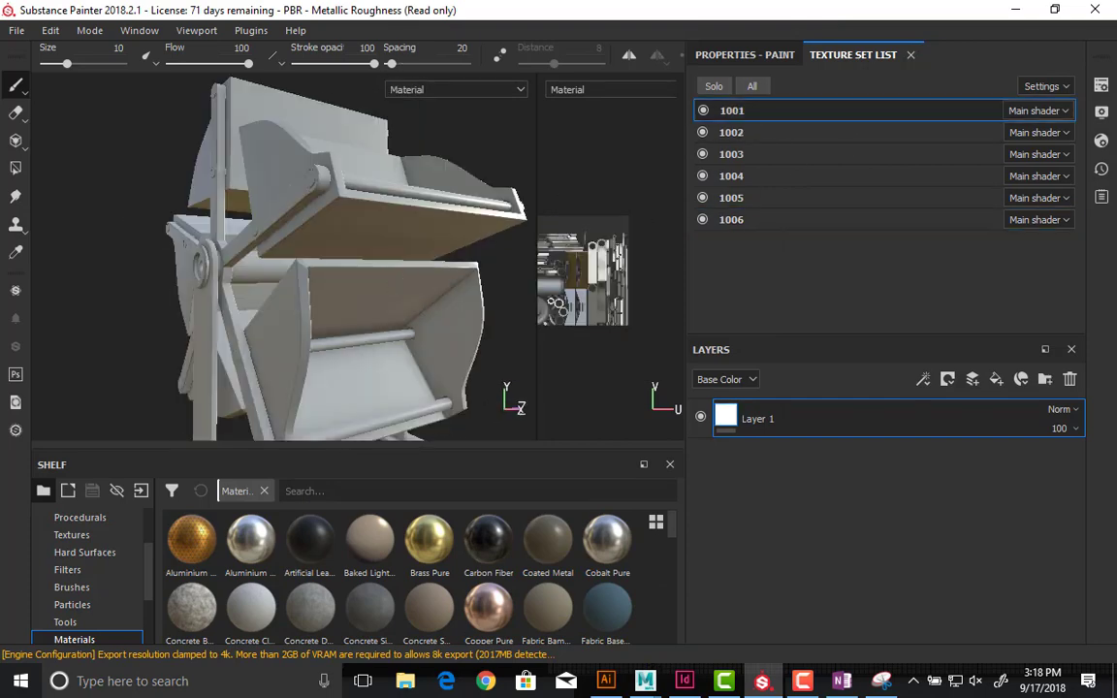
pyautogui.click(734, 132)
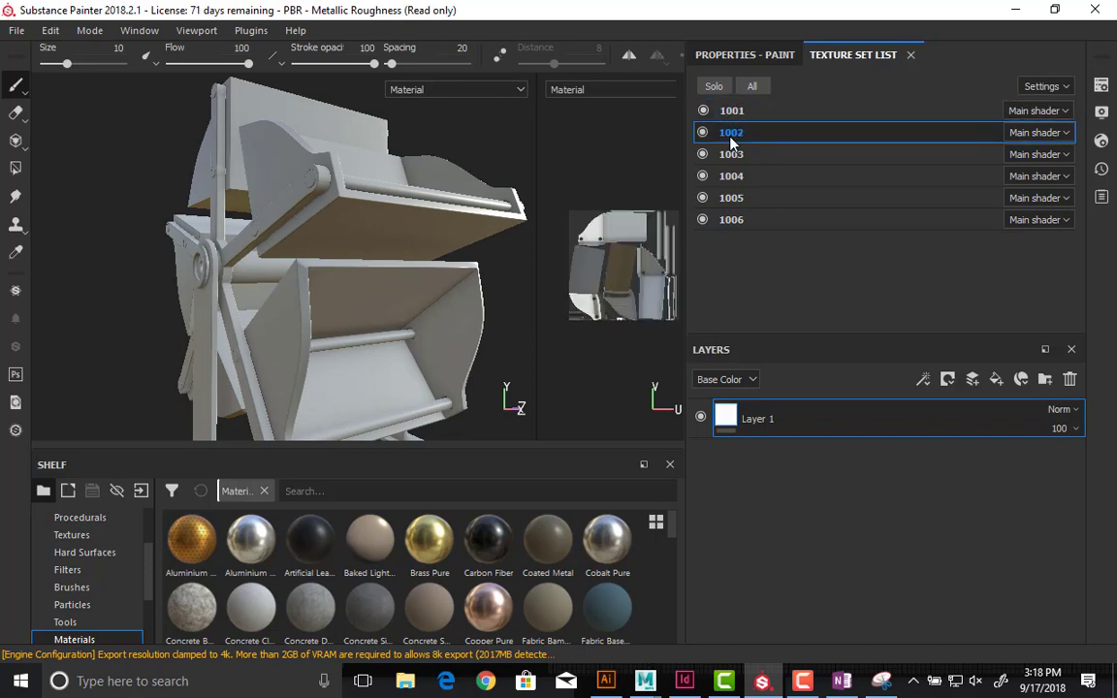
pyautogui.click(726, 159)
pyautogui.click(729, 177)
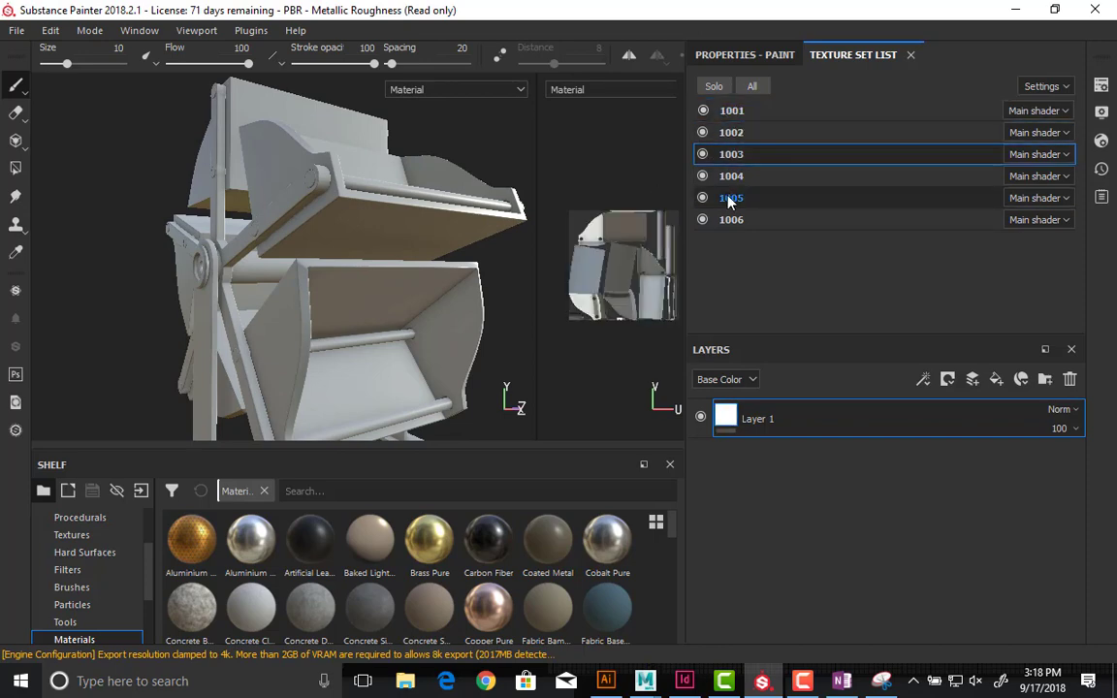
pyautogui.click(729, 205)
pyautogui.click(727, 219)
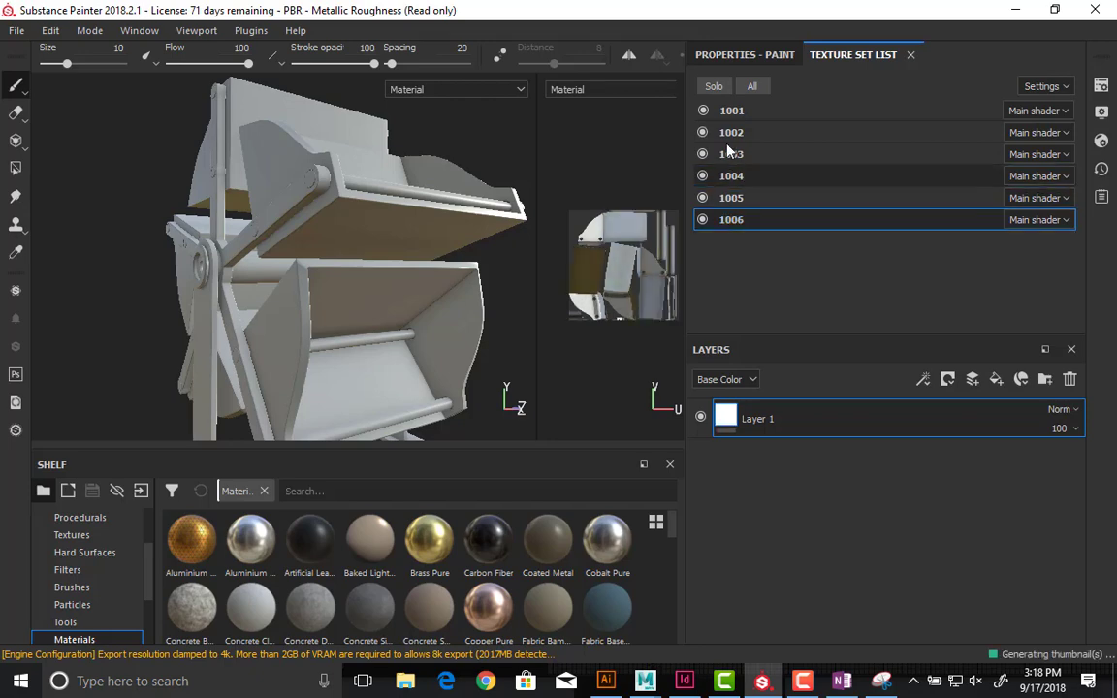
pyautogui.click(727, 112)
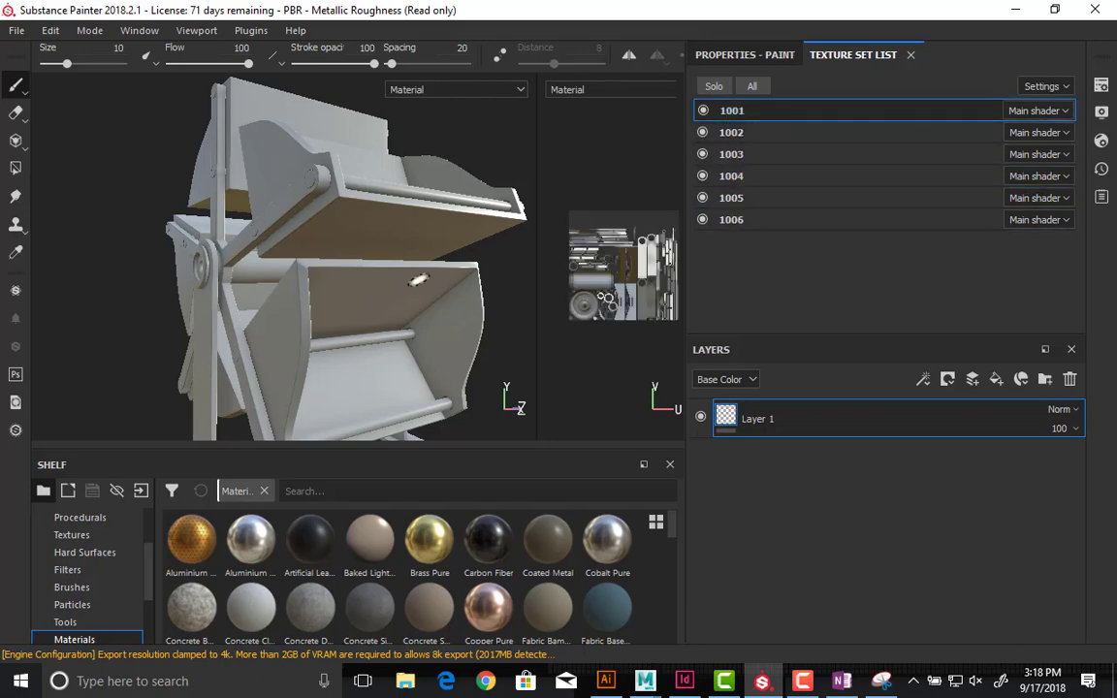
# - Apply the Wood Walnut smart material to texture set 1001, placing it beneath Layer 1
pyautogui.keyDown('alt'); pyautogui.moveTo(364, 256); pyautogui.dragTo(219, 267, button='right'); pyautogui.keyUp('alt')
pyautogui.keyDown('alt'); pyautogui.moveTo(219, 268); pyautogui.dragTo(204, 219, button='middle'); pyautogui.keyUp('alt')
pyautogui.scroll(-2, 97, 588)
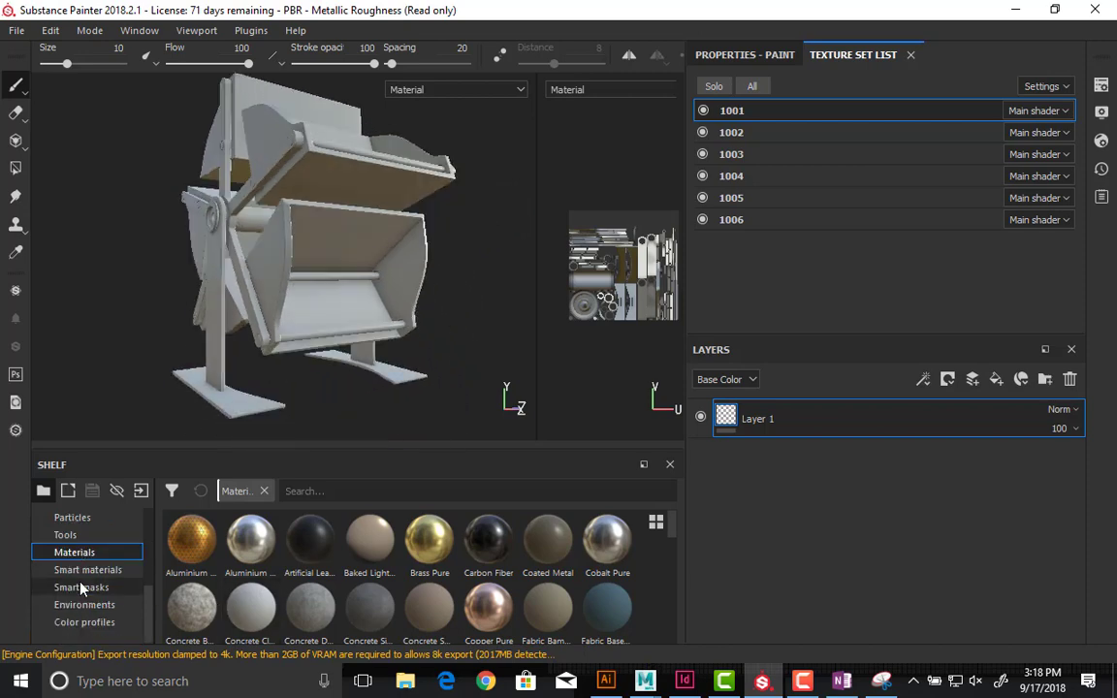
pyautogui.click(86, 571)
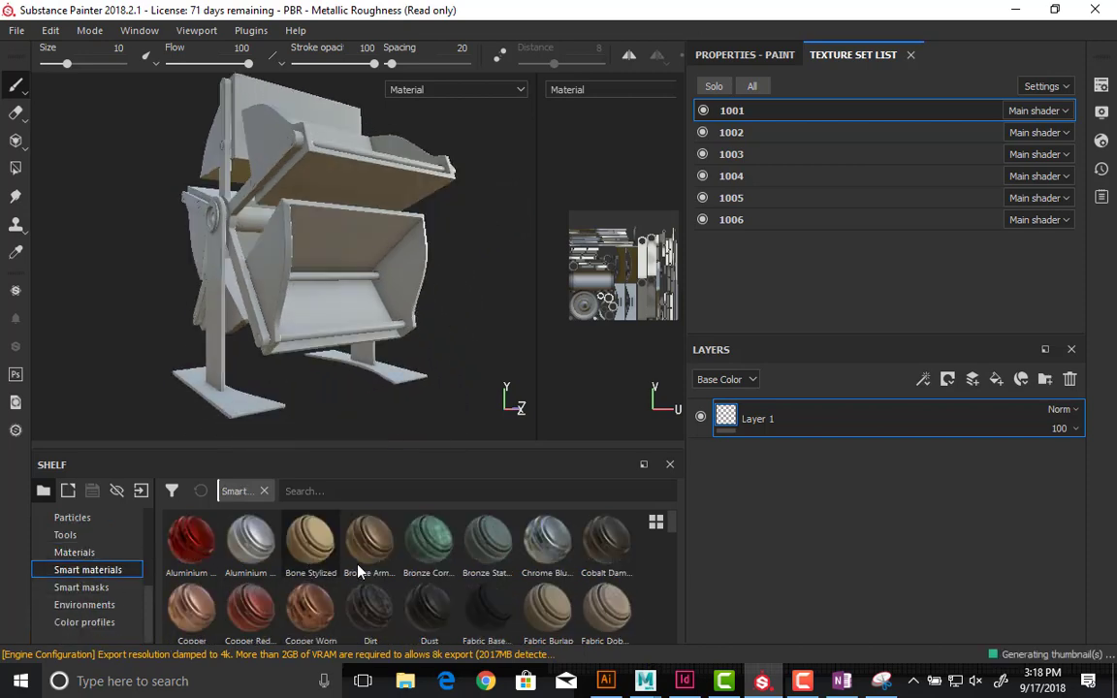
pyautogui.scroll(-10, 363, 575)
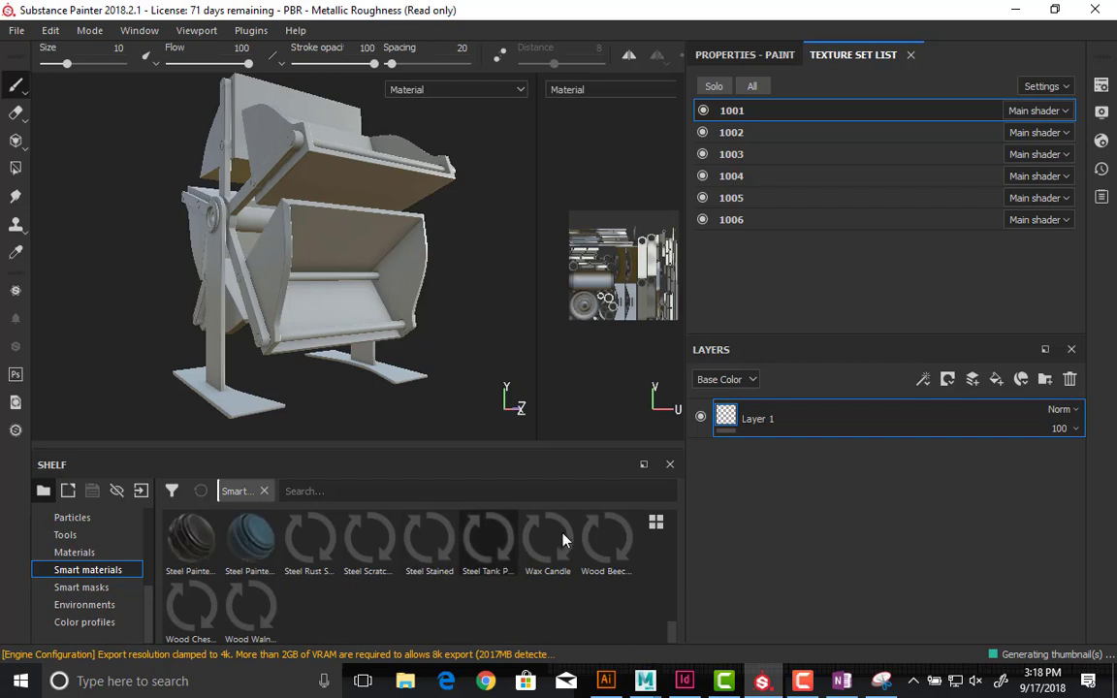
pyautogui.moveTo(249, 606); pyautogui.dragTo(743, 423)
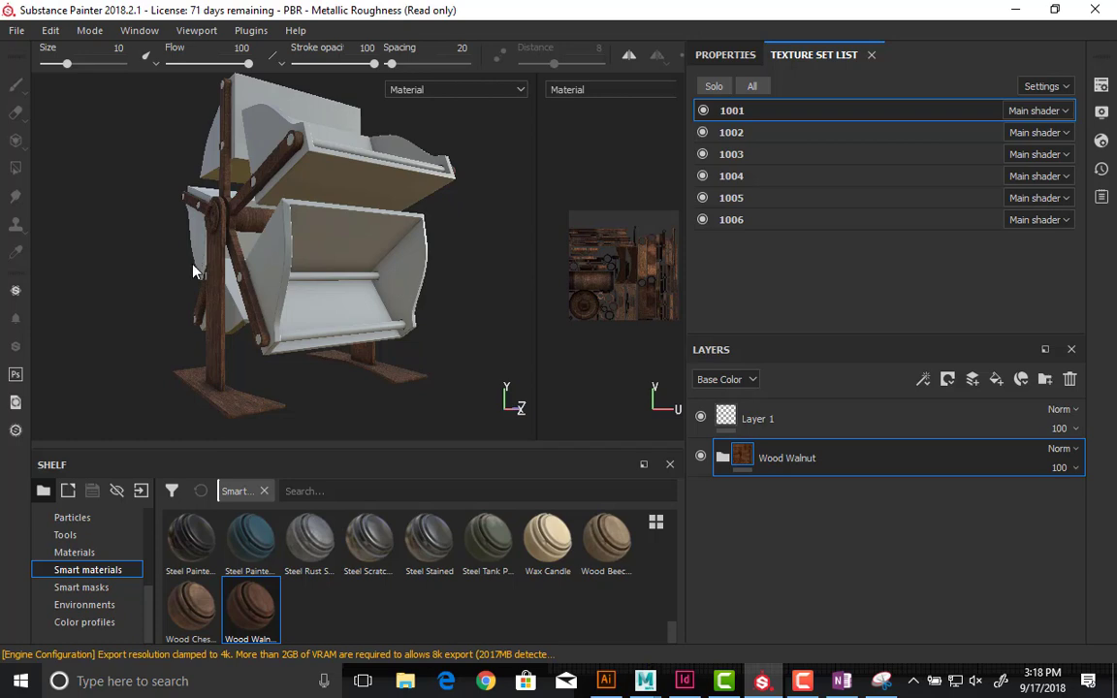
pyautogui.keyDown('alt'); pyautogui.moveTo(194, 271); pyautogui.dragTo(265, 298); pyautogui.keyUp('alt')
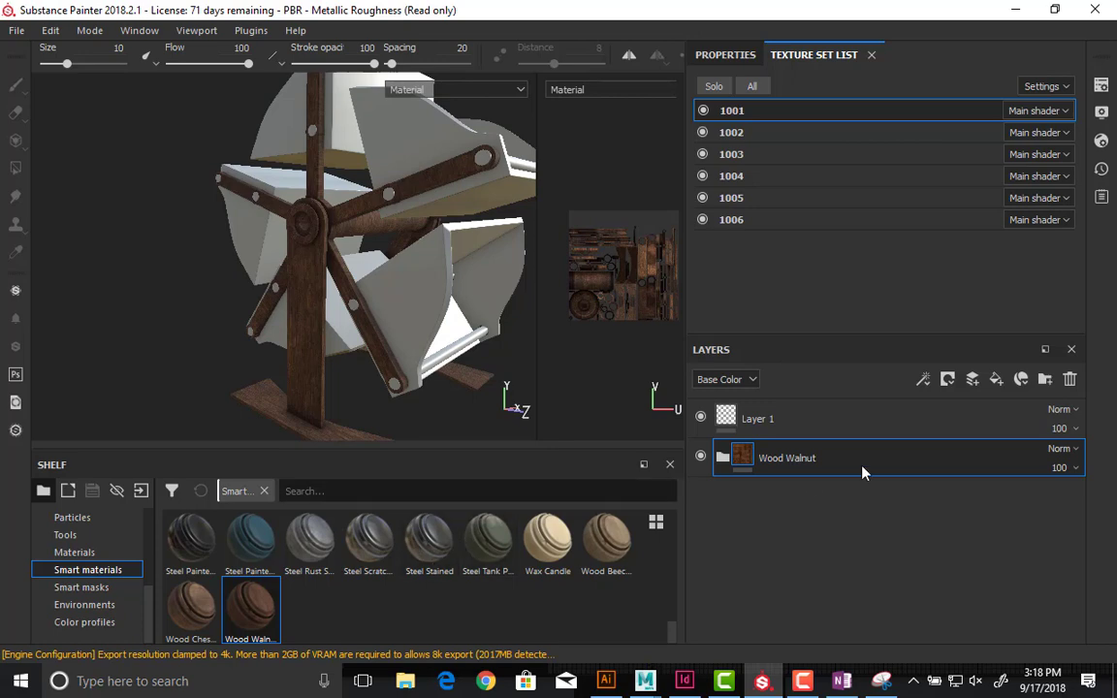
# - Add a mask with color selection to the Wood Walnut folder
pyautogui.click(947, 380)
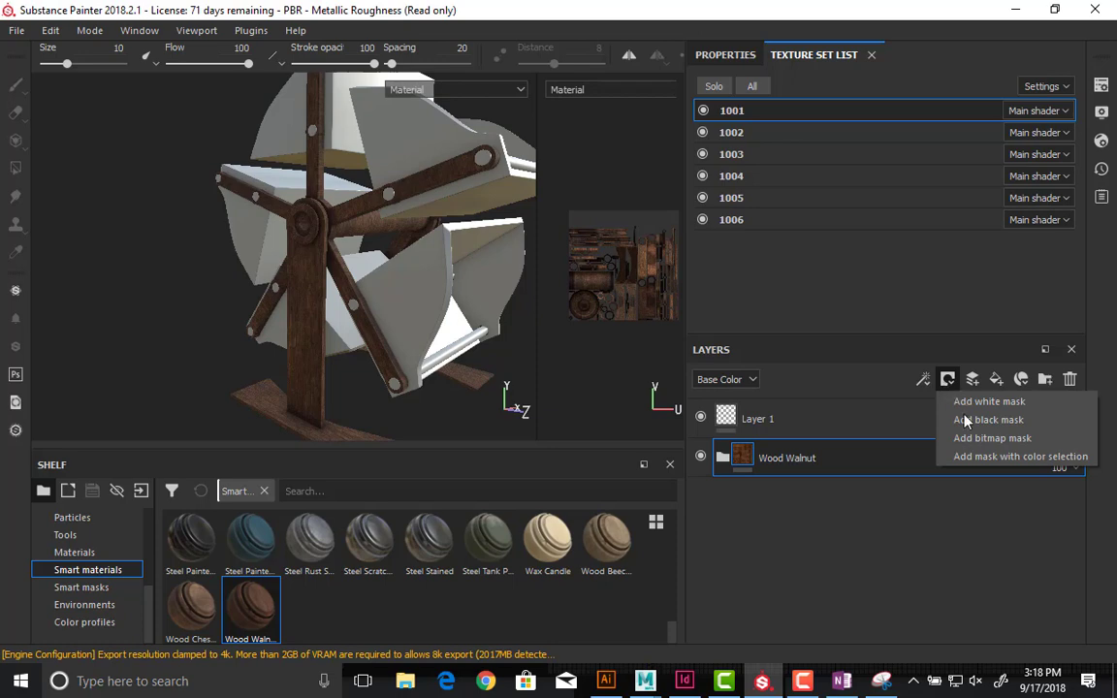
pyautogui.click(1026, 457)
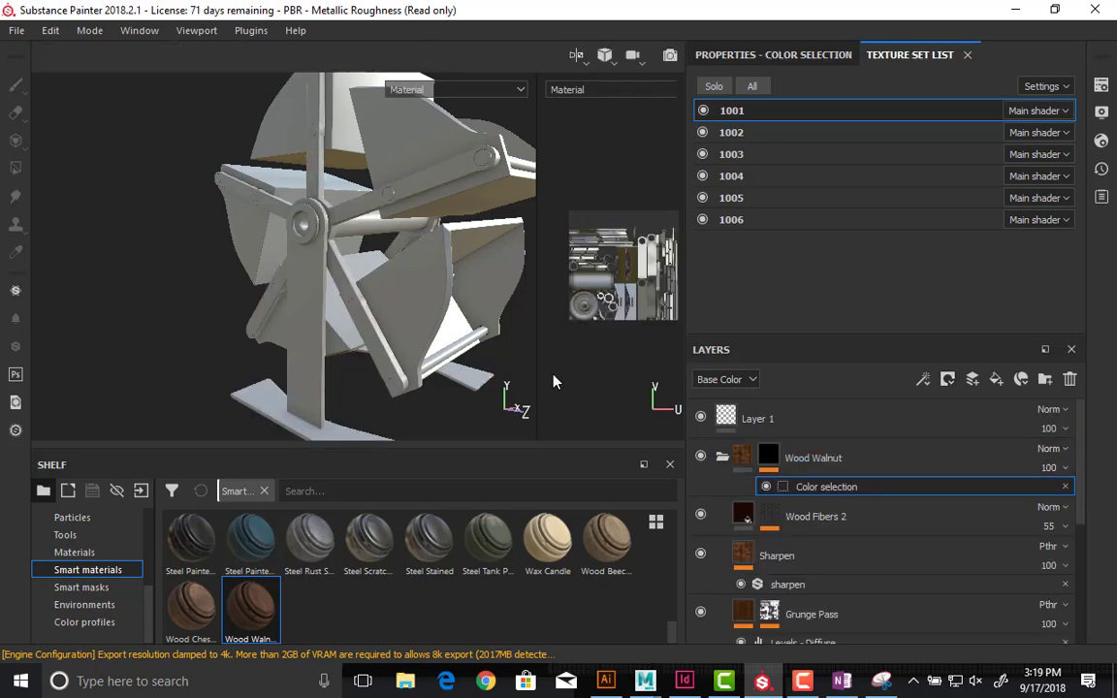
pyautogui.moveTo(367, 317)
pyautogui.keyDown('alt'); pyautogui.mouseDown()
pyautogui.moveTo(349, 324)
pyautogui.moveTo(354, 334)
pyautogui.mouseUp(); pyautogui.keyUp('alt')
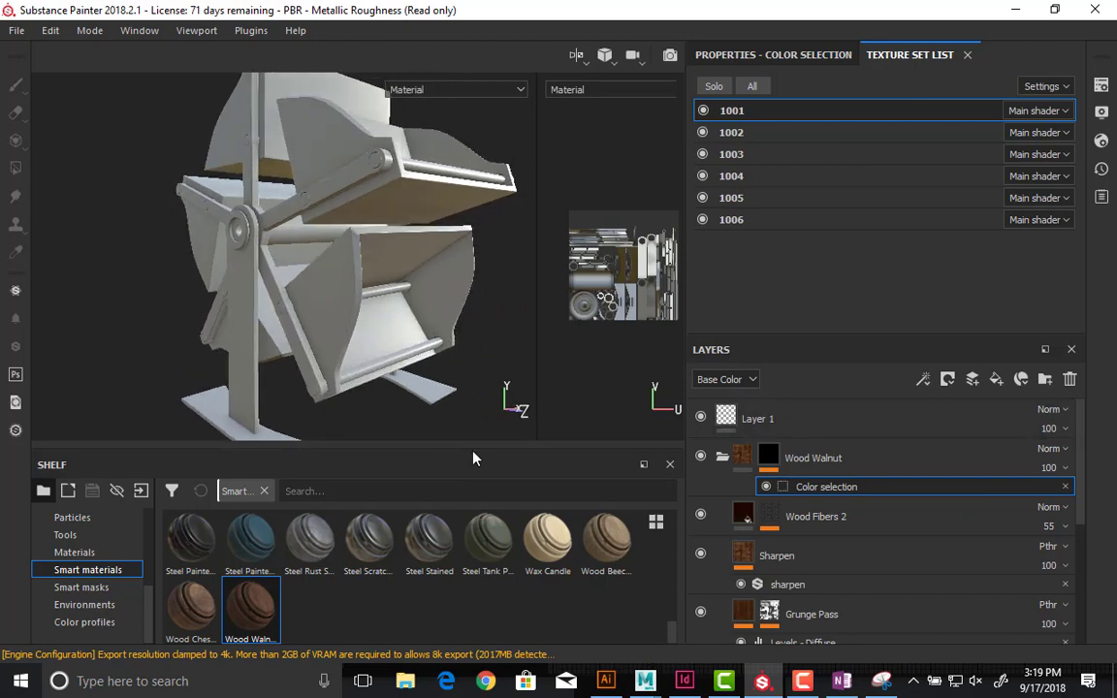
# - Check the UV layout in Maya, then examine the baked mesh maps up to the ID map in Substance Painter and return to the material view
pyautogui.hotkey('alt', 'Tab')
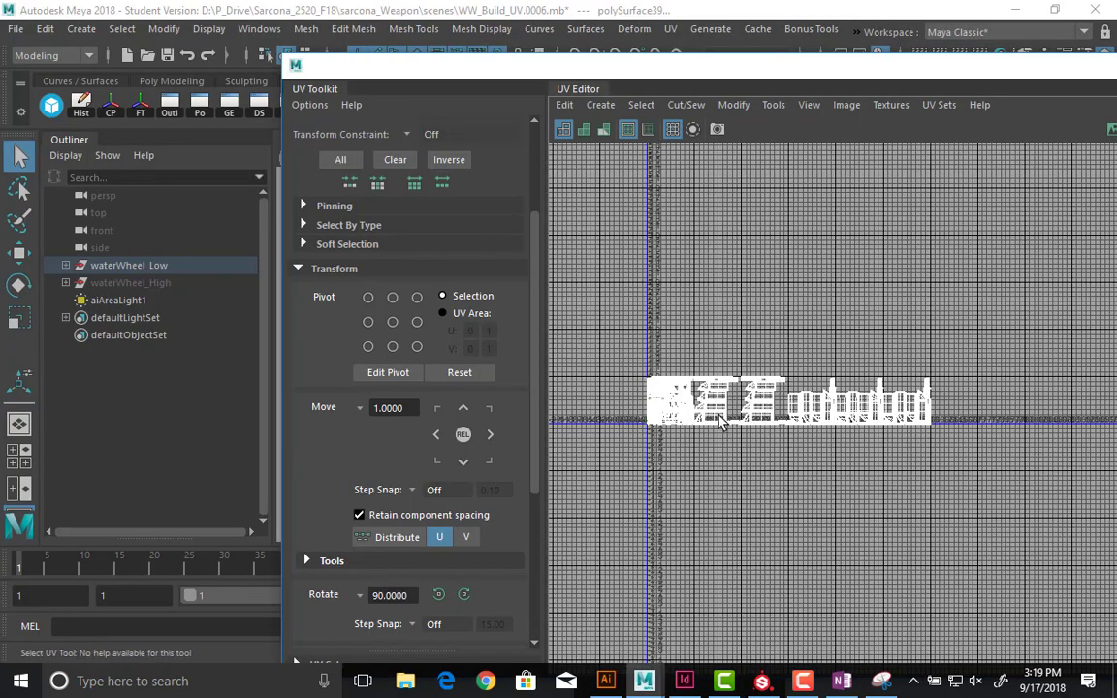
pyautogui.hotkey('alt', 'Tab')
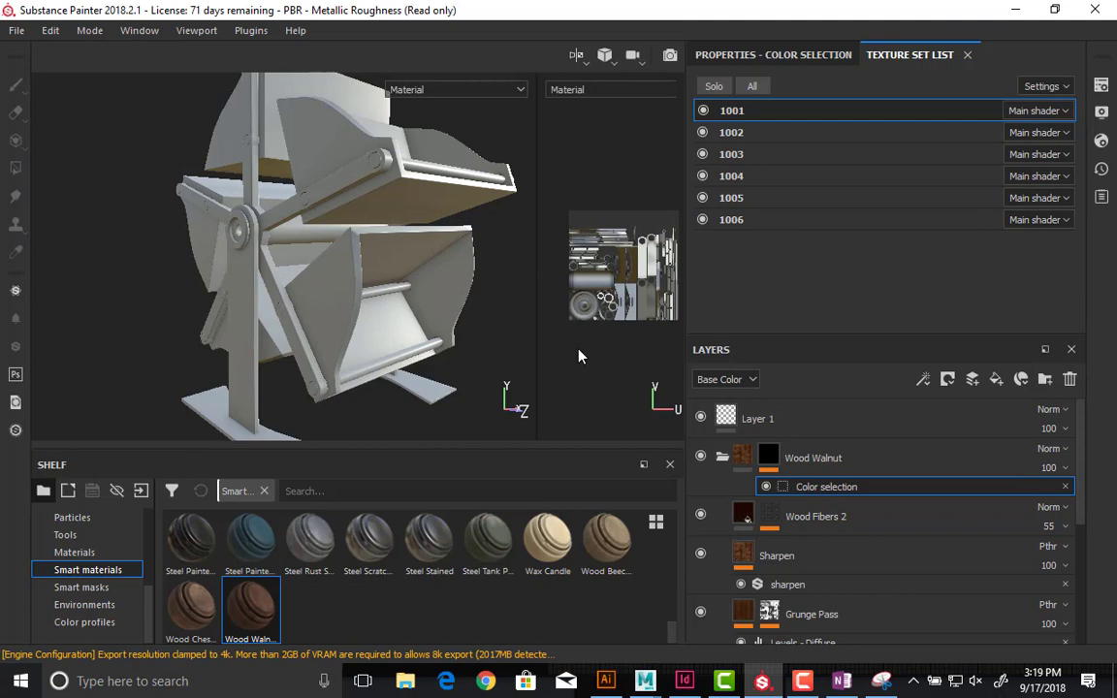
pyautogui.press('b')
pyautogui.press('b')
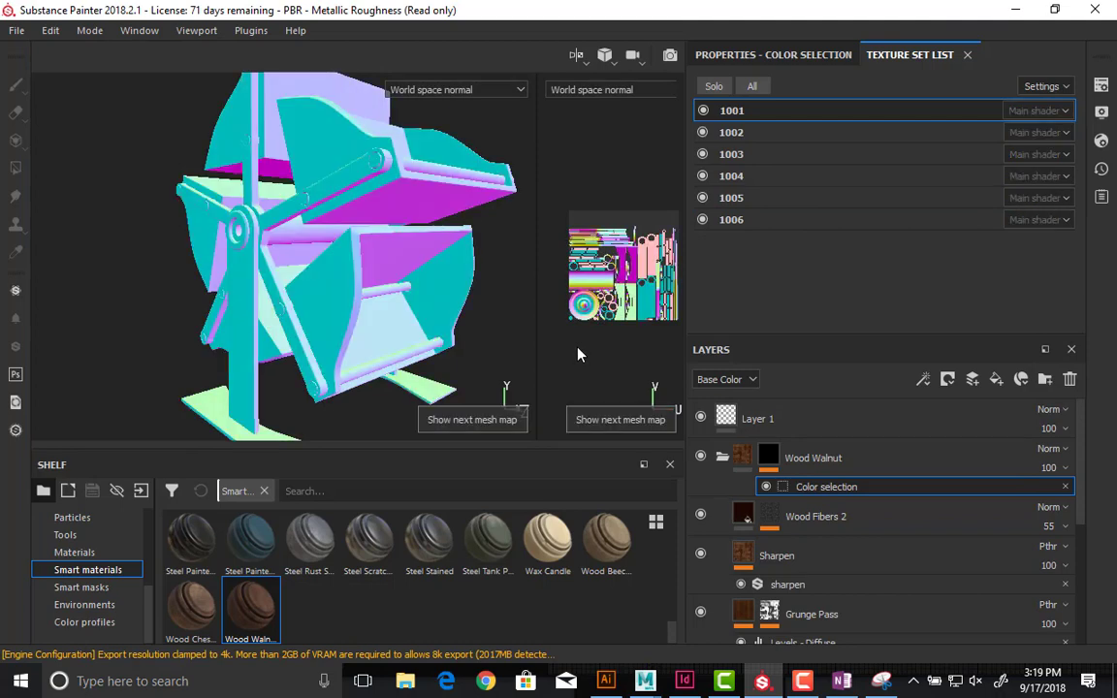
pyautogui.press('b')
pyautogui.keyDown('alt'); pyautogui.moveTo(514, 235); pyautogui.dragTo(412, 217); pyautogui.keyUp('alt')
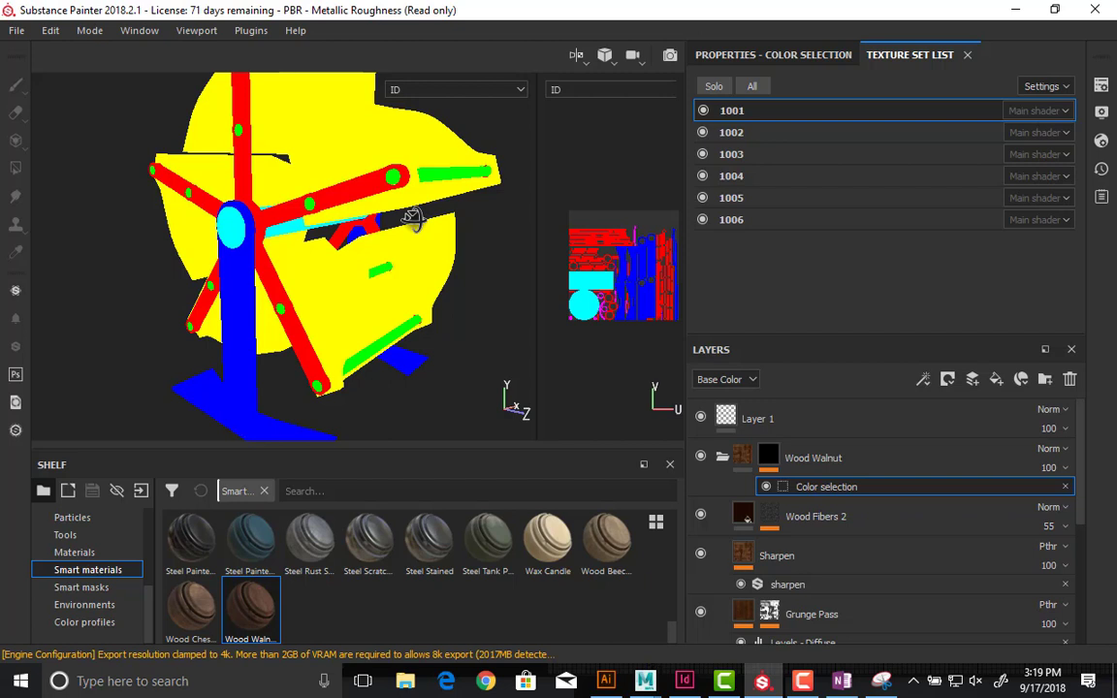
pyautogui.press('m')
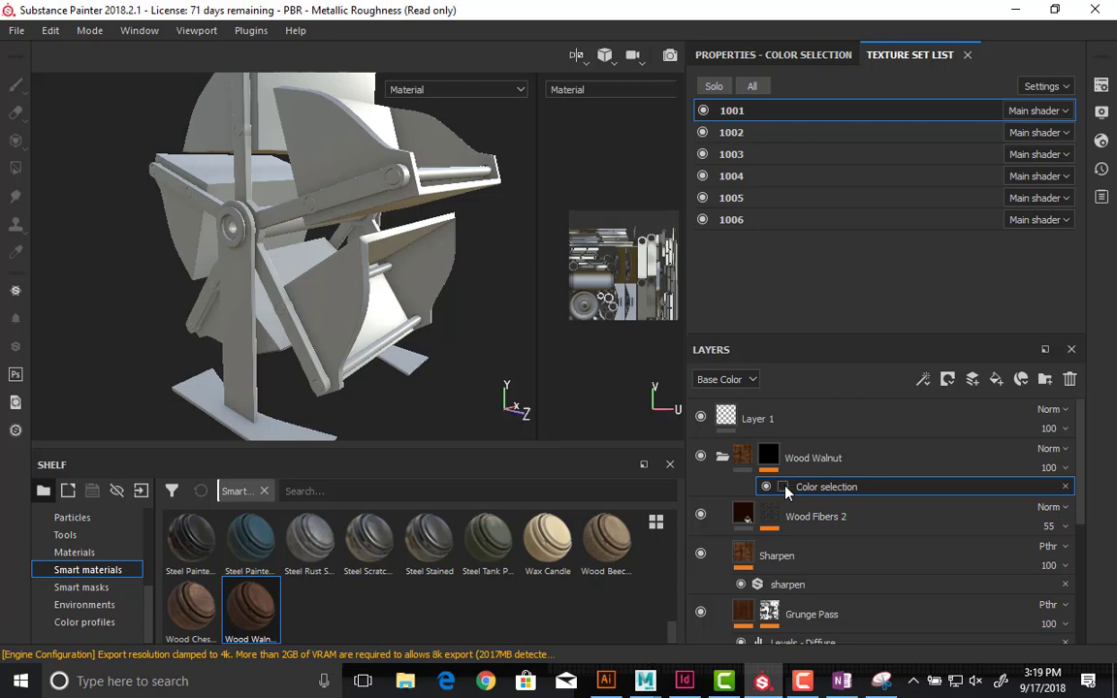
# - Limit the Wood Walnut mask to the wheel's spokes by picking their red ID color
pyautogui.click(781, 60)
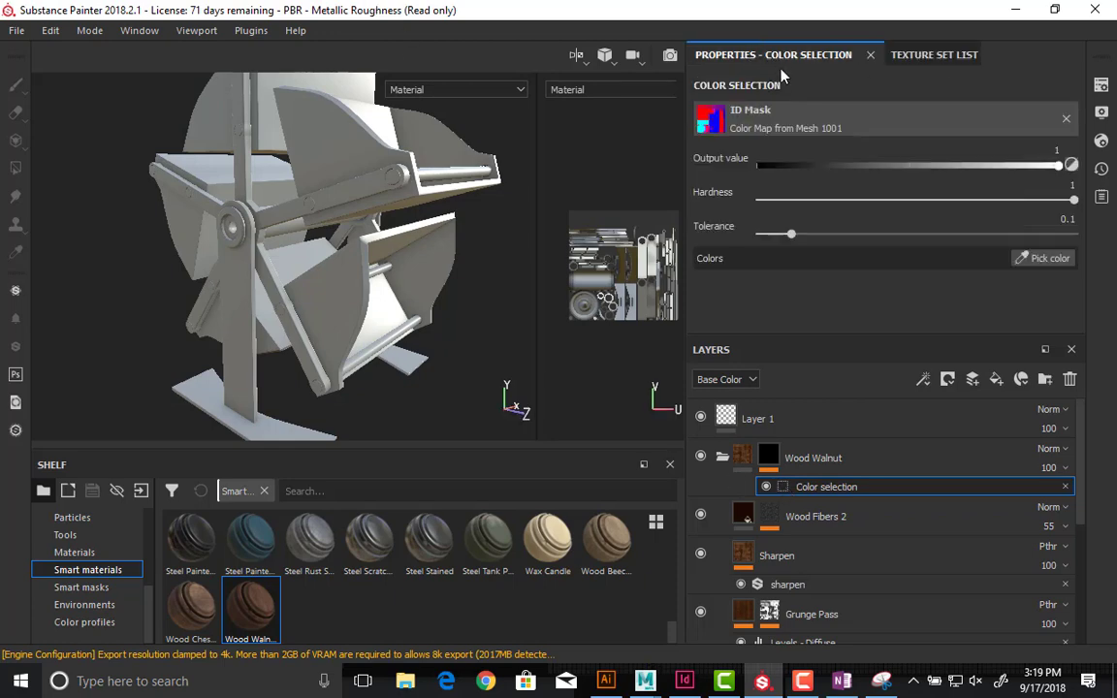
pyautogui.click(1040, 260)
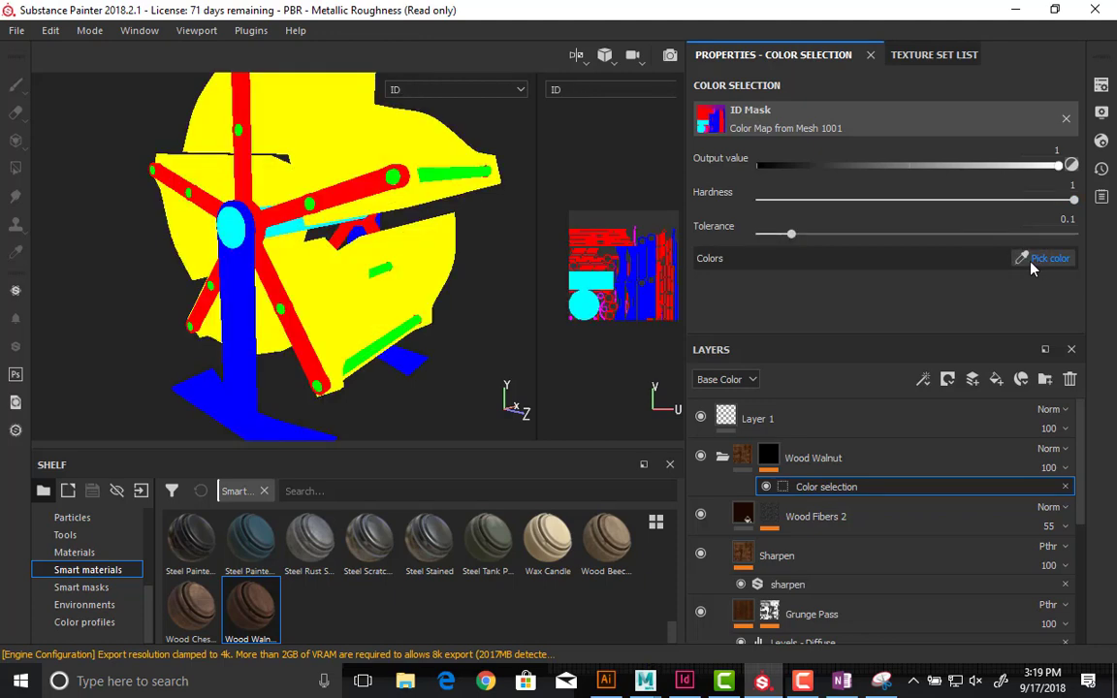
pyautogui.click(292, 205)
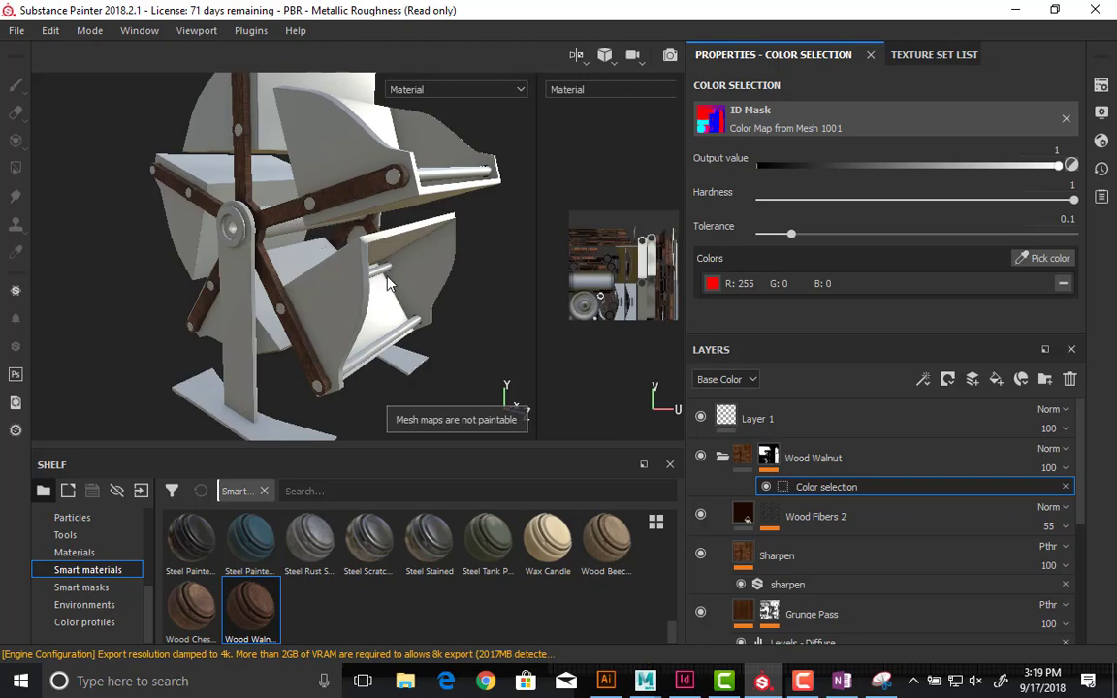
pyautogui.keyDown('alt'); pyautogui.moveTo(313, 220); pyautogui.dragTo(99, 234); pyautogui.keyUp('alt')
pyautogui.keyDown('alt'); pyautogui.moveTo(356, 237); pyautogui.dragTo(252, 203, button='middle'); pyautogui.keyUp('alt')
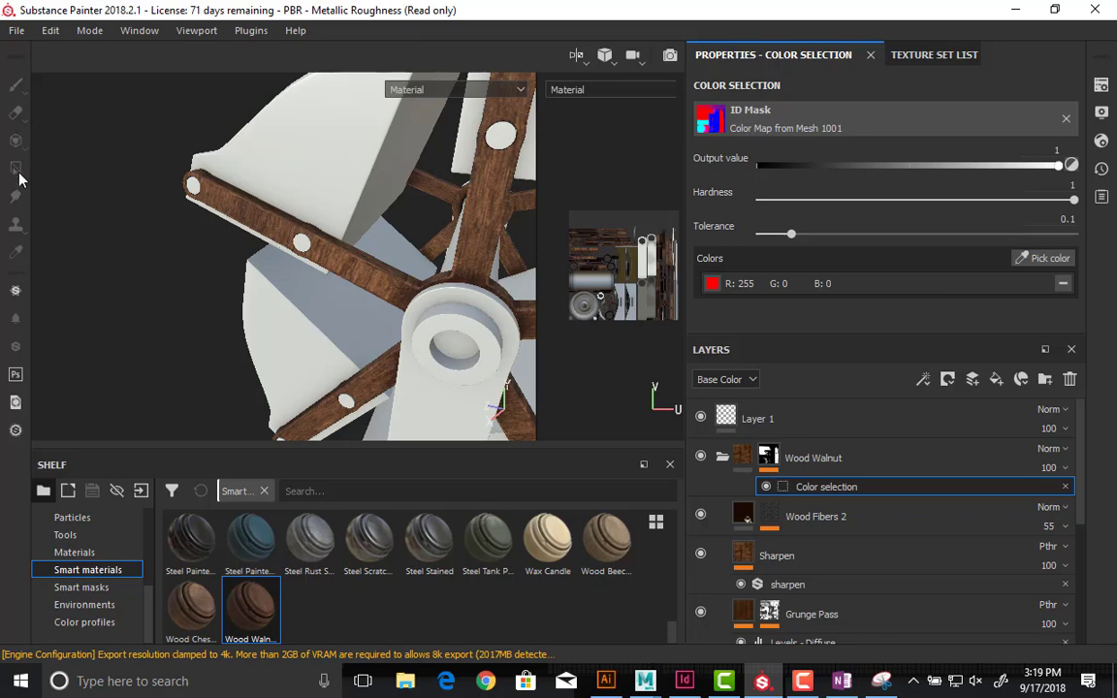
# - Review the Polygon Fill modes on the Wood Walnut mask and return to its color selection
pyautogui.click(781, 462)
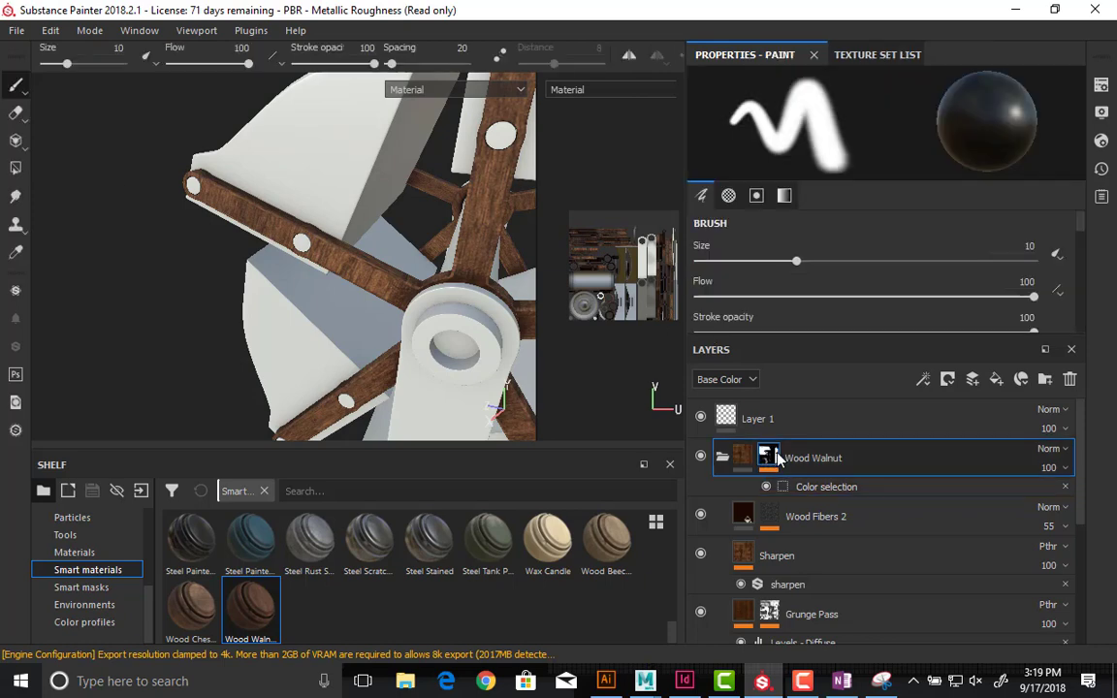
pyautogui.click(16, 167)
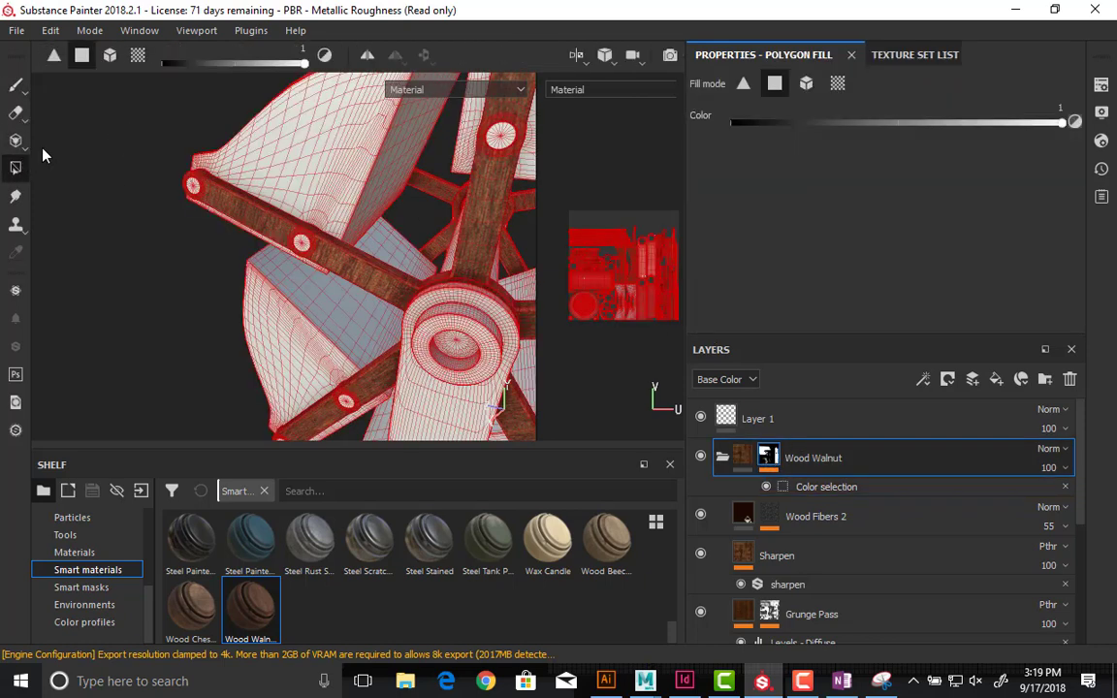
pyautogui.click(82, 57)
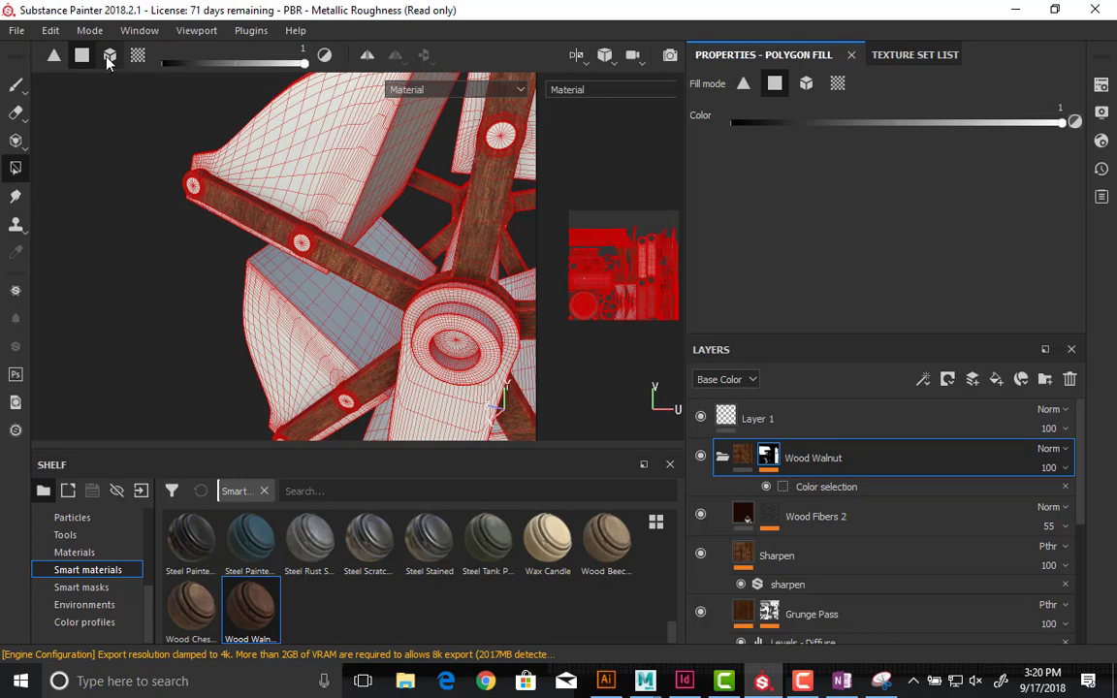
pyautogui.click(860, 487)
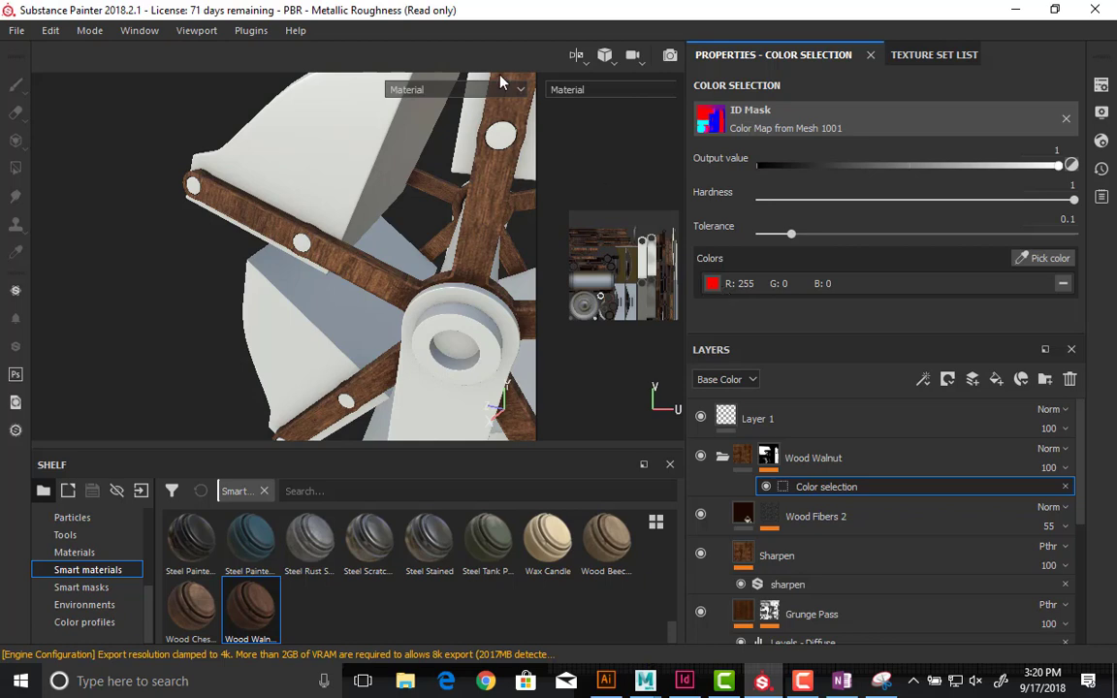
pyautogui.keyDown('alt'); pyautogui.moveTo(242, 221); pyautogui.dragTo(669, 215); pyautogui.keyUp('alt')
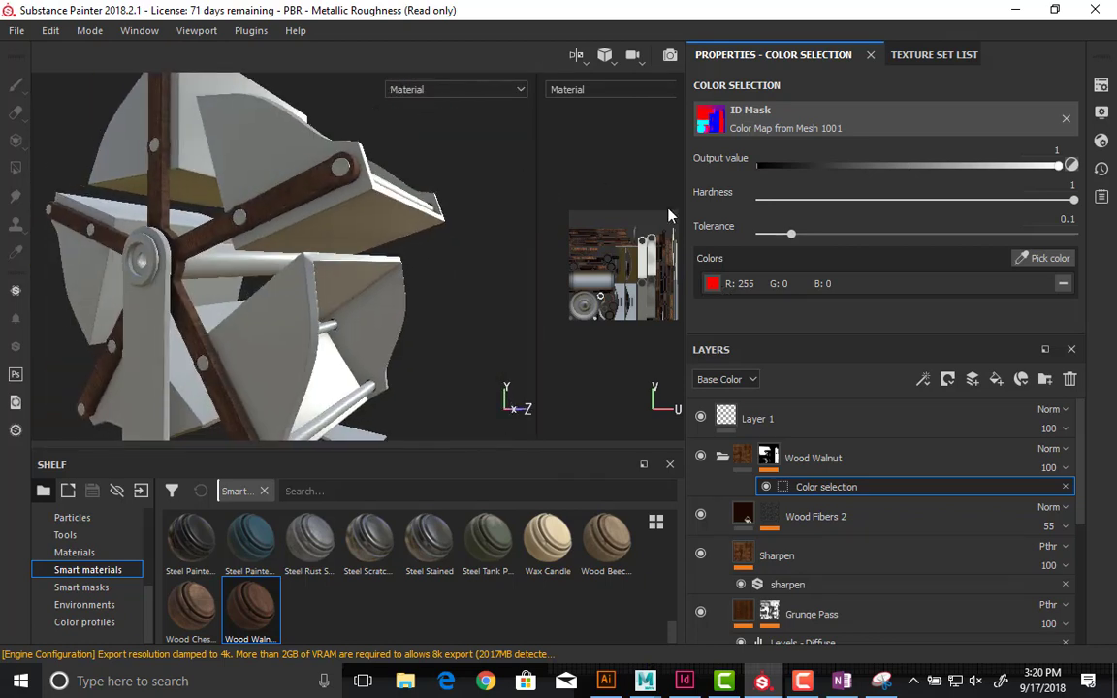
# - Add the Steel Stained smart material above the collapsed Wood Walnut folder and give it a mask with color selection
pyautogui.click(721, 456)
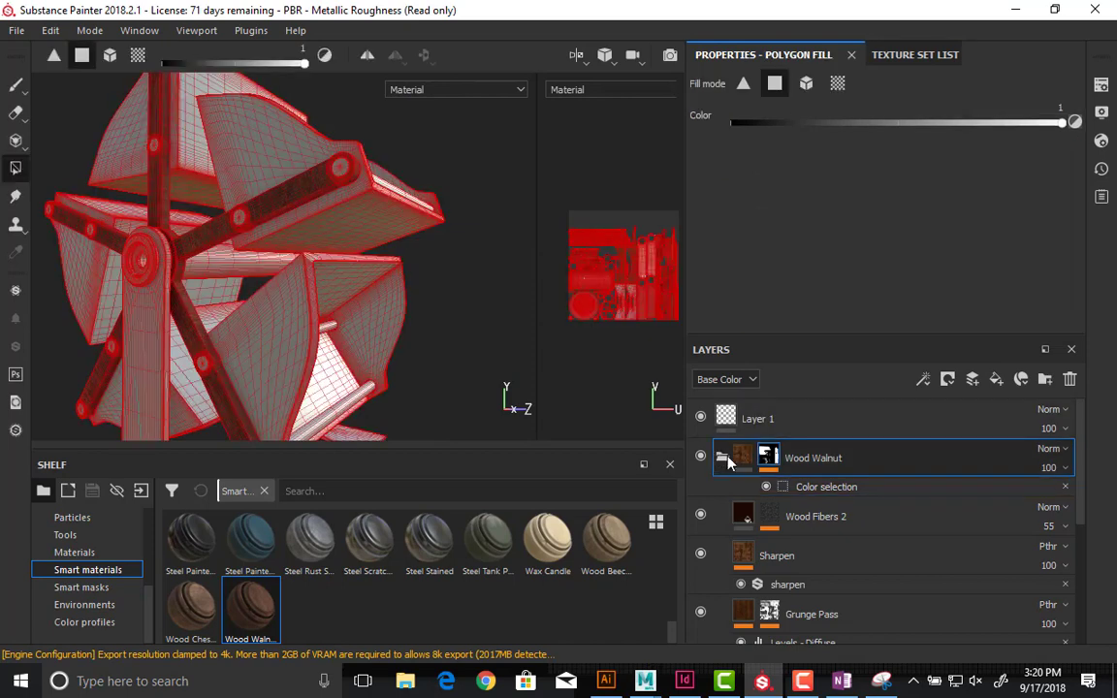
pyautogui.click(726, 457)
pyautogui.moveTo(432, 551); pyautogui.dragTo(770, 429)
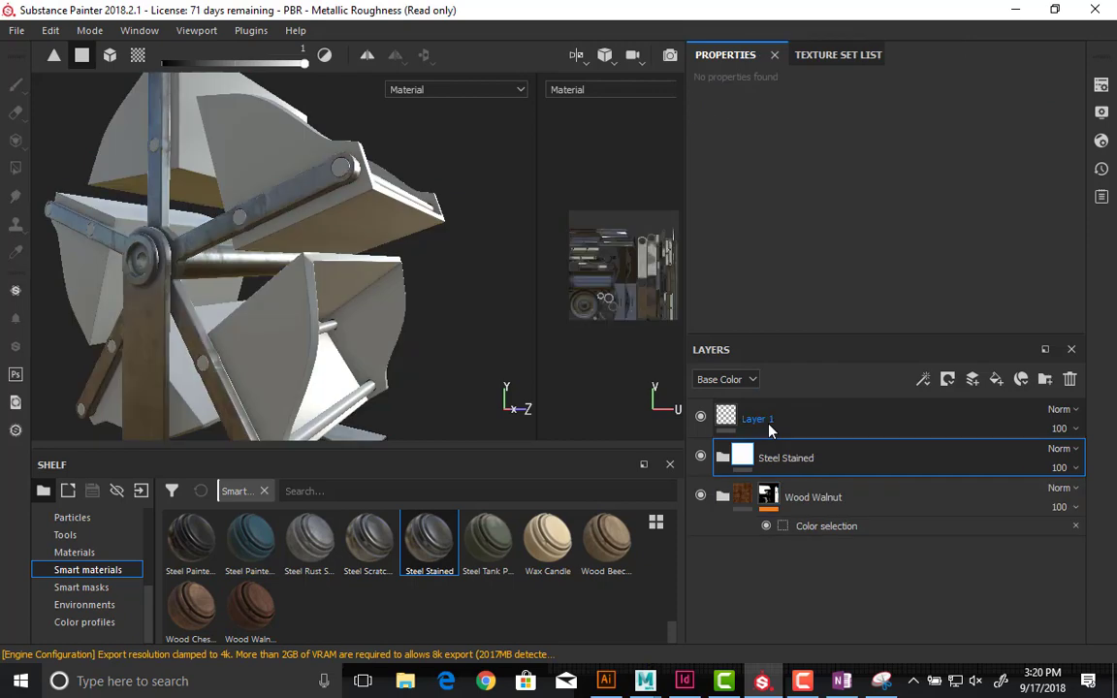
pyautogui.click(947, 379)
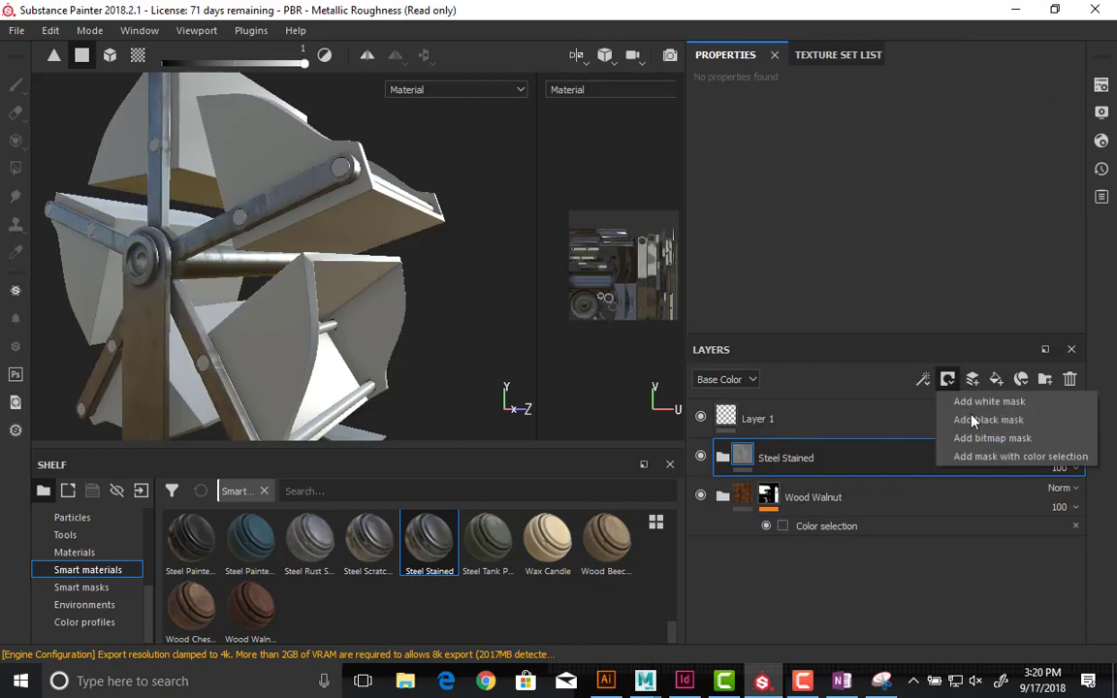
pyautogui.click(978, 459)
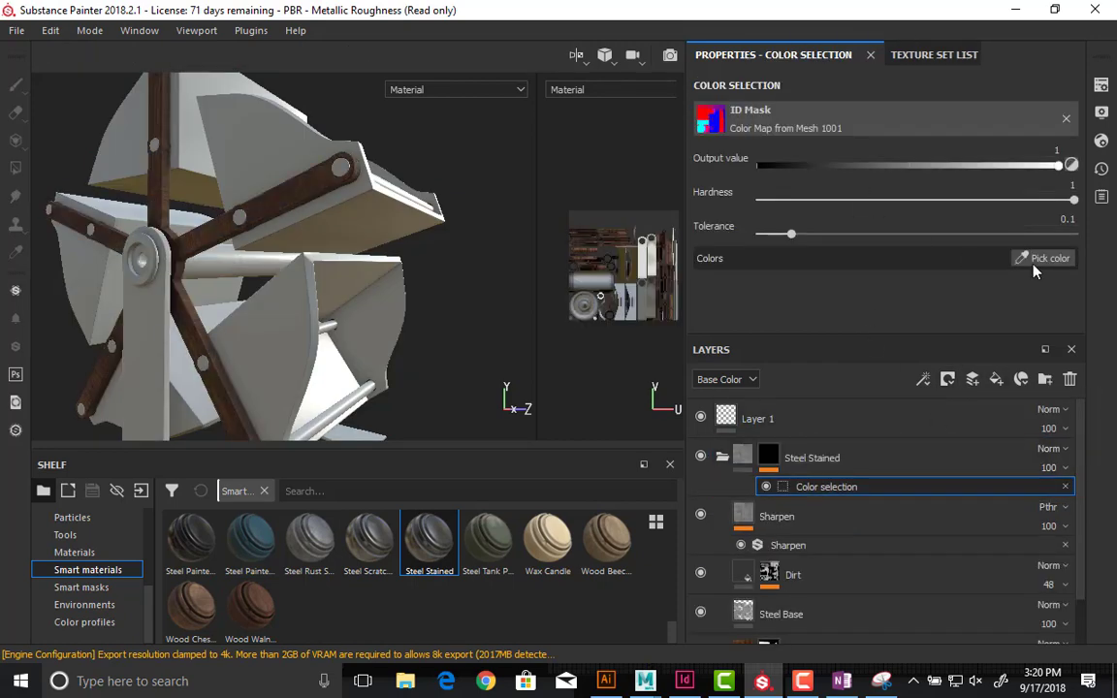
# - Pick the cyan, yellow and blue ID colors for the Steel Stained mask to cover the axle and support stand
pyautogui.click(1044, 258)
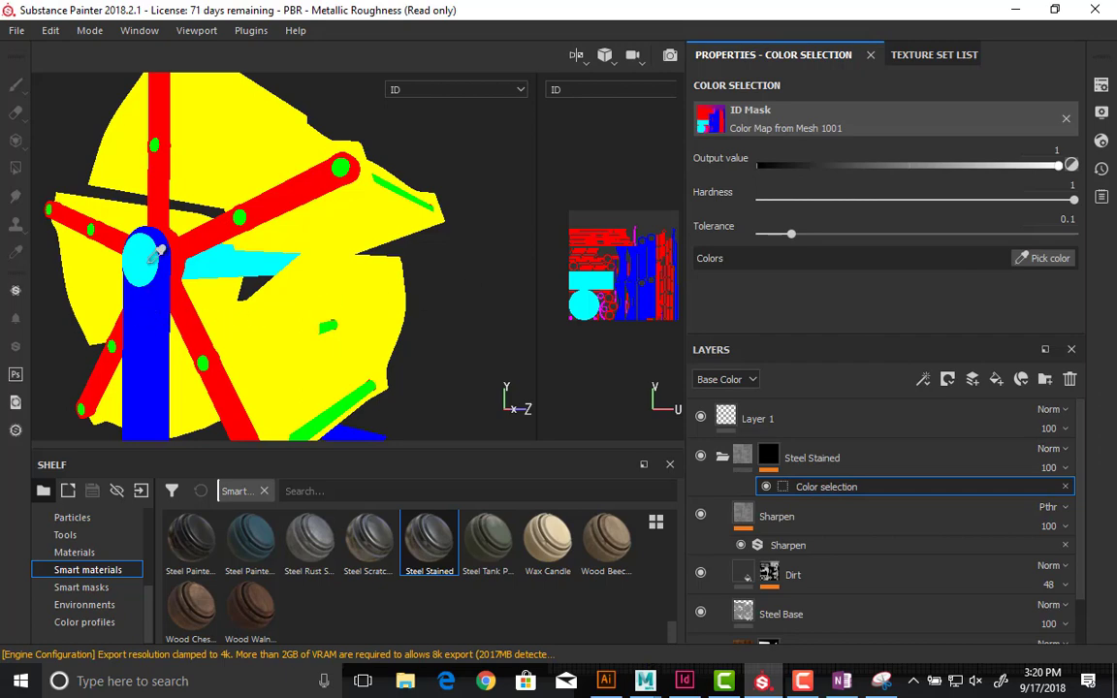
pyautogui.click(140, 250)
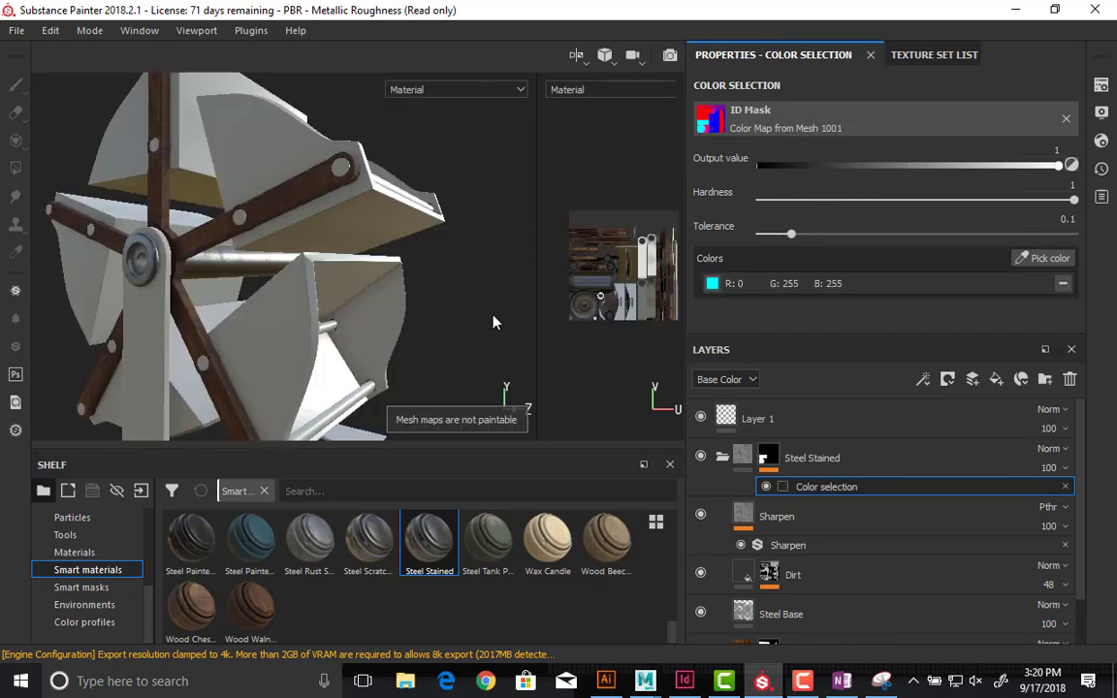
pyautogui.click(1043, 260)
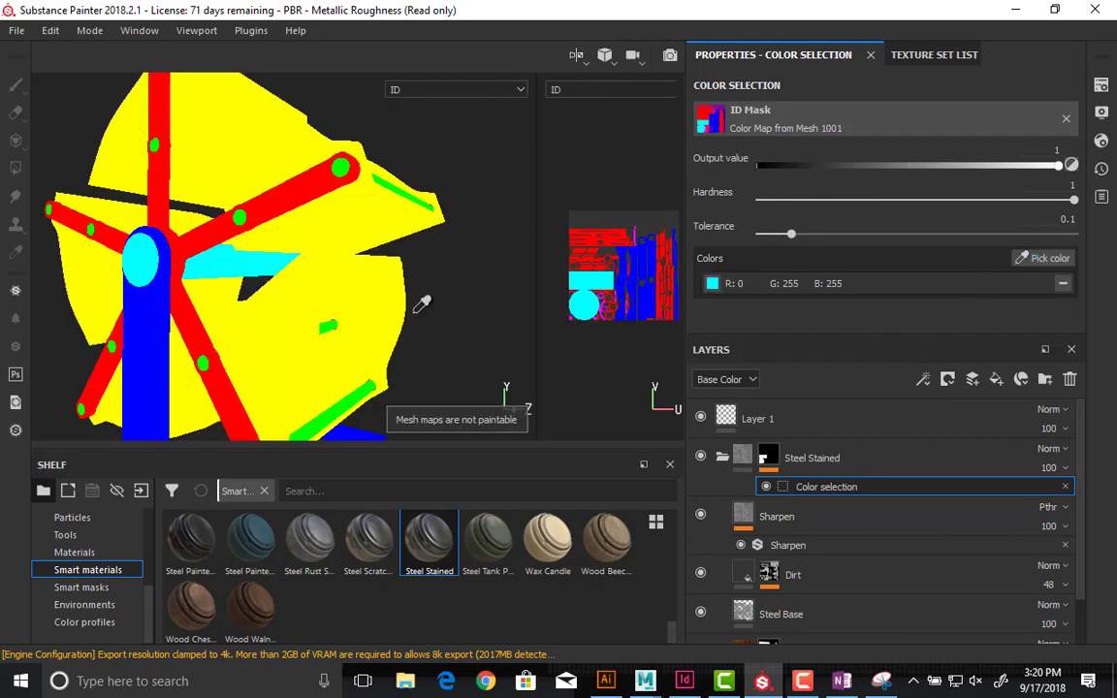
pyautogui.click(276, 332)
pyautogui.keyDown('alt'); pyautogui.moveTo(282, 357); pyautogui.dragTo(718, 264); pyautogui.keyUp('alt')
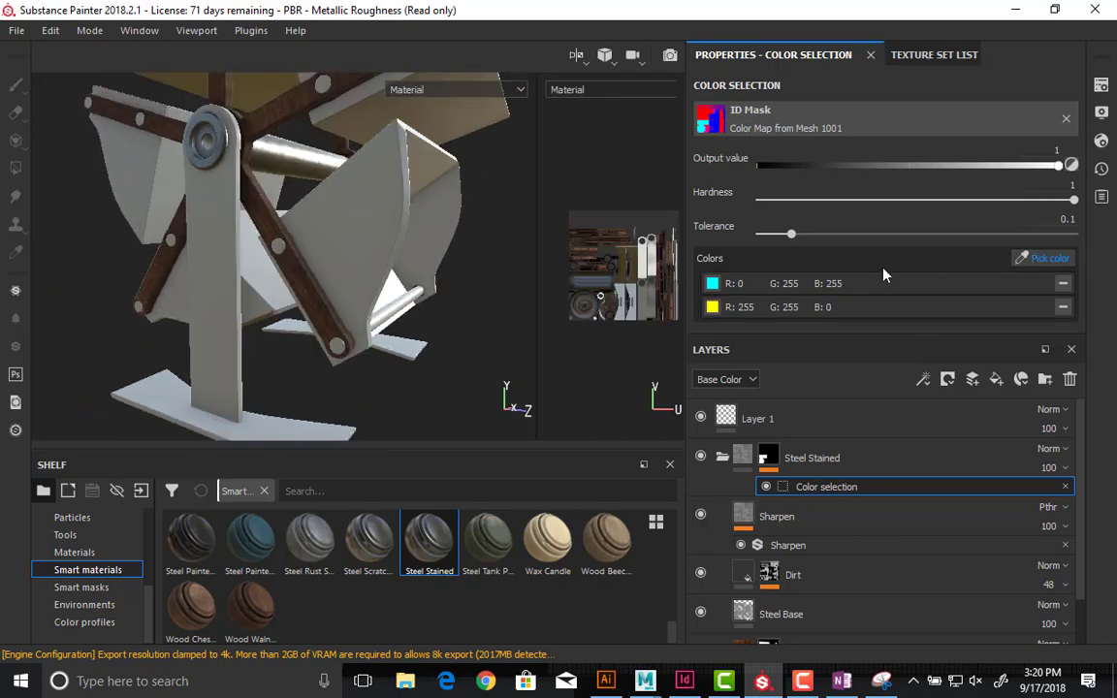
pyautogui.click(1044, 258)
pyautogui.click(220, 349)
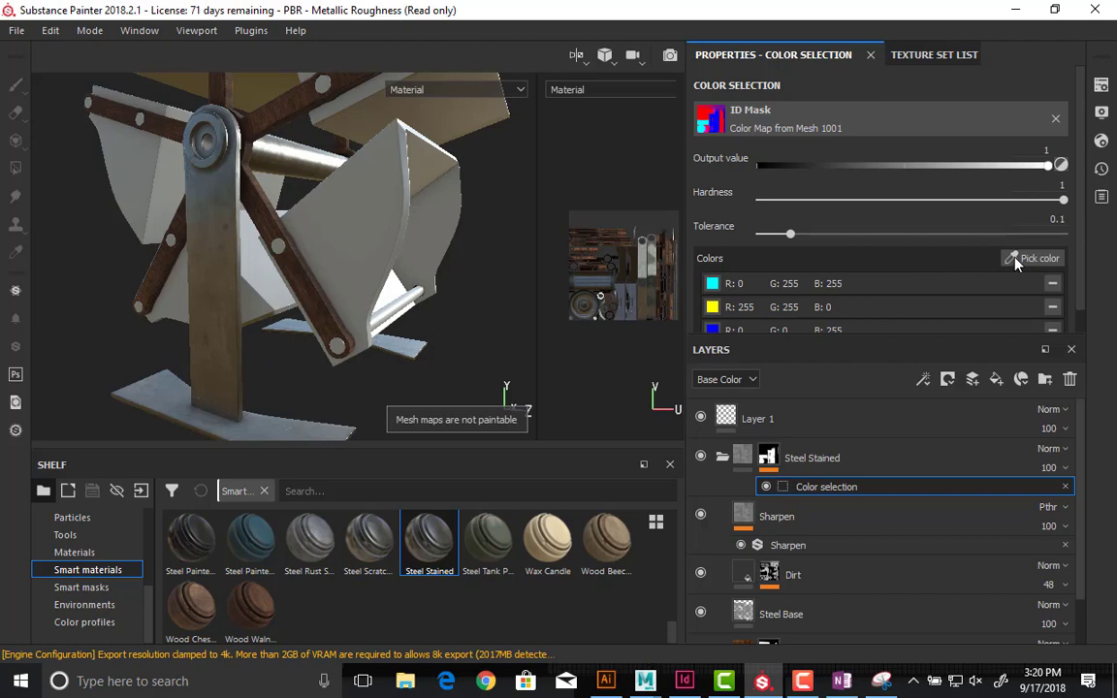
pyautogui.click(1019, 260)
pyautogui.click(274, 417)
pyautogui.keyDown('alt'); pyautogui.moveTo(433, 408); pyautogui.dragTo(127, 301); pyautogui.keyUp('alt')
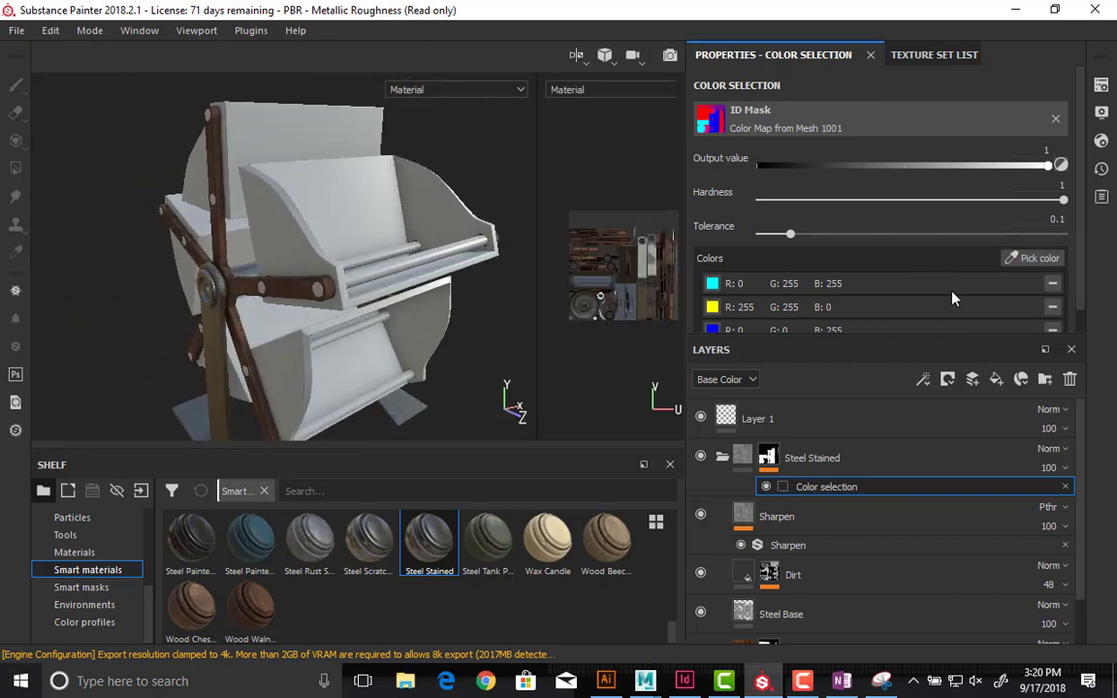
# - Collapse the Steel Stained folder and show the texture set list
pyautogui.click(722, 456)
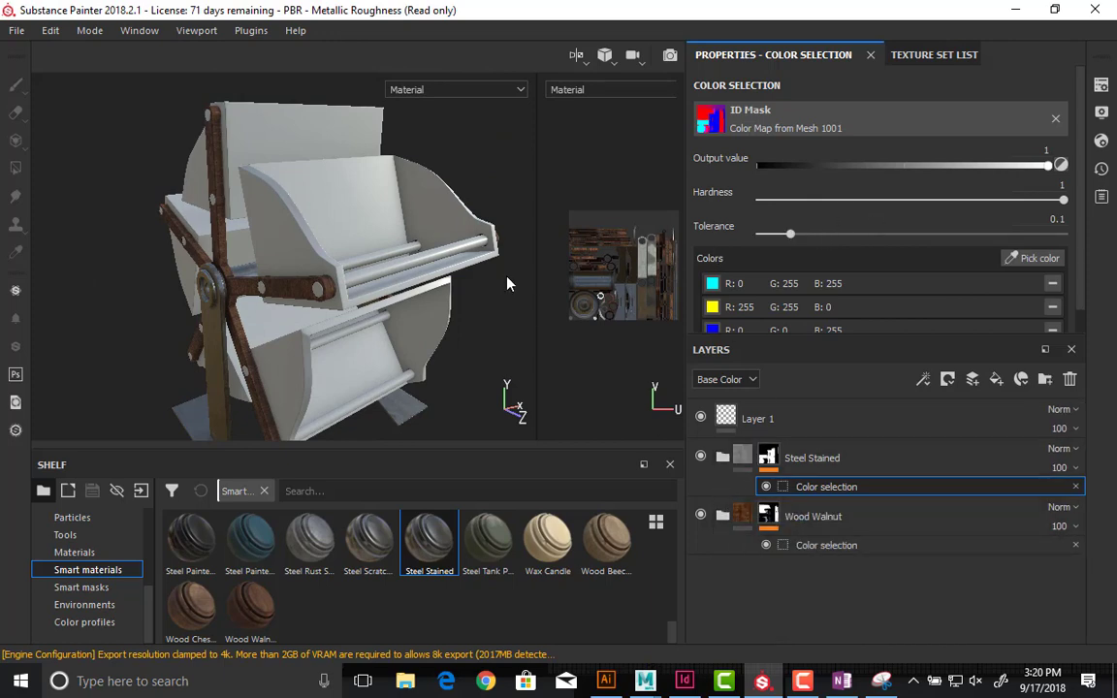
pyautogui.keyDown('alt'); pyautogui.moveTo(417, 208); pyautogui.dragTo(485, 184); pyautogui.keyUp('alt')
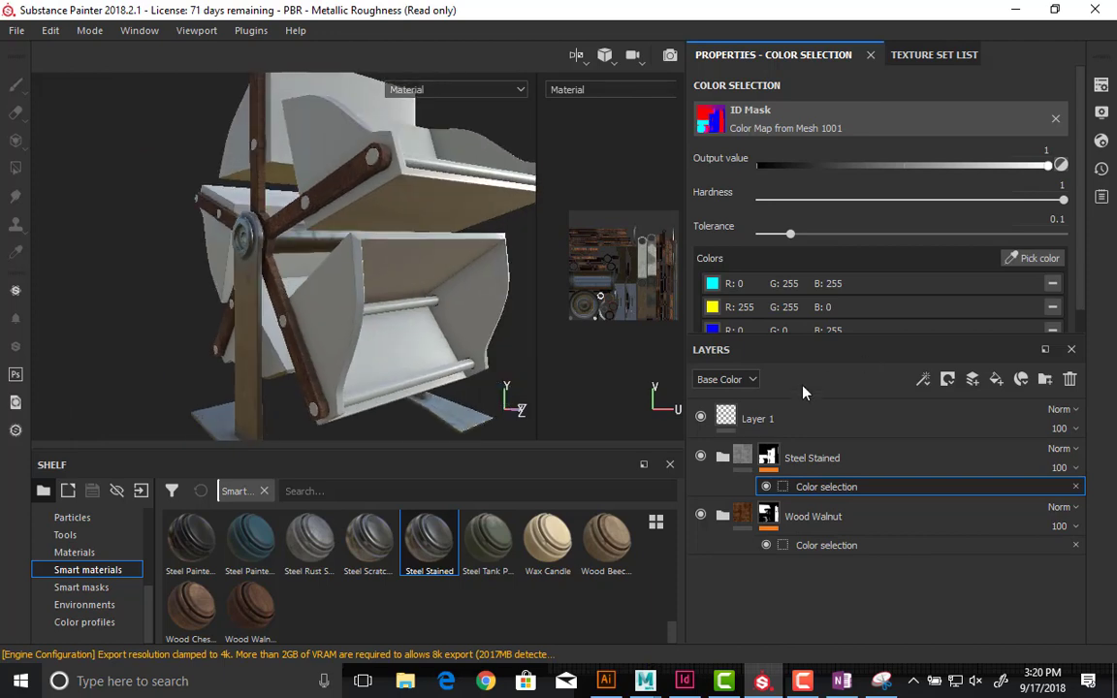
pyautogui.click(933, 55)
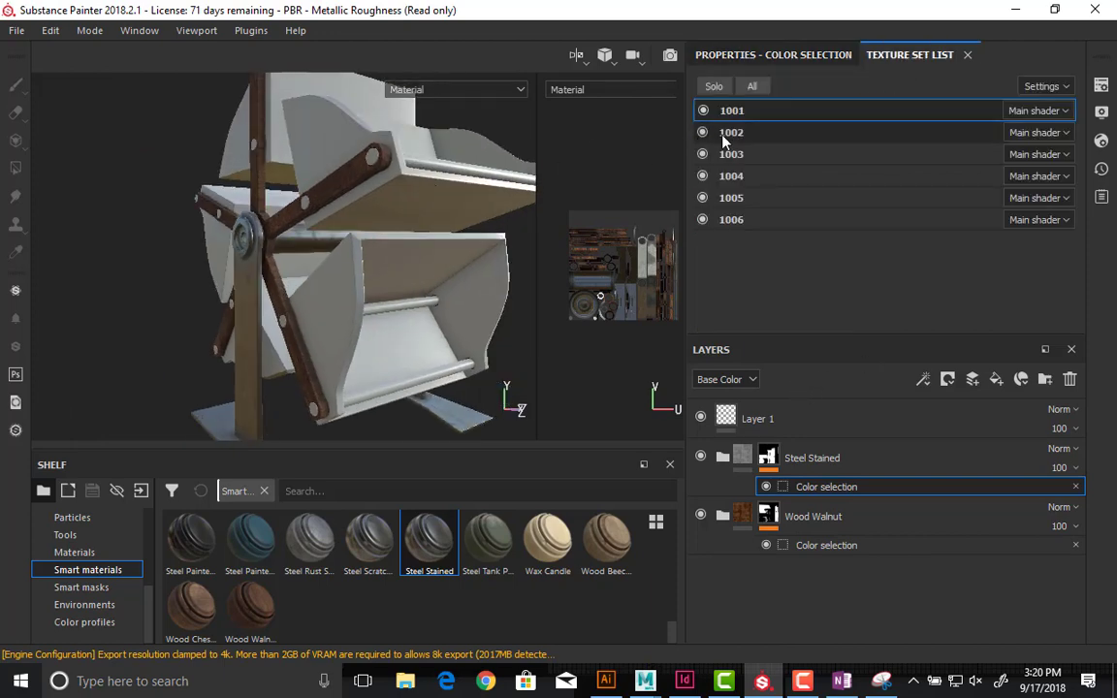
# - In texture set 1002, add the Steel Stained smart material and give it a mask with color selection
pyautogui.click(730, 134)
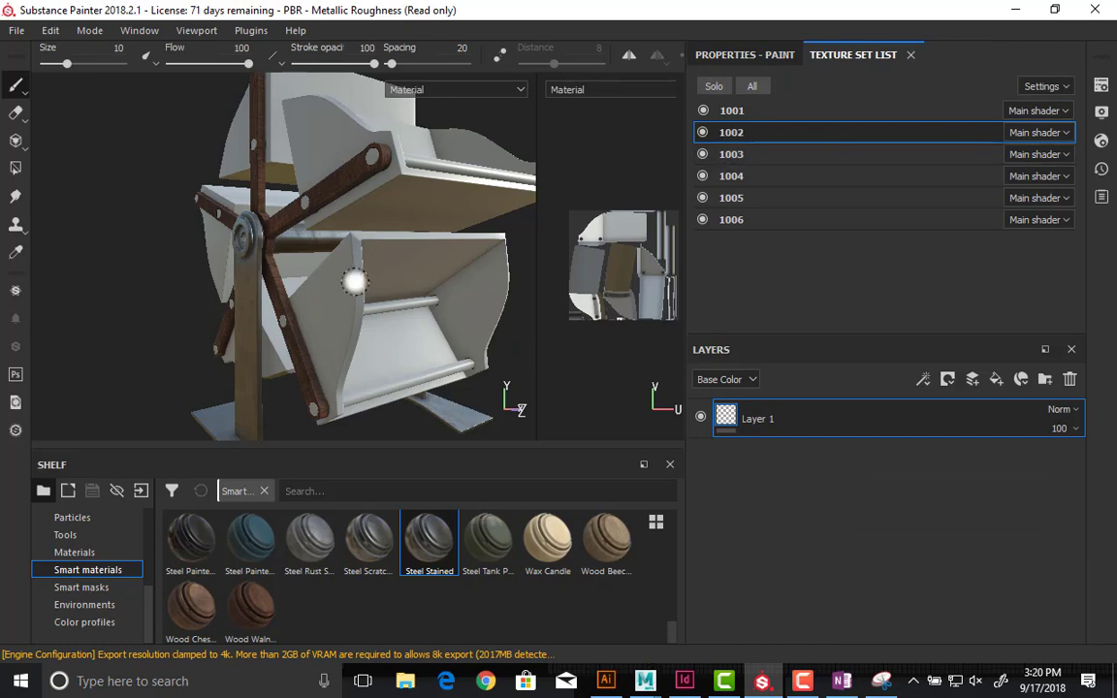
pyautogui.keyDown('alt'); pyautogui.moveTo(316, 323); pyautogui.dragTo(279, 378, button='middle'); pyautogui.keyUp('alt')
pyautogui.moveTo(419, 561); pyautogui.dragTo(777, 441)
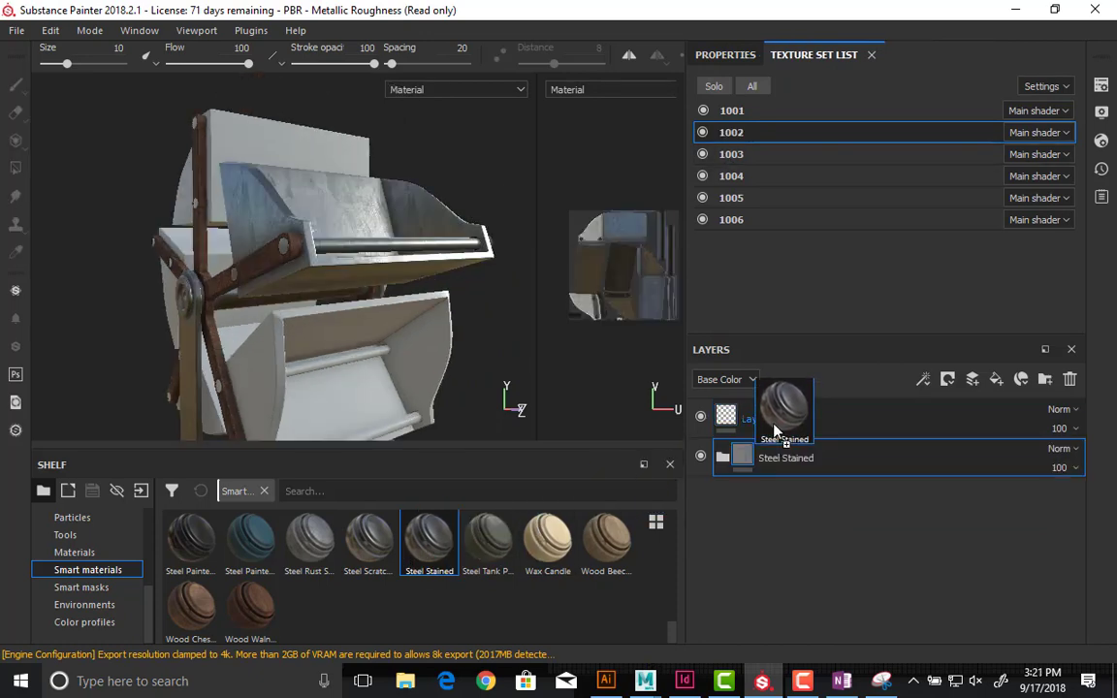
pyautogui.click(948, 379)
pyautogui.click(976, 456)
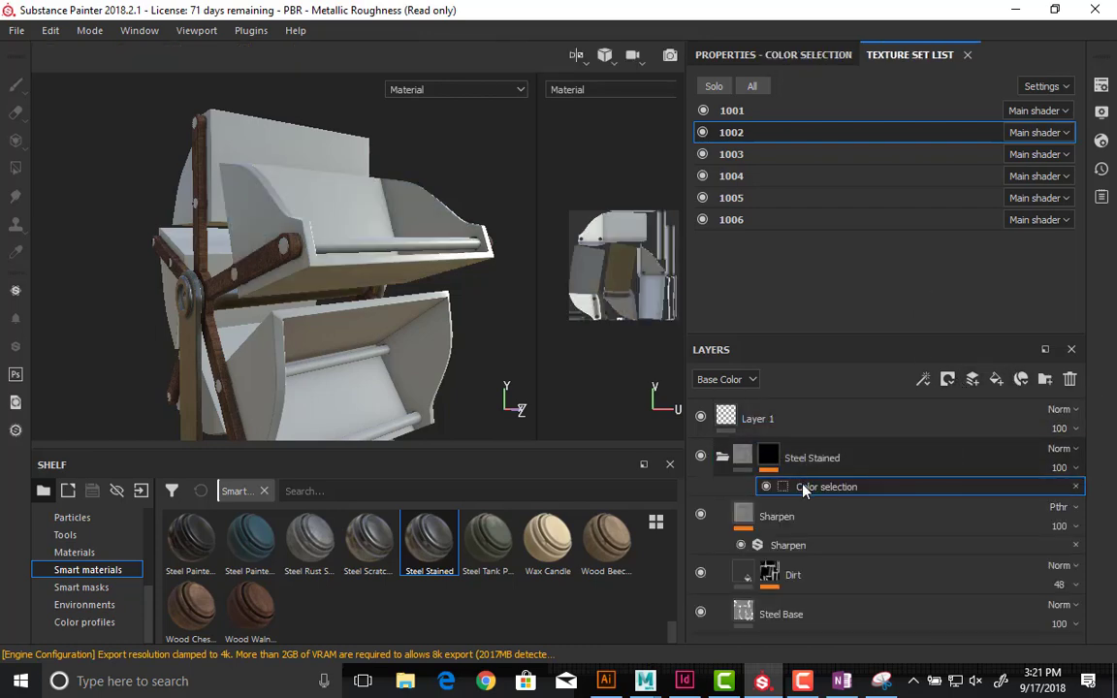
# - Pick the yellow ID color for the Steel Stained mask and collapse its folder
pyautogui.click(821, 54)
pyautogui.click(1037, 258)
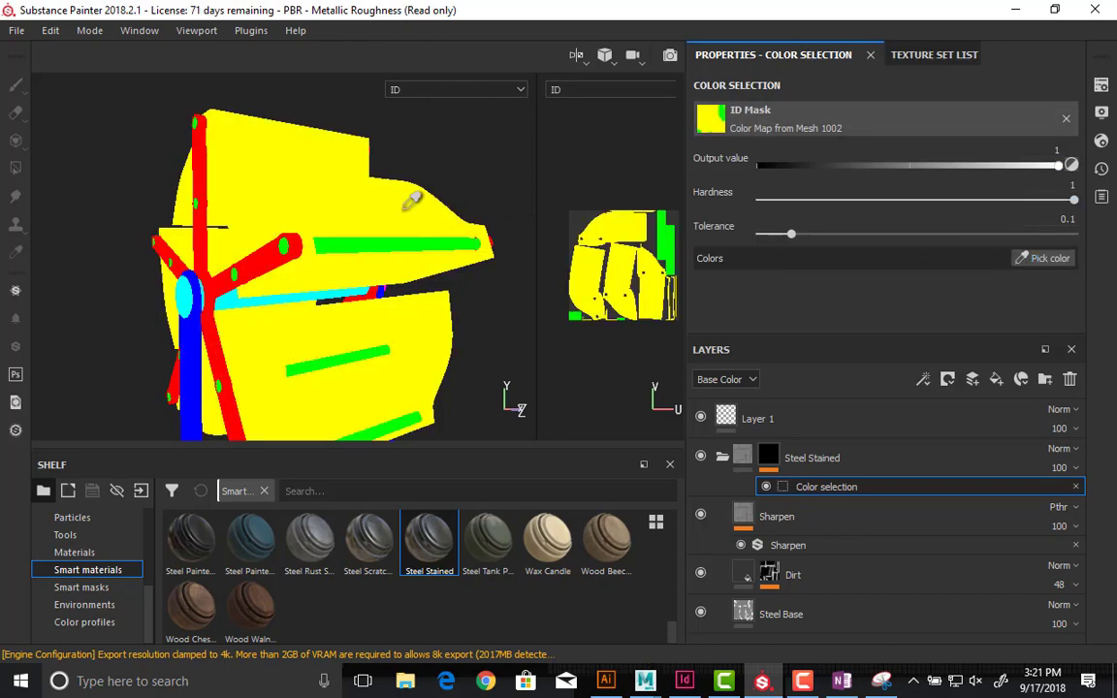
pyautogui.click(367, 190)
pyautogui.click(723, 456)
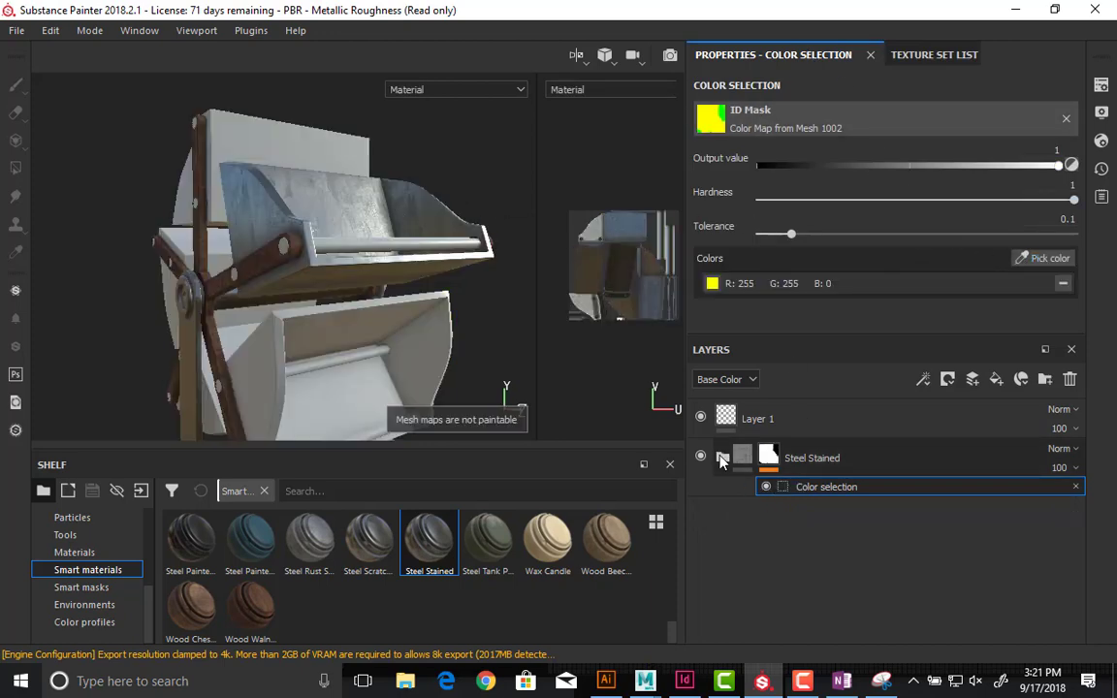
# - Add the Wood Chest Stylized smart material above Steel Stained and give it a mask with color selection
pyautogui.moveTo(261, 613); pyautogui.dragTo(732, 438)
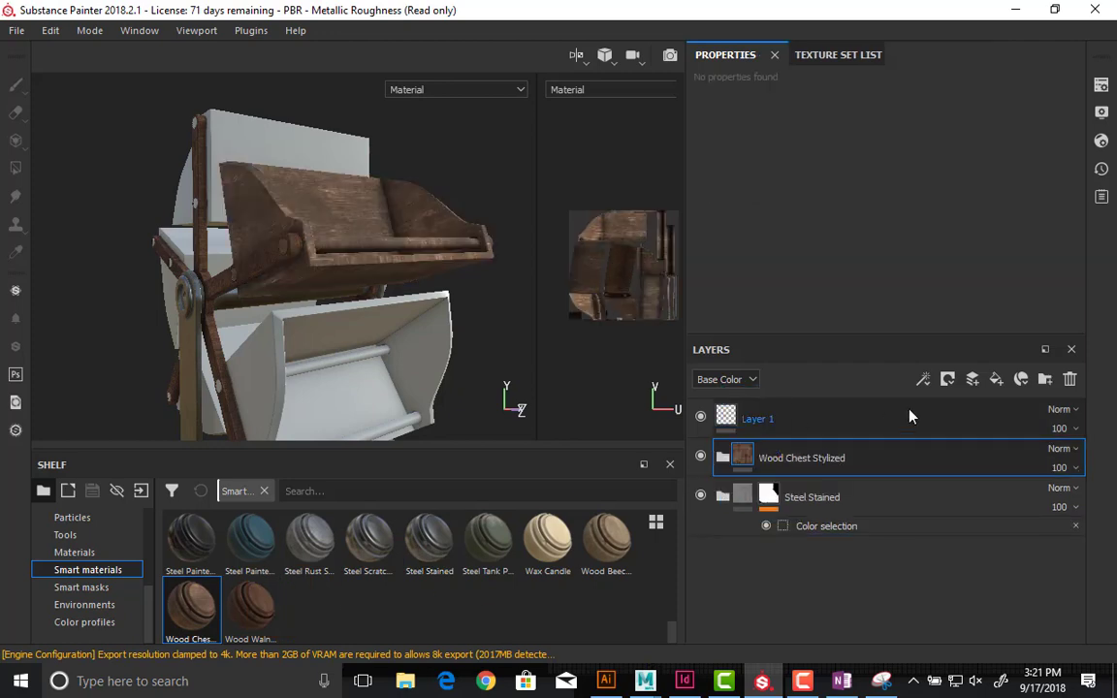
pyautogui.click(948, 379)
pyautogui.click(976, 459)
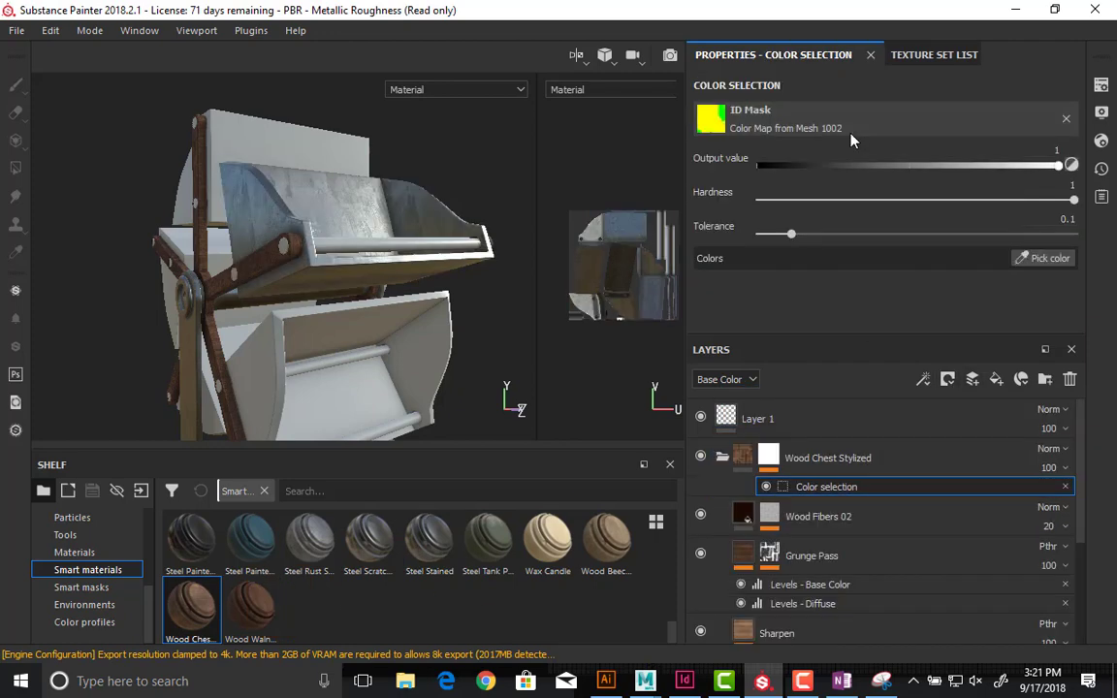
# - Pick the yellow ID color for the Wood Chest Stylized mask to cover the bucket, and collapse its folder
pyautogui.click(1049, 258)
pyautogui.click(363, 178)
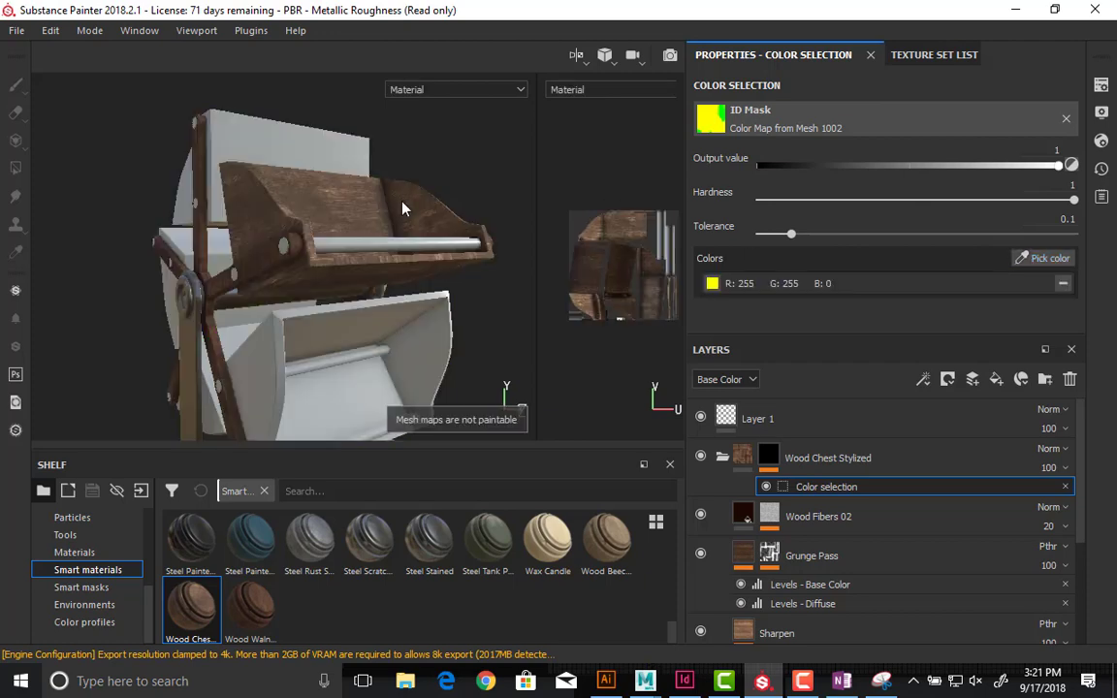
pyautogui.keyDown('alt'); pyautogui.moveTo(363, 180); pyautogui.dragTo(451, 279); pyautogui.keyUp('alt')
pyautogui.keyDown('alt'); pyautogui.moveTo(451, 279); pyautogui.dragTo(403, 283, button='right'); pyautogui.keyUp('alt')
pyautogui.keyDown('alt'); pyautogui.moveTo(403, 283); pyautogui.dragTo(421, 254); pyautogui.keyUp('alt')
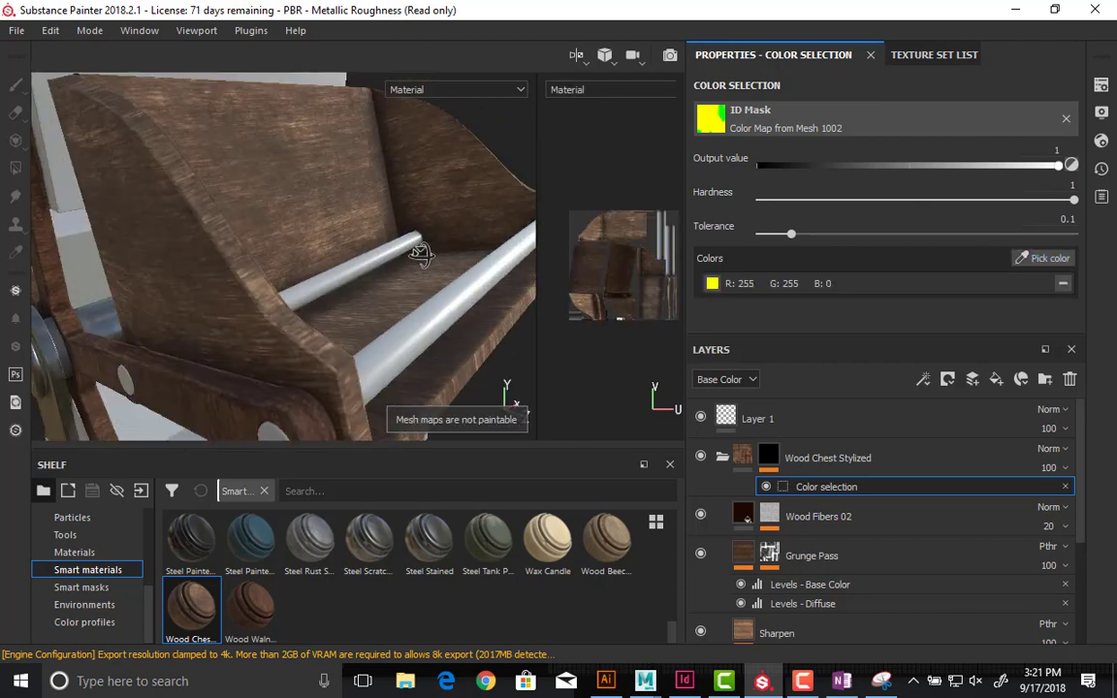
pyautogui.click(721, 461)
# - Replace yellow with the green ID color of the rods in the Steel Stained mask and collapse the folder
pyautogui.click(771, 517)
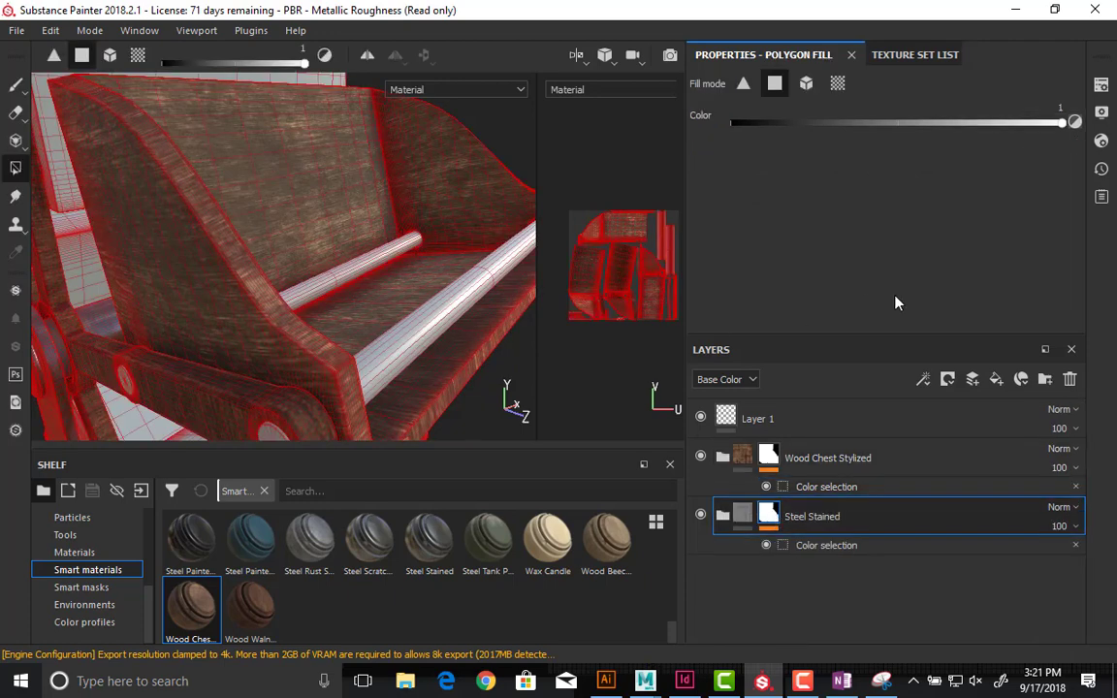
pyautogui.click(794, 549)
pyautogui.click(1064, 283)
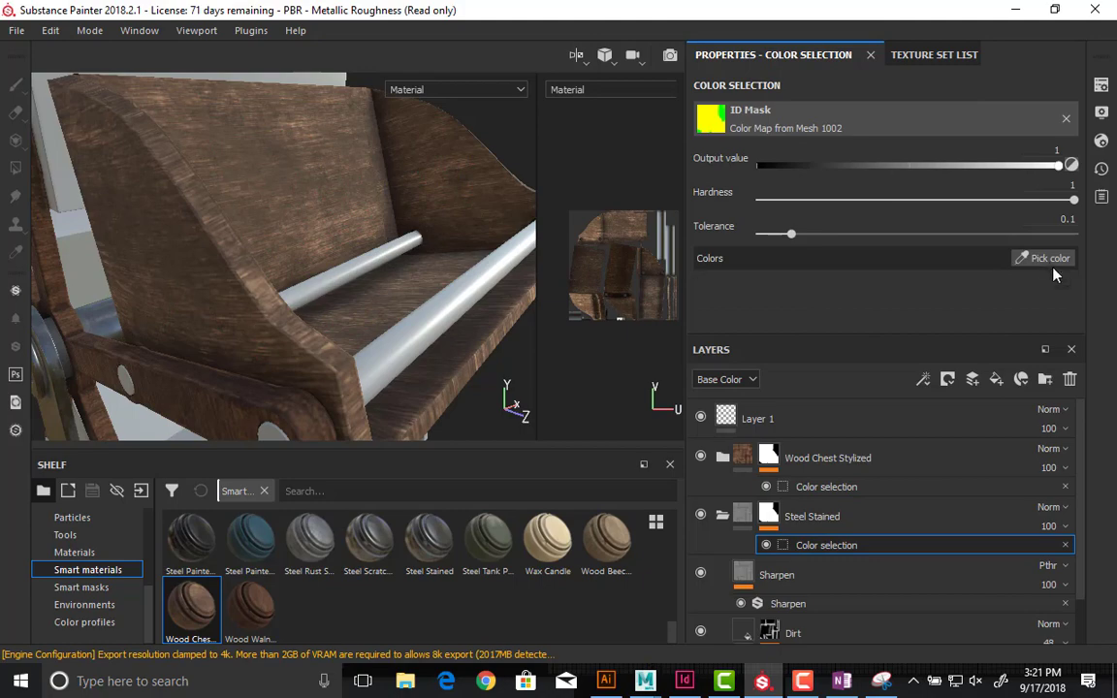
pyautogui.click(1044, 258)
pyautogui.click(496, 284)
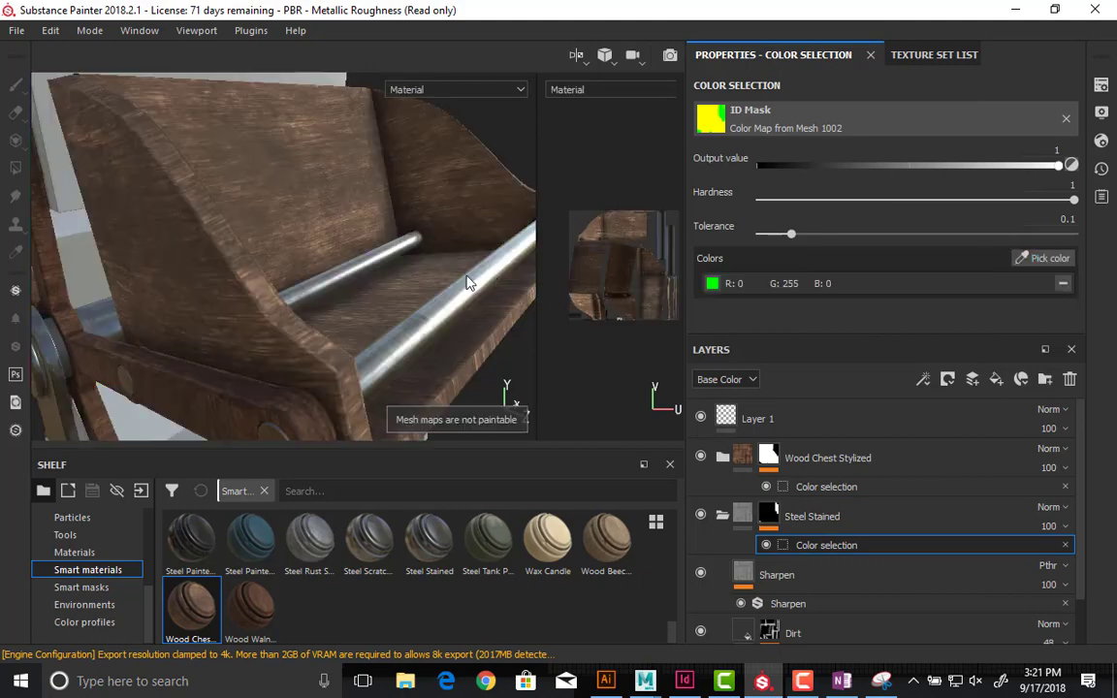
pyautogui.keyDown('alt'); pyautogui.moveTo(466, 282); pyautogui.dragTo(415, 245); pyautogui.keyUp('alt')
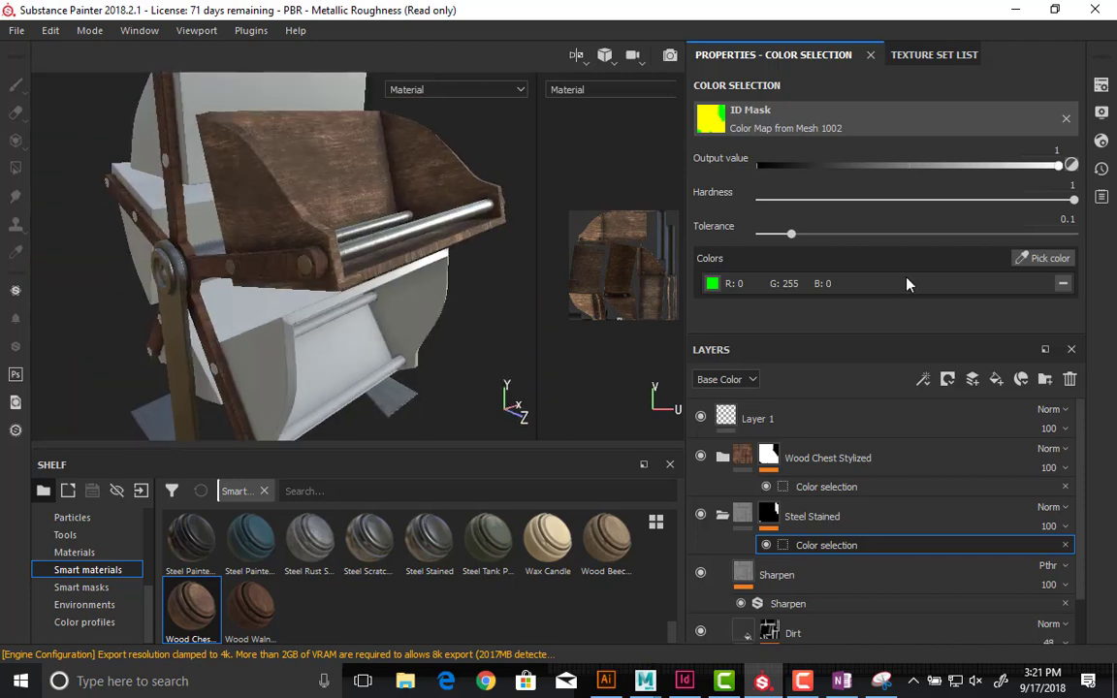
pyautogui.click(725, 516)
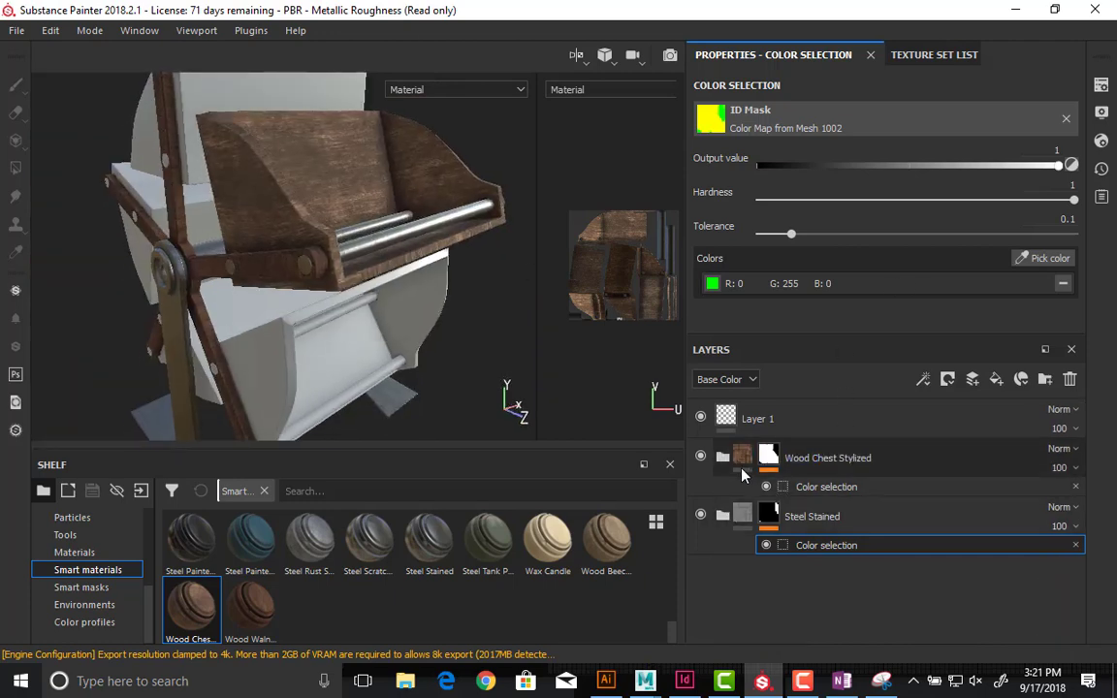
# - Copy the Wood Chest Stylized and Steel Stained folders together and paste them into texture set 1003
pyautogui.click(743, 467)
pyautogui.keyDown('ctrl'); pyautogui.click(805, 497); pyautogui.keyUp('ctrl')
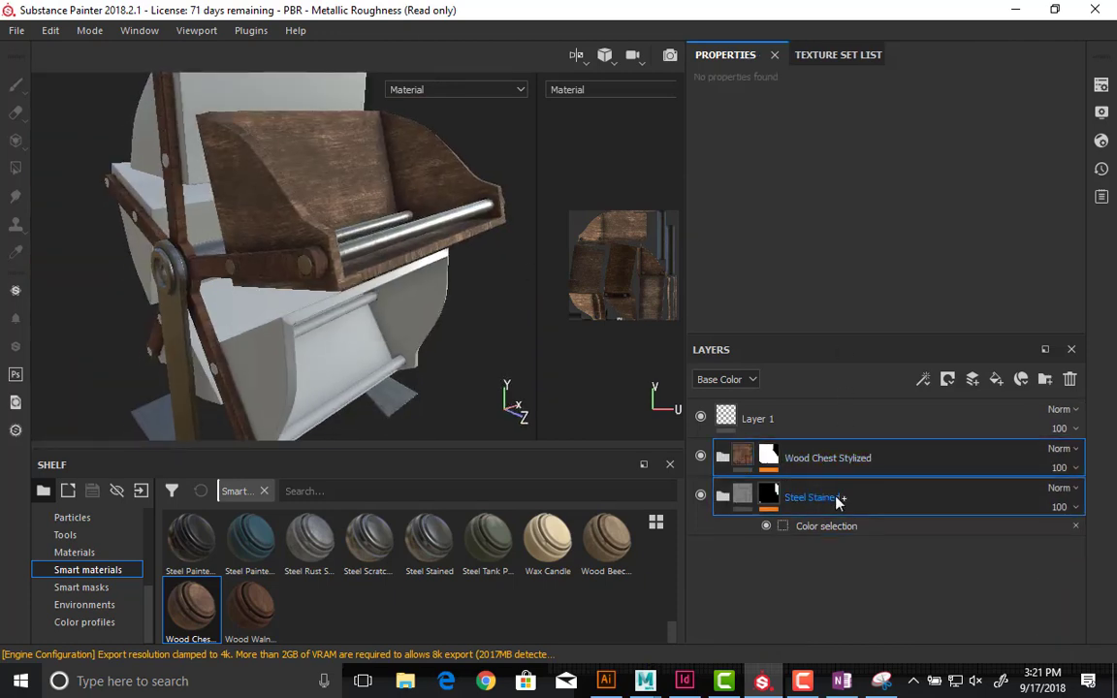
pyautogui.rightClick(836, 501)
pyautogui.click(860, 523)
pyautogui.click(838, 55)
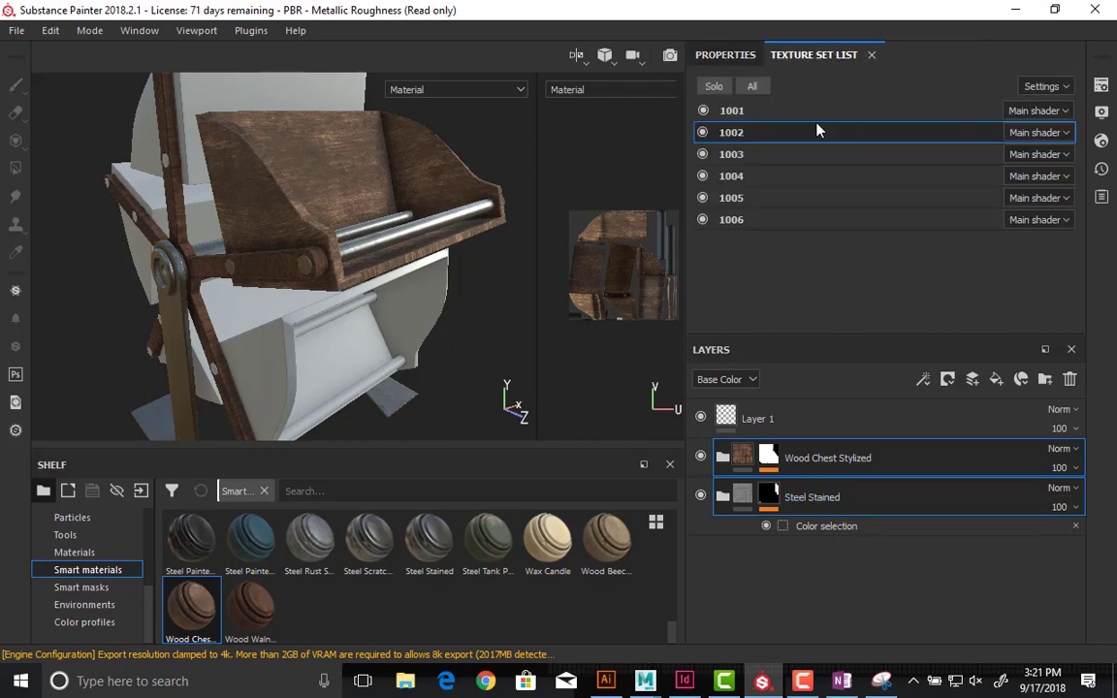
pyautogui.click(770, 155)
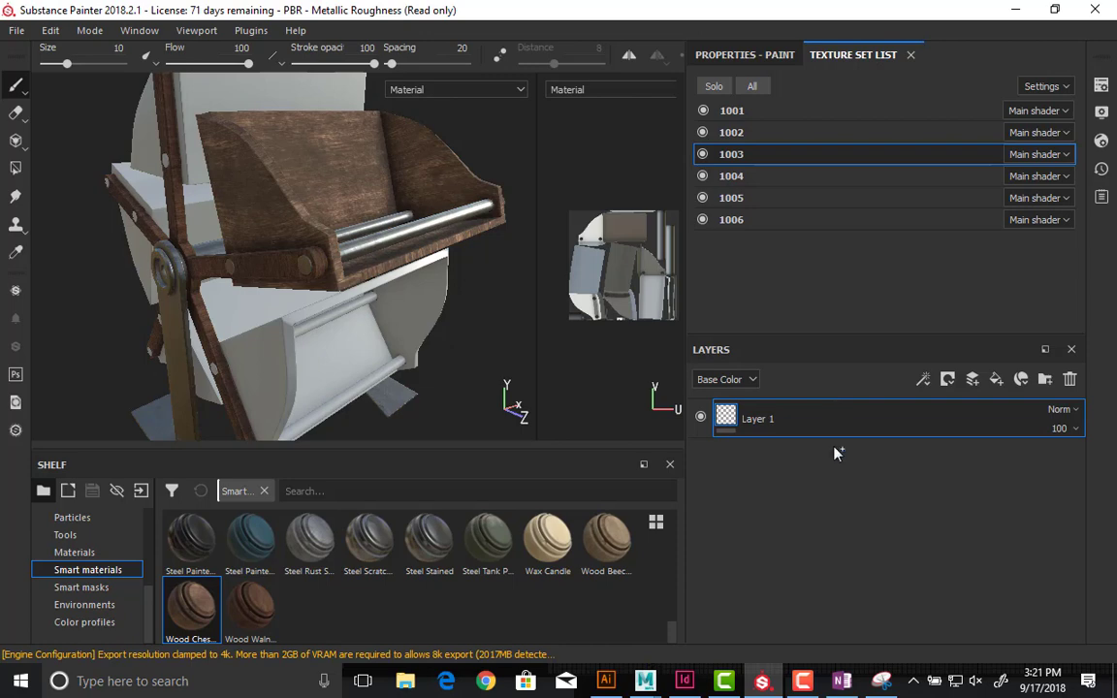
pyautogui.hotkey('ctrl', 'v')
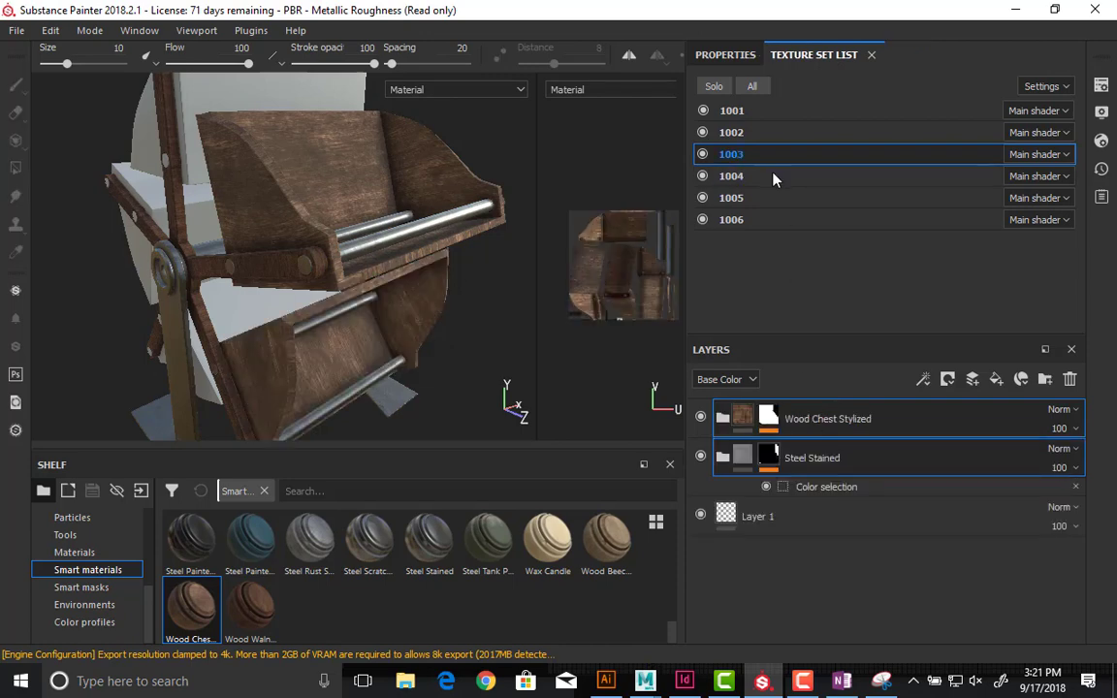
# - Paste the copied Wood Chest Stylized and Steel Stained folders into texture sets 1004, 1005 and 1006
pyautogui.click(773, 179)
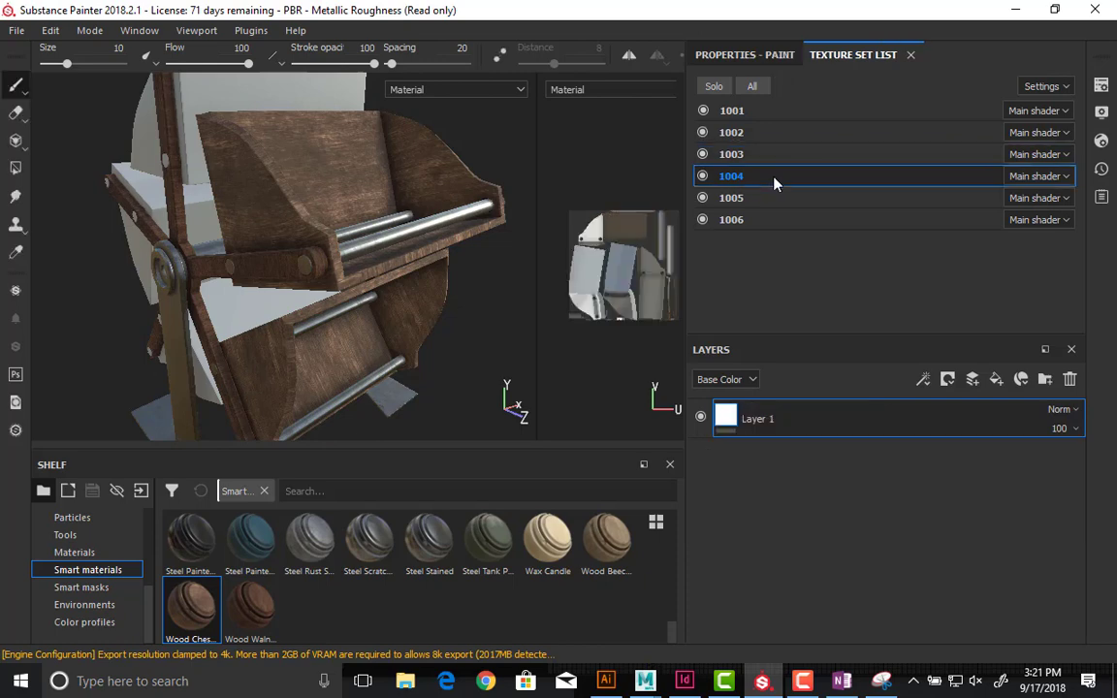
pyautogui.click(771, 201)
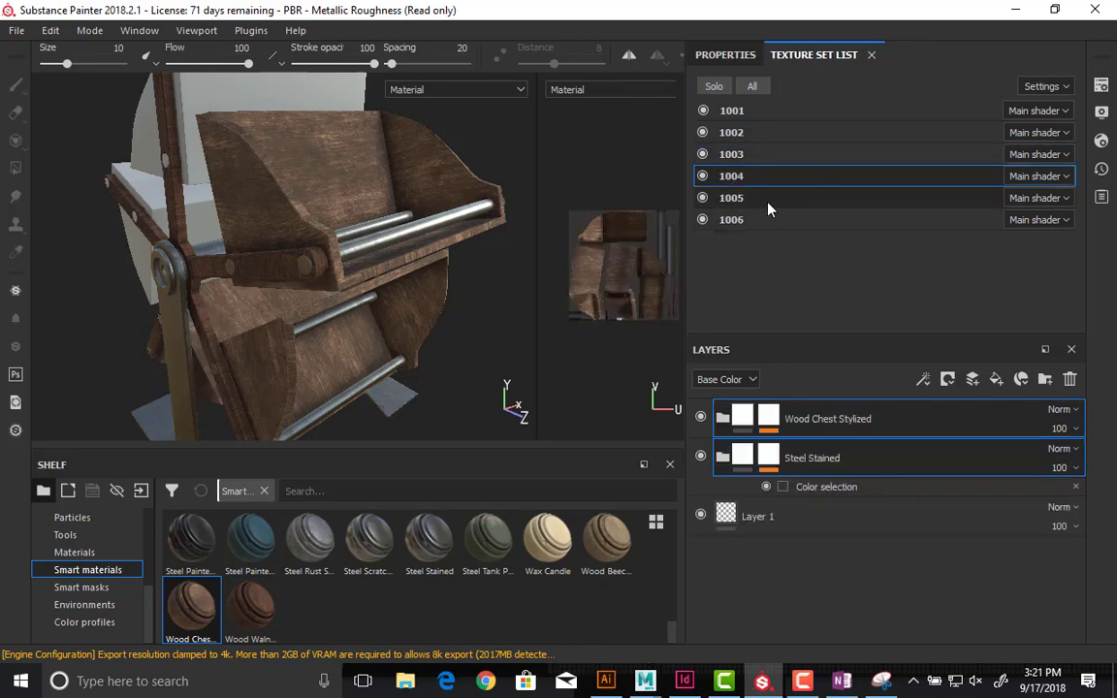
pyautogui.hotkey('ctrl', 'v')
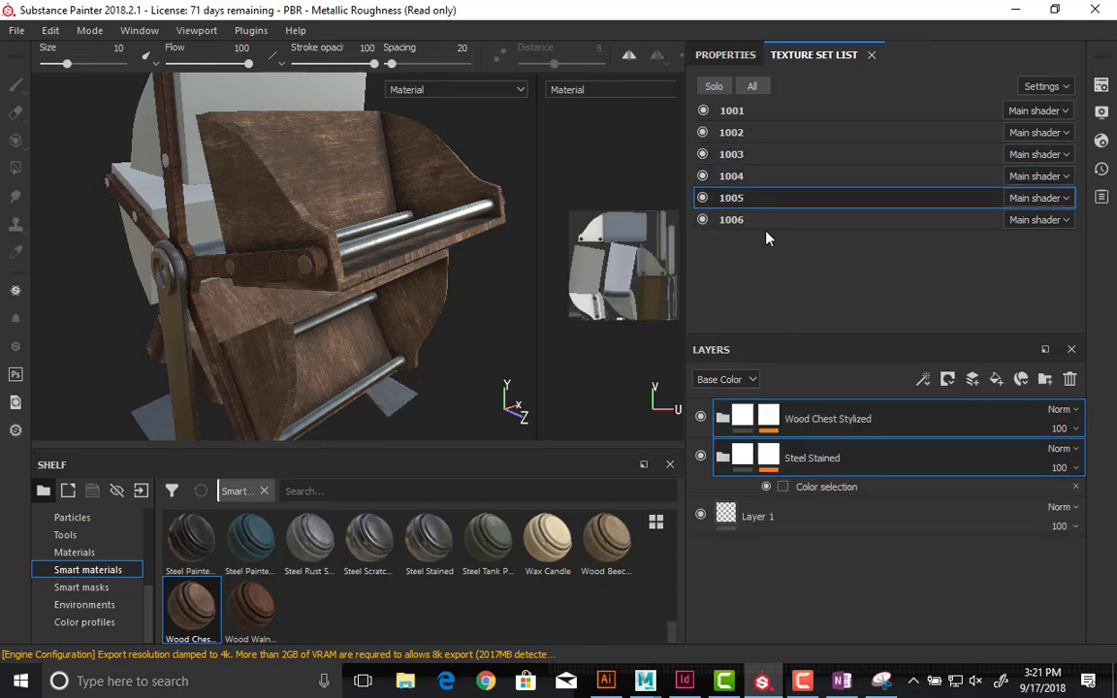
pyautogui.press('Down')
pyautogui.hotkey('ctrl', 'v')
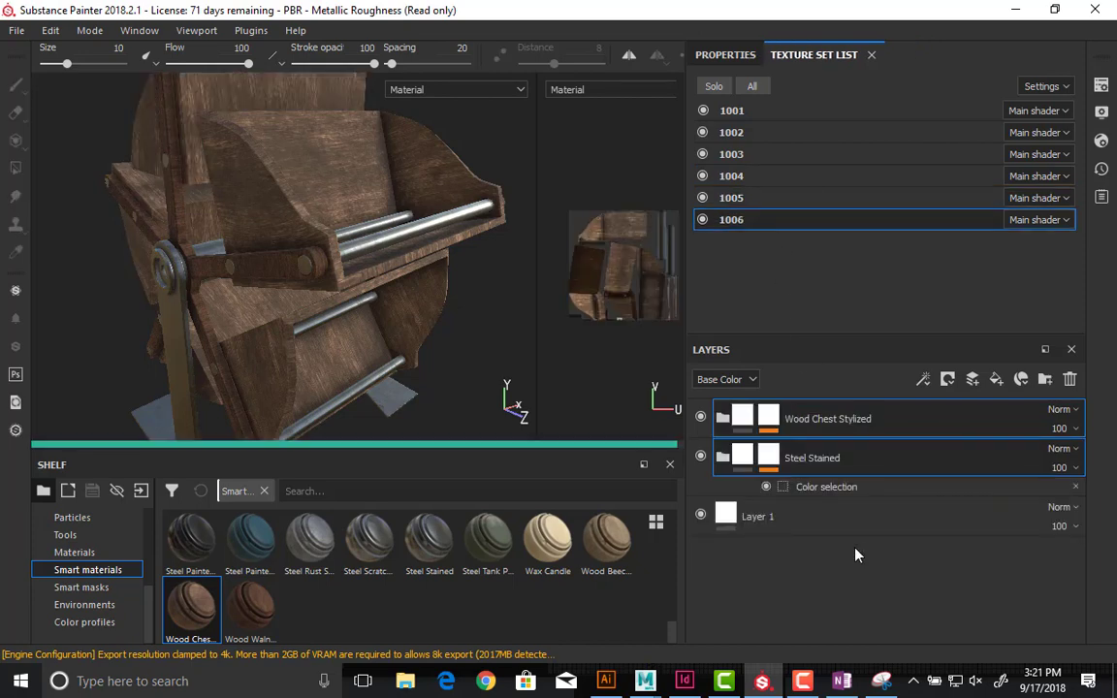
# - Examine the textured water wheel from several angles, including the wood grain and steel rods on the buckets up close
pyautogui.keyDown('alt'); pyautogui.moveTo(243, 351); pyautogui.dragTo(431, 318); pyautogui.keyUp('alt')
pyautogui.press('f')
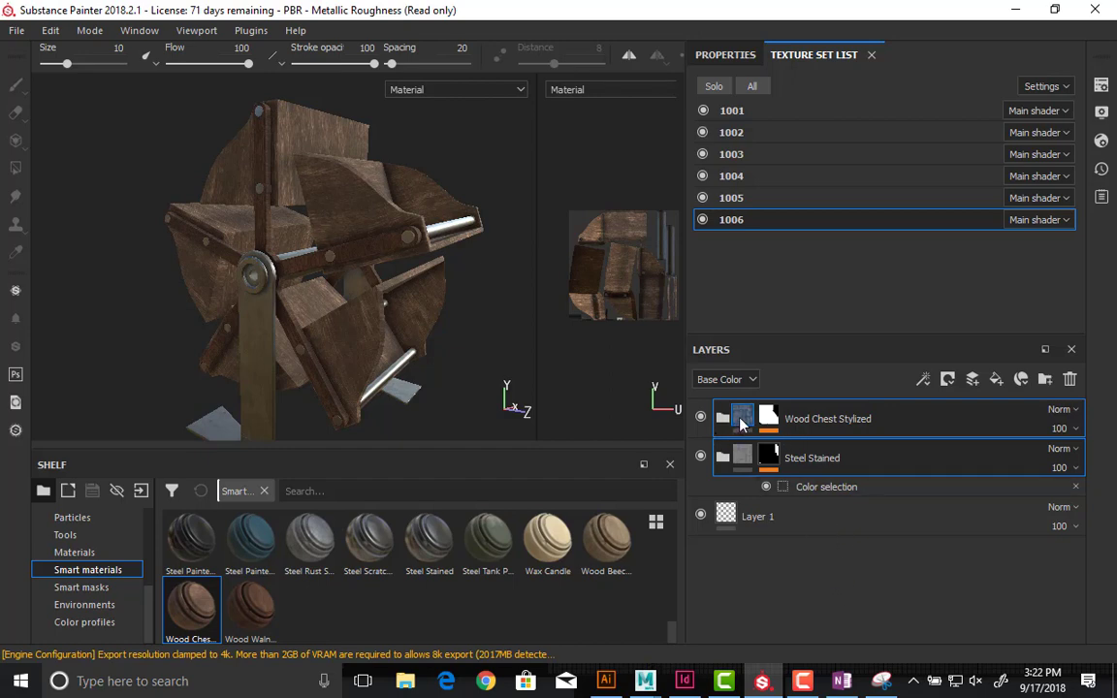
pyautogui.moveTo(742, 424)
pyautogui.keyDown('alt'); pyautogui.moveTo(422, 241); pyautogui.dragTo(379, 262); pyautogui.keyUp('alt')
pyautogui.keyDown('alt'); pyautogui.moveTo(379, 261); pyautogui.dragTo(397, 170, button='right'); pyautogui.keyUp('alt')
pyautogui.keyDown('alt'); pyautogui.moveTo(396, 170); pyautogui.dragTo(369, 354); pyautogui.keyUp('alt')
pyautogui.keyDown('alt'); pyautogui.moveTo(370, 354); pyautogui.dragTo(354, 328, button='right'); pyautogui.keyUp('alt')
pyautogui.keyDown('alt'); pyautogui.moveTo(355, 328); pyautogui.dragTo(320, 204); pyautogui.keyUp('alt')
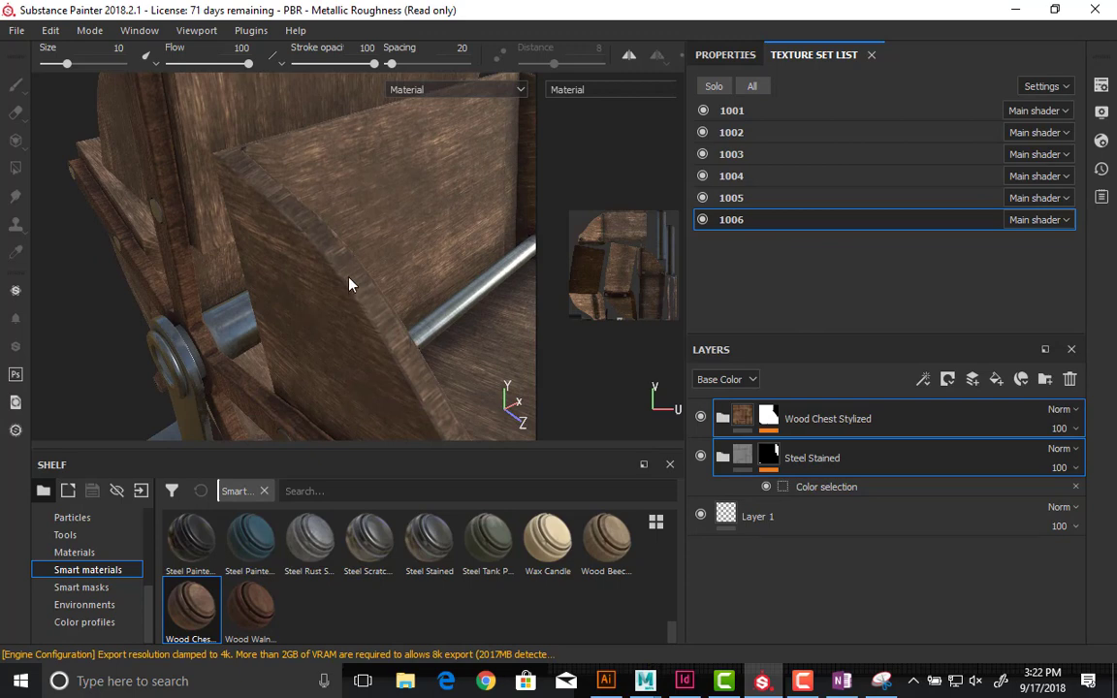
# - Add a fill layer at the top of the Wood Chest Stylized group and set its base color to bright purple
pyautogui.click(722, 418)
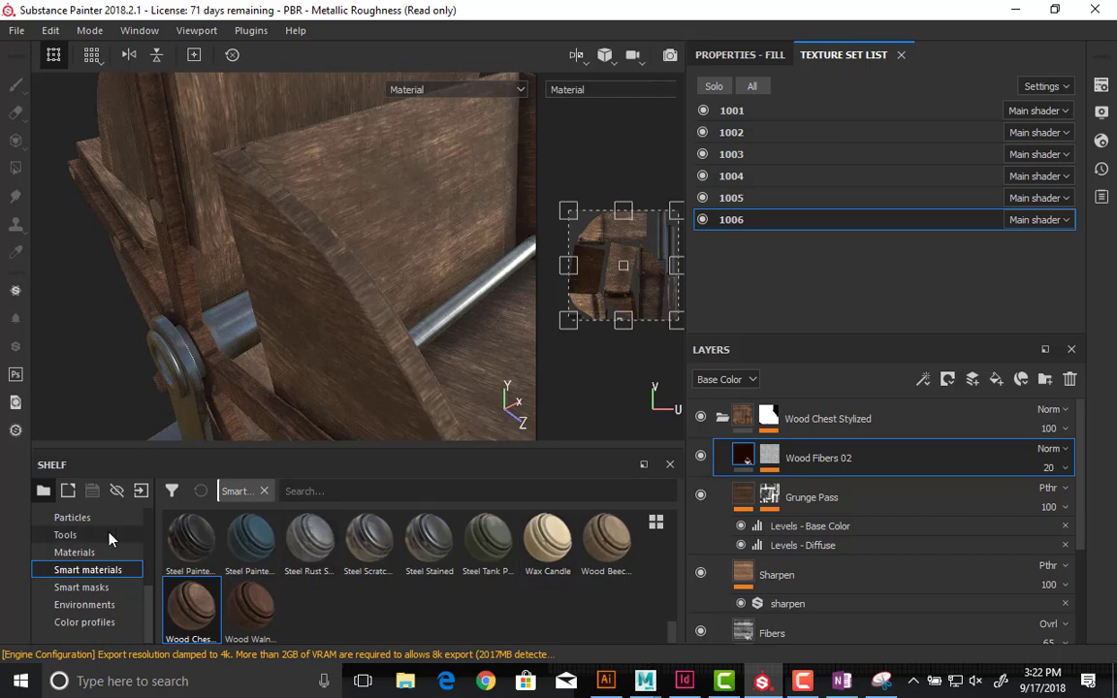
pyautogui.click(997, 380)
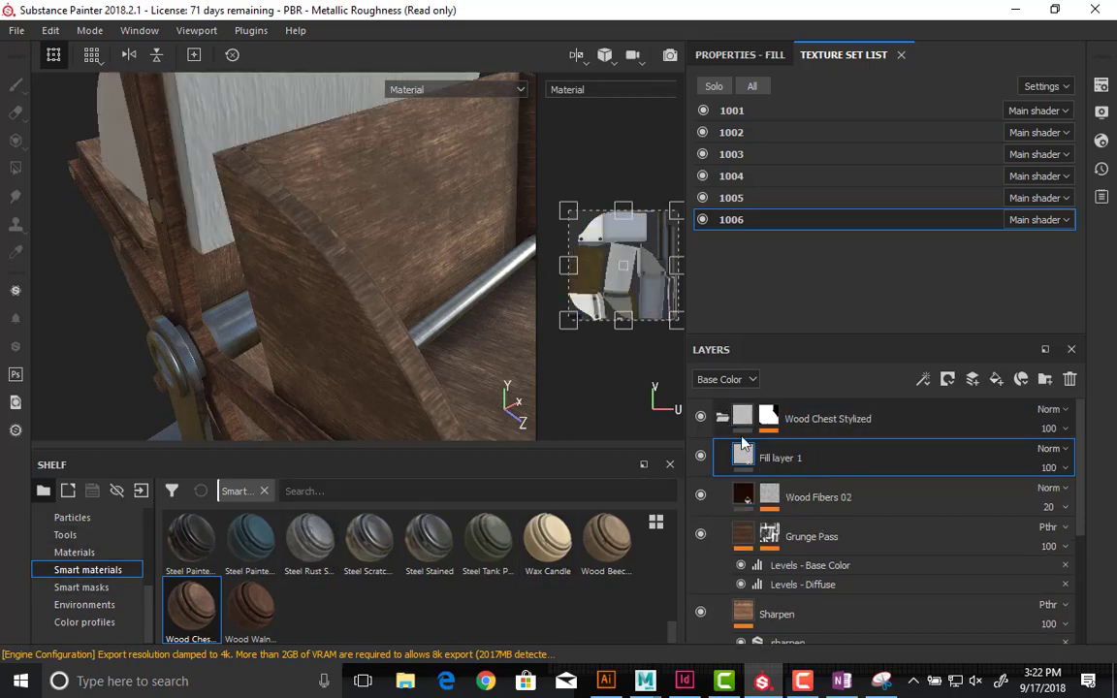
pyautogui.click(739, 54)
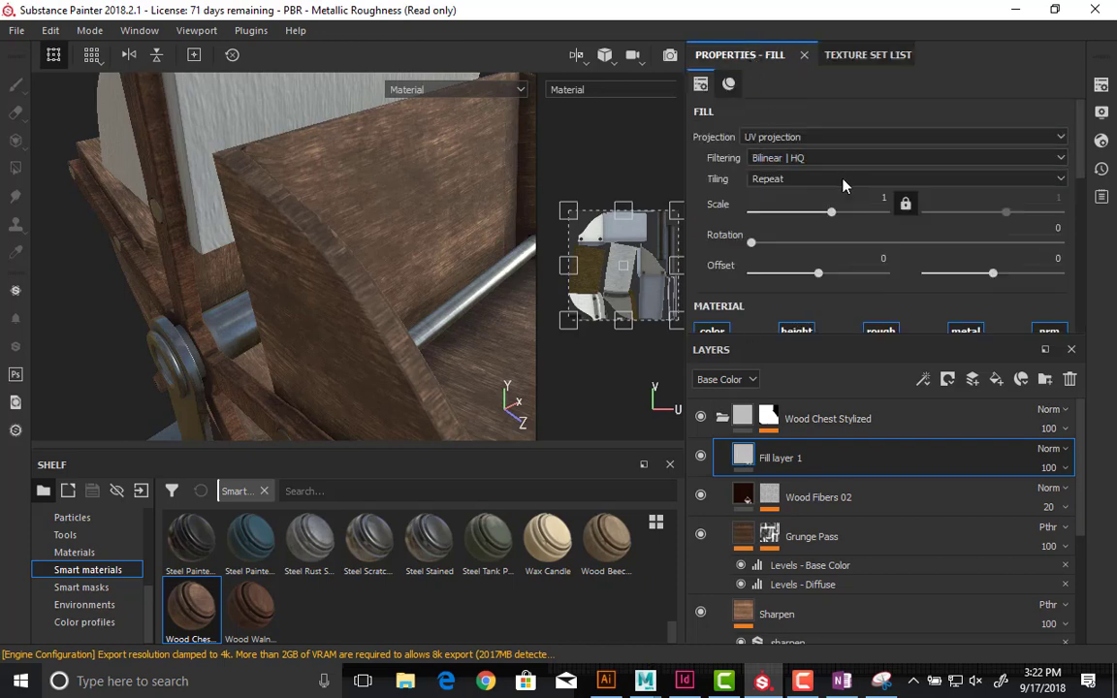
pyautogui.scroll(-3, 781, 212)
pyautogui.scroll(-1, 784, 228)
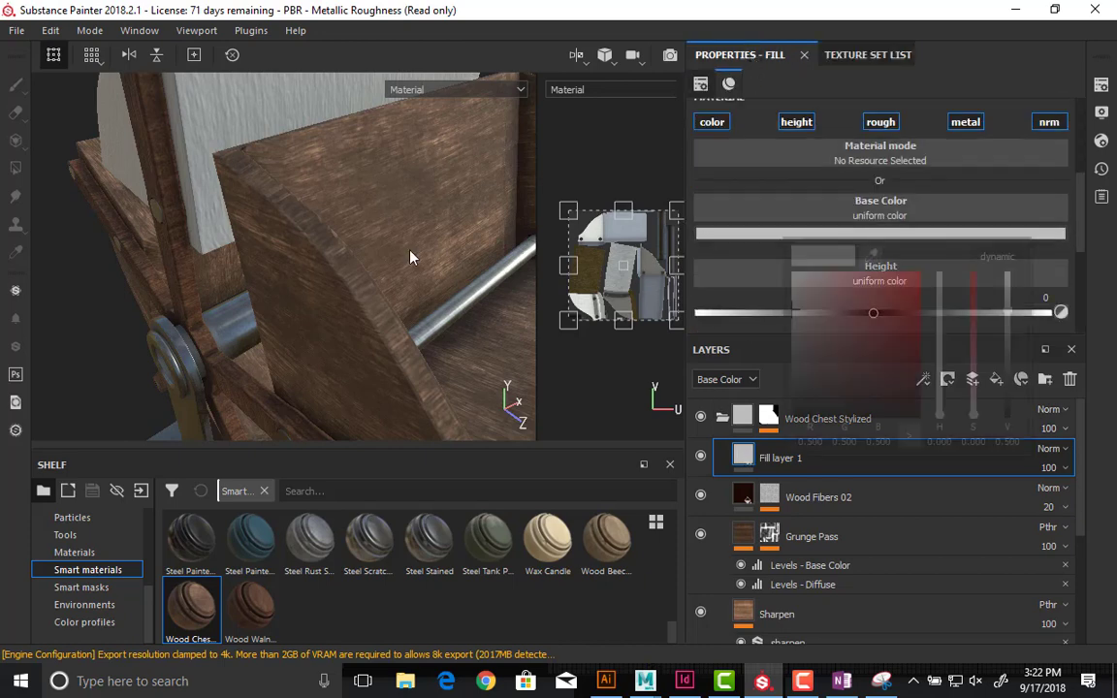
pyautogui.keyDown('alt'); pyautogui.moveTo(407, 249); pyautogui.dragTo(291, 233); pyautogui.keyUp('alt')
pyautogui.click(820, 233)
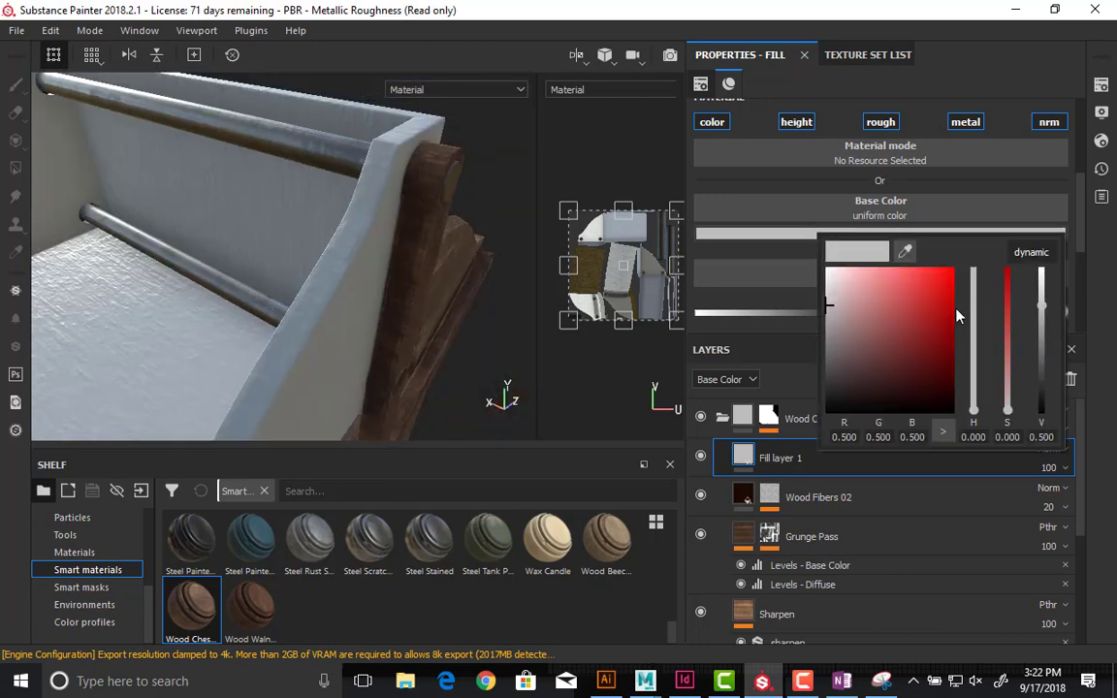
pyautogui.moveTo(976, 314); pyautogui.dragTo(973, 310)
pyautogui.moveTo(904, 292); pyautogui.dragTo(953, 276)
pyautogui.keyDown('alt'); pyautogui.moveTo(407, 327); pyautogui.dragTo(291, 320); pyautogui.keyUp('alt')
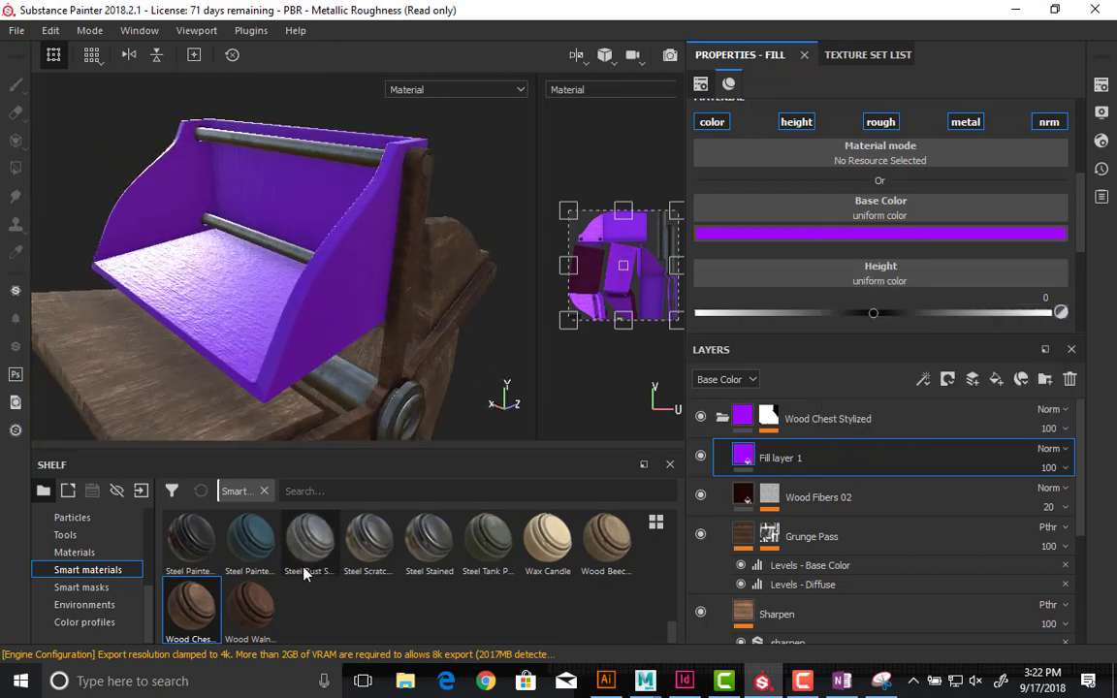
# - Preview the dust and edge smart masks and apply the edge damage smart mask to Fill layer 1
pyautogui.click(85, 586)
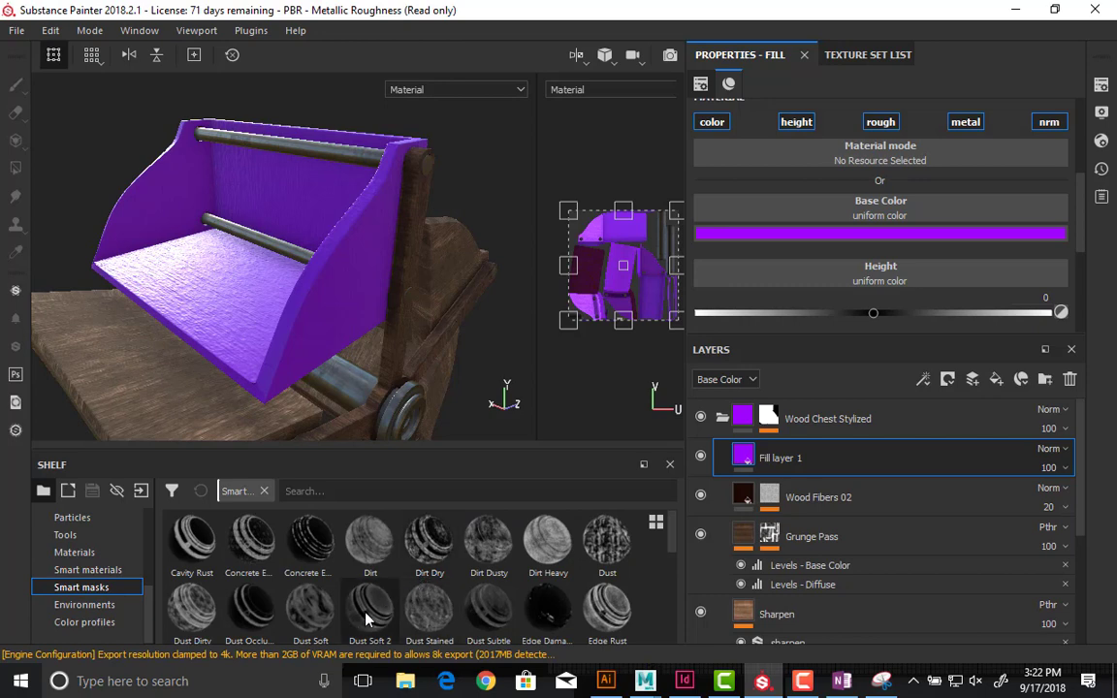
pyautogui.moveTo(367, 618)
pyautogui.moveTo(315, 616)
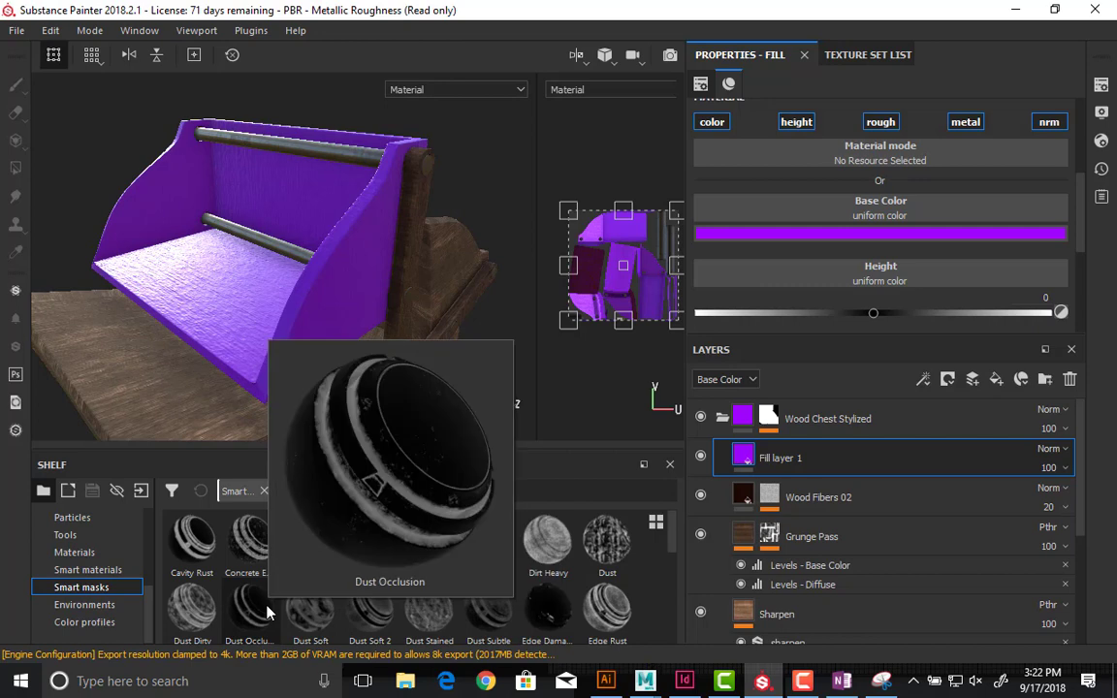
pyautogui.moveTo(206, 603)
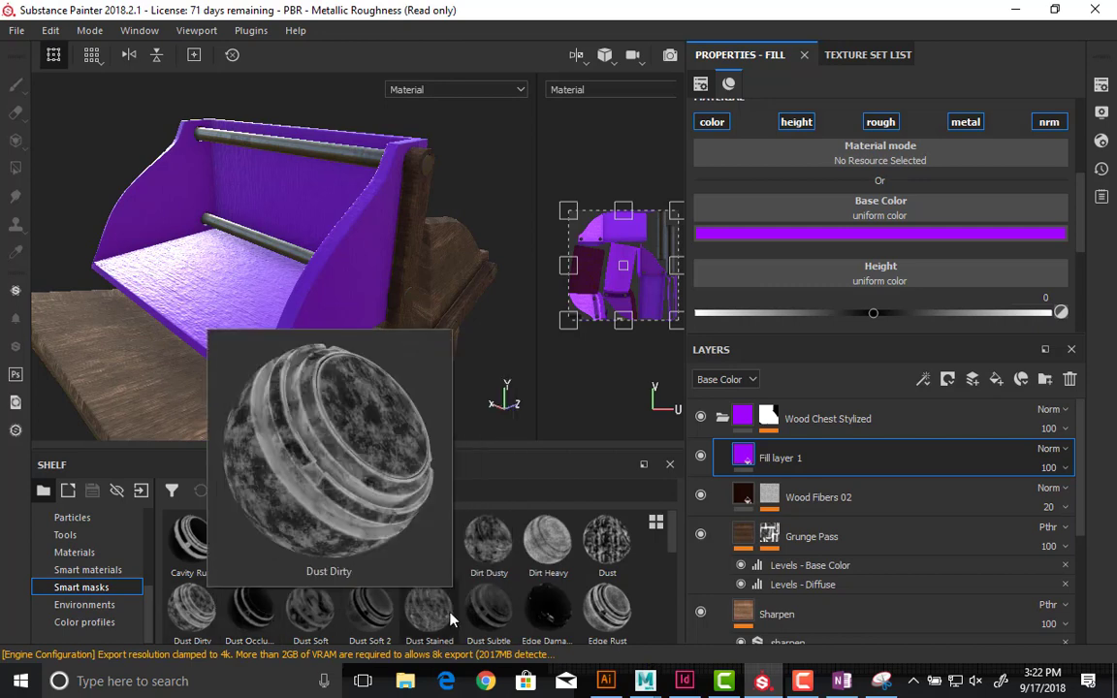
pyautogui.moveTo(511, 621)
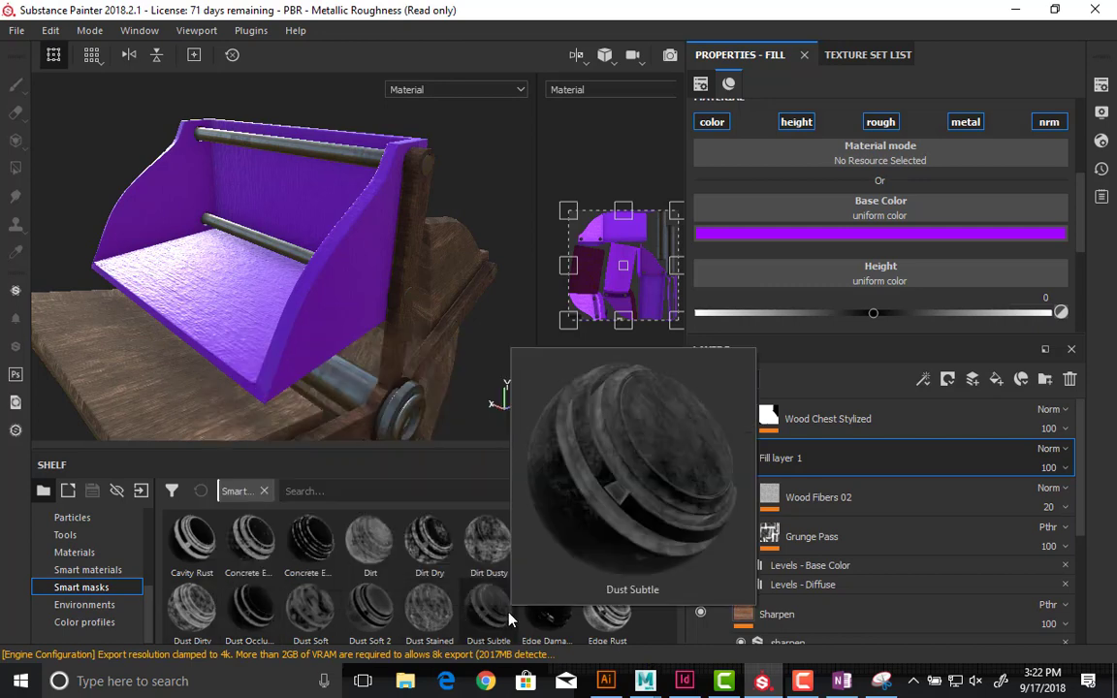
pyautogui.moveTo(556, 619)
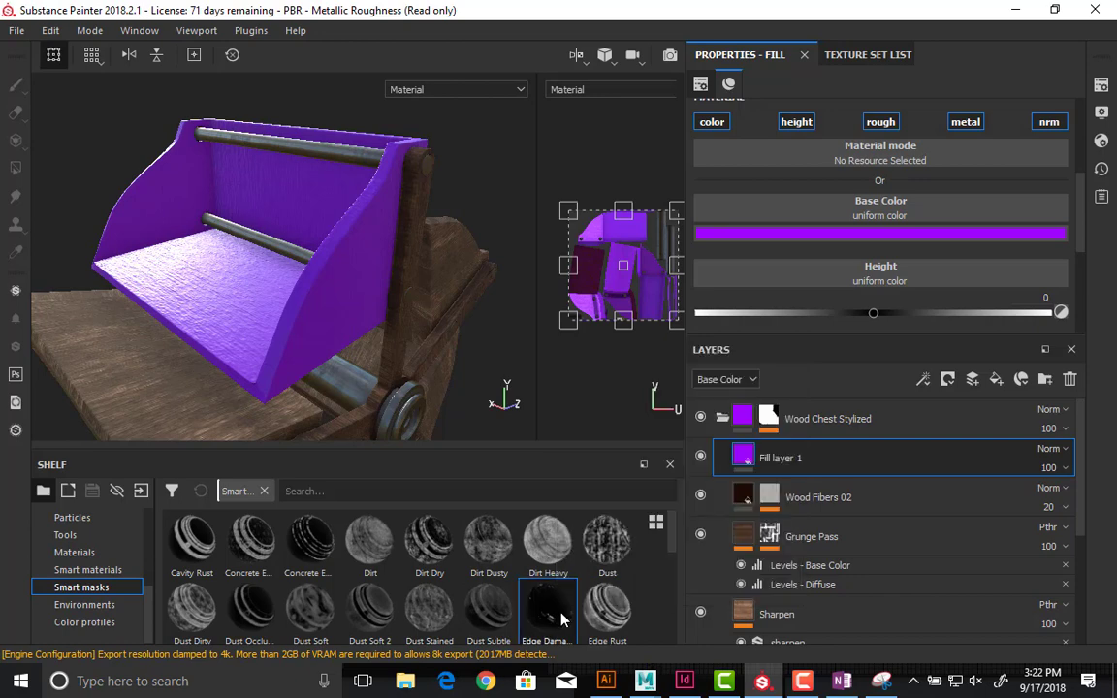
pyautogui.moveTo(562, 619); pyautogui.dragTo(821, 468)
pyautogui.keyDown('alt'); pyautogui.moveTo(319, 215); pyautogui.dragTo(371, 257, button='right'); pyautogui.keyUp('alt')
pyautogui.keyDown('alt'); pyautogui.moveTo(372, 257); pyautogui.dragTo(416, 291); pyautogui.keyUp('alt')
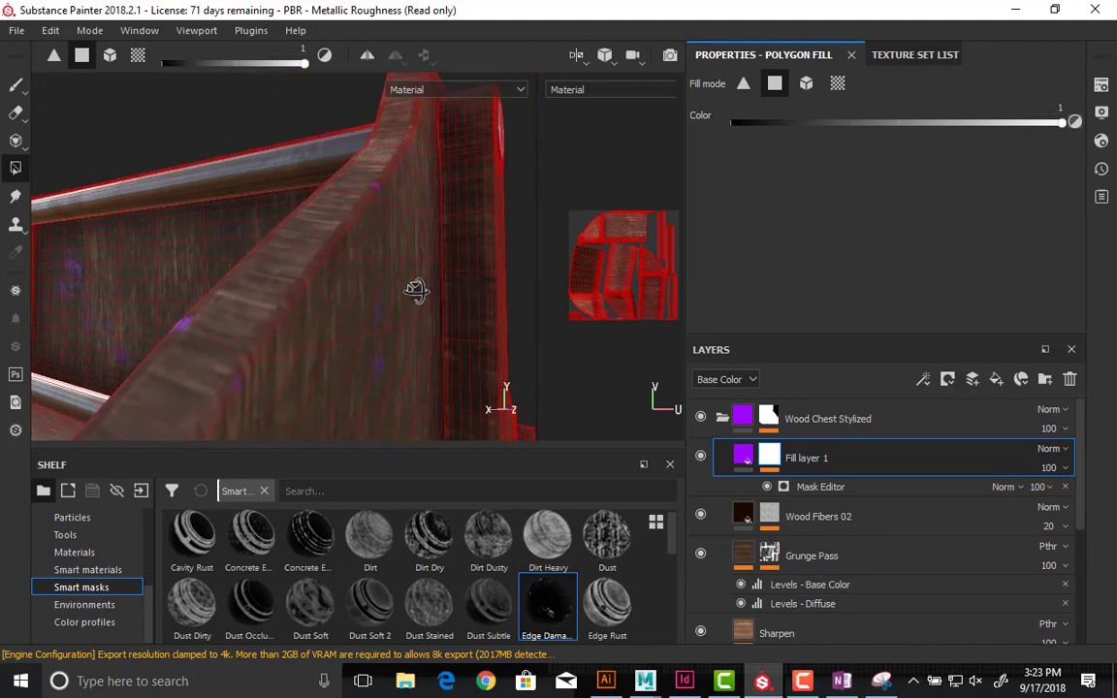
# - Change Fill layer 1's base color to a muted grayish tan with hue 0.078, saturation 0.329 and value 0.368
pyautogui.click(743, 456)
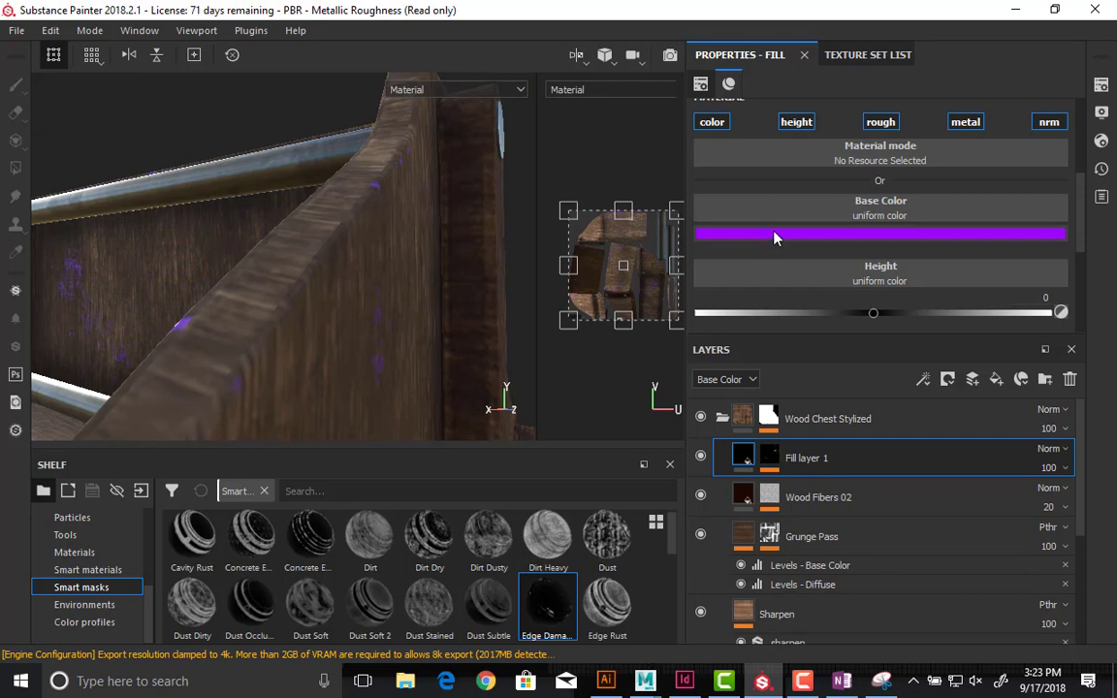
pyautogui.click(773, 236)
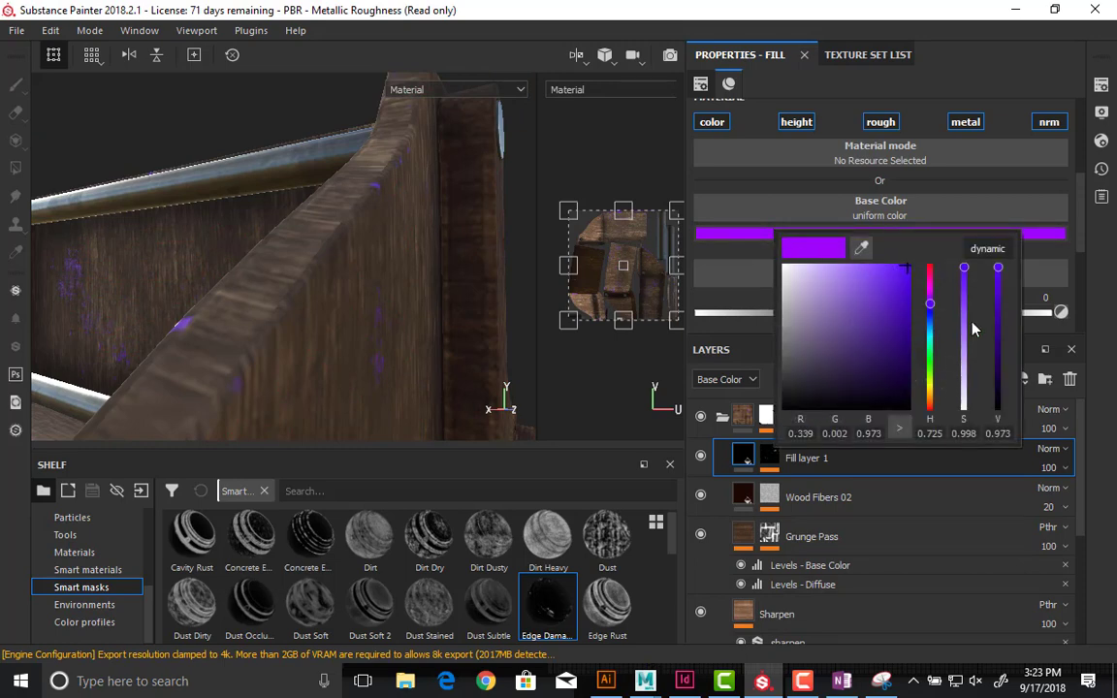
pyautogui.moveTo(929, 302); pyautogui.dragTo(930, 398)
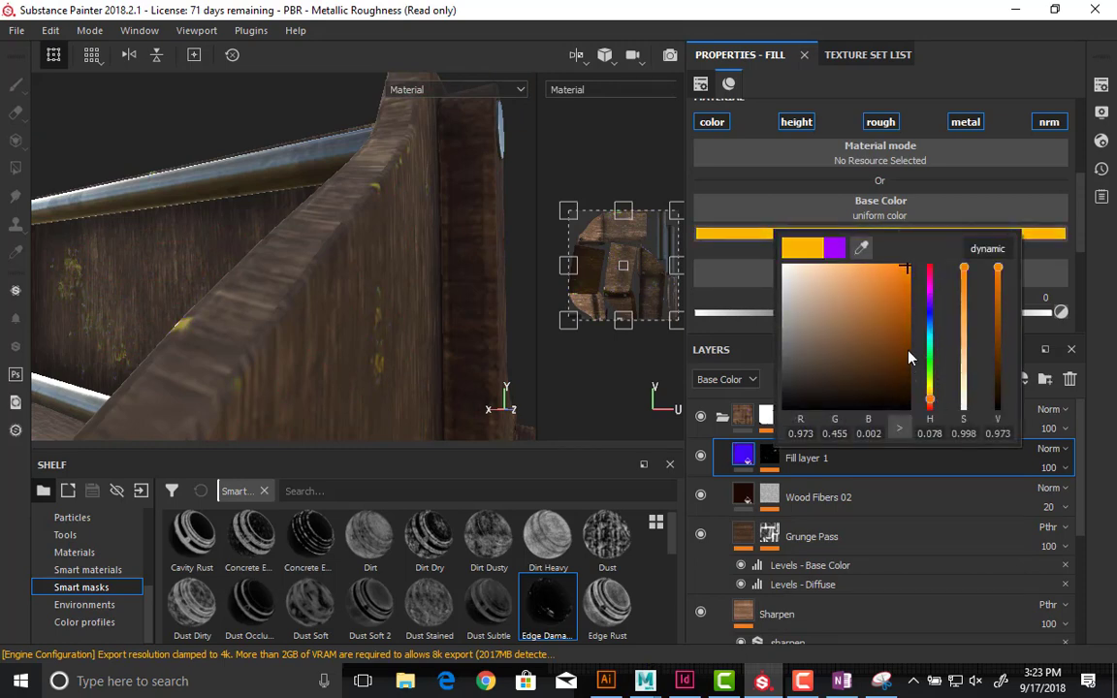
pyautogui.moveTo(906, 350); pyautogui.dragTo(865, 322)
pyautogui.moveTo(963, 347); pyautogui.dragTo(964, 389)
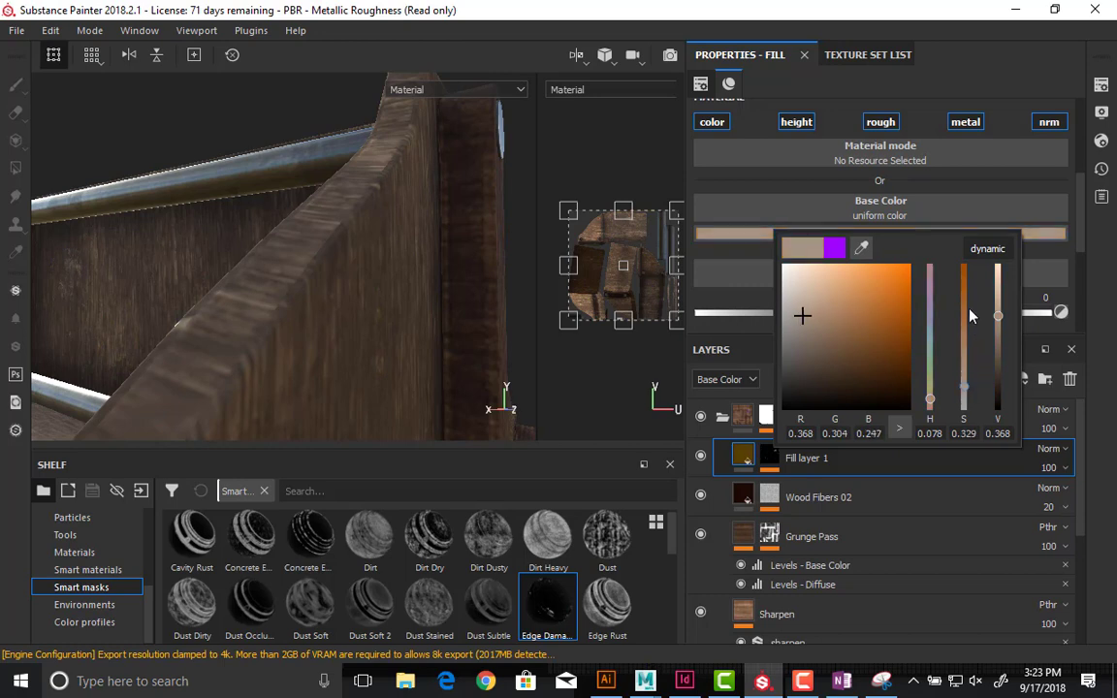
# - In Fill layer 1's Mask Editor generator, set Global Balance to 0.55 and Texture 2 to 0.67
pyautogui.click(769, 456)
pyautogui.press('4')
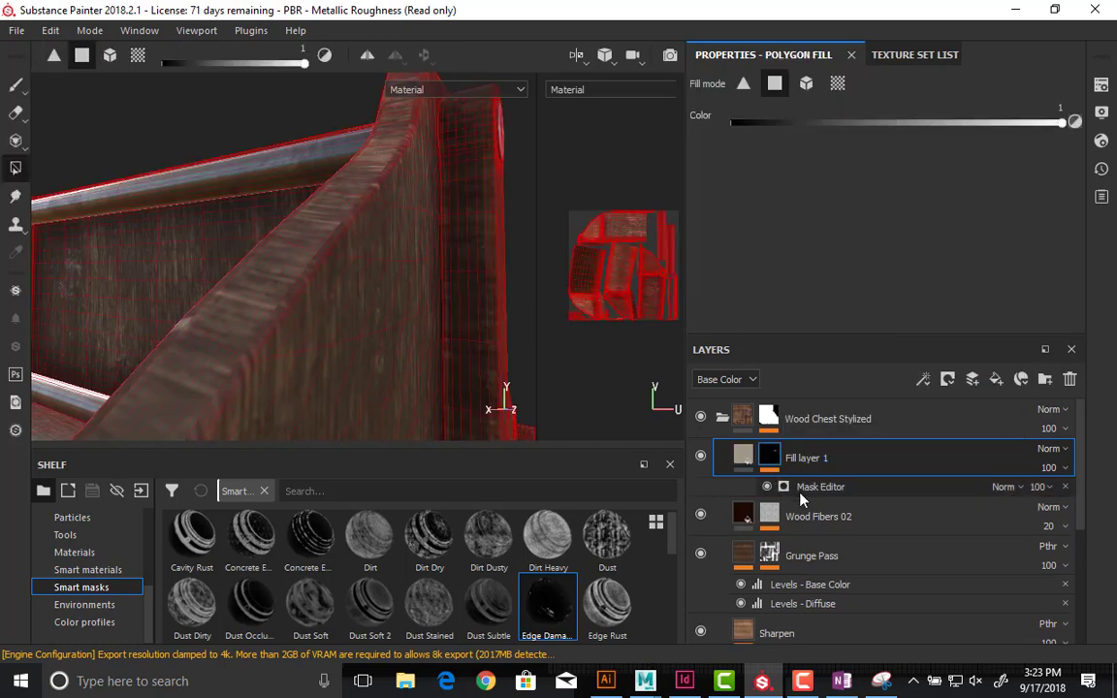
pyautogui.click(801, 487)
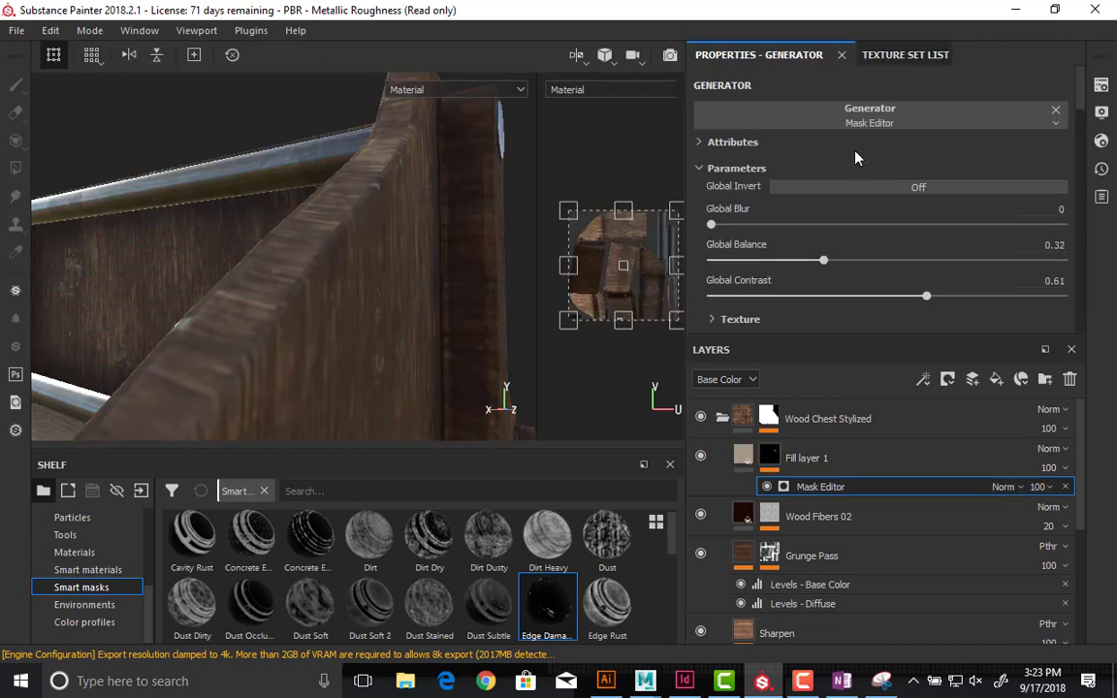
pyautogui.moveTo(823, 259); pyautogui.dragTo(905, 260)
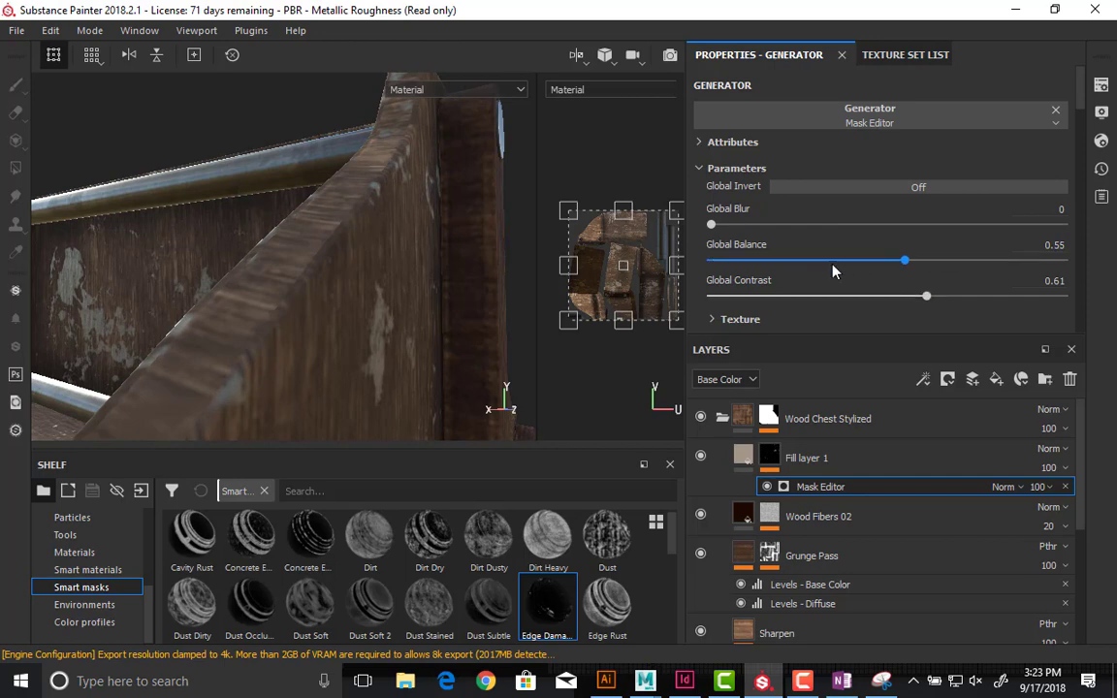
pyautogui.scroll(-3, 832, 272)
pyautogui.moveTo(902, 206); pyautogui.dragTo(868, 214)
pyautogui.moveTo(1064, 263); pyautogui.dragTo(952, 267)
# - Set the mask generator's Curvature to 0.9 and the Grunge Paint Scratched texture's Balance to 0.78
pyautogui.scroll(-3, 859, 266)
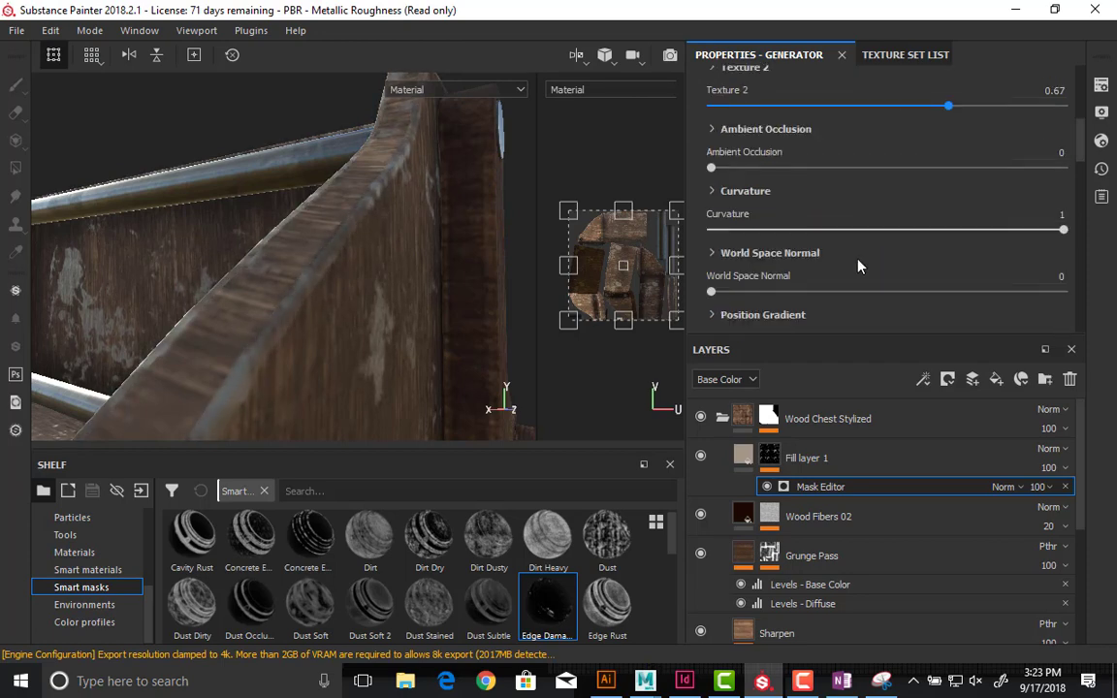
pyautogui.click(1063, 229)
pyautogui.moveTo(1064, 229); pyautogui.dragTo(1022, 229)
pyautogui.scroll(-3, 918, 245)
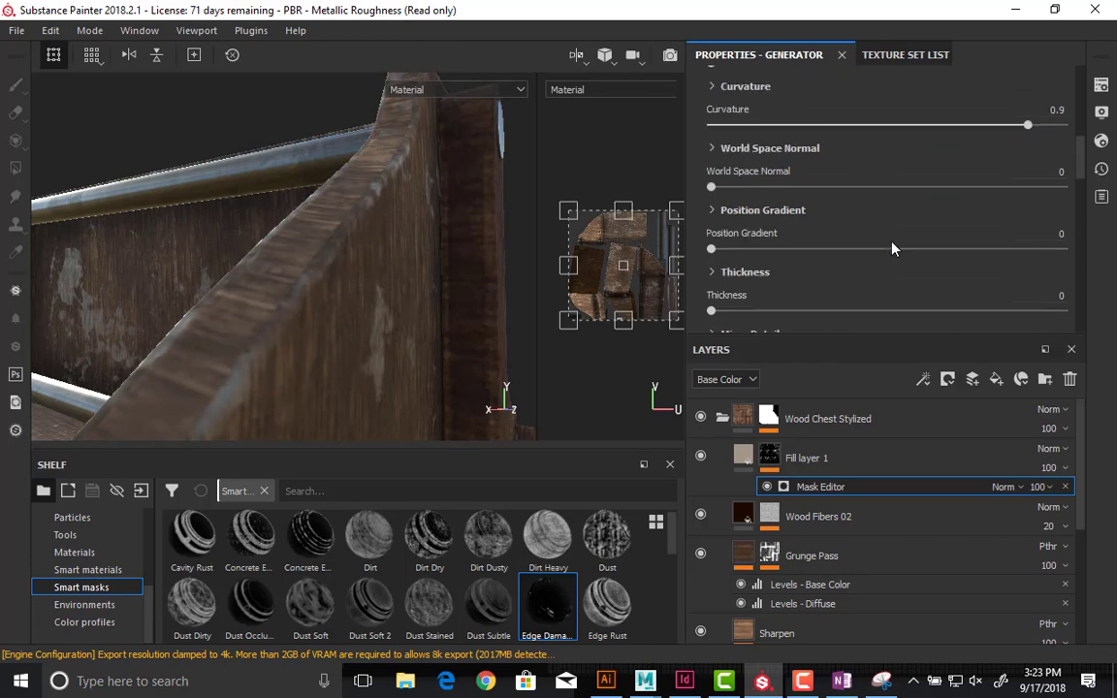
pyautogui.scroll(-5, 893, 249)
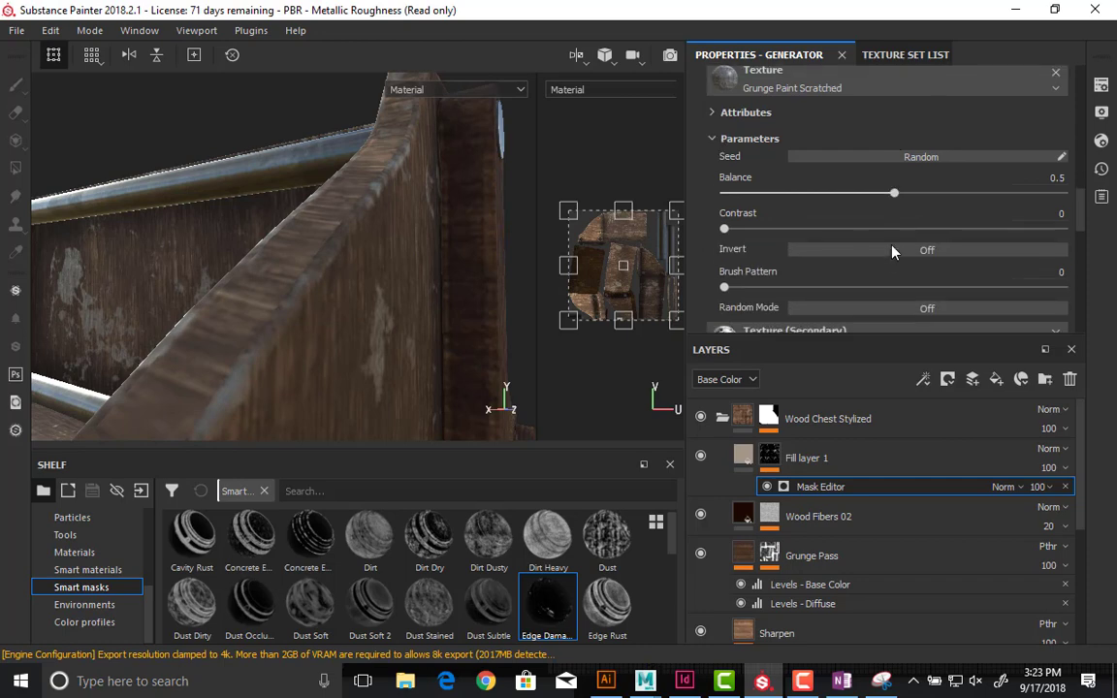
pyautogui.moveTo(894, 194); pyautogui.dragTo(986, 194)
pyautogui.keyDown('alt'); pyautogui.moveTo(281, 259); pyautogui.dragTo(291, 311); pyautogui.keyUp('alt')
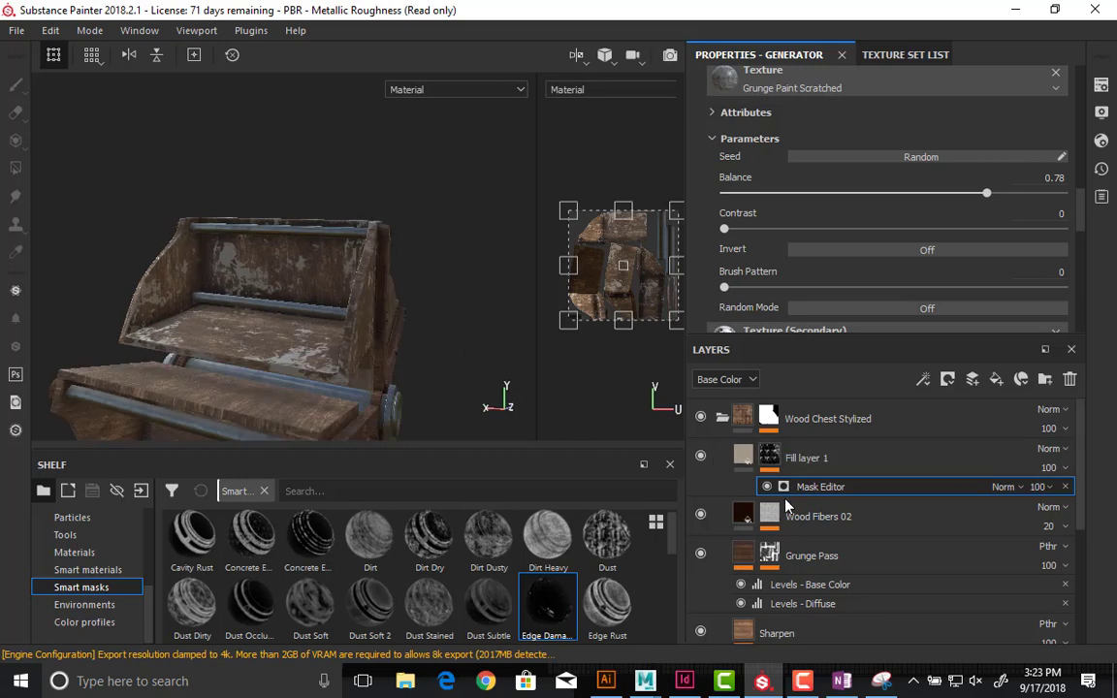
# - Copy Fill layer 1 with its mask from texture set 1006 into the Wood Chest Stylized group of texture set 1005
pyautogui.click(858, 467)
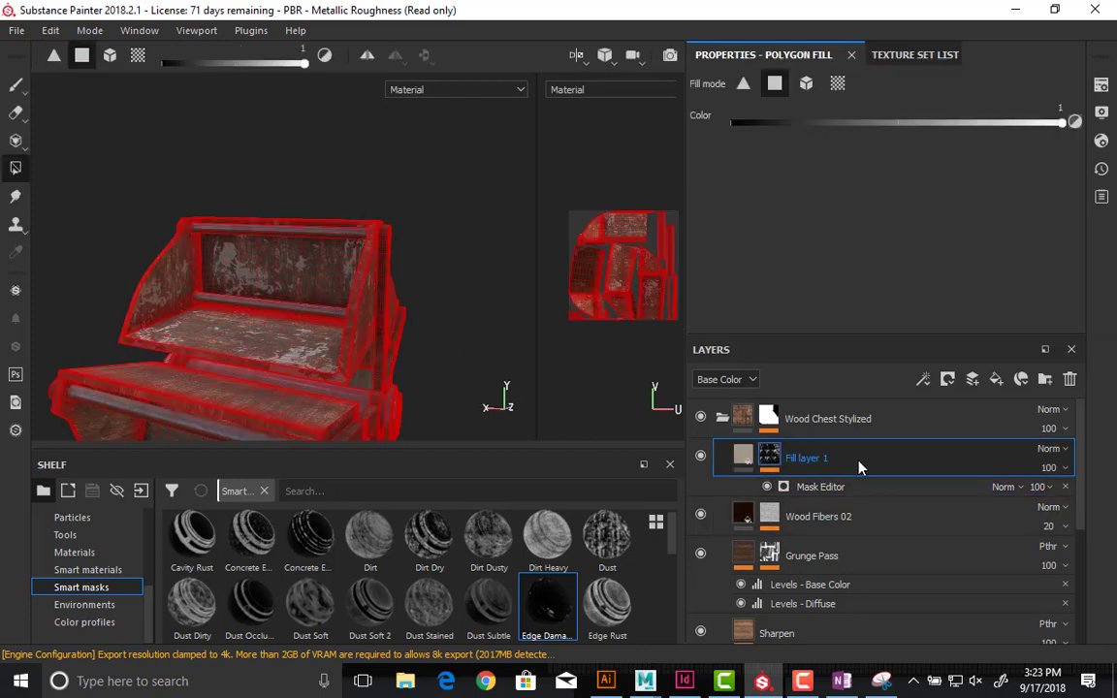
pyautogui.click(914, 54)
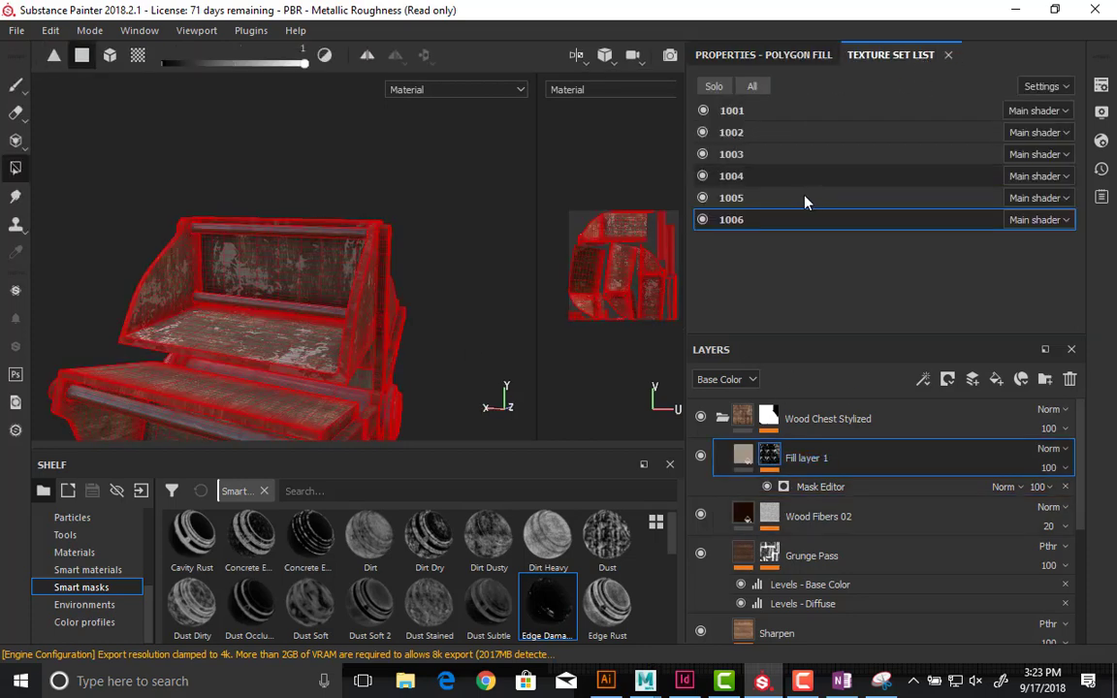
pyautogui.press('Delete')
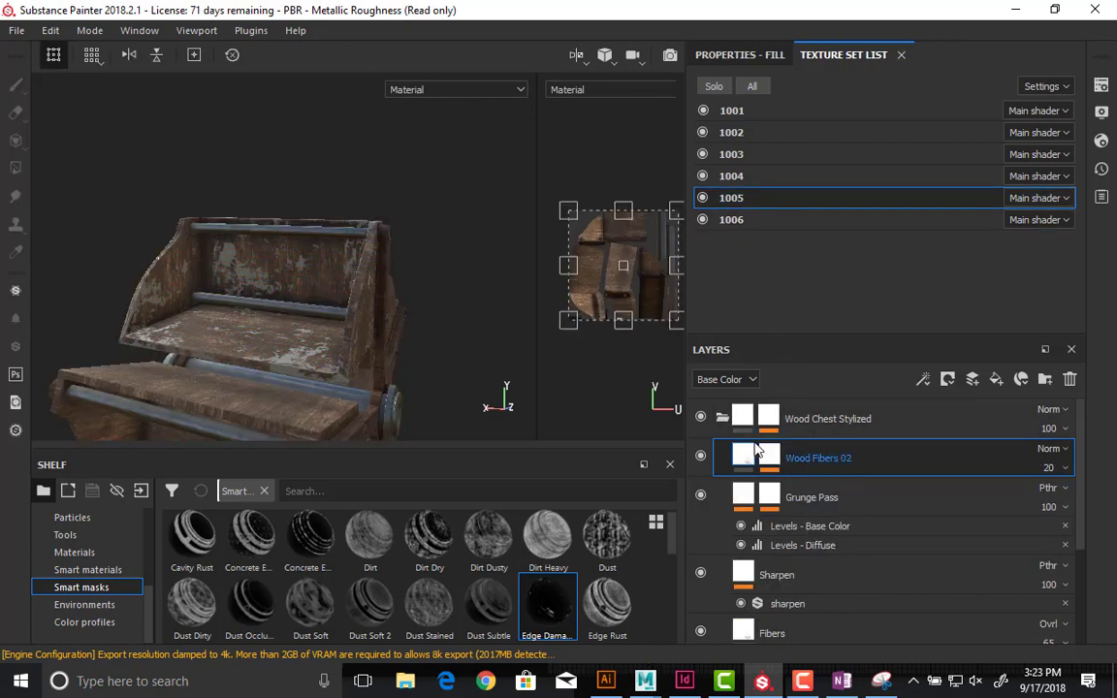
pyautogui.hotkey('ctrl', 'z')
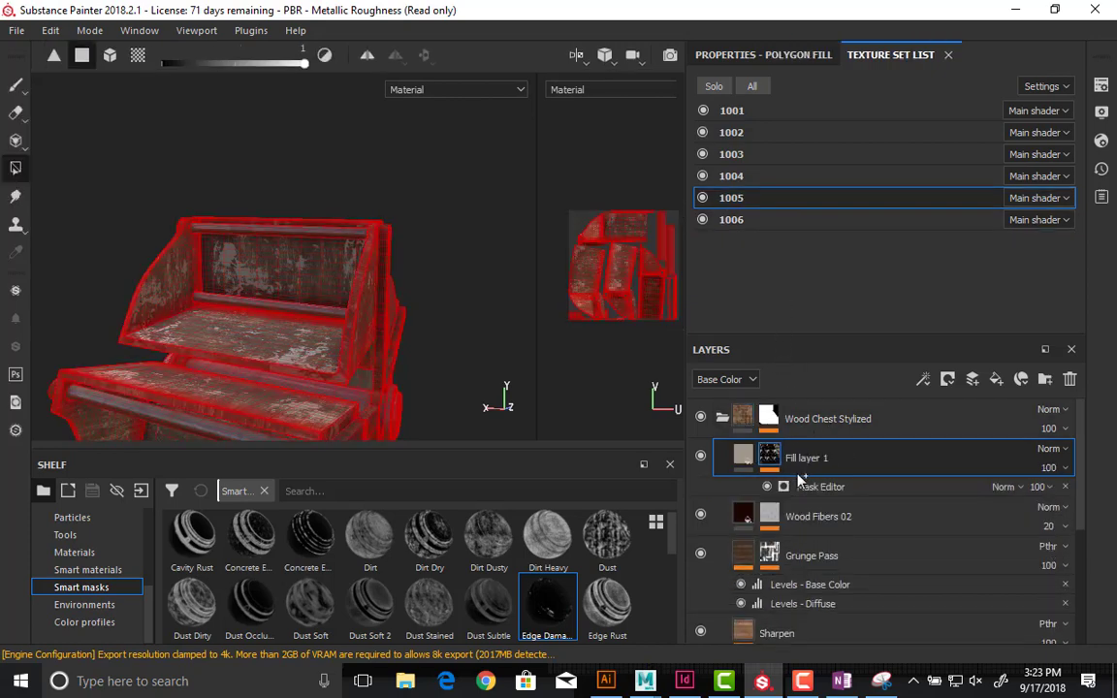
pyautogui.keyDown('alt'); pyautogui.moveTo(443, 354); pyautogui.dragTo(543, 271); pyautogui.keyUp('alt')
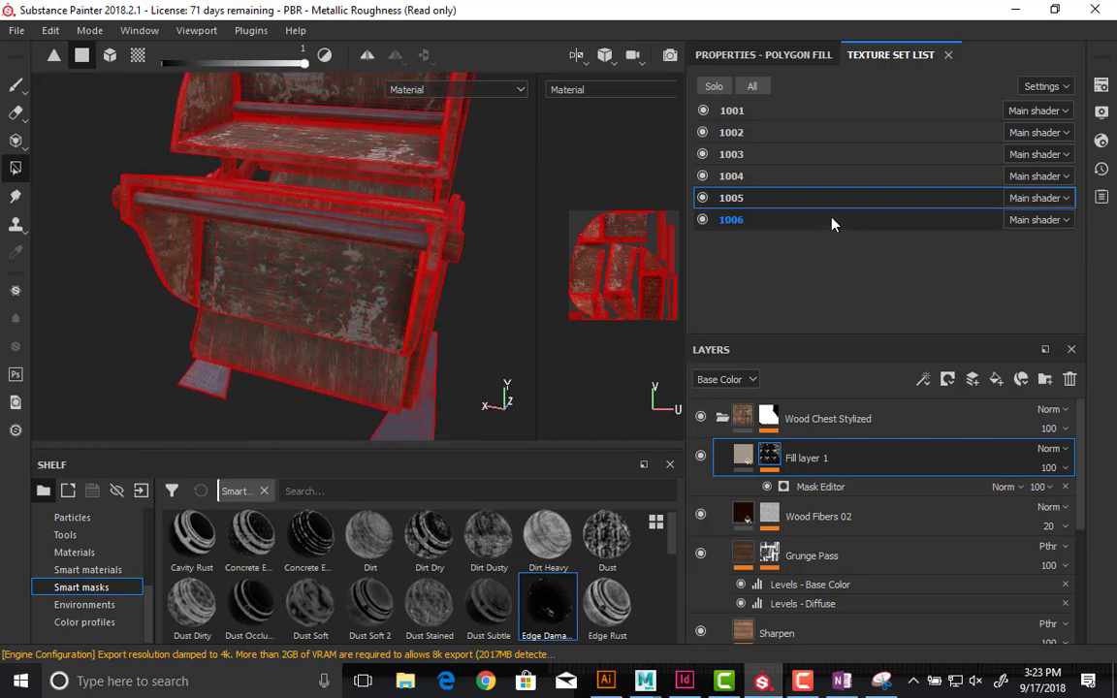
# - Paste the copied Fill layer 1 above Wood Fibers 02 in texture set 1004 and inspect the model's worn surfaces
pyautogui.click(752, 177)
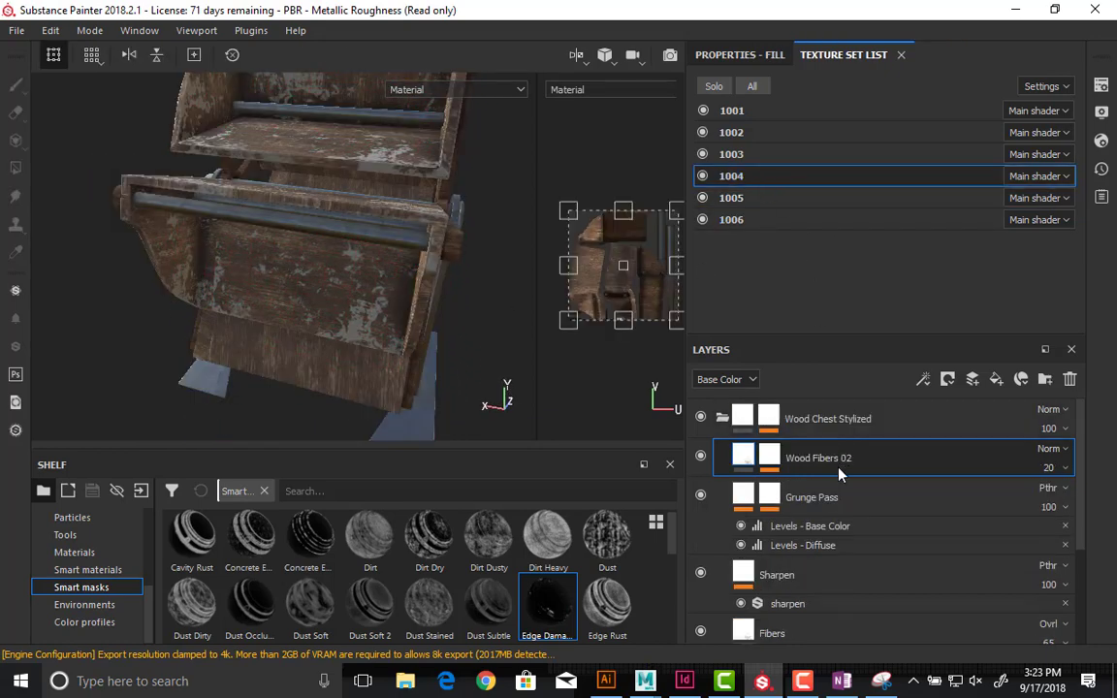
pyautogui.hotkey('ctrl', 'v')
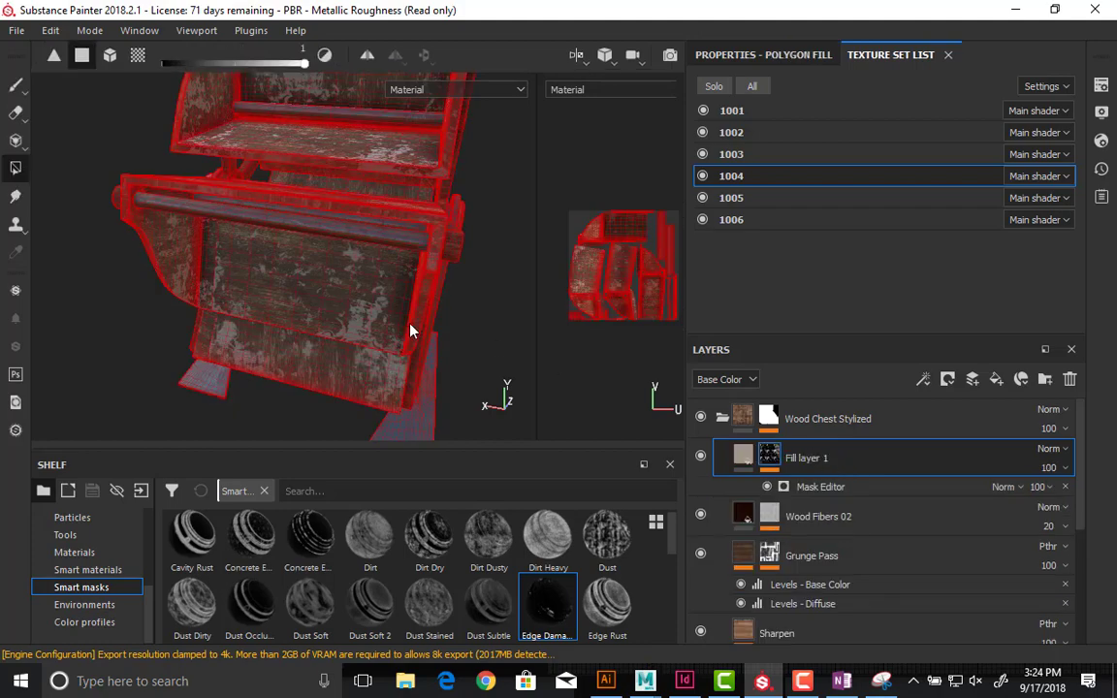
pyautogui.keyDown('alt'); pyautogui.moveTo(411, 327); pyautogui.dragTo(716, 389); pyautogui.keyUp('alt')
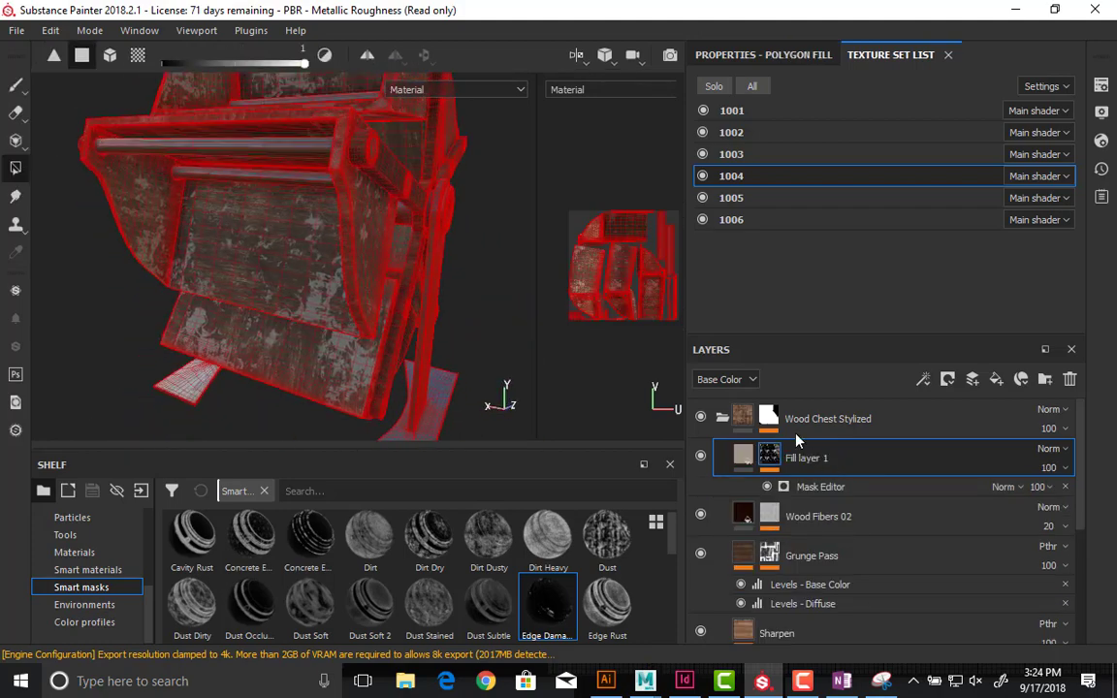
pyautogui.keyDown('alt'); pyautogui.moveTo(368, 305); pyautogui.dragTo(363, 209); pyautogui.keyUp('alt')
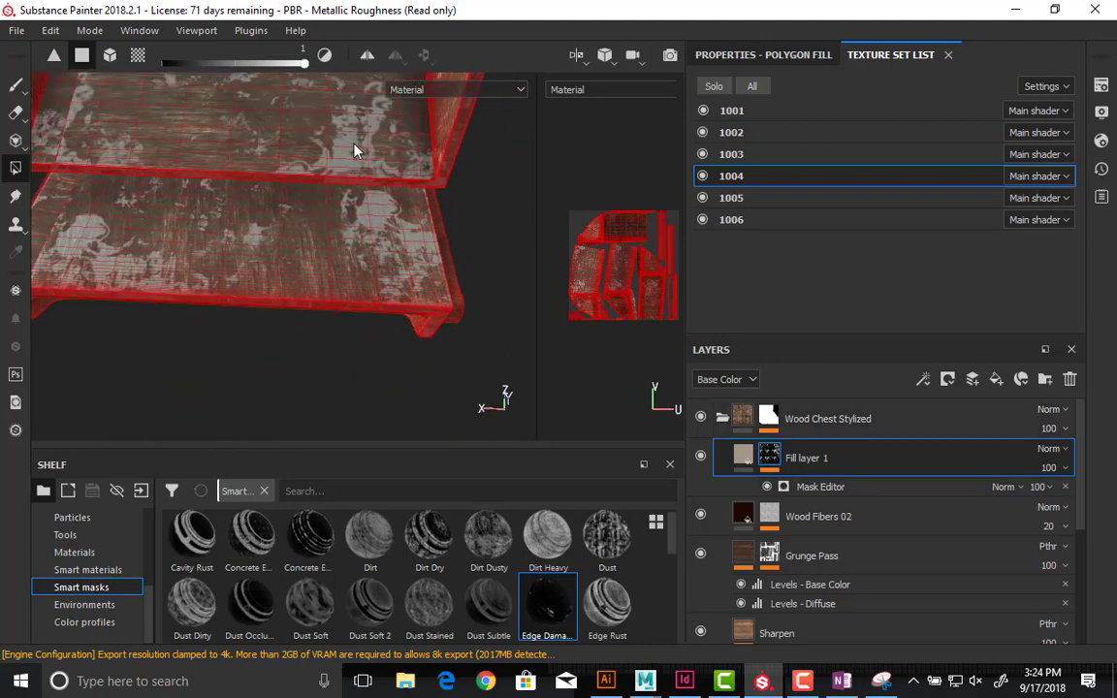
pyautogui.keyDown('alt'); pyautogui.moveTo(357, 317); pyautogui.dragTo(344, 357); pyautogui.keyUp('alt')
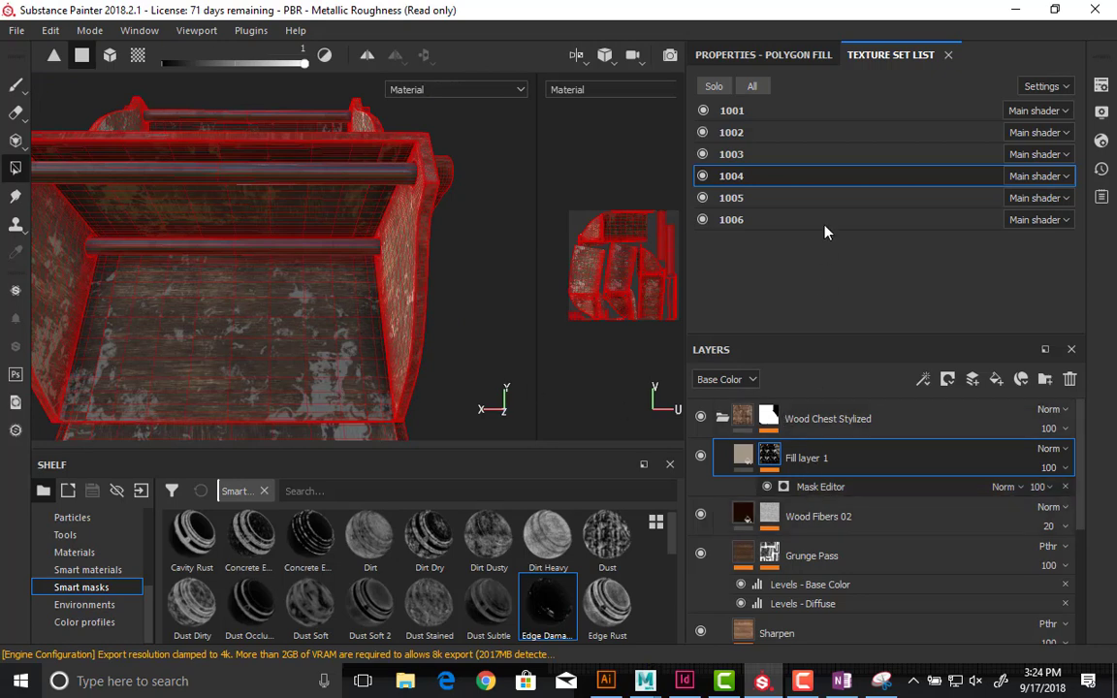
# - In texture set 1004's Fill layer 1 mask generator, turn on Random Mode for Grunge Paint Scratched and set Rotation Variation to 136.74
pyautogui.click(771, 55)
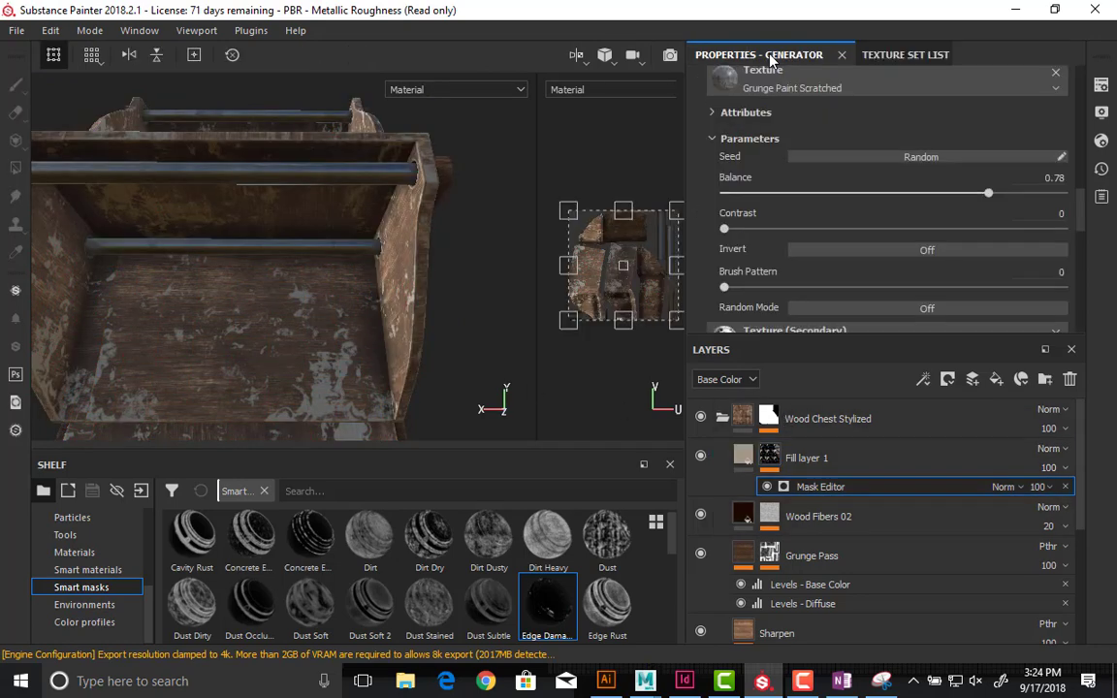
pyautogui.scroll(15, 782, 208)
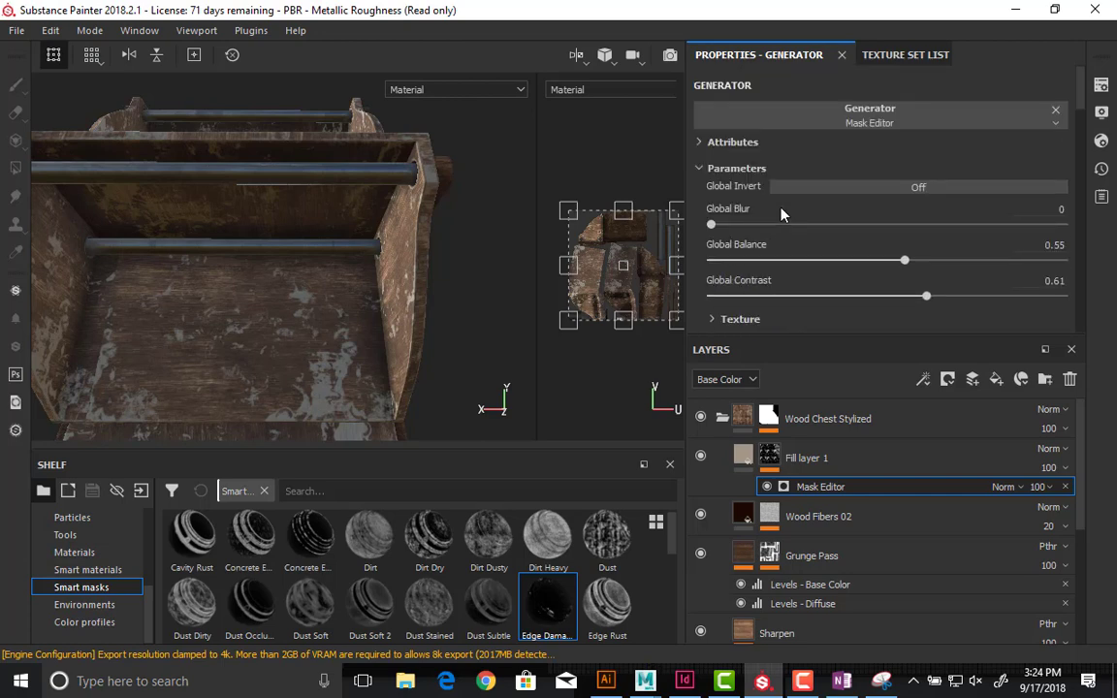
pyautogui.scroll(-15, 782, 221)
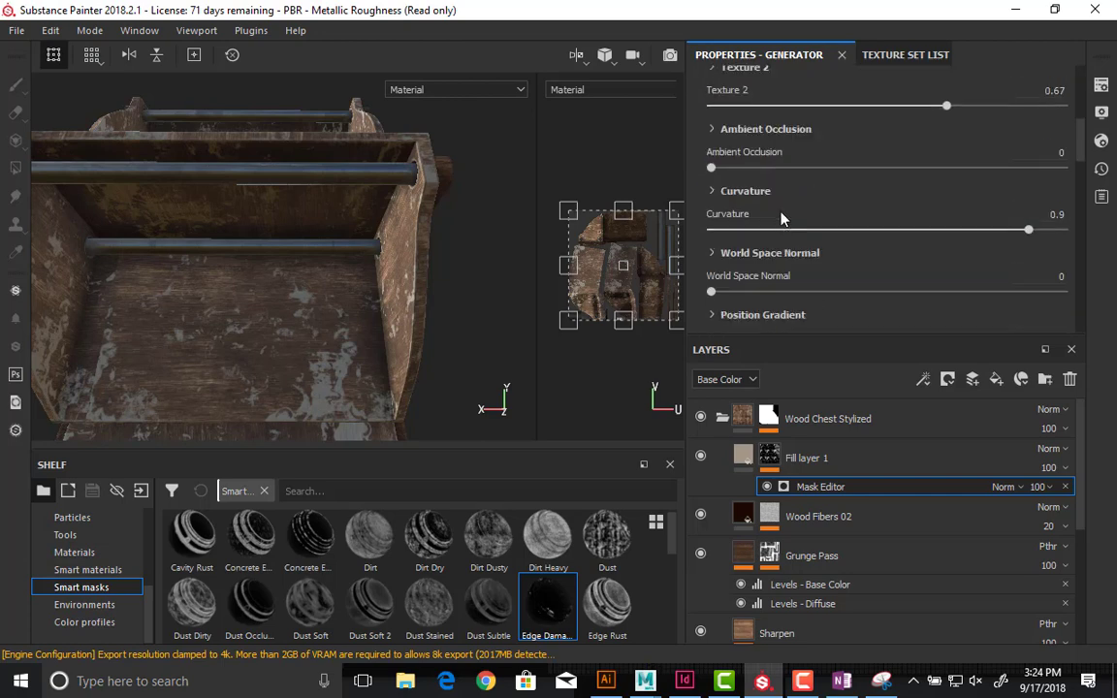
pyautogui.scroll(-8, 781, 218)
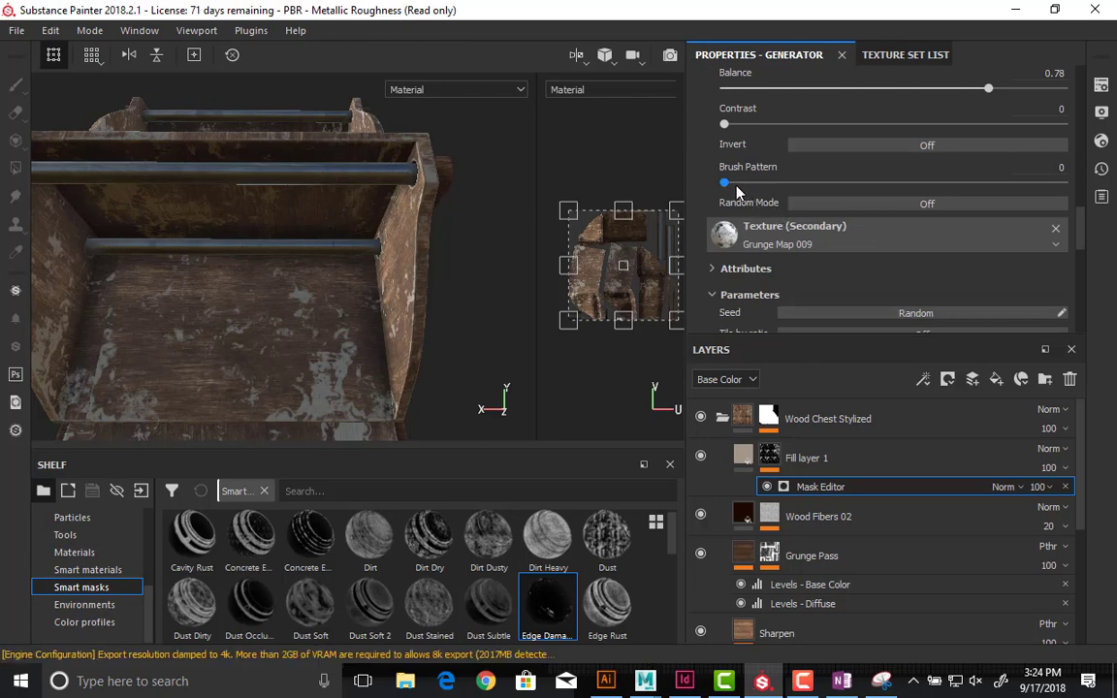
pyautogui.click(817, 203)
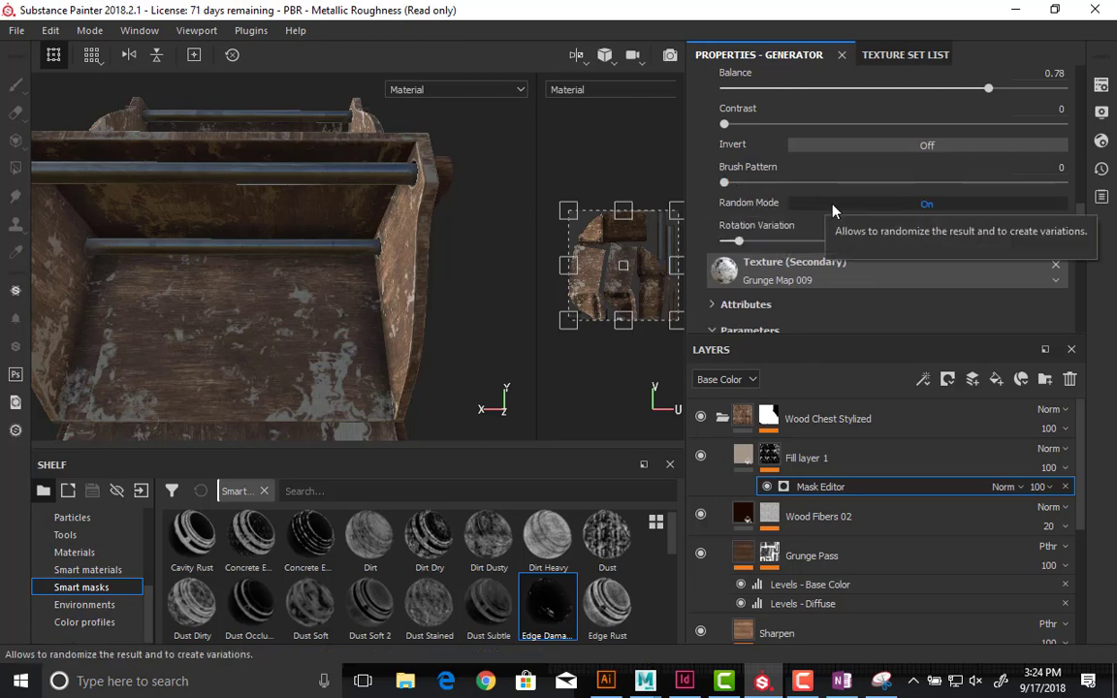
pyautogui.moveTo(780, 242); pyautogui.dragTo(853, 242)
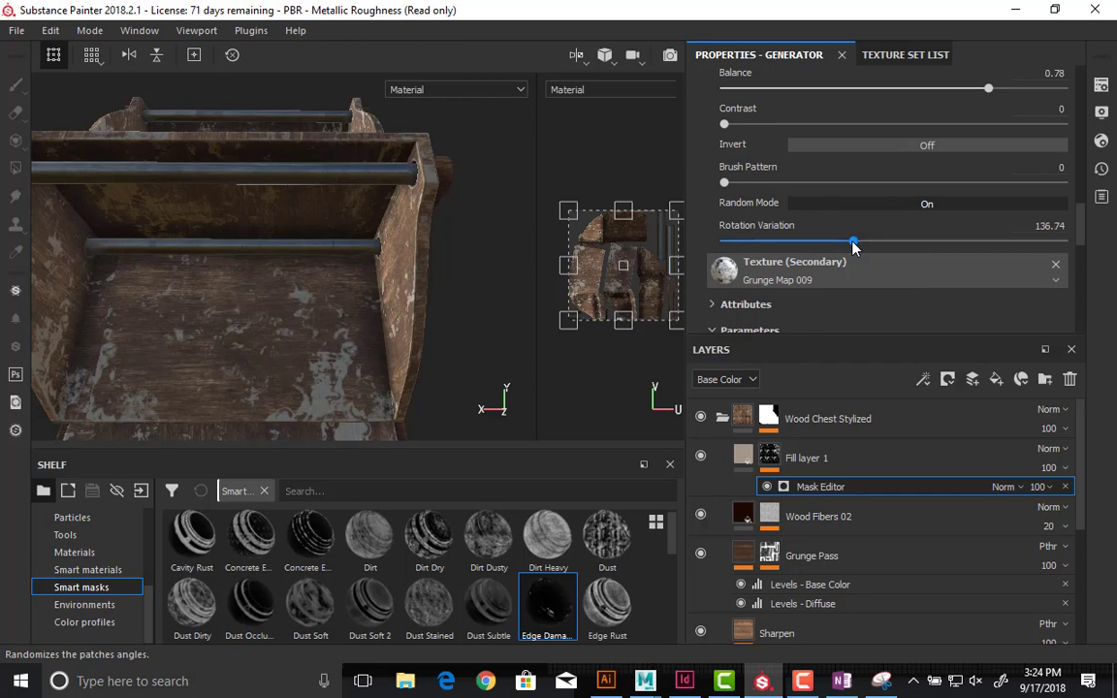
pyautogui.scroll(-4, 827, 242)
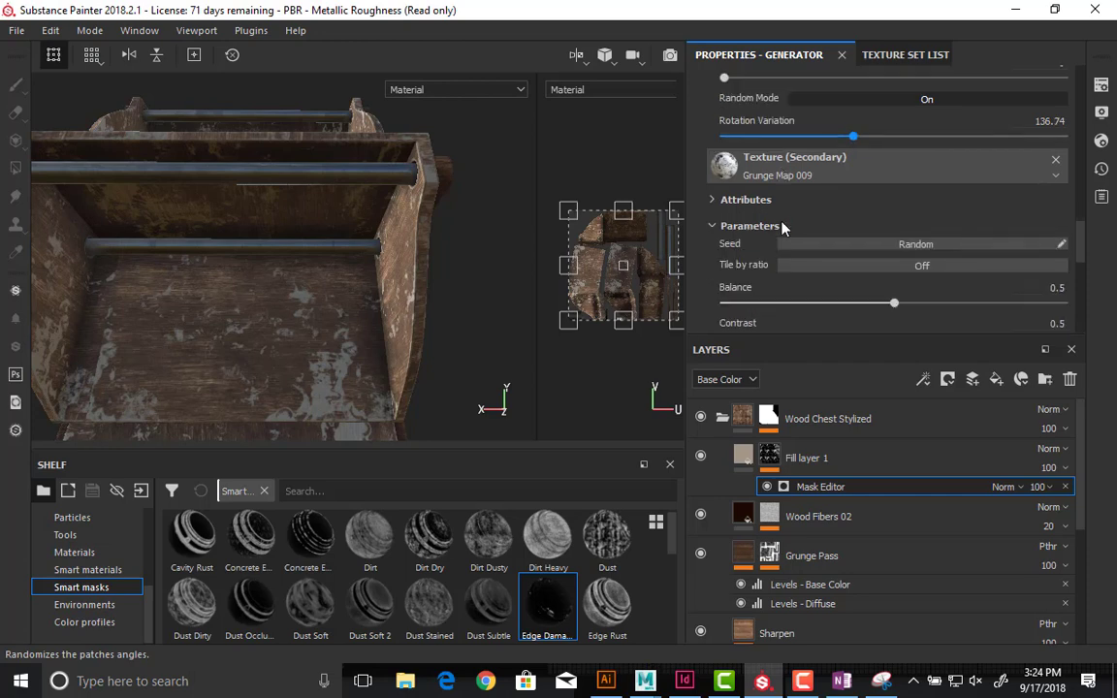
# - Randomize the seed of the secondary Grunge Map 009 texture several times and check the damage pattern on the wood panels
pyautogui.click(847, 196)
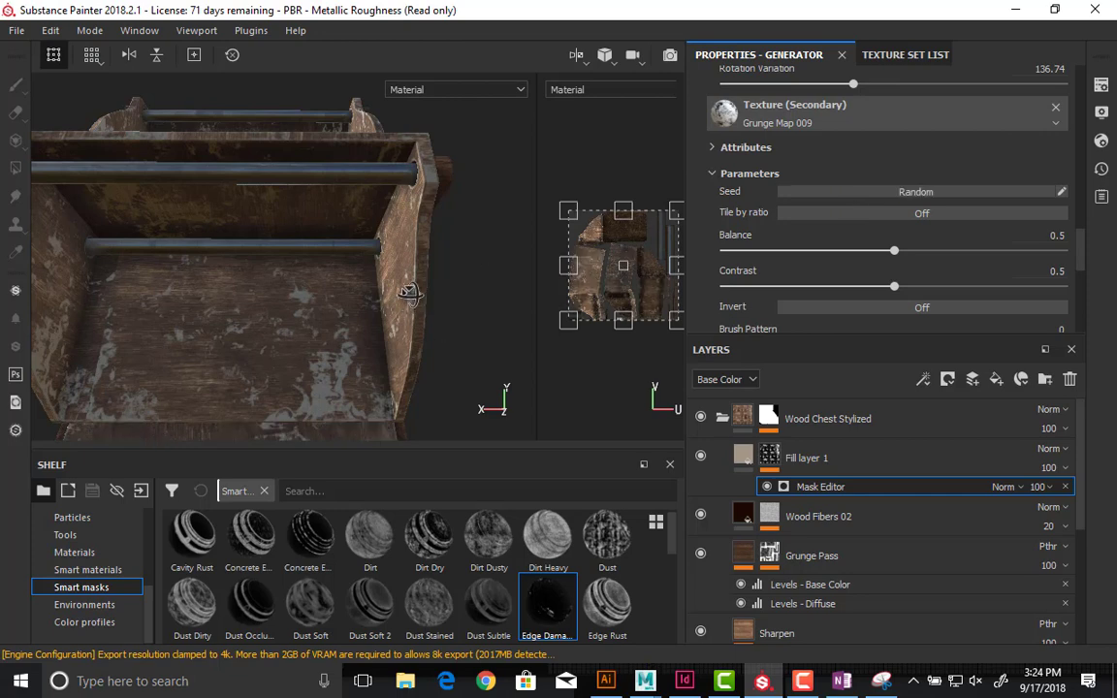
pyautogui.keyDown('alt'); pyautogui.moveTo(411, 294); pyautogui.dragTo(428, 197); pyautogui.keyUp('alt')
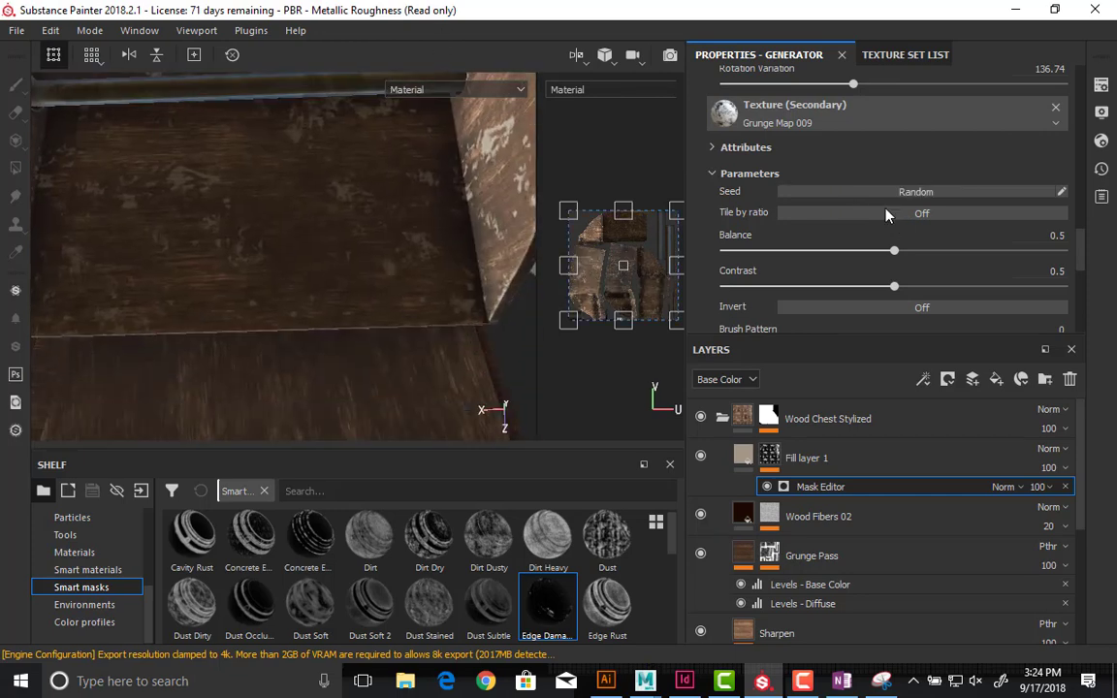
pyautogui.click(885, 199)
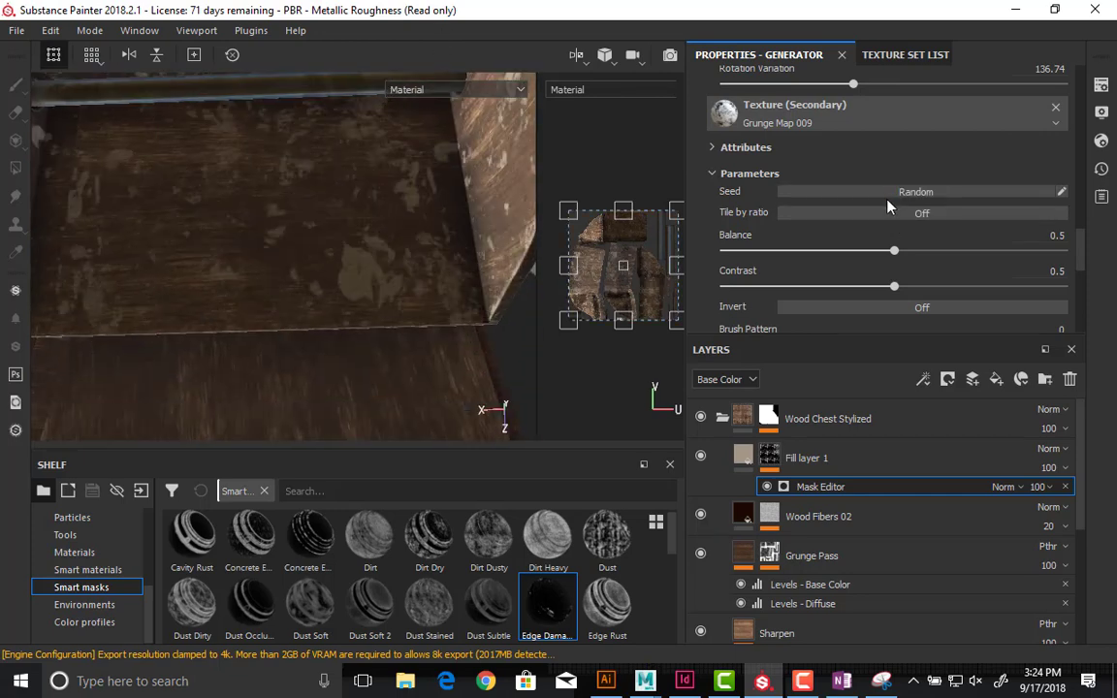
pyautogui.click(889, 199)
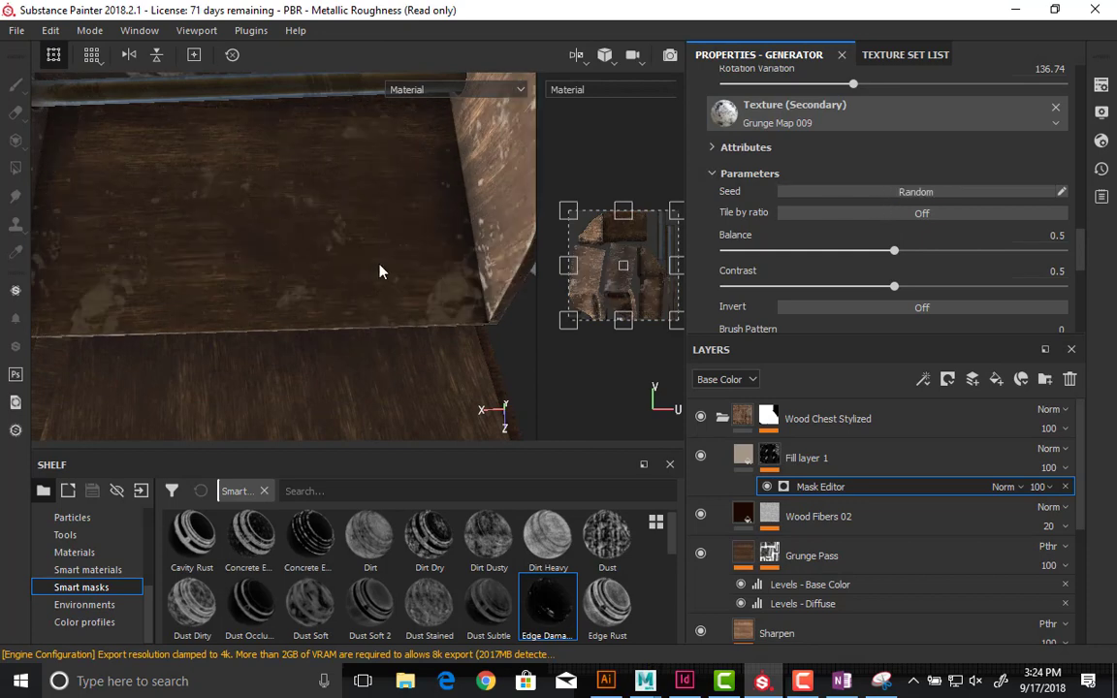
pyautogui.keyDown('alt'); pyautogui.moveTo(379, 270); pyautogui.dragTo(417, 247); pyautogui.keyUp('alt')
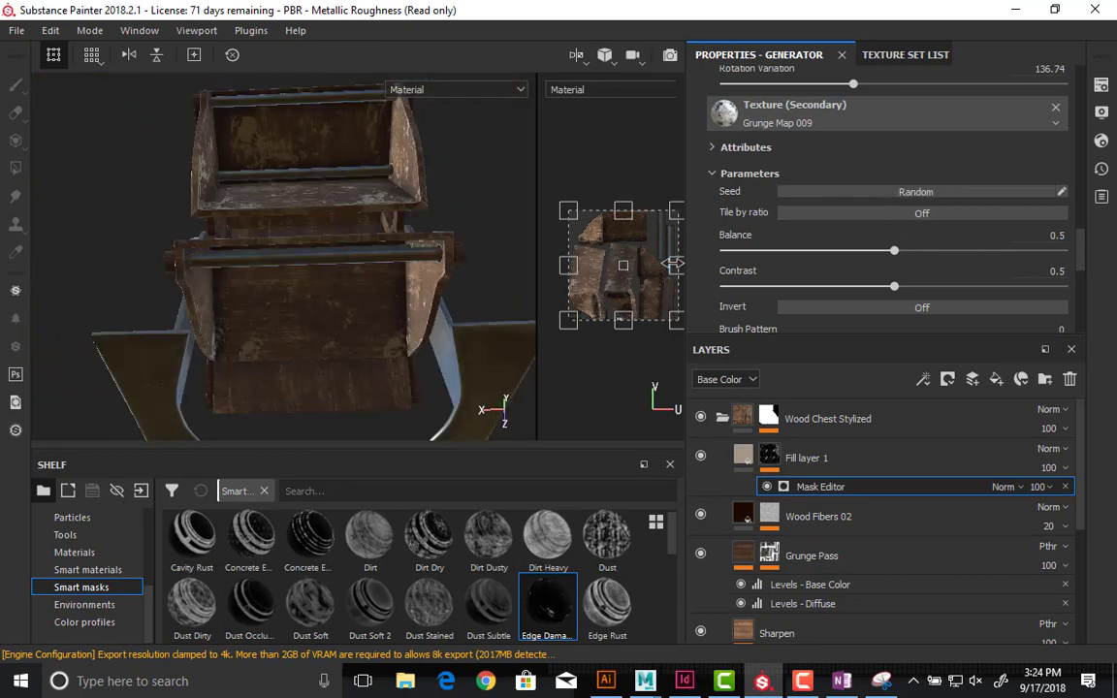
# - In texture set 1005, randomize the Grunge Map 009 seed in Fill layer 1's mask generator and check the wear on the model
pyautogui.click(902, 54)
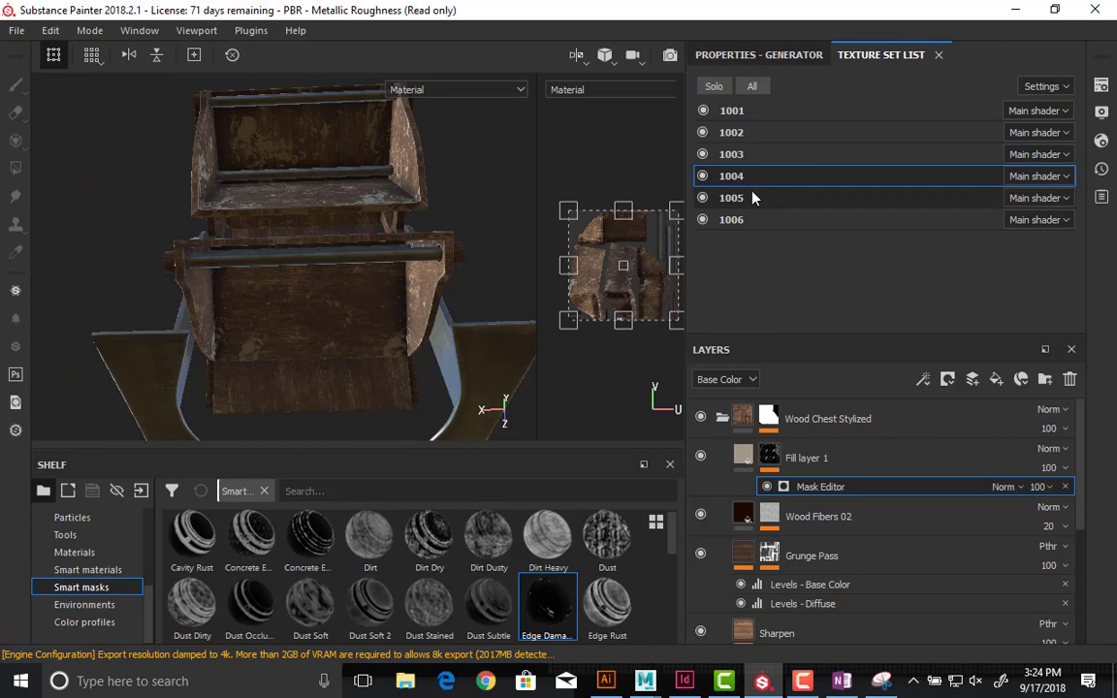
pyautogui.click(776, 196)
pyautogui.keyDown('alt'); pyautogui.moveTo(474, 200); pyautogui.dragTo(426, 204); pyautogui.keyUp('alt')
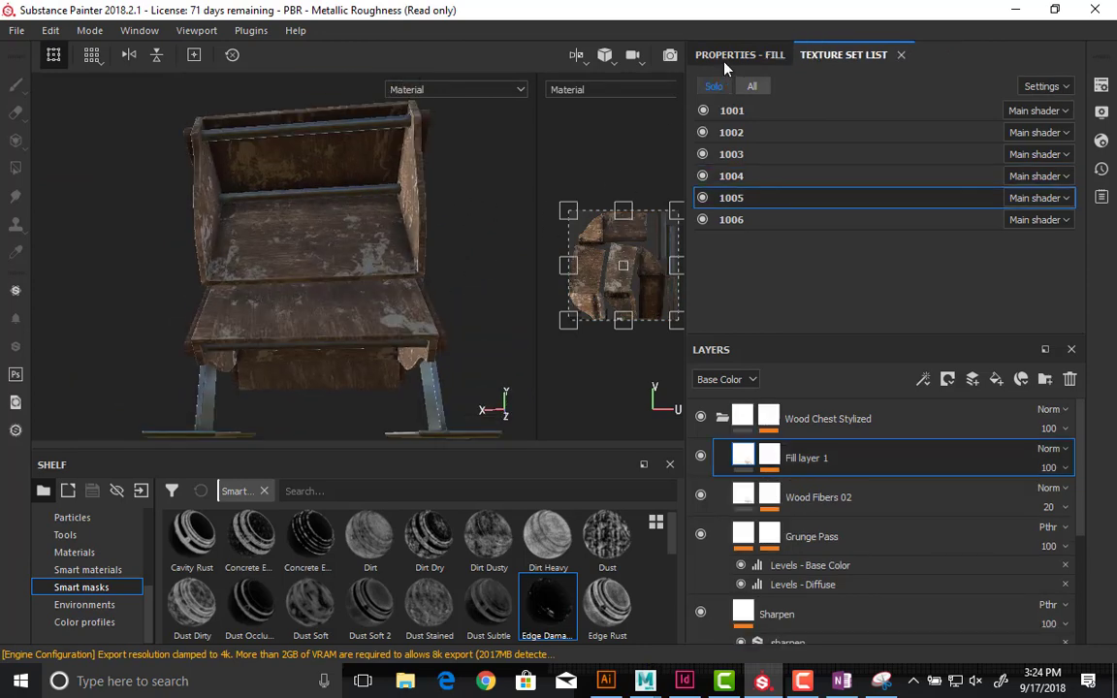
pyautogui.click(741, 55)
pyautogui.scroll(2, 800, 259)
pyautogui.scroll(1, 801, 262)
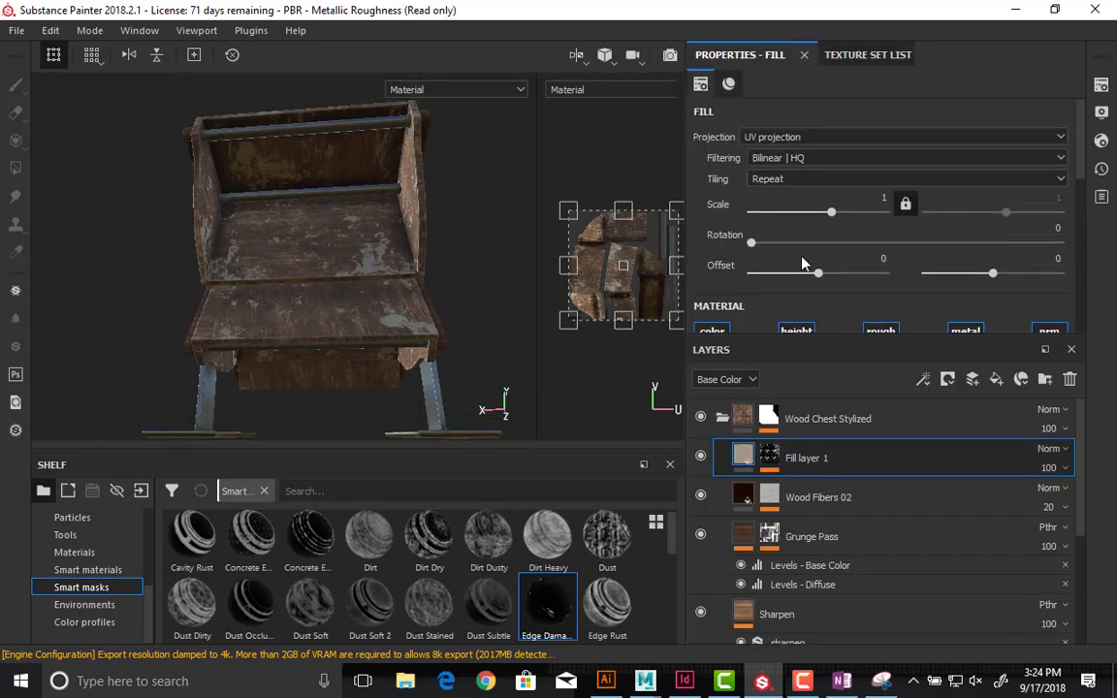
pyautogui.scroll(-5, 815, 262)
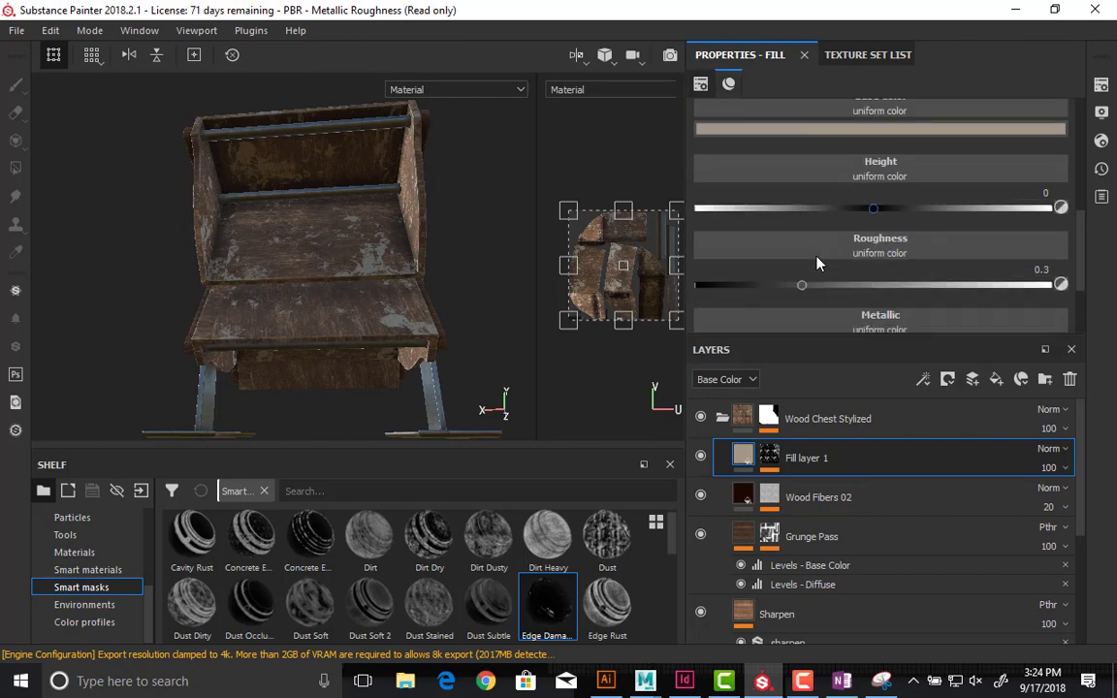
pyautogui.click(770, 457)
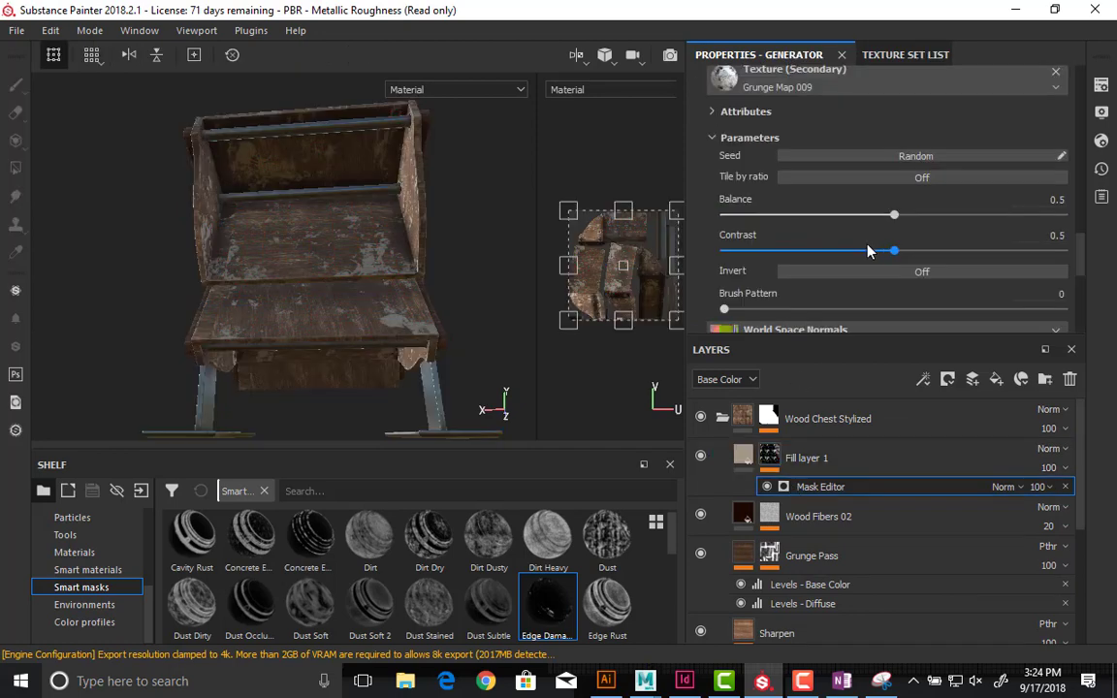
pyautogui.click(864, 157)
pyautogui.keyDown('alt'); pyautogui.moveTo(378, 270); pyautogui.dragTo(324, 237); pyautogui.keyUp('alt')
pyautogui.keyDown('alt'); pyautogui.moveTo(323, 237); pyautogui.dragTo(397, 232, button='right'); pyautogui.keyUp('alt')
# - In texture set 1001, add a fill layer above Wood Fibers 2 inside the Wood Walnut group
pyautogui.click(902, 55)
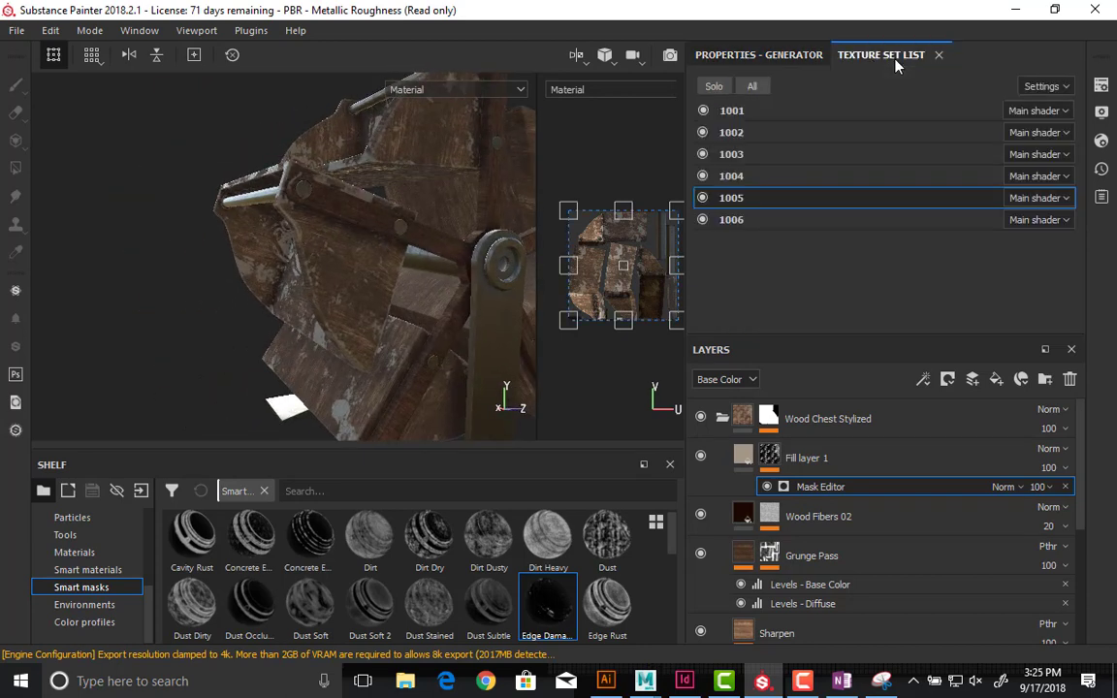
pyautogui.click(757, 121)
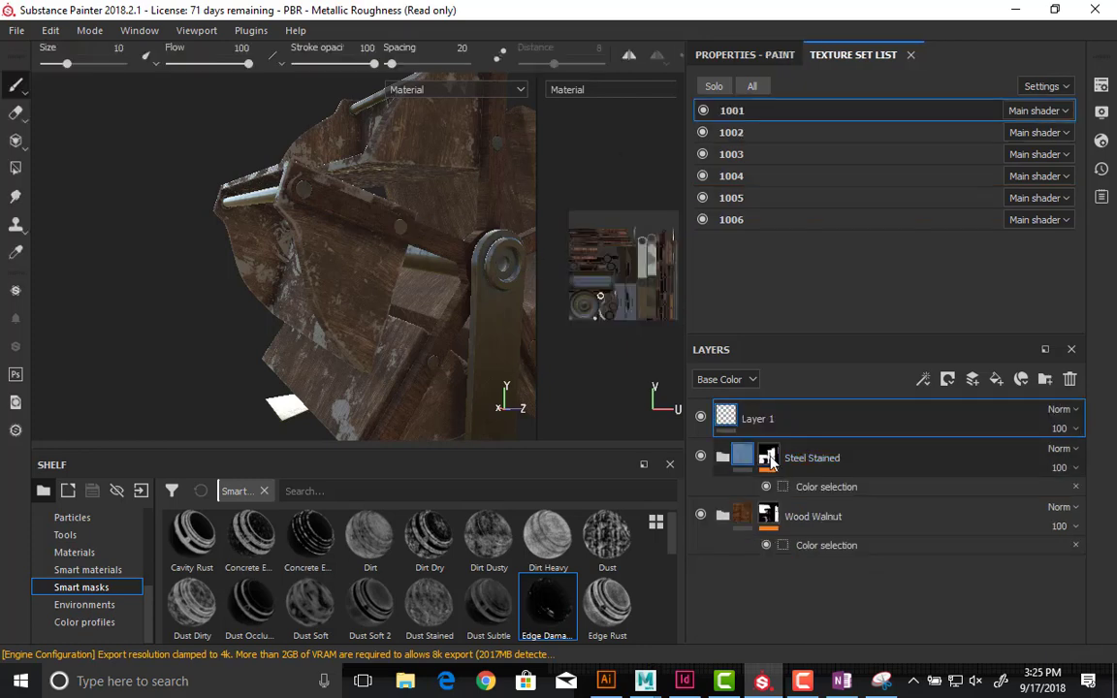
pyautogui.click(769, 515)
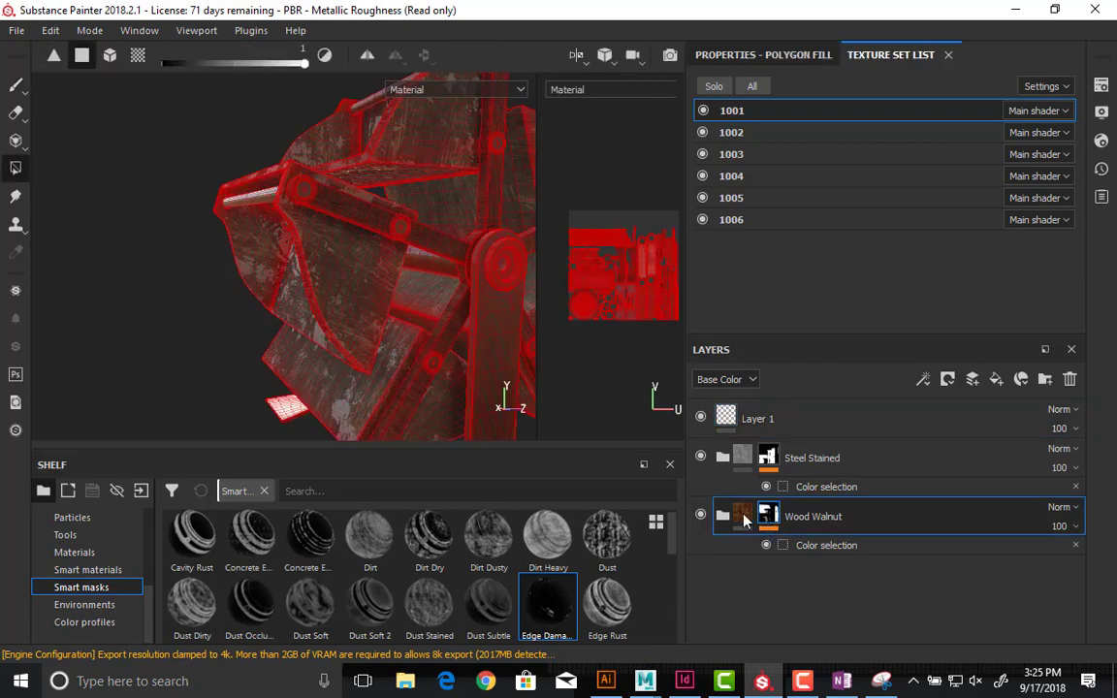
pyautogui.click(723, 517)
pyautogui.click(815, 575)
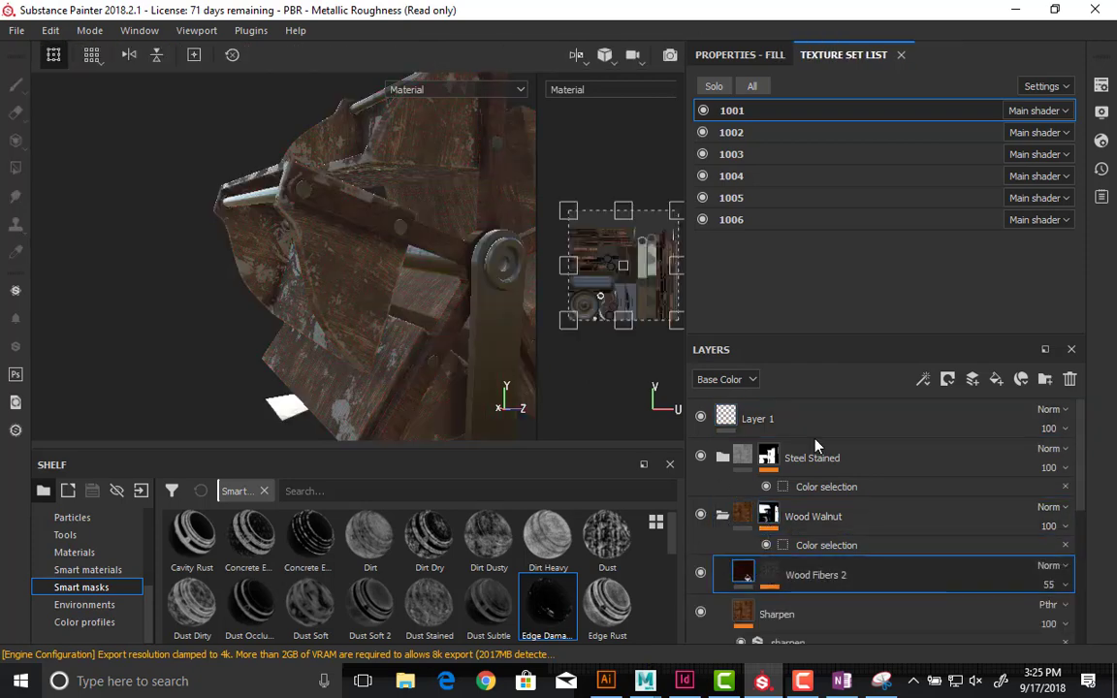
pyautogui.click(996, 379)
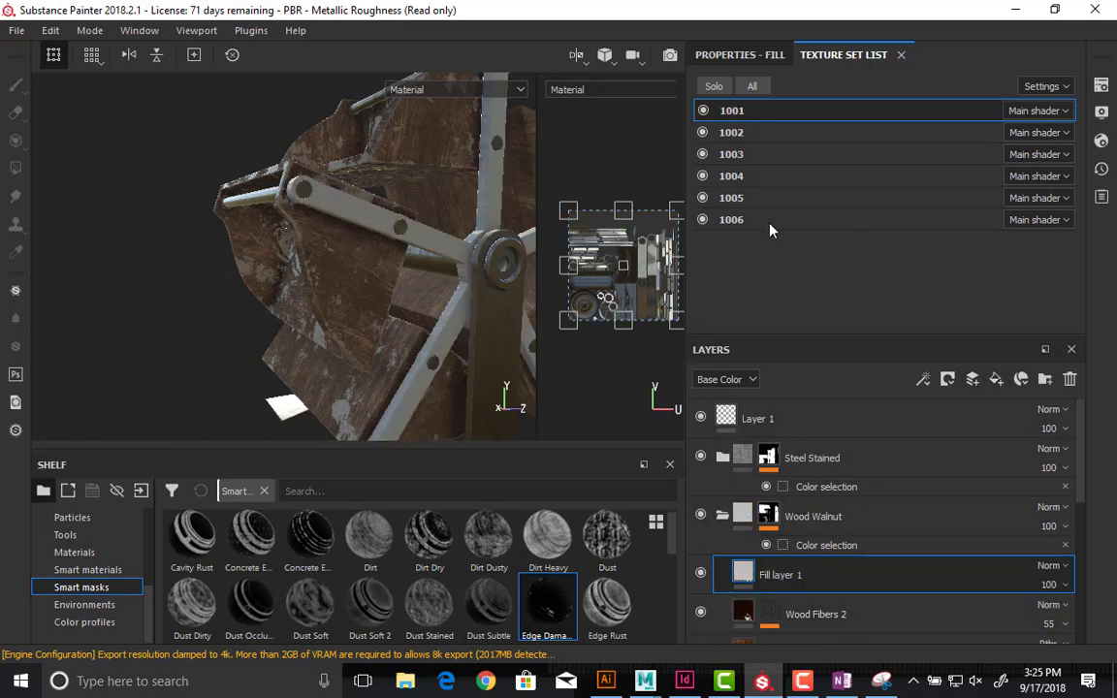
# - Set the new fill layer's base color to a very dark brown with RGB 0.014, 0.008, 0.000
pyautogui.click(739, 55)
pyautogui.click(826, 239)
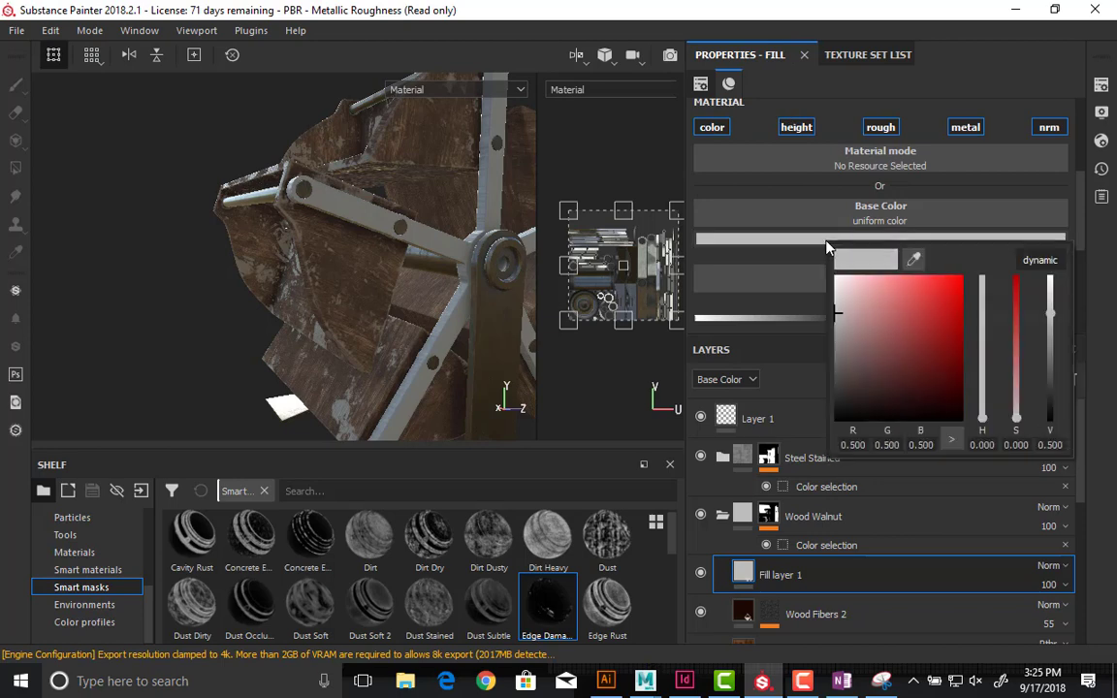
pyautogui.click(952, 386)
pyautogui.moveTo(983, 370); pyautogui.dragTo(963, 402)
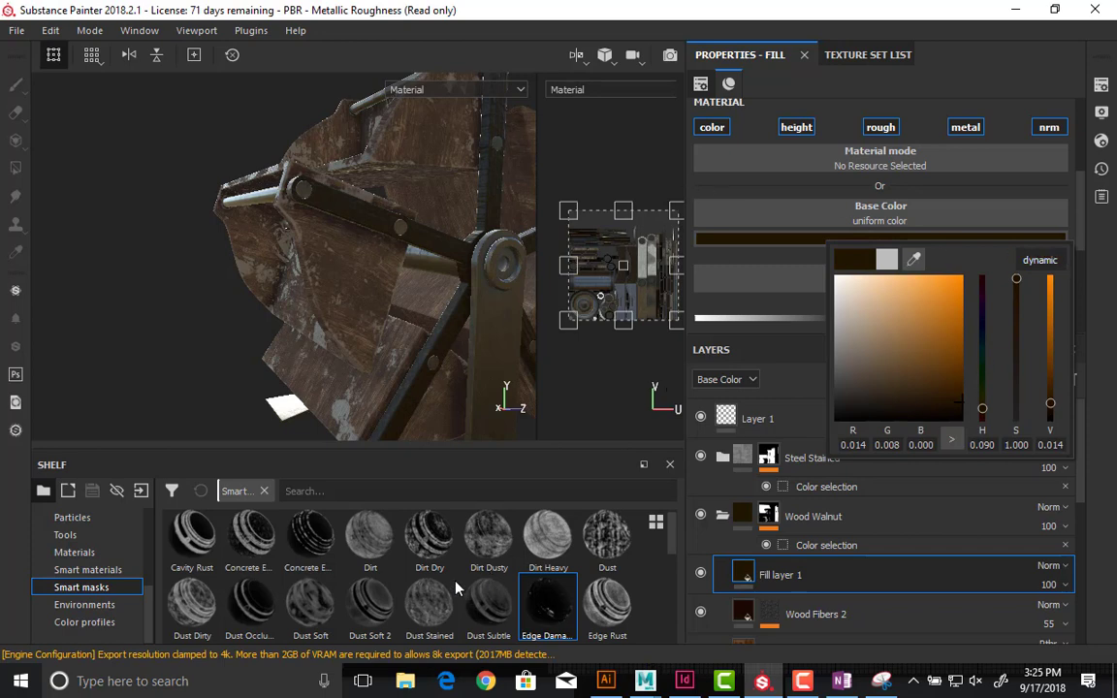
# - Apply the Cavity Rust smart mask to the dark brown Fill layer 1 and inspect the wooden spokes up close
pyautogui.moveTo(192, 533); pyautogui.dragTo(738, 573)
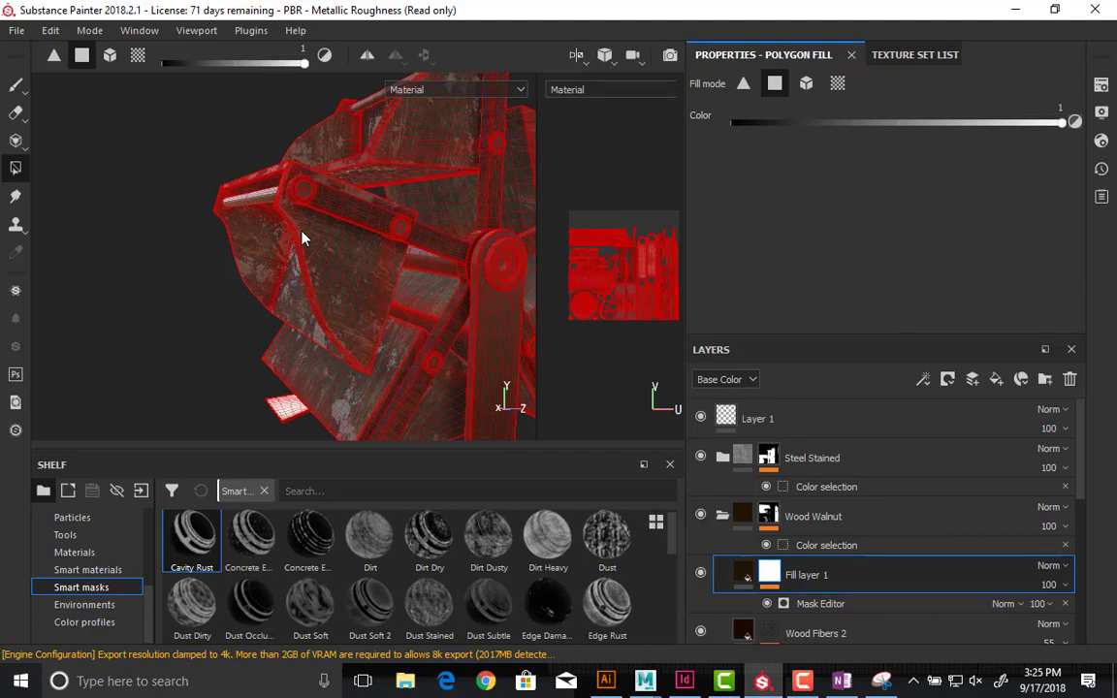
pyautogui.keyDown('alt'); pyautogui.moveTo(302, 237); pyautogui.dragTo(825, 276, button='right'); pyautogui.keyUp('alt')
pyautogui.keyDown('alt'); pyautogui.moveTo(322, 306); pyautogui.dragTo(446, 309, button='middle'); pyautogui.keyUp('alt')
pyautogui.keyDown('alt'); pyautogui.moveTo(446, 309); pyautogui.dragTo(407, 311); pyautogui.keyUp('alt')
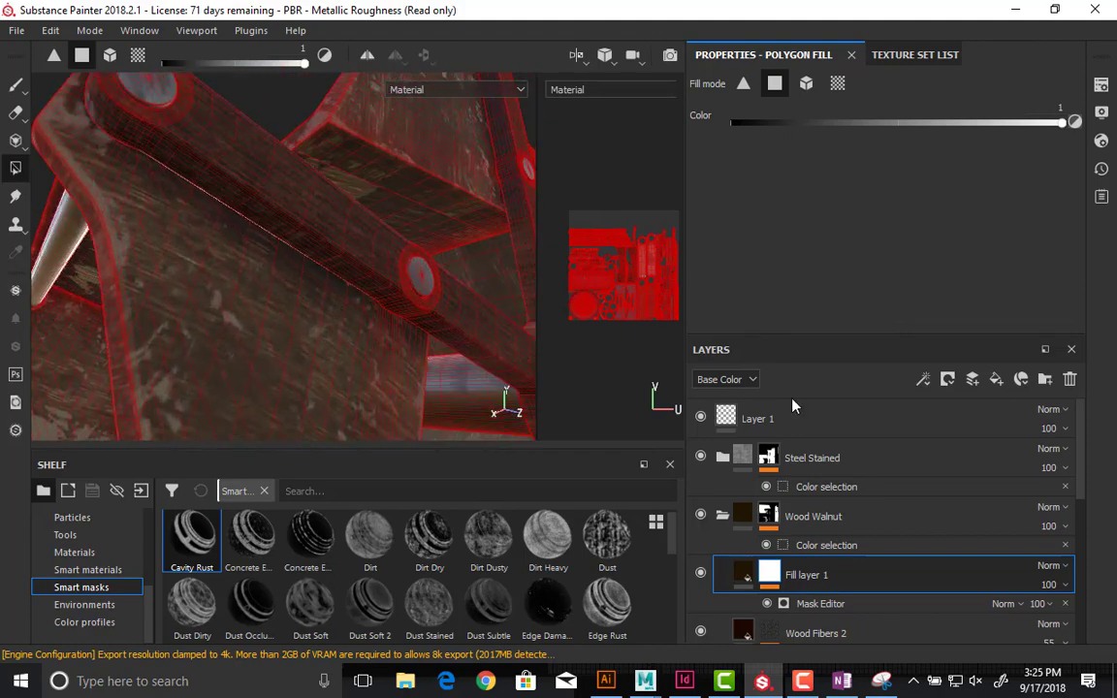
# - In the Cavity Rust mask's Mask Editor generator, set Global Balance to 0.71 and Global Contrast to 0.67
pyautogui.click(790, 604)
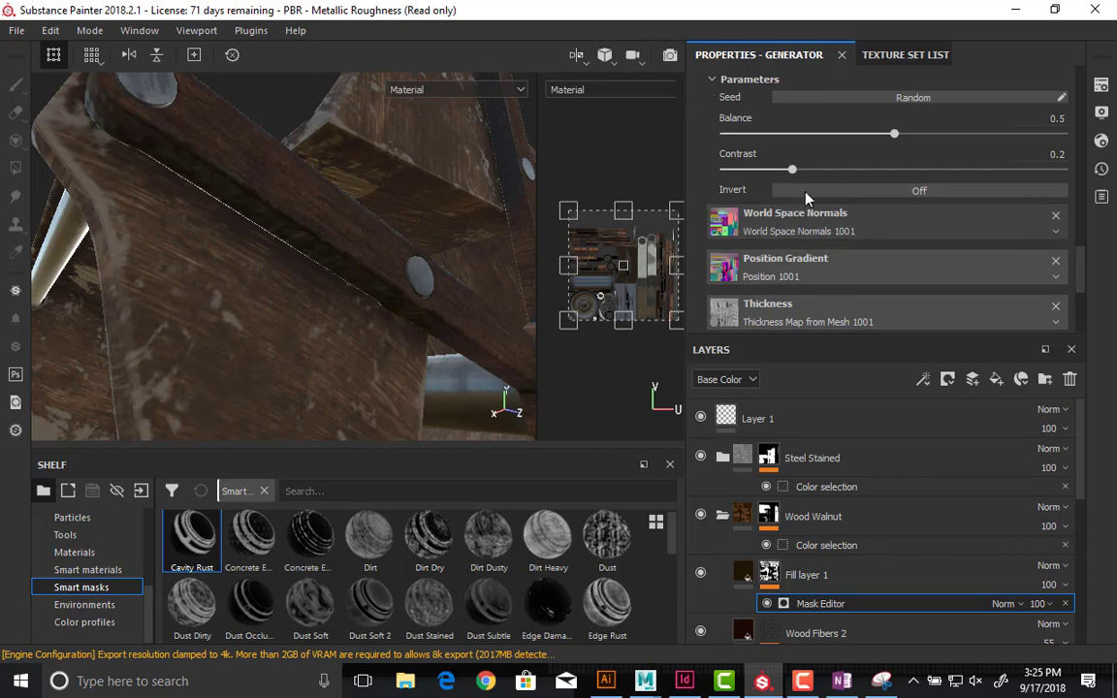
pyautogui.scroll(5, 820, 192)
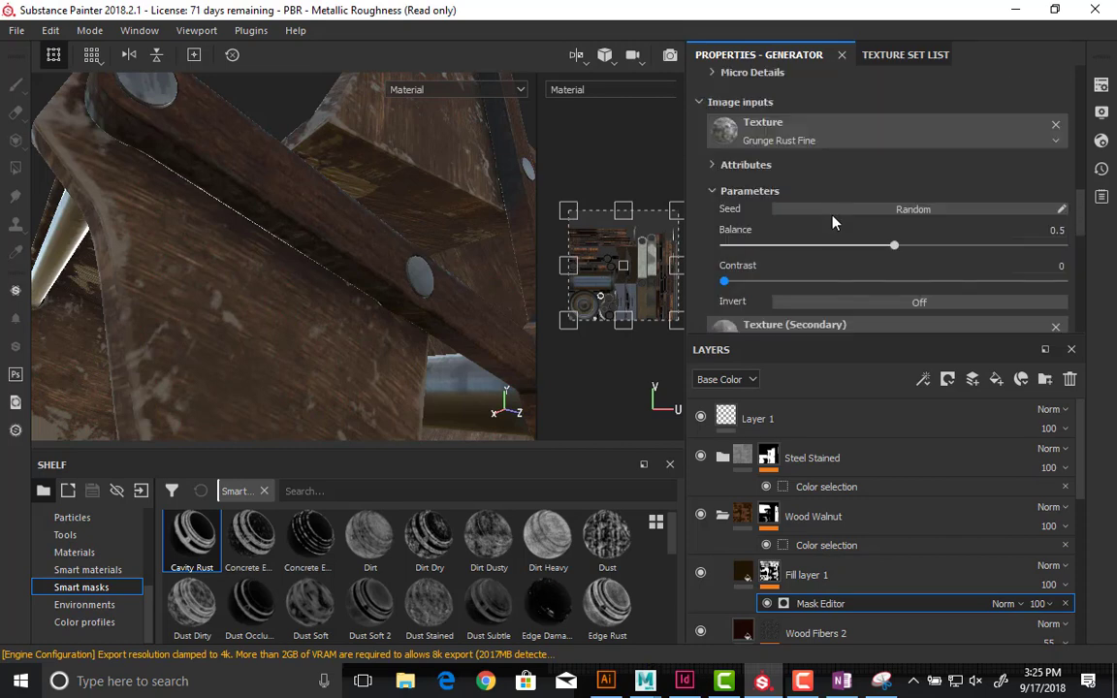
pyautogui.scroll(-5, 834, 217)
pyautogui.scroll(10, 834, 215)
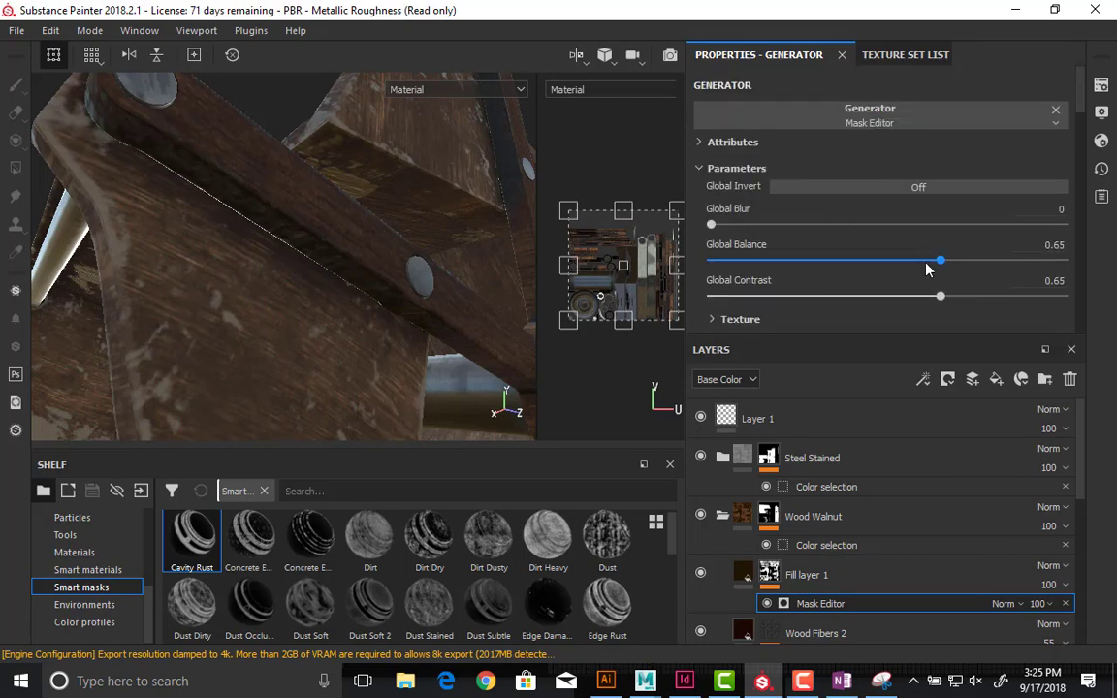
pyautogui.moveTo(900, 262); pyautogui.dragTo(835, 263)
pyautogui.moveTo(957, 268); pyautogui.dragTo(962, 262)
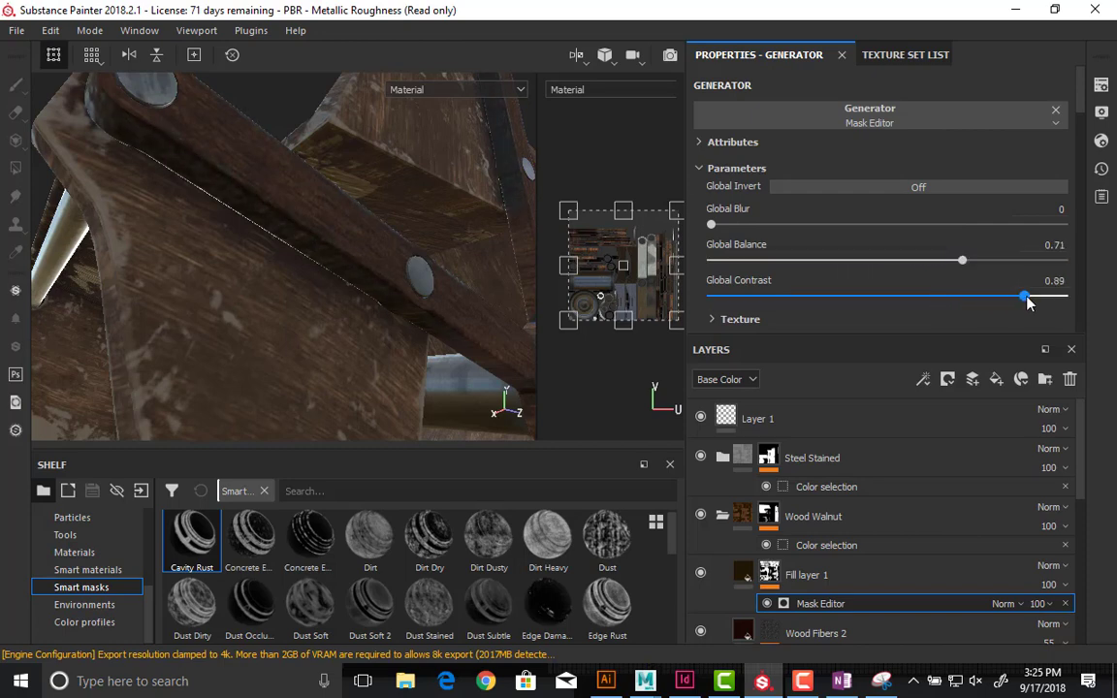
pyautogui.click(945, 297)
# - Set the mask generator's Texture 2 to 0.74 and Texture to 0.88
pyautogui.scroll(-4, 839, 275)
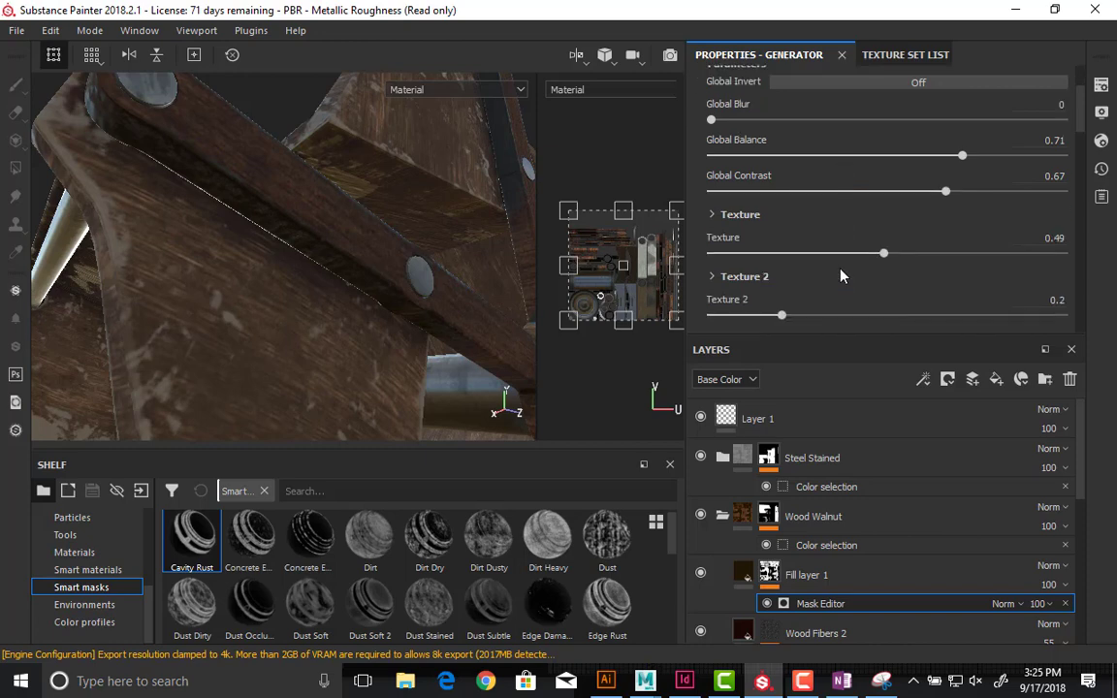
pyautogui.moveTo(802, 211); pyautogui.dragTo(859, 210)
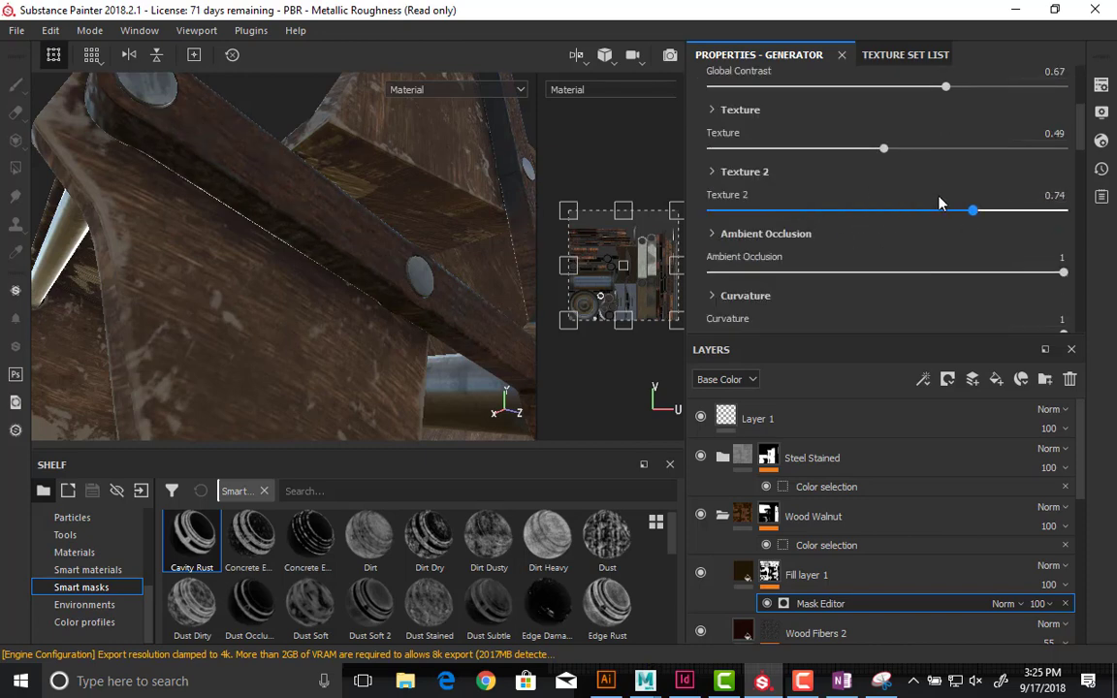
pyautogui.moveTo(883, 148); pyautogui.dragTo(1020, 149)
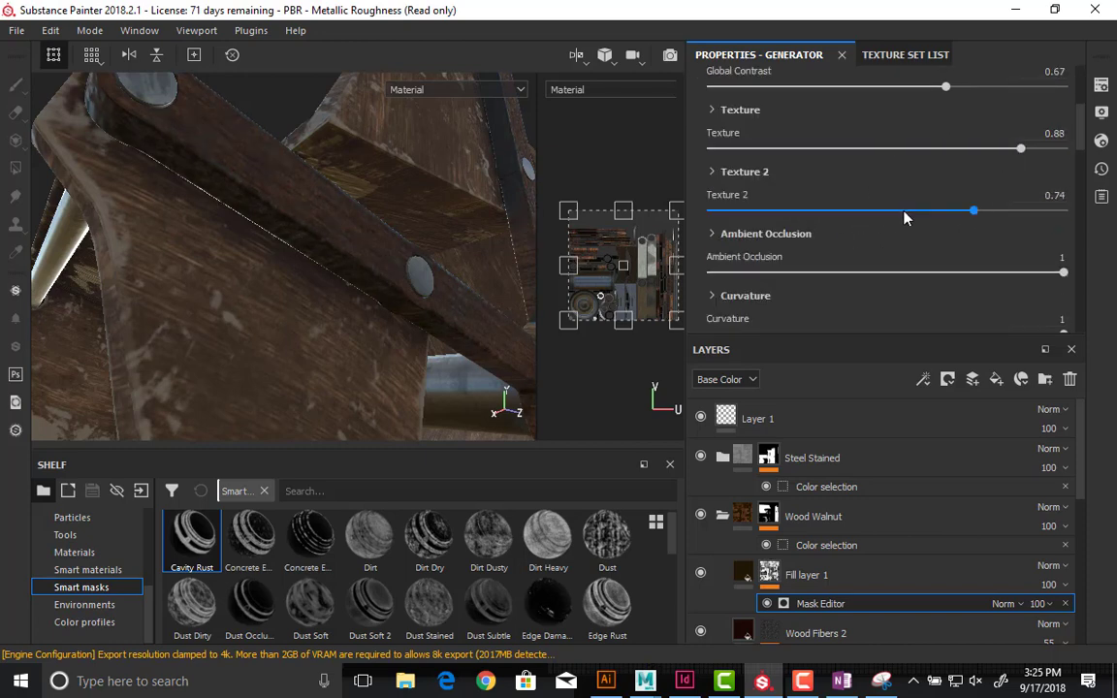
# - Set the balance of the mask generator's Grunge Rust Fine texture to 0.82
pyautogui.scroll(-5, 904, 218)
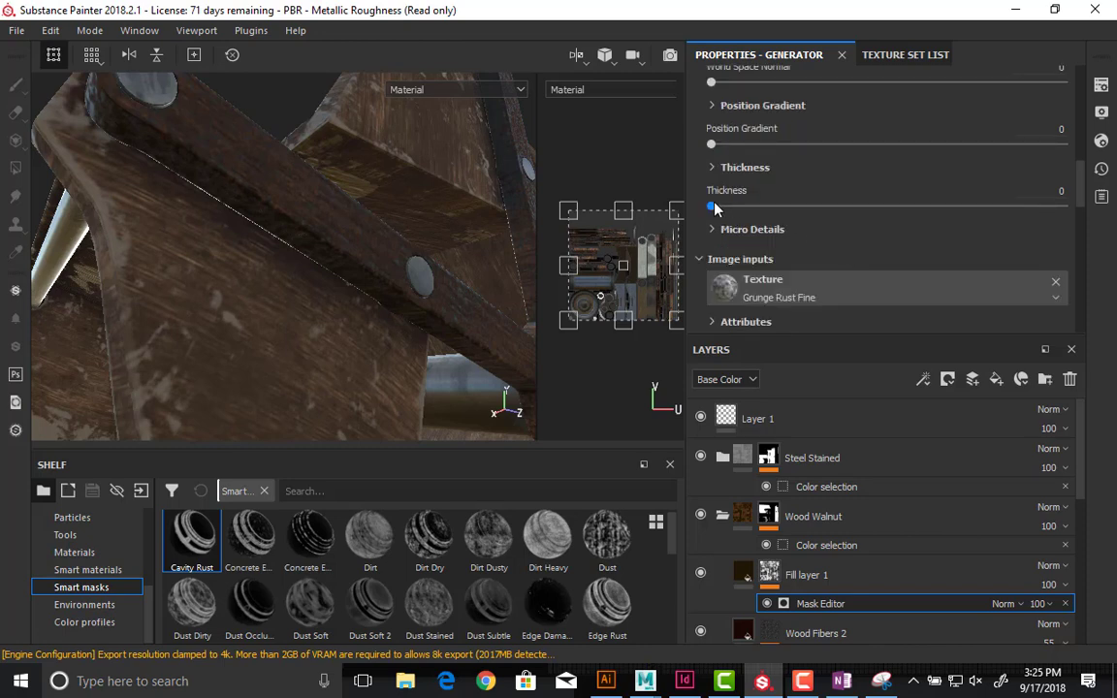
pyautogui.scroll(-4, 766, 223)
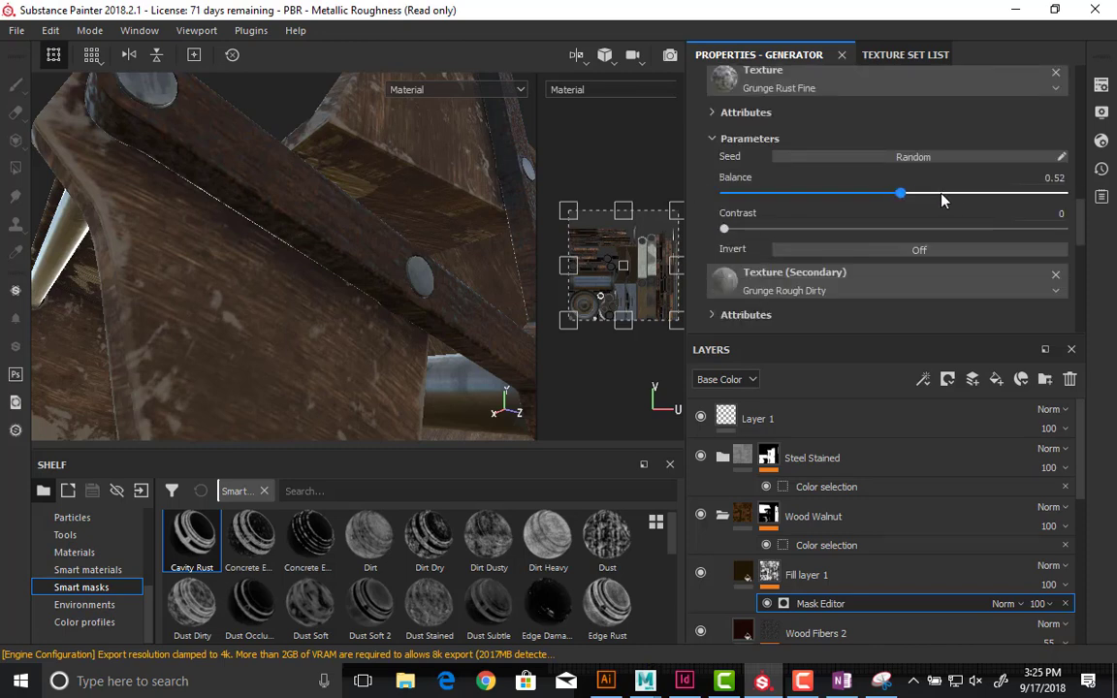
pyautogui.moveTo(999, 202); pyautogui.dragTo(1011, 201)
pyautogui.keyDown('alt'); pyautogui.moveTo(394, 287); pyautogui.dragTo(579, 400); pyautogui.keyUp('alt')
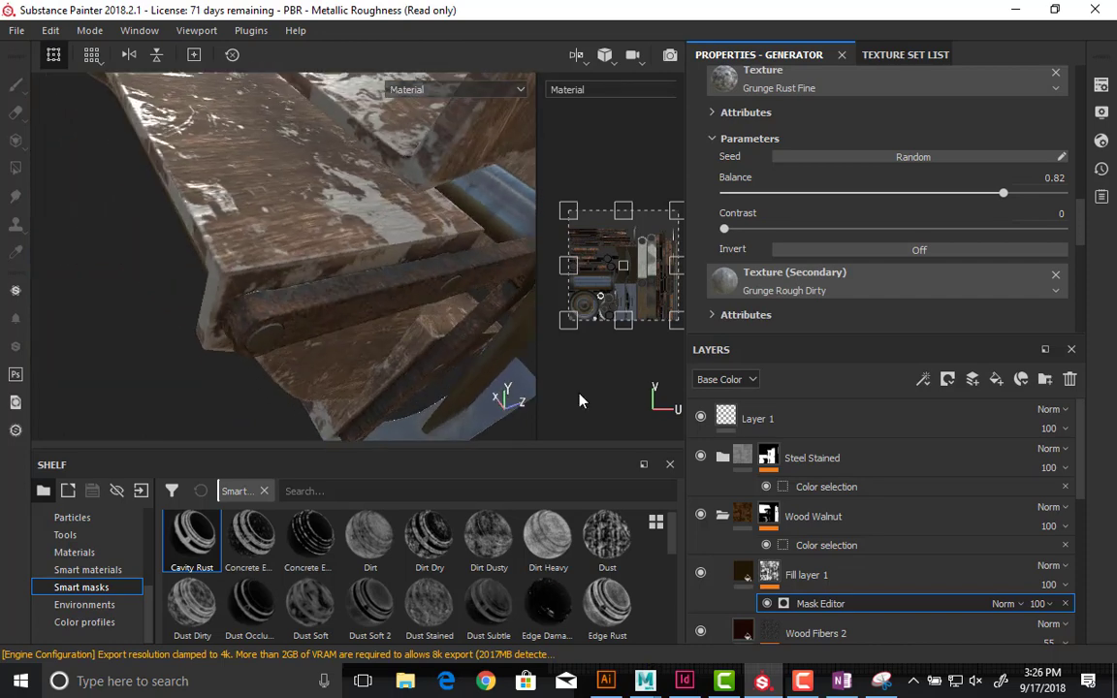
# - Compare the wood with Fill layer 1 hidden and shown, and review the mask generator's remaining image inputs
pyautogui.click(701, 573)
pyautogui.click(701, 573)
pyautogui.click(701, 573)
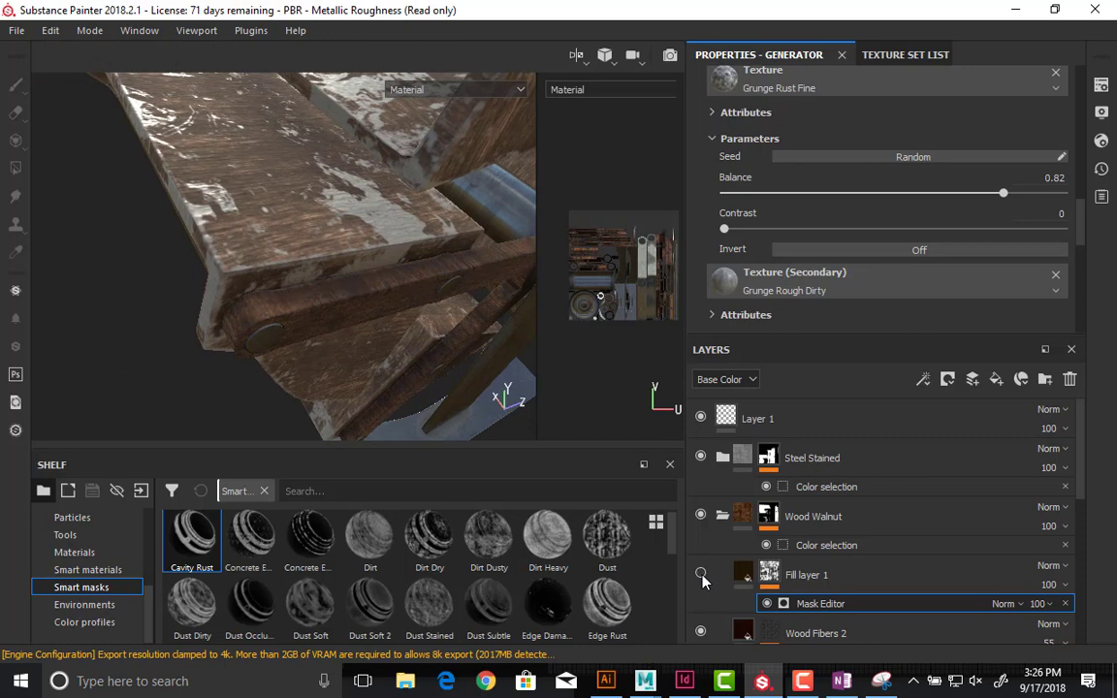
pyautogui.click(701, 574)
pyautogui.click(701, 573)
pyautogui.click(701, 573)
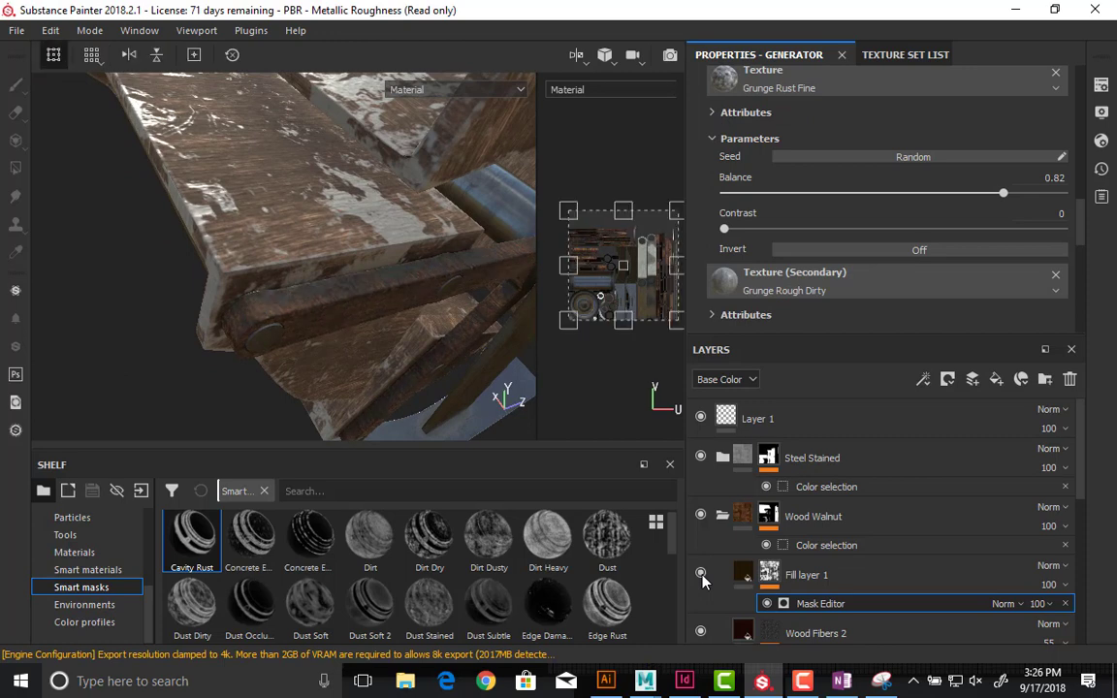
pyautogui.click(701, 573)
pyautogui.click(701, 573)
pyautogui.moveTo(387, 302)
pyautogui.keyDown('alt'); pyautogui.mouseDown()
pyautogui.moveTo(292, 275)
pyautogui.moveTo(398, 291)
pyautogui.mouseUp(); pyautogui.keyUp('alt')
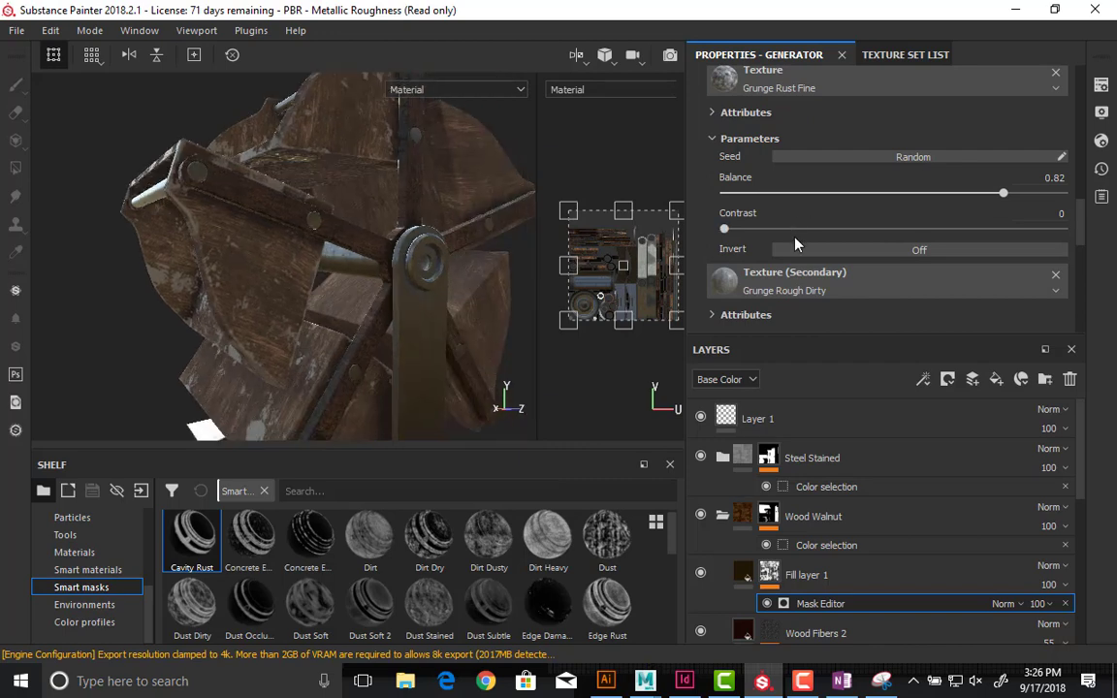
pyautogui.scroll(5, 795, 243)
pyautogui.scroll(2, 795, 243)
pyautogui.scroll(-10, 795, 243)
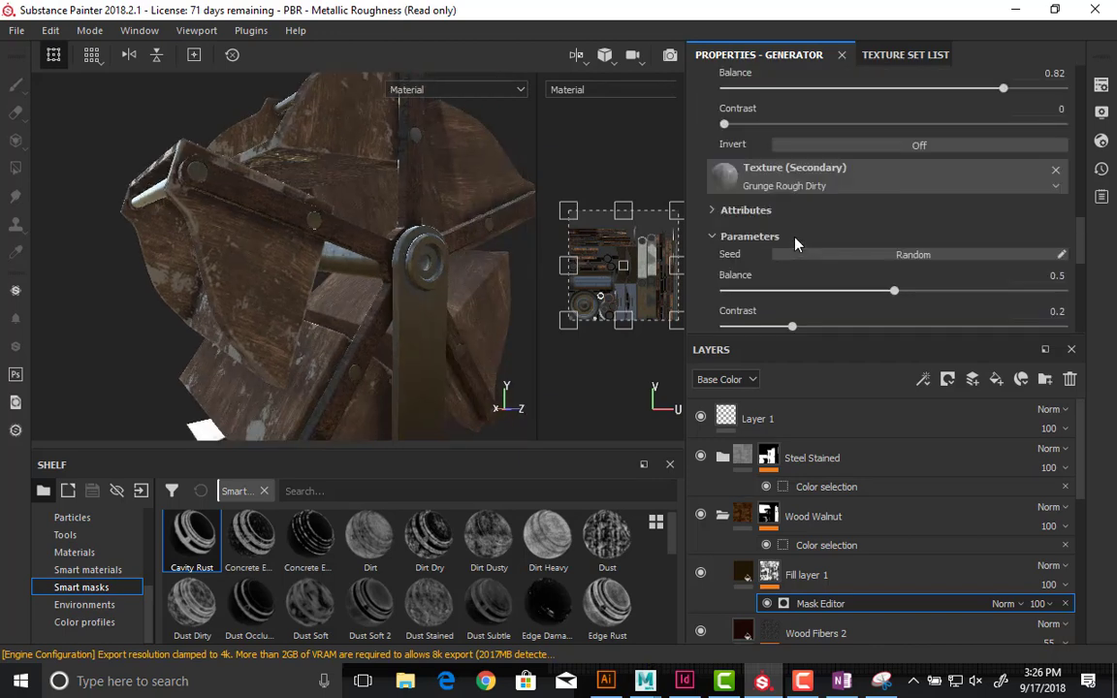
pyautogui.scroll(5, 795, 244)
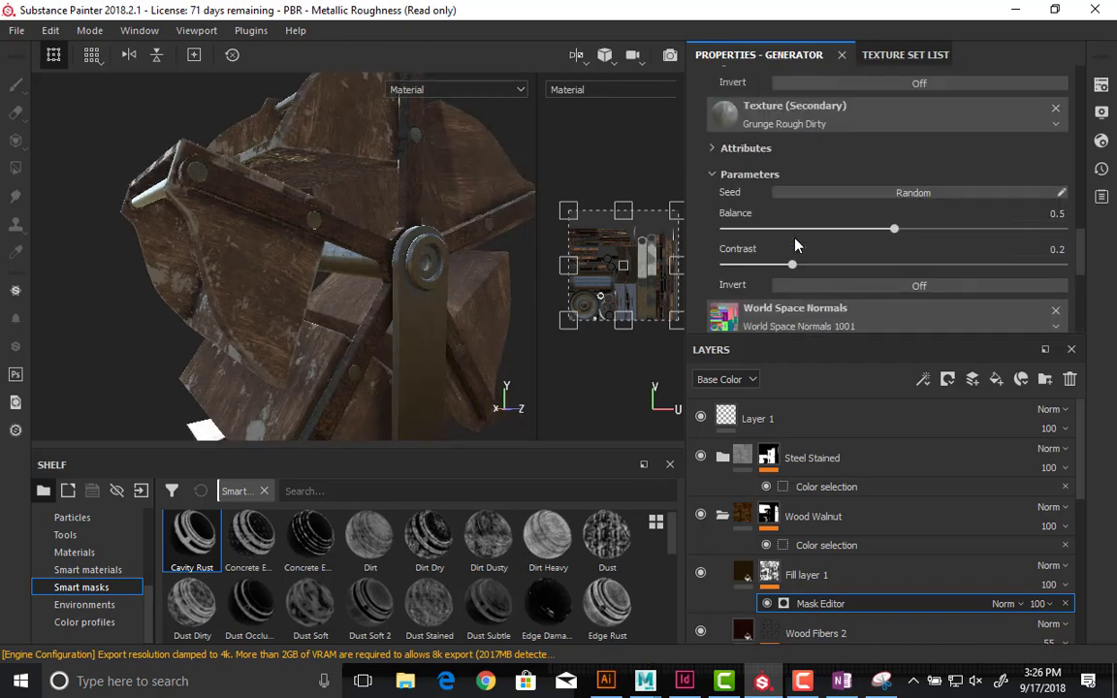
pyautogui.scroll(-5, 793, 244)
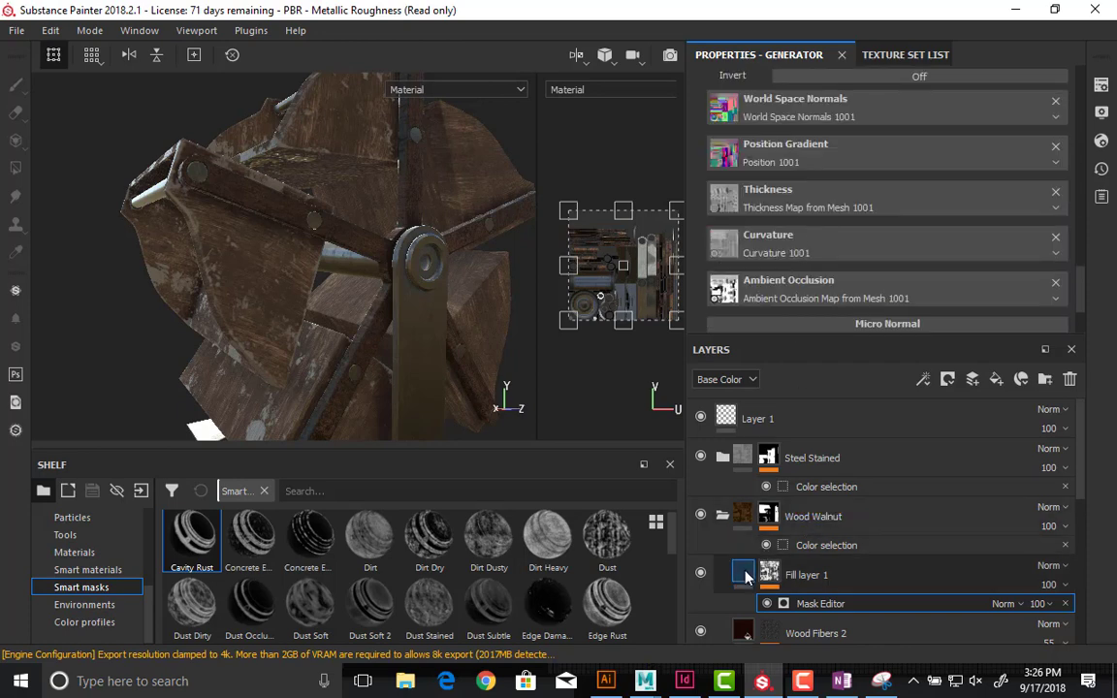
# - Change Fill layer 1's base color to a very dark brown with RGB 0.011, 0.007, 0.002
pyautogui.click(745, 575)
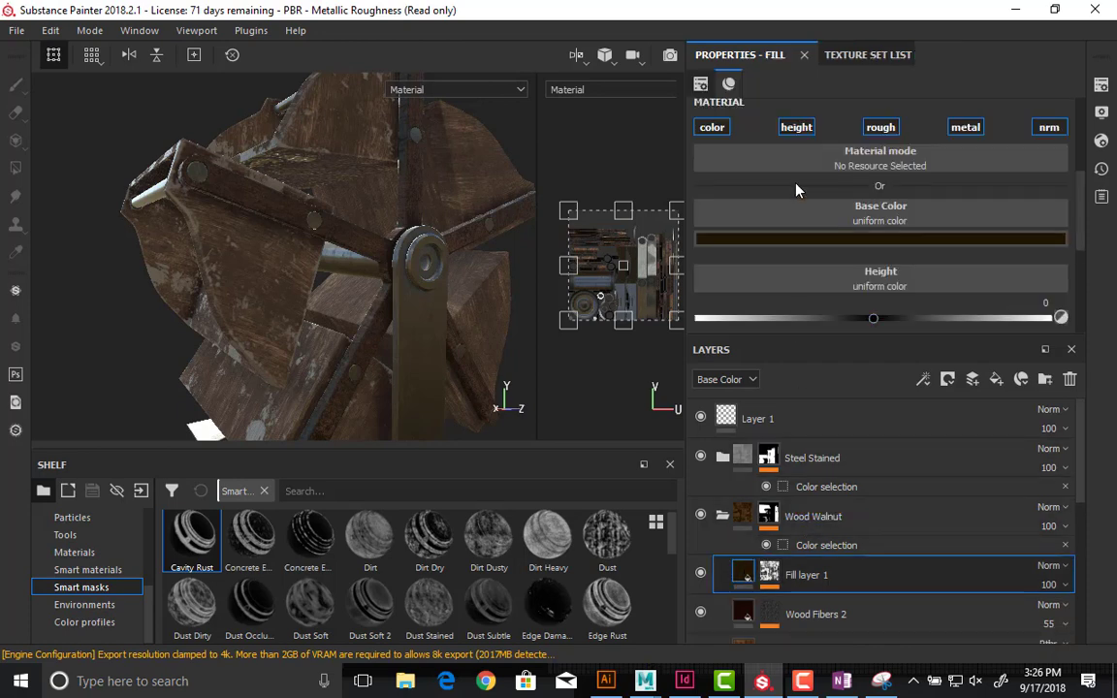
pyautogui.click(712, 127)
pyautogui.click(1035, 131)
pyautogui.keyDown('alt'); pyautogui.moveTo(289, 235); pyautogui.dragTo(621, 247, button='right'); pyautogui.keyUp('alt')
pyautogui.keyDown('alt'); pyautogui.moveTo(406, 212); pyautogui.dragTo(455, 227, button='middle'); pyautogui.keyUp('alt')
pyautogui.keyDown('alt'); pyautogui.moveTo(425, 198); pyautogui.dragTo(485, 228); pyautogui.keyUp('alt')
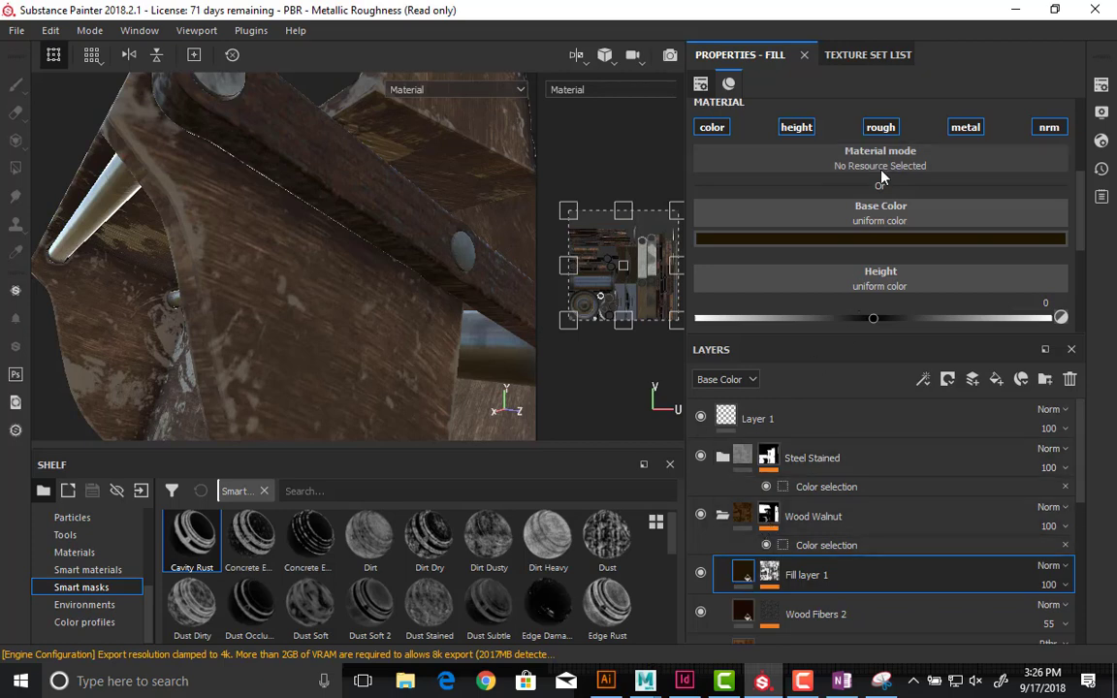
pyautogui.scroll(-3, 802, 199)
pyautogui.scroll(3, 803, 200)
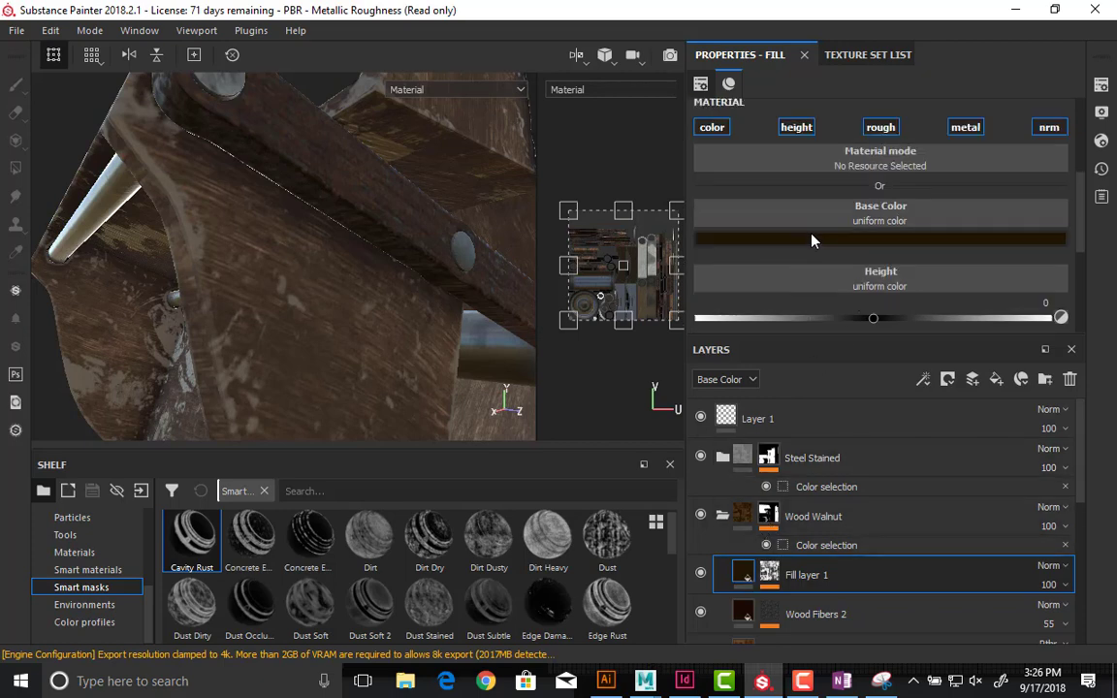
pyautogui.click(813, 240)
pyautogui.moveTo(919, 285); pyautogui.dragTo(843, 288)
pyautogui.moveTo(843, 345); pyautogui.dragTo(900, 401)
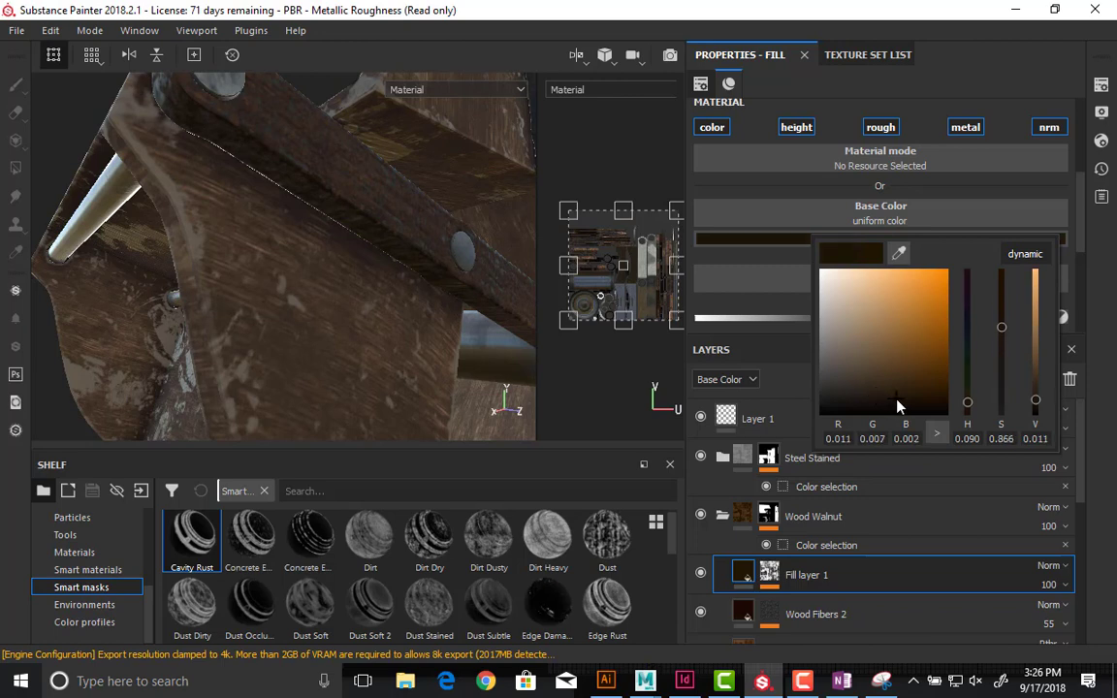
pyautogui.click(832, 196)
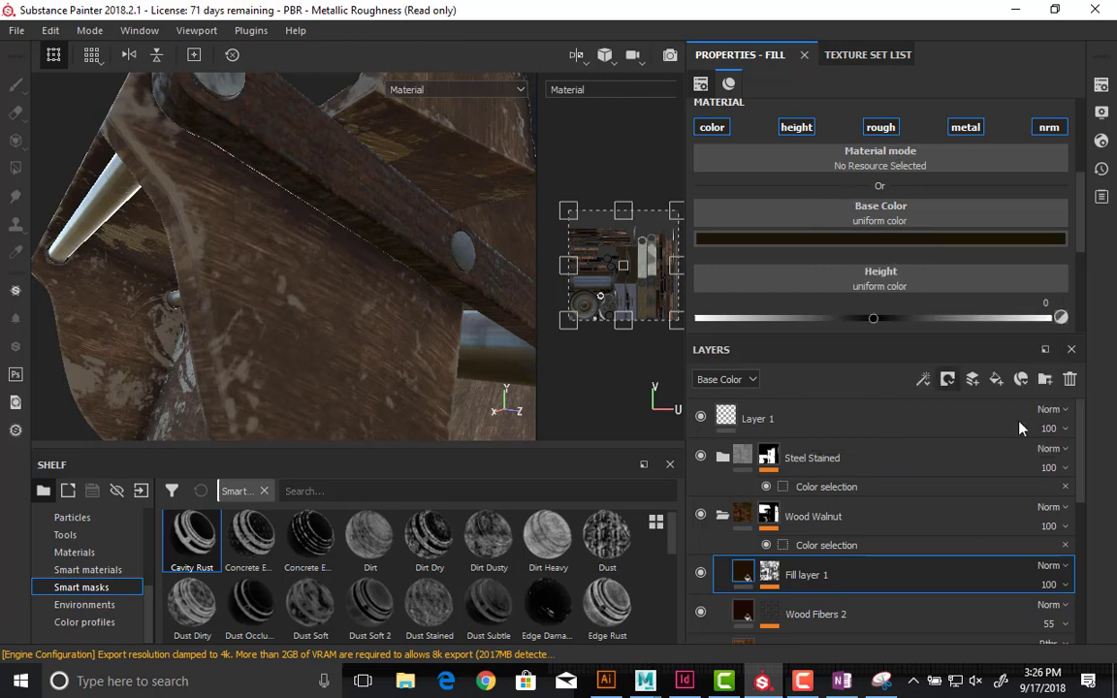
# - Set Fill layer 1's height to -0.0245 and disable its height channel
pyautogui.moveTo(874, 317)
pyautogui.mouseDown()
pyautogui.moveTo(1059, 321)
pyautogui.moveTo(735, 318)
pyautogui.moveTo(931, 318)
pyautogui.moveTo(869, 320)
pyautogui.mouseUp()
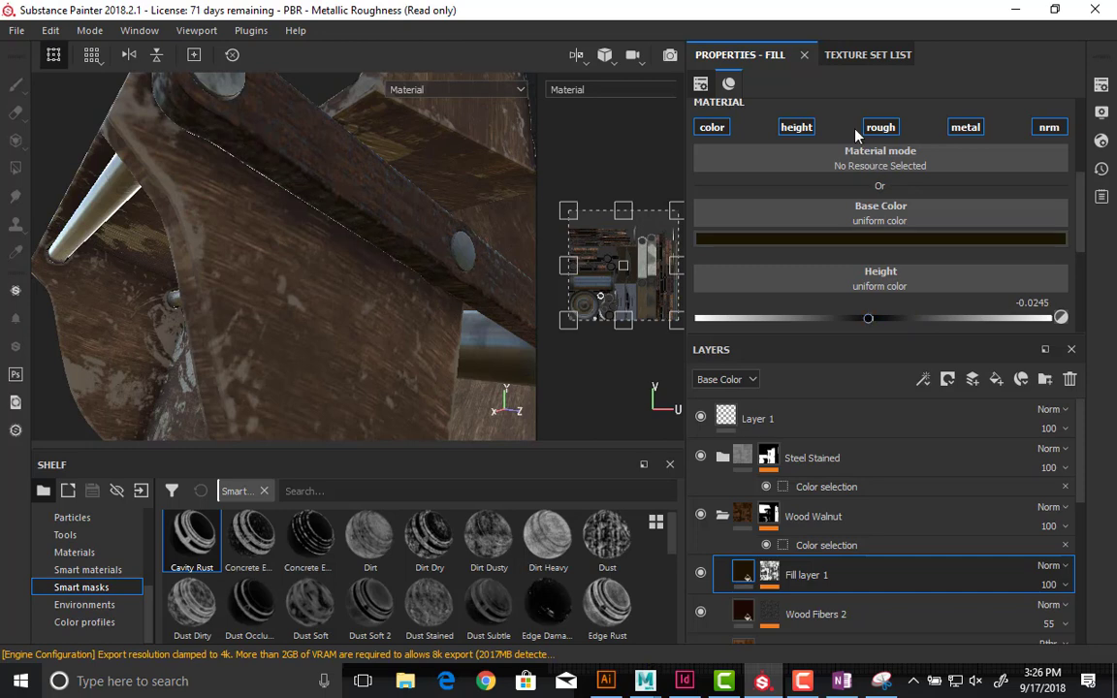
pyautogui.click(809, 130)
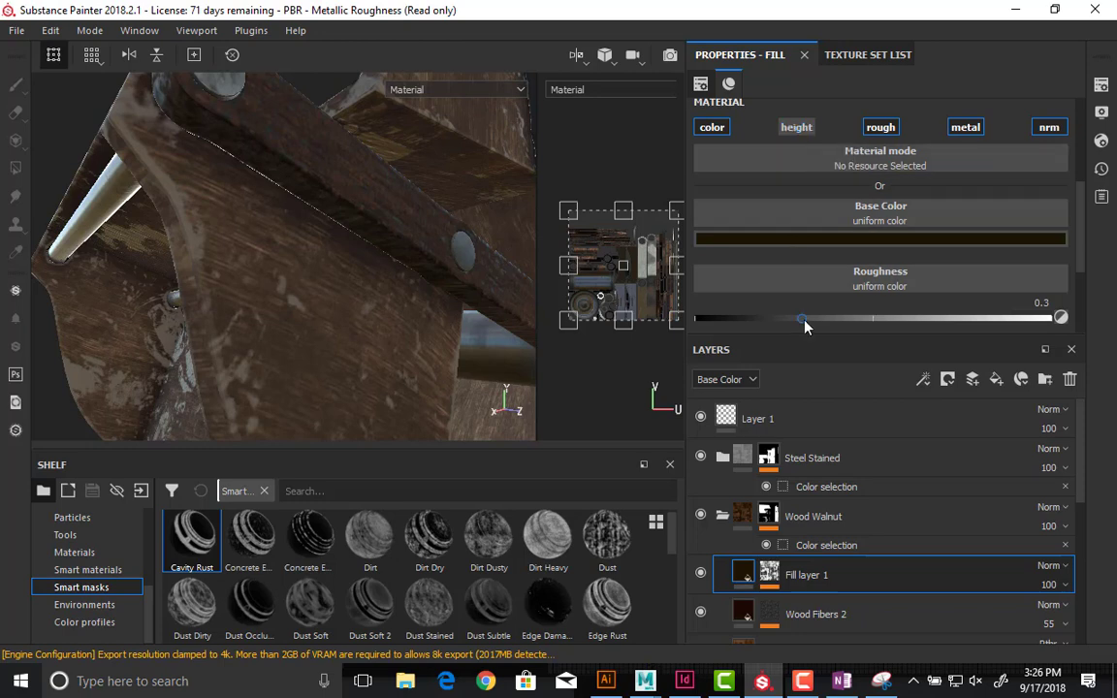
# - Try Fill layer 1's roughness at 0 and at 0.7475 while checking the end of the metal bar
pyautogui.moveTo(803, 325); pyautogui.dragTo(597, 275)
pyautogui.keyDown('alt'); pyautogui.moveTo(393, 244); pyautogui.dragTo(316, 229); pyautogui.keyUp('alt')
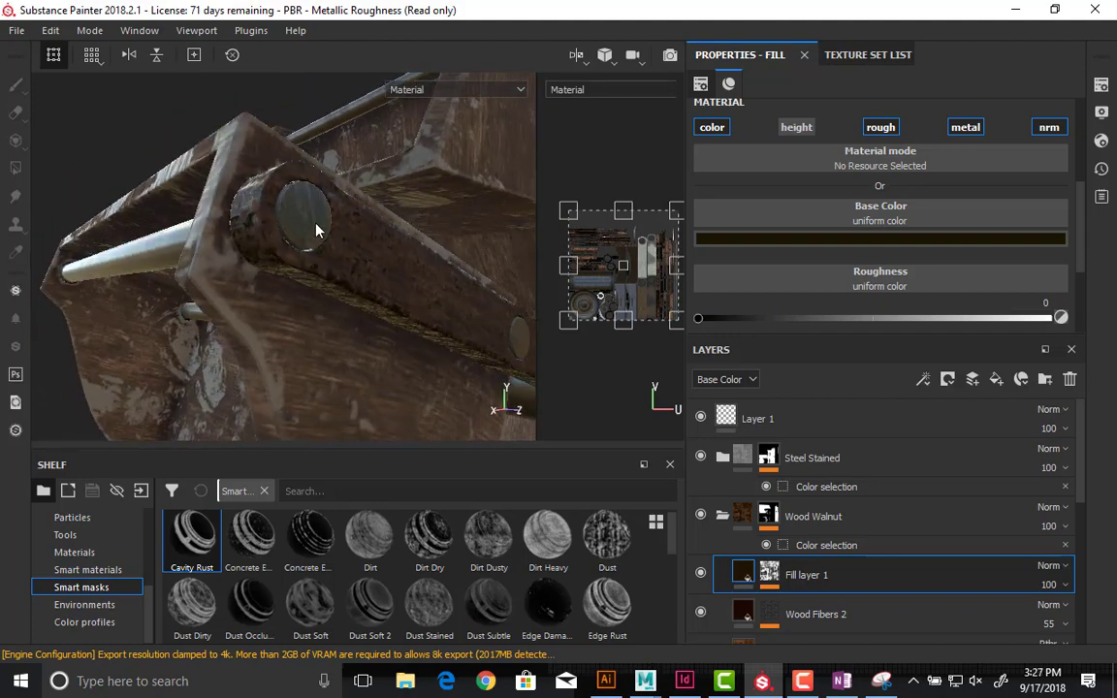
pyautogui.moveTo(706, 326); pyautogui.dragTo(869, 319)
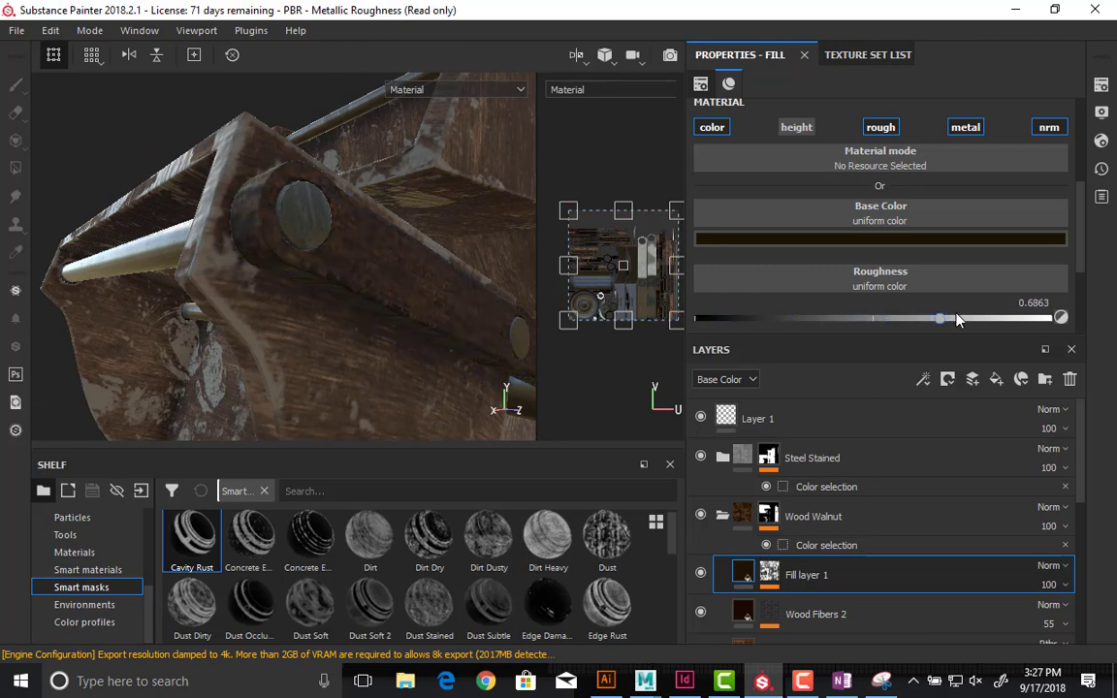
pyautogui.moveTo(956, 320); pyautogui.dragTo(962, 320)
pyautogui.scroll(-2, 898, 270)
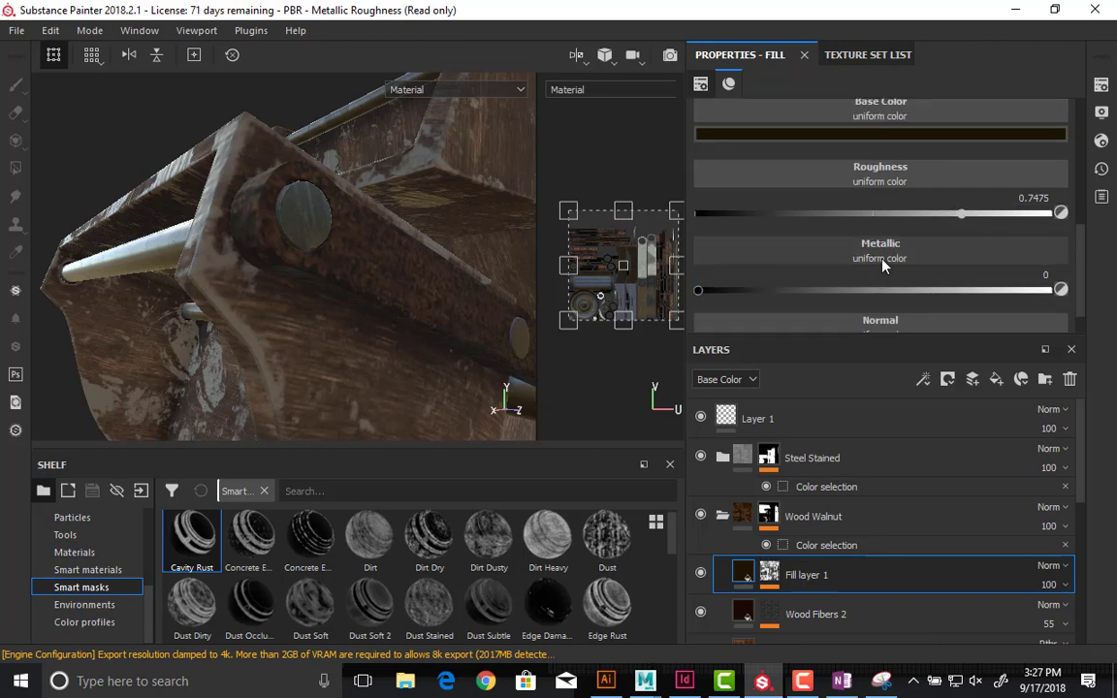
# - Try roughness 0 with metallic 1 on Fill layer 1, inspect the bolt end closely, and return metallic to 0
pyautogui.moveTo(890, 215); pyautogui.dragTo(689, 214)
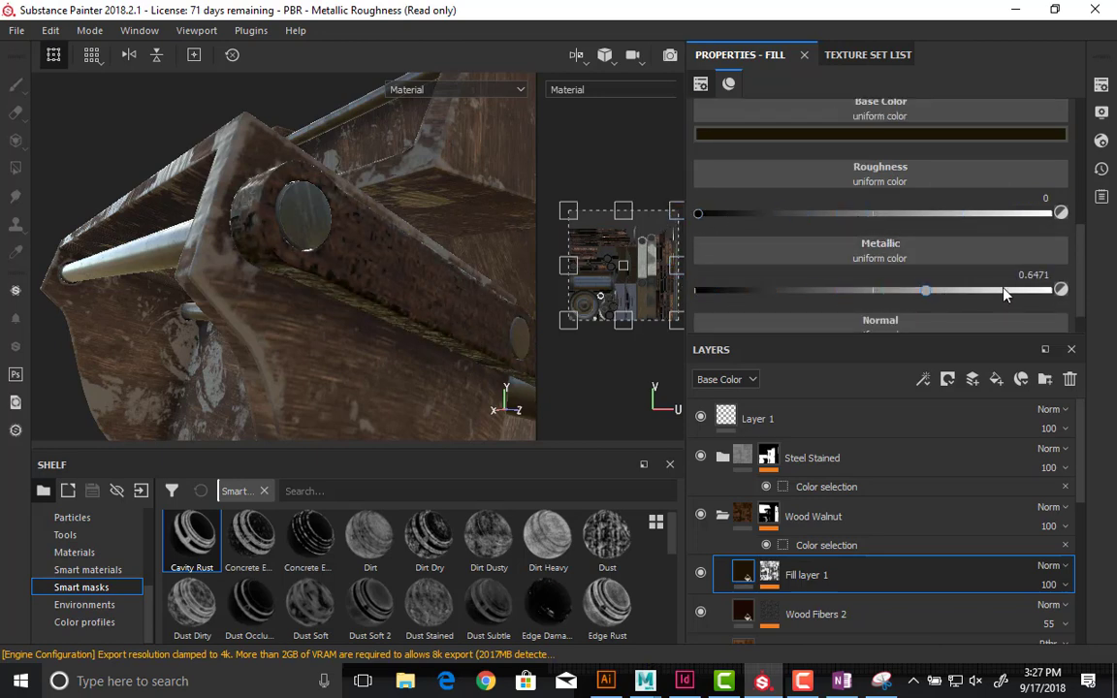
pyautogui.moveTo(1005, 291); pyautogui.dragTo(1051, 290)
pyautogui.keyDown('alt'); pyautogui.moveTo(347, 269); pyautogui.dragTo(426, 243); pyautogui.keyUp('alt')
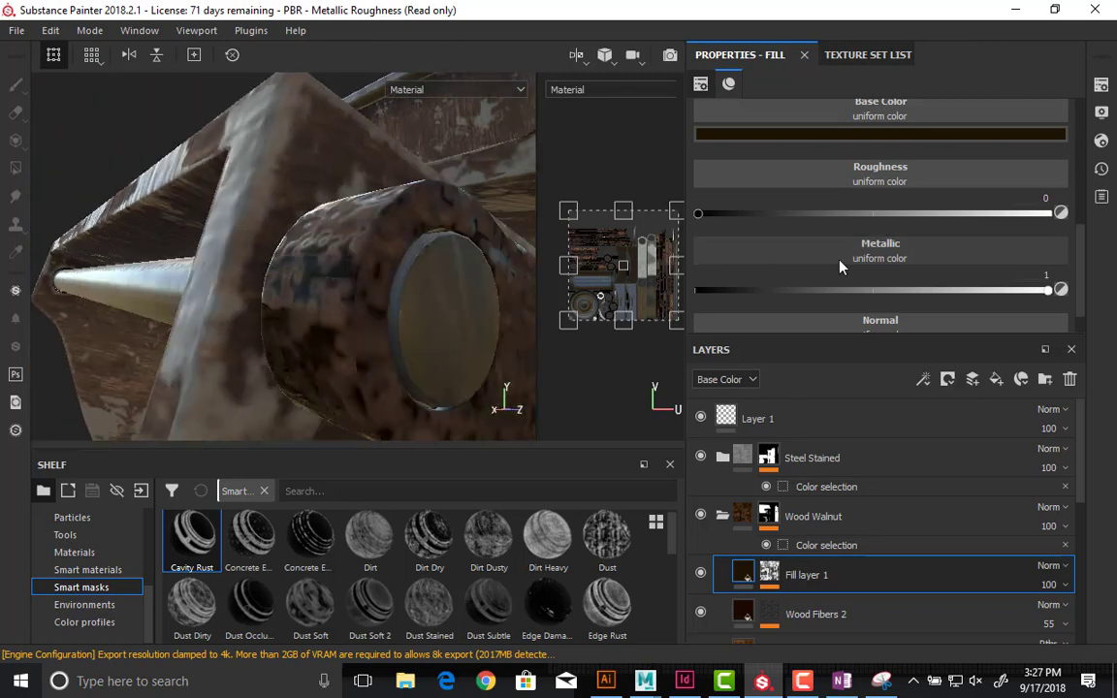
pyautogui.moveTo(810, 292); pyautogui.dragTo(691, 296)
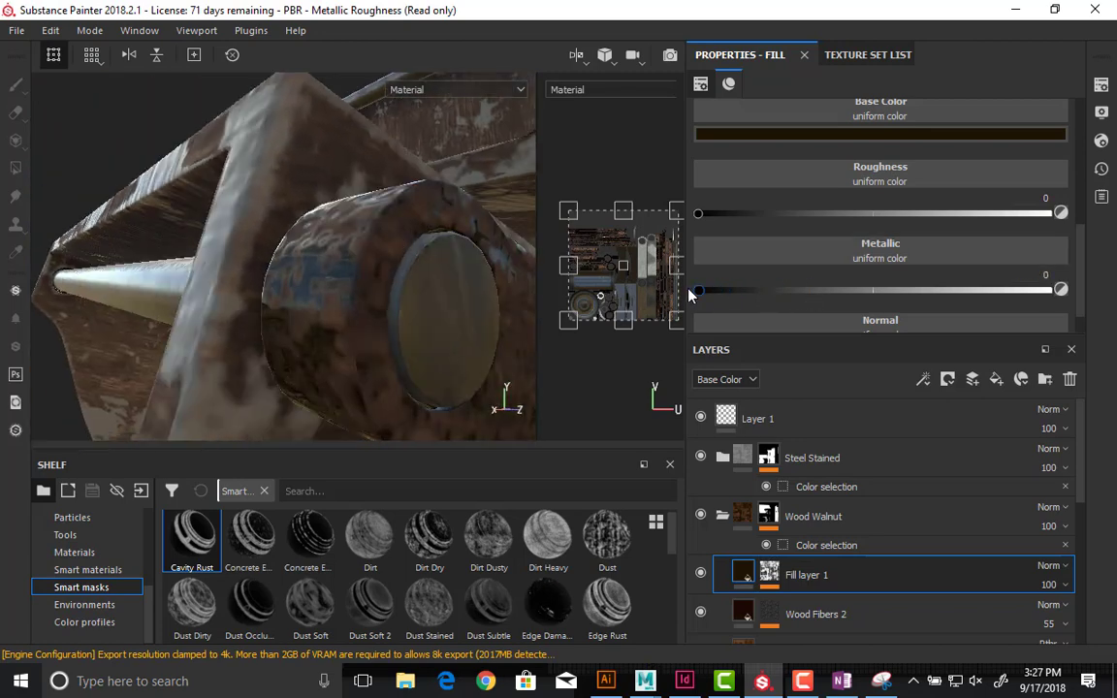
# - Set Fill layer 1's roughness to 0.549 and inspect the wooden paddle's edge up close
pyautogui.moveTo(836, 213); pyautogui.dragTo(890, 213)
pyautogui.moveTo(357, 305)
pyautogui.keyDown('alt'); pyautogui.mouseDown()
pyautogui.moveTo(58, 308)
pyautogui.moveTo(259, 366)
pyautogui.moveTo(357, 341)
pyautogui.moveTo(237, 269)
pyautogui.moveTo(352, 289)
pyautogui.mouseUp(); pyautogui.keyUp('alt')
pyautogui.keyDown('alt'); pyautogui.moveTo(352, 289); pyautogui.dragTo(316, 329, button='right'); pyautogui.keyUp('alt')
pyautogui.keyDown('alt'); pyautogui.moveTo(316, 329); pyautogui.dragTo(341, 290); pyautogui.keyUp('alt')
pyautogui.keyDown('alt'); pyautogui.moveTo(345, 273); pyautogui.dragTo(418, 233, button='middle'); pyautogui.keyUp('alt')
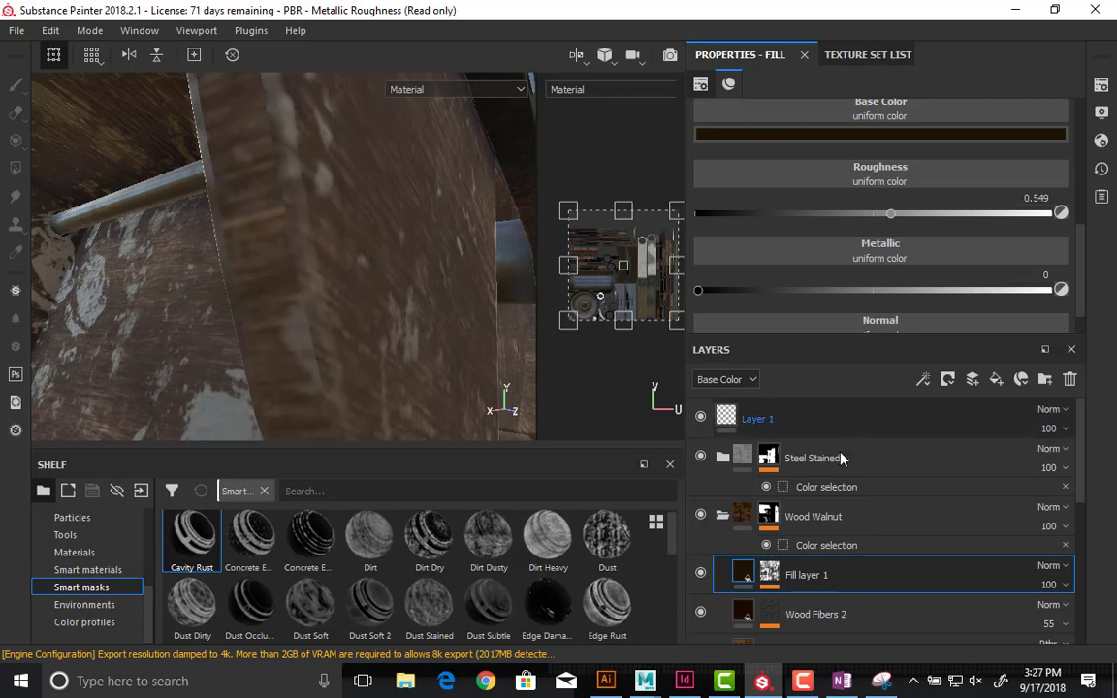
# - Add a paint layer above Fill layer 1 inside the Wood Walnut folder and frame the bar below its bolt
pyautogui.scroll(-2, 832, 466)
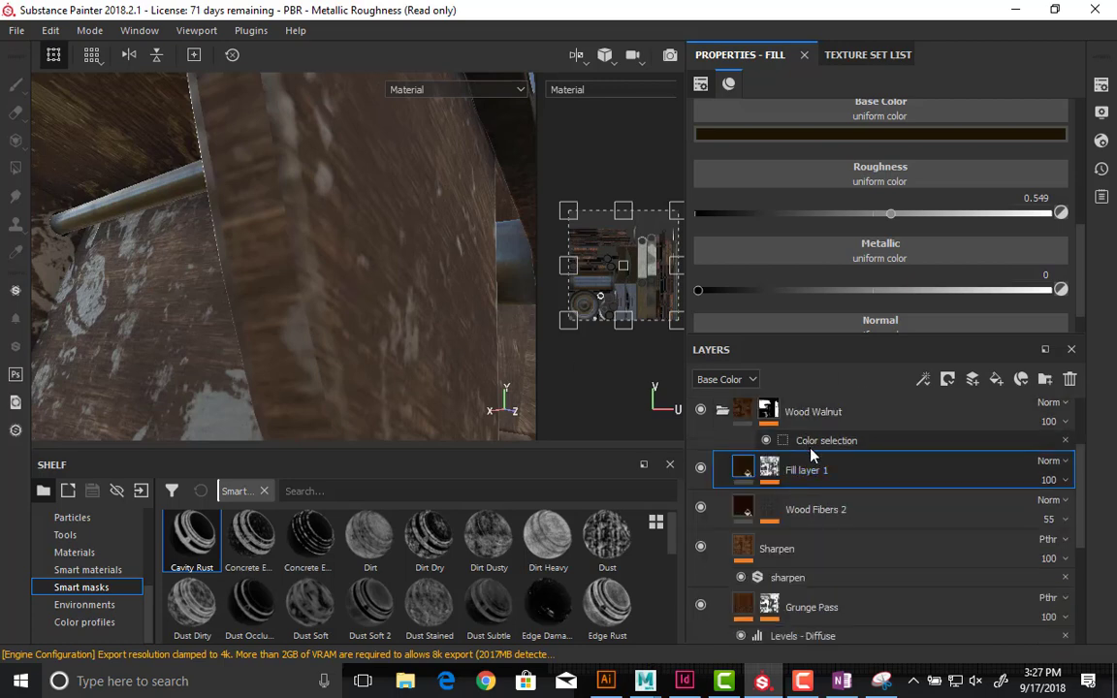
pyautogui.scroll(2, 760, 472)
pyautogui.click(723, 514)
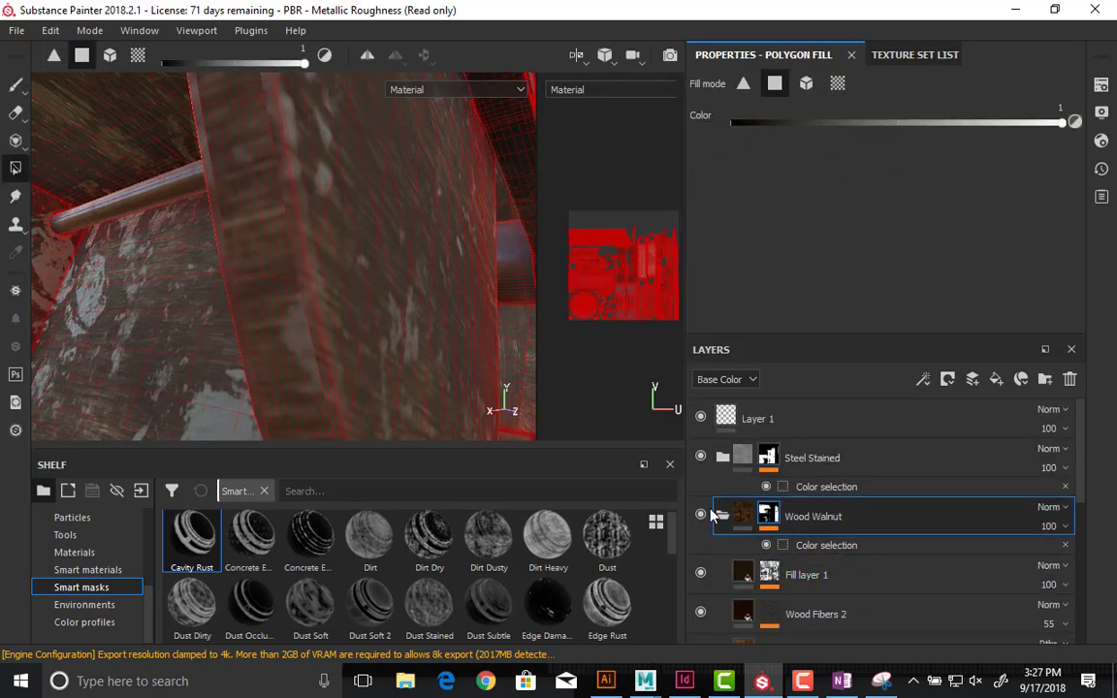
pyautogui.click(722, 515)
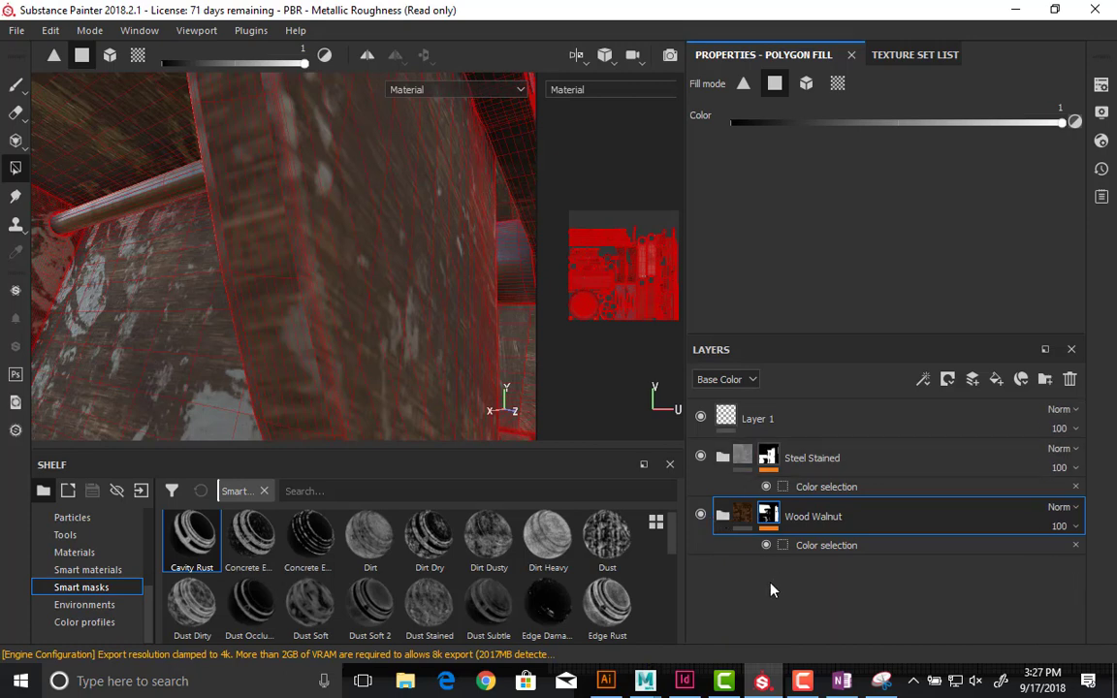
pyautogui.click(744, 518)
pyautogui.click(722, 516)
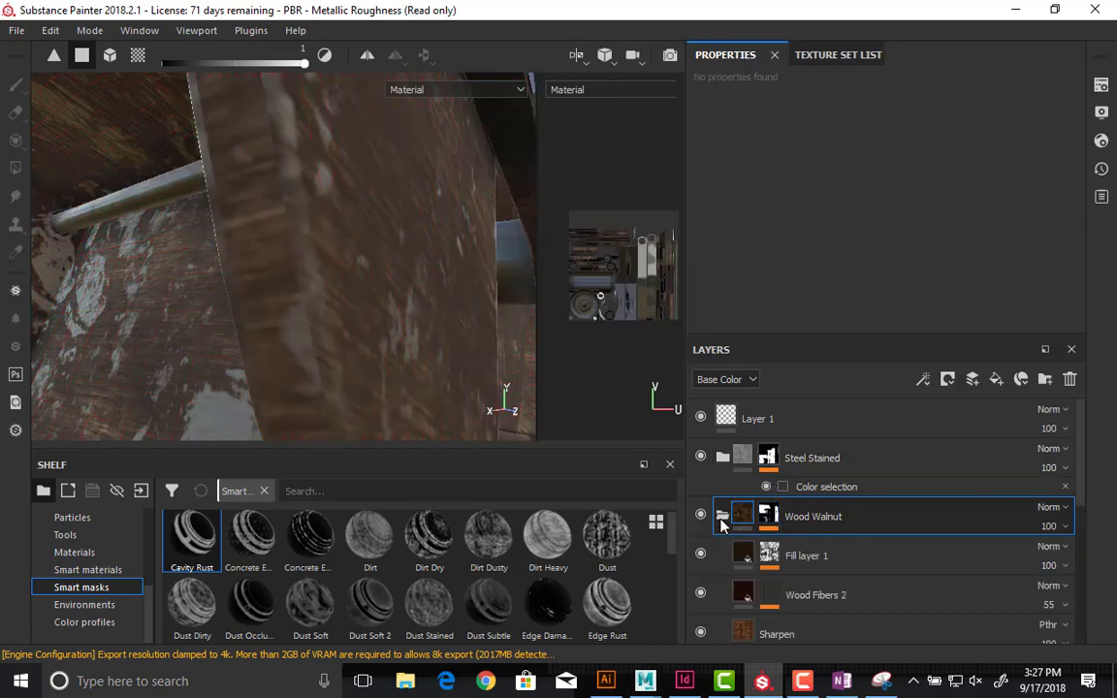
pyautogui.click(743, 554)
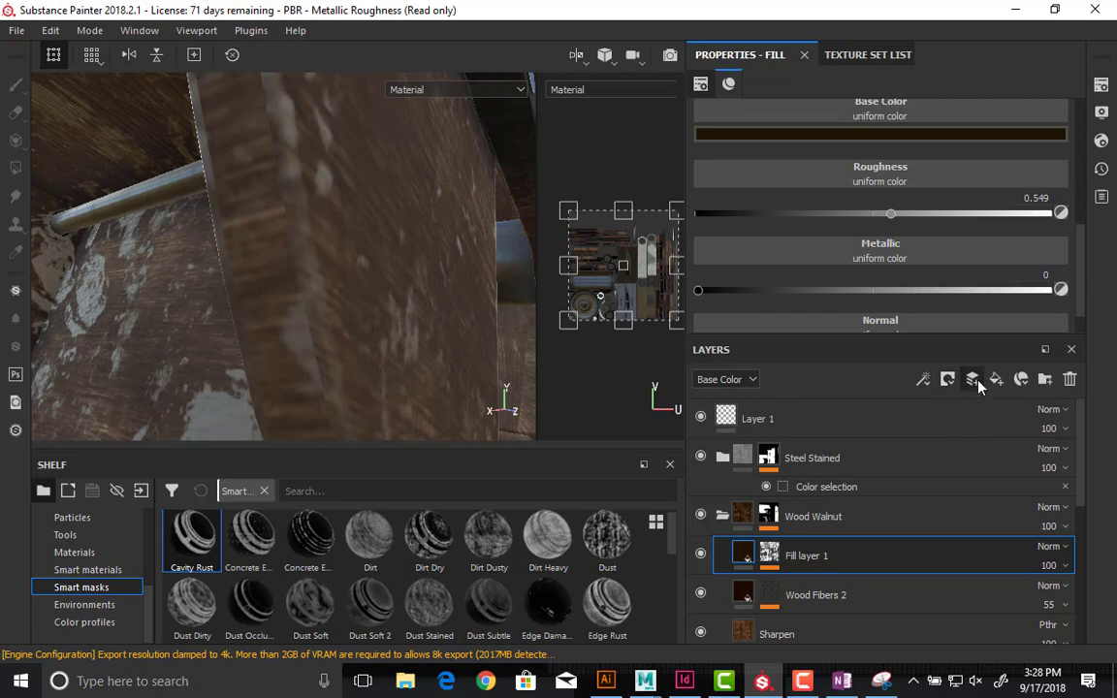
pyautogui.click(975, 382)
pyautogui.keyDown('alt'); pyautogui.moveTo(485, 286); pyautogui.dragTo(289, 361); pyautogui.keyUp('alt')
pyautogui.moveTo(316, 286)
pyautogui.keyDown('alt'); pyautogui.mouseDown()
pyautogui.moveTo(296, 228)
pyautogui.moveTo(381, 350)
pyautogui.moveTo(336, 336)
pyautogui.moveTo(349, 328)
pyautogui.moveTo(281, 332)
pyautogui.mouseUp(); pyautogui.keyUp('alt')
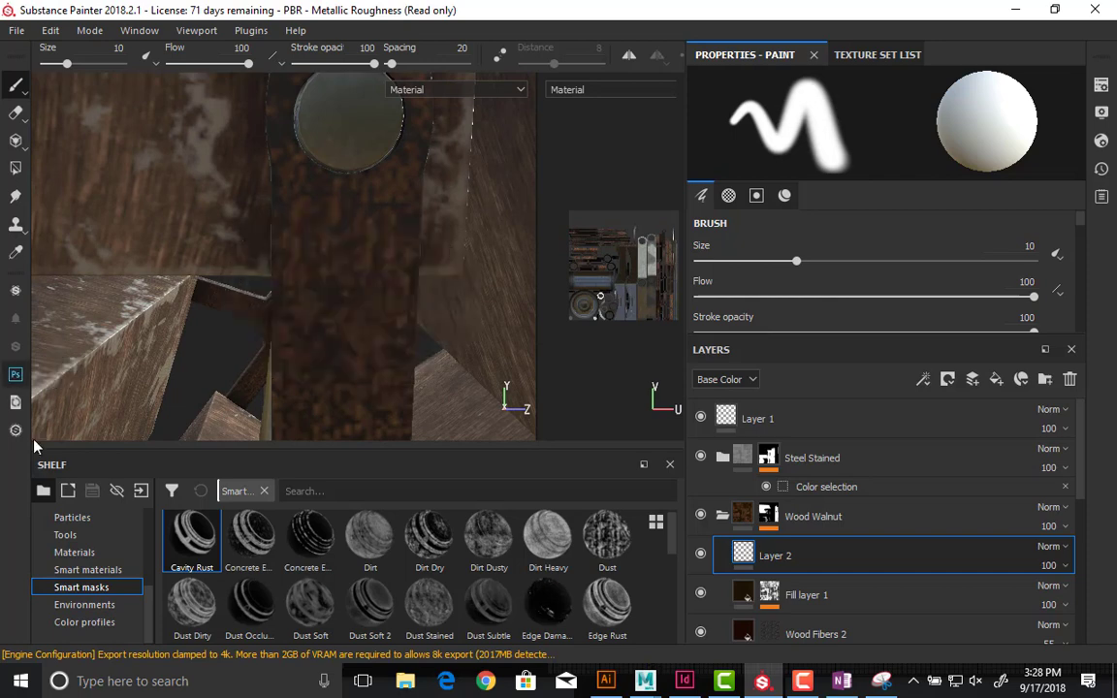
# - Choose the Chalk Bold brush for painting on Layer 2
pyautogui.scroll(3, 92, 548)
pyautogui.scroll(2, 93, 572)
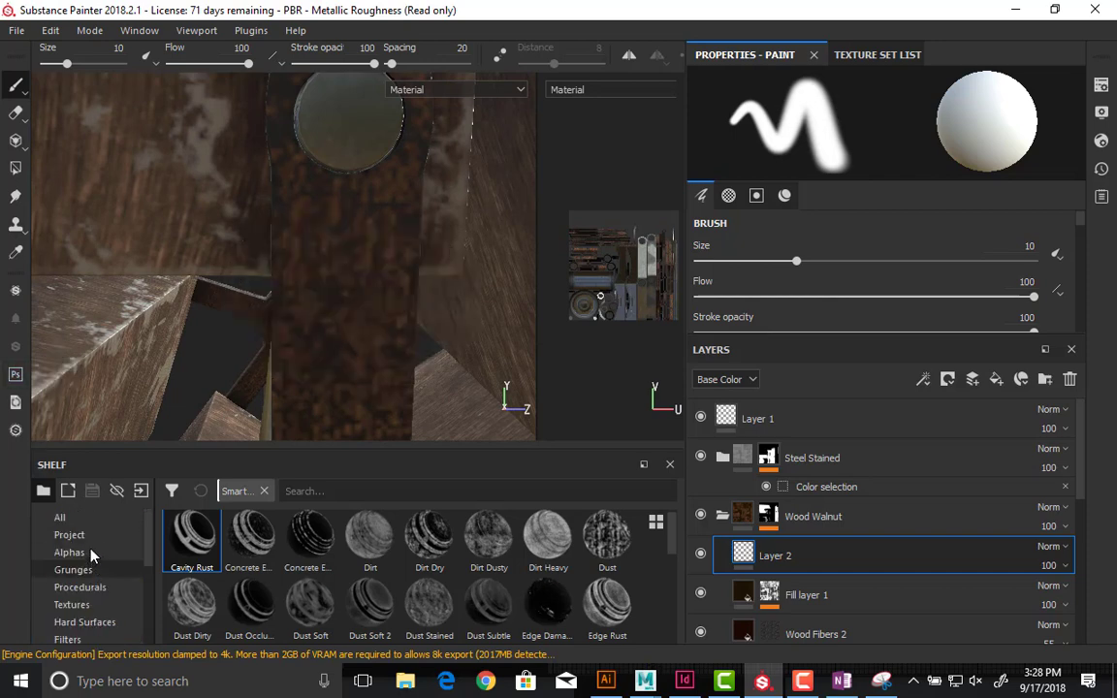
pyautogui.scroll(-2, 90, 582)
pyautogui.click(87, 605)
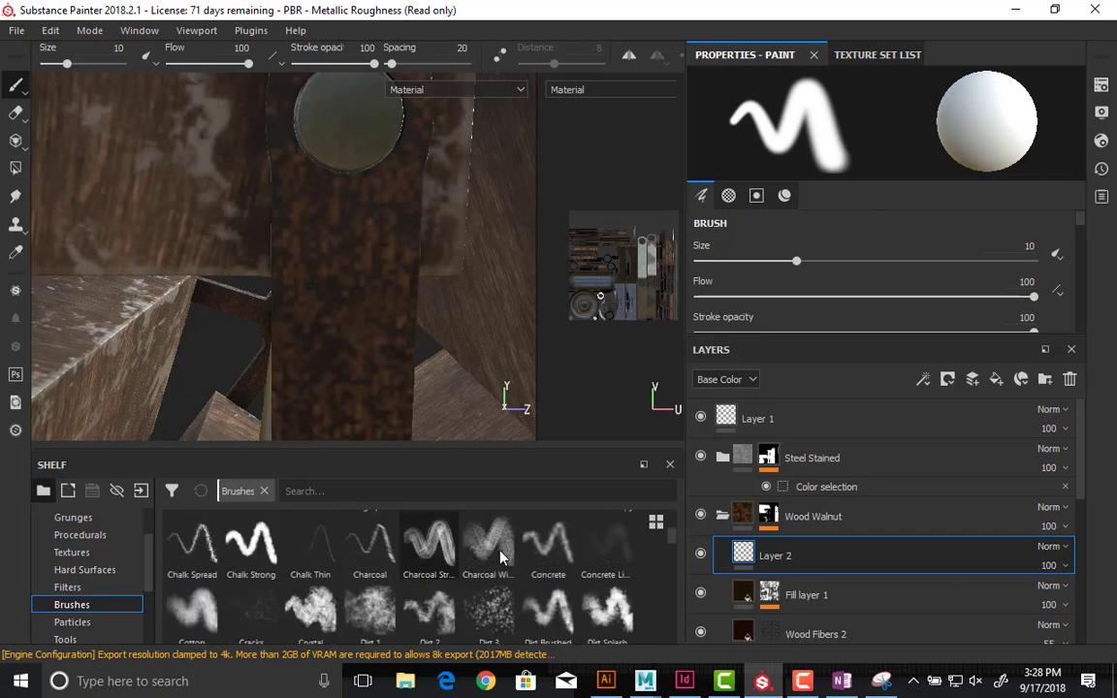
pyautogui.click(506, 557)
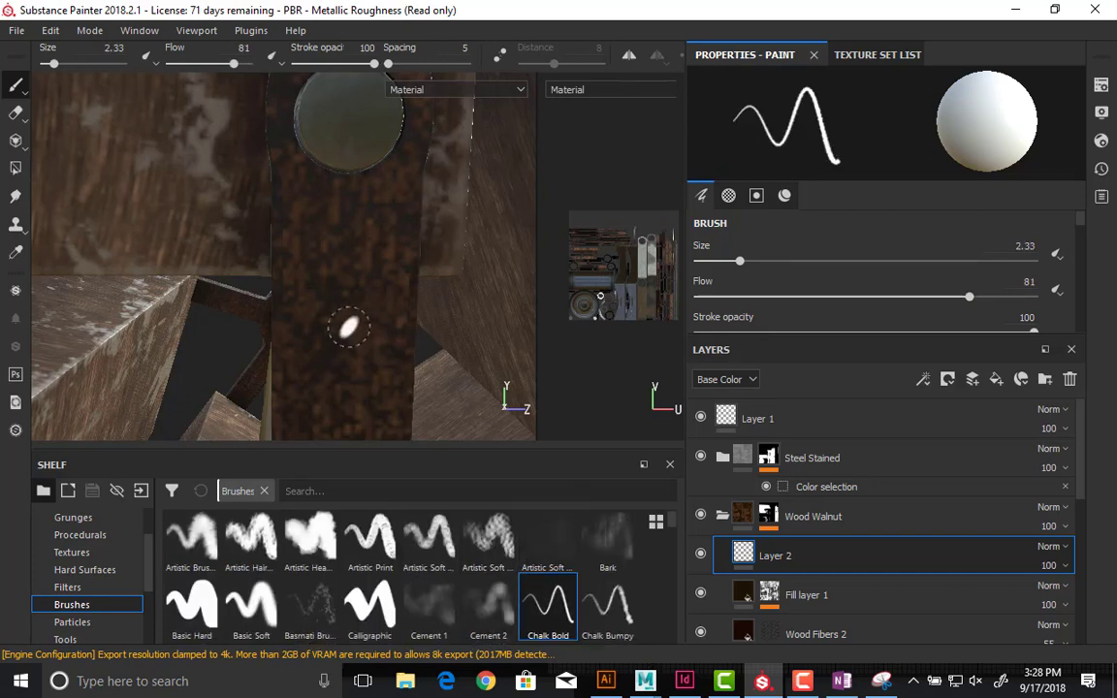
# - Bring up the brush's material channels and detach the paint properties into a floating window over the viewport
pyautogui.scroll(-1, 834, 262)
pyautogui.scroll(-6, 834, 263)
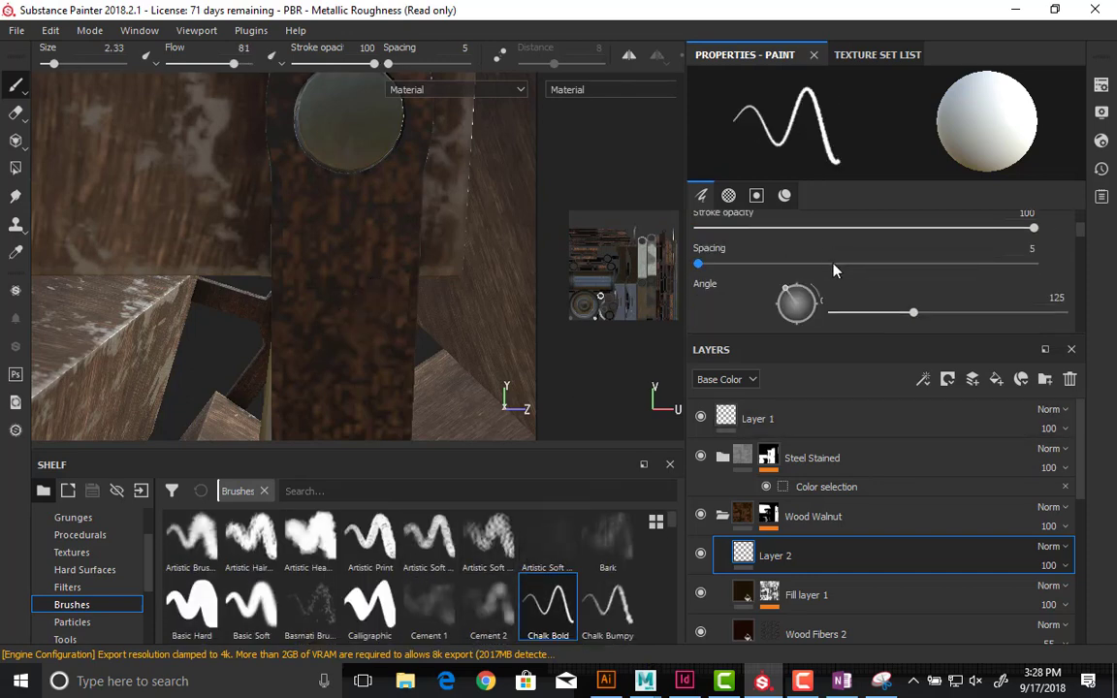
pyautogui.scroll(-4, 834, 272)
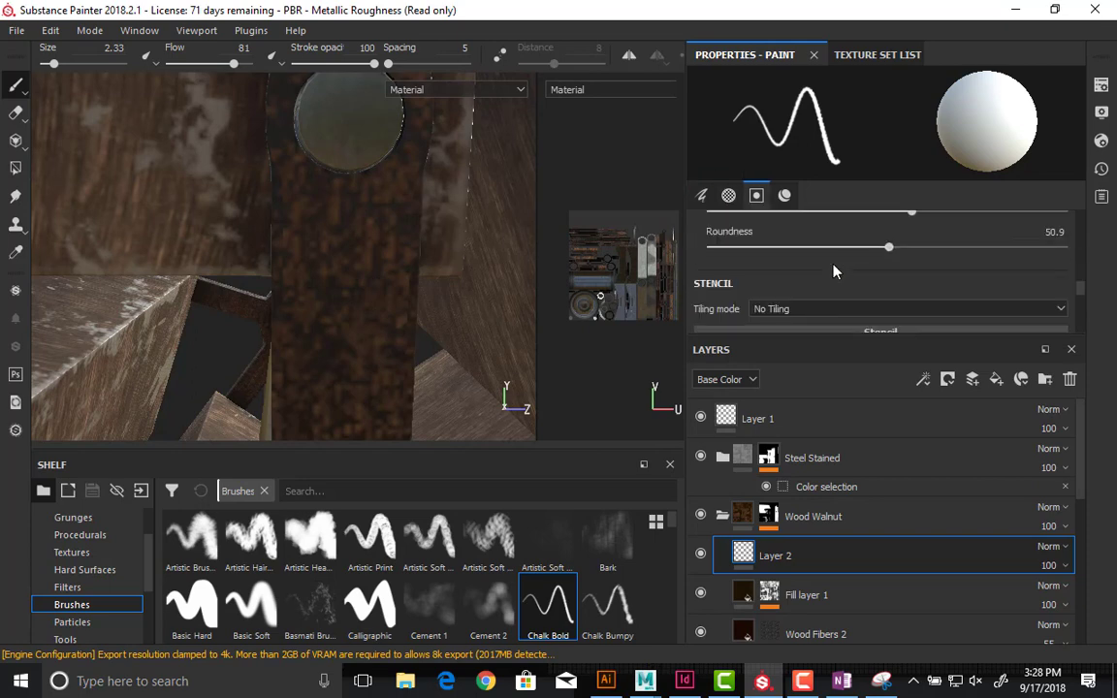
pyautogui.moveTo(759, 58)
pyautogui.mouseDown()
pyautogui.moveTo(670, 117)
pyautogui.moveTo(443, 173)
pyautogui.mouseUp()
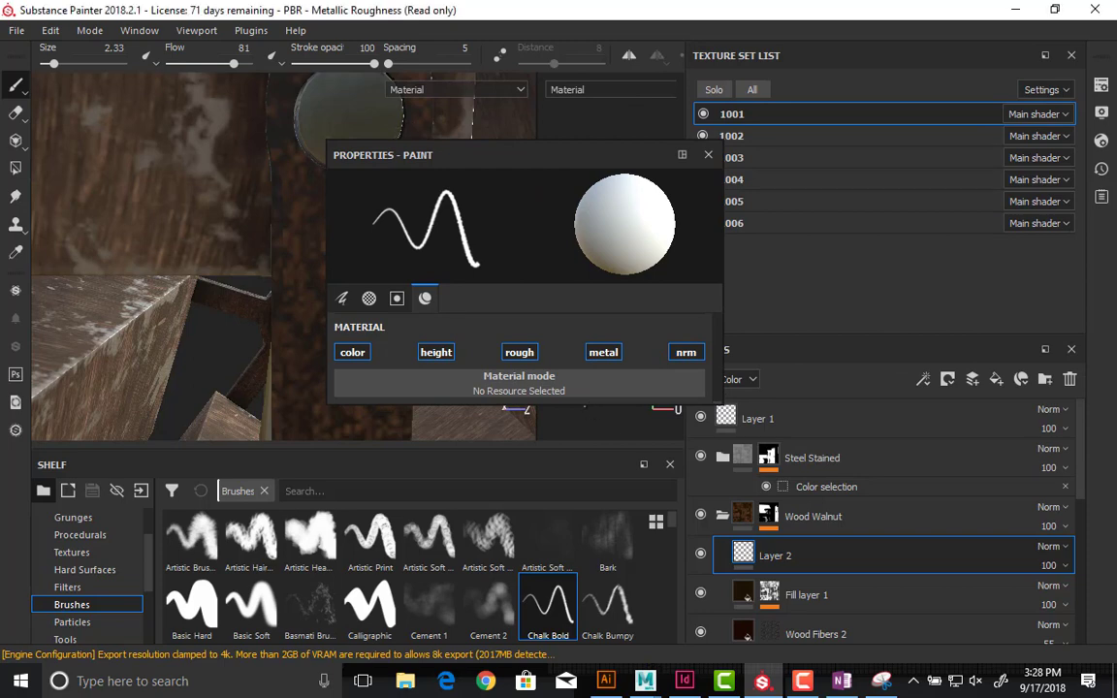
# - Enlarge the floating paint properties, dock them beside the viewport, and widen the viewport by narrowing the texture set and layer area
pyautogui.moveTo(586, 405); pyautogui.dragTo(585, 619)
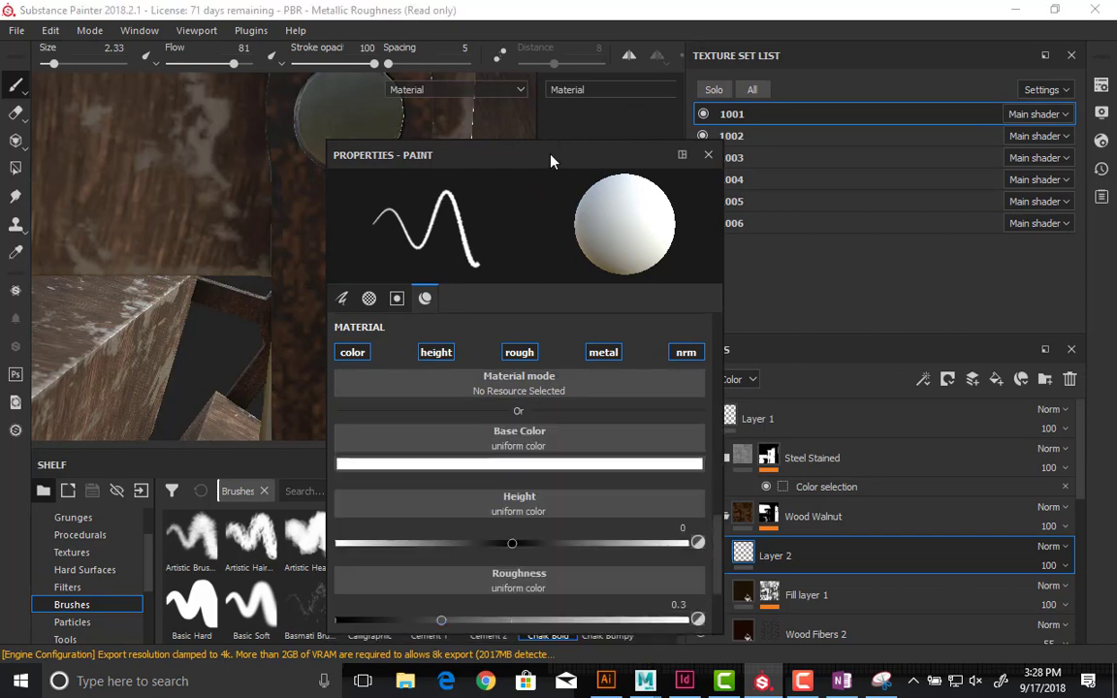
pyautogui.moveTo(551, 158)
pyautogui.mouseDown()
pyautogui.moveTo(829, 165)
pyautogui.moveTo(917, 122)
pyautogui.moveTo(913, 200)
pyautogui.moveTo(1074, 201)
pyautogui.moveTo(841, 237)
pyautogui.moveTo(618, 182)
pyautogui.moveTo(90, 180)
pyautogui.mouseUp()
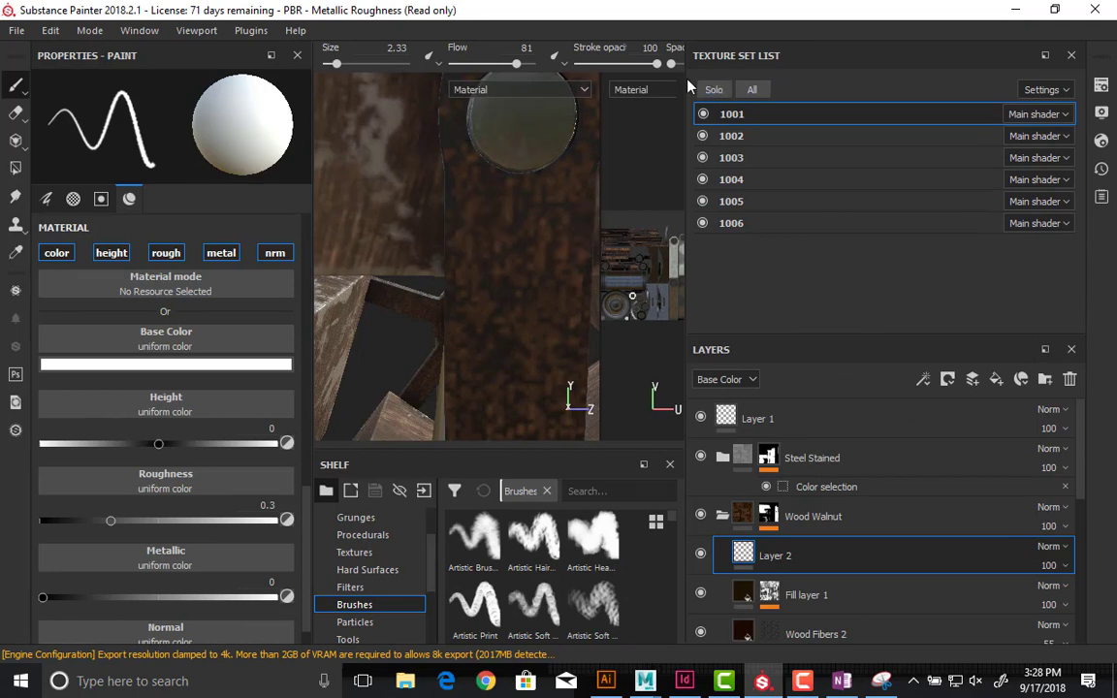
pyautogui.moveTo(687, 86); pyautogui.dragTo(844, 85)
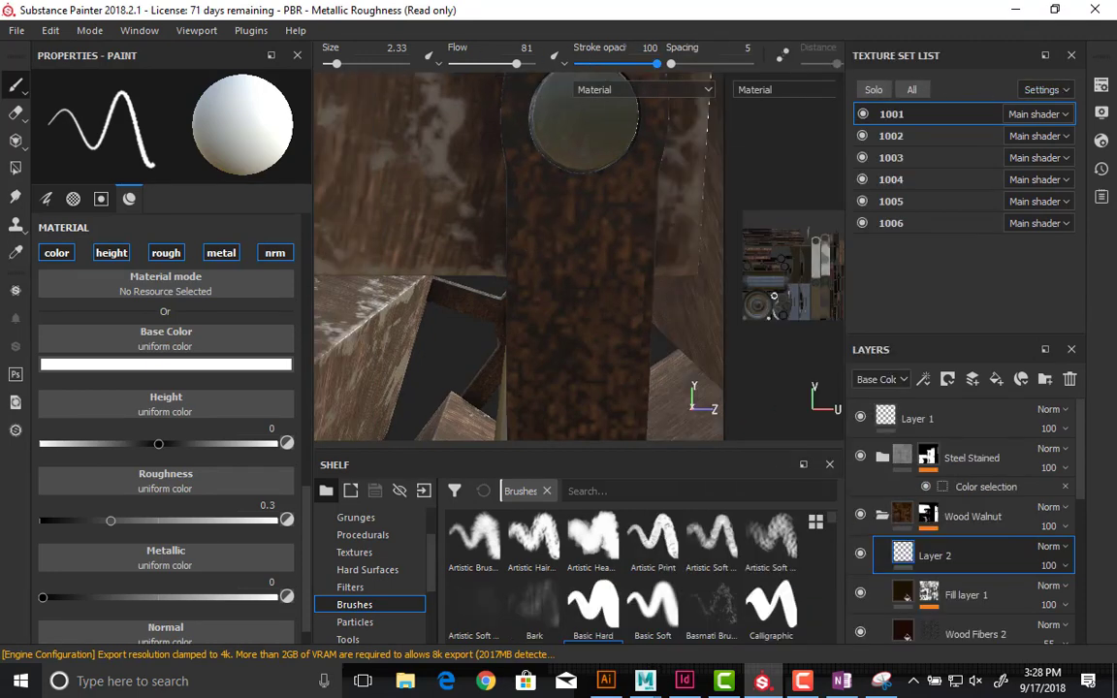
# - Set the brush's base color to bright red, try a winding stroke on the bar below the bolt, and undo it
pyautogui.click(187, 364)
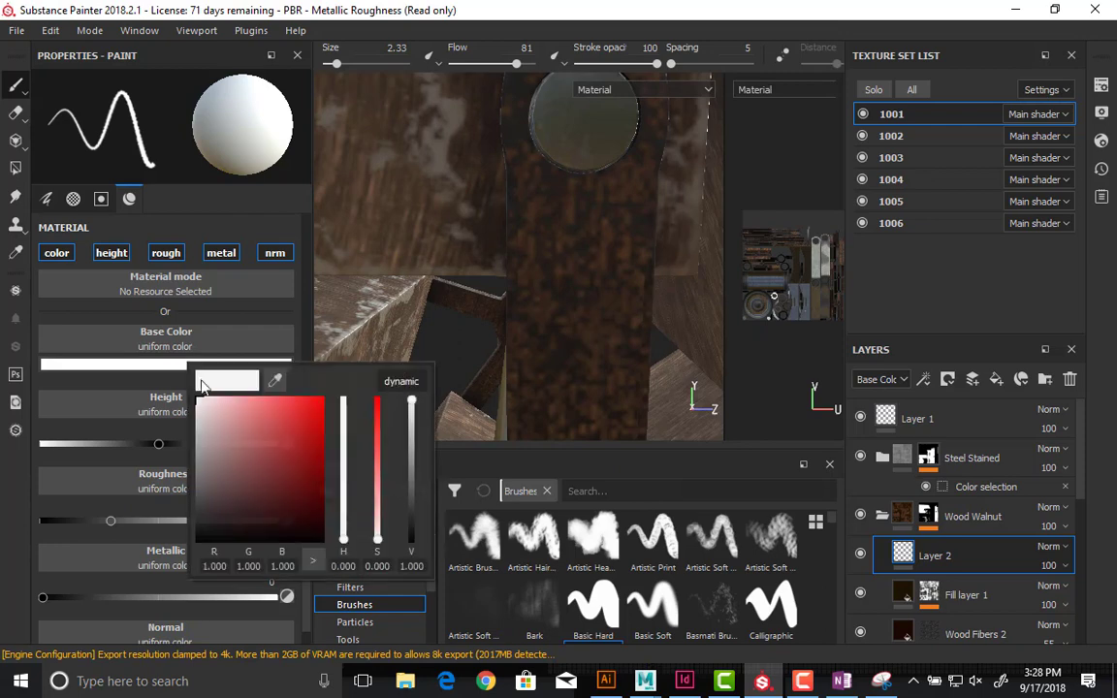
pyautogui.moveTo(262, 412); pyautogui.dragTo(320, 397)
pyautogui.click(442, 212)
pyautogui.scroll(-1, 539, 271)
pyautogui.keyDown('alt'); pyautogui.moveTo(533, 279); pyautogui.dragTo(499, 281, button='middle'); pyautogui.keyUp('alt')
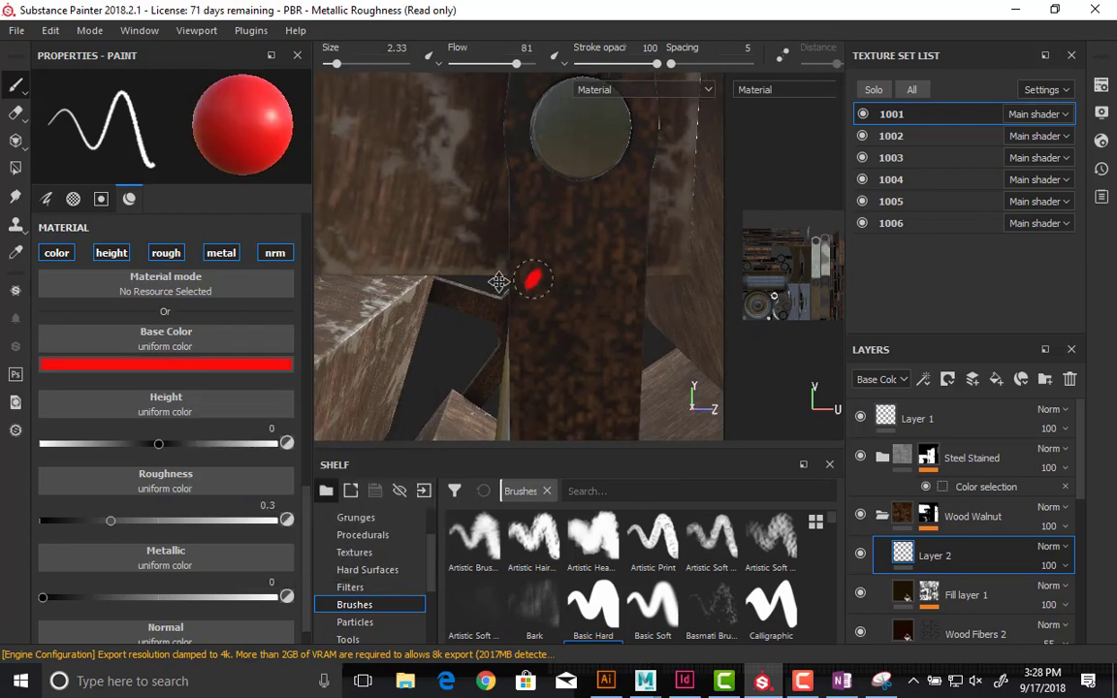
pyautogui.moveTo(570, 239)
pyautogui.mouseDown()
pyautogui.moveTo(514, 254)
pyautogui.moveTo(522, 334)
pyautogui.moveTo(550, 399)
pyautogui.mouseUp()
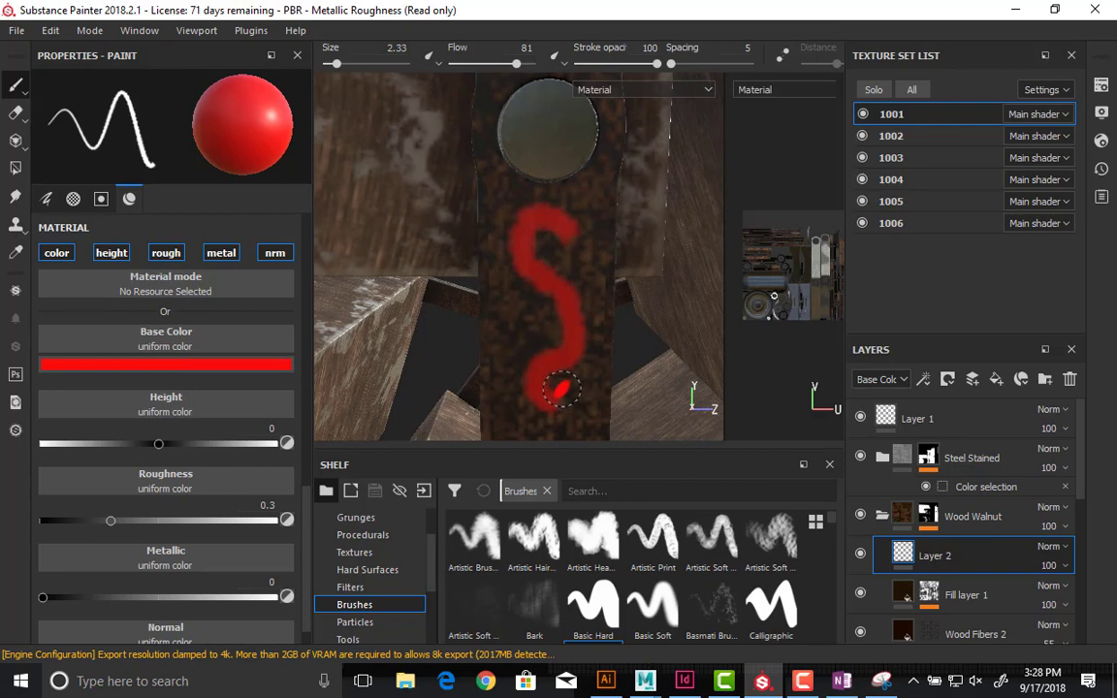
pyautogui.hotkey('ctrl', 'z')
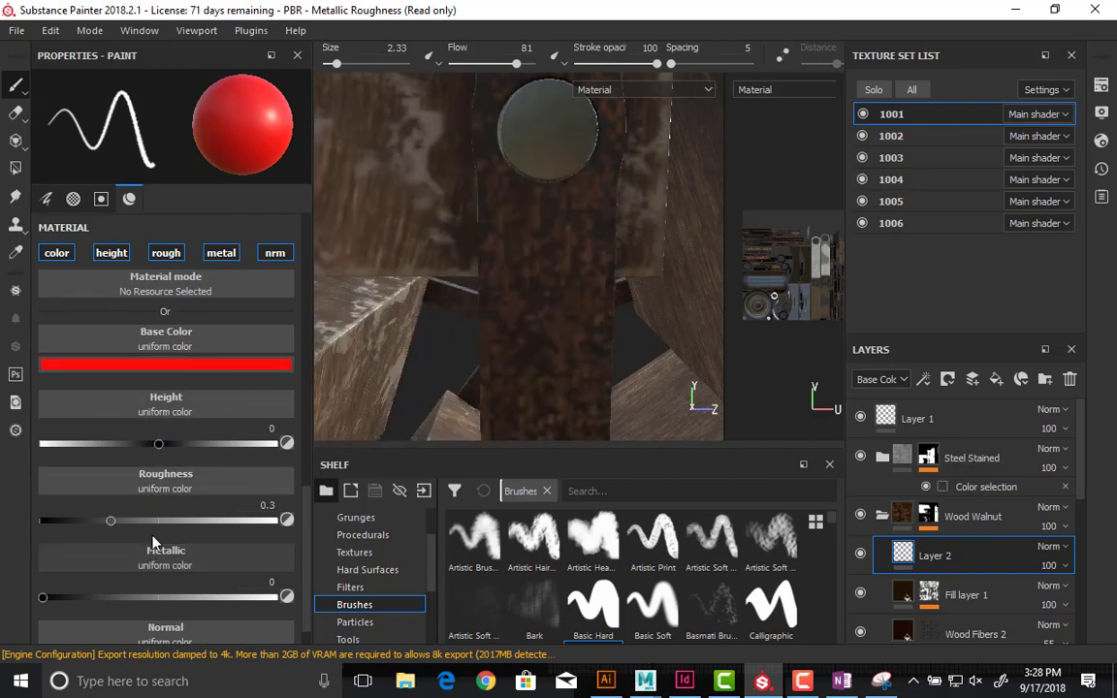
# - Try strokes with the brush height at 1 and at a negative value below the bolt, undoing each one
pyautogui.moveTo(163, 447); pyautogui.dragTo(274, 443)
pyautogui.moveTo(586, 239)
pyautogui.mouseDown()
pyautogui.moveTo(553, 223)
pyautogui.moveTo(513, 267)
pyautogui.moveTo(543, 320)
pyautogui.moveTo(511, 374)
pyautogui.moveTo(613, 356)
pyautogui.moveTo(558, 349)
pyautogui.moveTo(527, 388)
pyautogui.moveTo(577, 229)
pyautogui.moveTo(534, 256)
pyautogui.moveTo(526, 279)
pyautogui.moveTo(550, 319)
pyautogui.moveTo(597, 328)
pyautogui.mouseUp()
pyautogui.hotkey('ctrl', 'z')
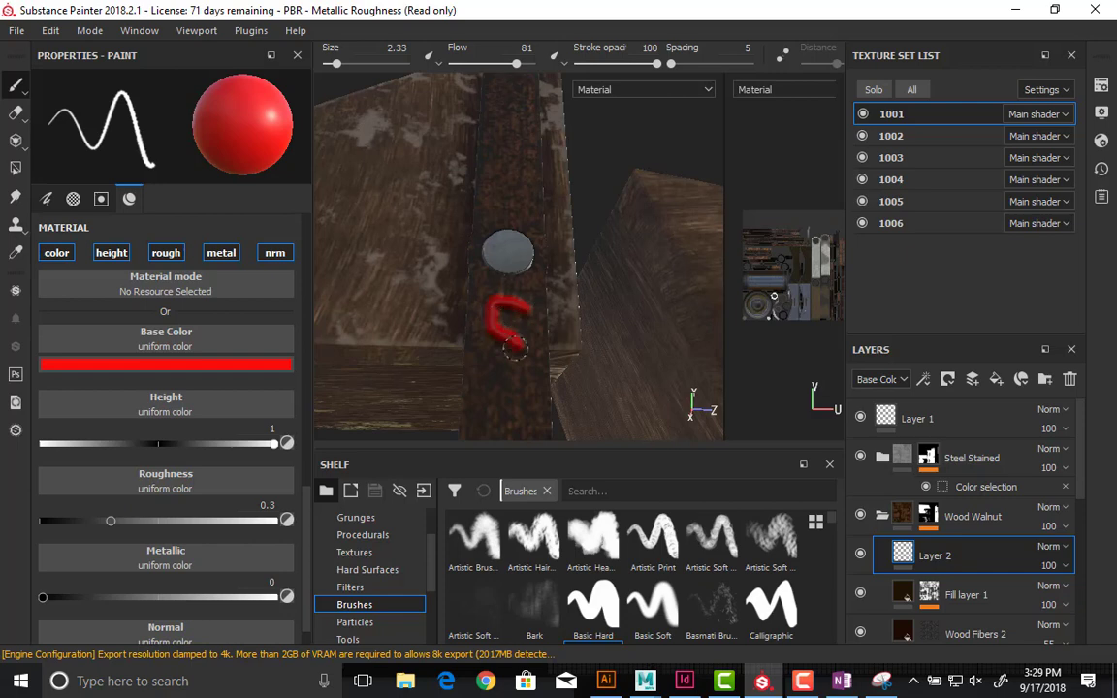
pyautogui.moveTo(515, 348); pyautogui.dragTo(502, 375)
pyautogui.hotkey('ctrl', 'z')
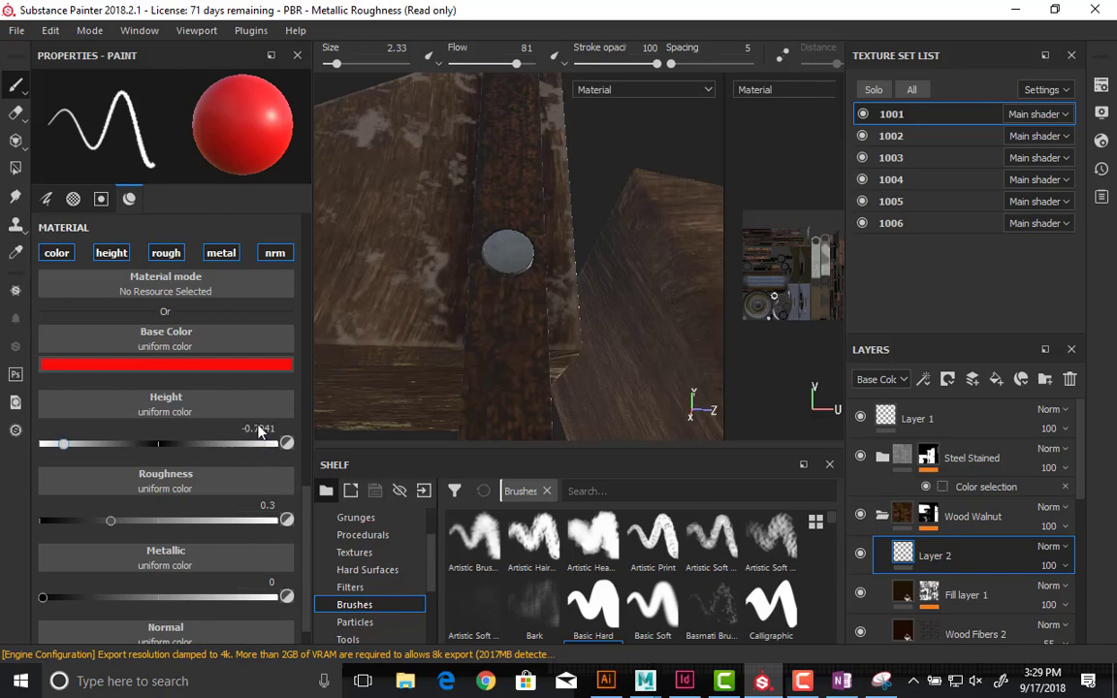
pyautogui.moveTo(492, 347); pyautogui.dragTo(432, 390)
pyautogui.hotkey('ctrl', 'z')
# - Try a red stroke on the bar with height 0 and roughness 1, and undo it
pyautogui.moveTo(113, 520); pyautogui.dragTo(328, 520)
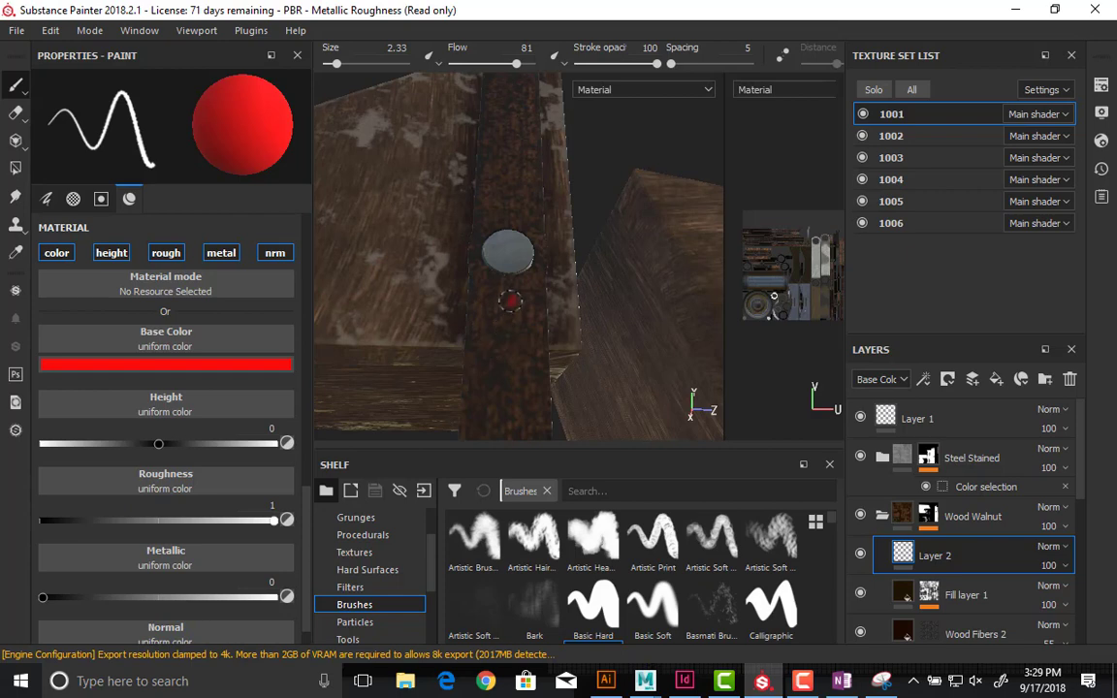
pyautogui.moveTo(510, 301)
pyautogui.mouseDown()
pyautogui.moveTo(516, 331)
pyautogui.moveTo(500, 351)
pyautogui.moveTo(516, 410)
pyautogui.mouseUp()
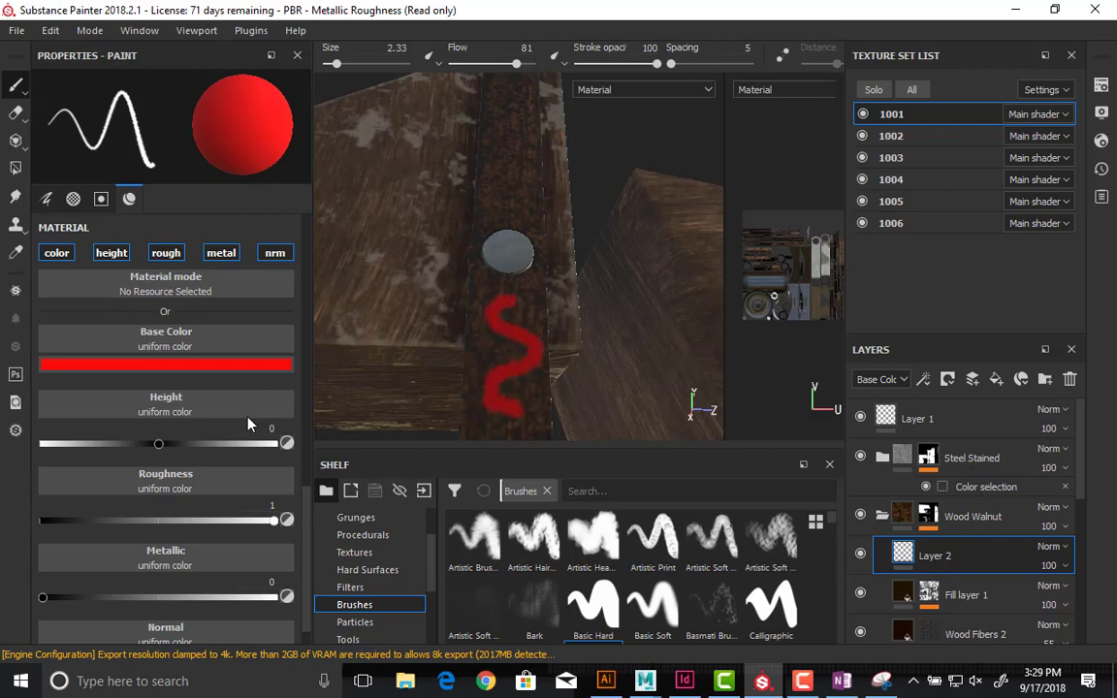
pyautogui.hotkey('ctrl', 'z')
# - Set the brush roughness to 0, try glossy red strokes on the bar up close, and undo them
pyautogui.moveTo(280, 520); pyautogui.dragTo(41, 520)
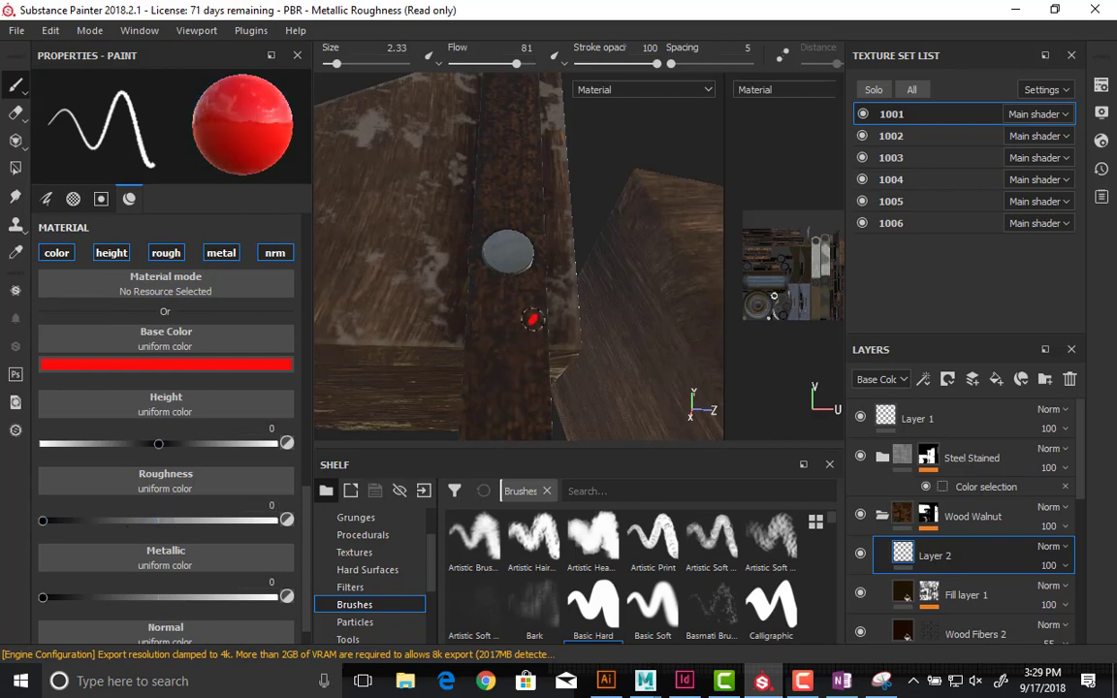
pyautogui.moveTo(533, 319)
pyautogui.mouseDown()
pyautogui.moveTo(484, 324)
pyautogui.moveTo(521, 386)
pyautogui.moveTo(493, 366)
pyautogui.moveTo(543, 404)
pyautogui.moveTo(481, 379)
pyautogui.mouseUp()
pyautogui.moveTo(481, 379)
pyautogui.keyDown('alt'); pyautogui.mouseDown(button='right')
pyautogui.moveTo(698, 398)
pyautogui.moveTo(588, 392)
pyautogui.moveTo(540, 326)
pyautogui.mouseUp(button='right'); pyautogui.keyUp('alt')
pyautogui.keyDown('alt'); pyautogui.moveTo(540, 326); pyautogui.dragTo(493, 309, button='middle'); pyautogui.keyUp('alt')
pyautogui.keyDown('alt'); pyautogui.moveTo(490, 304); pyautogui.dragTo(480, 330); pyautogui.keyUp('alt')
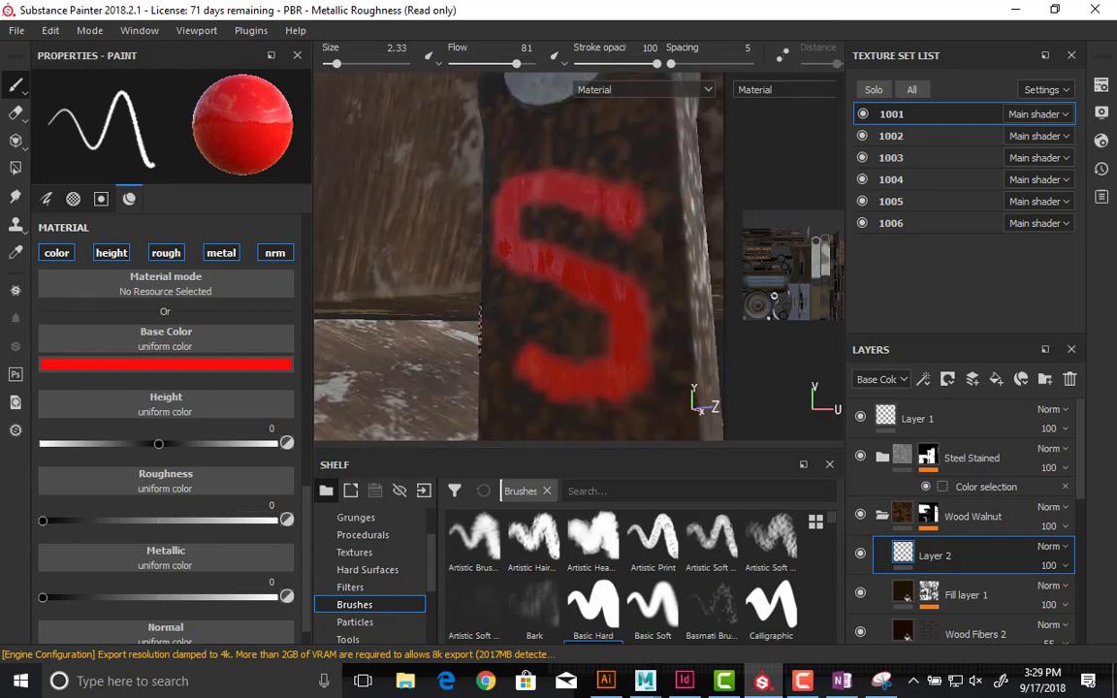
pyautogui.hotkey('ctrl', 'z')
pyautogui.moveTo(590, 191)
pyautogui.mouseDown()
pyautogui.moveTo(576, 191)
pyautogui.moveTo(575, 220)
pyautogui.moveTo(591, 256)
pyautogui.mouseUp()
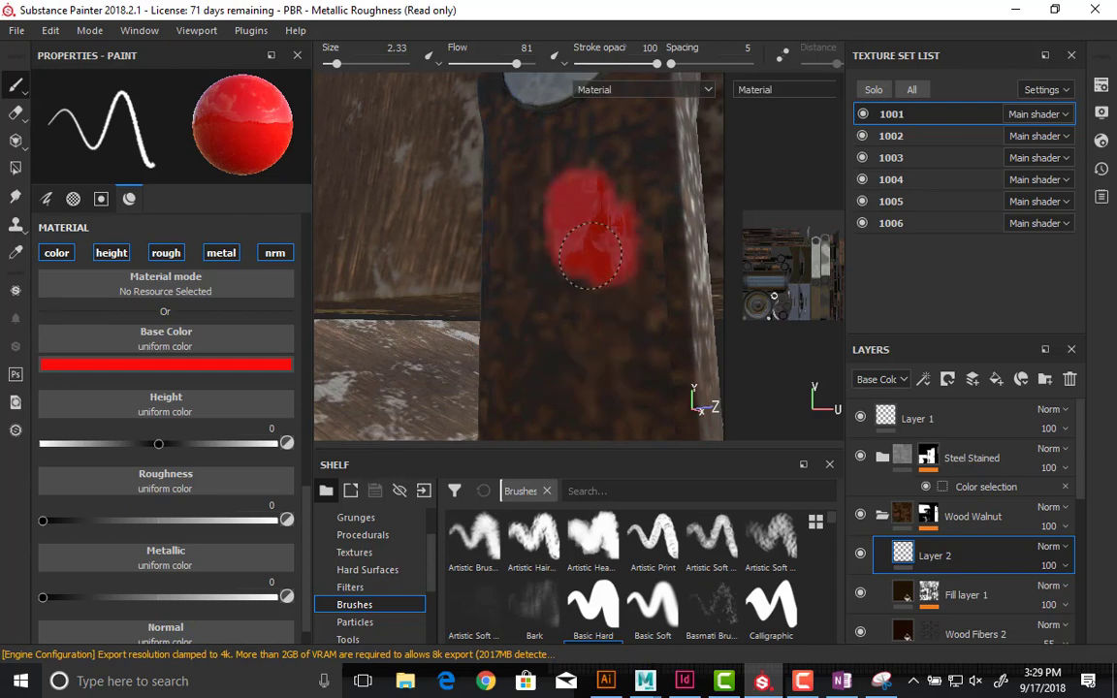
pyautogui.hotkey('ctrl', 'z')
# - Try a red metal patch on the bar with metallic 1 and roughness 0, and undo it
pyautogui.moveTo(174, 521); pyautogui.dragTo(162, 521)
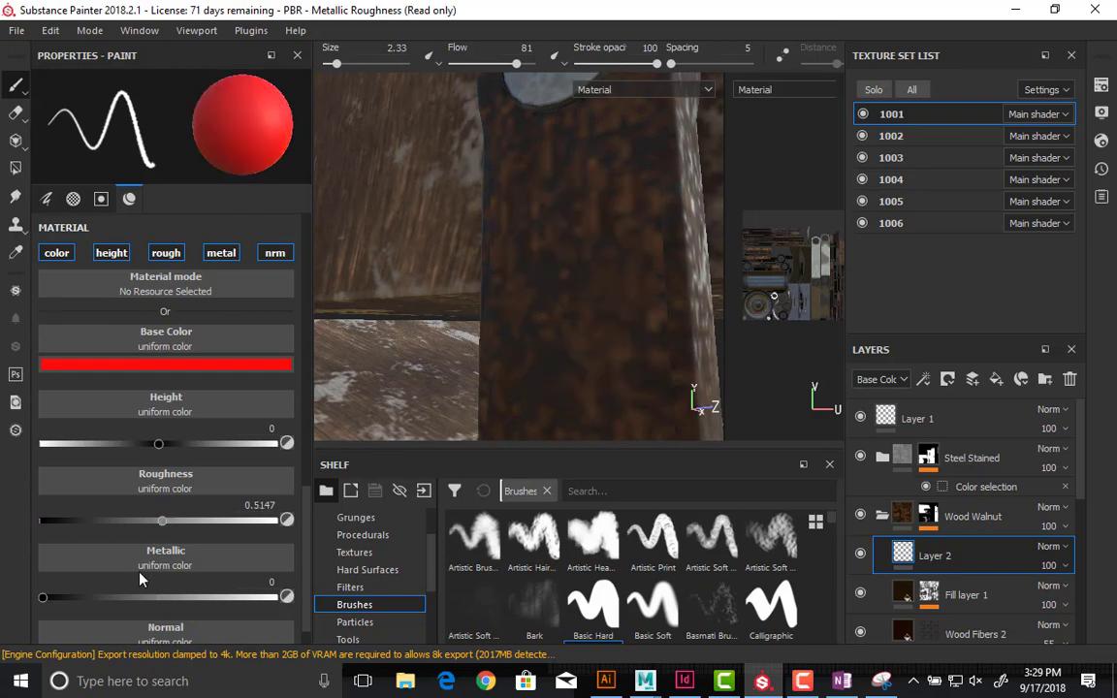
pyautogui.moveTo(166, 598); pyautogui.dragTo(274, 595)
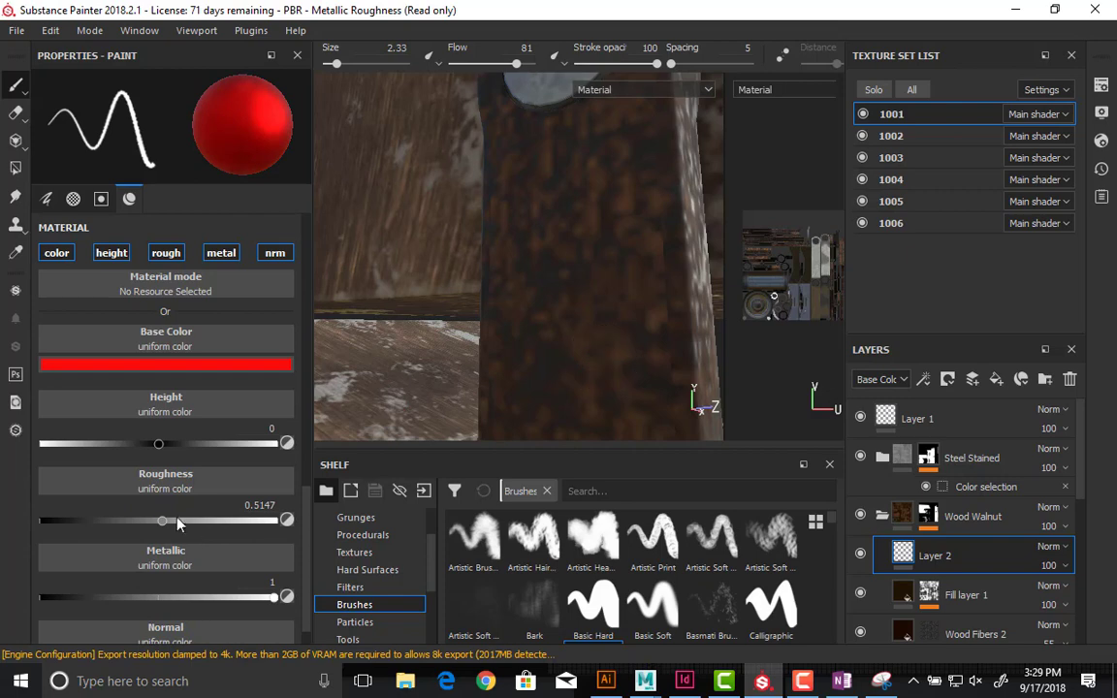
pyautogui.moveTo(178, 523); pyautogui.dragTo(42, 521)
pyautogui.moveTo(606, 170)
pyautogui.mouseDown()
pyautogui.moveTo(603, 204)
pyautogui.moveTo(502, 194)
pyautogui.moveTo(608, 184)
pyautogui.moveTo(538, 274)
pyautogui.moveTo(605, 323)
pyautogui.moveTo(558, 373)
pyautogui.moveTo(648, 322)
pyautogui.mouseUp()
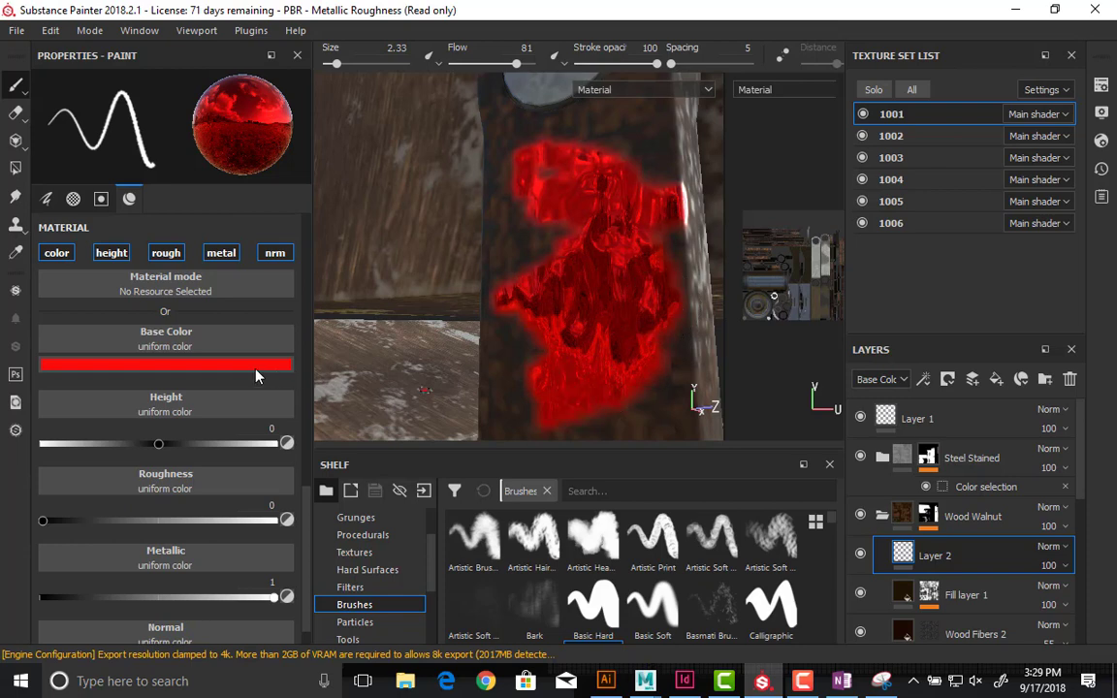
pyautogui.hotkey('ctrl', 'z')
# - Change the base color to white, paint a mirror-like chrome patch on the bar, inspect its reflections from another angle, and undo it
pyautogui.click(224, 365)
pyautogui.click(234, 402)
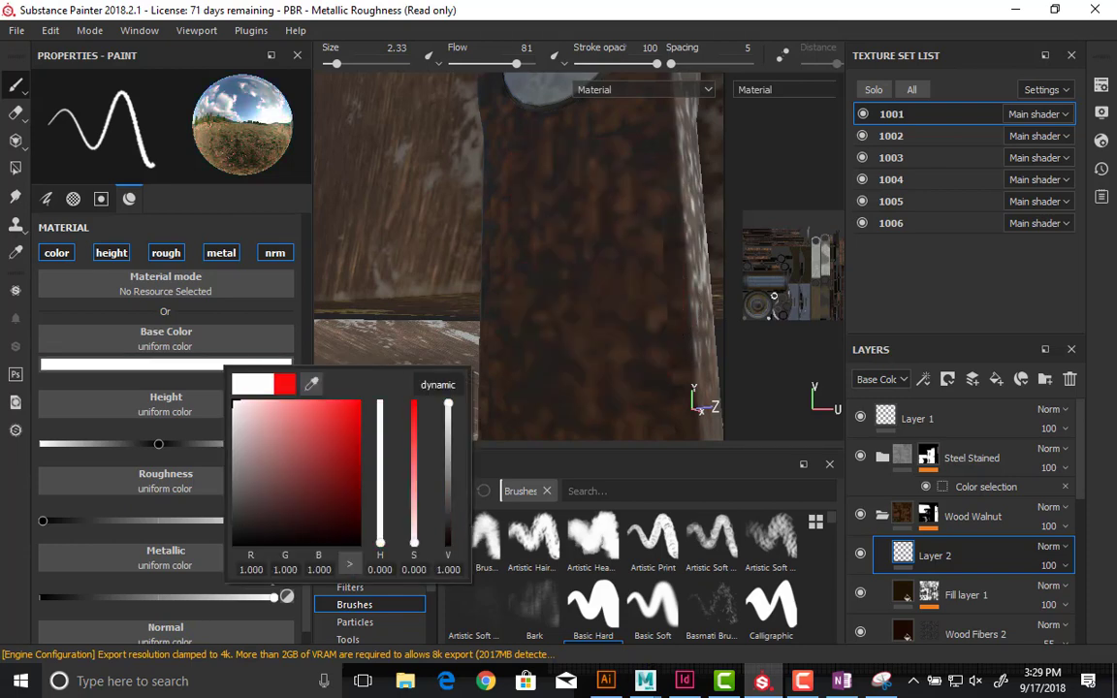
pyautogui.moveTo(582, 155)
pyautogui.mouseDown()
pyautogui.moveTo(582, 179)
pyautogui.moveTo(543, 233)
pyautogui.moveTo(563, 301)
pyautogui.moveTo(560, 398)
pyautogui.moveTo(601, 272)
pyautogui.moveTo(514, 330)
pyautogui.moveTo(490, 242)
pyautogui.moveTo(538, 192)
pyautogui.moveTo(505, 291)
pyautogui.moveTo(519, 334)
pyautogui.moveTo(549, 366)
pyautogui.mouseUp()
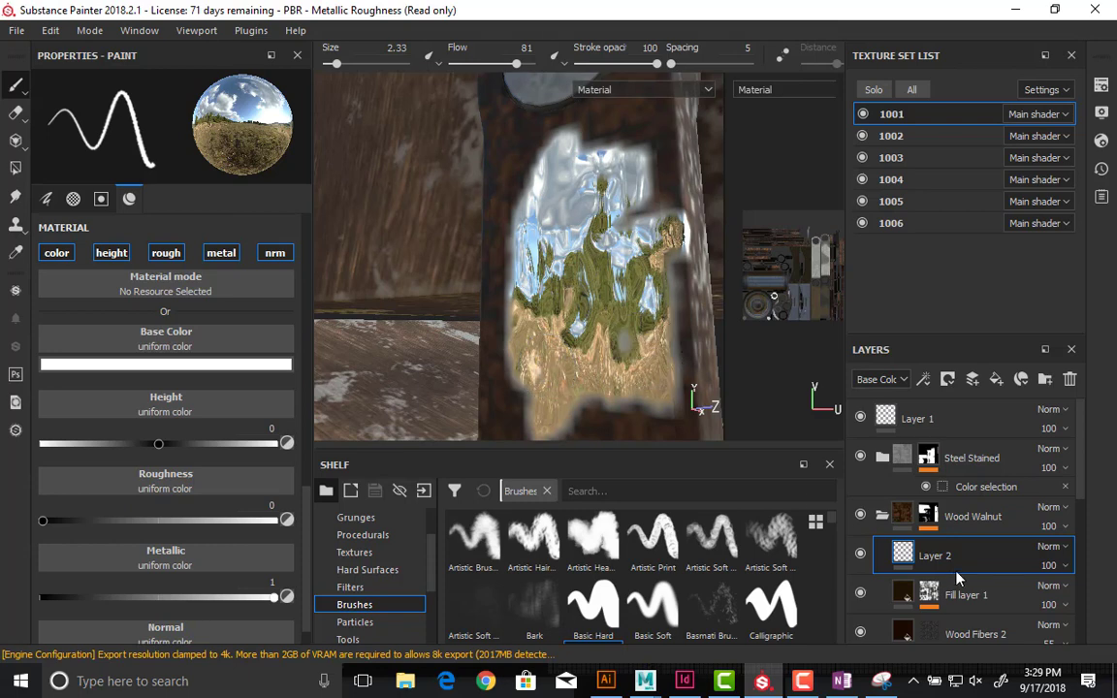
pyautogui.scroll(-3, 912, 621)
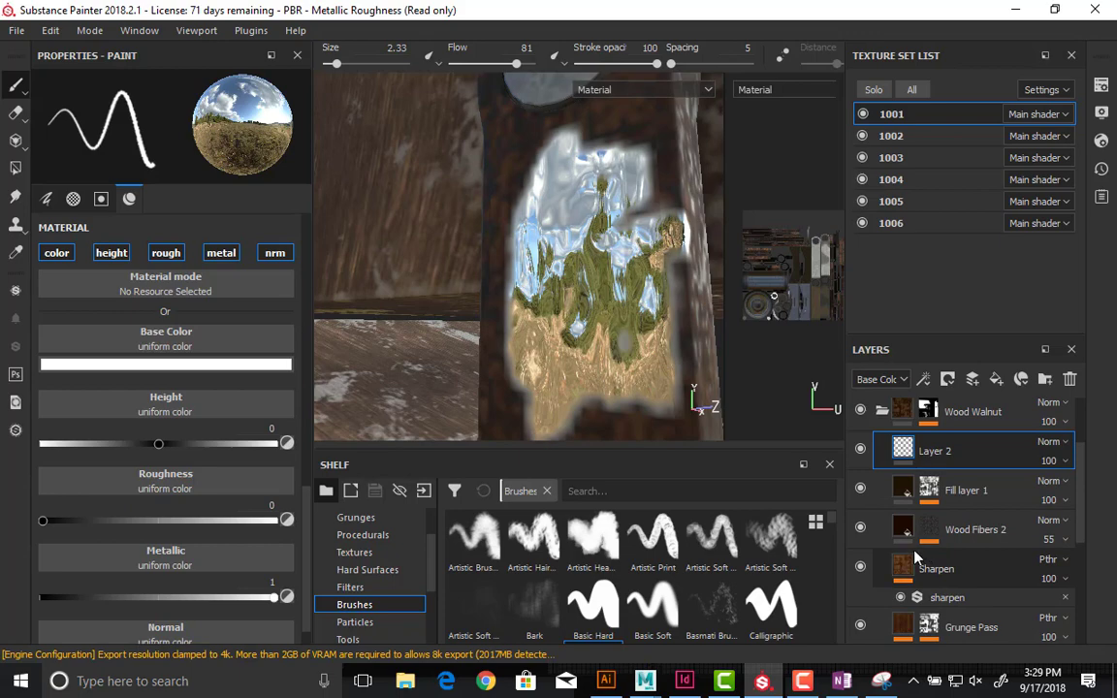
pyautogui.moveTo(552, 242)
pyautogui.keyDown('alt'); pyautogui.mouseDown()
pyautogui.moveTo(689, 305)
pyautogui.moveTo(707, 270)
pyautogui.moveTo(650, 230)
pyautogui.moveTo(628, 282)
pyautogui.moveTo(664, 300)
pyautogui.moveTo(669, 290)
pyautogui.moveTo(655, 311)
pyautogui.moveTo(698, 317)
pyautogui.mouseUp(); pyautogui.keyUp('alt')
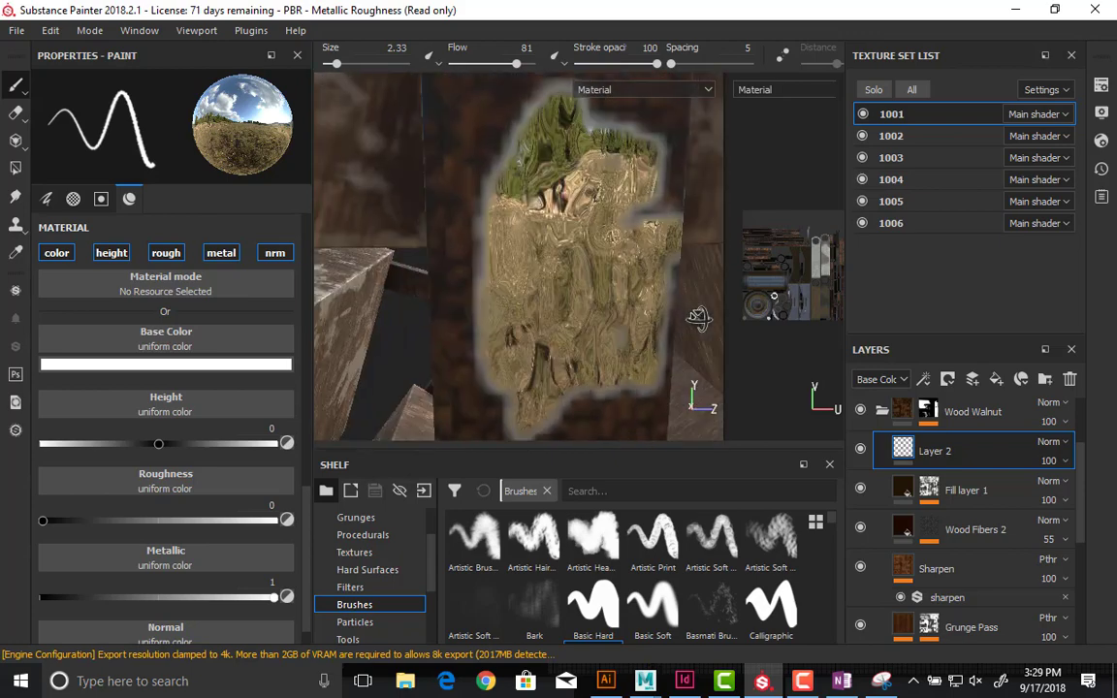
pyautogui.hotkey('ctrl', 'z')
# - Set the brush's metallic to 0.0551 and roughness to 0.6728, try a white stroke on the bar, and undo it
pyautogui.click(52, 597)
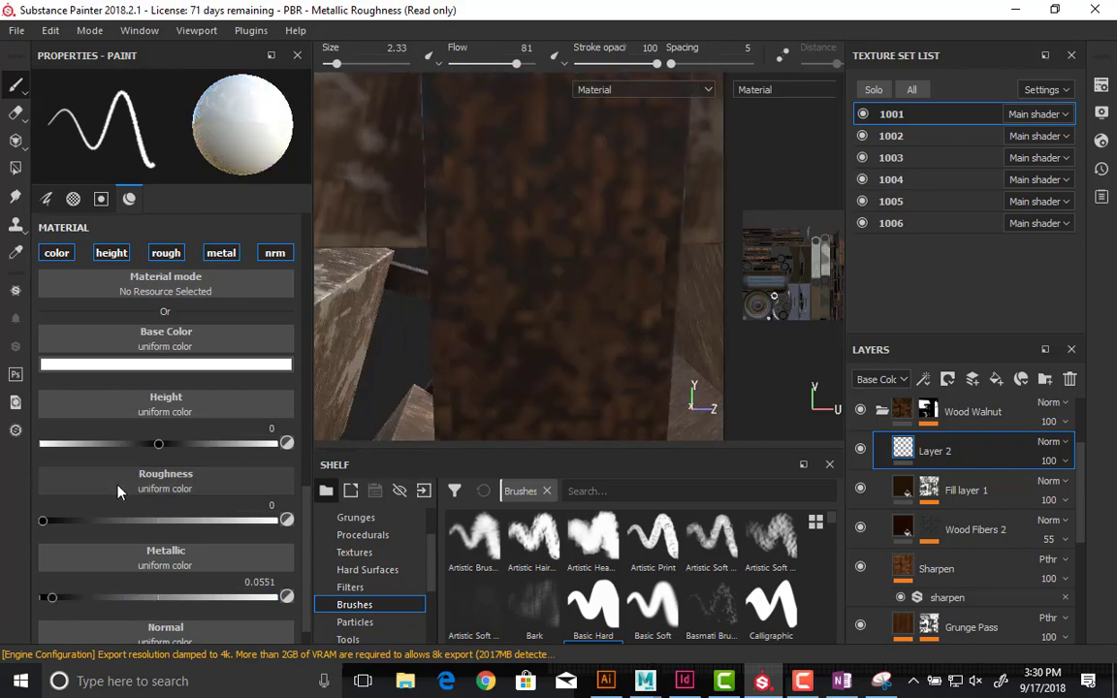
pyautogui.moveTo(195, 521); pyautogui.dragTo(200, 521)
pyautogui.moveTo(528, 194); pyautogui.dragTo(571, 399)
pyautogui.hotkey('ctrl', 'z')
# - Browse the available stencil alphas and assign Arrow Circle as the brush's stencil
pyautogui.scroll(-1, 231, 493)
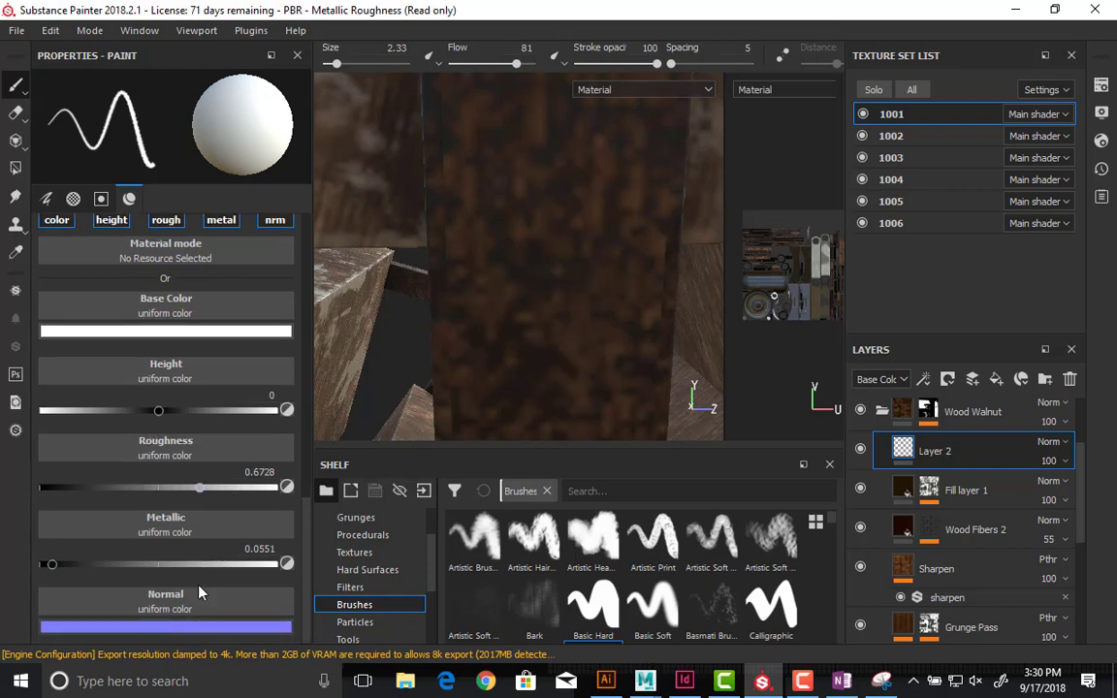
pyautogui.scroll(8, 189, 613)
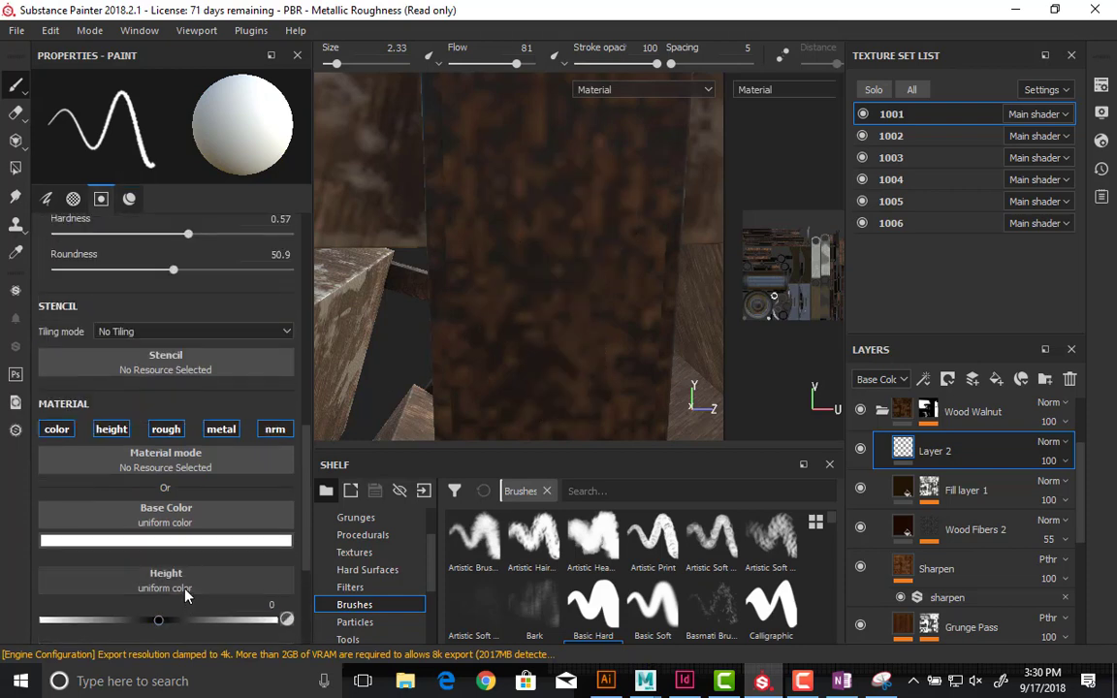
pyautogui.click(181, 472)
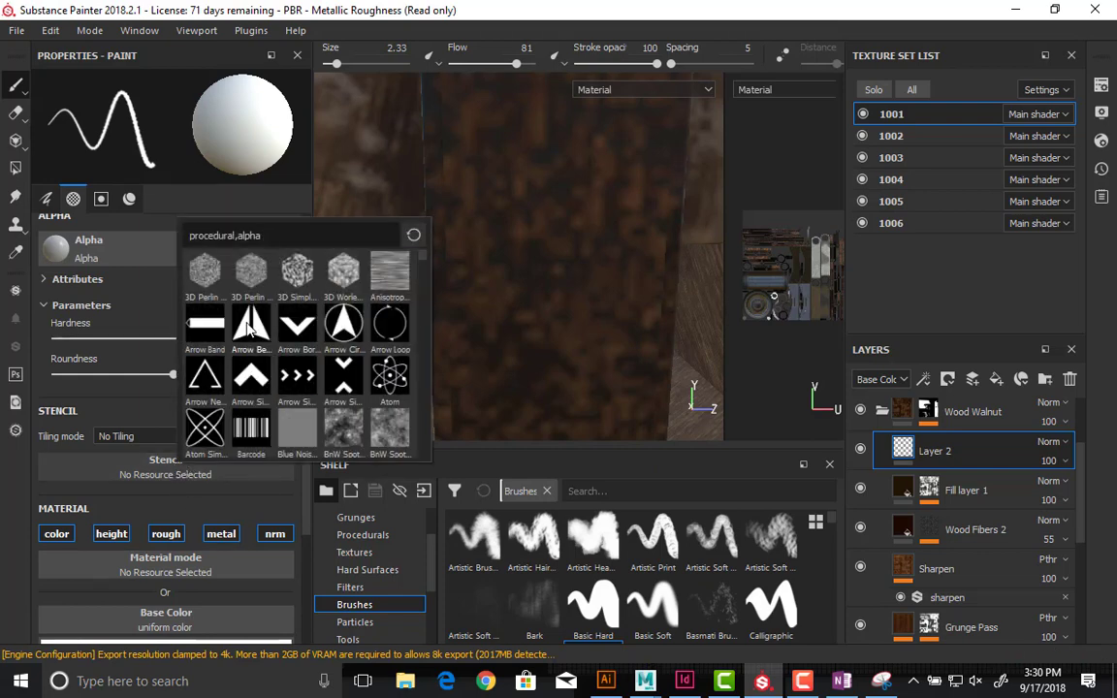
pyautogui.scroll(-3, 297, 356)
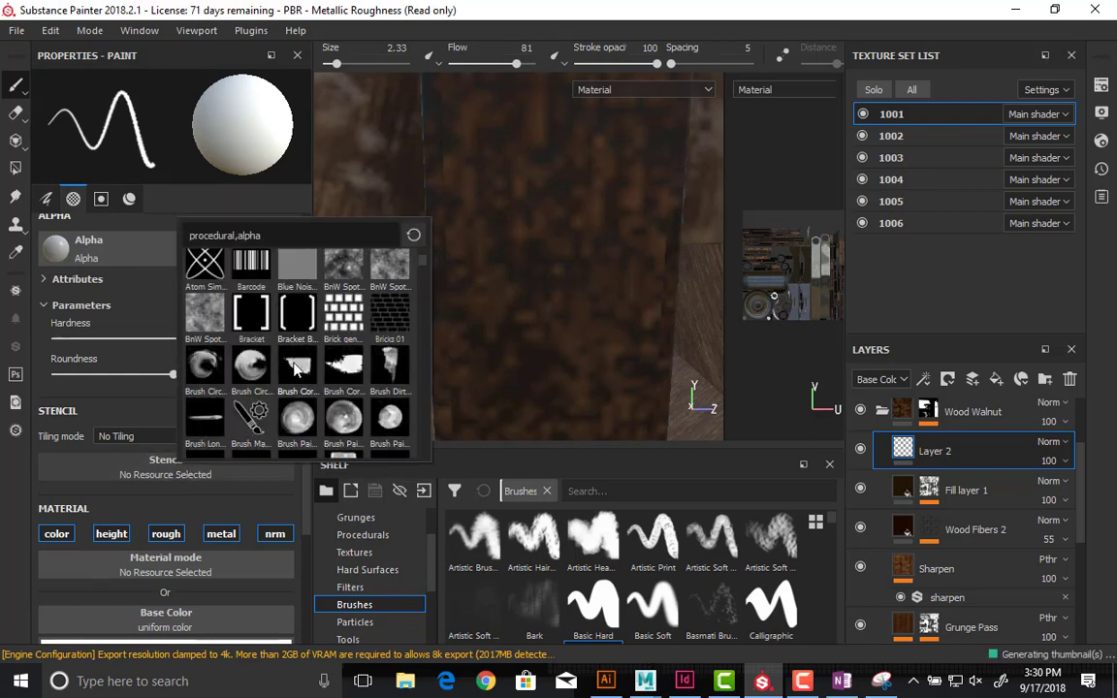
pyautogui.moveTo(297, 366)
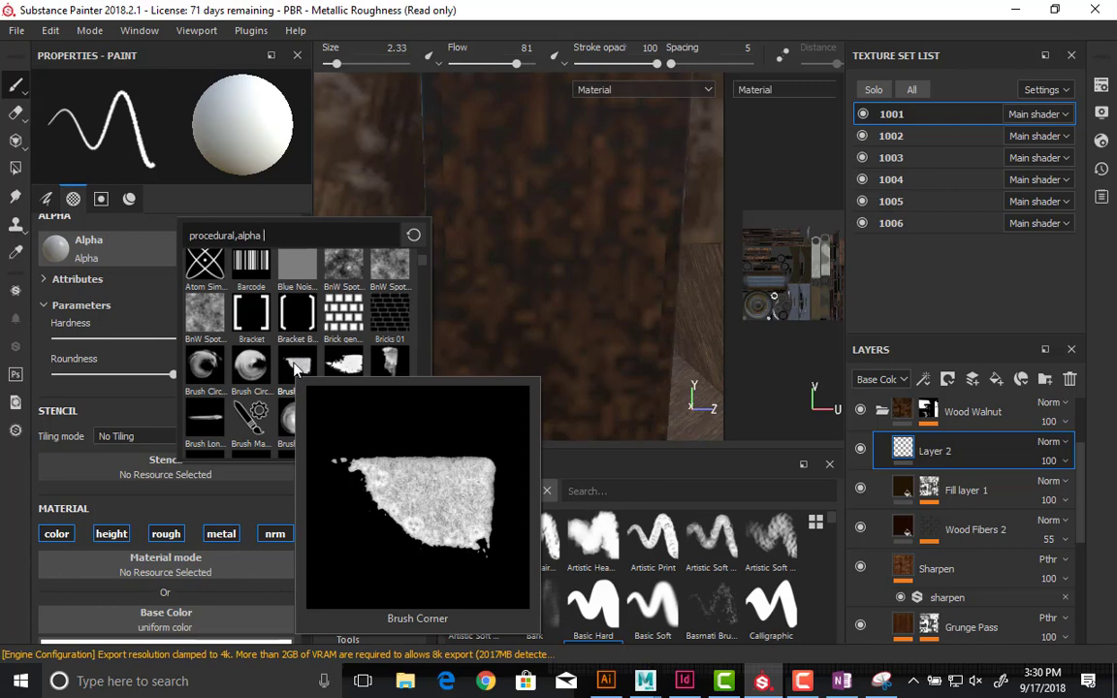
pyautogui.scroll(3, 297, 366)
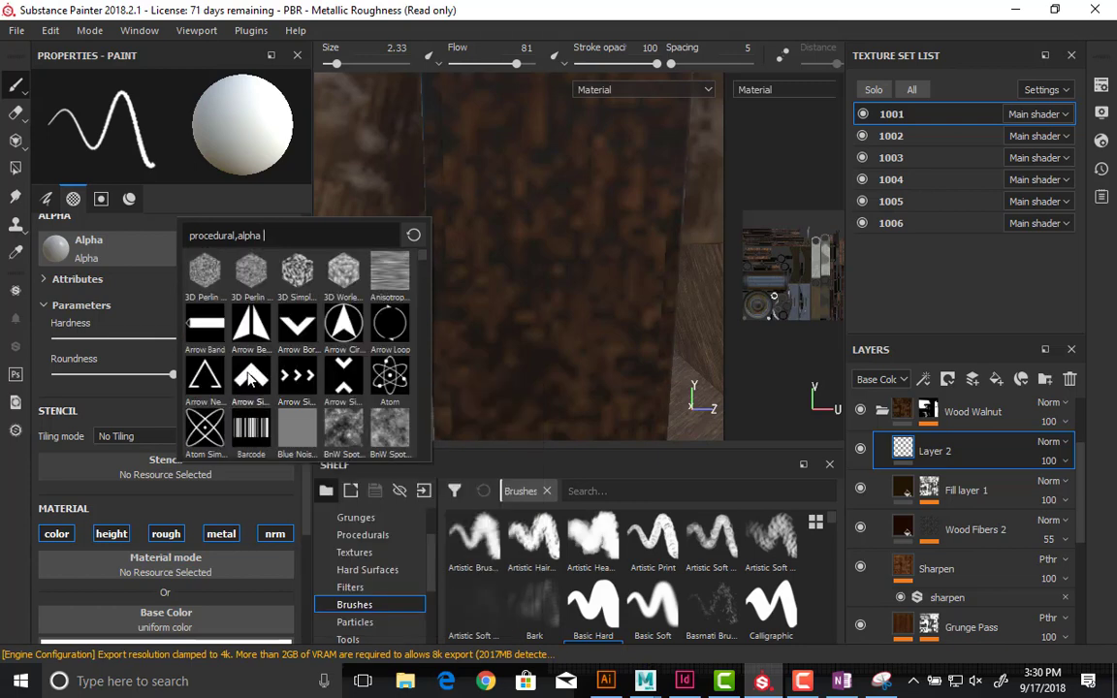
pyautogui.click(356, 326)
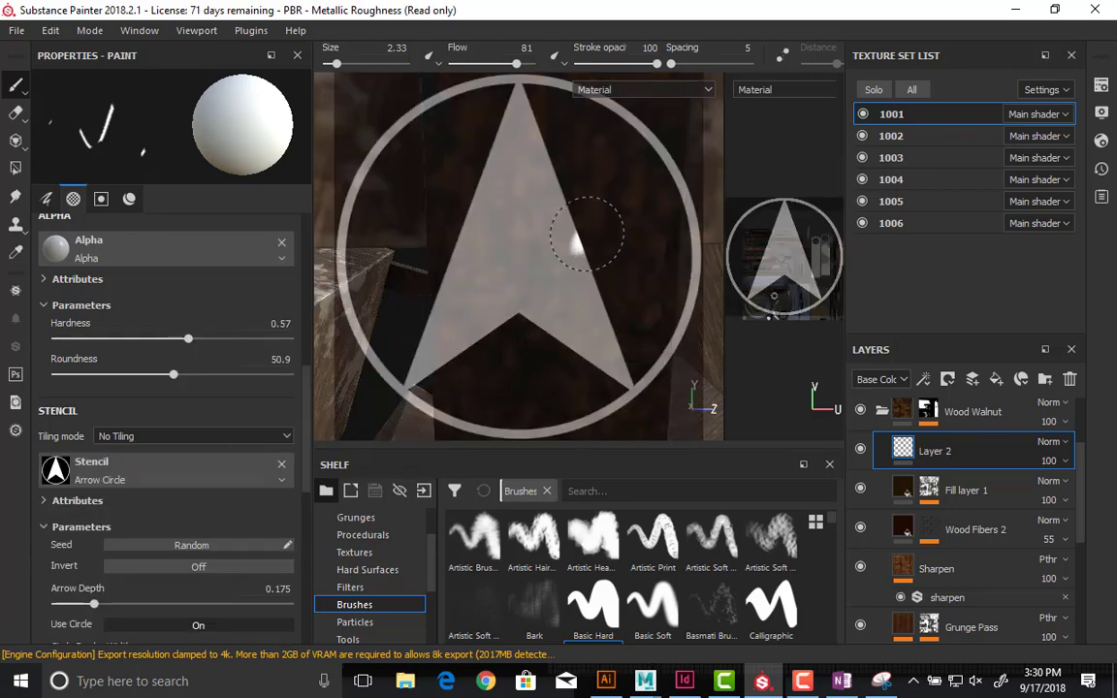
# - Shrink the Arrow Circle stencil, position it over the middle of the bar, and paint white through it on Layer 2
pyautogui.press('s')
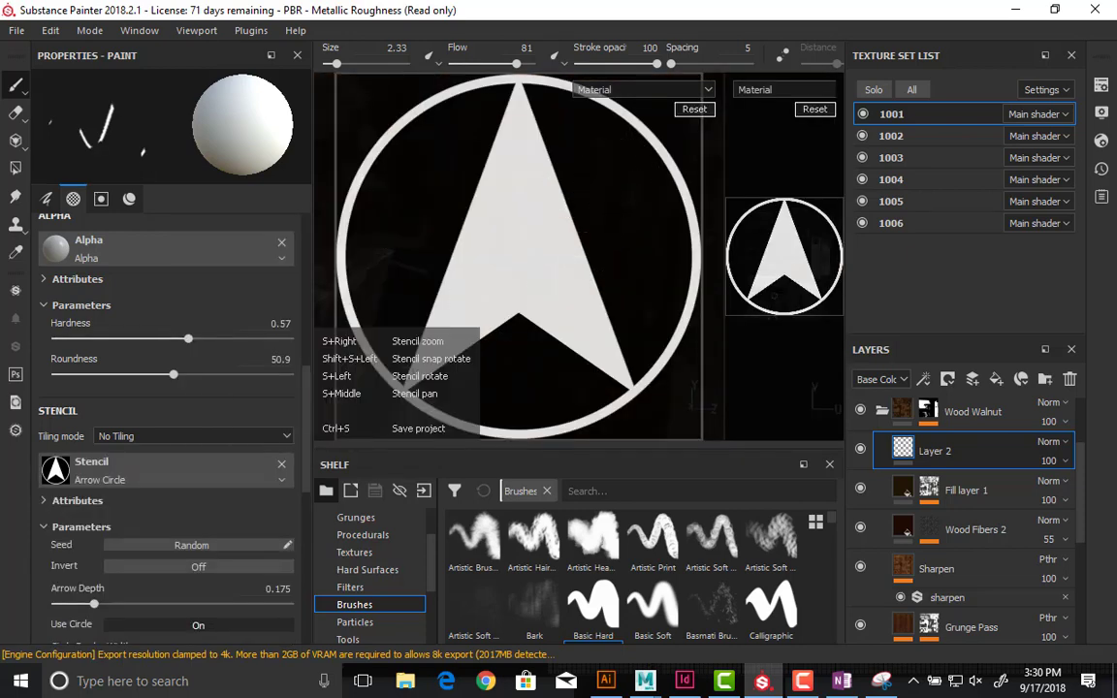
pyautogui.moveTo(523, 165); pyautogui.dragTo(571, 179, button='right')
pyautogui.moveTo(519, 256); pyautogui.dragTo(555, 261, button='middle')
pyautogui.moveTo(589, 236); pyautogui.dragTo(586, 236, button='right')
pyautogui.moveTo(588, 236)
pyautogui.mouseDown()
pyautogui.moveTo(531, 199)
pyautogui.moveTo(444, 219)
pyautogui.moveTo(418, 260)
pyautogui.moveTo(581, 279)
pyautogui.moveTo(451, 291)
pyautogui.moveTo(646, 324)
pyautogui.mouseUp()
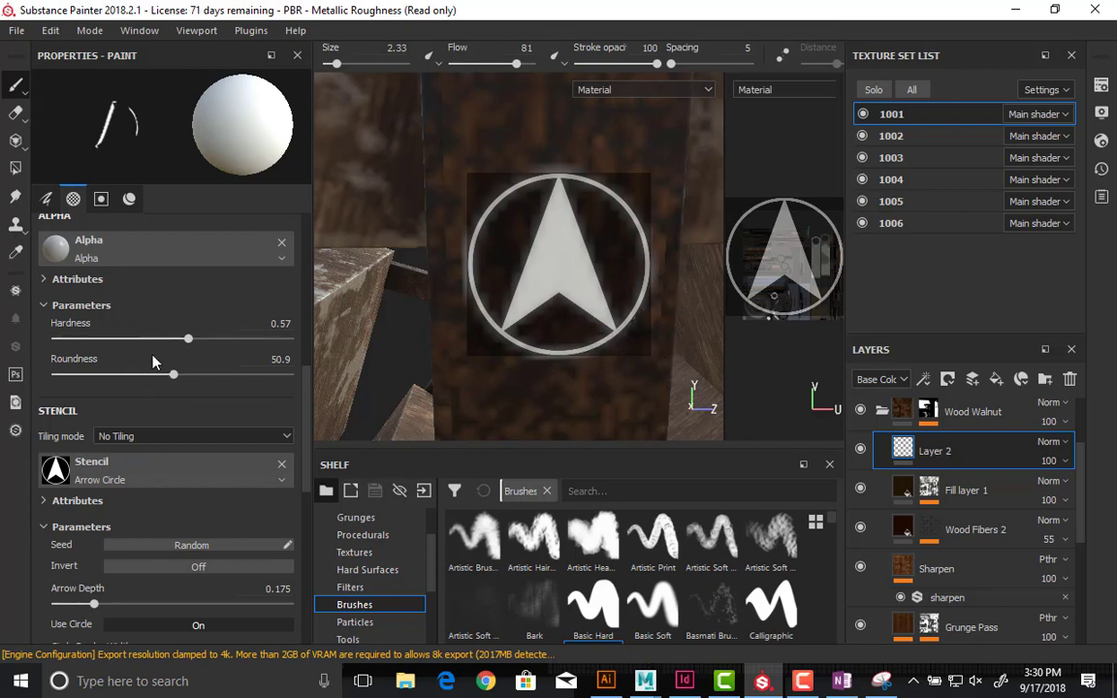
# - Review the brush and alpha settings, and set the brush's height to 0.3676
pyautogui.scroll(4, 190, 504)
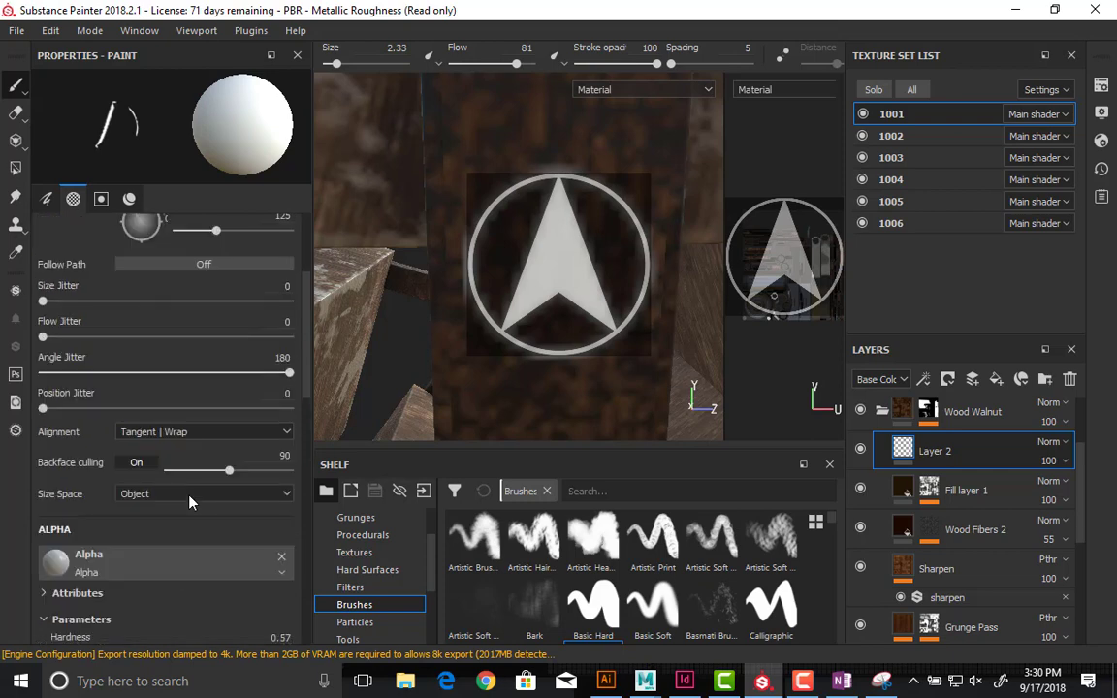
pyautogui.scroll(4, 190, 502)
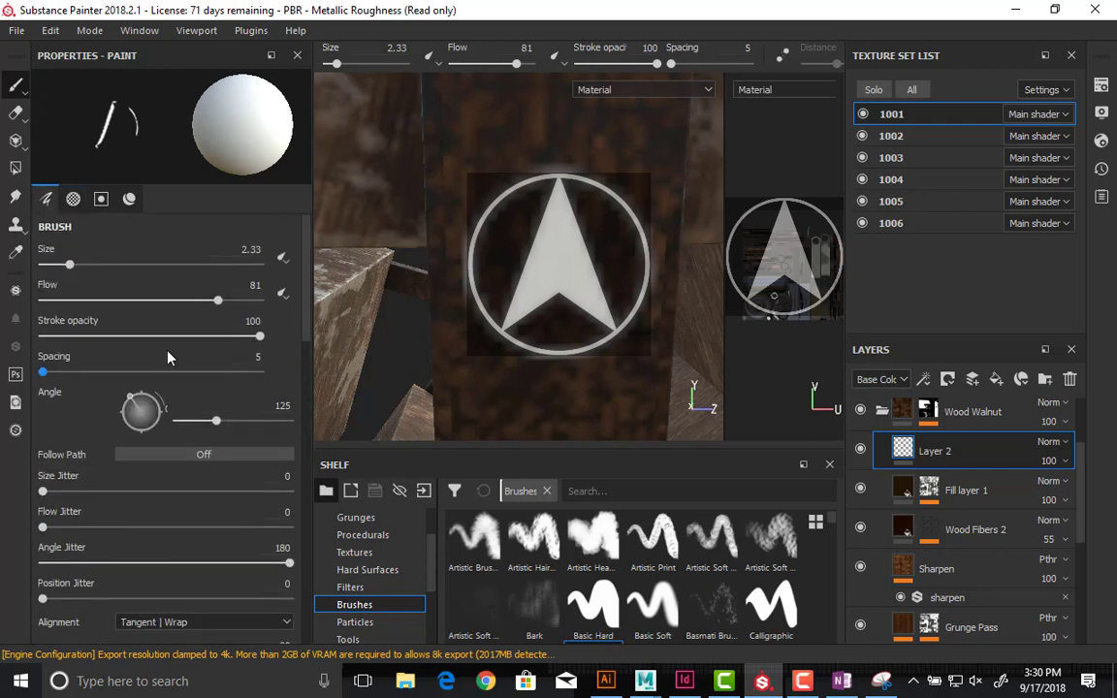
pyautogui.scroll(-12, 168, 358)
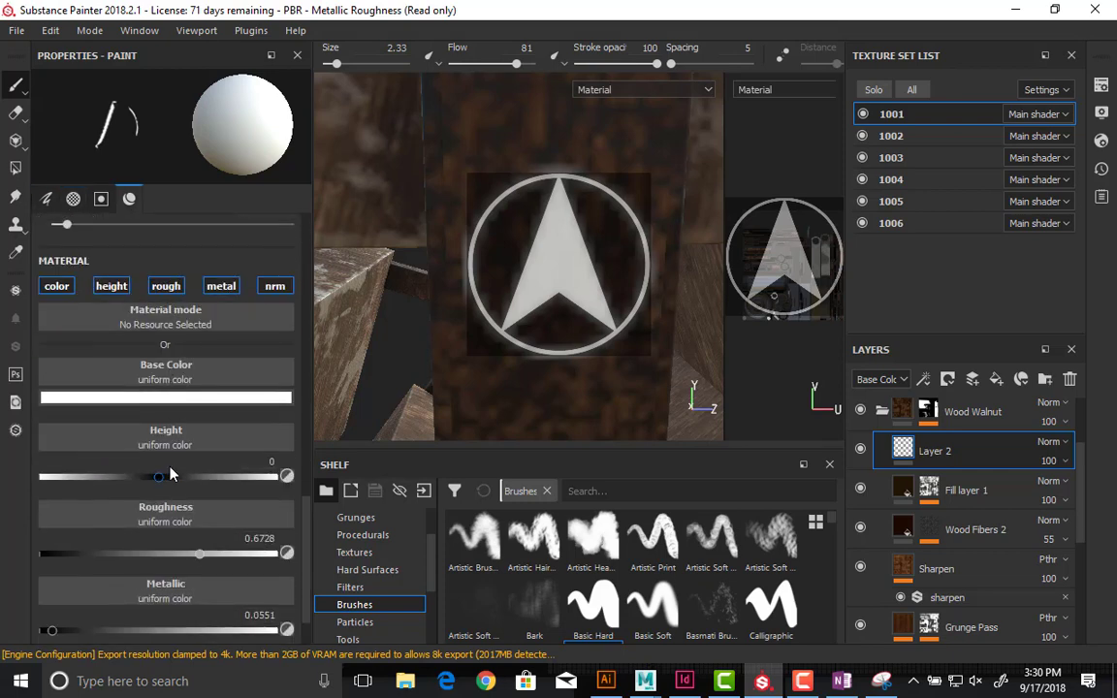
pyautogui.click(200, 479)
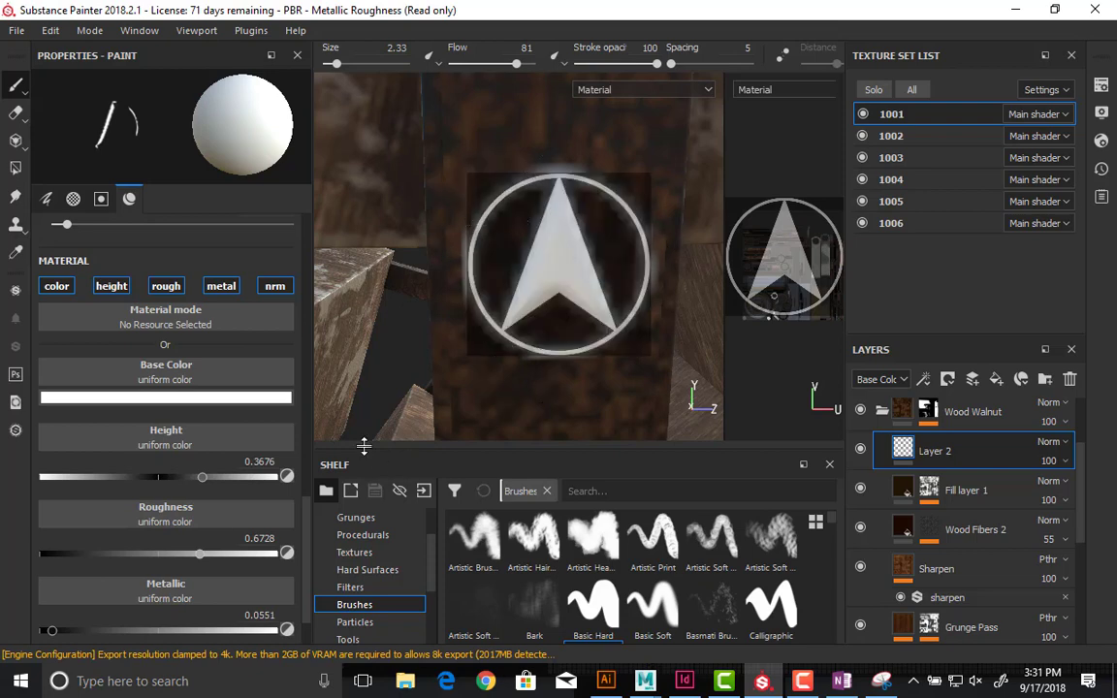
# - Open the texture set settings for texture set 1001 and set its size to 4096
pyautogui.scroll(10, 209, 444)
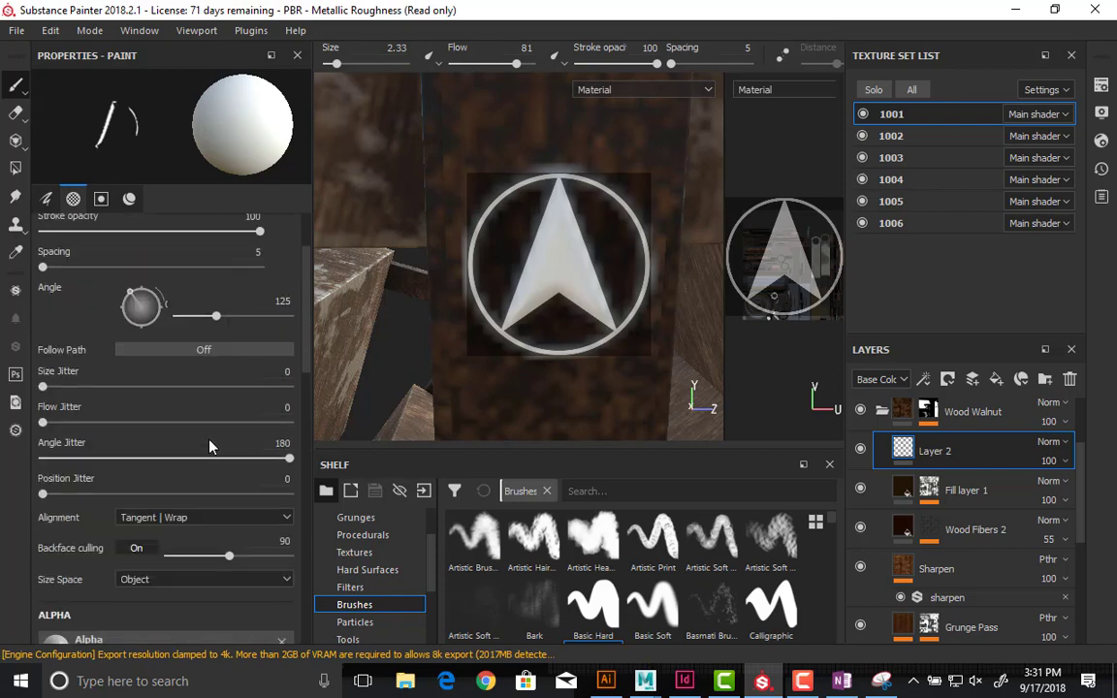
pyautogui.scroll(3, 210, 444)
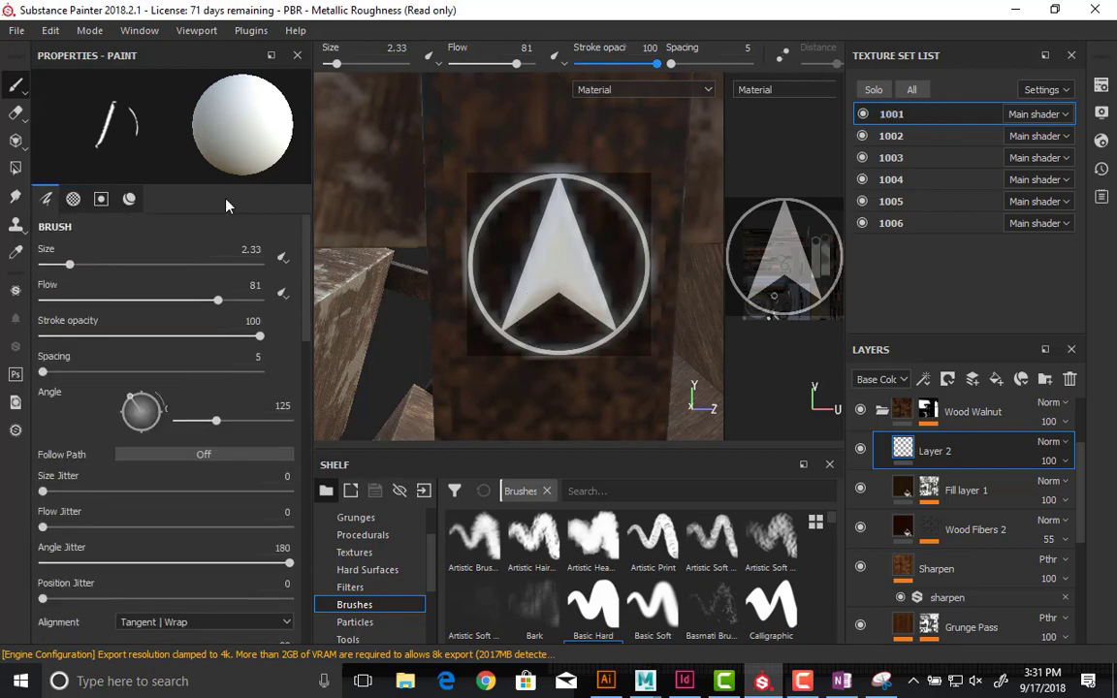
pyautogui.click(75, 199)
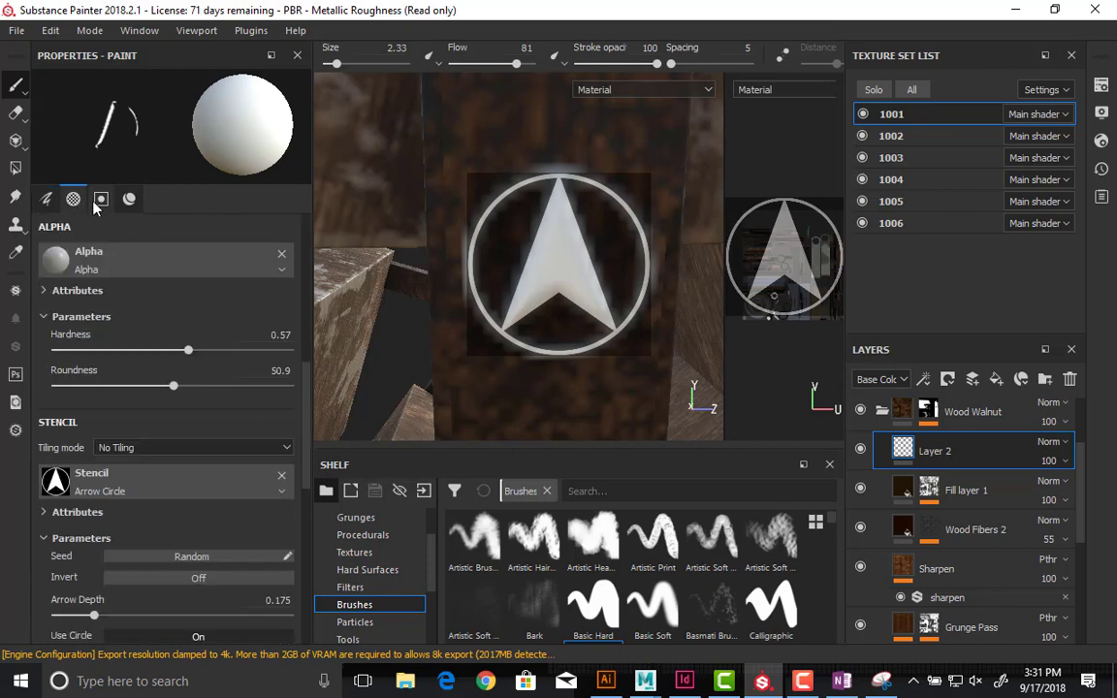
pyautogui.click(129, 199)
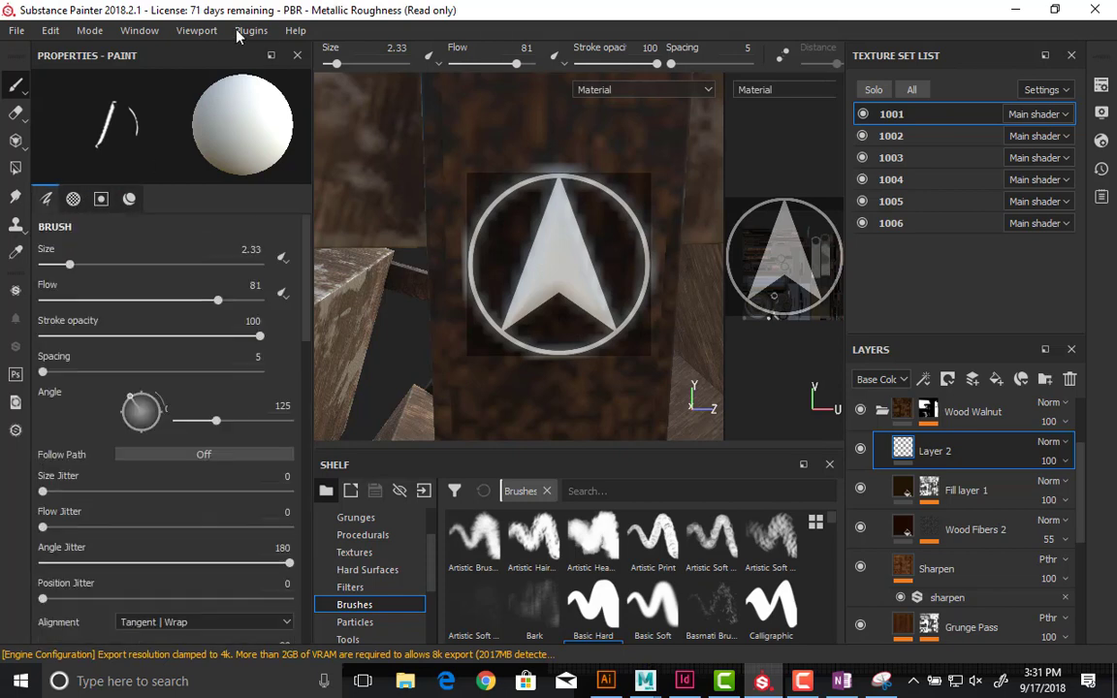
pyautogui.click(189, 31)
pyautogui.moveTo(143, 32)
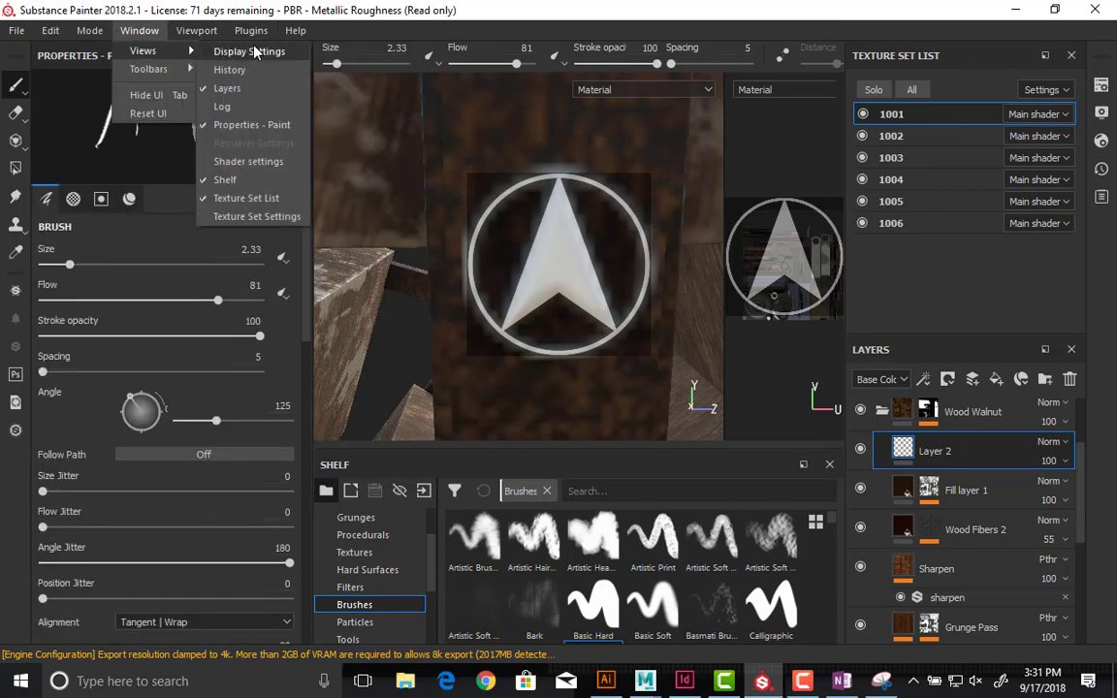
pyautogui.click(252, 217)
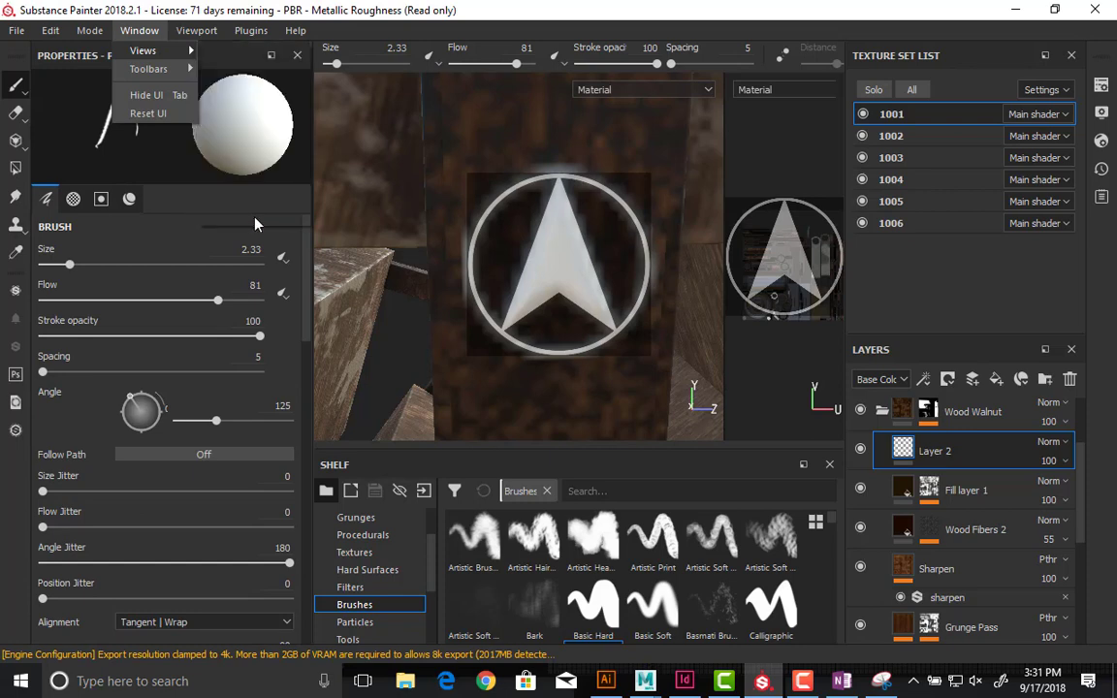
pyautogui.scroll(4, 291, 296)
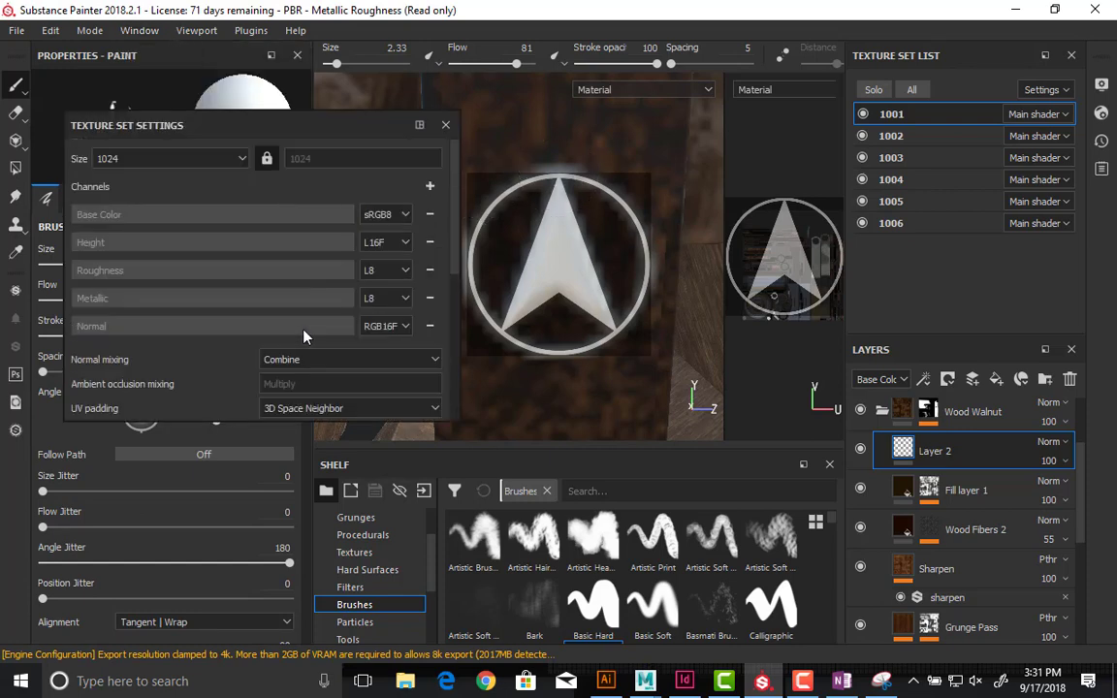
pyautogui.click(215, 159)
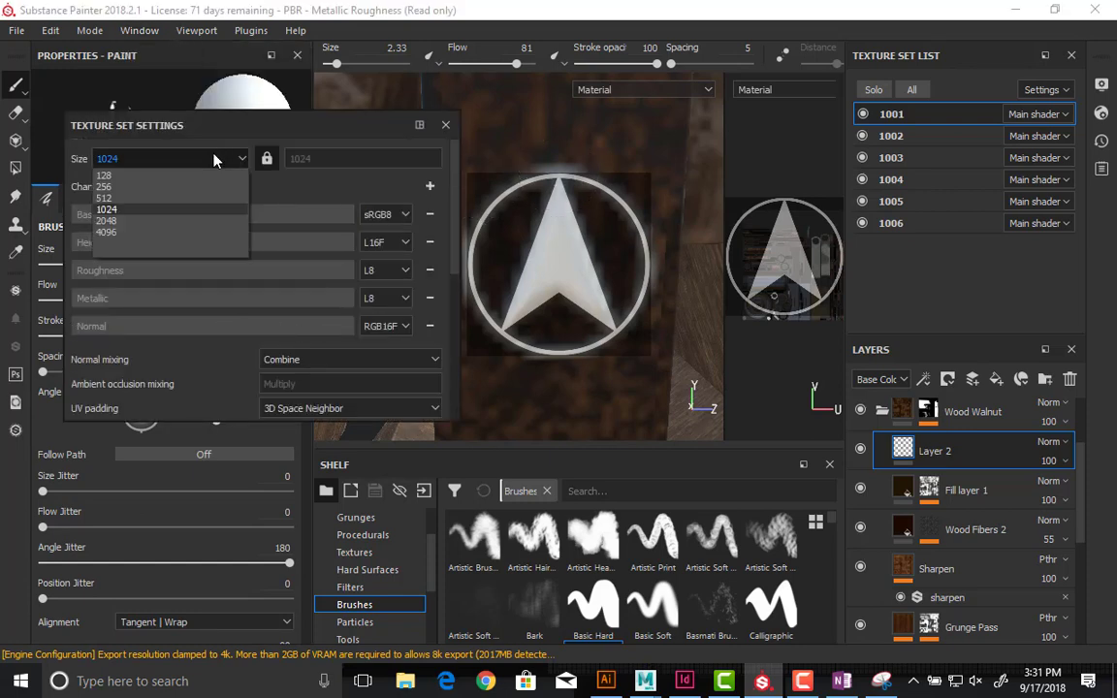
pyautogui.click(145, 232)
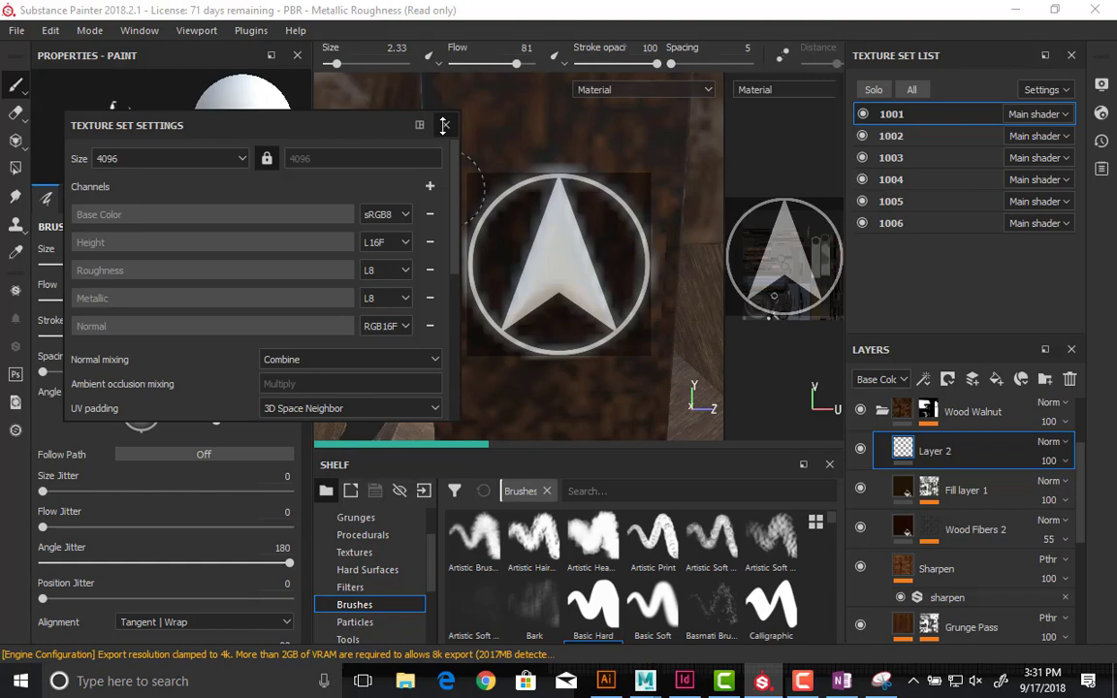
# - Switch to Illustrator and create a new blank document with the default preset, keeping the Selection tool active
pyautogui.click(605, 681)
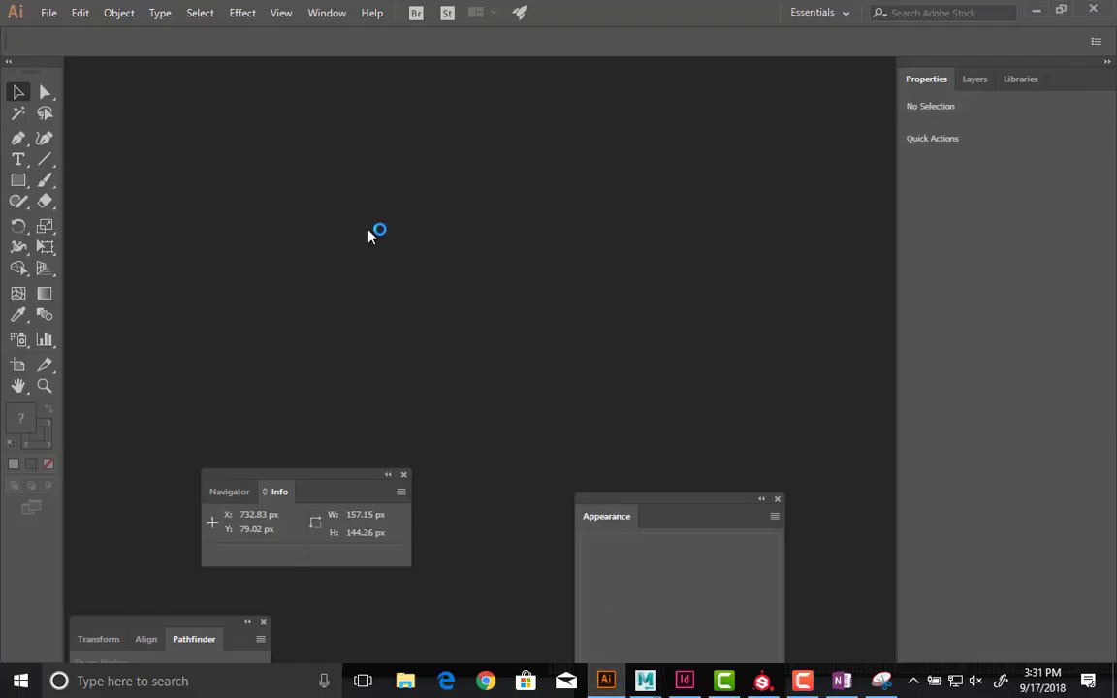
pyautogui.hotkey('ctrl', 'n')
pyautogui.press('Return')
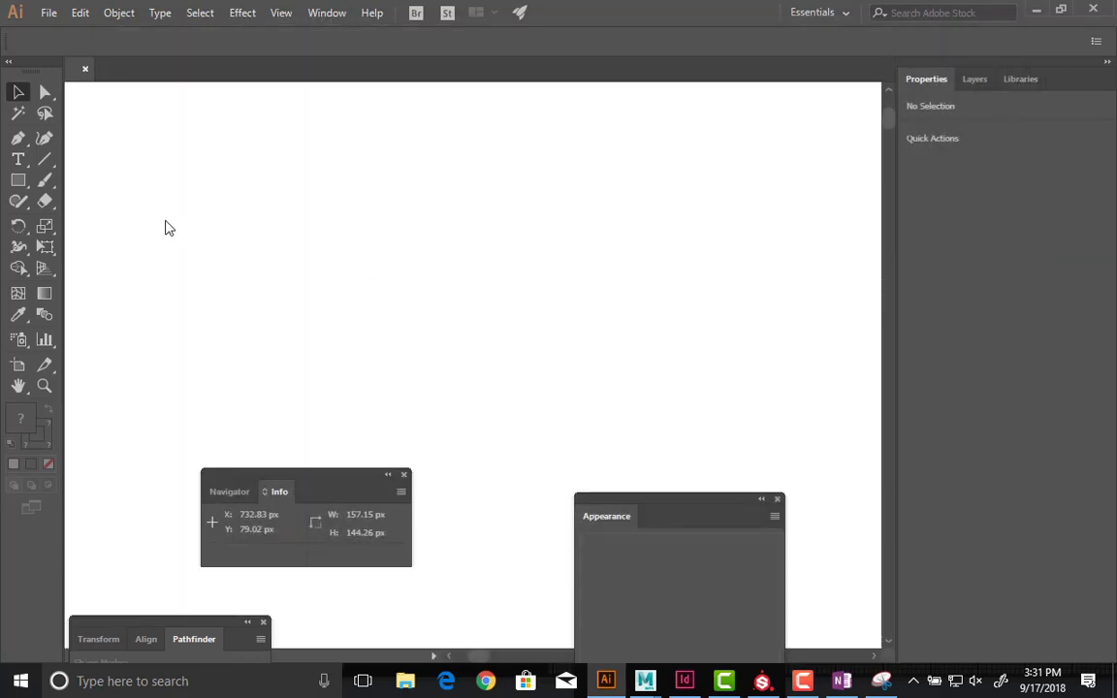
pyautogui.hotkey('ctrl', 'shift', 'd')
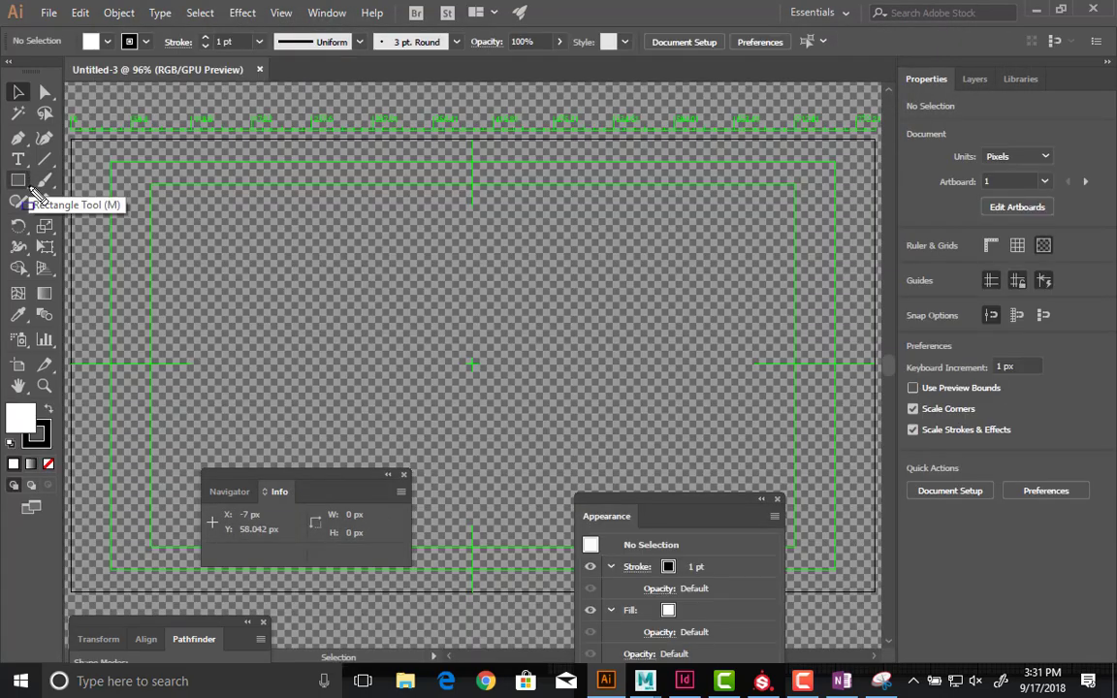
pyautogui.press('Escape')
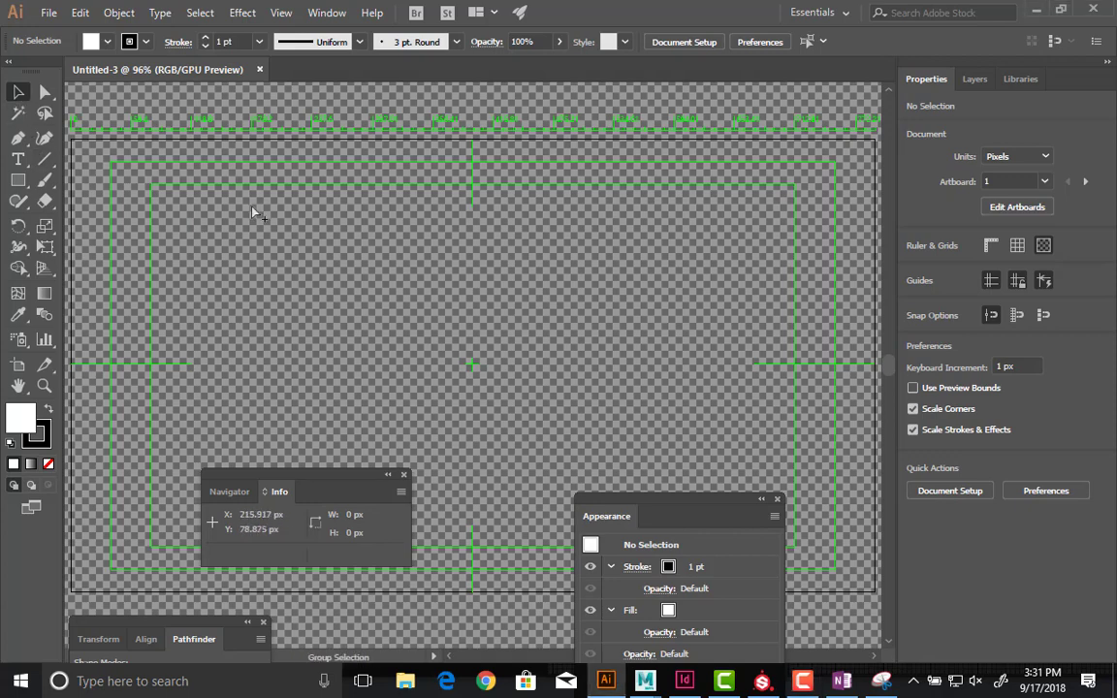
pyautogui.hotkey('ctrl', 'alt', 'd')
pyautogui.click(3, 87)
pyautogui.click(18, 89)
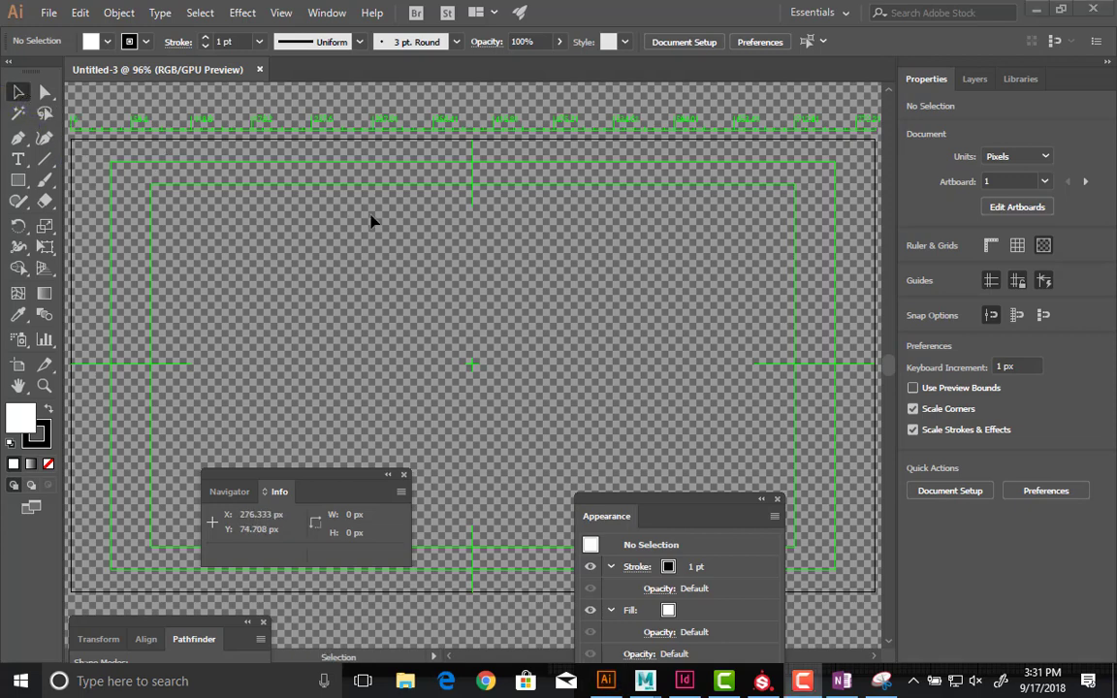
# - Switch to the Snipping Tool and close it without saving the snip
pyautogui.hotkey('alt', 'Tab')
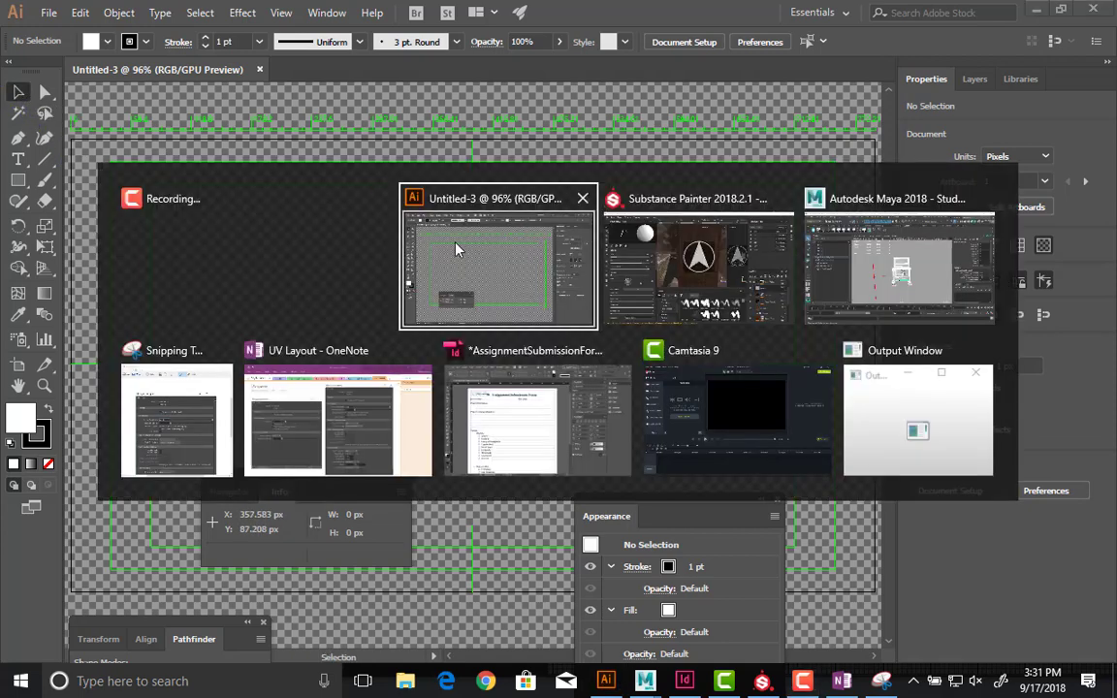
pyautogui.click(193, 368)
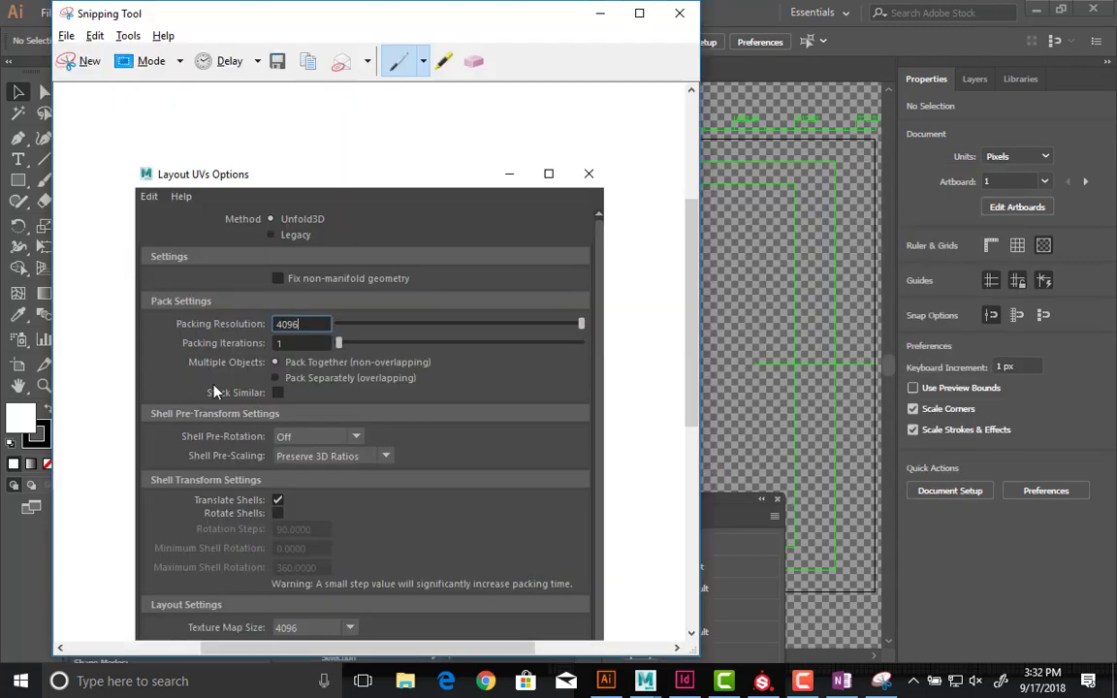
pyautogui.click(679, 13)
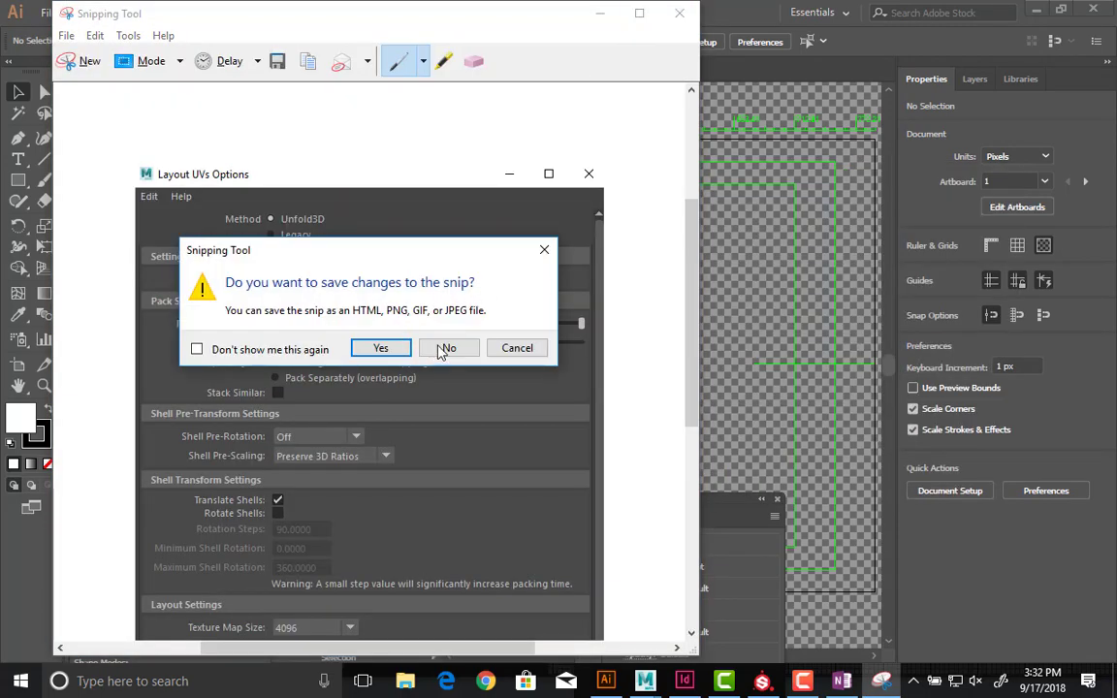
pyautogui.click(444, 347)
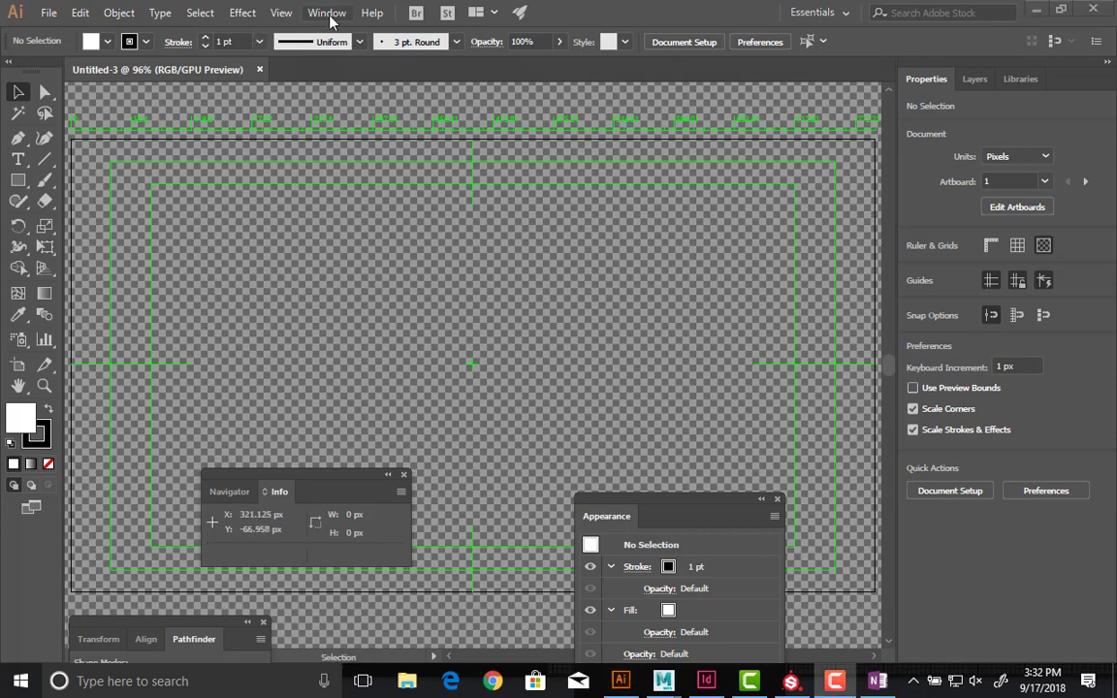
# - Draw a white background rectangle of about 1316 by 998 px that covers the whole artboard
pyautogui.click(18, 181)
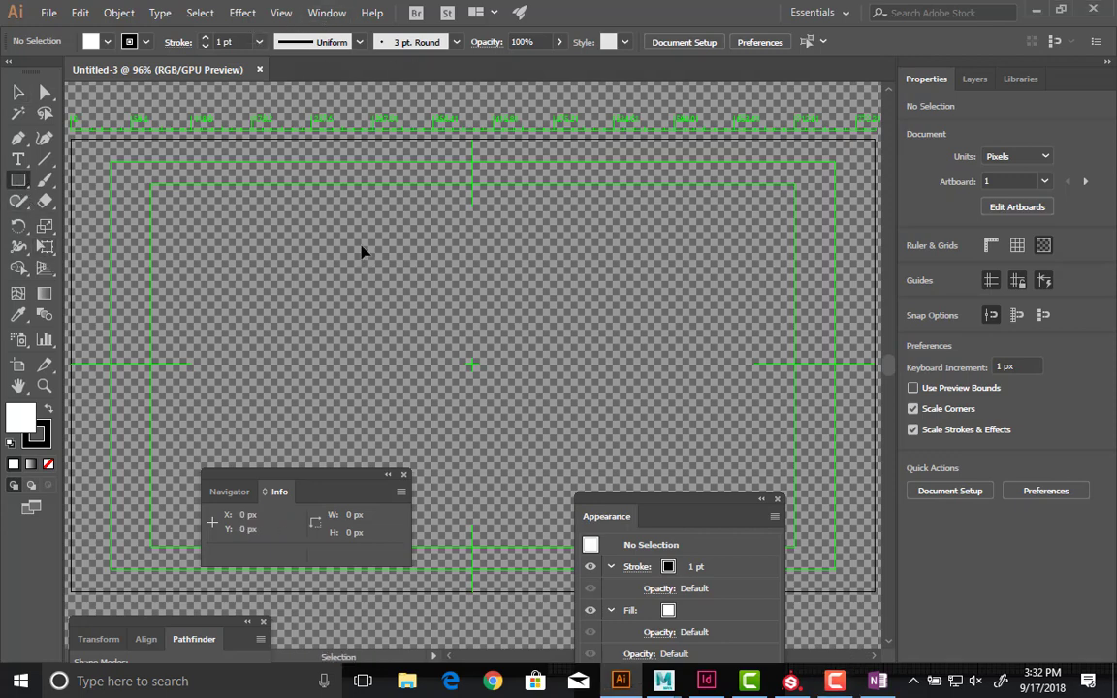
pyautogui.keyDown('ctrl'); pyautogui.keyDown('alt'); pyautogui.click(378, 259); pyautogui.keyUp('alt'); pyautogui.keyUp('ctrl')
pyautogui.moveTo(234, 211)
pyautogui.mouseDown()
pyautogui.moveTo(505, 427)
pyautogui.moveTo(808, 646)
pyautogui.mouseUp()
pyautogui.moveTo(481, 316); pyautogui.dragTo(358, 175)
pyautogui.keyDown('ctrl'); pyautogui.moveTo(364, 276); pyautogui.dragTo(514, 323); pyautogui.keyUp('ctrl')
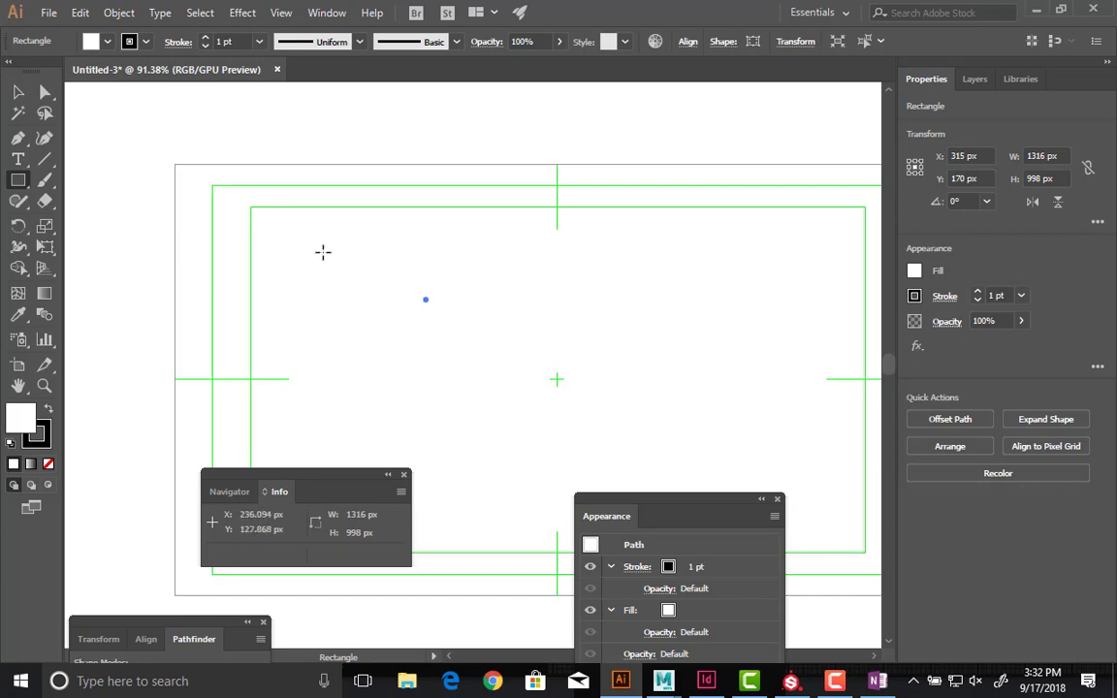
# - Draw a rectangle of about 147 by 132 px in the upper-left part of the artboard and fill it with bright green
pyautogui.hotkey('ctrl', 'r')
pyautogui.moveTo(293, 229); pyautogui.dragTo(412, 335)
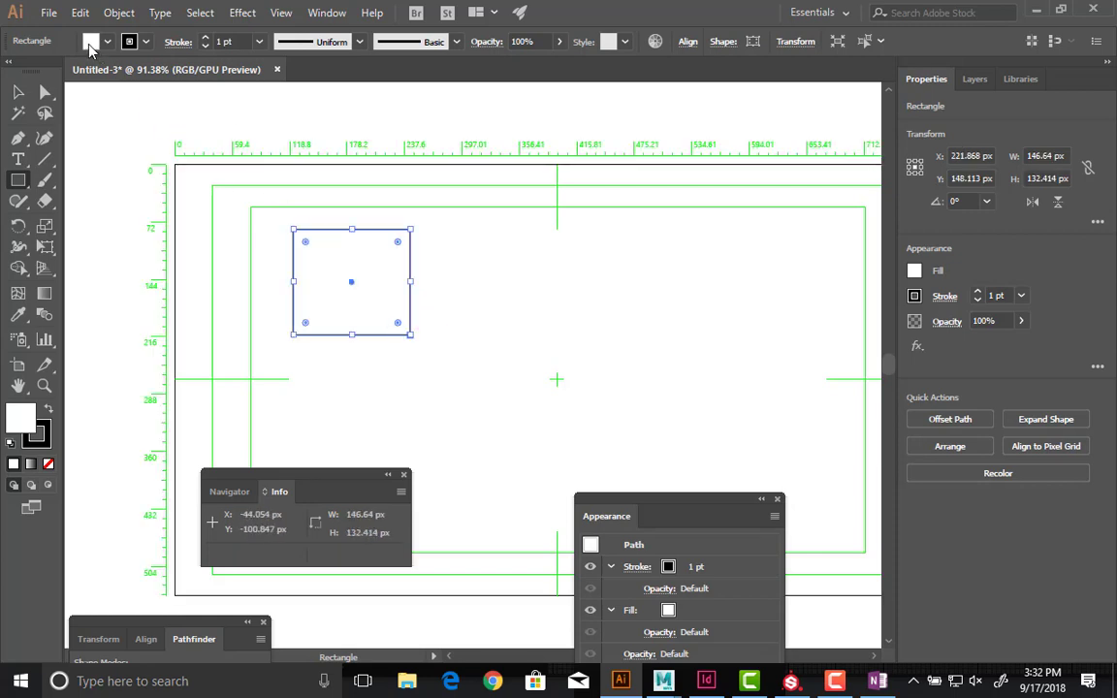
pyautogui.click(90, 44)
pyautogui.click(84, 70)
pyautogui.press('Escape')
pyautogui.press('v')
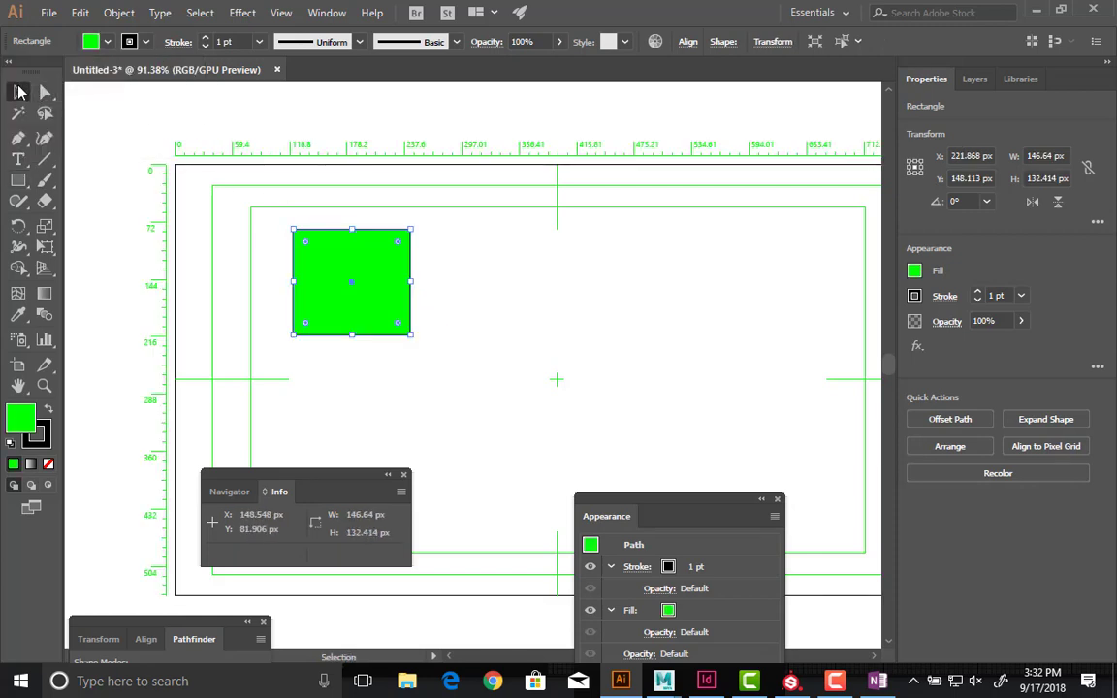
# - Move the green rectangle to the upper-left corner of the inner safe-area guide
pyautogui.moveTo(377, 303); pyautogui.dragTo(337, 282)
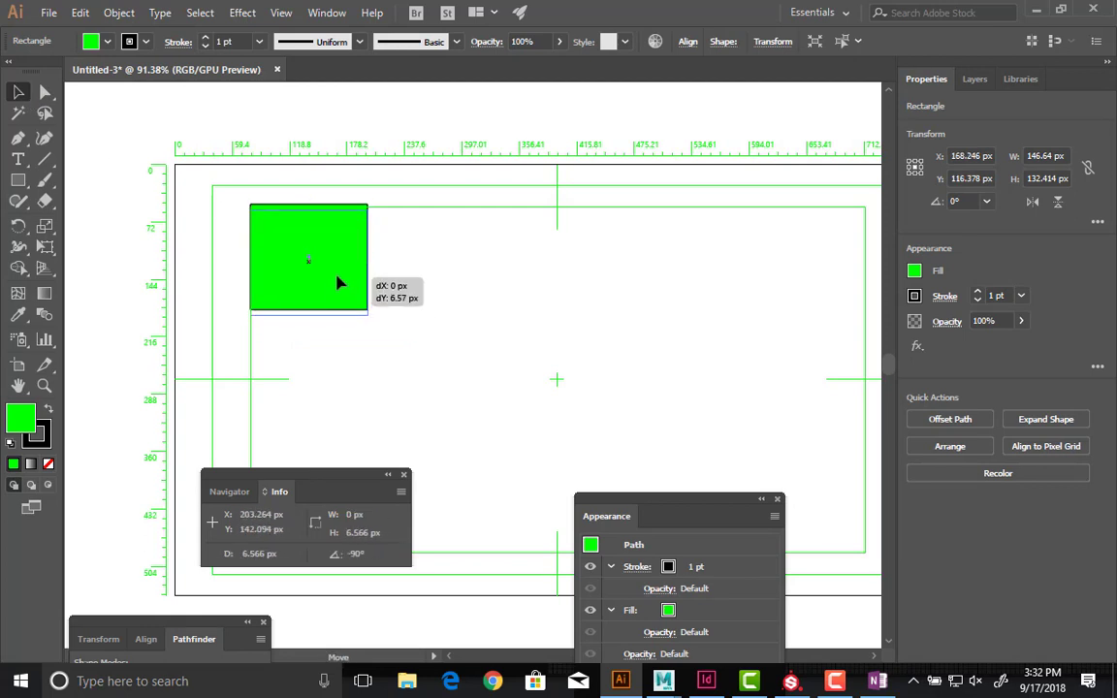
pyautogui.press('space')
pyautogui.moveTo(408, 298); pyautogui.dragTo(401, 280)
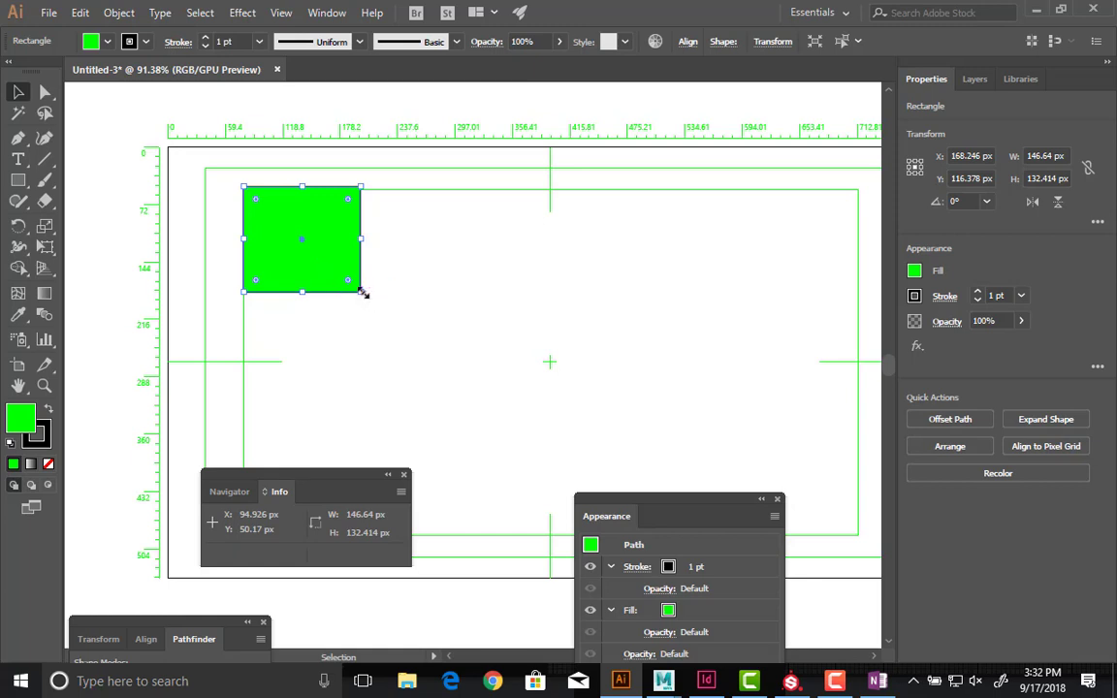
# - Unlink the green rectangle's proportions and set both its width and height to 100 px
pyautogui.click(773, 41)
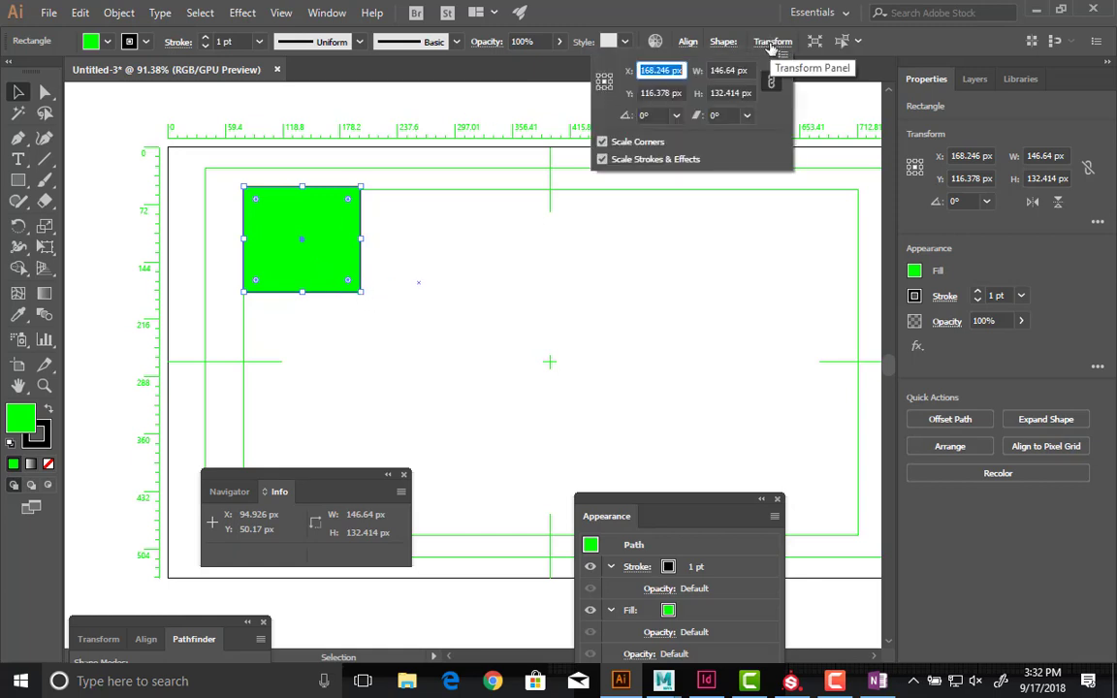
pyautogui.click(723, 70)
pyautogui.write('100')
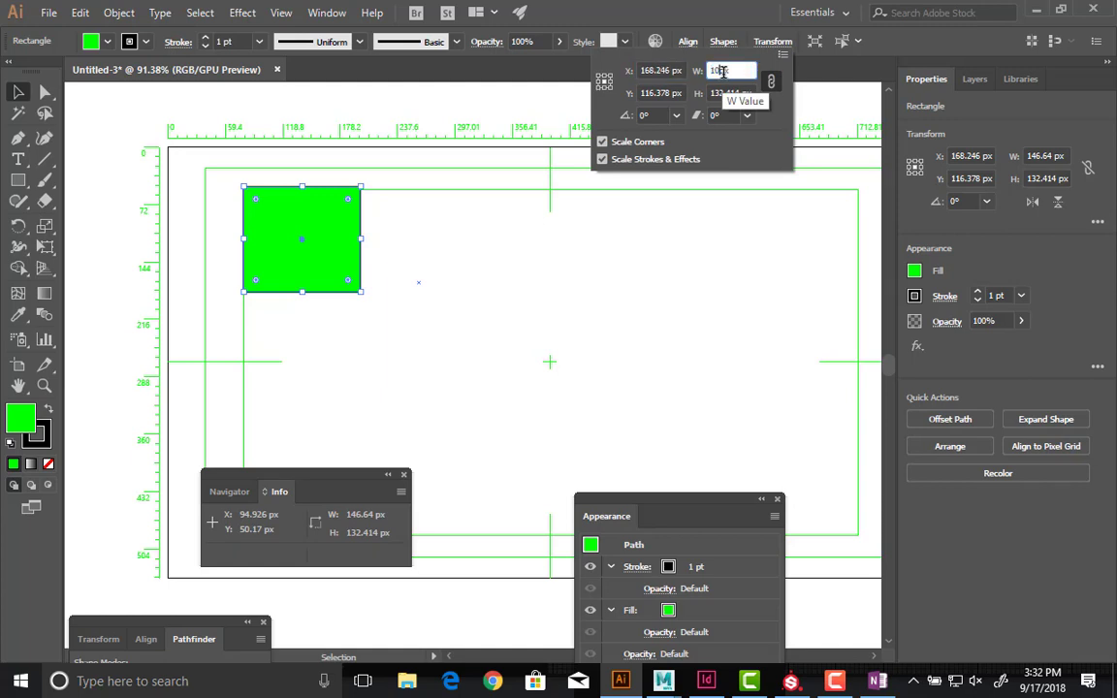
pyautogui.press('Tab')
pyautogui.write('100')
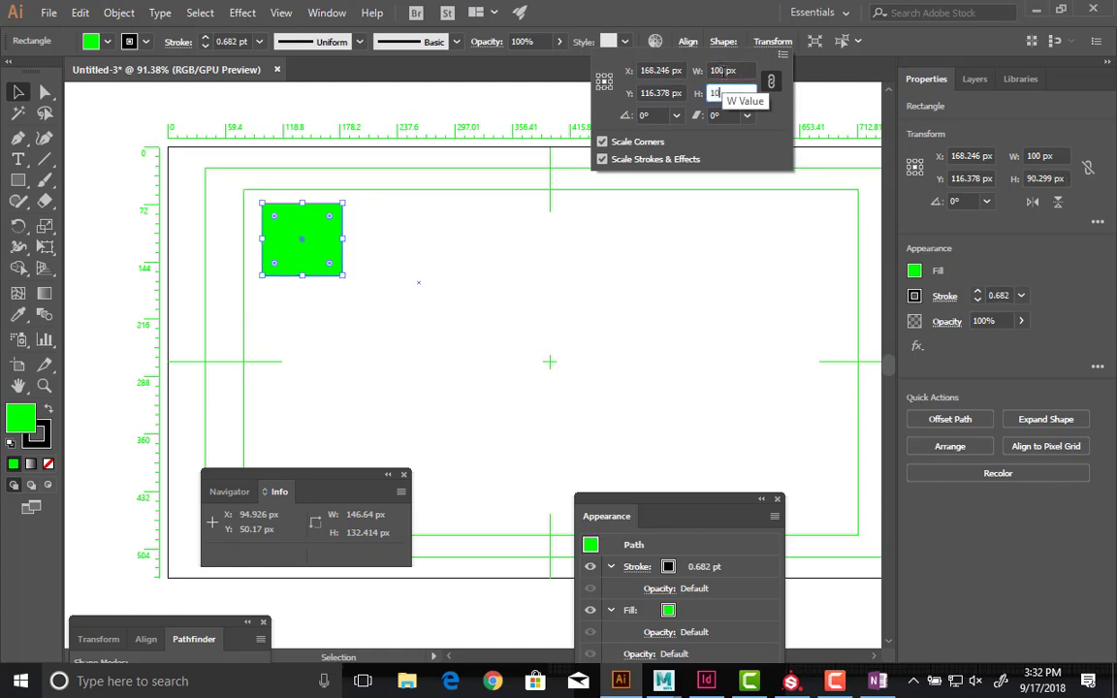
pyautogui.press('Return')
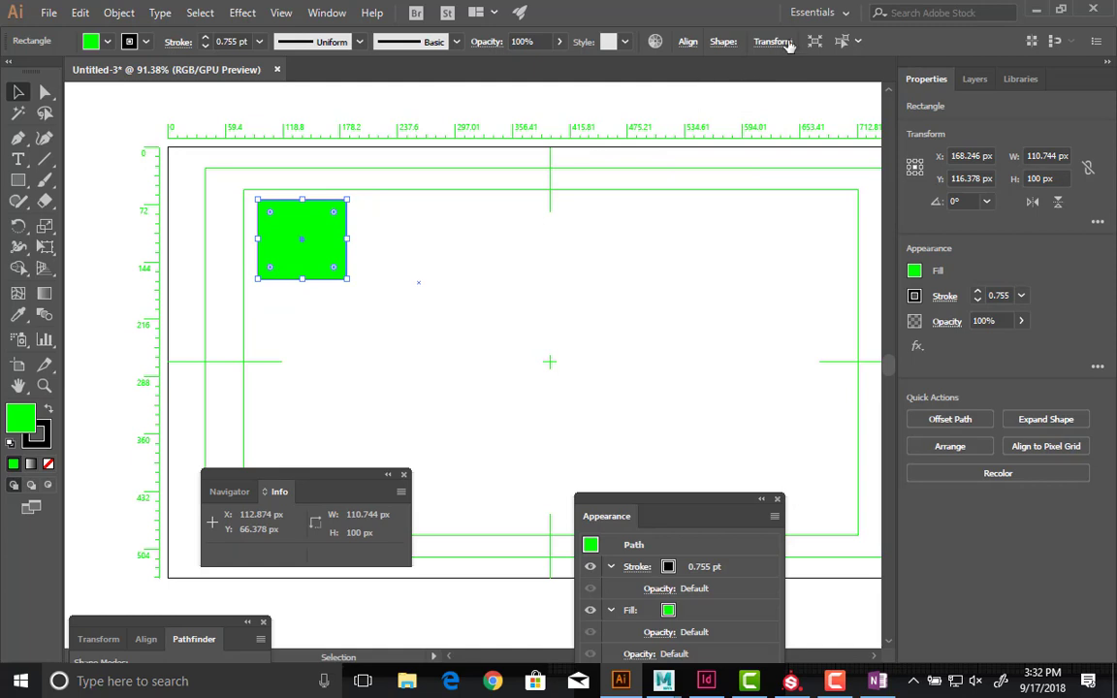
pyautogui.click(790, 45)
pyautogui.click(769, 81)
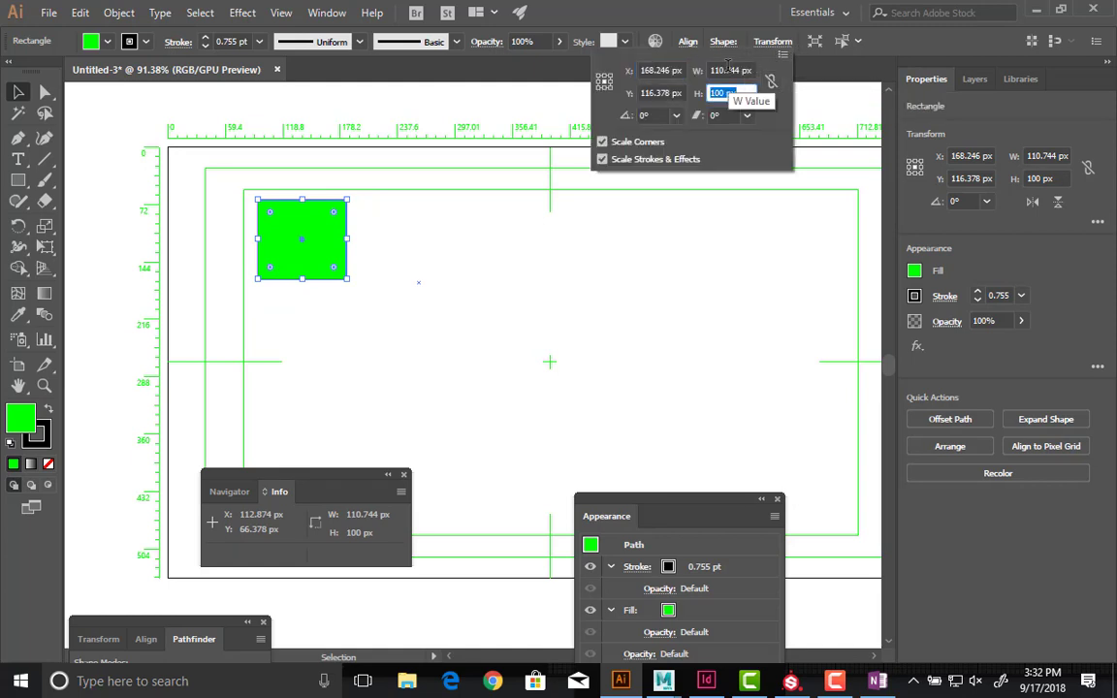
pyautogui.doubleClick(728, 70)
pyautogui.write('100')
pyautogui.press('Return')
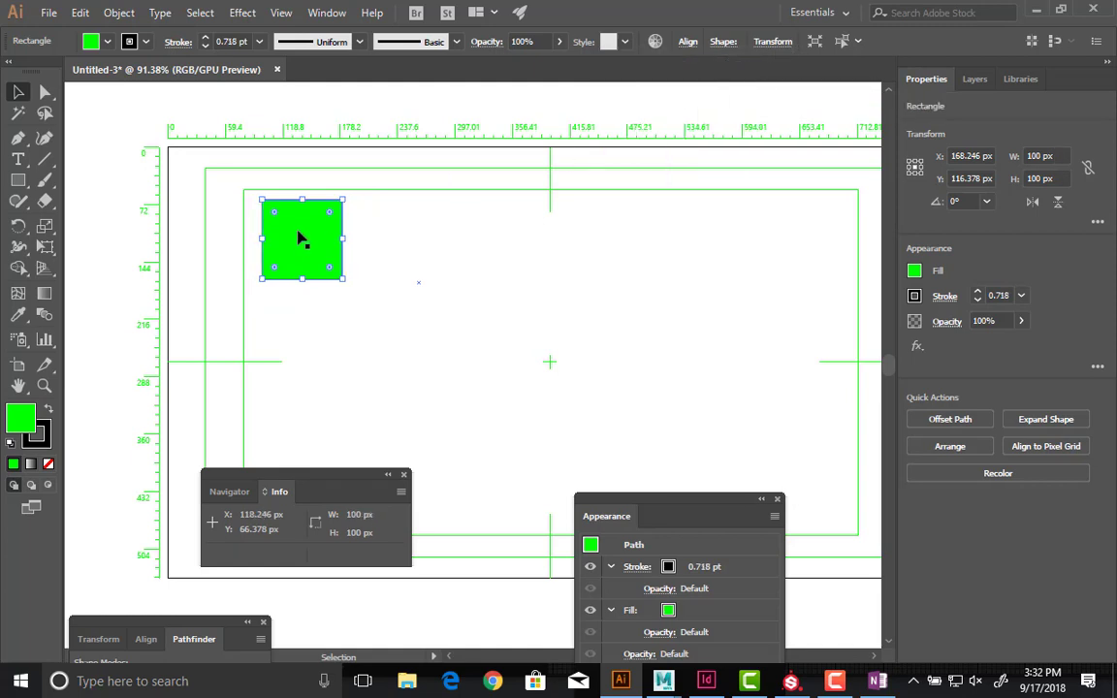
# - Copy the green square flush against its right side, and set the copy's width to 200 px and height to 0 px
pyautogui.moveTo(298, 228); pyautogui.dragTo(369, 237)
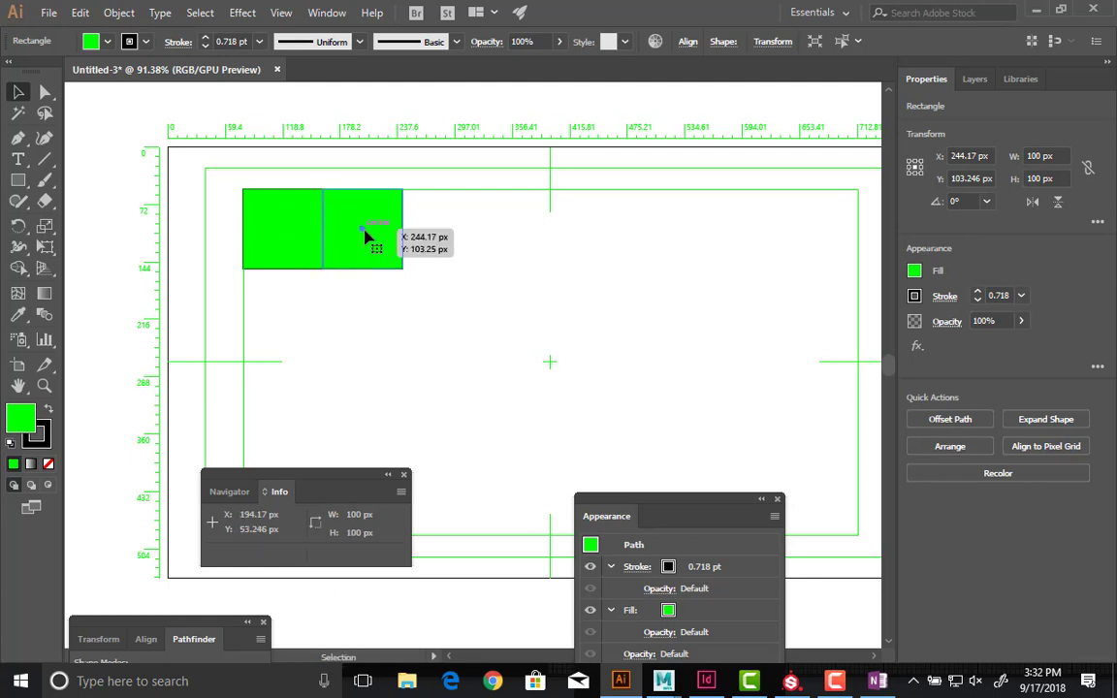
pyautogui.click(773, 42)
pyautogui.click(743, 71)
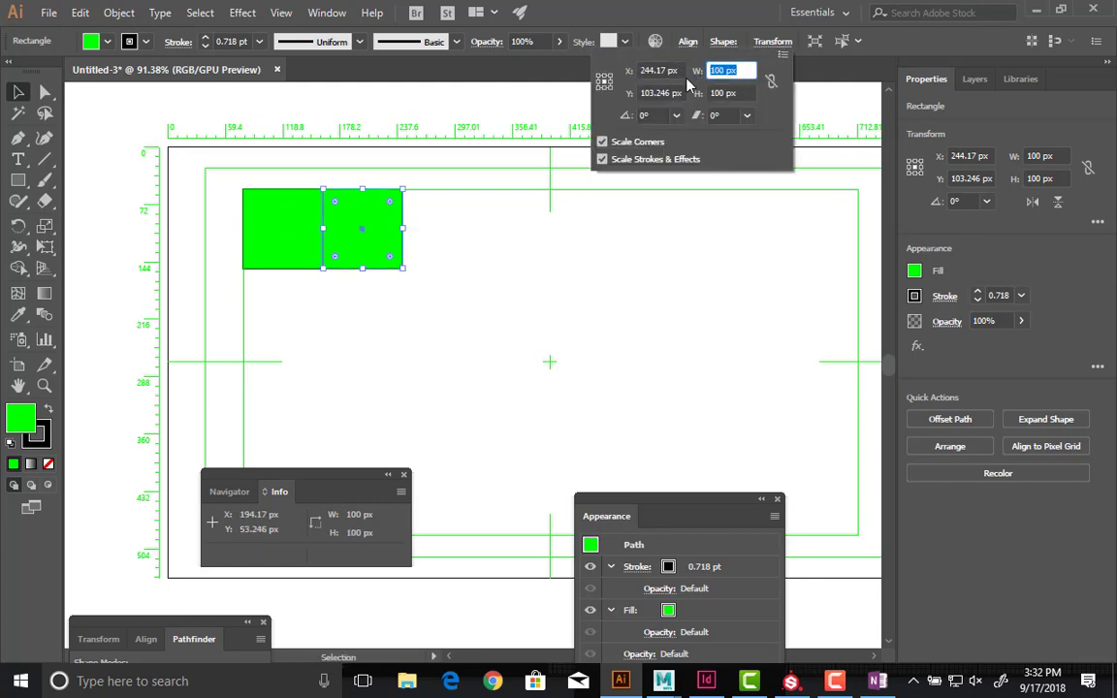
pyautogui.write('200')
pyautogui.press('Tab')
pyautogui.write('00')
pyautogui.press('Return')
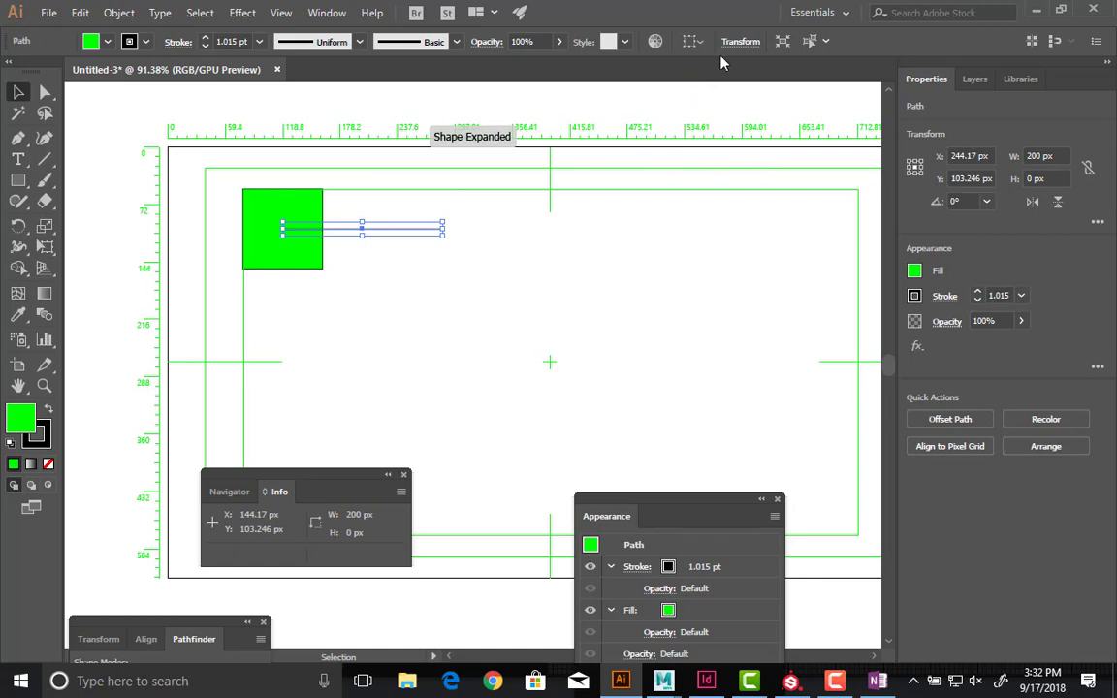
# - Try to restore the flattened green copy's height, entering 200 px and 233 px
pyautogui.click(734, 45)
pyautogui.moveTo(696, 93); pyautogui.dragTo(601, 106)
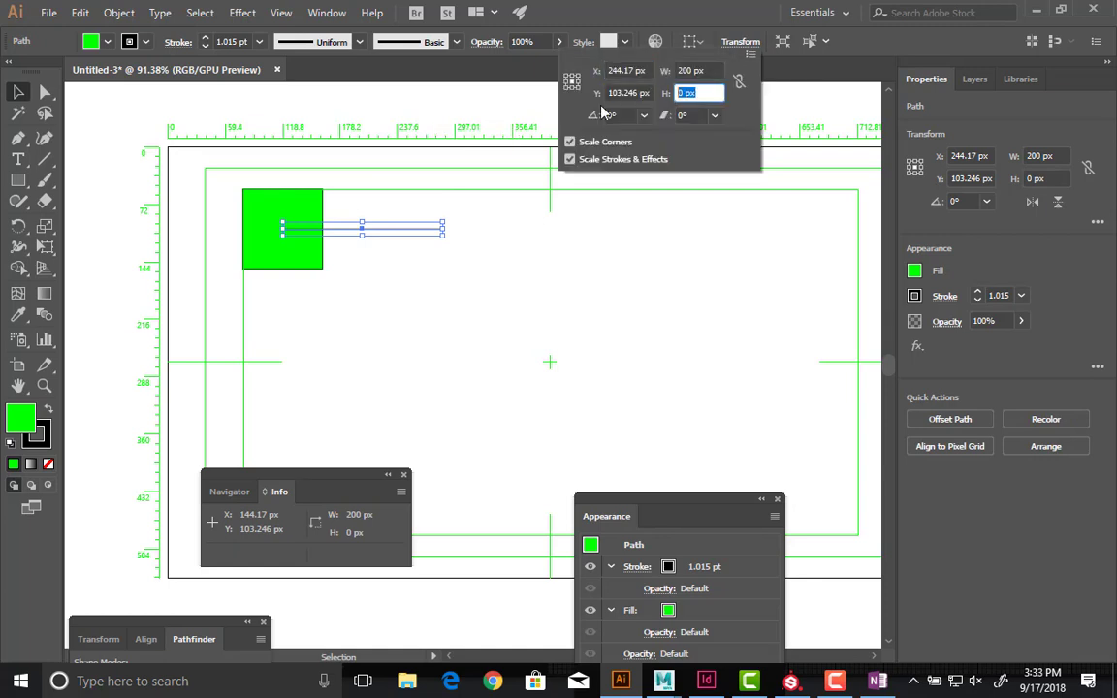
pyautogui.press('Return')
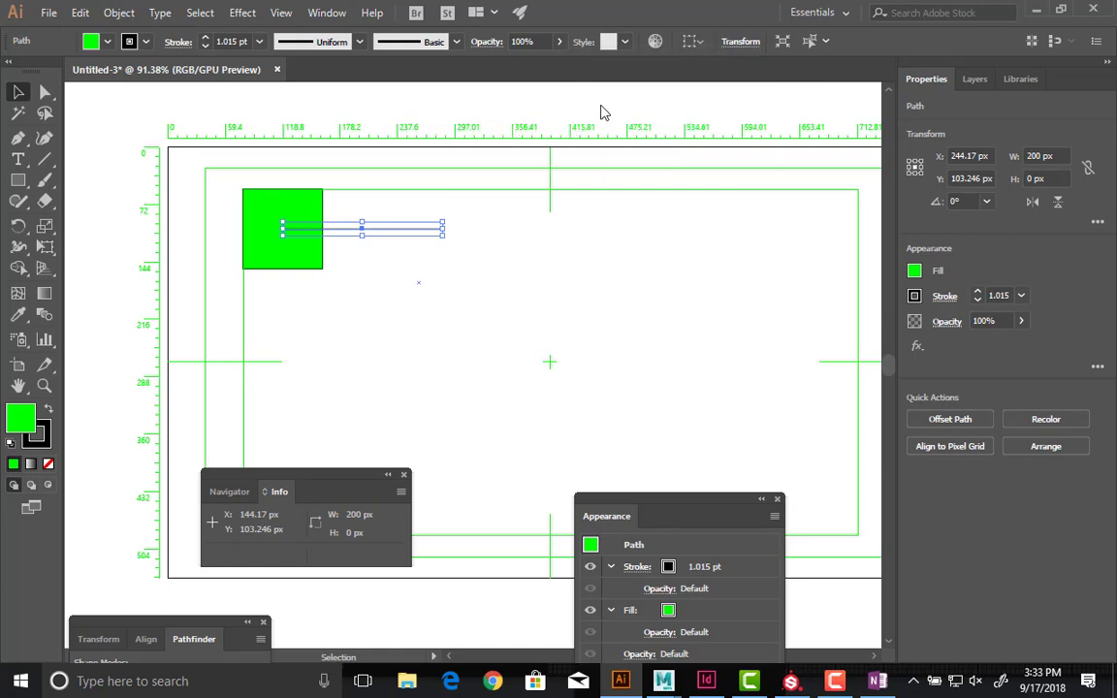
pyautogui.click(751, 43)
pyautogui.moveTo(703, 93); pyautogui.dragTo(655, 105)
pyautogui.write('2')
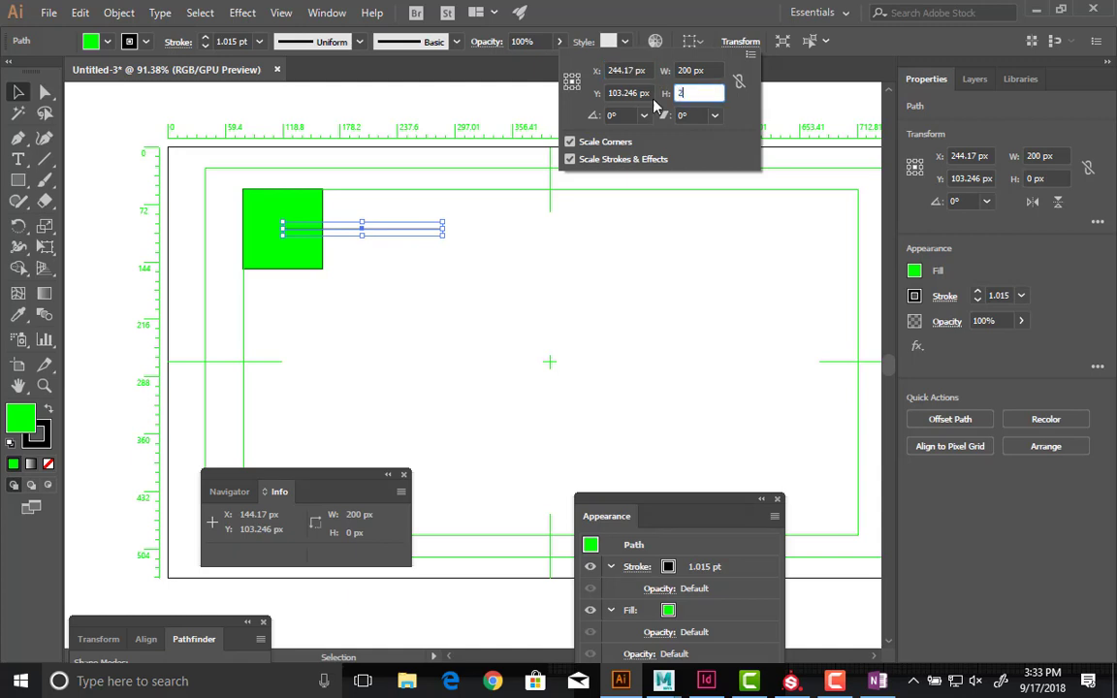
pyautogui.write('00')
pyautogui.press('Return')
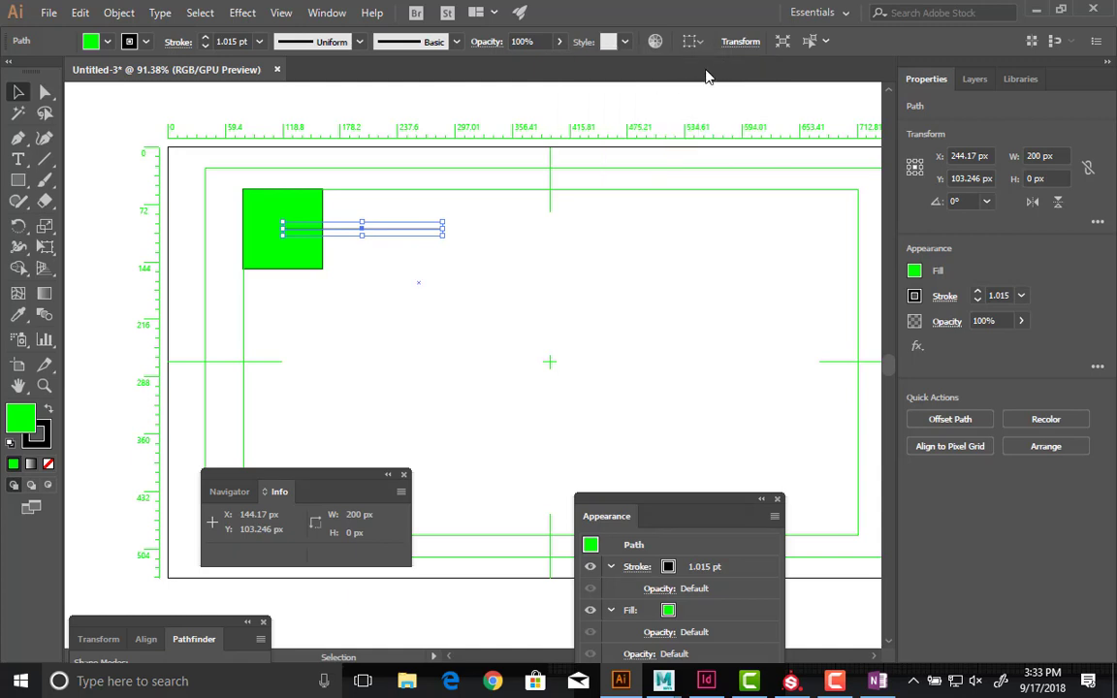
pyautogui.click(741, 42)
pyautogui.moveTo(696, 91); pyautogui.dragTo(603, 97)
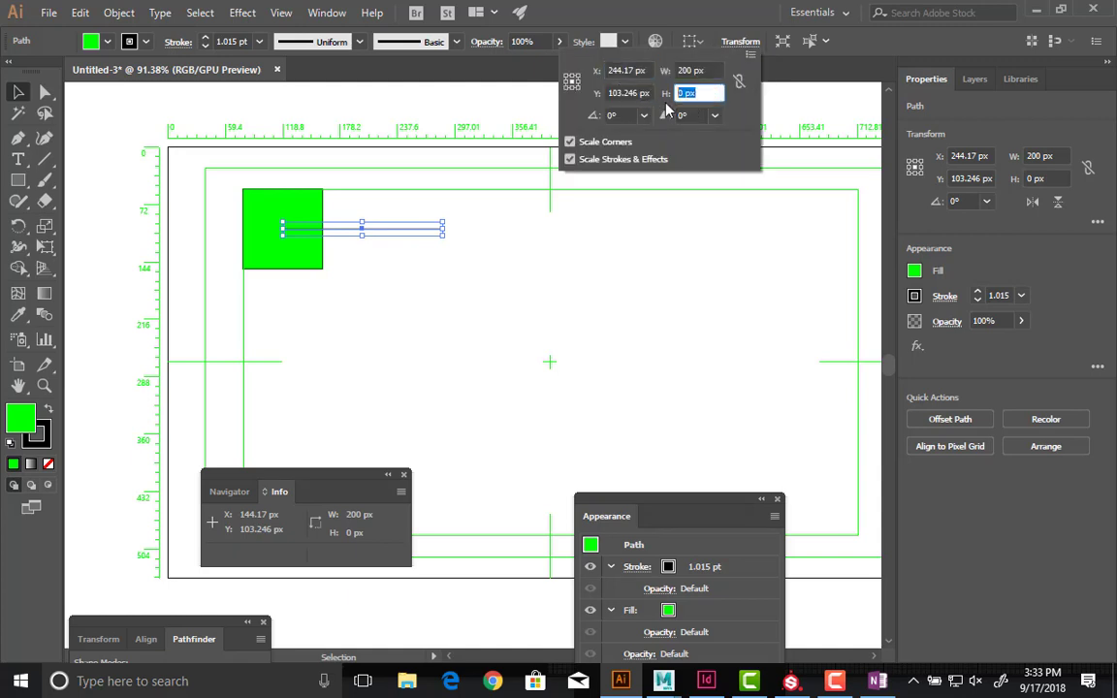
pyautogui.write('233')
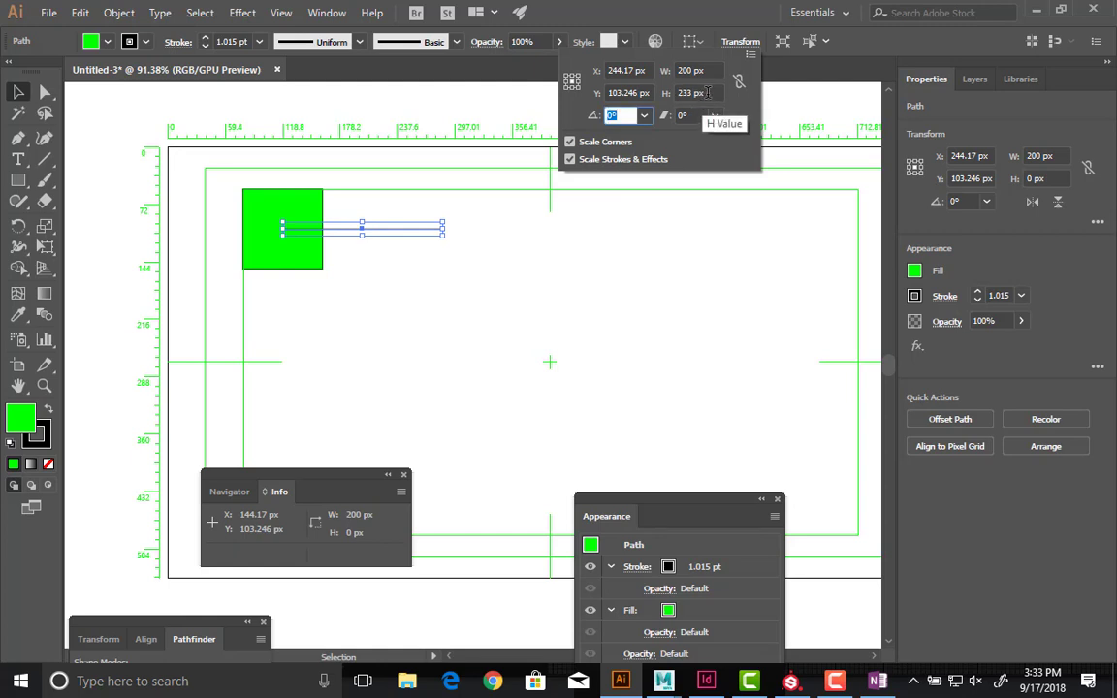
pyautogui.press('Return')
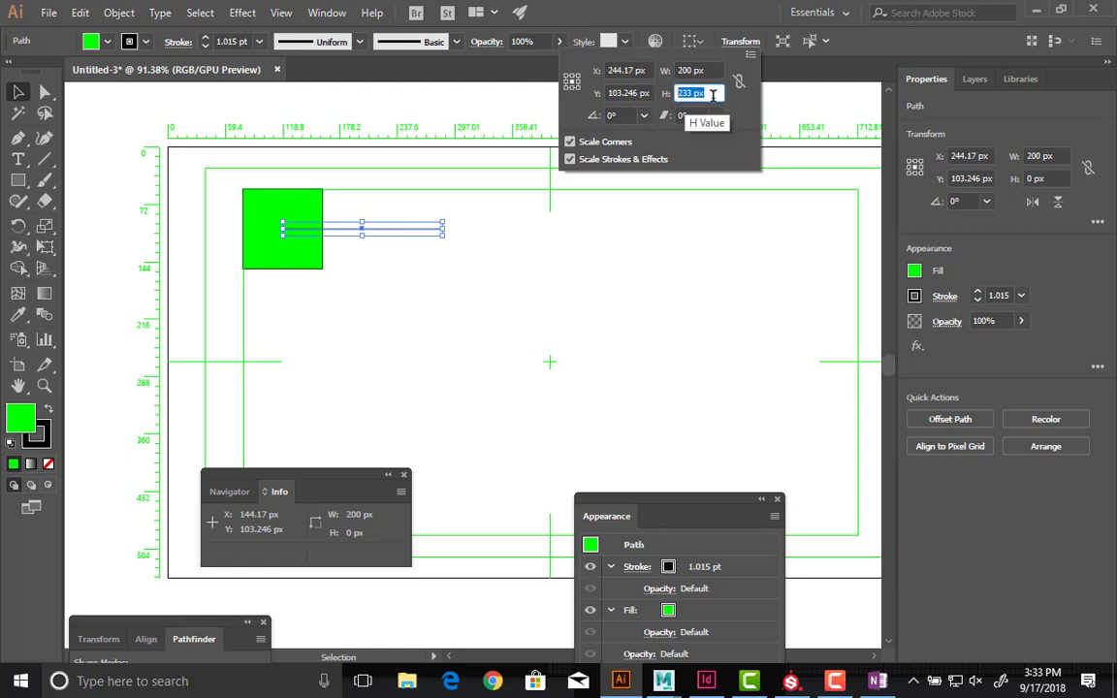
pyautogui.click(682, 199)
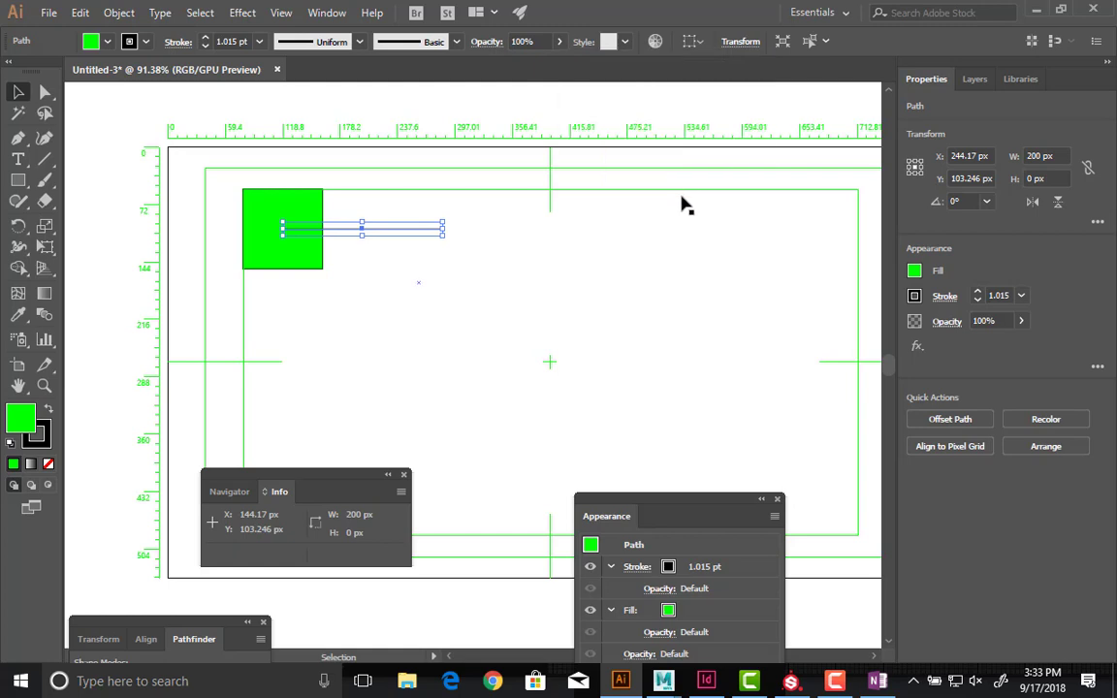
# - Undo the height change that flattened the green copy and set its height to 200 px
pyautogui.hotkey('ctrl', 'z')
pyautogui.click(773, 41)
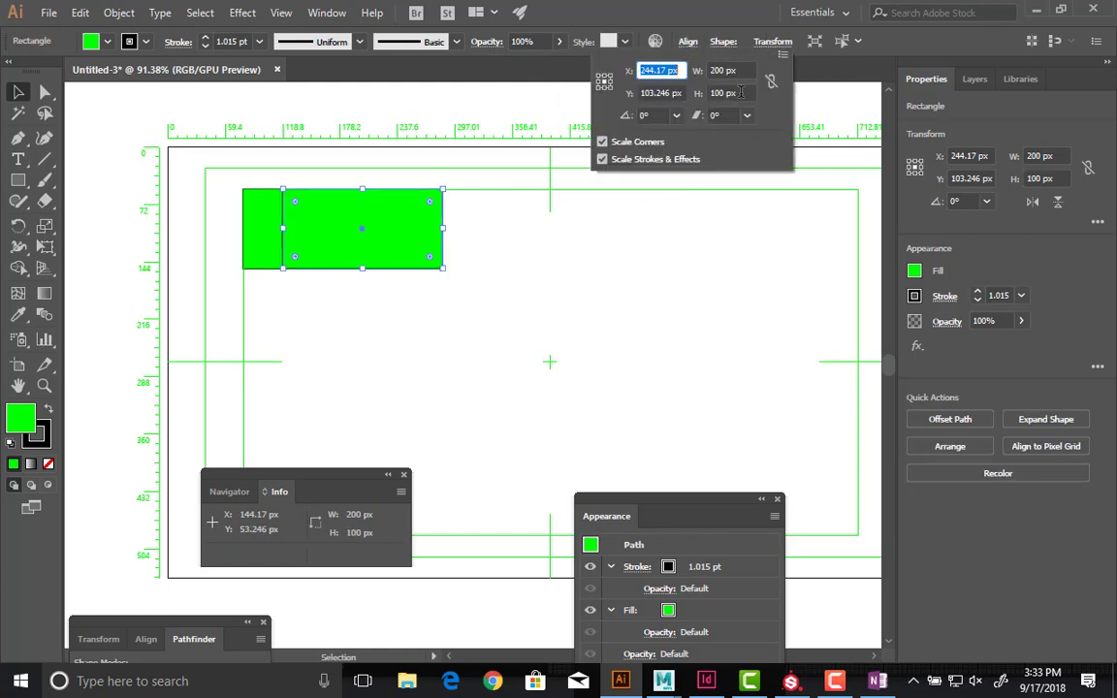
pyautogui.press('Tab')
pyautogui.press('Tab')
pyautogui.press('Tab')
pyautogui.write('200')
pyautogui.press('Return')
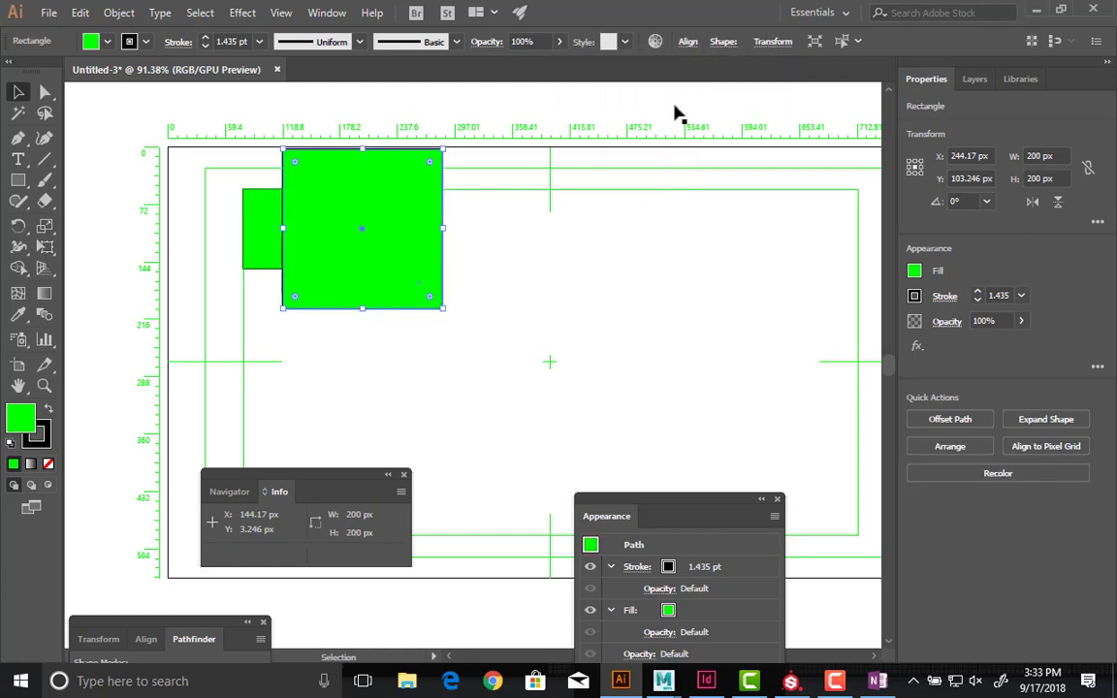
# - Move the 200 px square flush beside the small one, and place a copy scaled proportionally to 400 px flush against its right side
pyautogui.moveTo(386, 217); pyautogui.dragTo(588, 257)
pyautogui.click(774, 43)
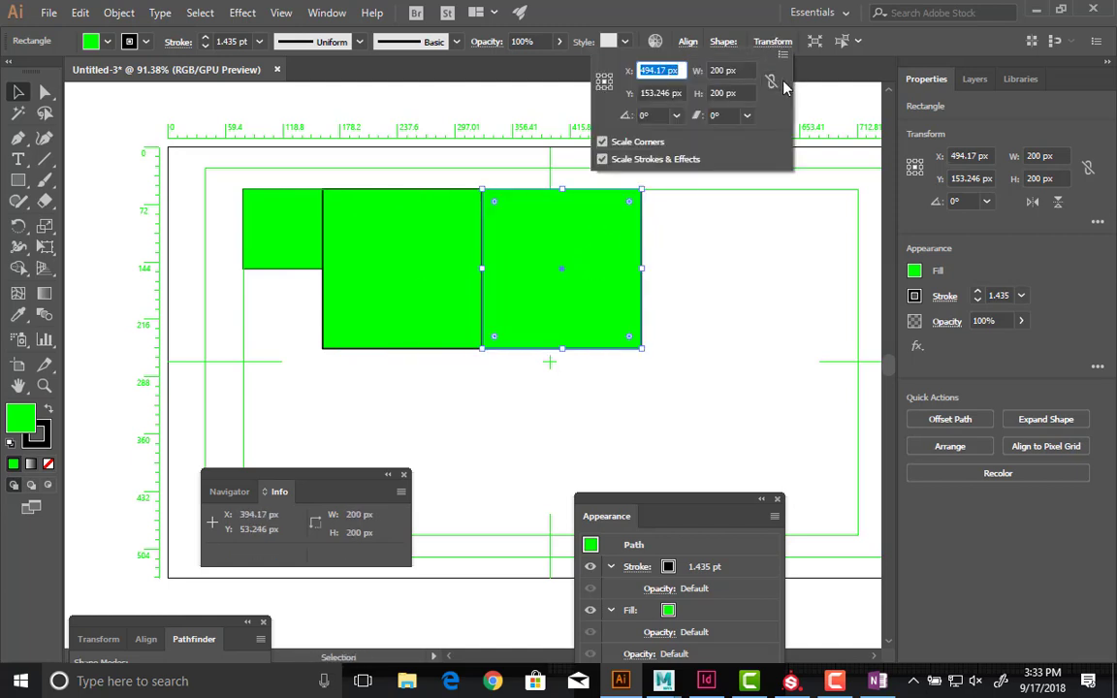
pyautogui.press('Tab')
pyautogui.press('Tab')
pyautogui.press('Tab')
pyautogui.hotkey('shift', 'Tab')
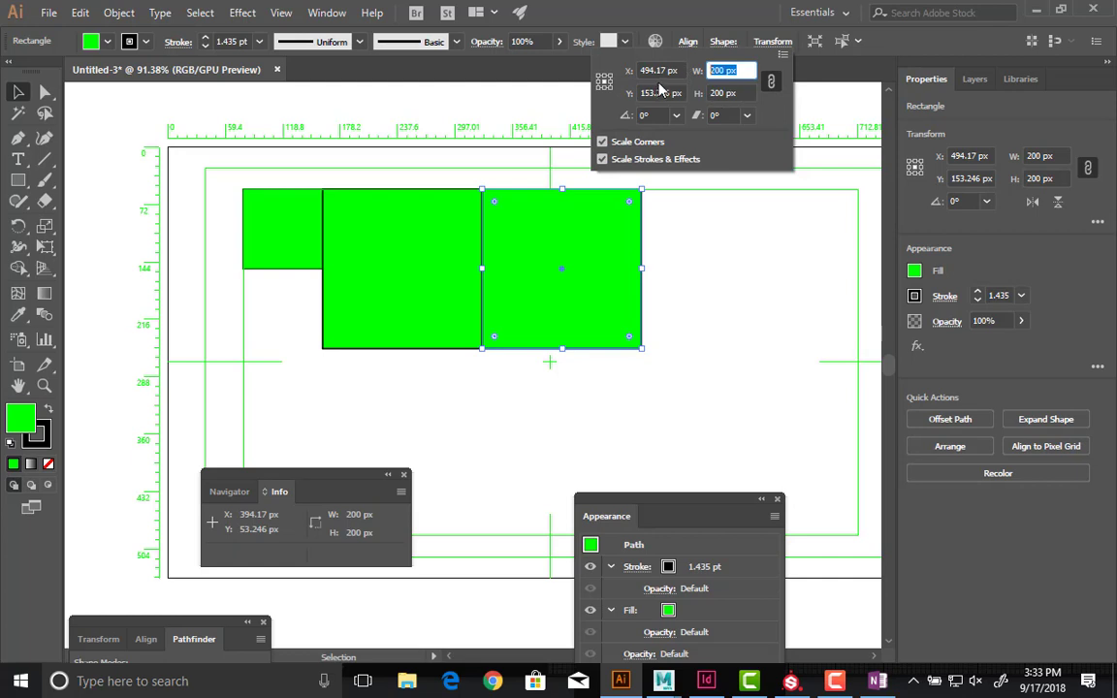
pyautogui.write('400')
pyautogui.press('Return')
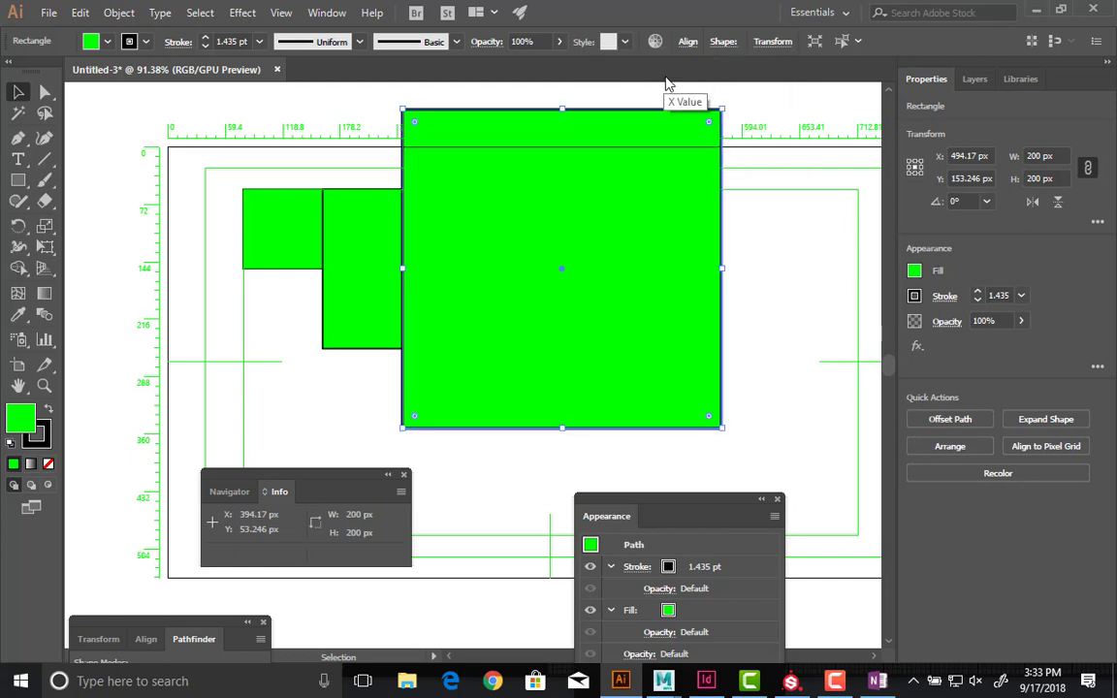
pyautogui.moveTo(554, 209); pyautogui.dragTo(590, 293)
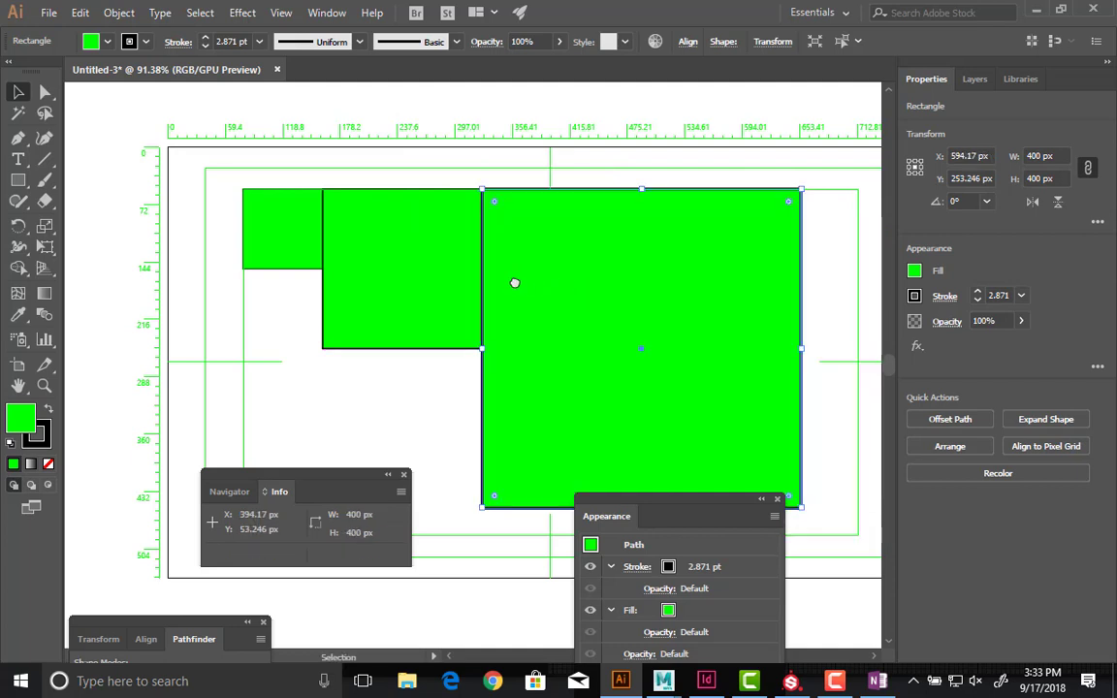
# - Select the 100 px, 200 px and 400 px squares in turn to compare their sizes
pyautogui.click(233, 237)
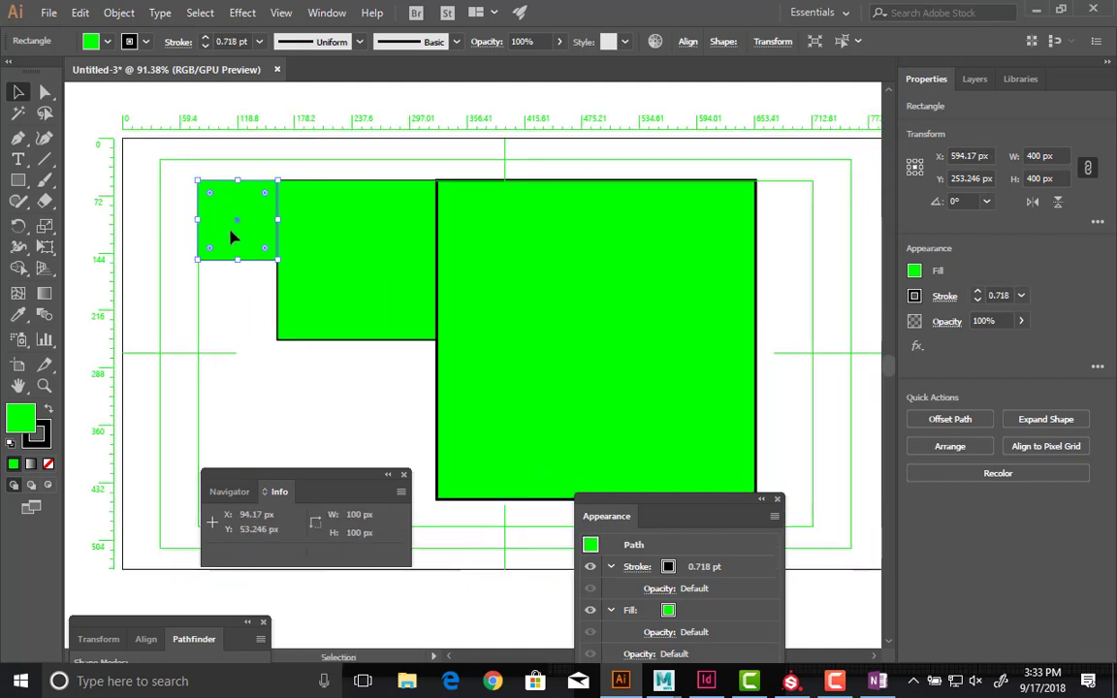
pyautogui.keyDown('shift'); pyautogui.click(337, 231); pyautogui.keyUp('shift')
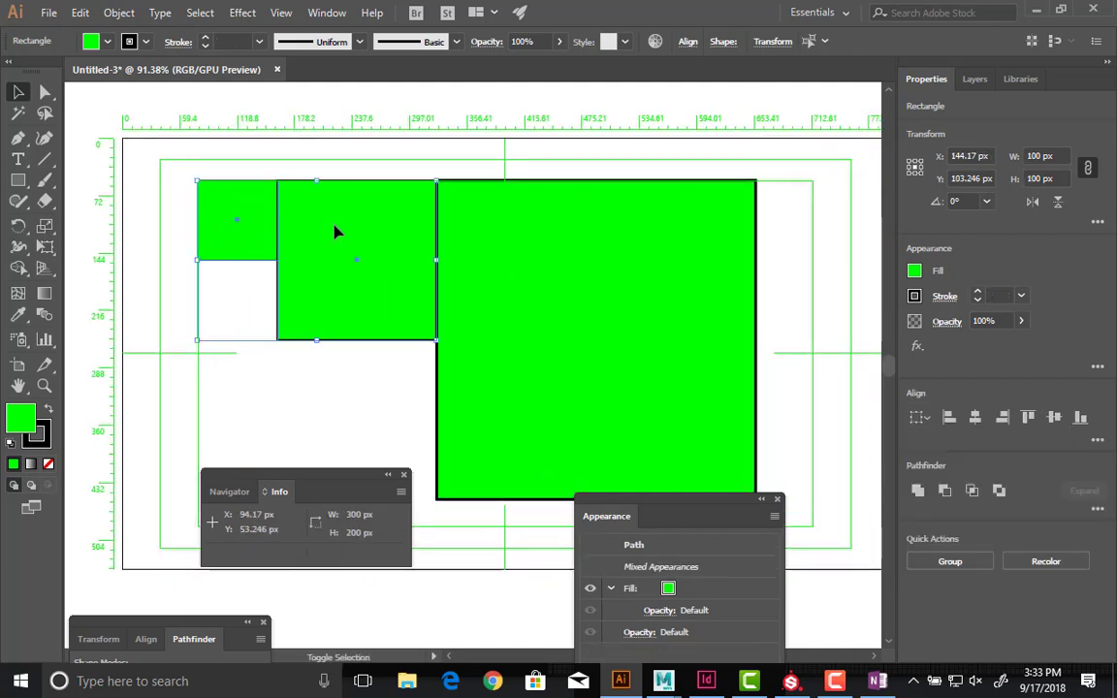
pyautogui.click(572, 257)
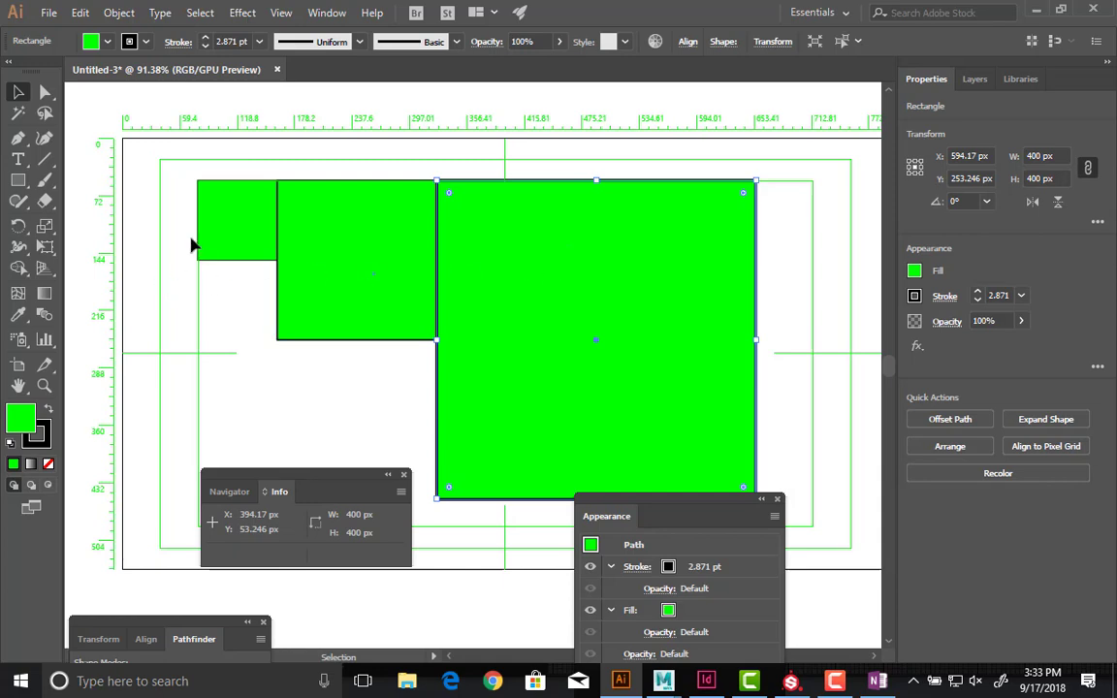
# - Try laying the 100 px square and a copy of it over the lower part of the 400 px square, and undo both
pyautogui.doubleClick(237, 233)
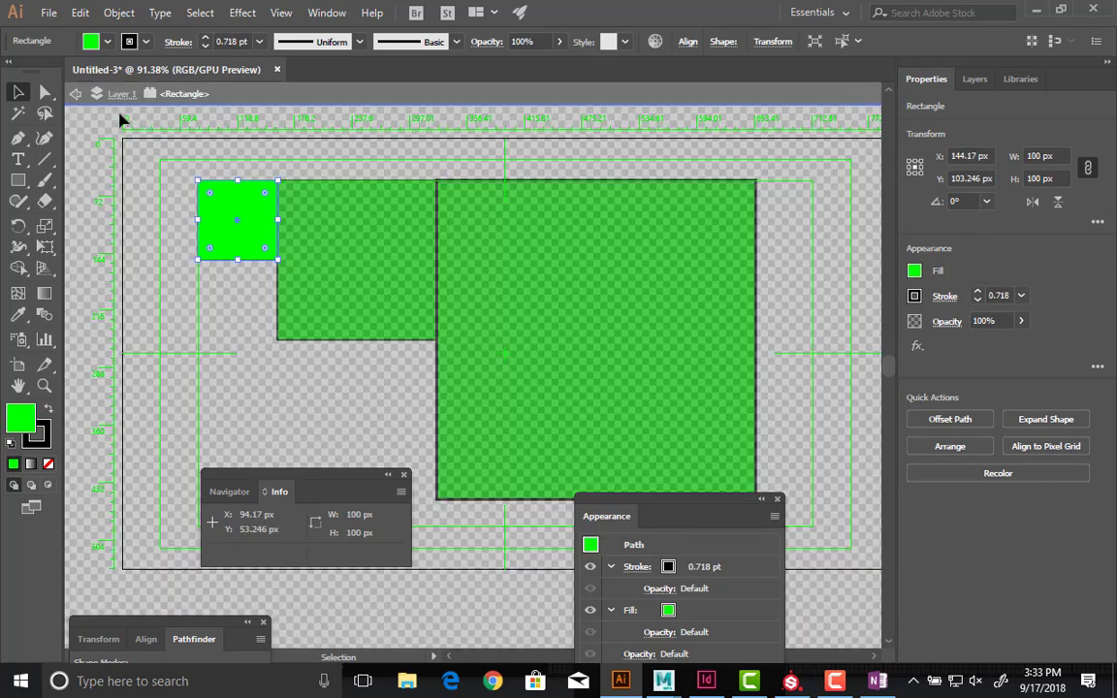
pyautogui.click(76, 94)
pyautogui.moveTo(248, 245); pyautogui.dragTo(473, 467)
pyautogui.keyDown('alt'); pyautogui.keyDown('shift'); pyautogui.moveTo(473, 467); pyautogui.dragTo(553, 467); pyautogui.keyUp('shift'); pyautogui.keyUp('alt')
pyautogui.hotkey('ctrl', 'z')
pyautogui.hotkey('ctrl', 'z')
# - Switch to Substance Painter, dock the texture set settings above the paint properties, and enlarge the paint properties area
pyautogui.hotkey('alt', 'Tab')
pyautogui.press('Tab')
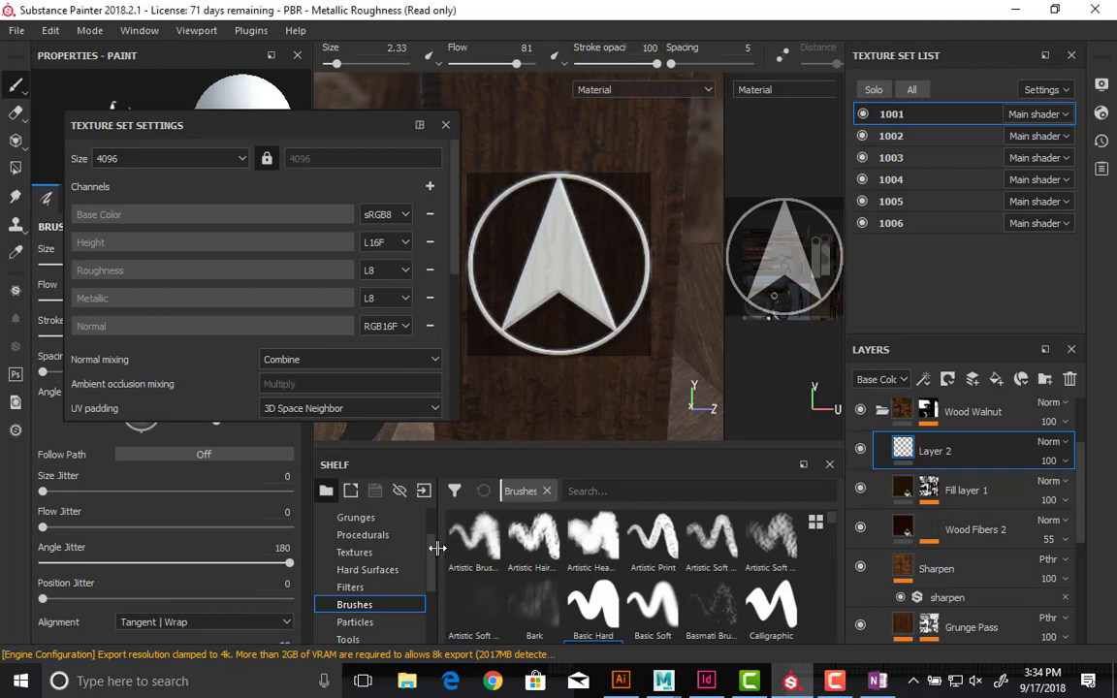
pyautogui.moveTo(170, 136)
pyautogui.mouseDown()
pyautogui.moveTo(332, 117)
pyautogui.moveTo(179, 136)
pyautogui.moveTo(118, 114)
pyautogui.mouseUp()
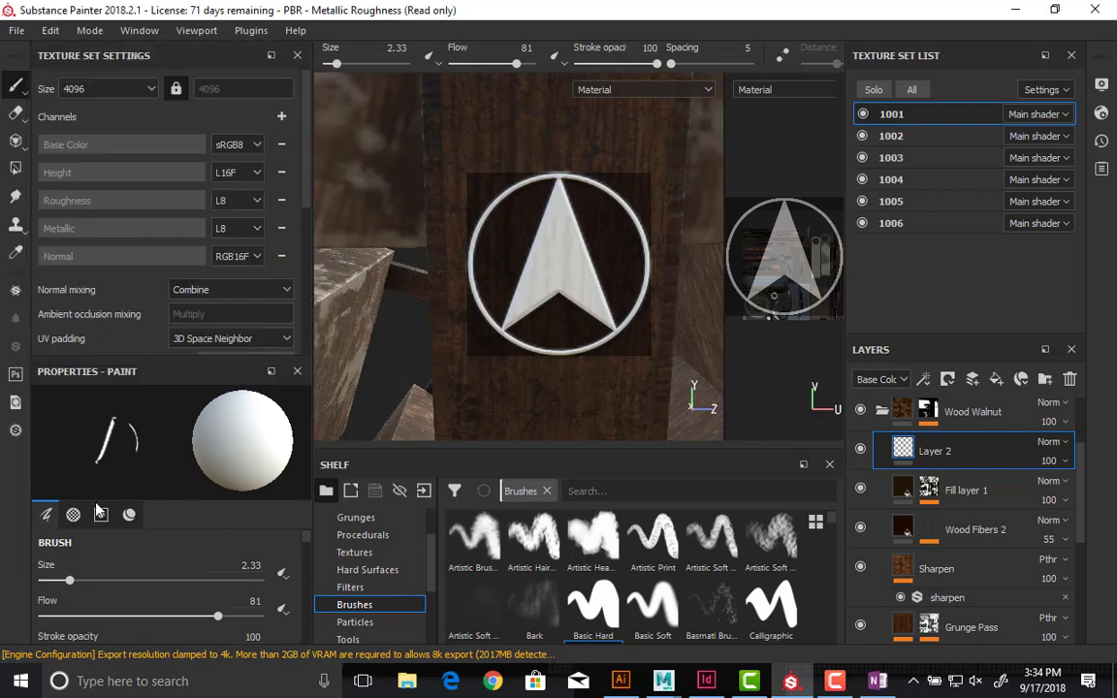
pyautogui.moveTo(116, 363); pyautogui.dragTo(111, 161)
# - Remove the Arrow Circle stencil from the paint brush
pyautogui.scroll(-5, 104, 398)
pyautogui.scroll(-3, 112, 473)
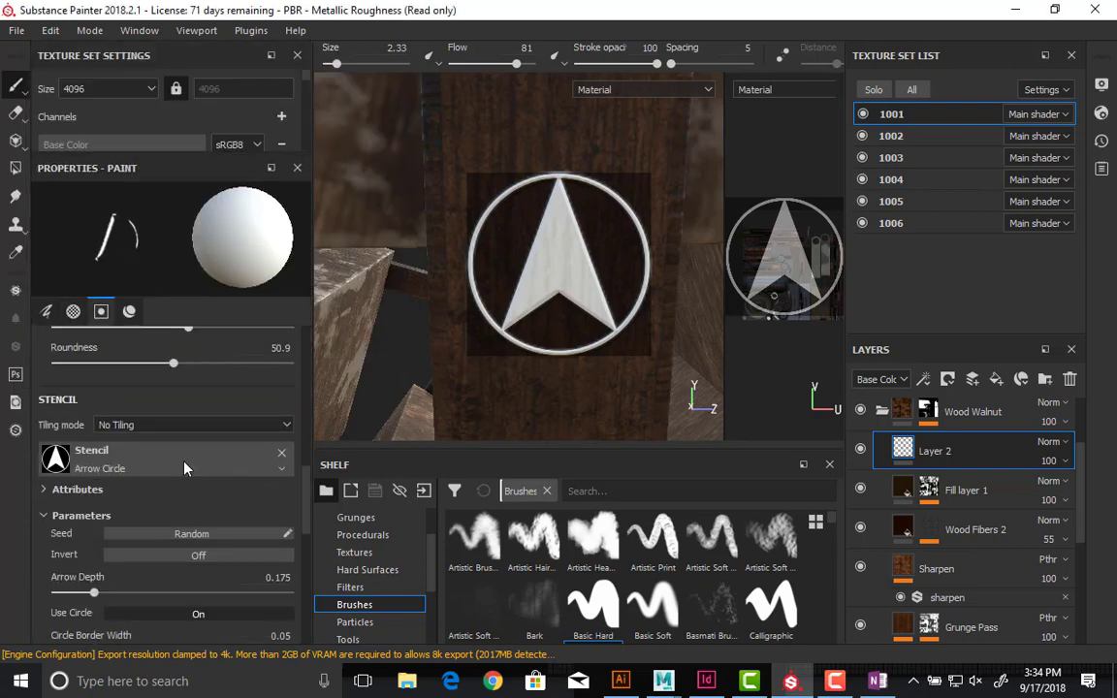
pyautogui.click(282, 456)
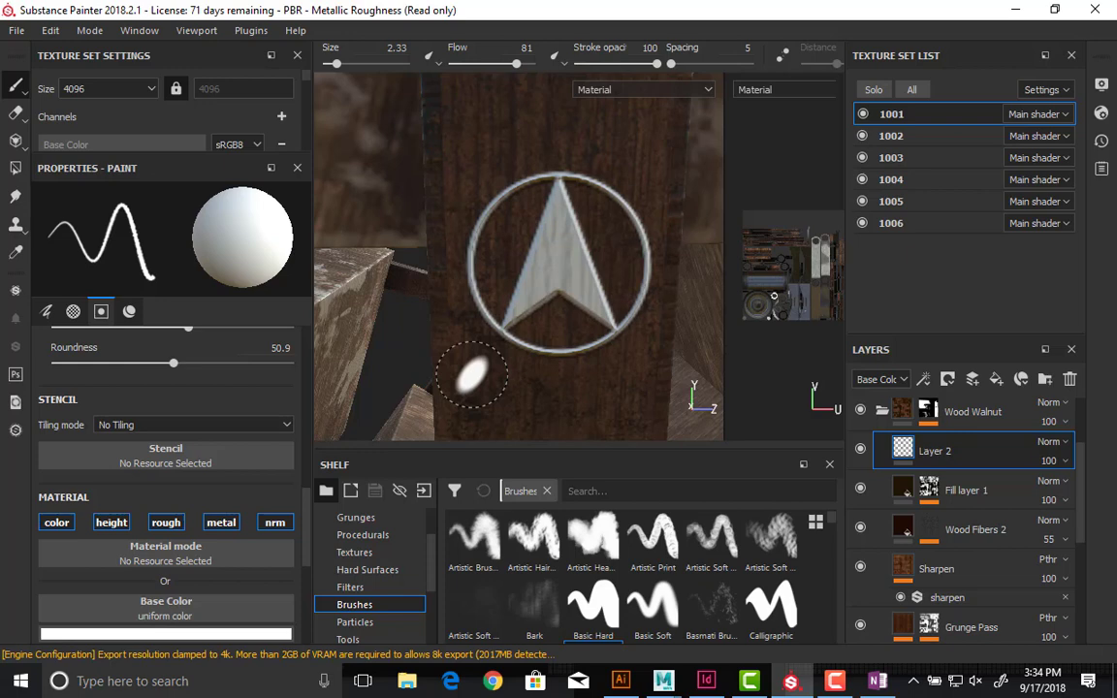
# - Examine the painted arrow-circle emblem on the wooden beam from close up, from a distance and from several angles
pyautogui.scroll(5, 503, 303)
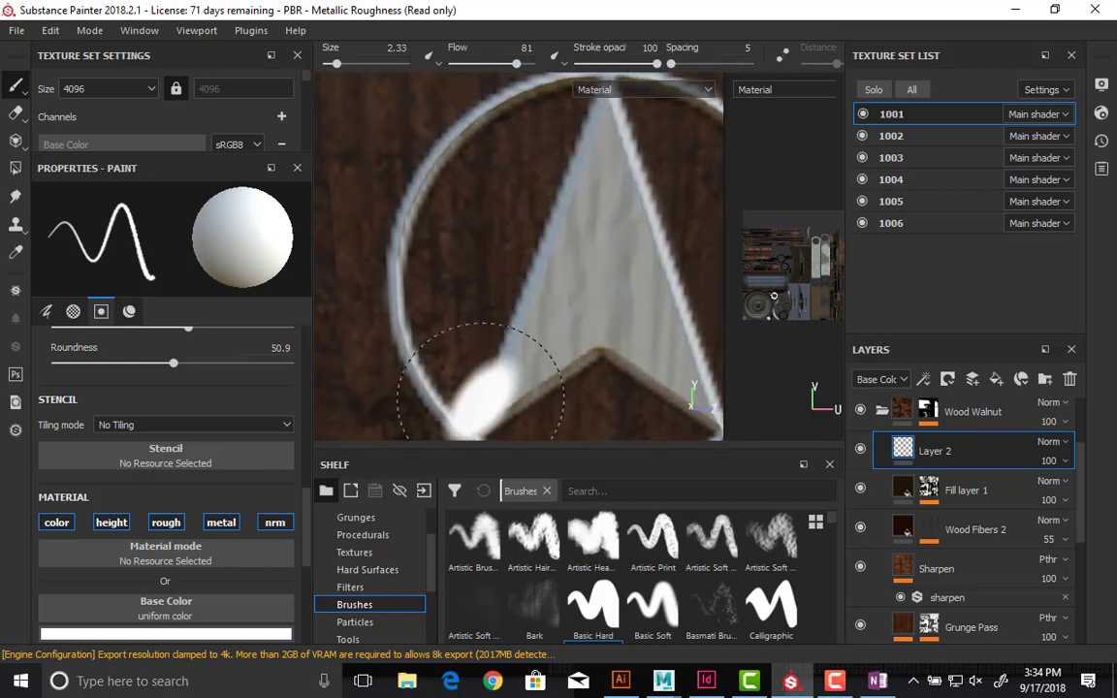
pyautogui.keyDown('alt'); pyautogui.moveTo(476, 310); pyautogui.dragTo(408, 305, button='right'); pyautogui.keyUp('alt')
pyautogui.keyDown('alt'); pyautogui.moveTo(511, 289); pyautogui.dragTo(194, 250, button='right'); pyautogui.keyUp('alt')
pyautogui.keyDown('alt'); pyautogui.moveTo(477, 333); pyautogui.dragTo(242, 329, button='right'); pyautogui.keyUp('alt')
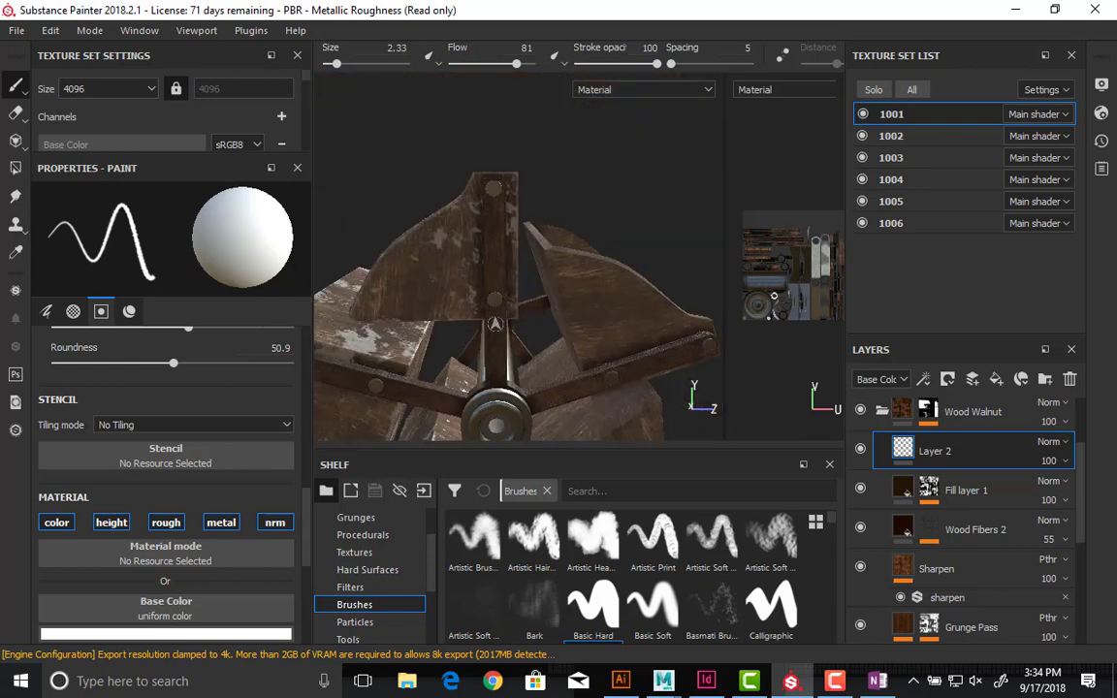
pyautogui.keyDown('alt'); pyautogui.moveTo(510, 345); pyautogui.dragTo(574, 328); pyautogui.keyUp('alt')
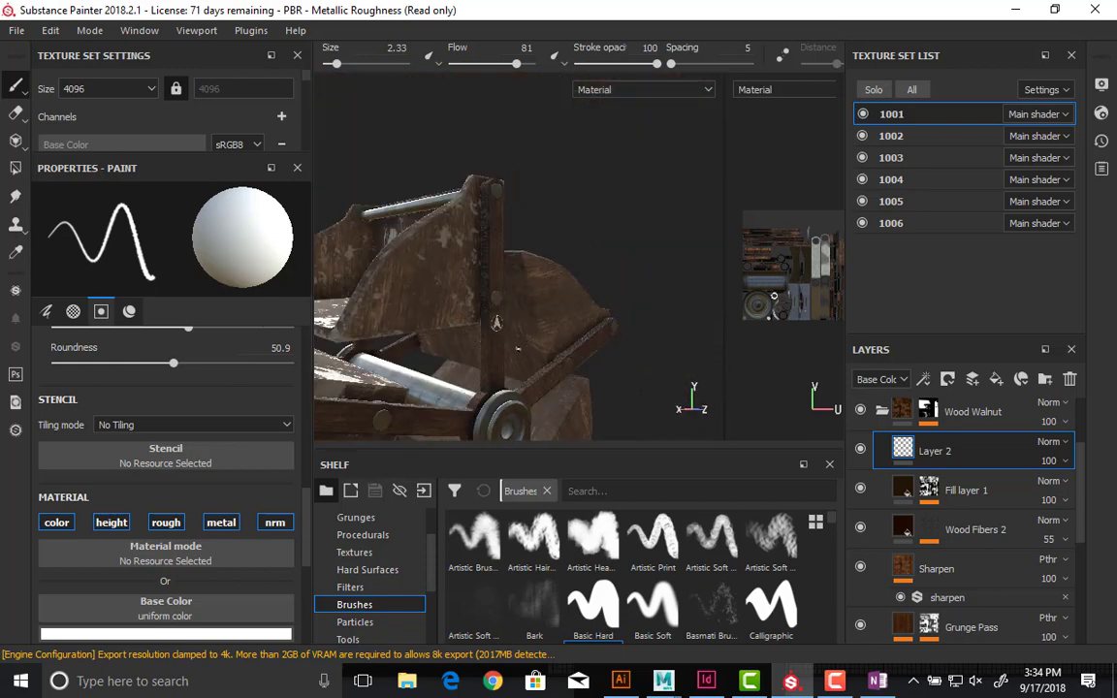
pyautogui.keyDown('alt'); pyautogui.moveTo(455, 313); pyautogui.dragTo(393, 344); pyautogui.keyUp('alt')
pyautogui.keyDown('alt'); pyautogui.moveTo(743, 348); pyautogui.dragTo(669, 351, button='right'); pyautogui.keyUp('alt')
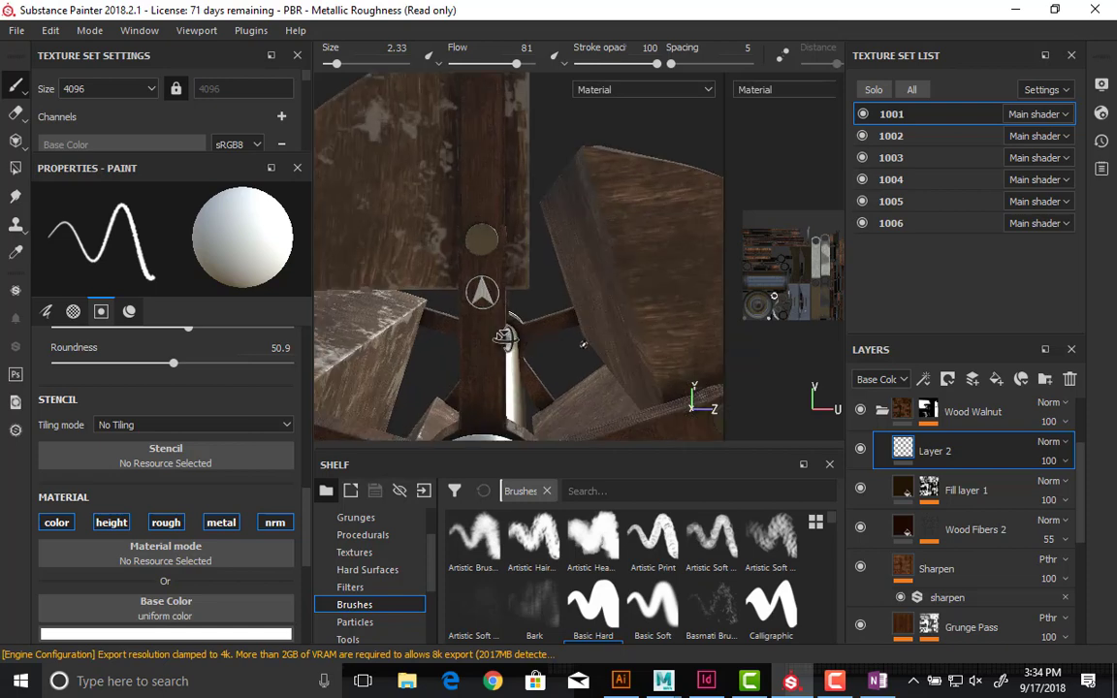
pyautogui.keyDown('alt'); pyautogui.moveTo(506, 339); pyautogui.dragTo(490, 340); pyautogui.keyUp('alt')
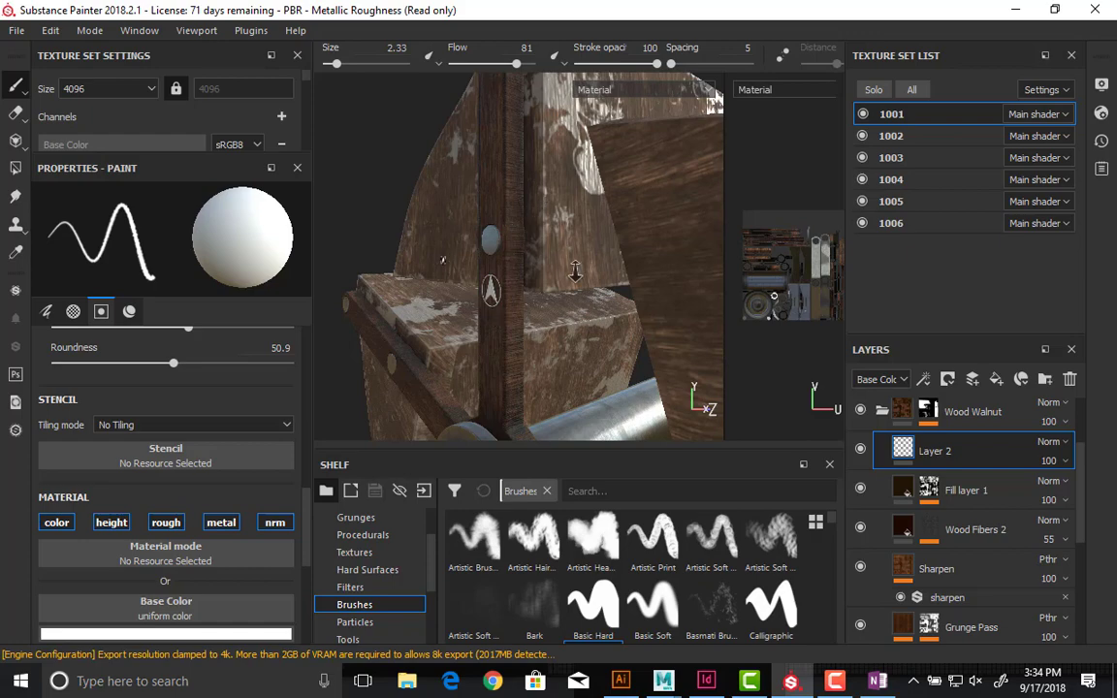
pyautogui.keyDown('alt'); pyautogui.moveTo(574, 272); pyautogui.dragTo(626, 282, button='right'); pyautogui.keyUp('alt')
pyautogui.moveTo(572, 238)
pyautogui.keyDown('alt'); pyautogui.mouseDown()
pyautogui.moveTo(529, 221)
pyautogui.moveTo(681, 221)
pyautogui.mouseUp(); pyautogui.keyUp('alt')
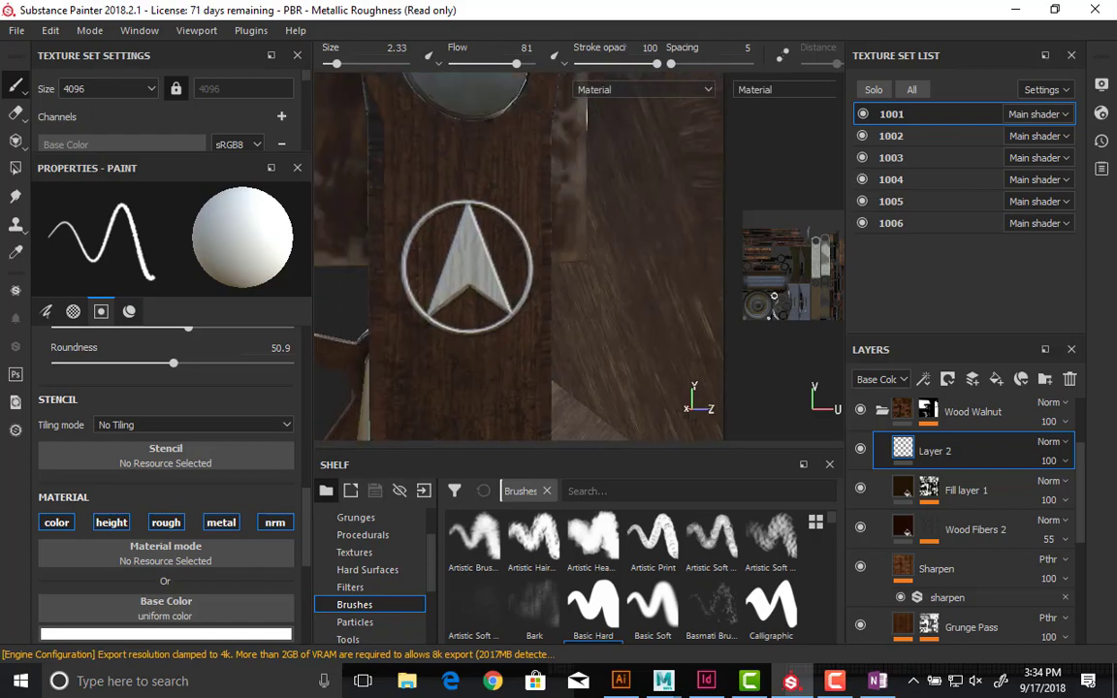
pyautogui.keyDown('alt'); pyautogui.moveTo(543, 226); pyautogui.dragTo(623, 235, button='middle'); pyautogui.keyUp('alt')
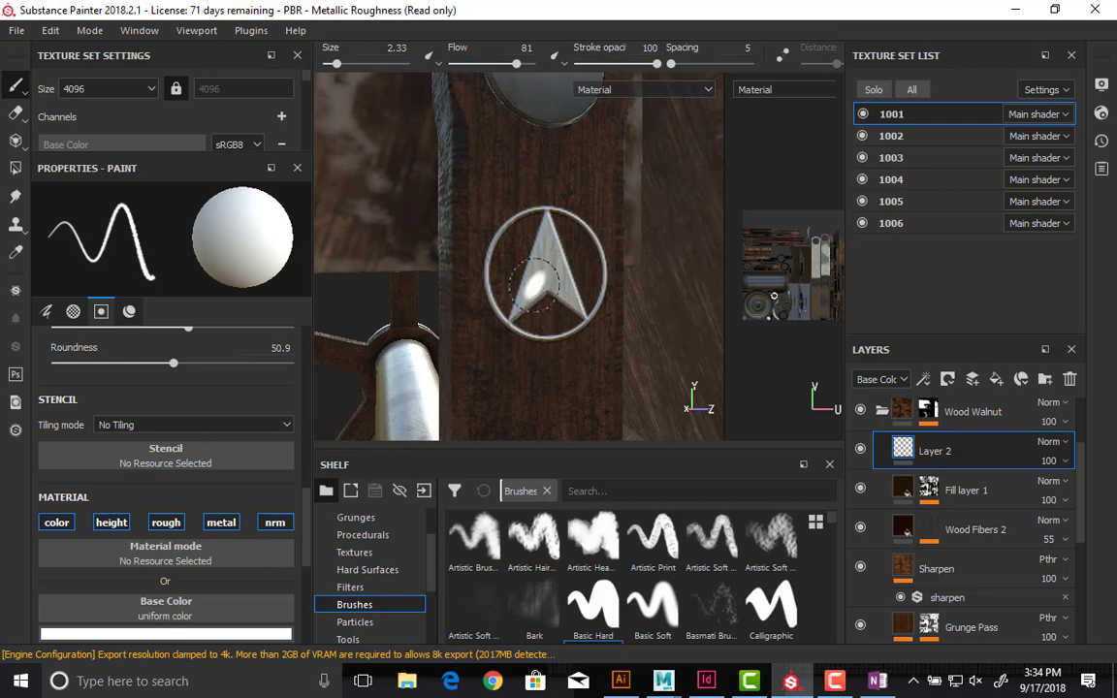
pyautogui.keyDown('alt'); pyautogui.moveTo(427, 252); pyautogui.dragTo(376, 262); pyautogui.keyUp('alt')
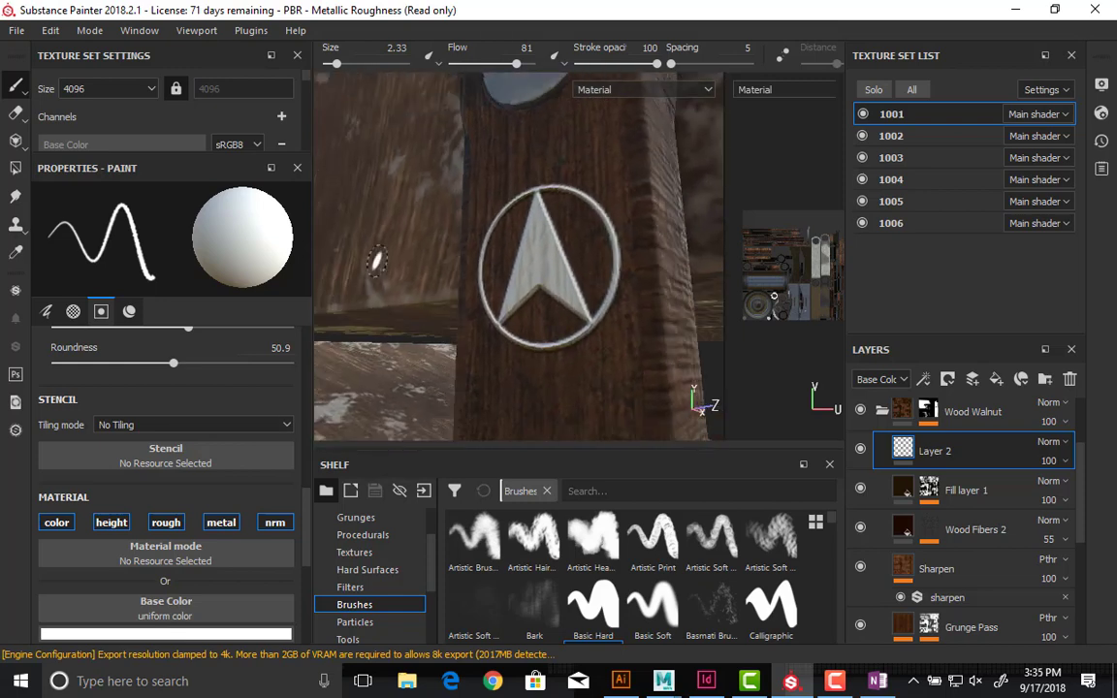
# - Load the Drop Small alpha as the paint brush's stencil
pyautogui.scroll(-5, 192, 466)
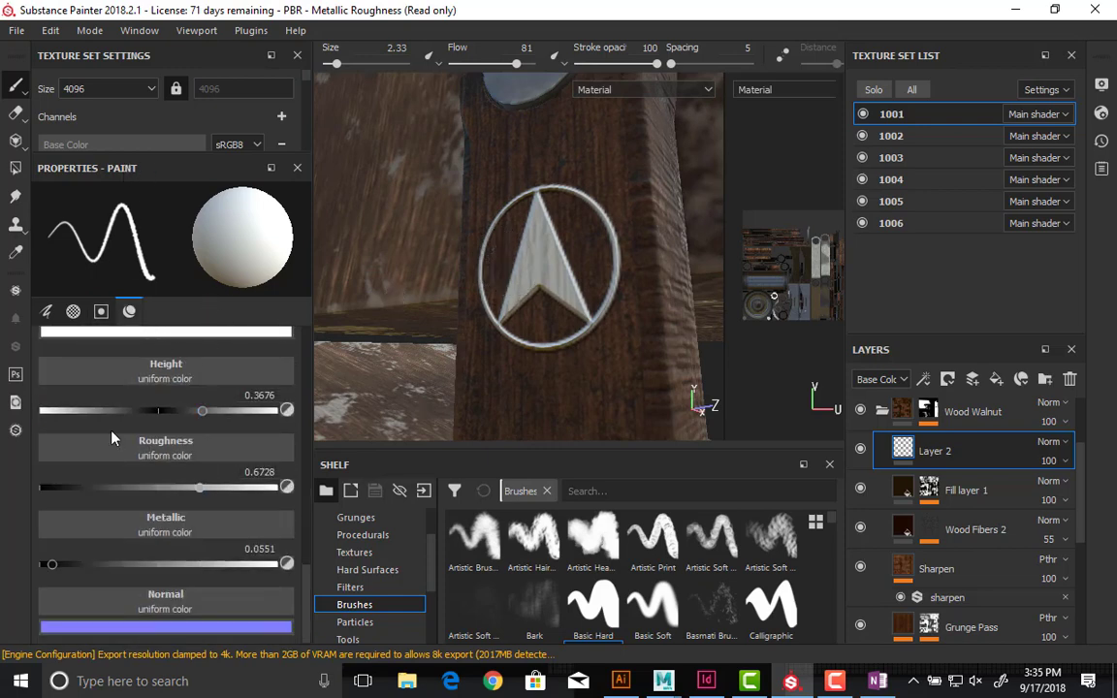
pyautogui.scroll(3, 186, 456)
pyautogui.scroll(8, 186, 456)
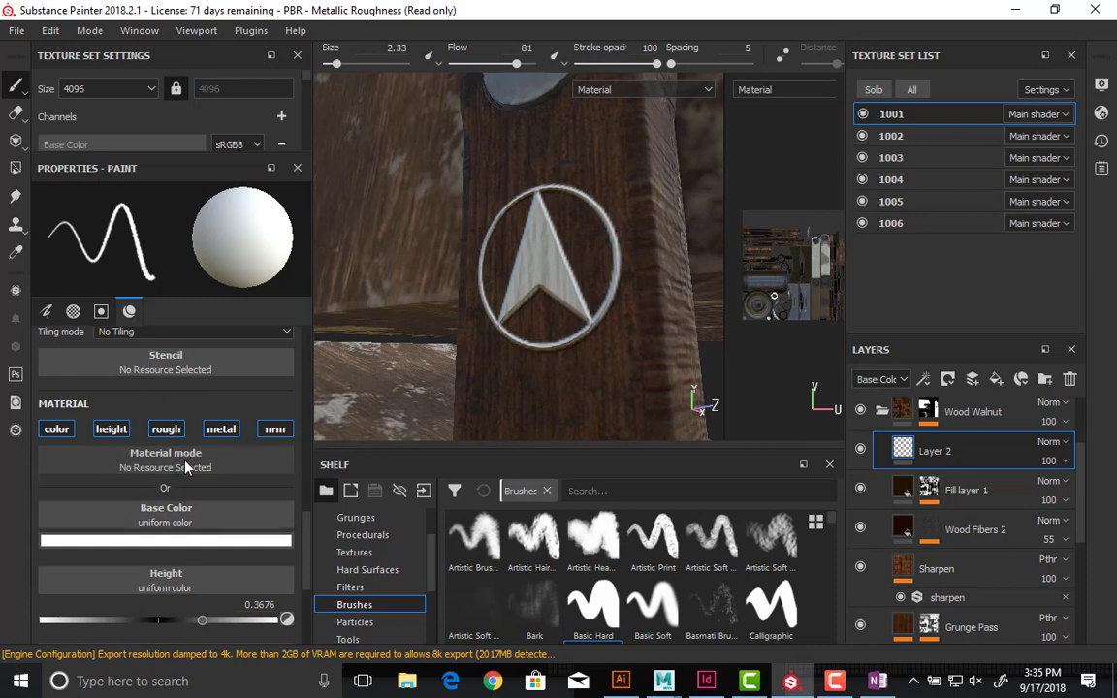
pyautogui.scroll(-3, 197, 448)
pyautogui.click(187, 514)
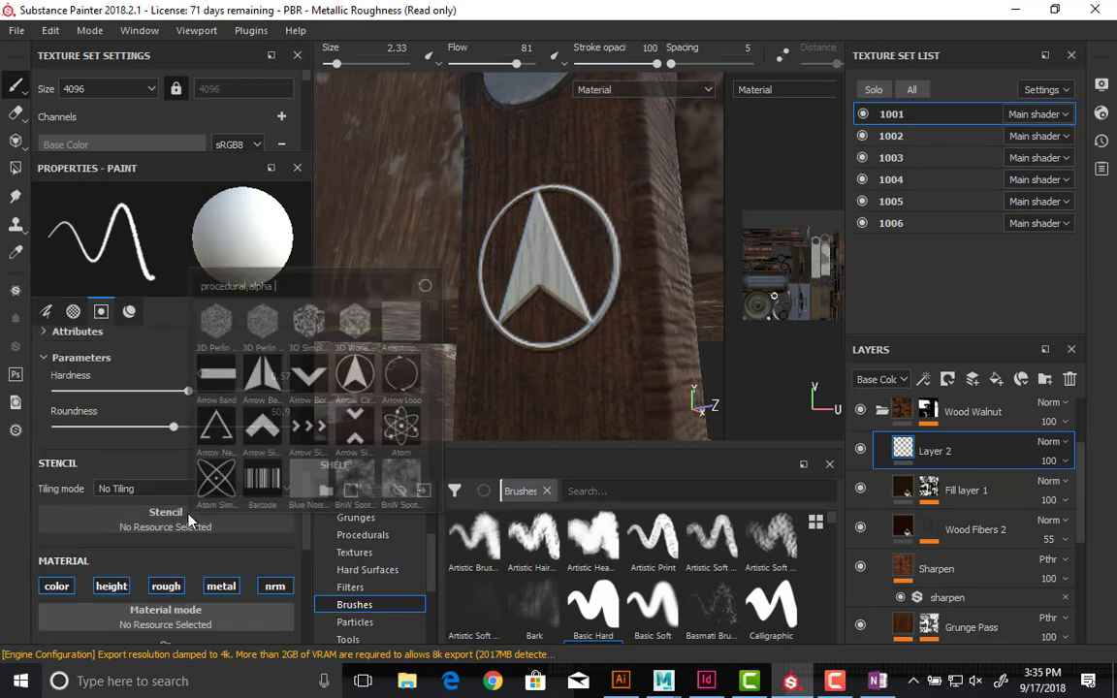
pyautogui.scroll(-3, 318, 396)
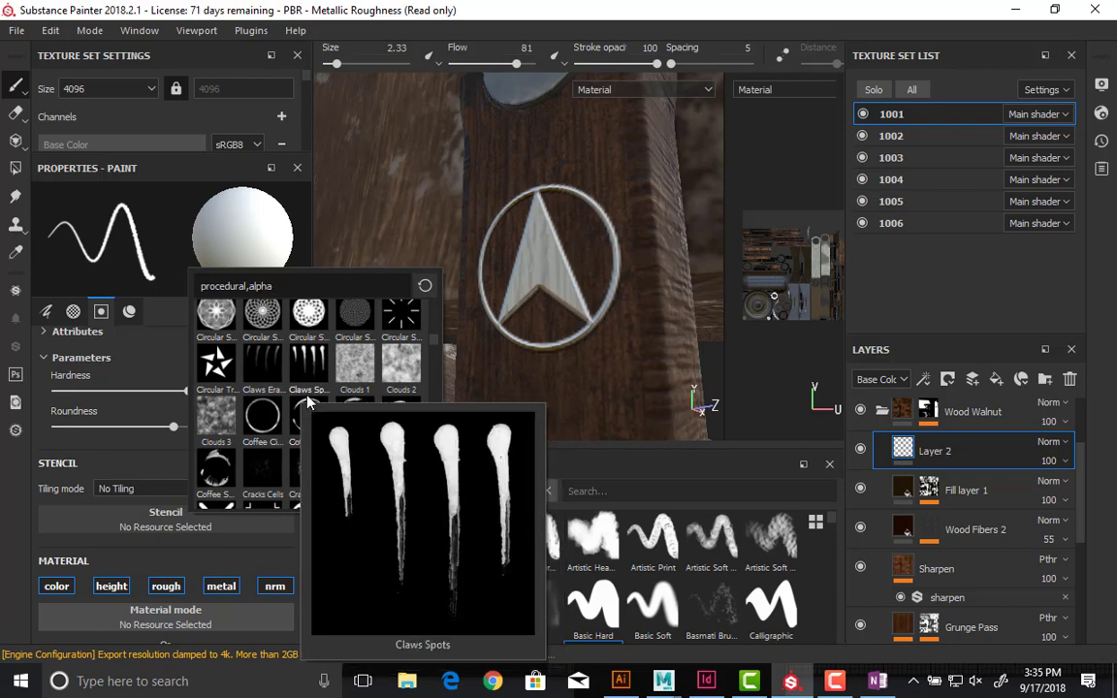
pyautogui.scroll(-5, 308, 397)
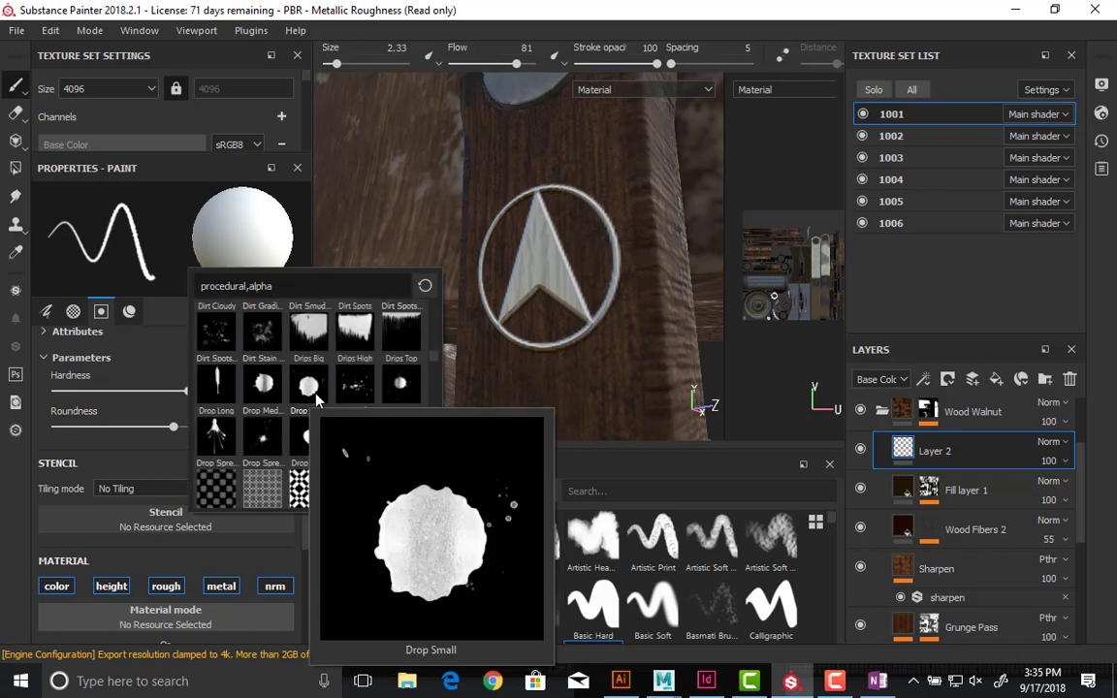
pyautogui.click(309, 388)
# - Place the beam area below the arrow-circle emblem under the Drop Small stencil and paint the splat onto the wood
pyautogui.keyDown('alt'); pyautogui.moveTo(579, 335); pyautogui.dragTo(624, 305, button='middle'); pyautogui.keyUp('alt')
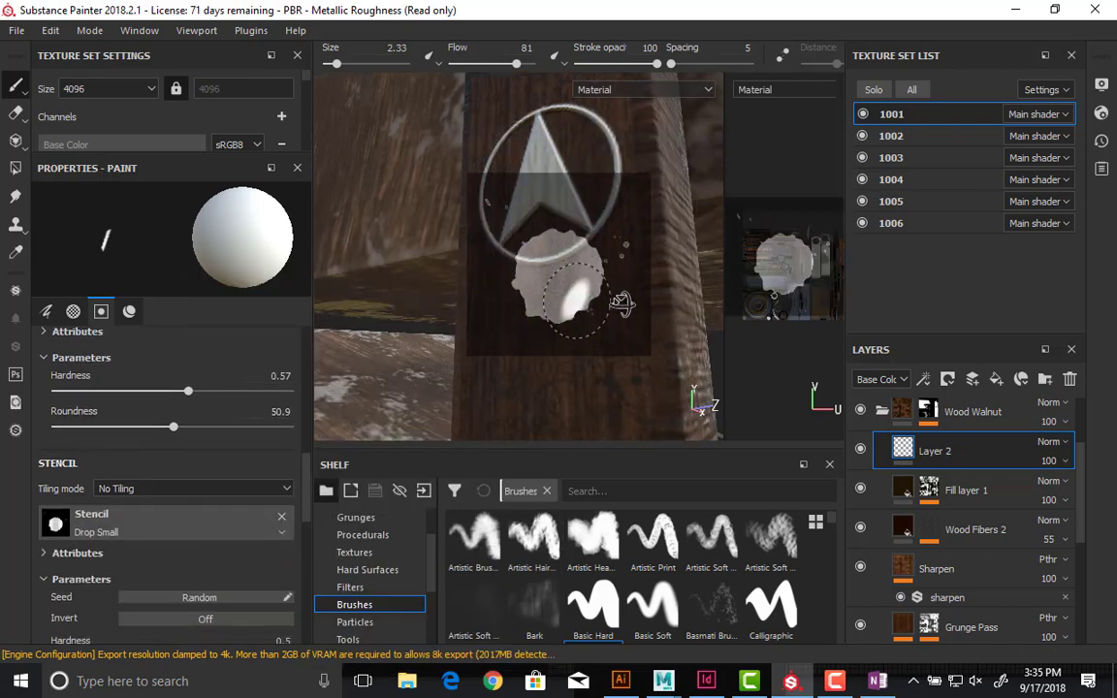
pyautogui.keyDown('alt'); pyautogui.keyDown('shift'); pyautogui.moveTo(624, 304); pyautogui.dragTo(608, 284); pyautogui.keyUp('shift'); pyautogui.keyUp('alt')
pyautogui.keyDown('alt'); pyautogui.moveTo(608, 284); pyautogui.dragTo(613, 223, button='middle'); pyautogui.keyUp('alt')
pyautogui.moveTo(568, 265)
pyautogui.mouseDown()
pyautogui.moveTo(518, 275)
pyautogui.moveTo(588, 263)
pyautogui.moveTo(521, 314)
pyautogui.moveTo(596, 276)
pyautogui.moveTo(574, 252)
pyautogui.moveTo(606, 302)
pyautogui.moveTo(564, 249)
pyautogui.moveTo(499, 315)
pyautogui.moveTo(582, 287)
pyautogui.moveTo(493, 311)
pyautogui.moveTo(571, 336)
pyautogui.moveTo(581, 308)
pyautogui.mouseUp()
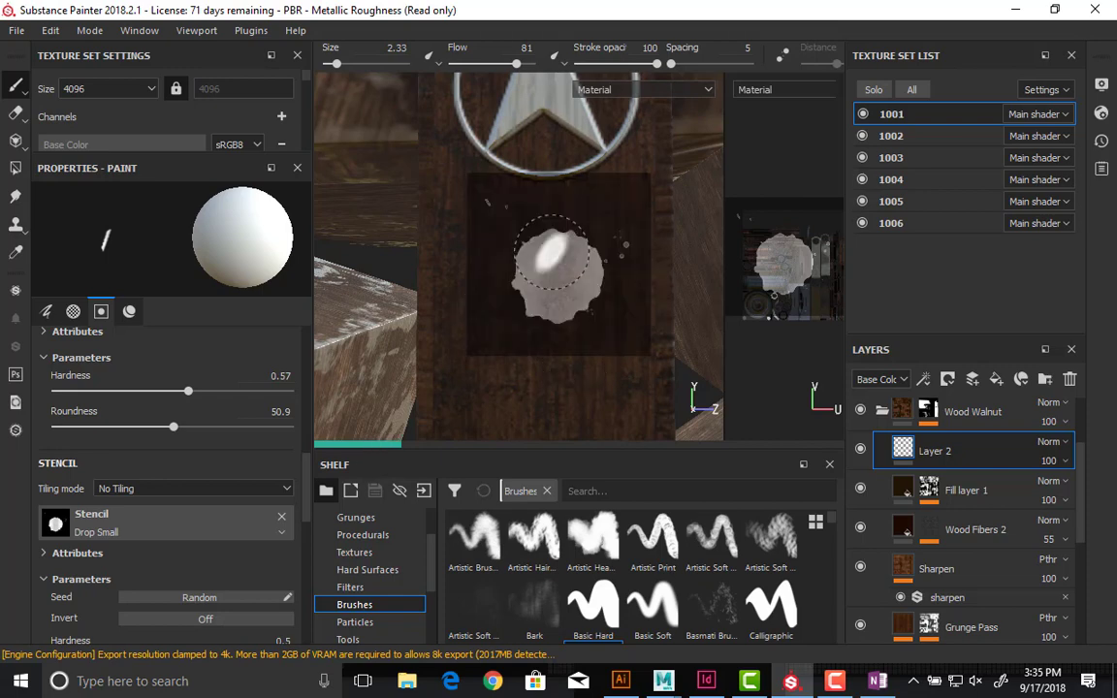
pyautogui.moveTo(550, 252)
pyautogui.mouseDown()
pyautogui.moveTo(536, 250)
pyautogui.moveTo(579, 280)
pyautogui.moveTo(533, 236)
pyautogui.moveTo(498, 268)
pyautogui.moveTo(535, 302)
pyautogui.moveTo(581, 256)
pyautogui.moveTo(516, 219)
pyautogui.moveTo(512, 237)
pyautogui.mouseUp()
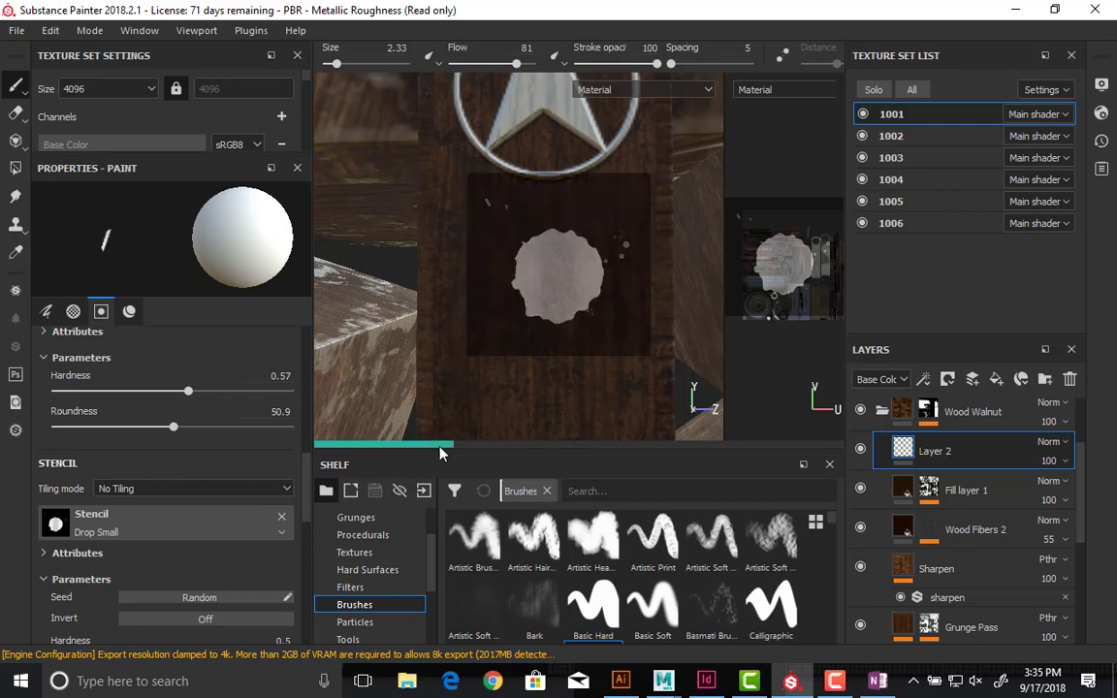
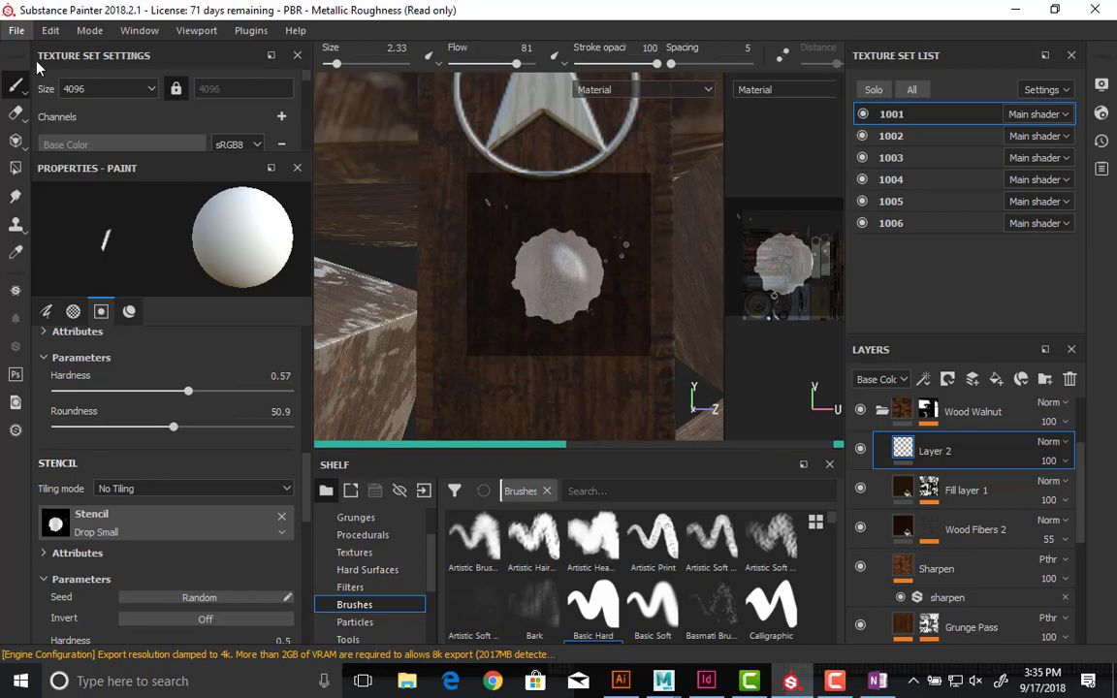
# - Open the recent project Robot.spp without saving the current project
pyautogui.click(16, 30)
pyautogui.moveTo(60, 86)
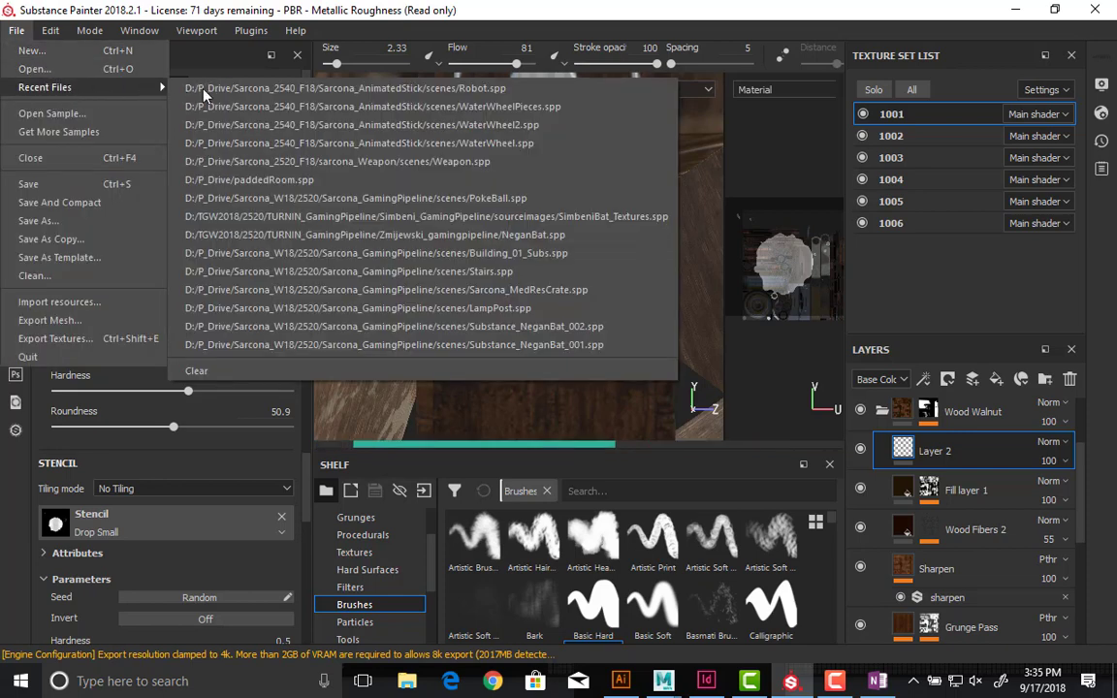
pyautogui.click(231, 90)
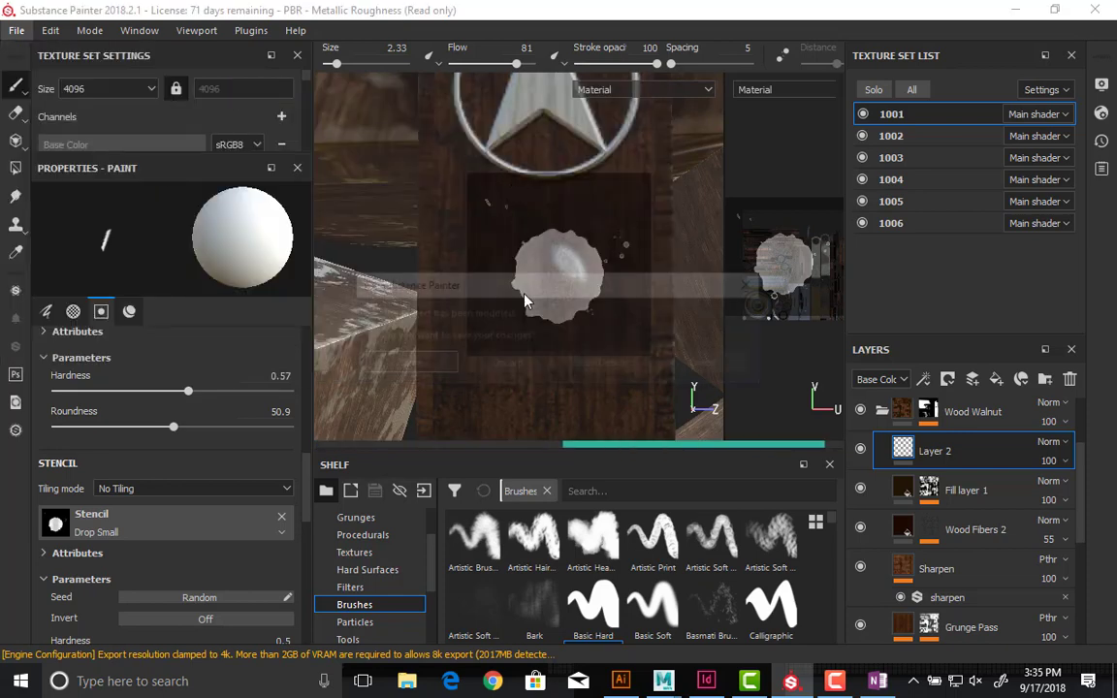
pyautogui.click(531, 364)
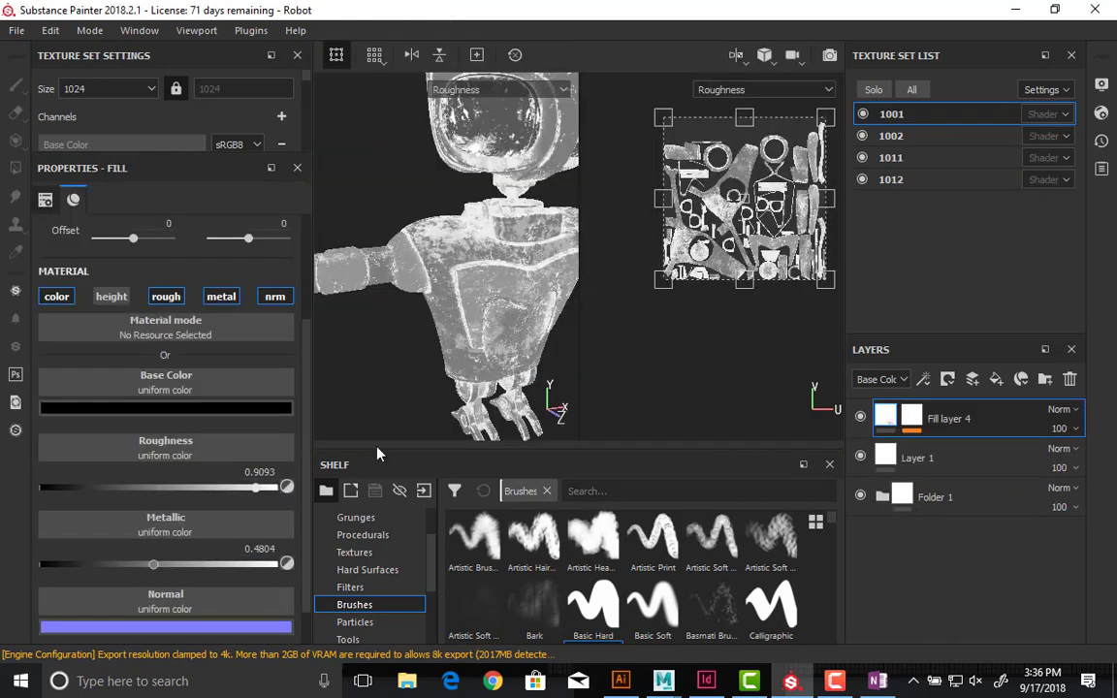
# - Display the robot with its full material and widen the 3D view, facing the robot's front
pyautogui.keyDown('alt'); pyautogui.moveTo(407, 198); pyautogui.dragTo(394, 267); pyautogui.keyUp('alt')
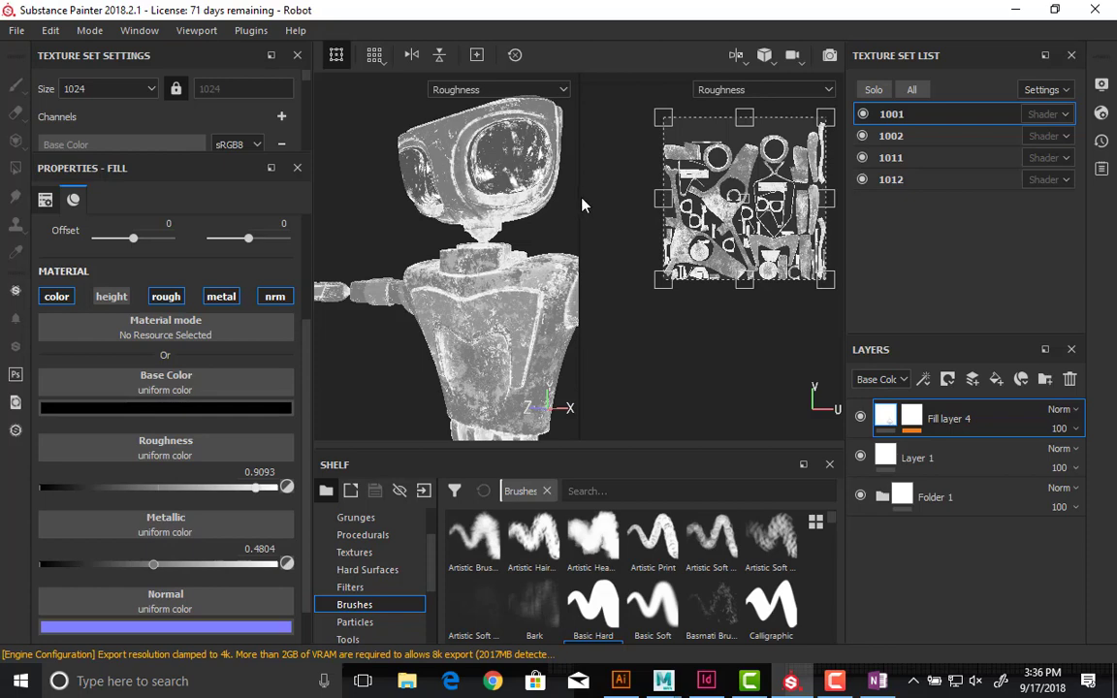
pyautogui.press('m')
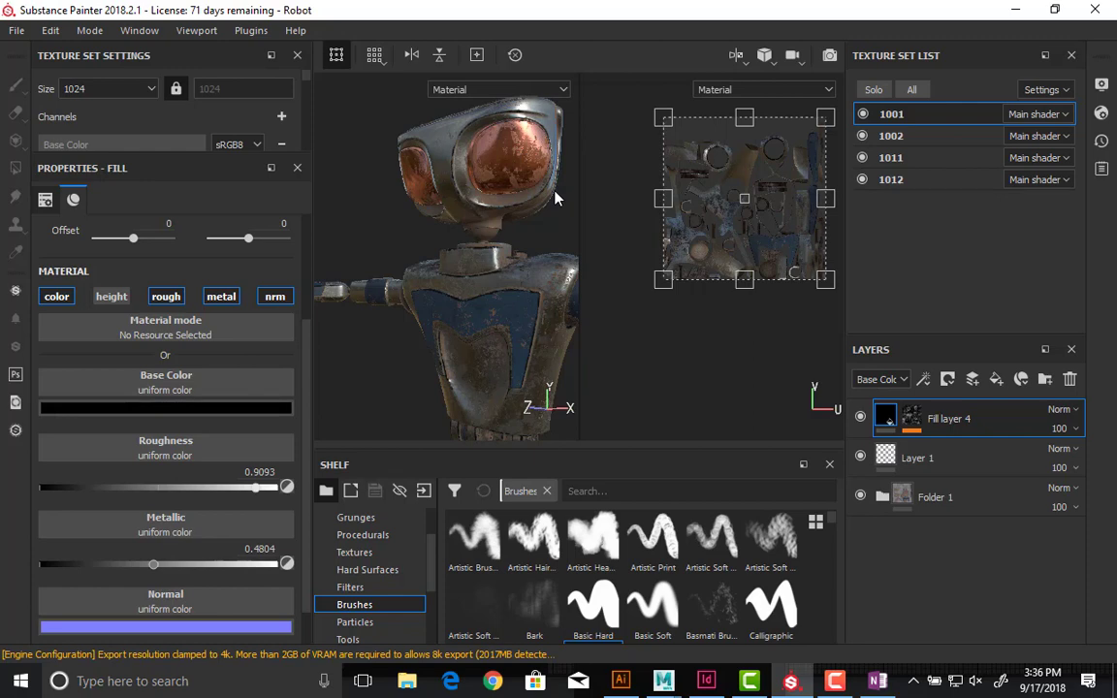
pyautogui.moveTo(578, 222); pyautogui.dragTo(741, 221)
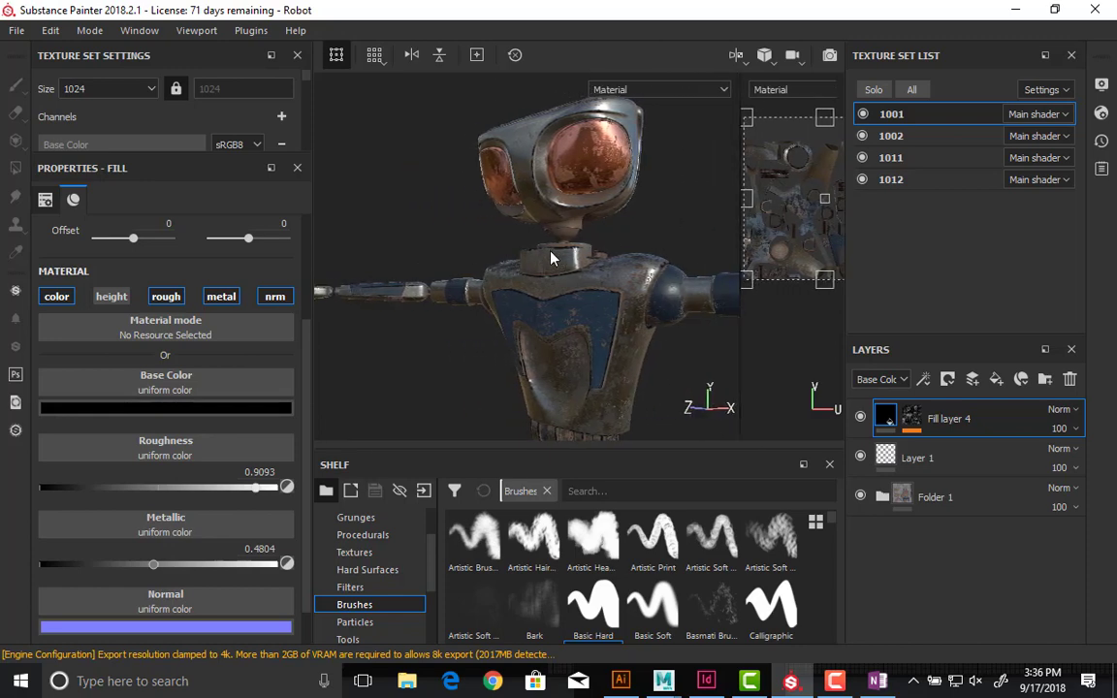
pyautogui.keyDown('alt'); pyautogui.moveTo(659, 257); pyautogui.dragTo(875, 248); pyautogui.keyUp('alt')
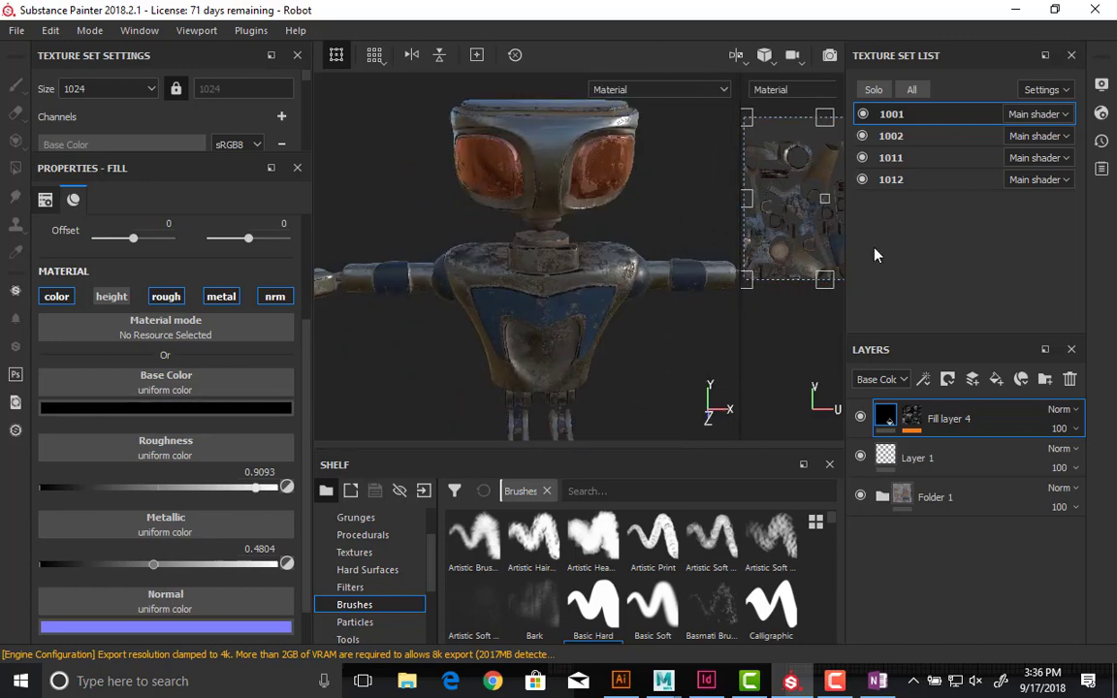
# - Compare the robot's head and torso with Fill layer 4 repeatedly hidden and shown
pyautogui.click(861, 422)
pyautogui.click(861, 422)
pyautogui.click(861, 422)
pyautogui.click(861, 420)
pyautogui.click(861, 421)
pyautogui.click(861, 421)
pyautogui.click(861, 421)
pyautogui.keyDown('alt'); pyautogui.moveTo(558, 329); pyautogui.dragTo(640, 363); pyautogui.keyUp('alt')
pyautogui.click(861, 418)
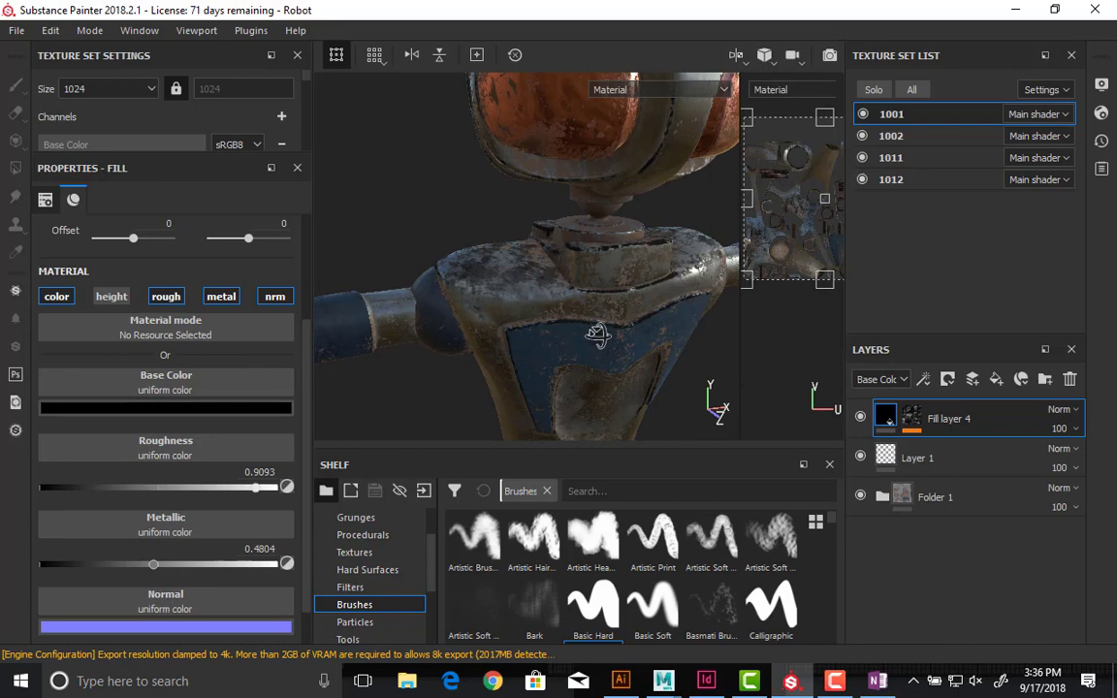
pyautogui.keyDown('alt'); pyautogui.moveTo(539, 302); pyautogui.dragTo(508, 255); pyautogui.keyUp('alt')
# - Hide Fill layer 4, Layer 1 and the Fill layer 1 inside Folder 1, and inspect the torso
pyautogui.click(860, 417)
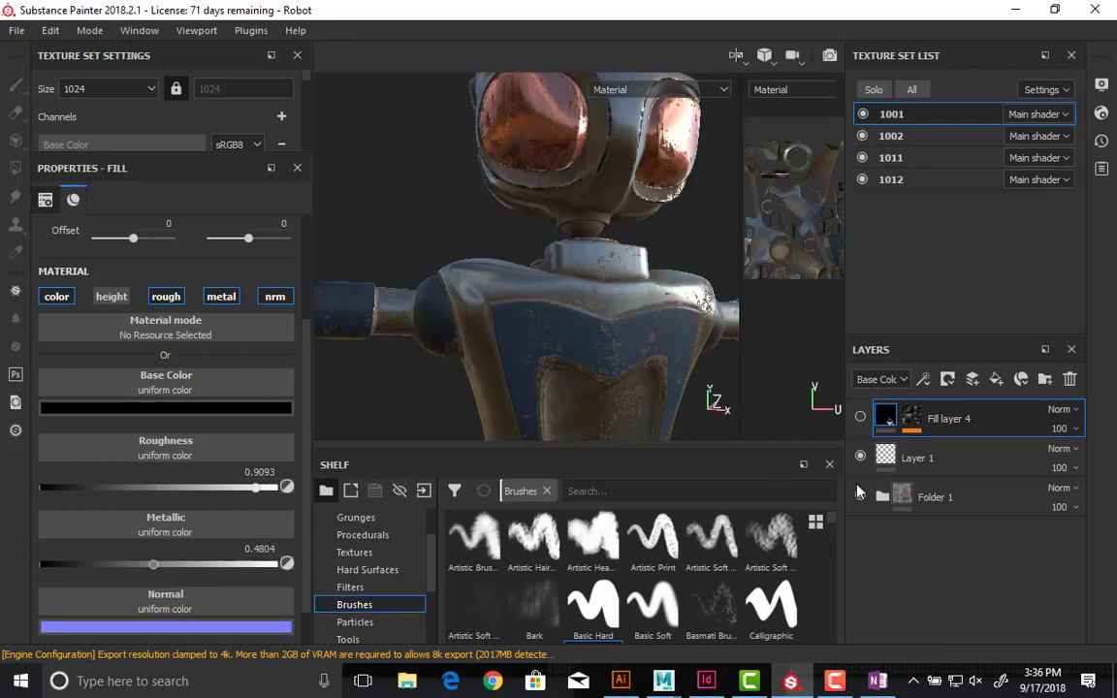
pyautogui.click(860, 457)
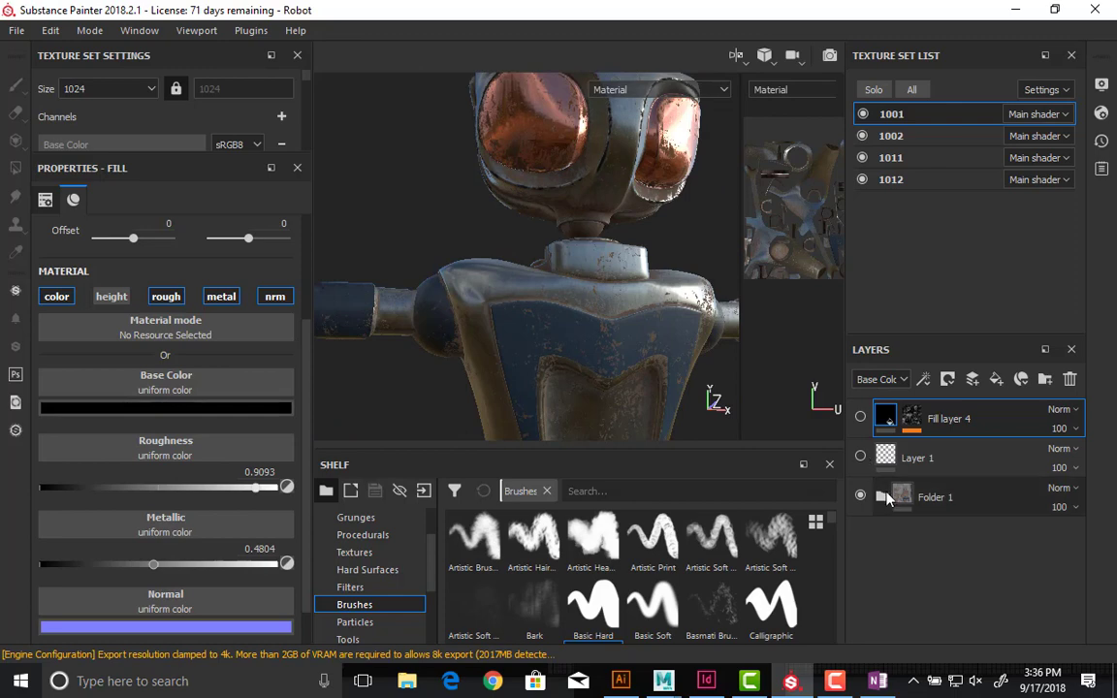
pyautogui.click(882, 496)
pyautogui.click(860, 535)
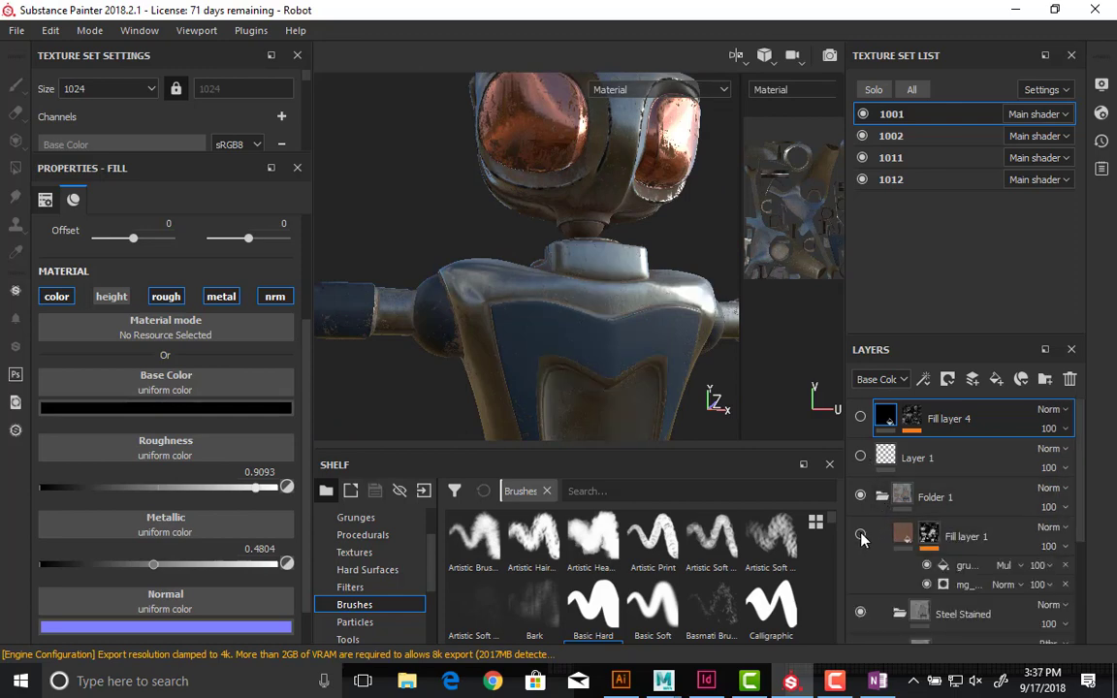
pyautogui.keyDown('alt'); pyautogui.moveTo(620, 397); pyautogui.dragTo(669, 352); pyautogui.keyUp('alt')
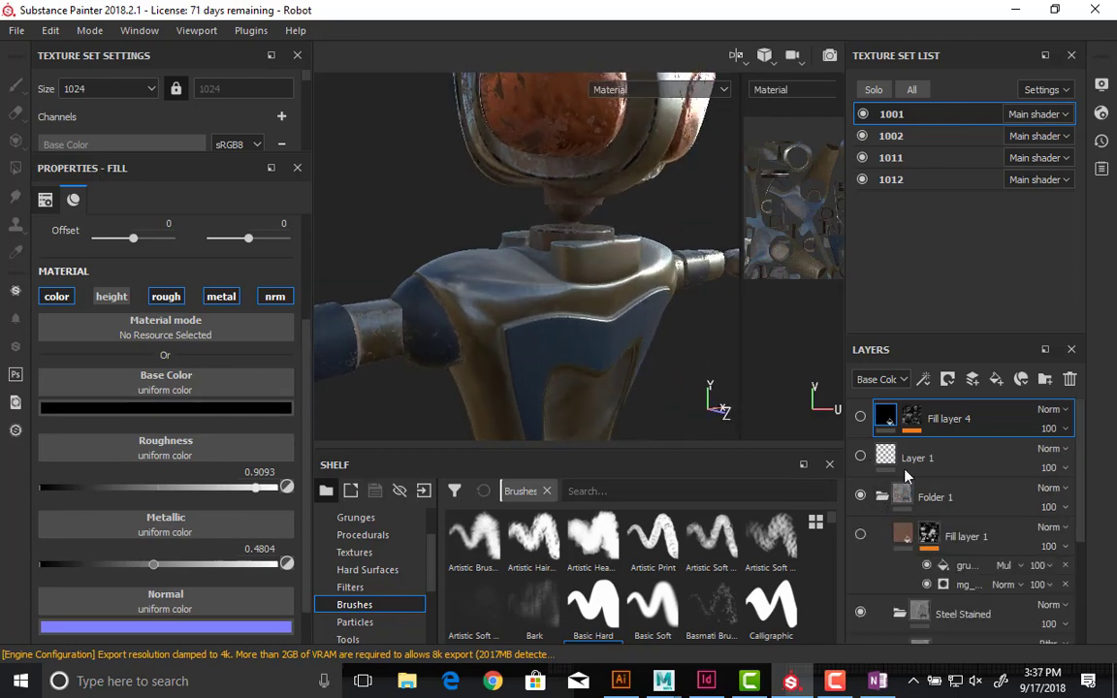
# - Hide Fill layer 5 and the Dirt layer in the Steel Stained folder and inspect the bare steel torso
pyautogui.scroll(-3, 961, 520)
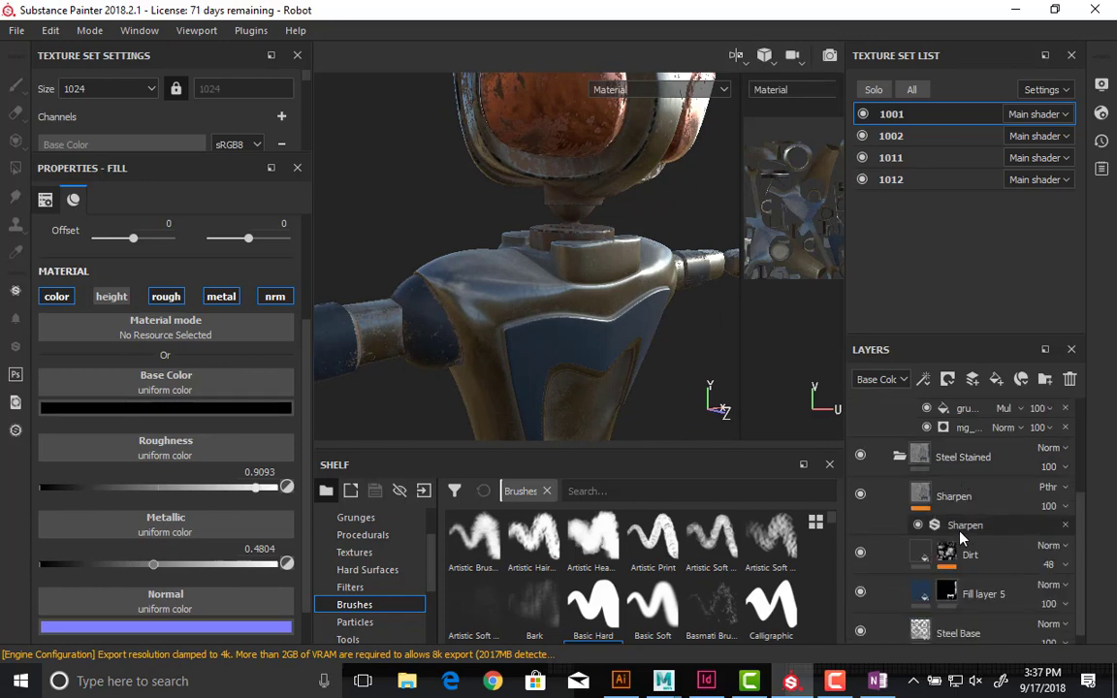
pyautogui.click(860, 592)
pyautogui.click(860, 553)
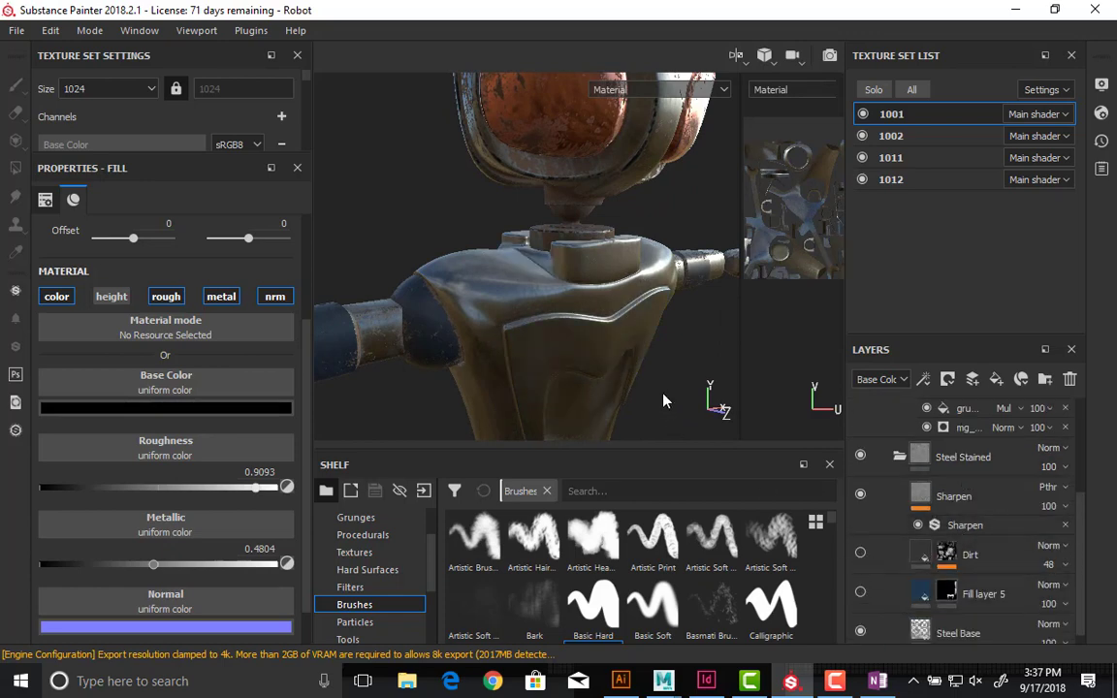
pyautogui.keyDown('alt'); pyautogui.moveTo(563, 295); pyautogui.dragTo(679, 368); pyautogui.keyUp('alt')
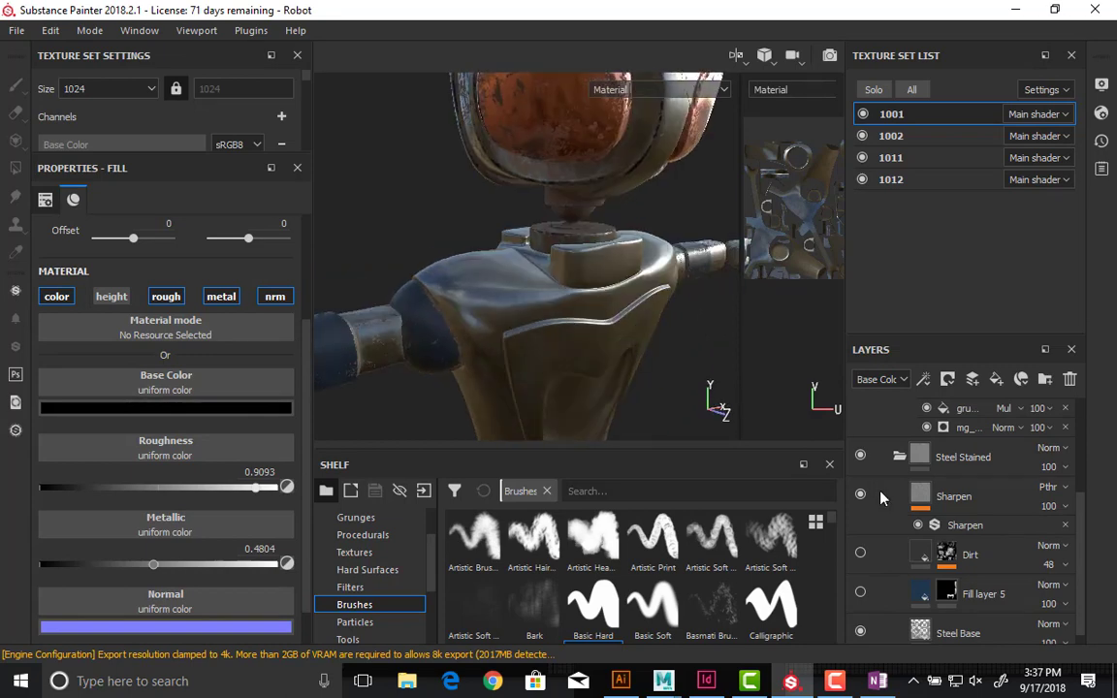
# - Show Fill layer 5, Fill layer 1, Layer 1 and Fill layer 4 again and view the whole robot
pyautogui.click(860, 592)
pyautogui.scroll(3, 861, 543)
pyautogui.scroll(2, 863, 538)
pyautogui.click(860, 536)
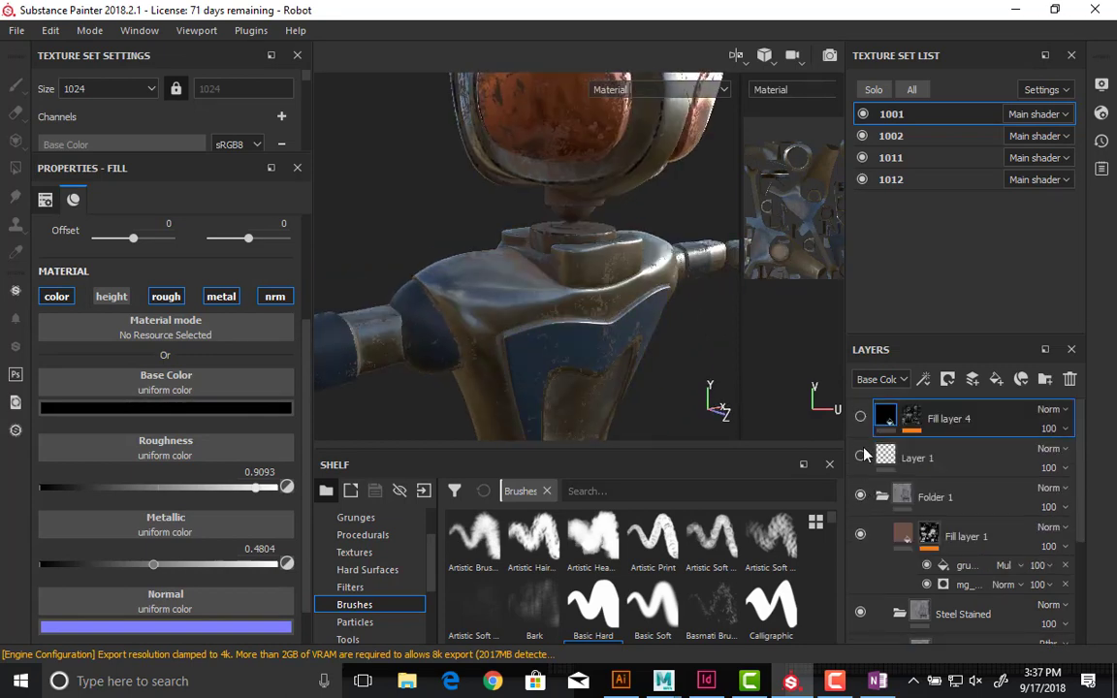
pyautogui.click(860, 456)
pyautogui.click(860, 418)
pyautogui.keyDown('alt'); pyautogui.moveTo(555, 255); pyautogui.dragTo(611, 329); pyautogui.keyUp('alt')
pyautogui.keyDown('alt'); pyautogui.moveTo(612, 329); pyautogui.dragTo(496, 266, button='right'); pyautogui.keyUp('alt')
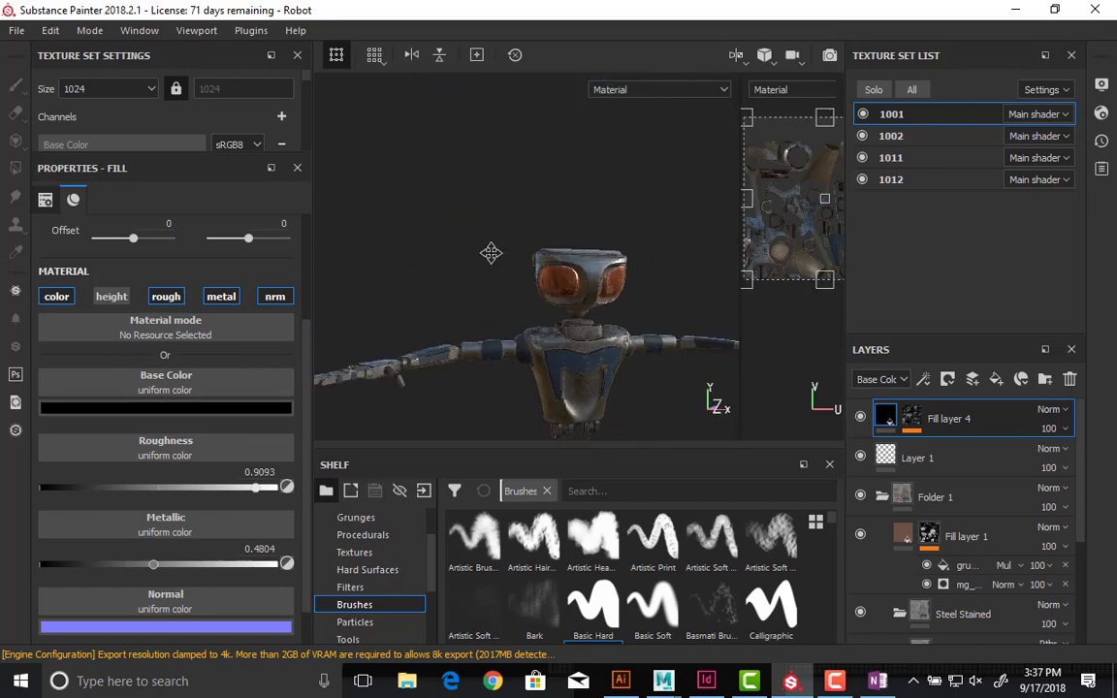
pyautogui.keyDown('alt'); pyautogui.moveTo(492, 252); pyautogui.dragTo(453, 172, button='middle'); pyautogui.keyUp('alt')
pyautogui.keyDown('alt'); pyautogui.moveTo(554, 321); pyautogui.dragTo(722, 257); pyautogui.keyUp('alt')
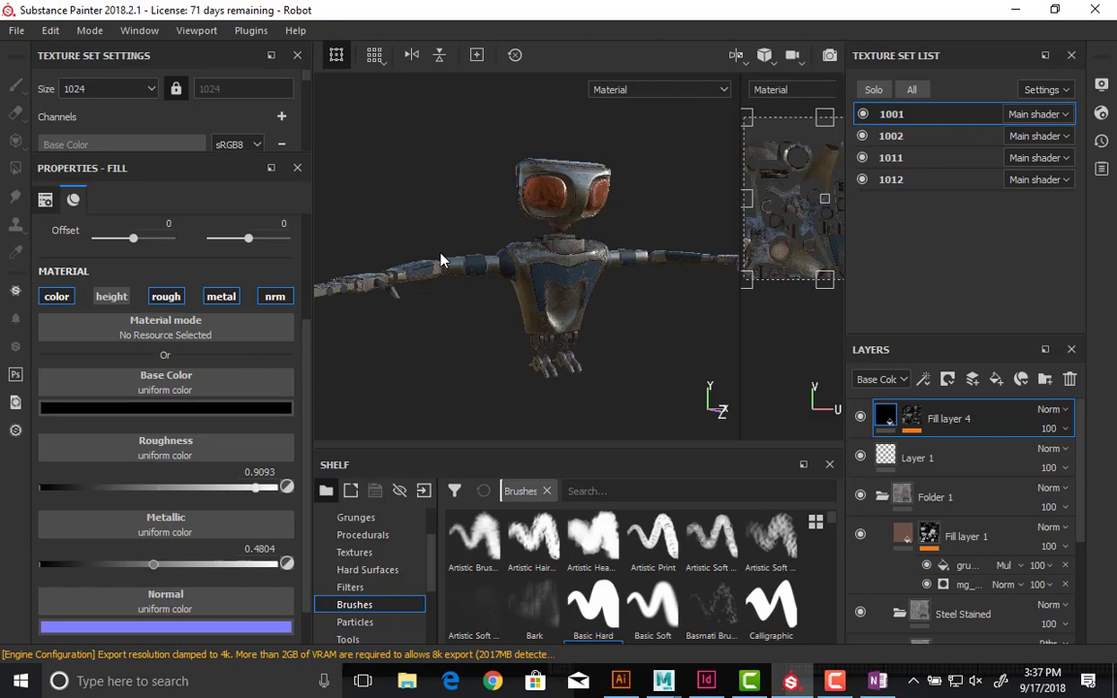
# - Enlarge the texture set settings, check the output size options for baking mesh maps, and cancel the bake
pyautogui.click(17, 30)
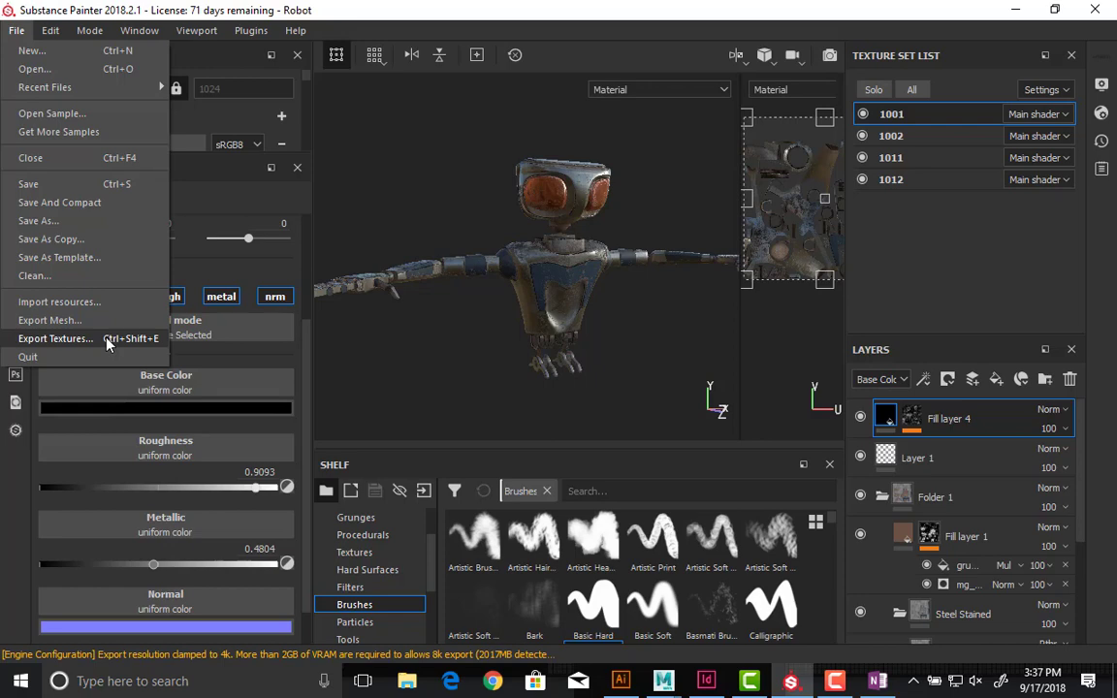
pyautogui.click(503, 397)
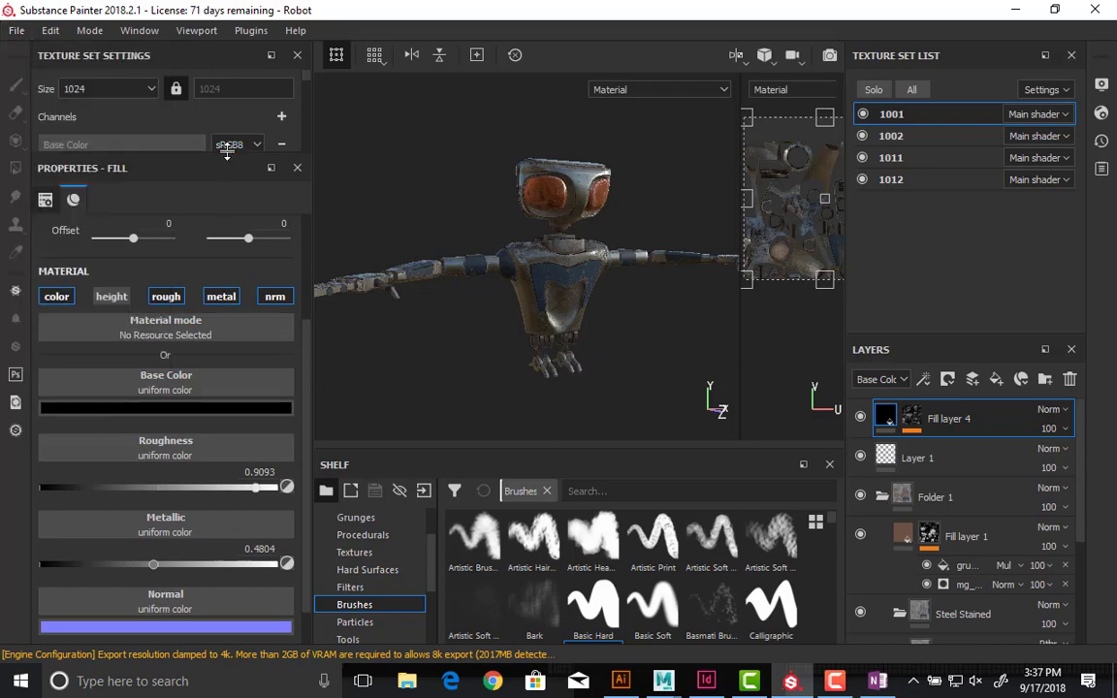
pyautogui.moveTo(227, 152); pyautogui.dragTo(218, 376)
pyautogui.click(245, 364)
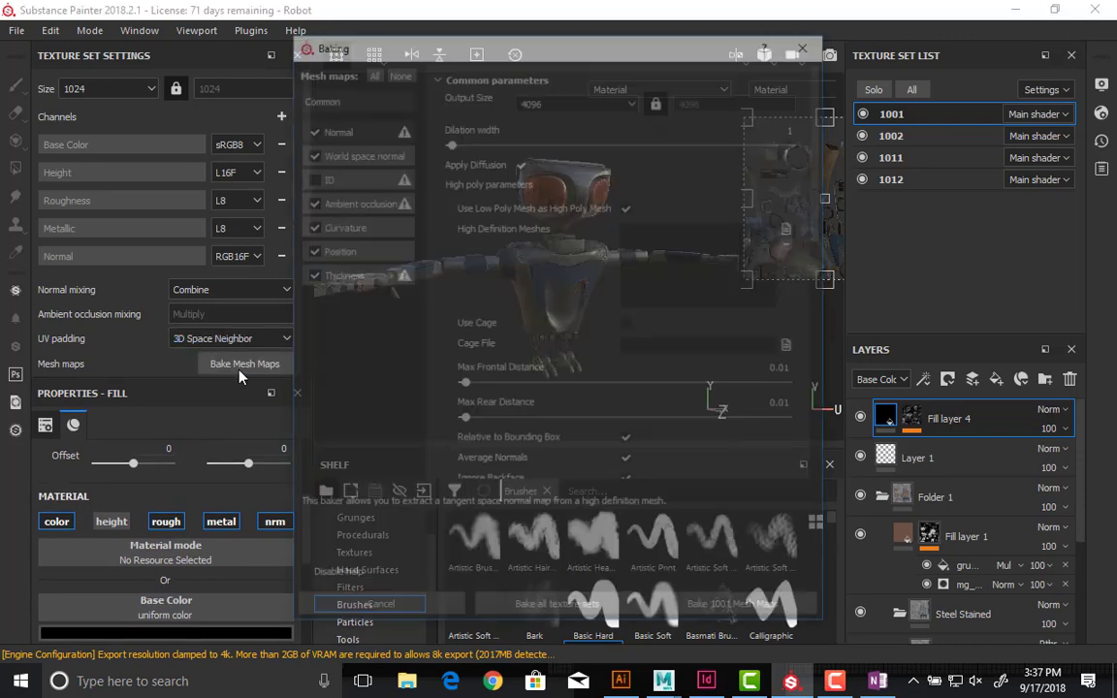
pyautogui.click(557, 100)
pyautogui.click(556, 101)
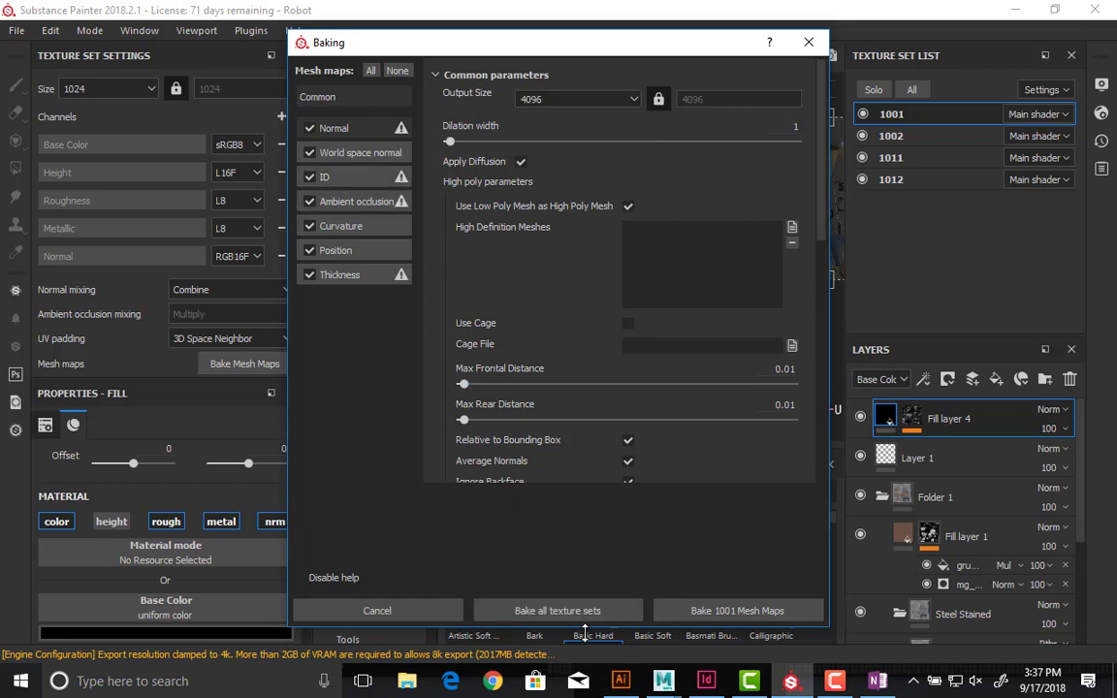
pyautogui.click(408, 613)
# - Open the texture export settings and choose the Arnold 5 UDIM (AiStandard) configuration
pyautogui.click(17, 30)
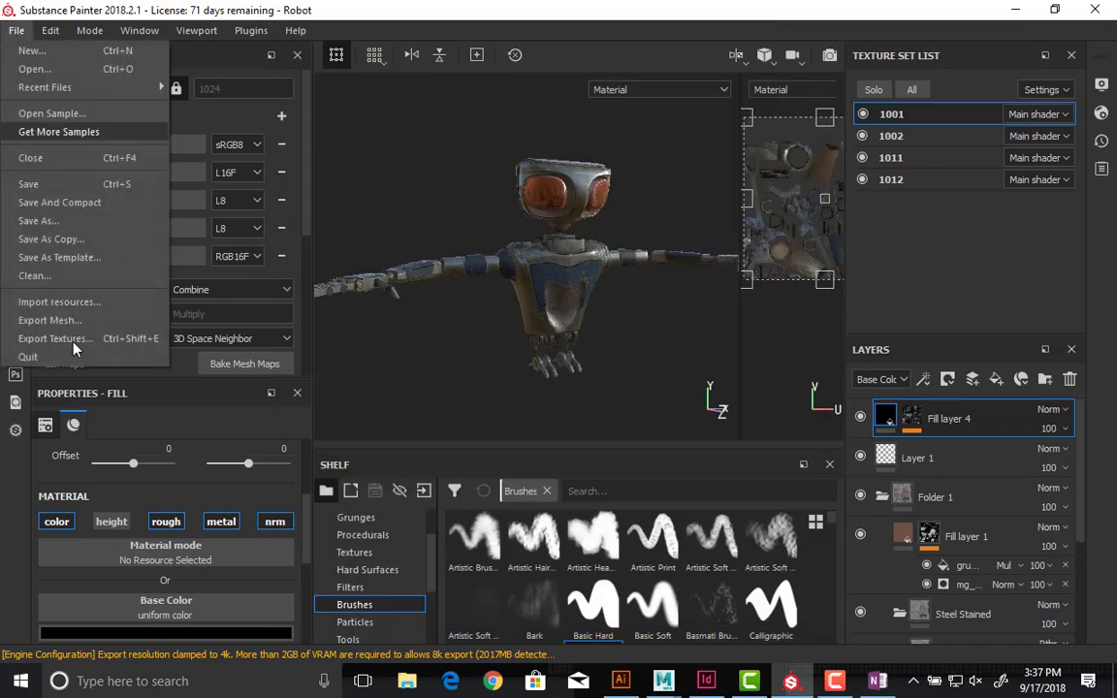
pyautogui.click(72, 339)
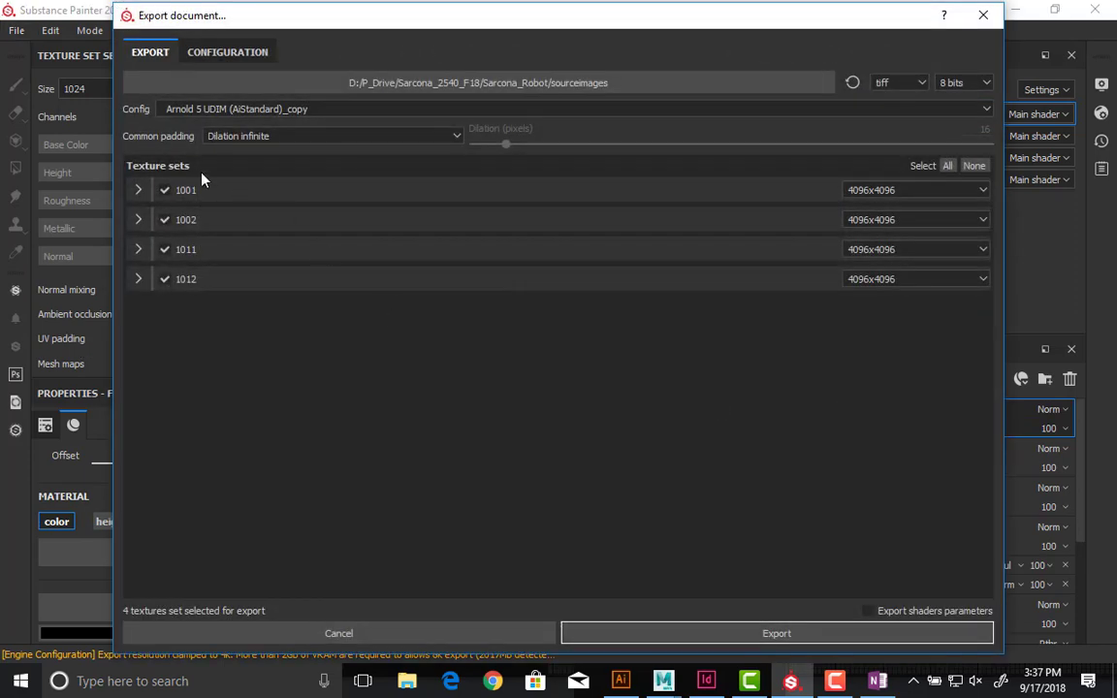
pyautogui.click(230, 110)
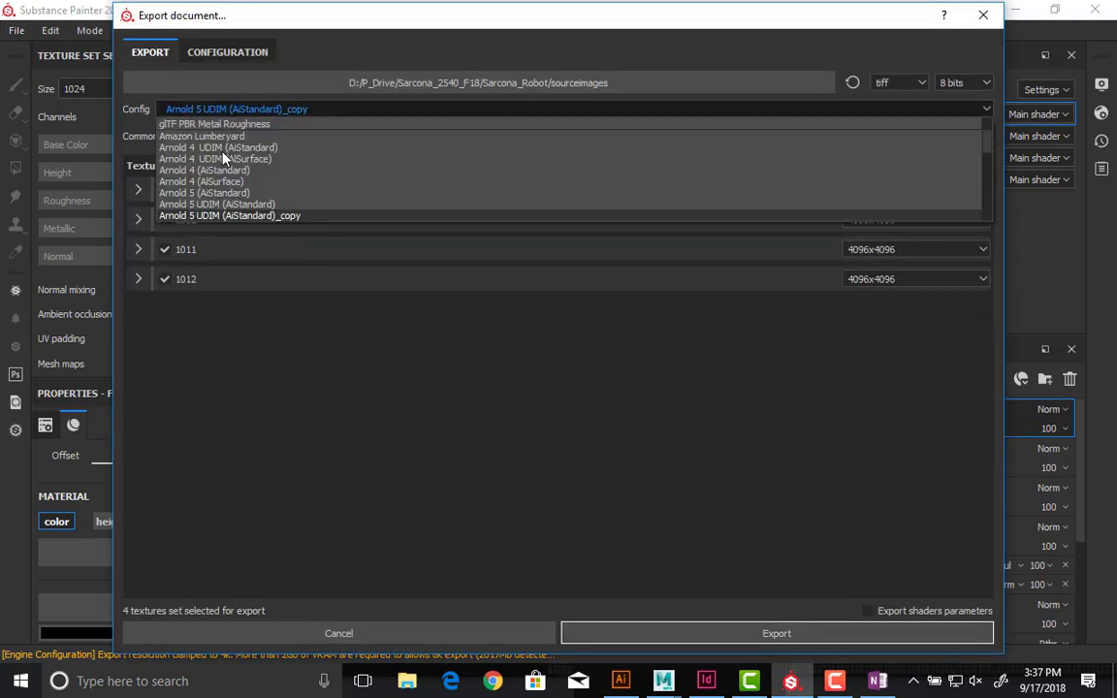
pyautogui.scroll(-1, 193, 168)
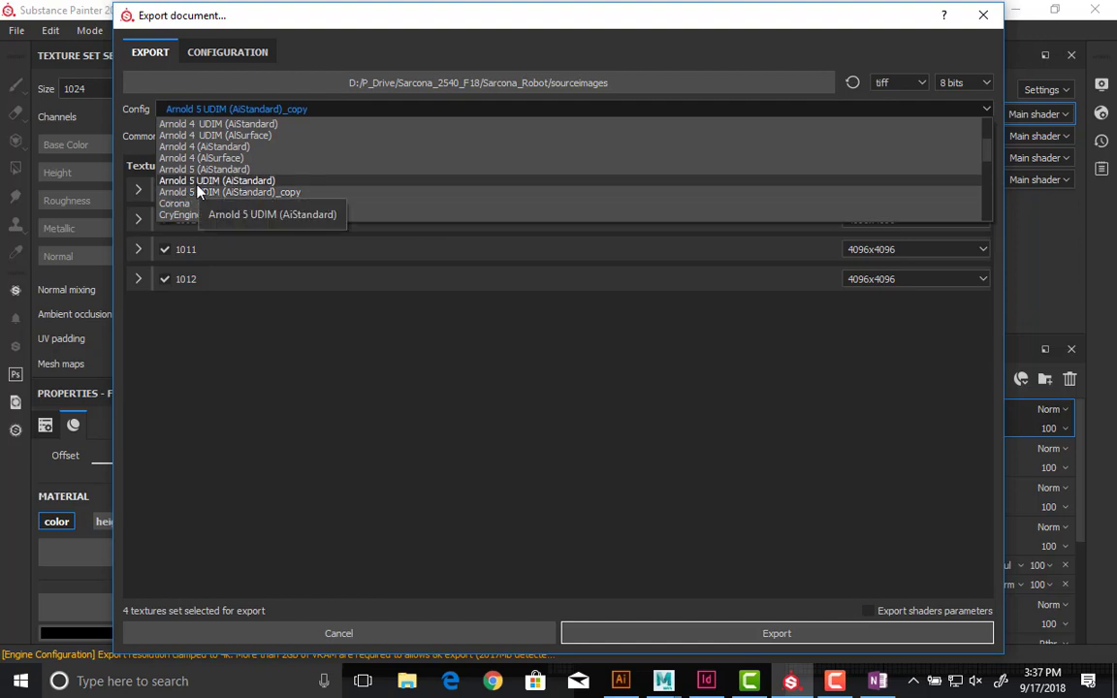
pyautogui.click(198, 192)
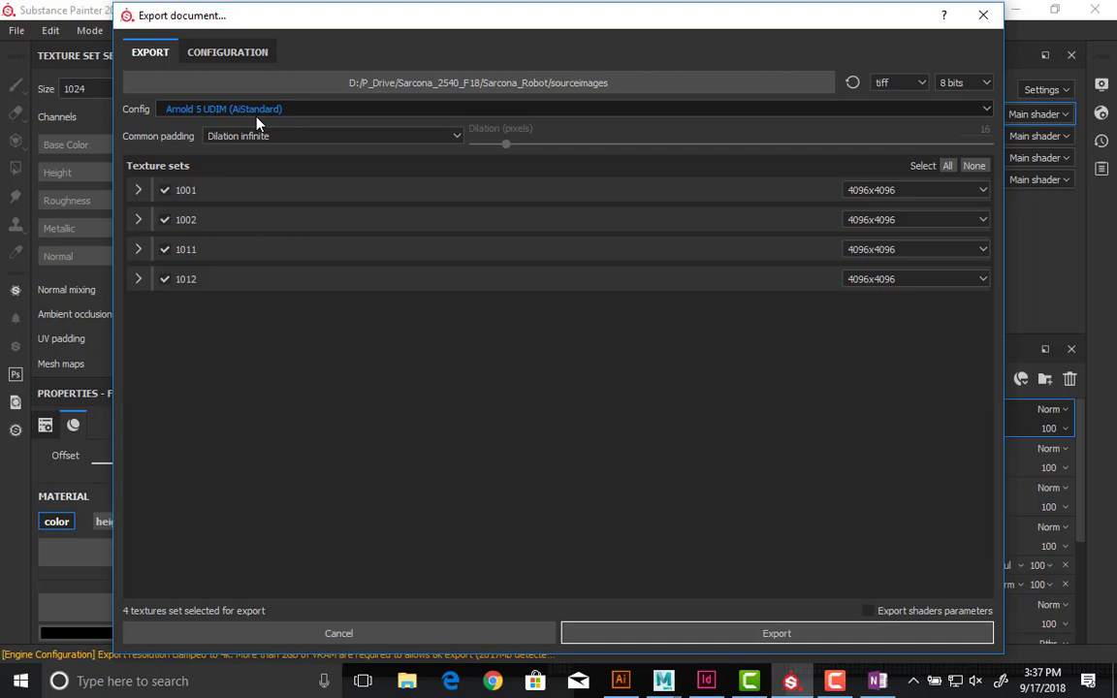
# - Check the maps listed for texture set 1001 and the available export file formats
pyautogui.click(137, 191)
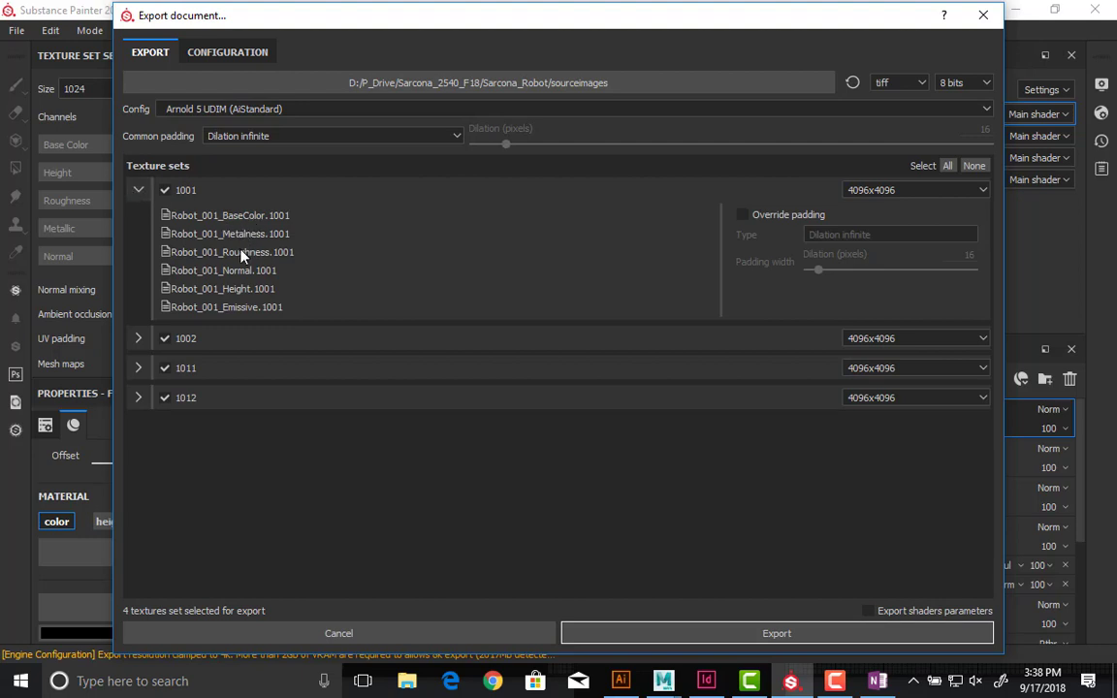
pyautogui.click(139, 194)
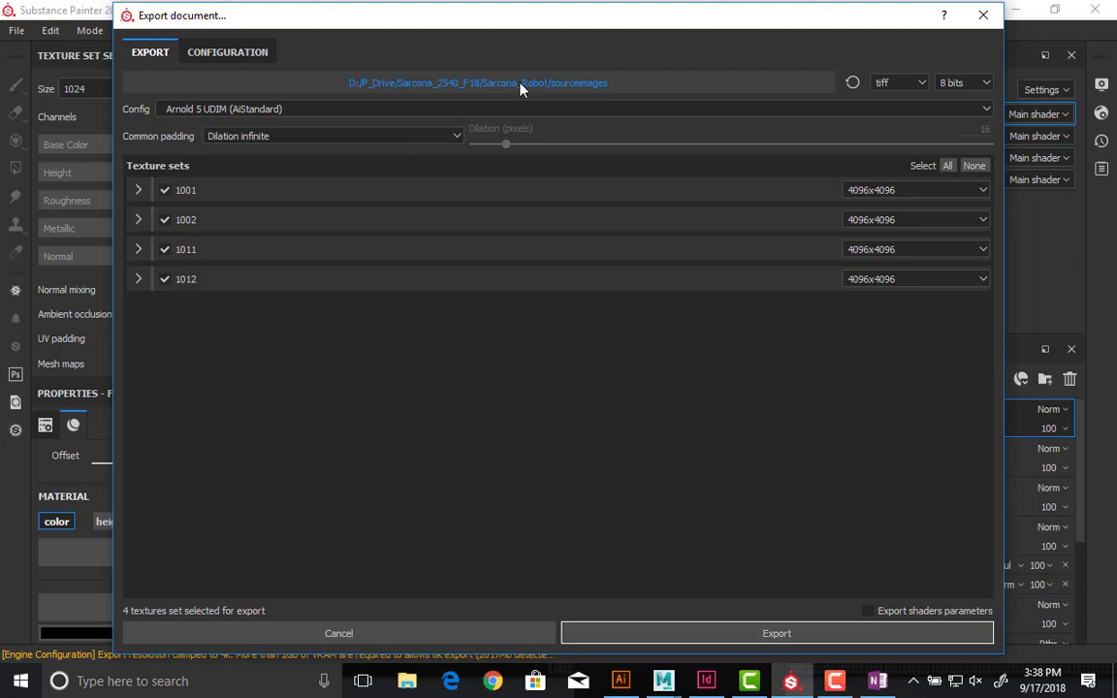
pyautogui.click(904, 84)
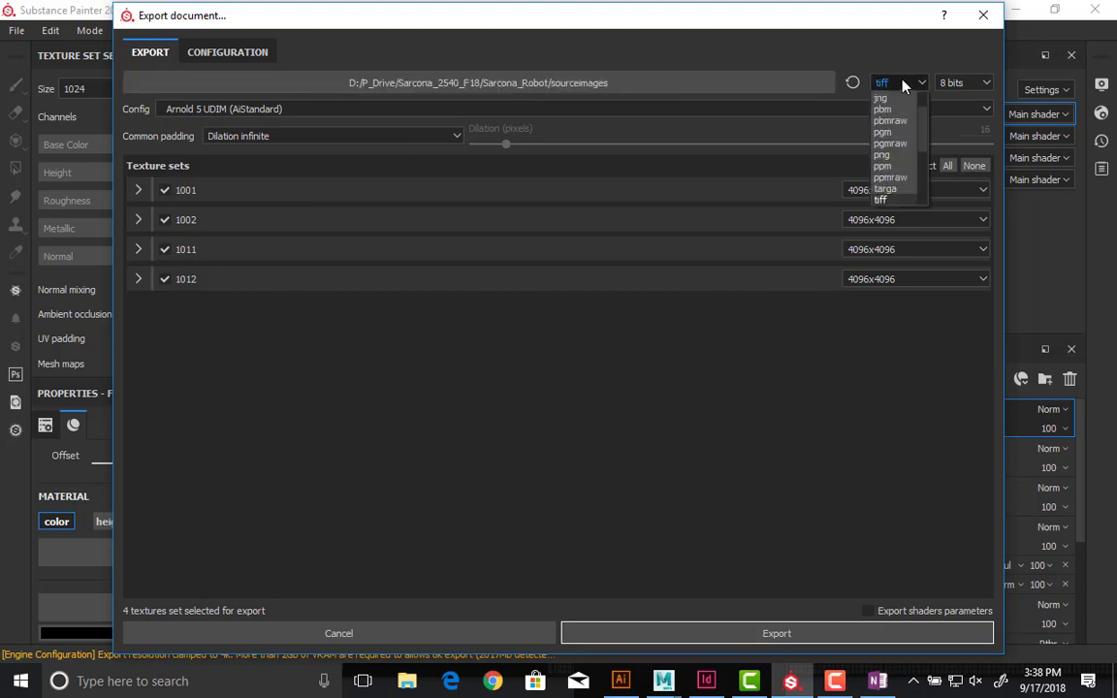
pyautogui.click(903, 85)
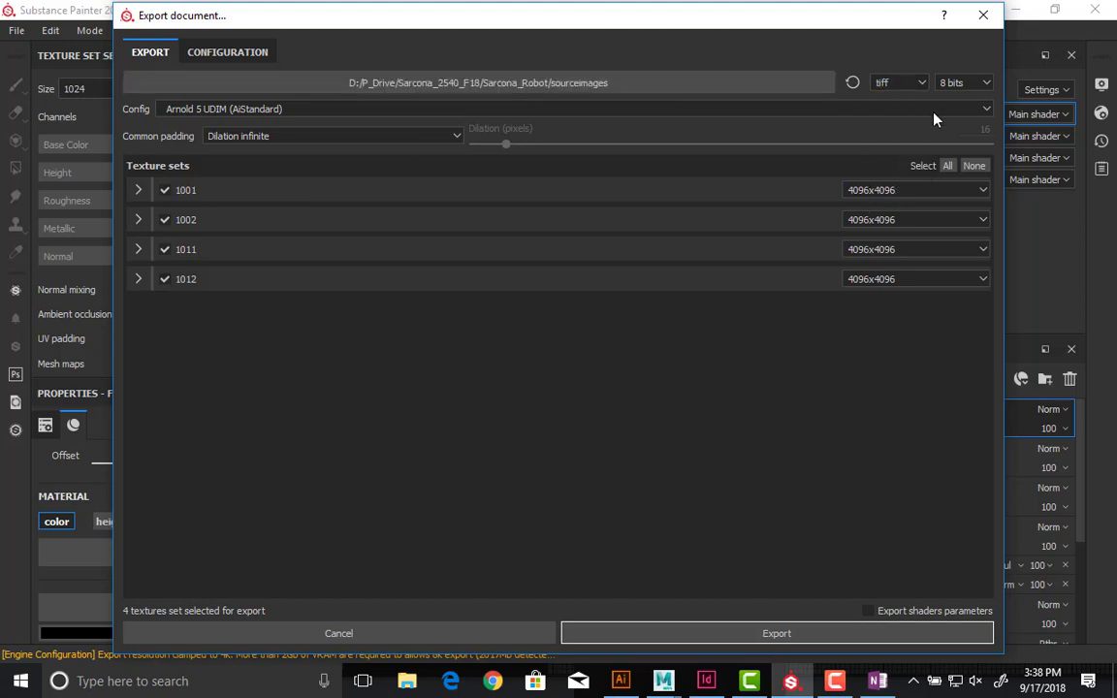
# - Set the export size of texture sets 1001, 1002, 1011 and 1012 to 4096x4096
pyautogui.click(878, 192)
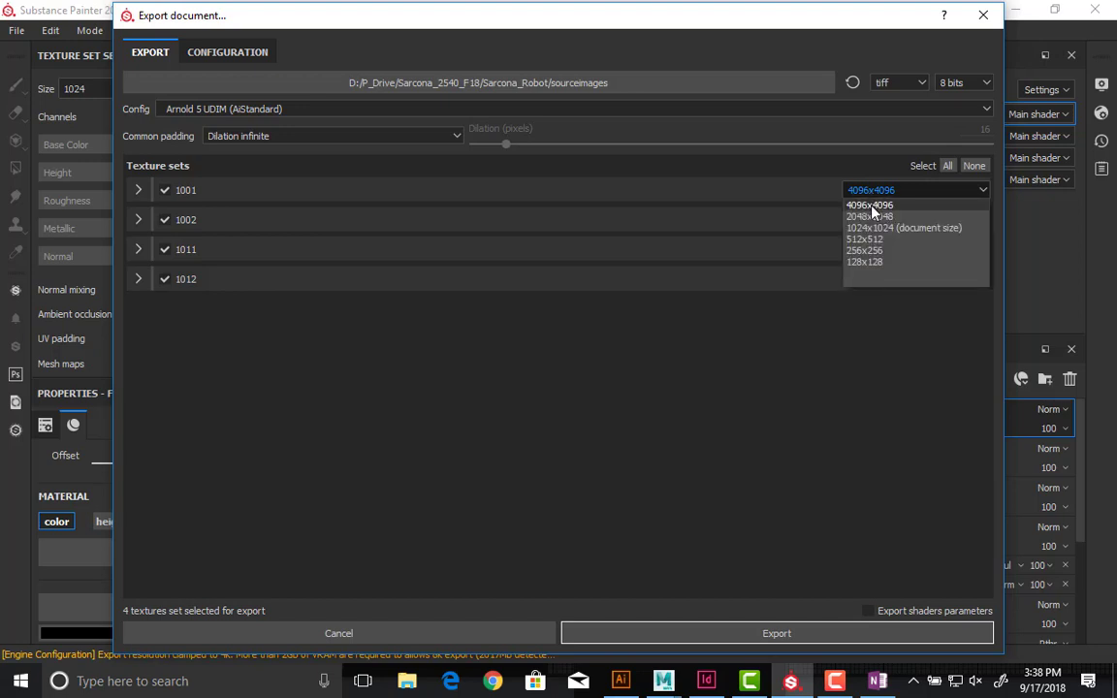
pyautogui.click(876, 200)
pyautogui.click(871, 221)
pyautogui.click(871, 234)
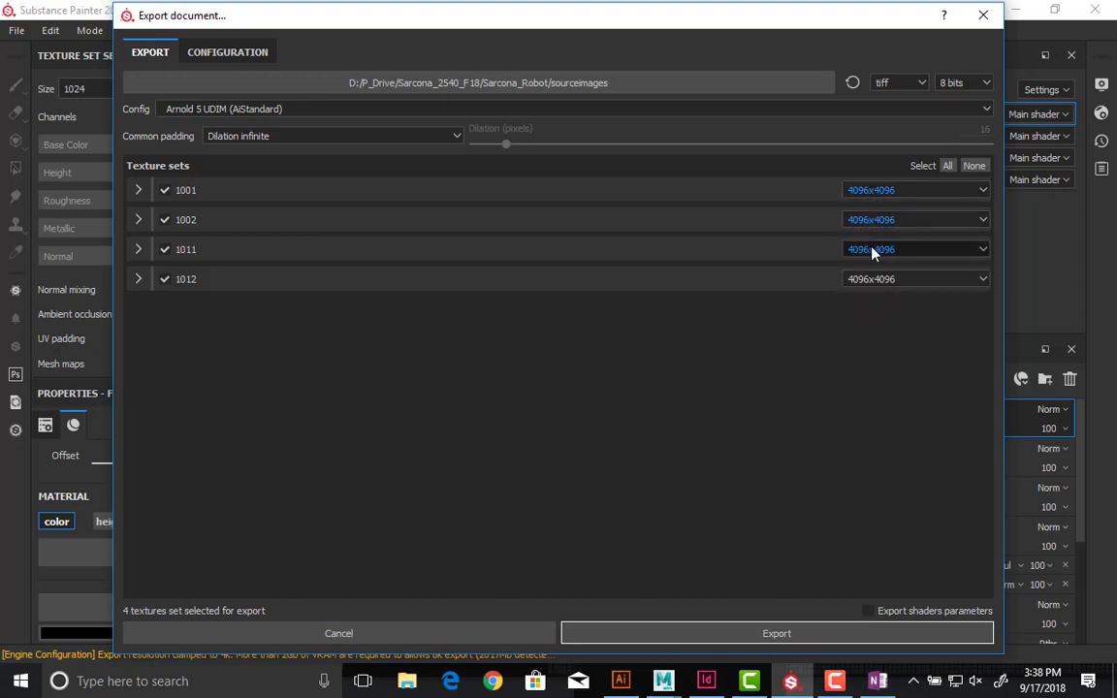
pyautogui.click(872, 249)
pyautogui.click(875, 264)
pyautogui.click(875, 280)
pyautogui.click(878, 295)
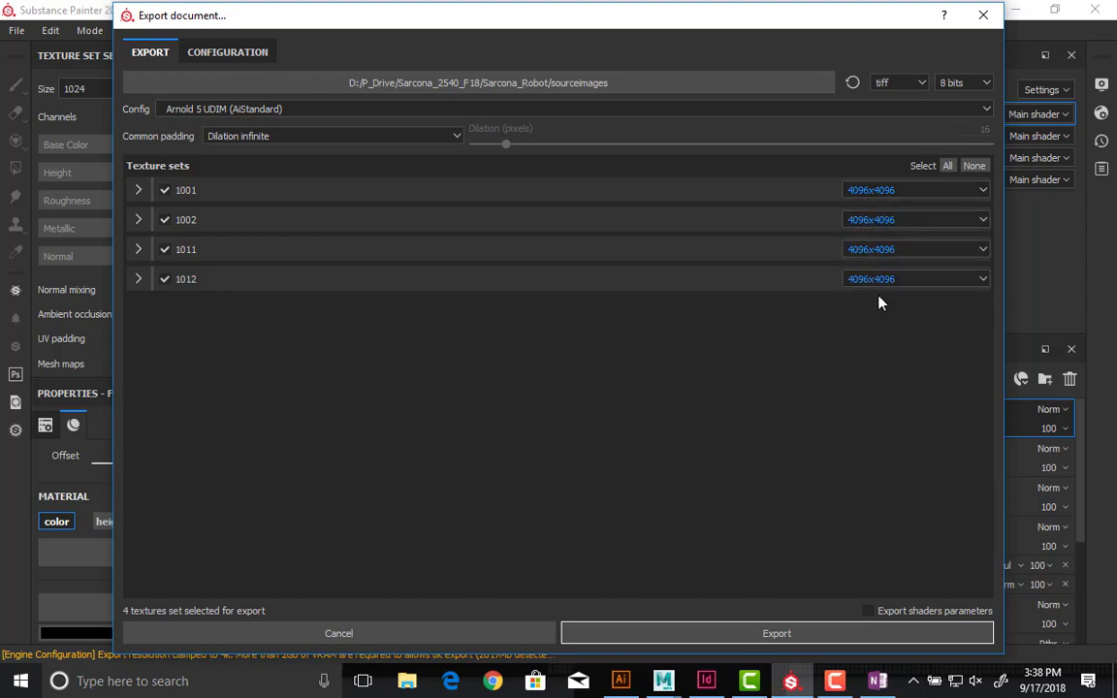
# - Review the export map lists of texture sets 1012 and 1001
pyautogui.click(138, 279)
pyautogui.click(138, 276)
pyautogui.click(137, 190)
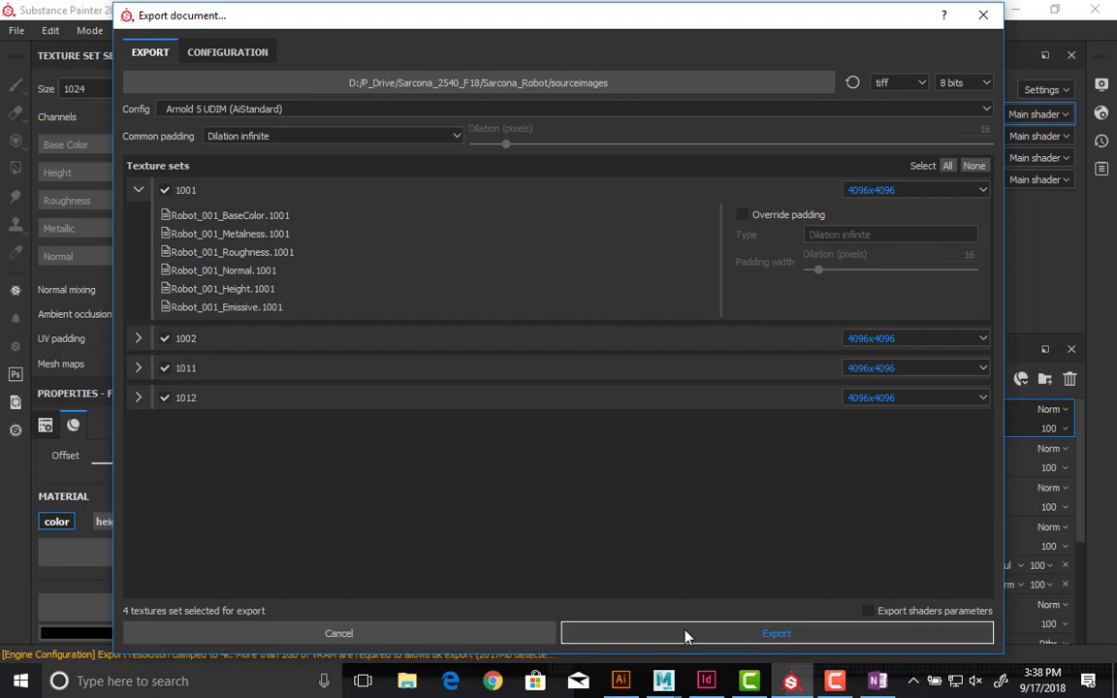
# - Switch to Maya, close the UV Editor window and start a new scene without saving the water wheel scene
pyautogui.moveTo(664, 681)
pyautogui.click(685, 593)
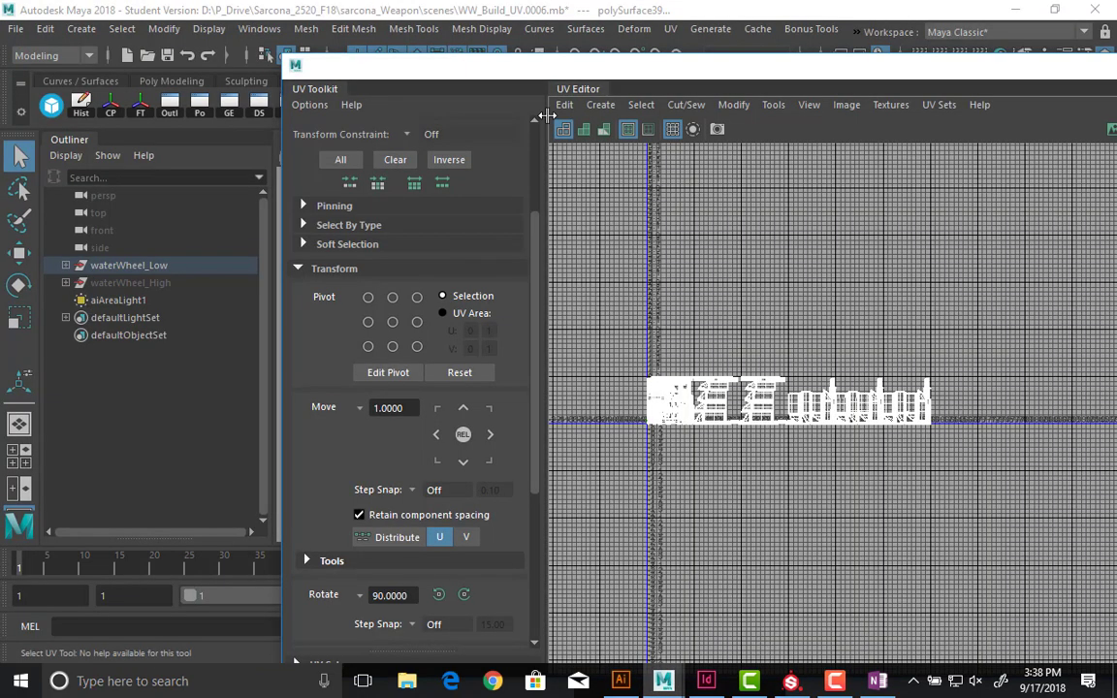
pyautogui.doubleClick(295, 66)
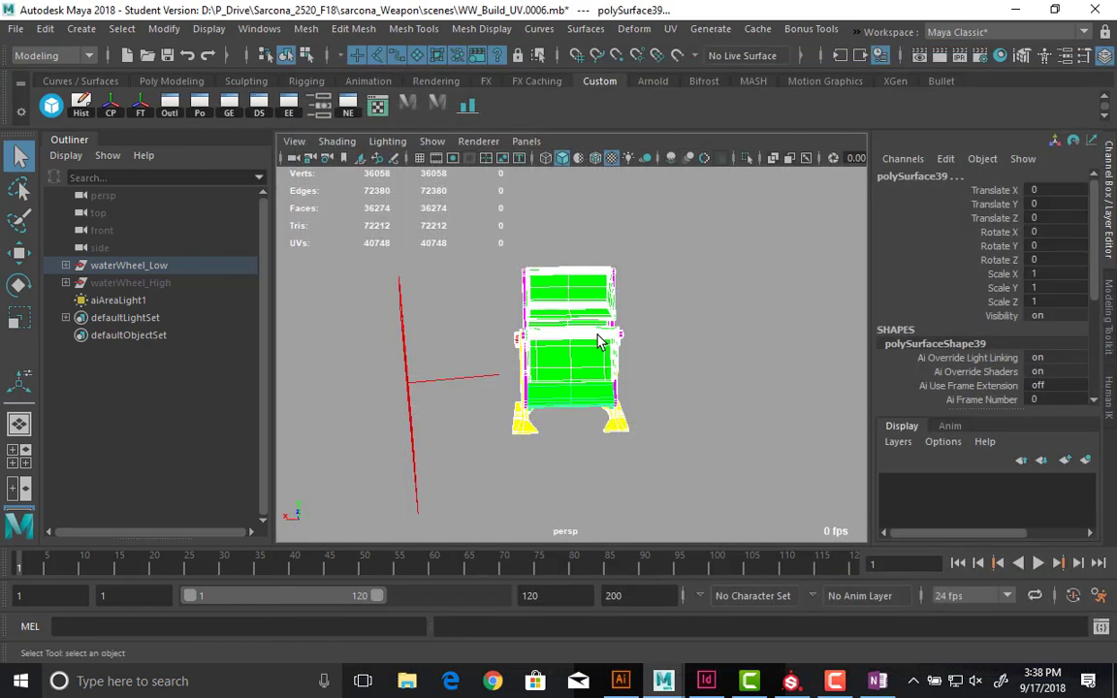
pyautogui.hotkey('ctrl', 'n')
pyautogui.click(572, 349)
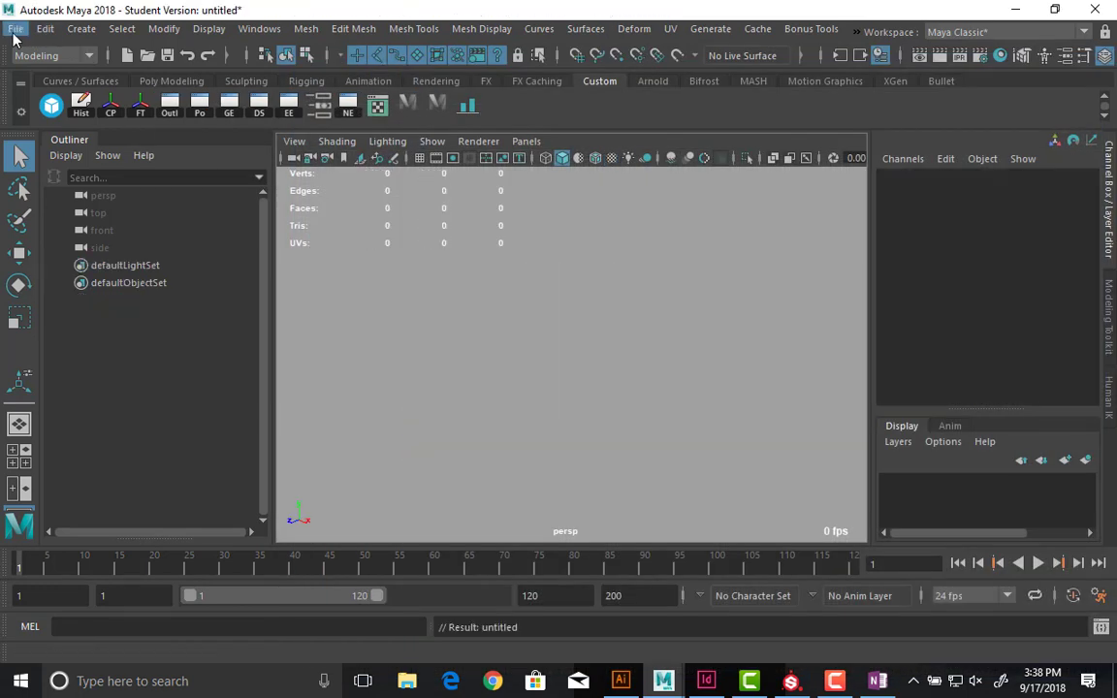
# - Set the current project to the recently used Robot project
pyautogui.click(16, 28)
pyautogui.moveTo(145, 615)
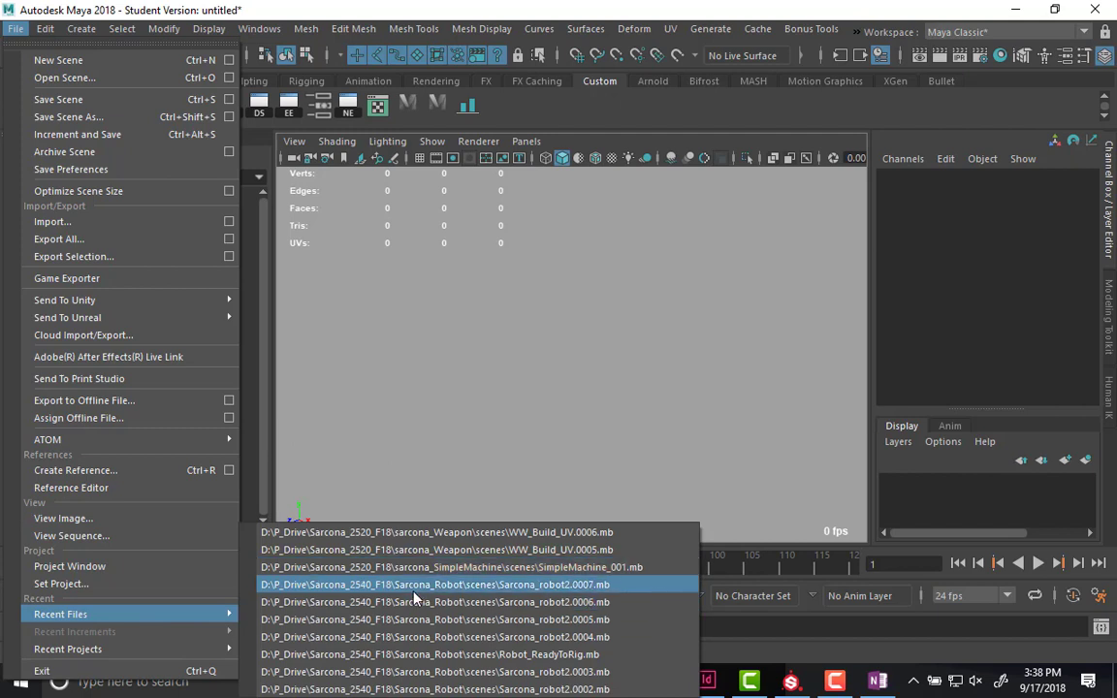
pyautogui.moveTo(142, 649)
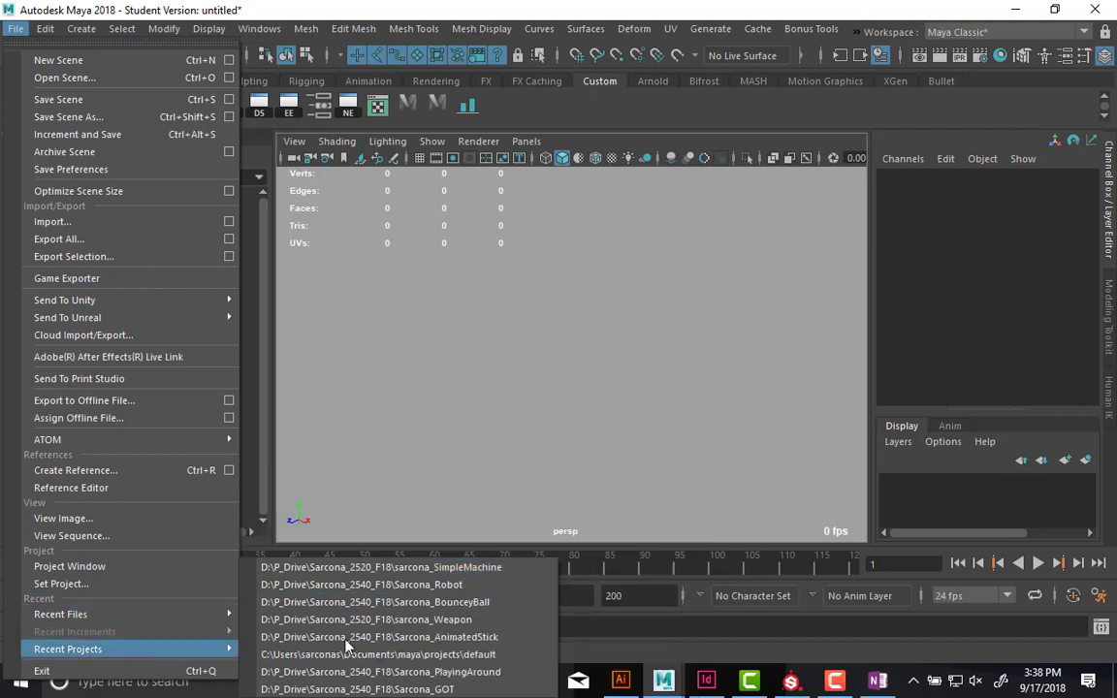
pyautogui.click(422, 585)
# - Open the robot2.0007 scene, sorting the files by date and discarding the untitled scene
pyautogui.hotkey('ctrl', 'o')
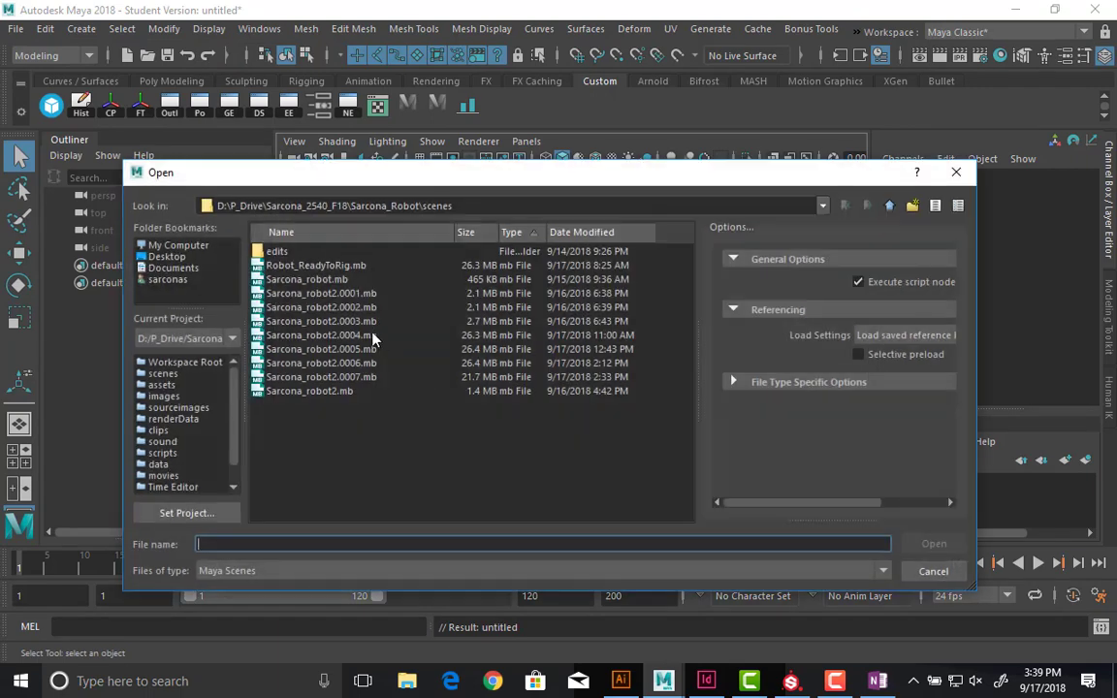
pyautogui.click(616, 232)
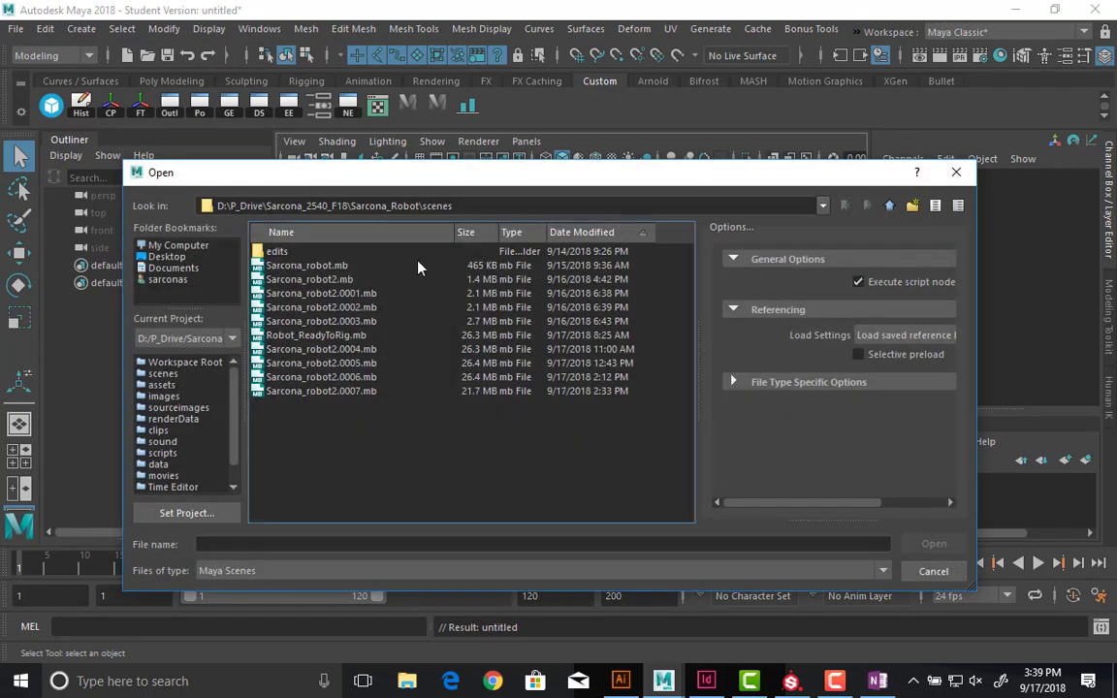
pyautogui.doubleClick(327, 392)
pyautogui.click(556, 344)
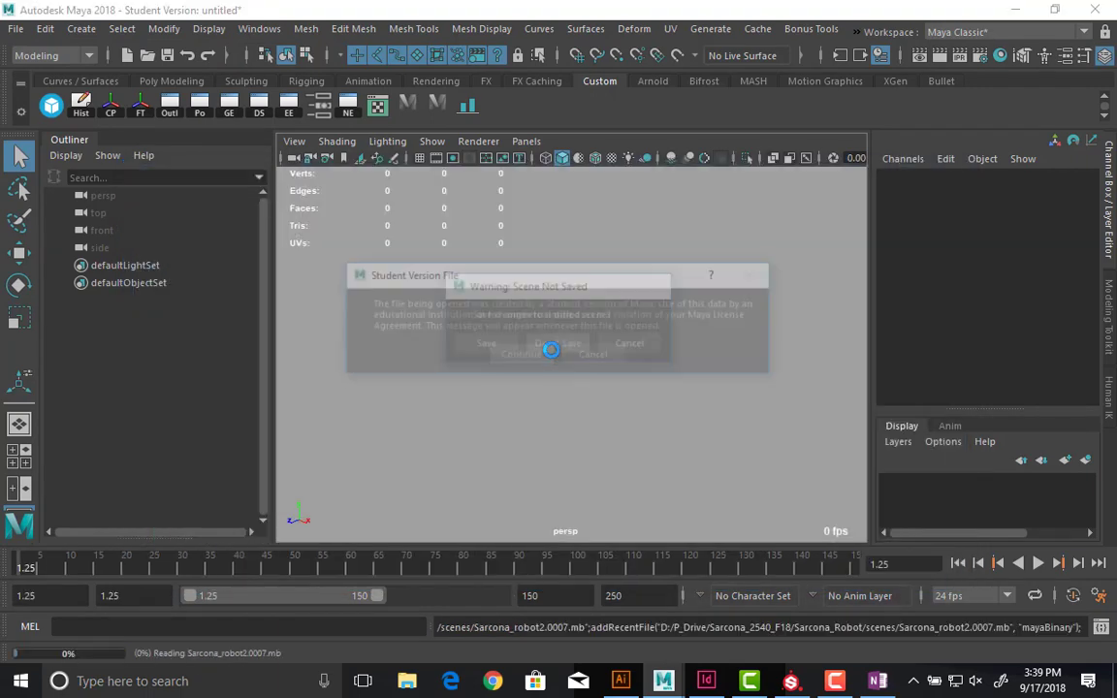
pyautogui.click(550, 352)
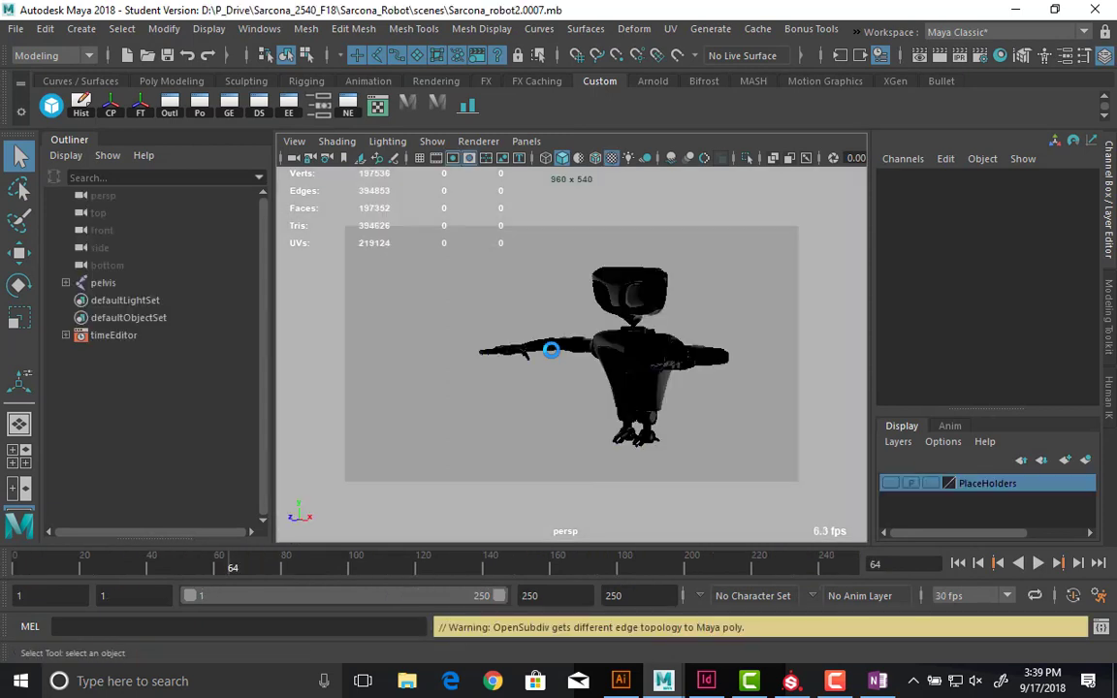
# - Exclude joints from selection, assign the default initial shading group material to all the robot geometry, and show it shaded with textures
pyautogui.press('6')
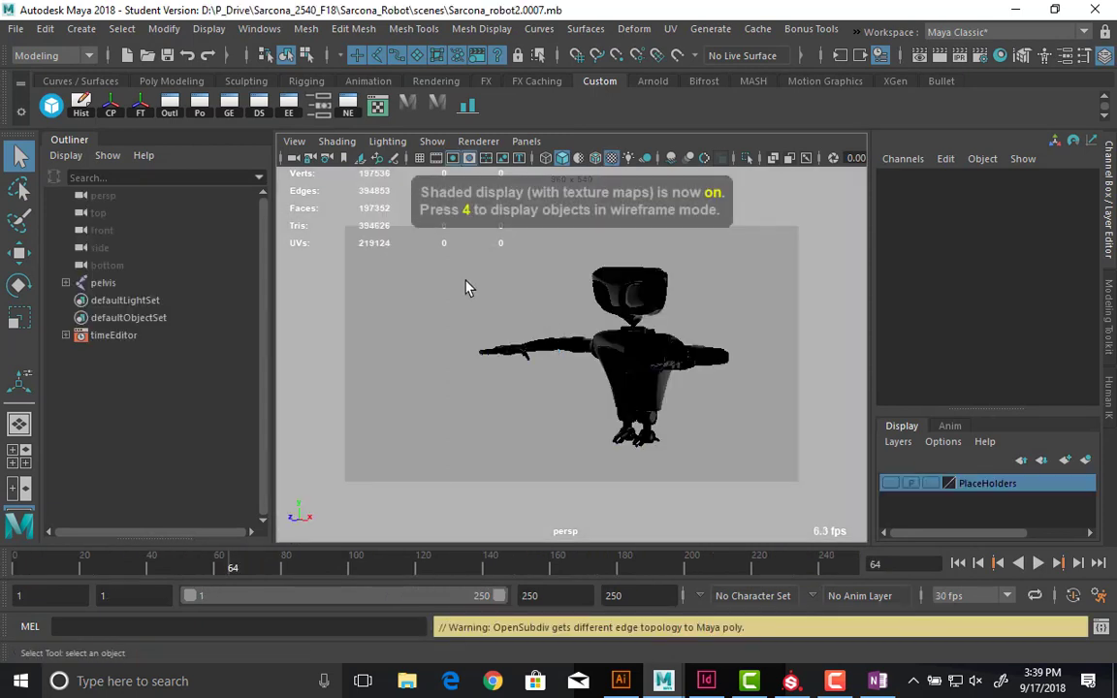
pyautogui.click(626, 345)
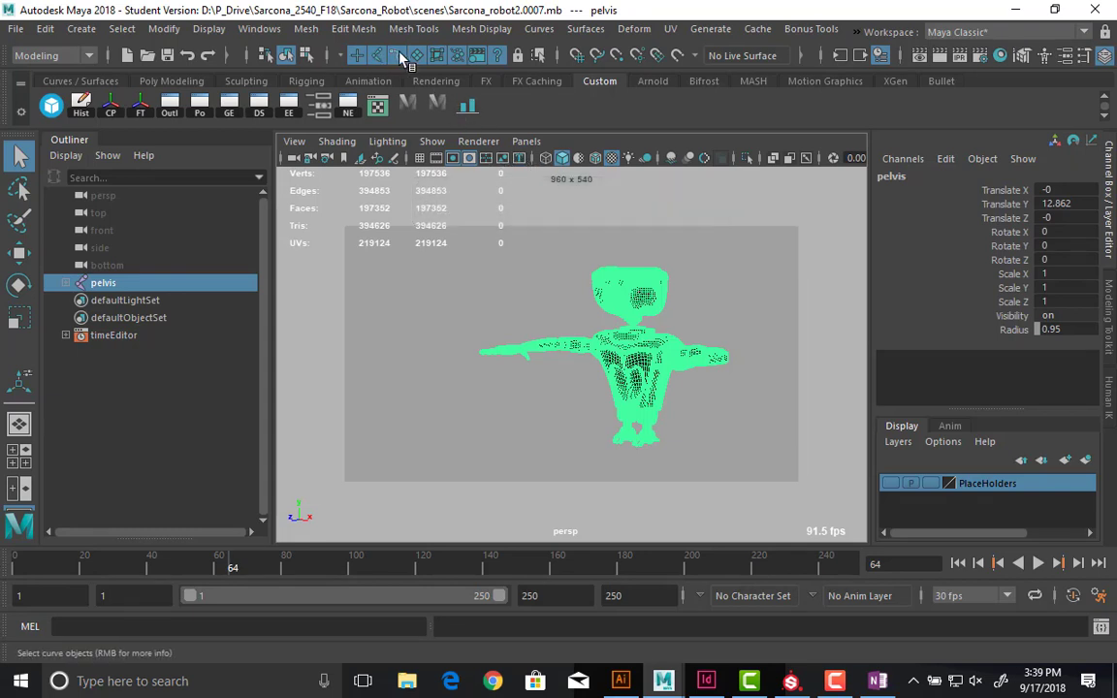
pyautogui.moveTo(484, 258); pyautogui.dragTo(783, 491)
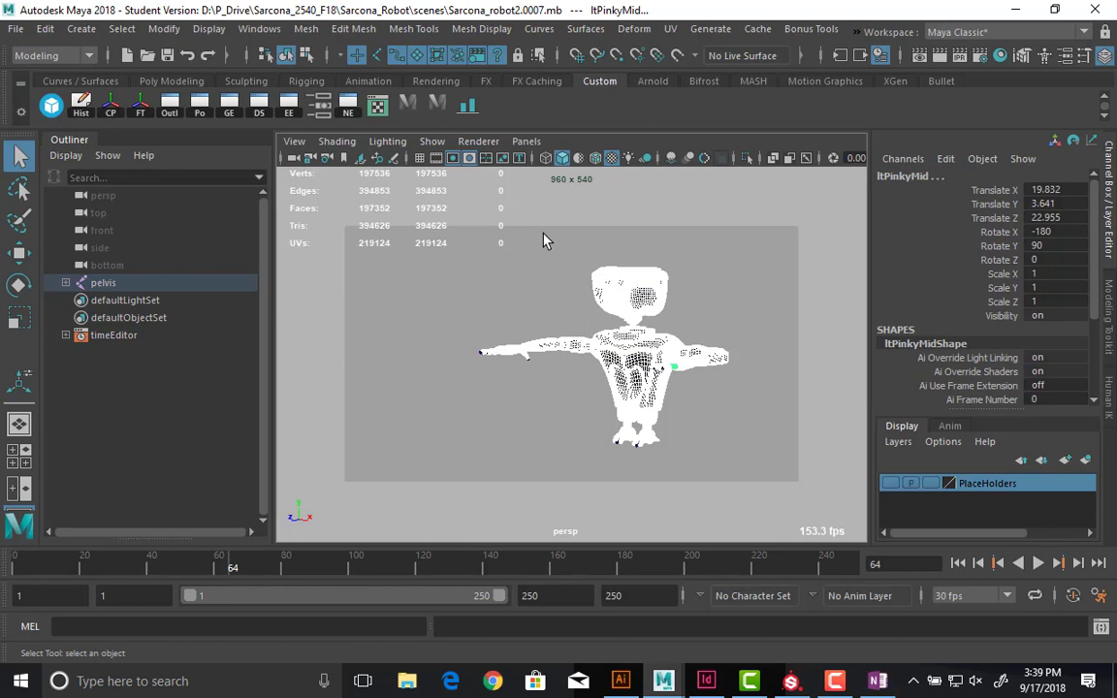
pyautogui.press('space')
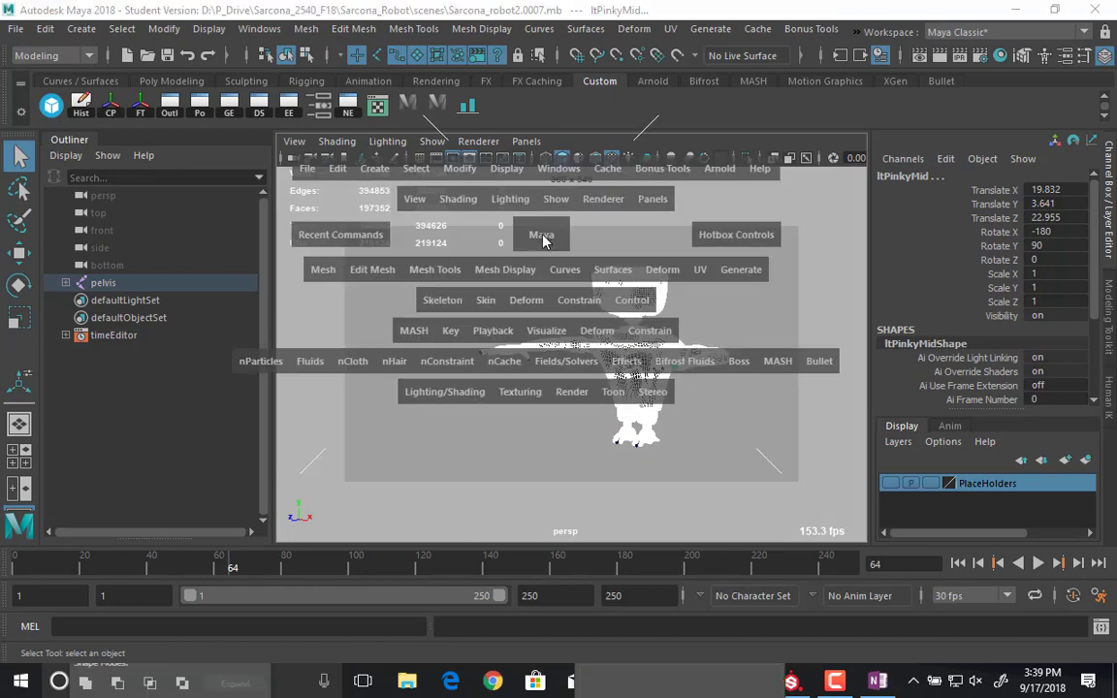
pyautogui.click(444, 392)
pyautogui.moveTo(543, 165)
pyautogui.click(678, 238)
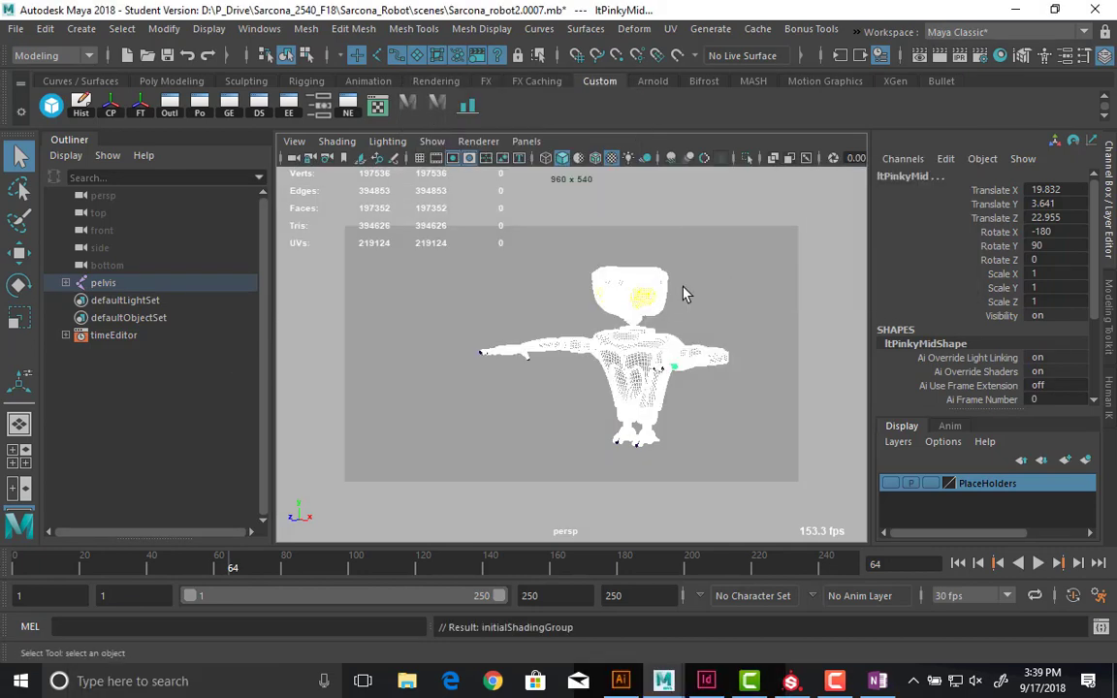
pyautogui.press('6')
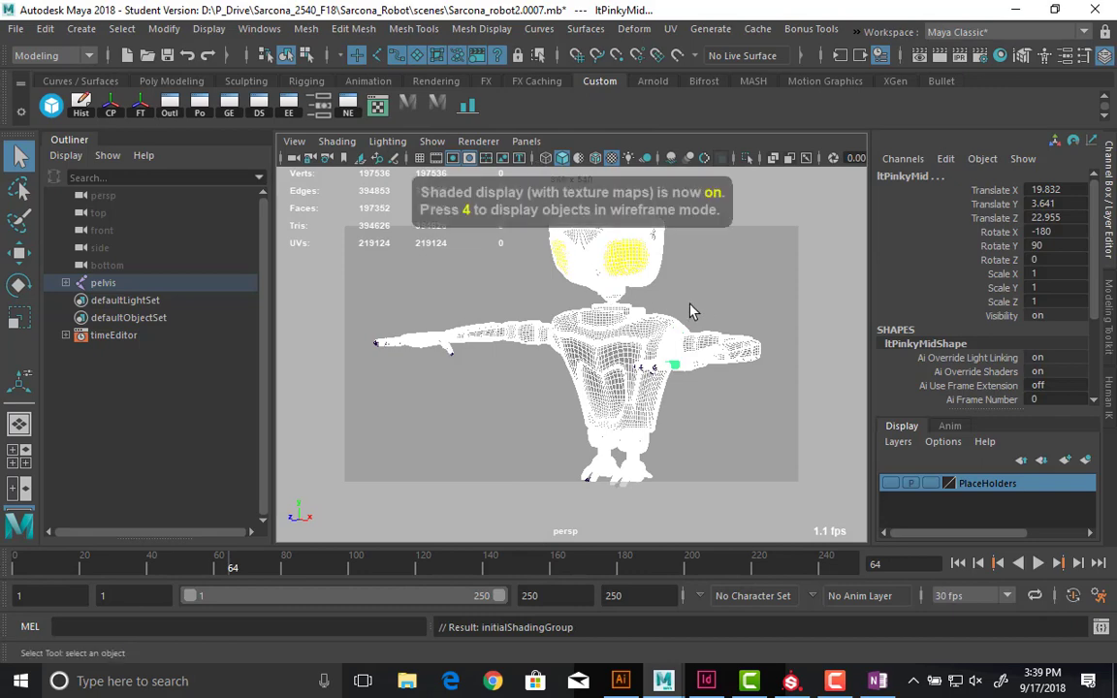
pyautogui.click(691, 310)
# - Select all the robot geometry and assign it a new Arnold aiStandardSurface material
pyautogui.moveTo(643, 288)
pyautogui.keyDown('alt'); pyautogui.mouseDown()
pyautogui.moveTo(772, 303)
pyautogui.moveTo(646, 335)
pyautogui.moveTo(611, 388)
pyautogui.moveTo(665, 336)
pyautogui.moveTo(669, 351)
pyautogui.mouseUp(); pyautogui.keyUp('alt')
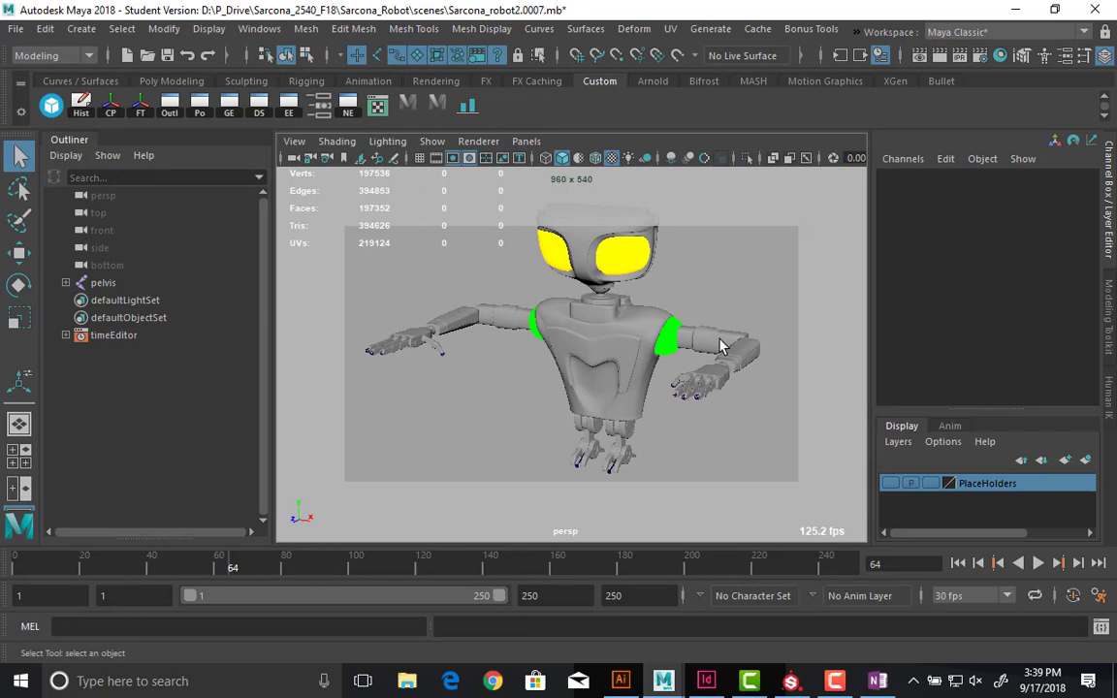
pyautogui.keyDown('alt'); pyautogui.moveTo(720, 347); pyautogui.dragTo(659, 372); pyautogui.keyUp('alt')
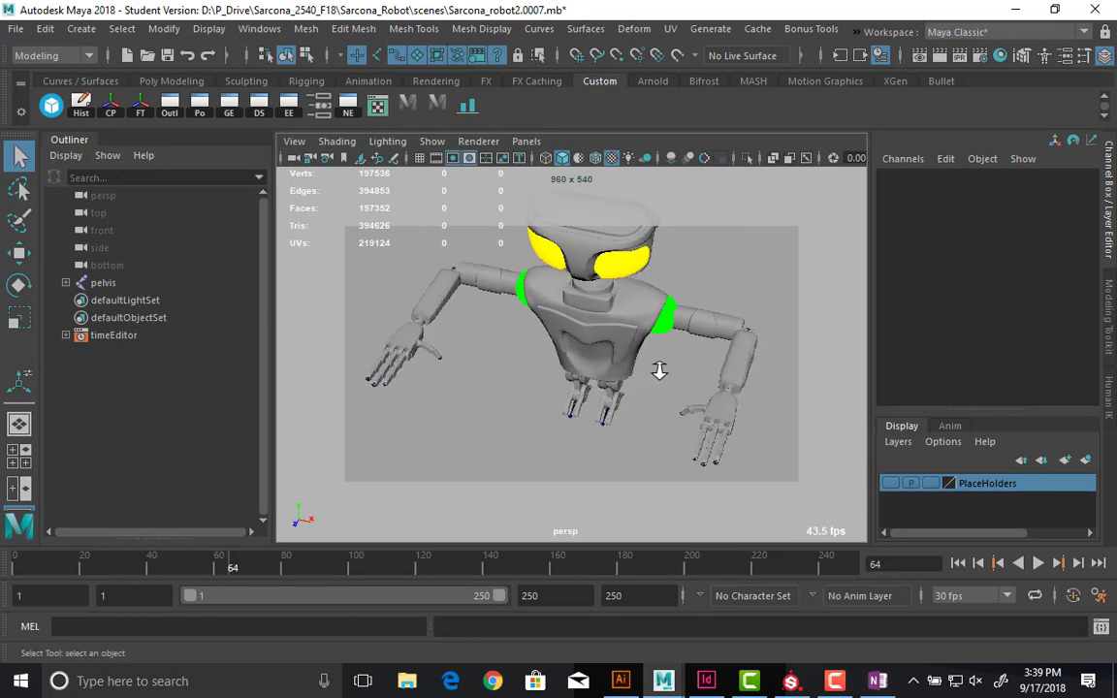
pyautogui.keyDown('alt'); pyautogui.moveTo(658, 371); pyautogui.dragTo(599, 350, button='right'); pyautogui.keyUp('alt')
pyautogui.keyDown('alt'); pyautogui.moveTo(598, 349); pyautogui.dragTo(593, 351); pyautogui.keyUp('alt')
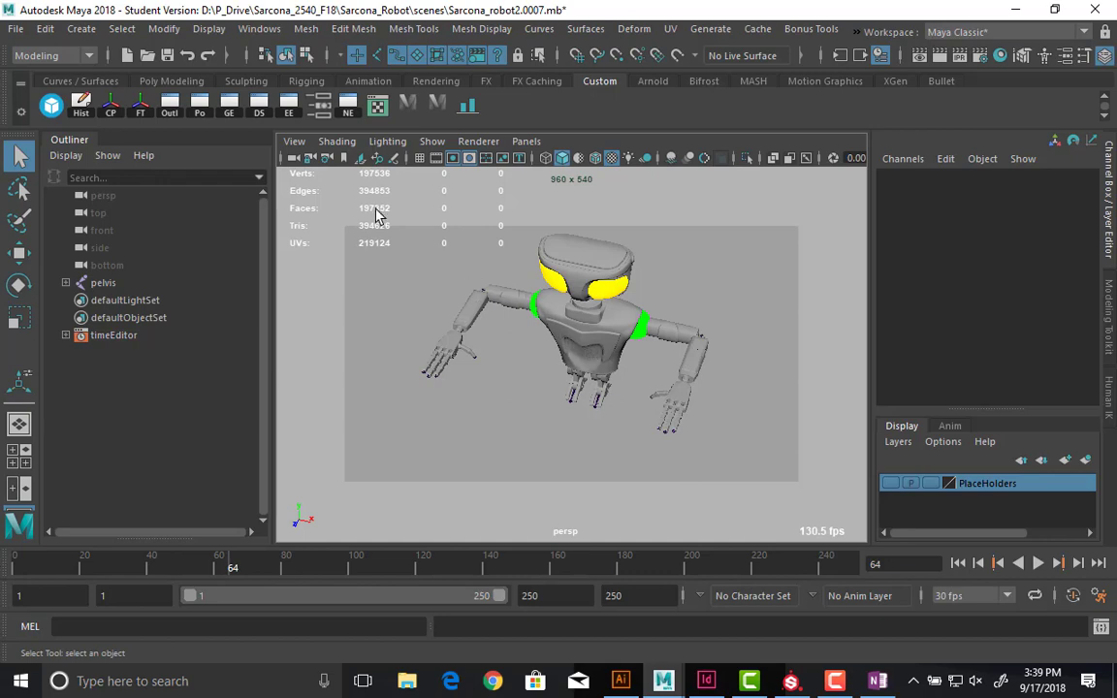
pyautogui.moveTo(376, 210); pyautogui.dragTo(826, 491)
pyautogui.press('space')
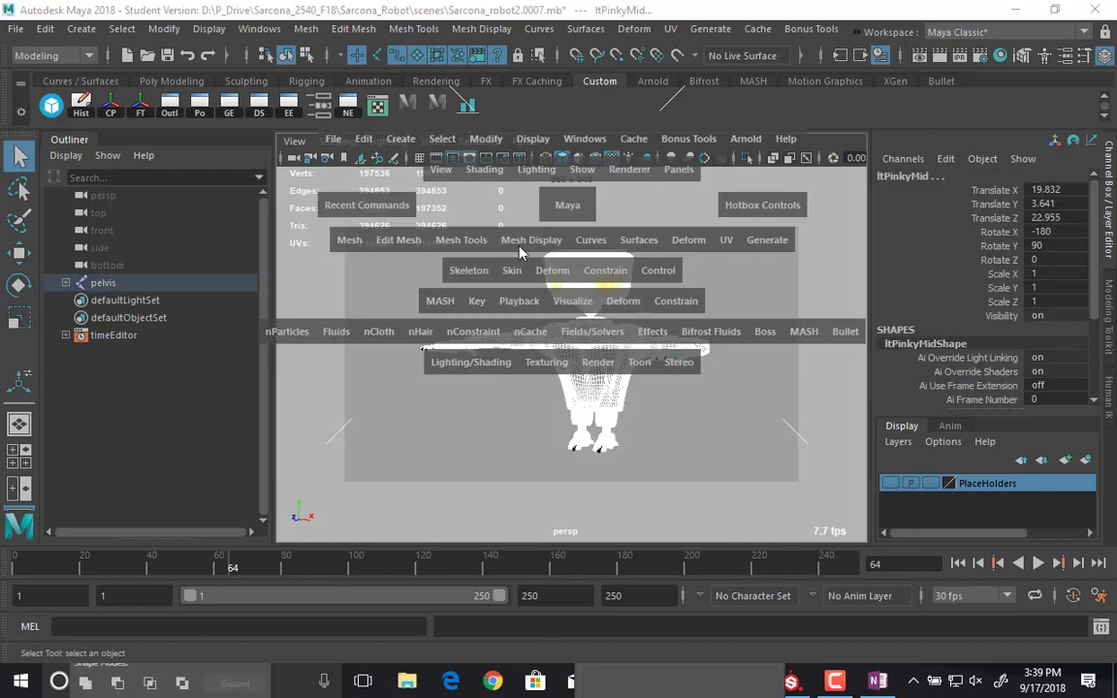
pyautogui.click(469, 365)
pyautogui.click(573, 100)
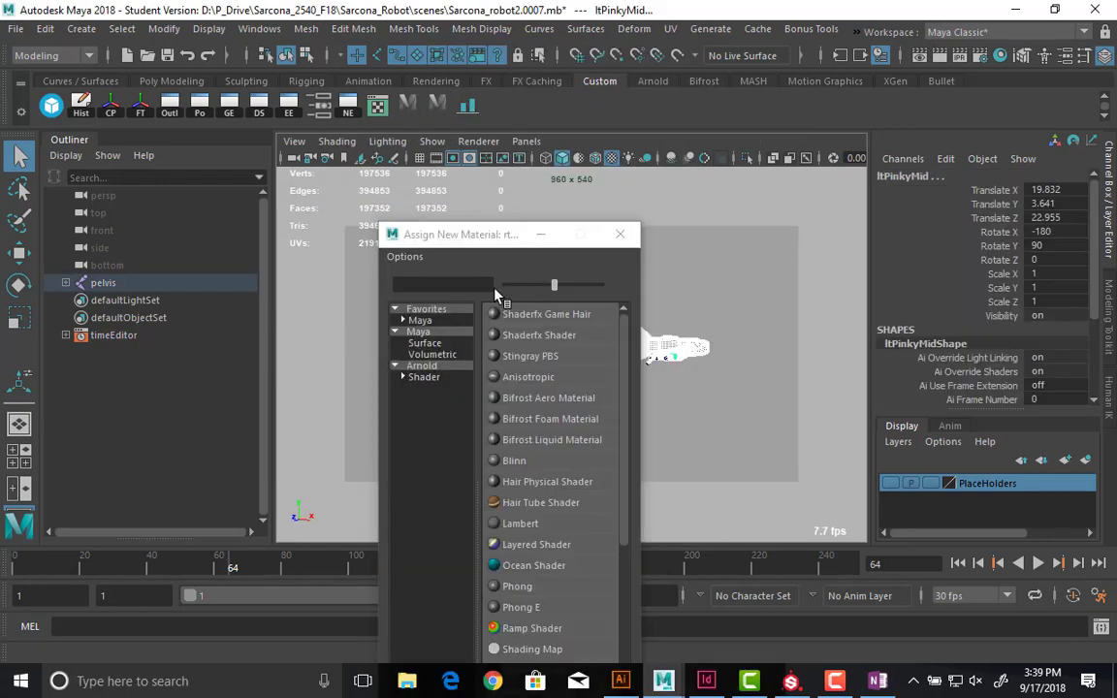
pyautogui.click(434, 377)
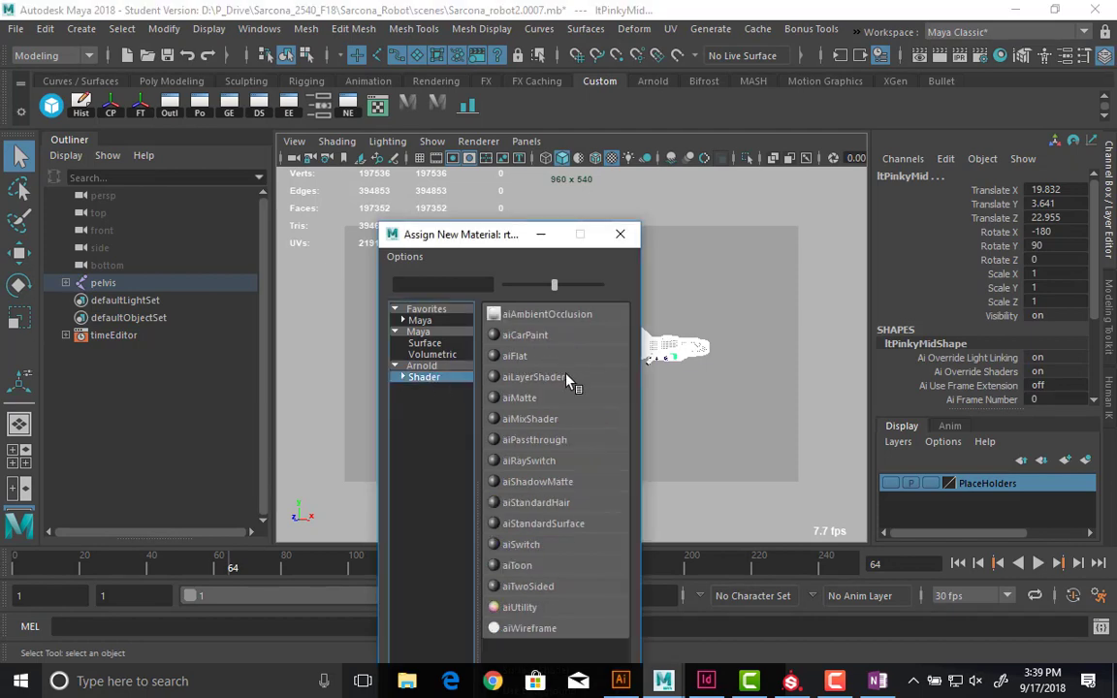
pyautogui.click(548, 524)
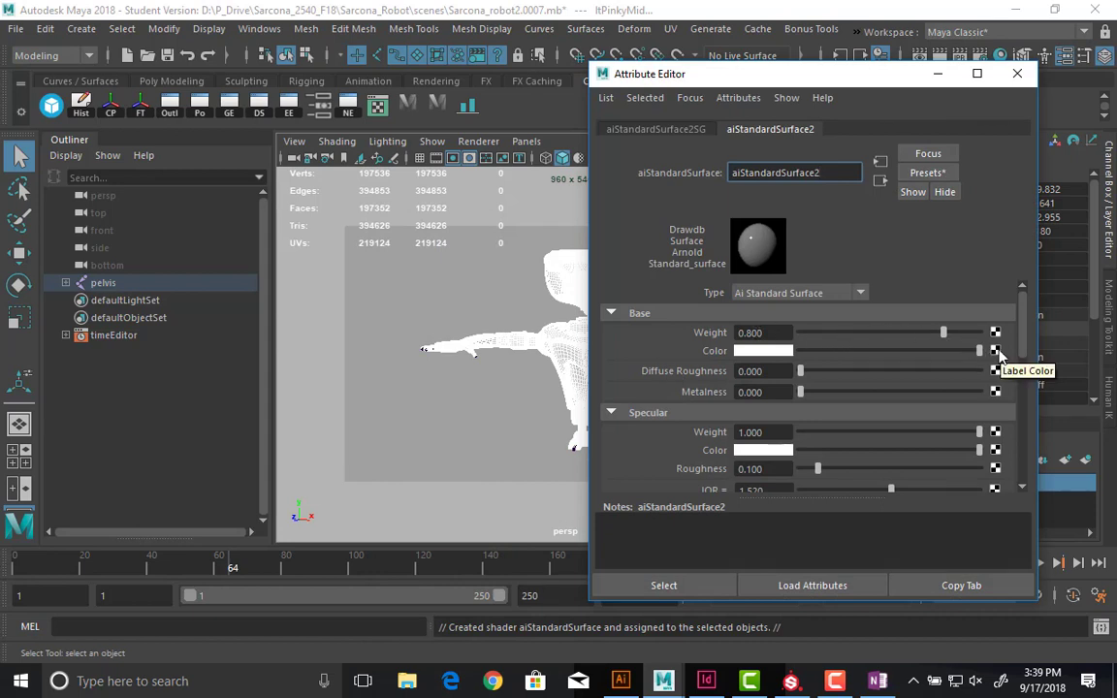
# - Rename the new aiStandardSurface material as robot_Material
pyautogui.doubleClick(766, 172)
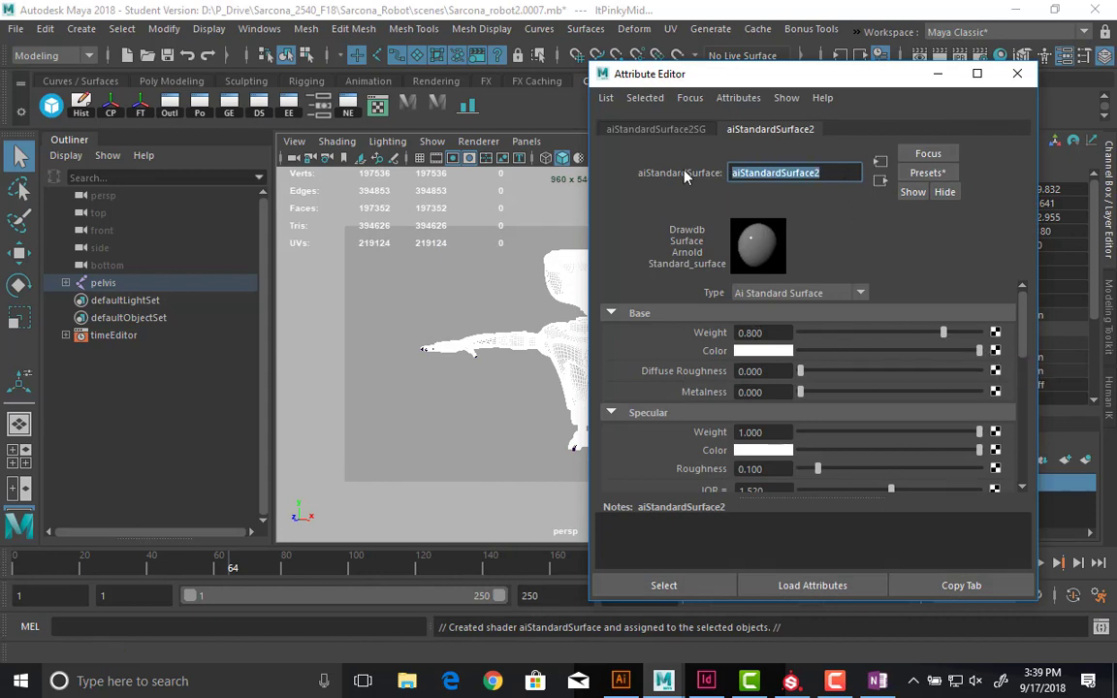
pyautogui.write('robot')
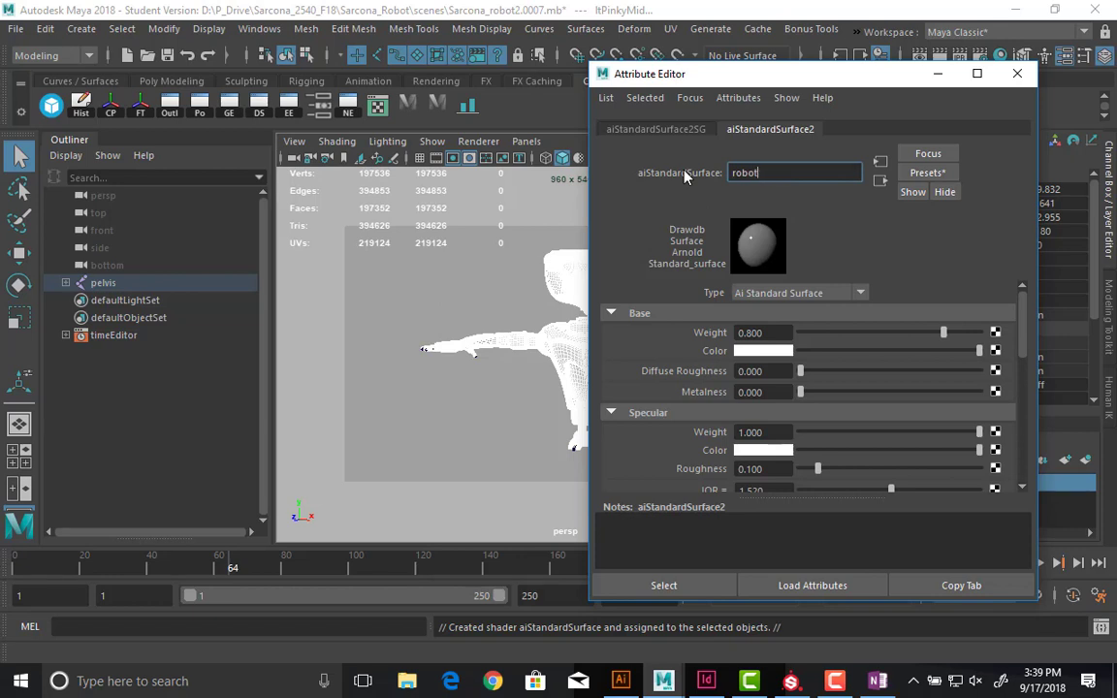
pyautogui.write('_Material')
pyautogui.press('Return')
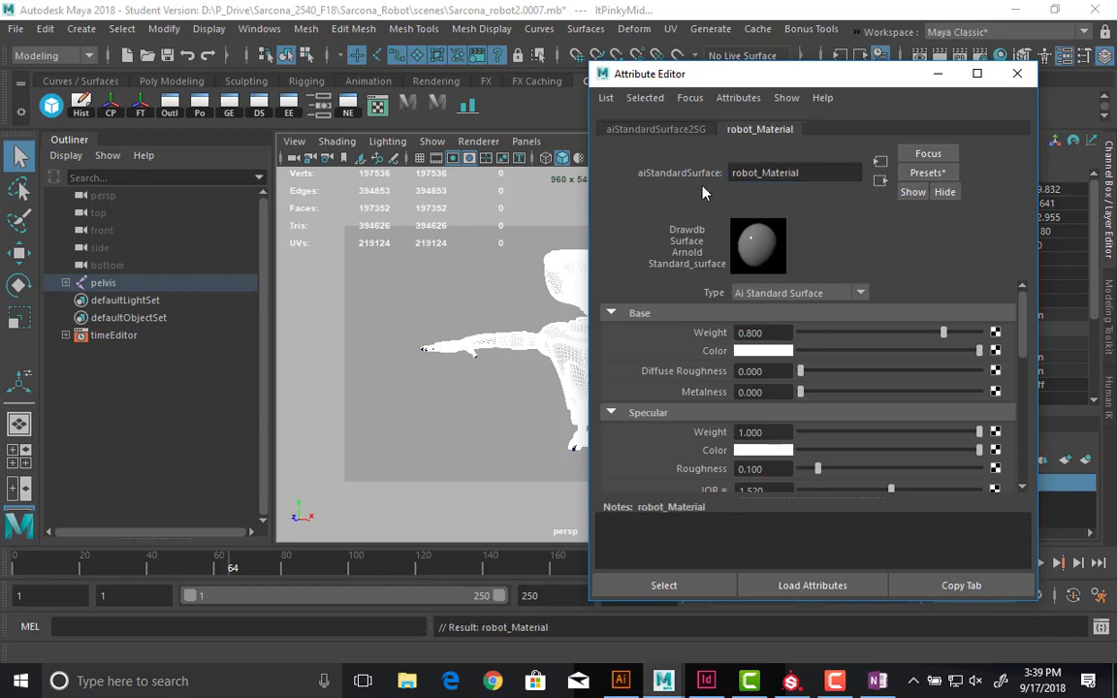
# - Connect a file texture to the material's base Color and load Robot_001_BaseColor.1001.tif from the sourceimages folder
pyautogui.click(995, 351)
pyautogui.click(640, 406)
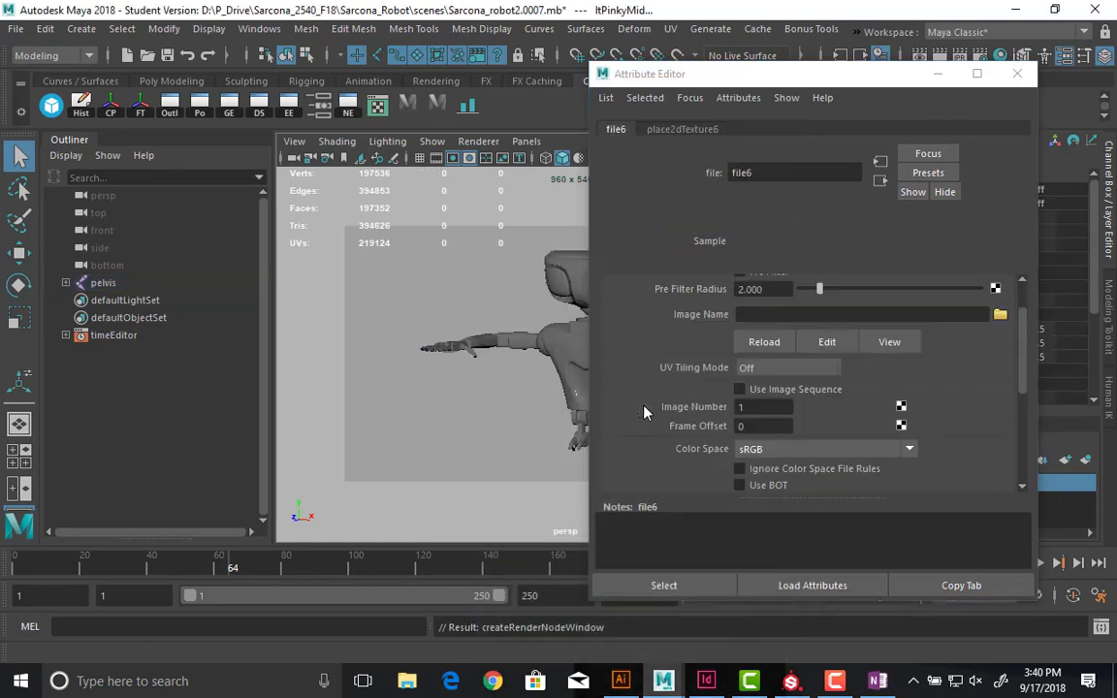
pyautogui.click(1000, 314)
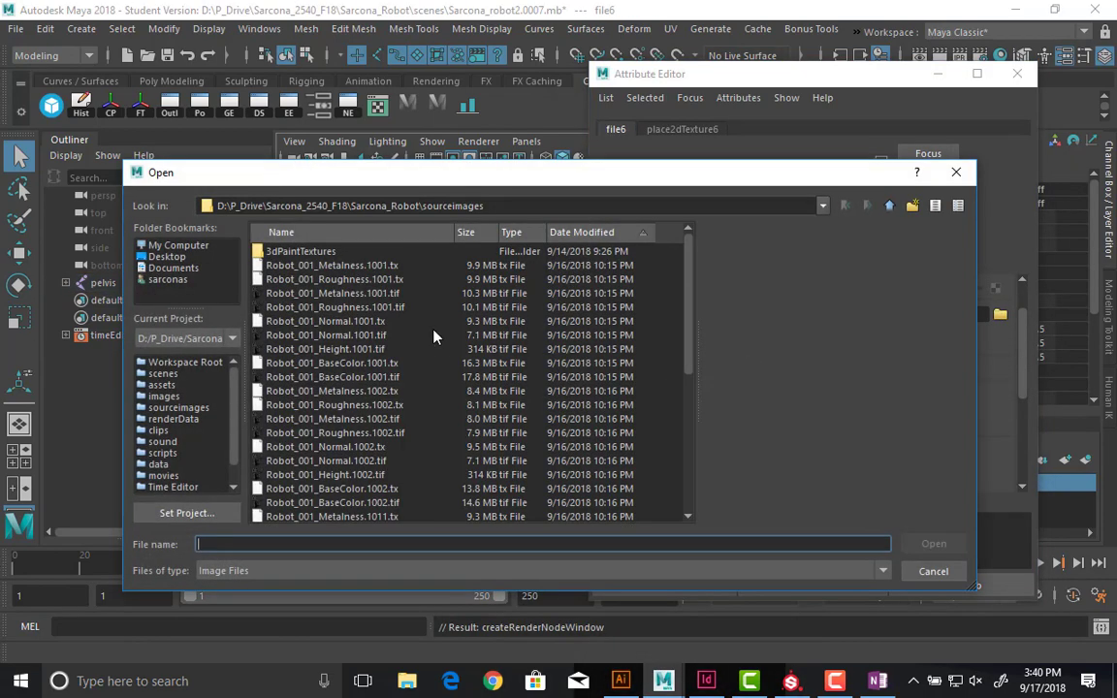
pyautogui.click(408, 265)
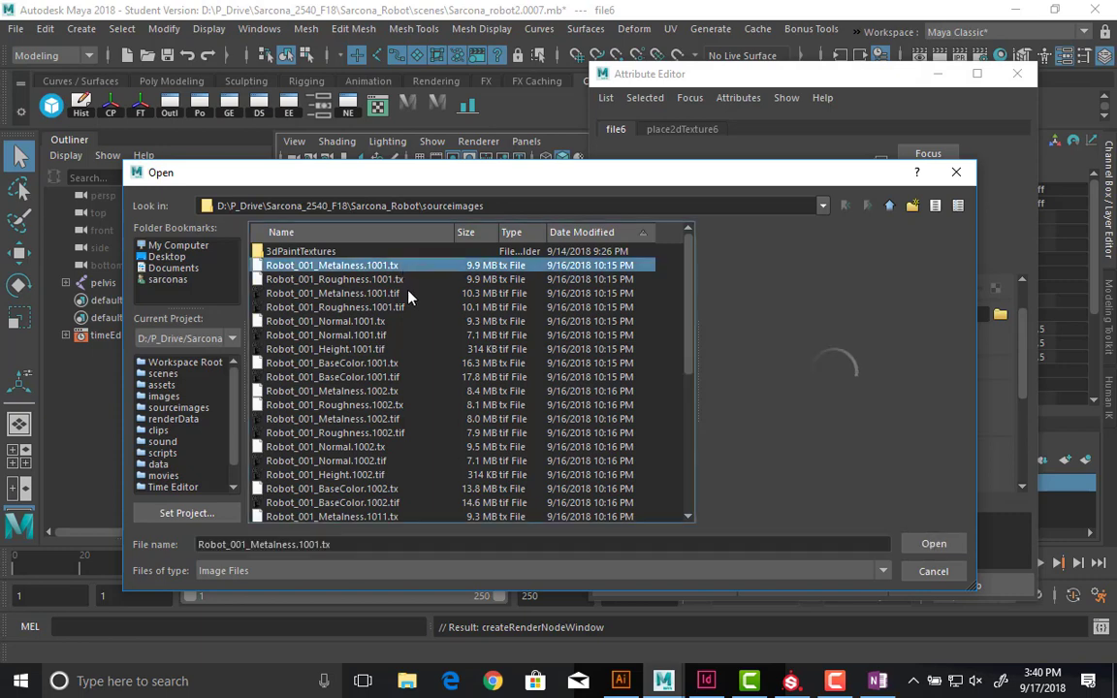
pyautogui.scroll(-6, 417, 320)
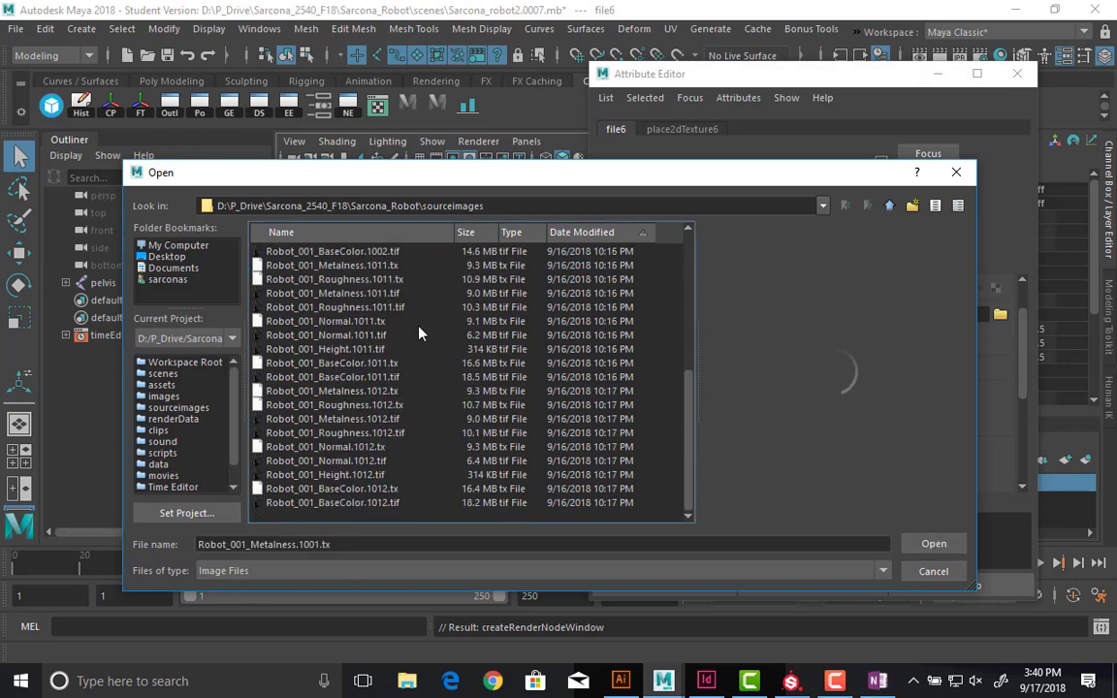
pyautogui.scroll(6, 419, 332)
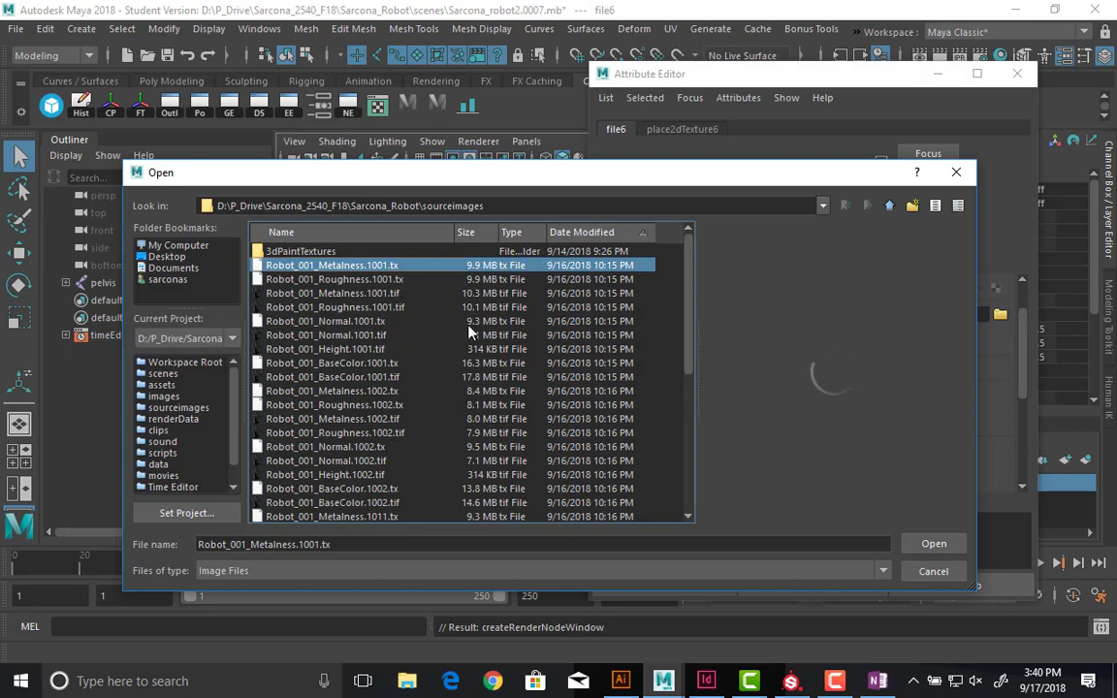
pyautogui.scroll(-6, 466, 378)
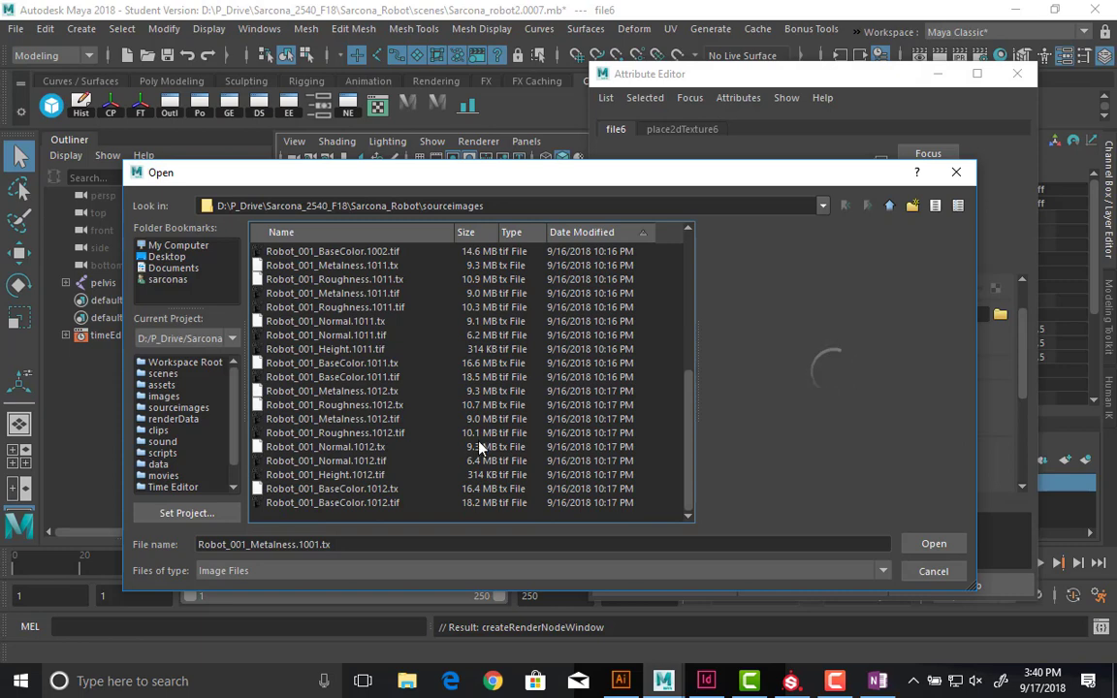
pyautogui.scroll(6, 463, 448)
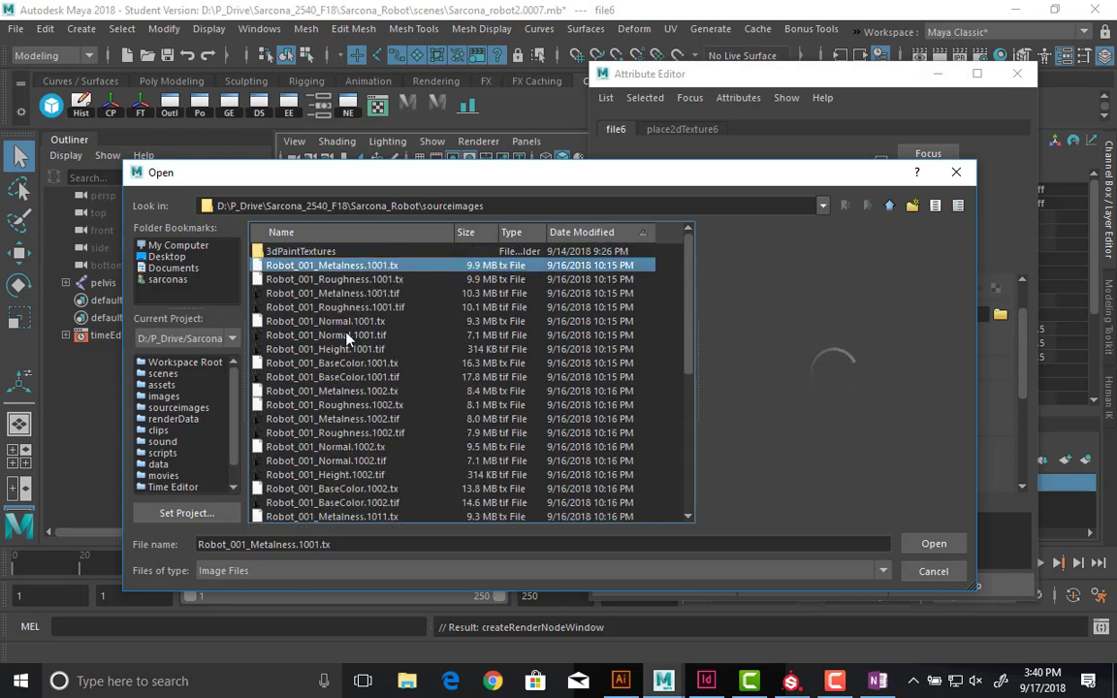
pyautogui.click(358, 364)
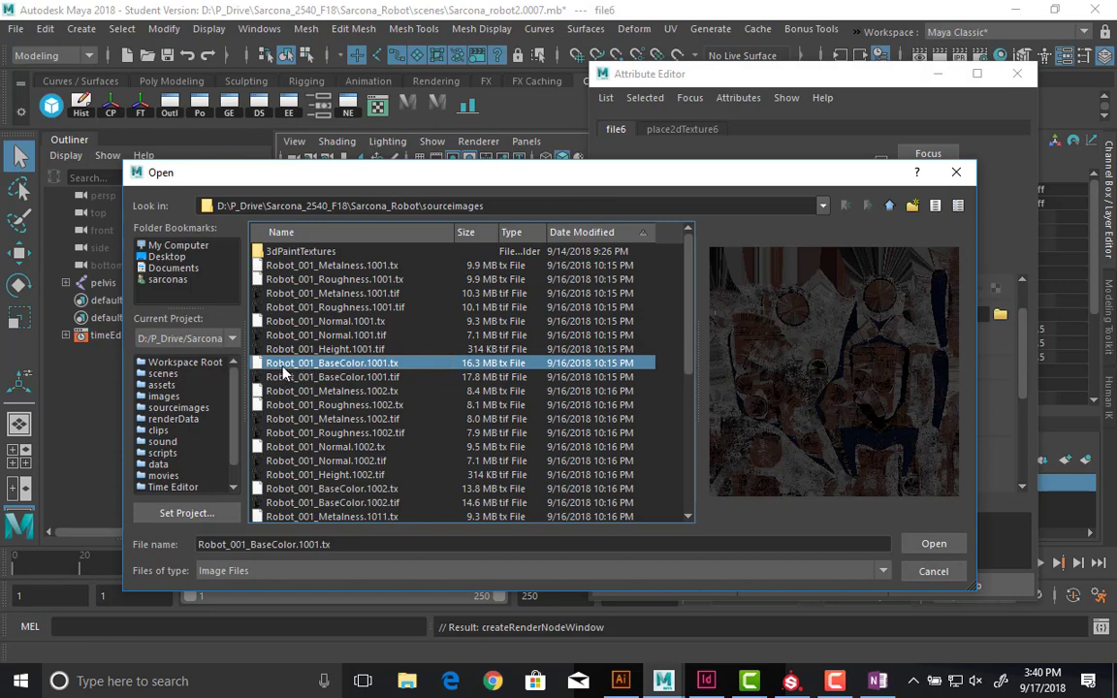
pyautogui.click(374, 377)
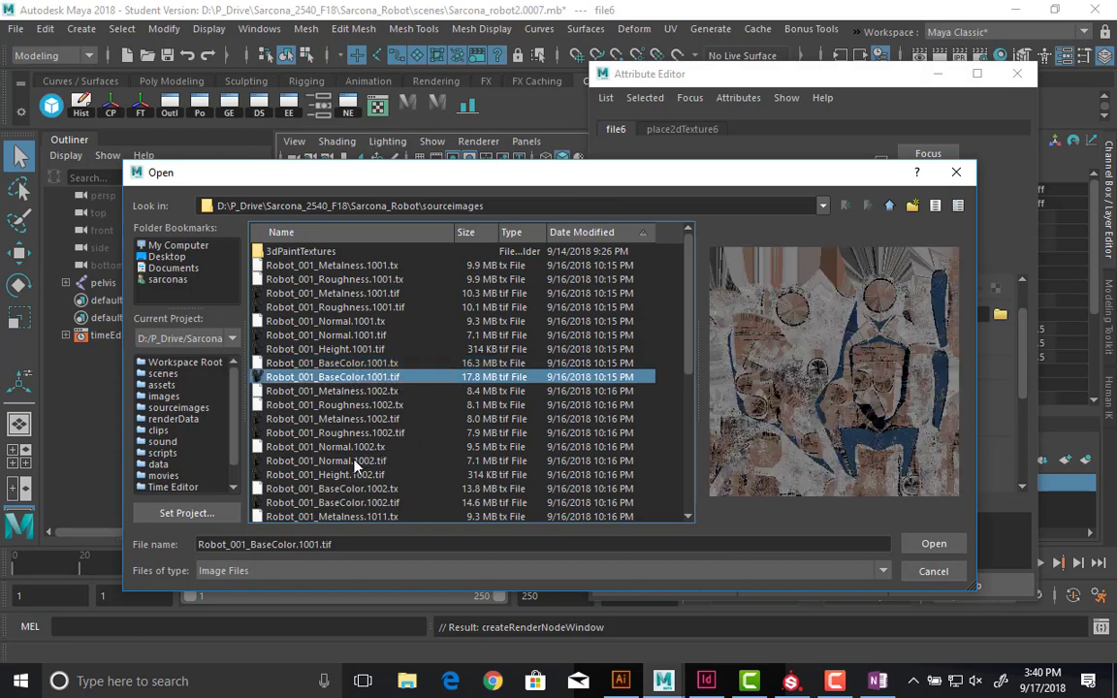
pyautogui.scroll(-4, 349, 463)
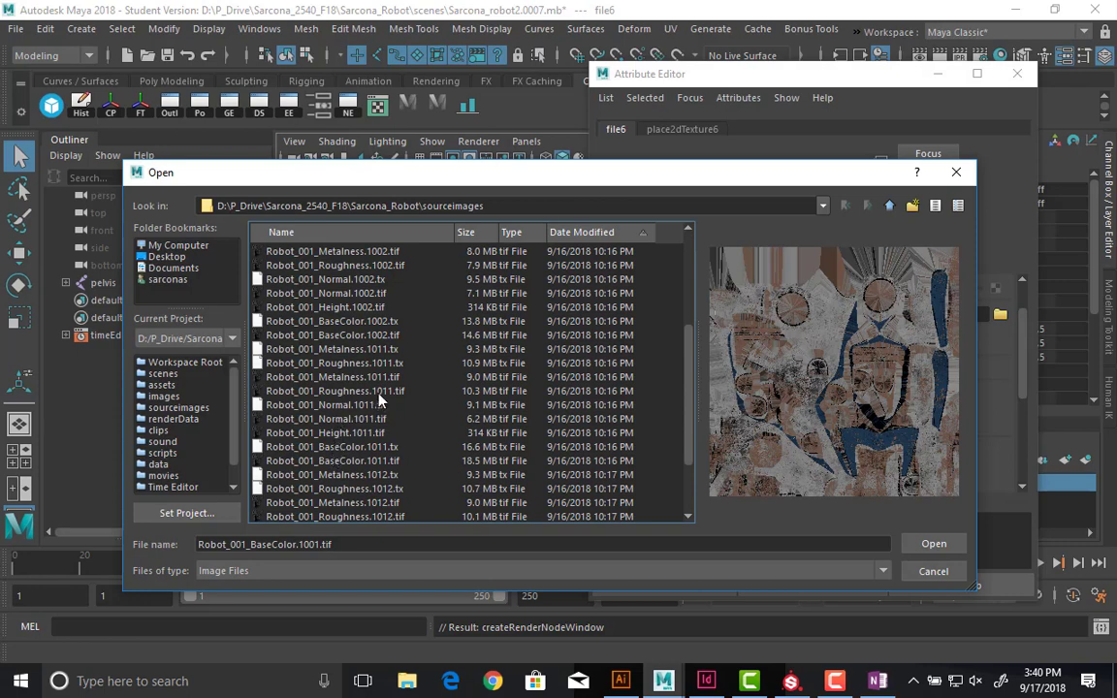
pyautogui.scroll(2, 368, 373)
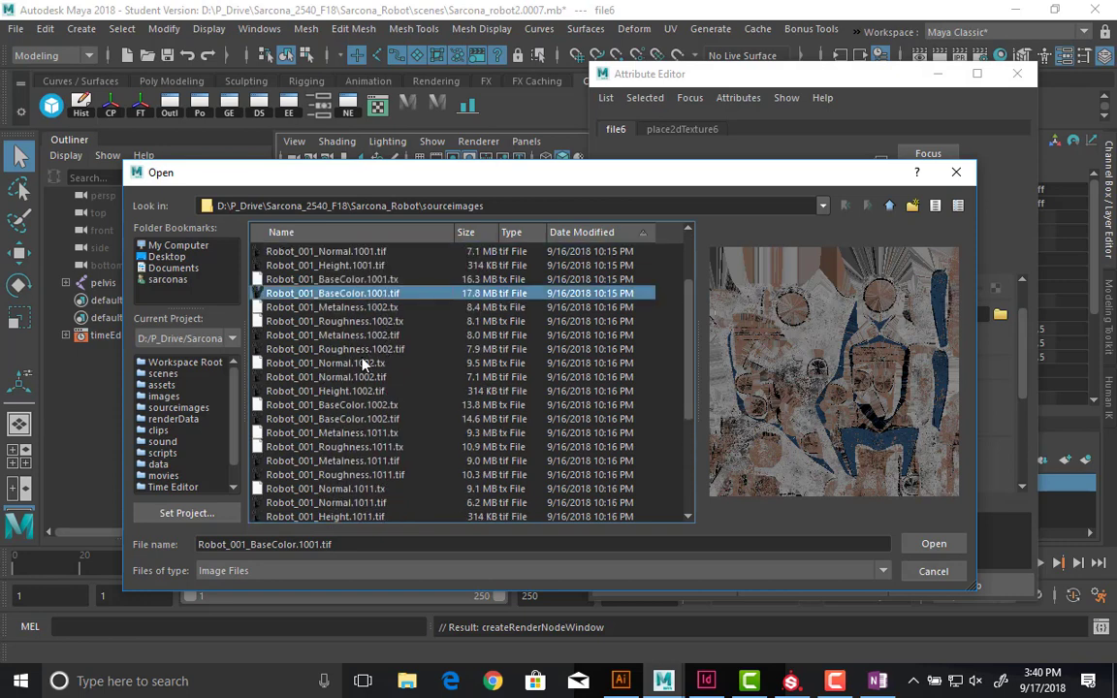
pyautogui.scroll(-2, 386, 421)
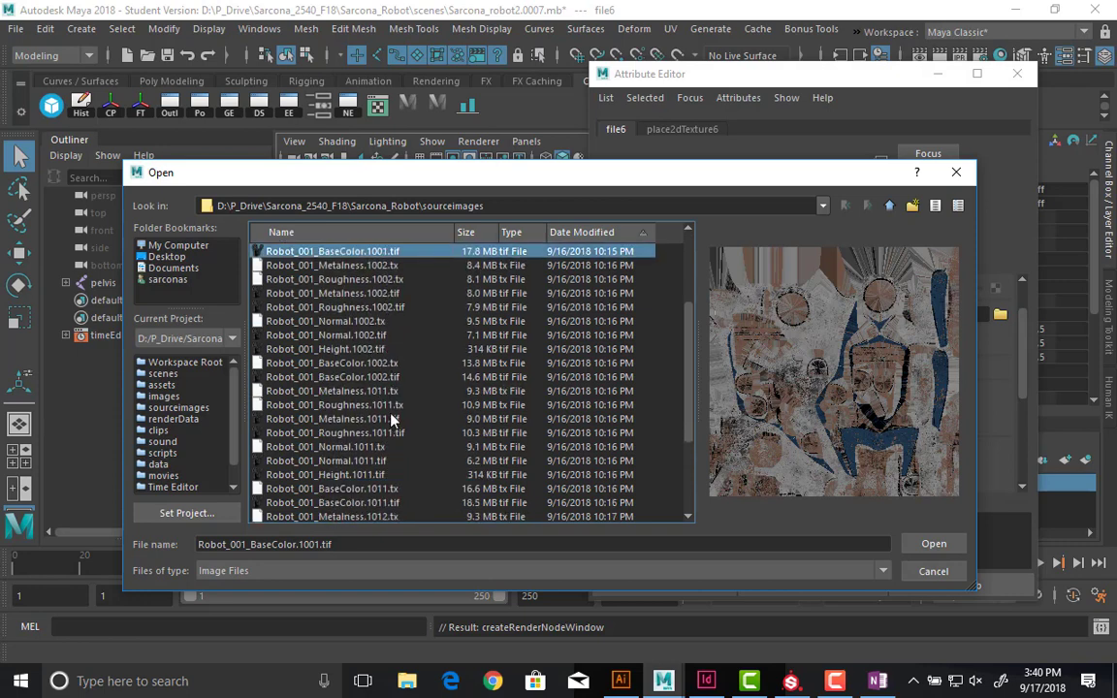
pyautogui.scroll(-2, 393, 451)
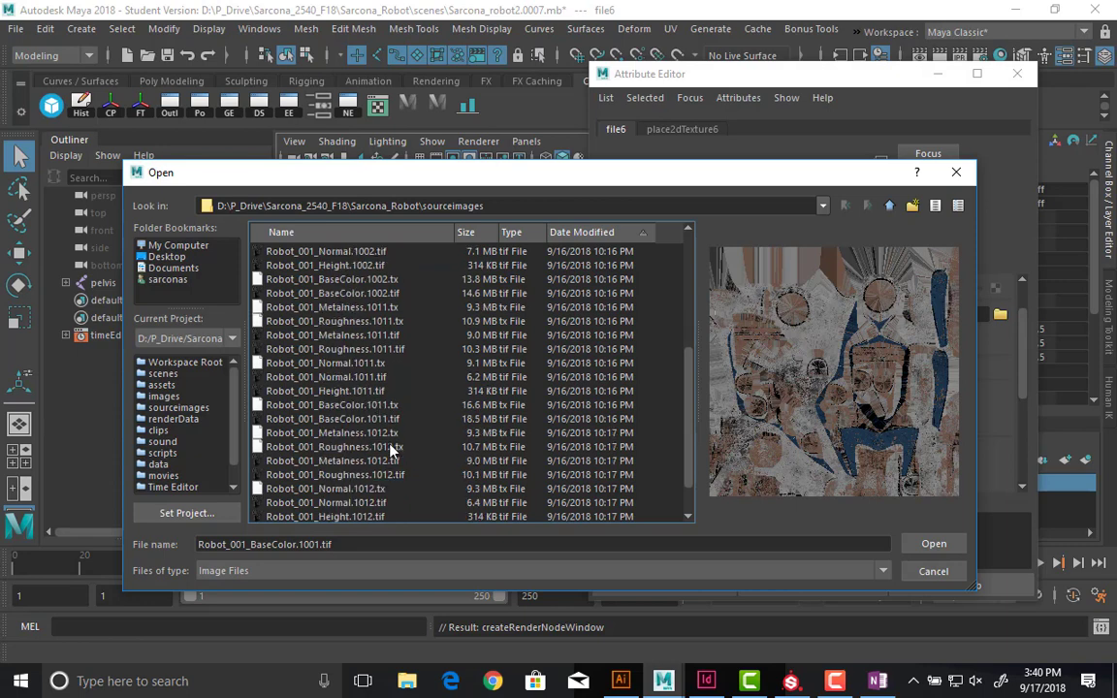
pyautogui.scroll(6, 424, 419)
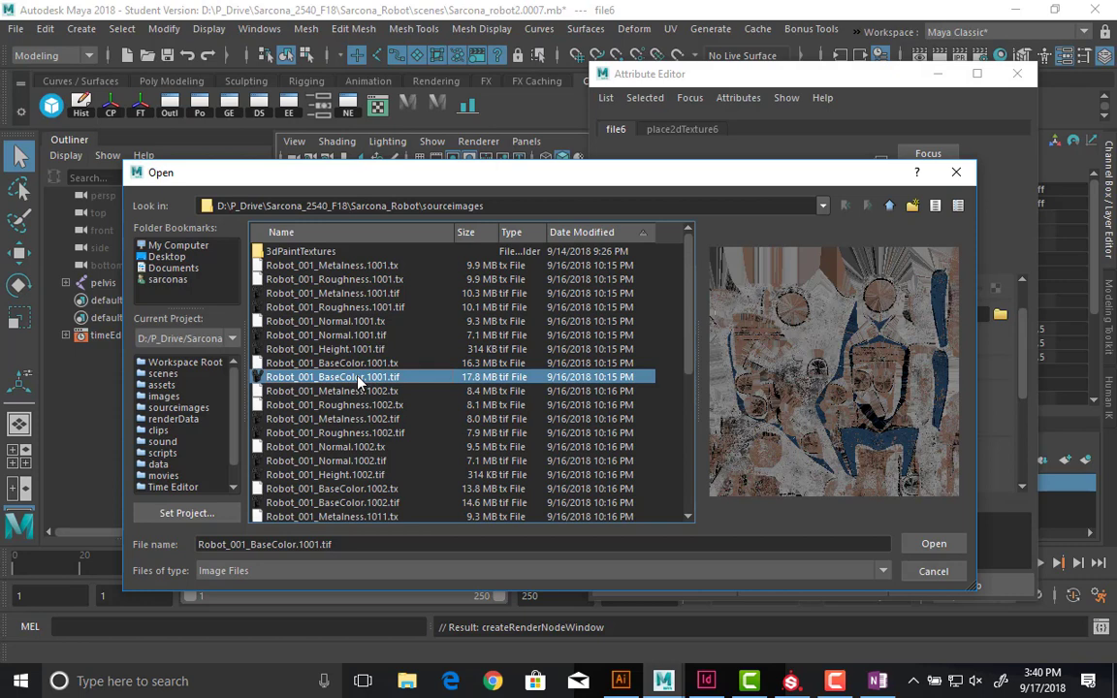
pyautogui.doubleClick(358, 377)
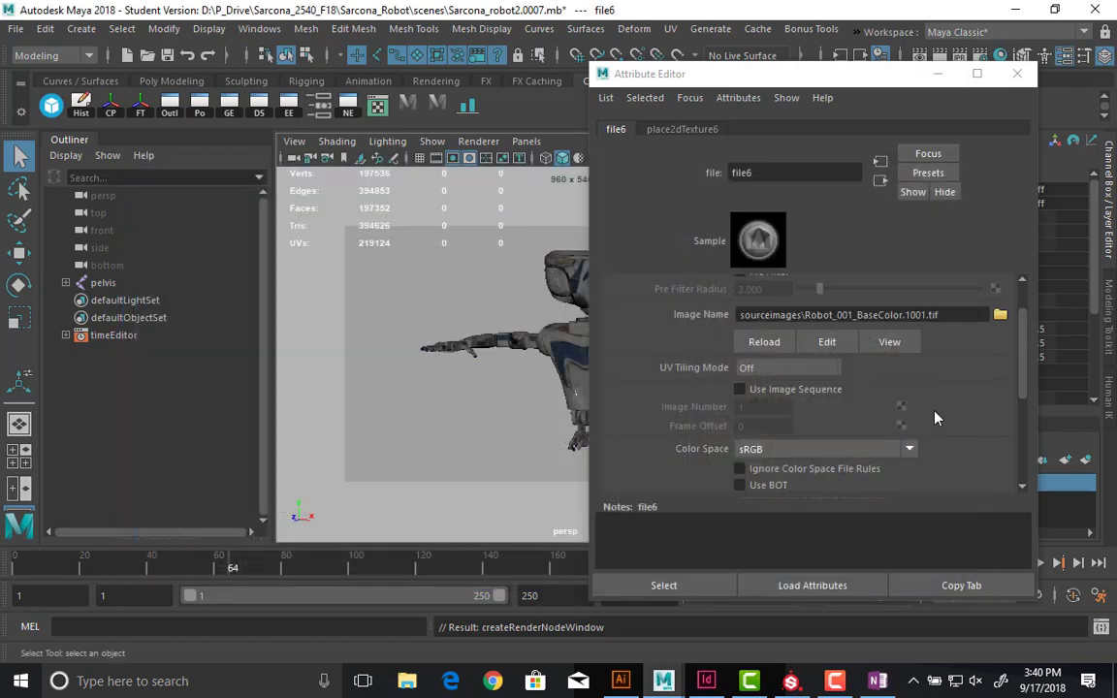
# - Set the base color texture's UV Tiling Mode to UDIM (Mari) and generate the tile preview on the robot
pyautogui.moveTo(768, 84); pyautogui.dragTo(834, 100)
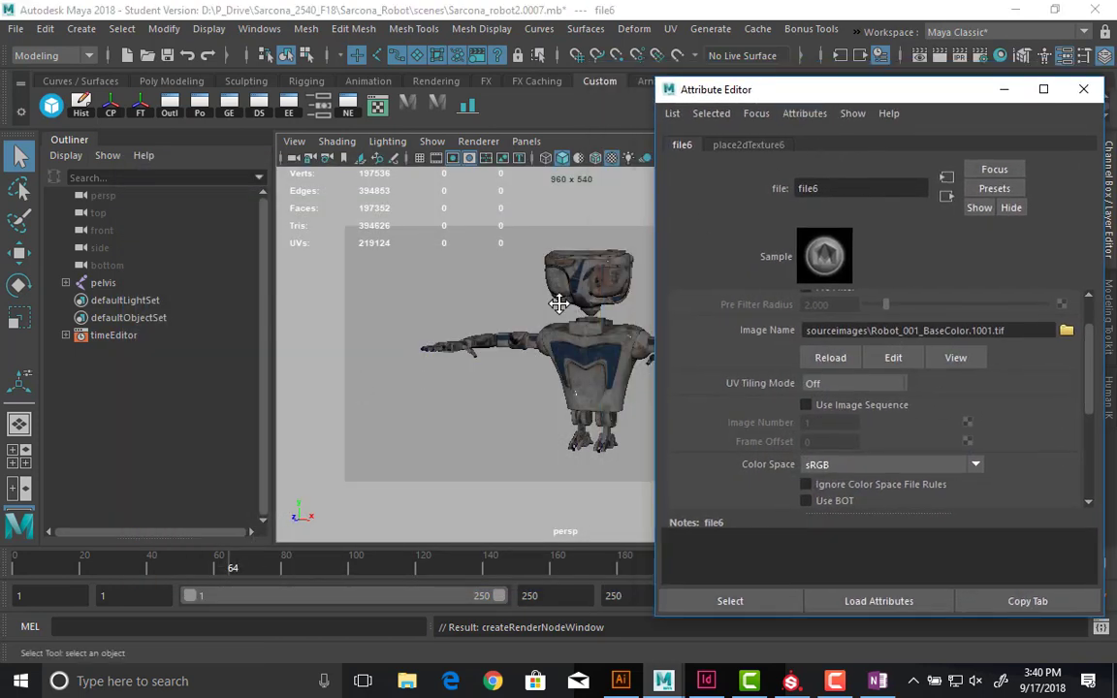
pyautogui.keyDown('alt'); pyautogui.moveTo(558, 305); pyautogui.dragTo(577, 375, button='middle'); pyautogui.keyUp('alt')
pyautogui.scroll(5, 517, 324)
pyautogui.scroll(-5, 459, 322)
pyautogui.keyDown('alt'); pyautogui.moveTo(555, 324); pyautogui.dragTo(510, 309, button='middle'); pyautogui.keyUp('alt')
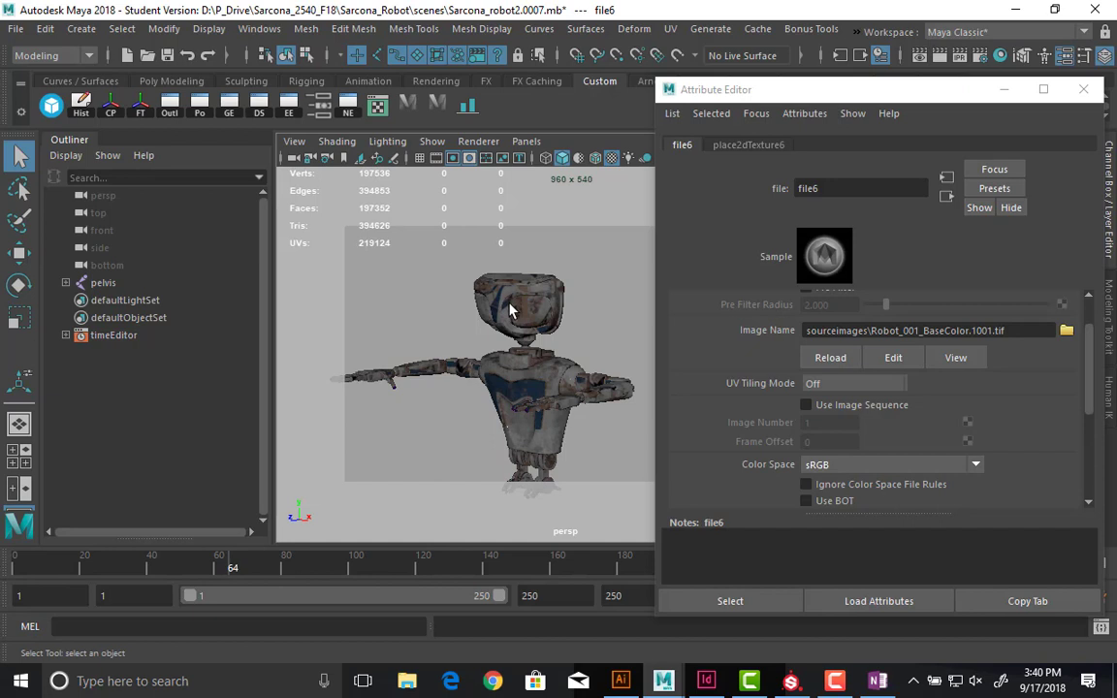
pyautogui.click(827, 385)
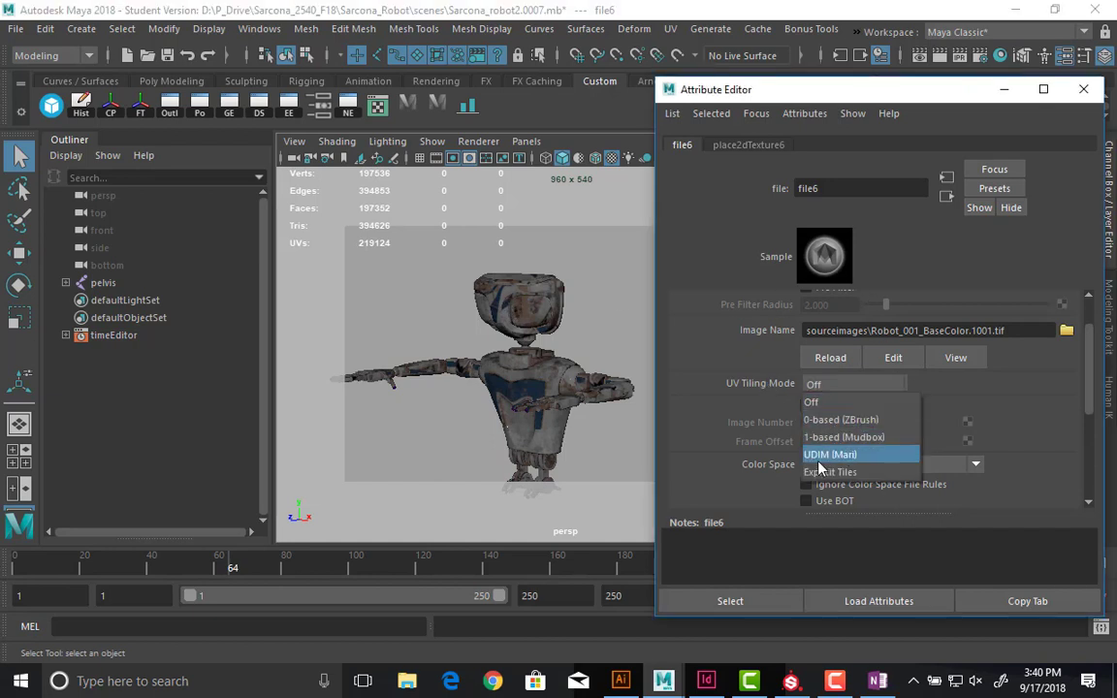
pyautogui.click(845, 458)
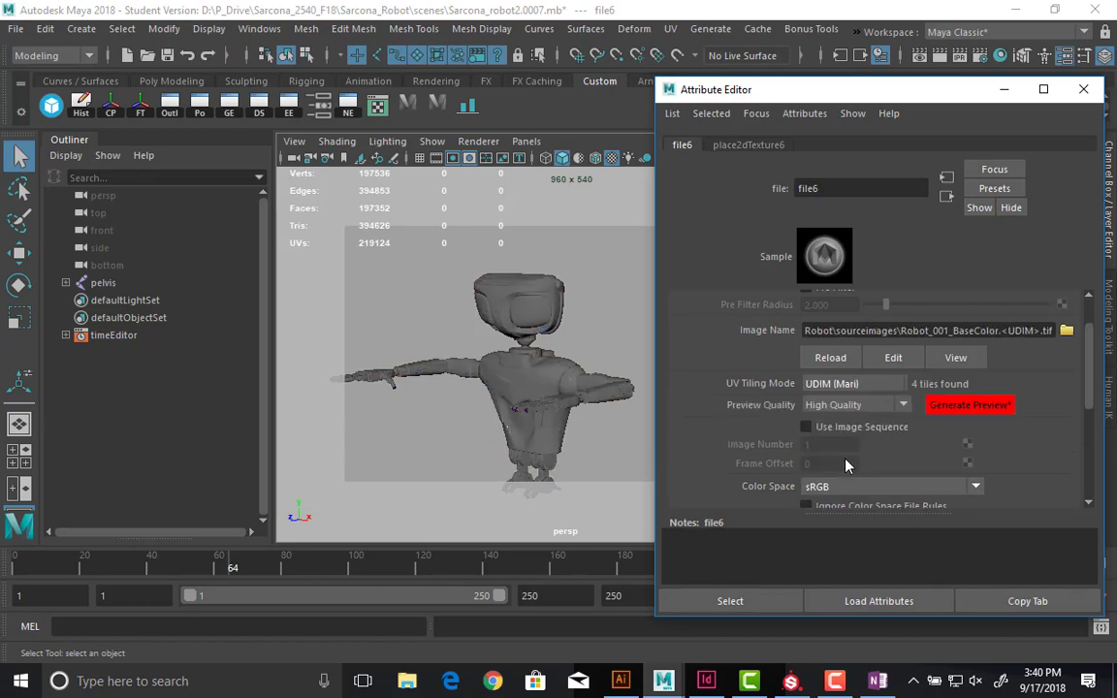
pyautogui.click(963, 415)
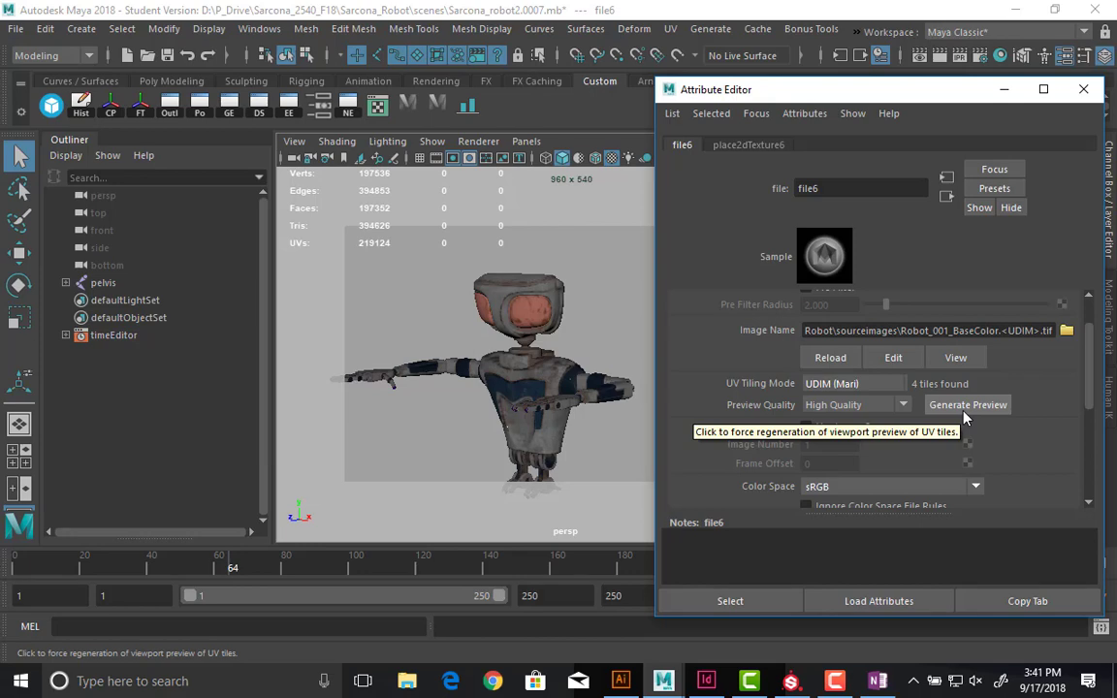
# - Set the base color texture's Filter Type to Off
pyautogui.scroll(2, 872, 409)
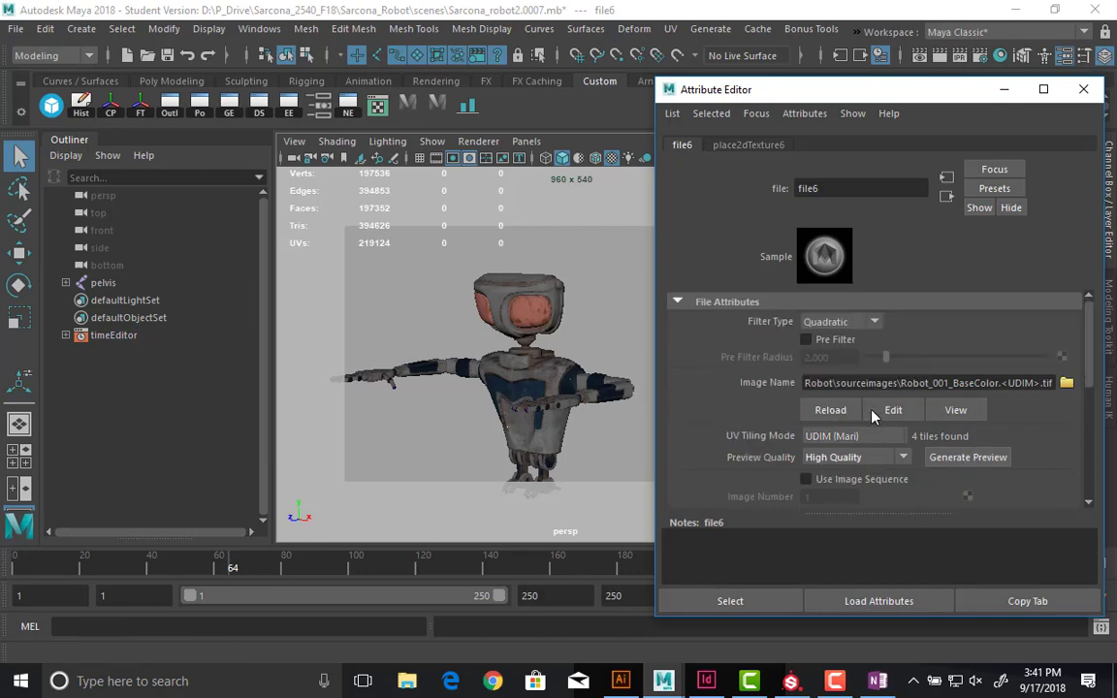
pyautogui.click(840, 322)
pyautogui.click(830, 342)
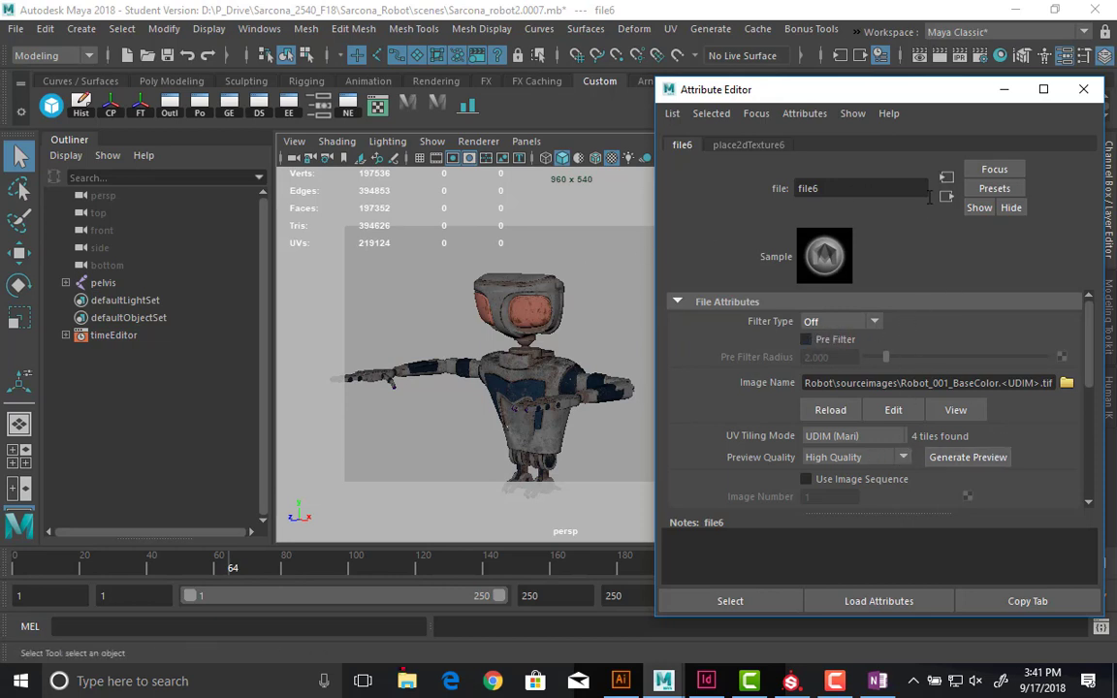
# - Connect a file texture to robot_Material's Metalness and load Robot_001_Metalness.1001.tif
pyautogui.click(947, 197)
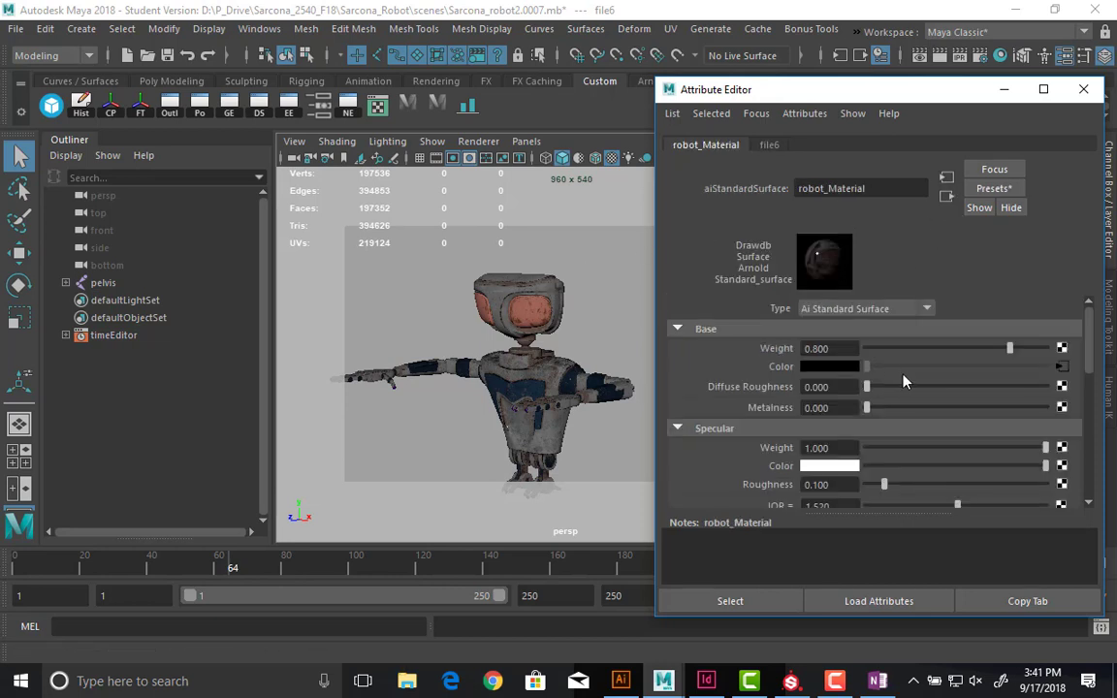
pyautogui.click(1061, 407)
pyautogui.click(640, 412)
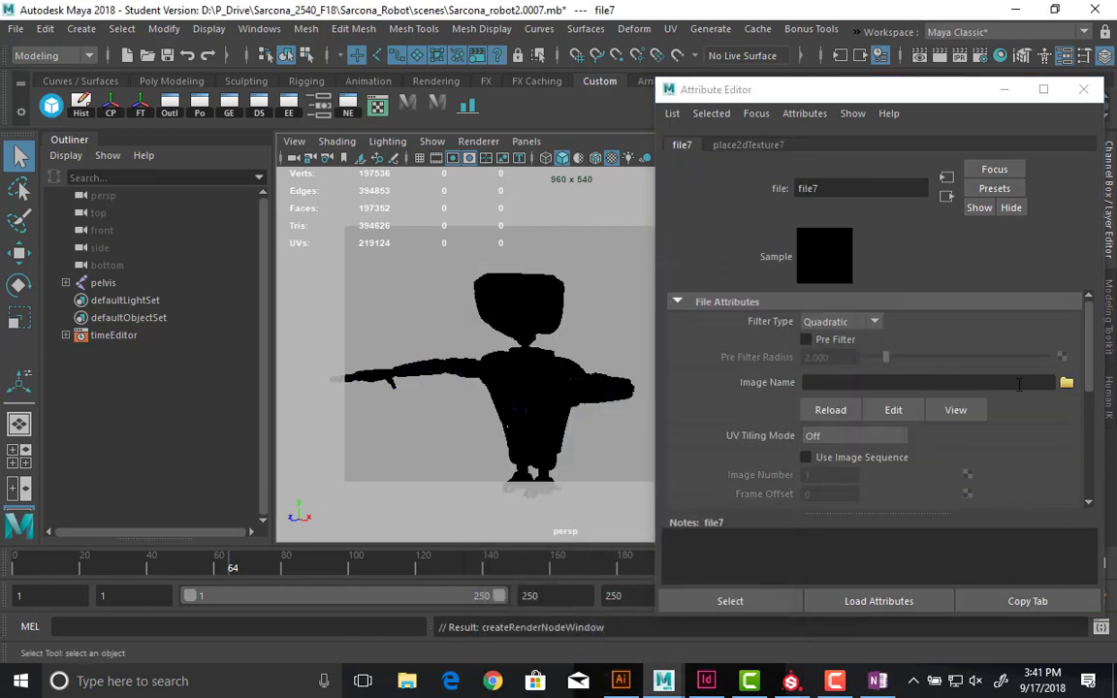
pyautogui.click(1066, 383)
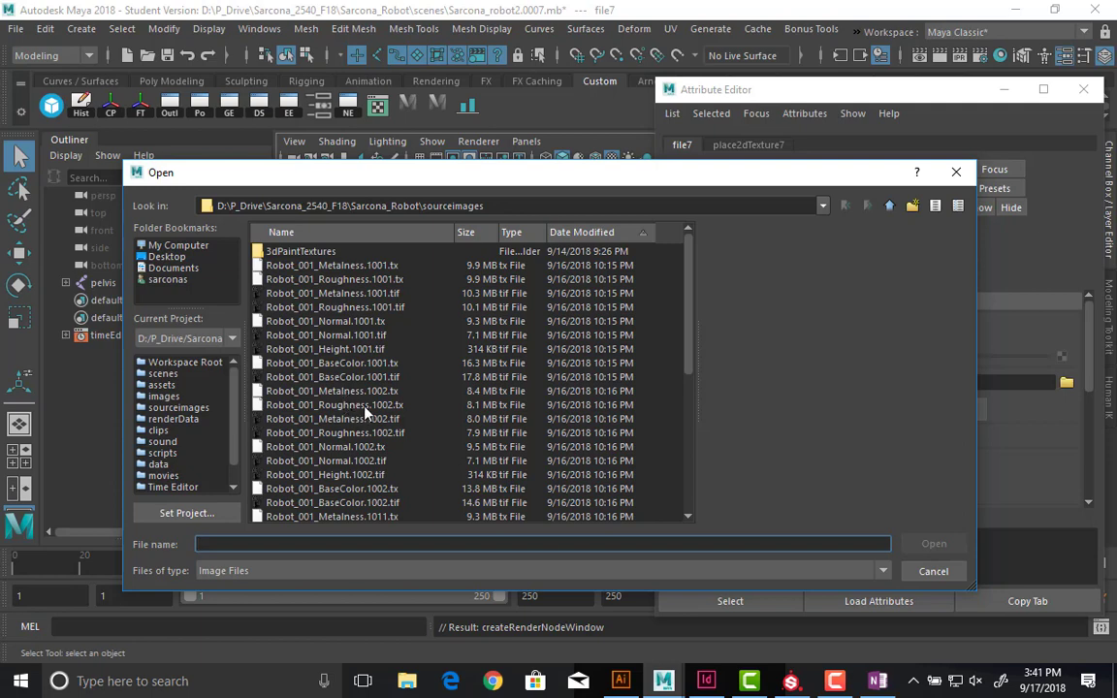
pyautogui.click(368, 306)
pyautogui.click(370, 292)
pyautogui.doubleClick(369, 293)
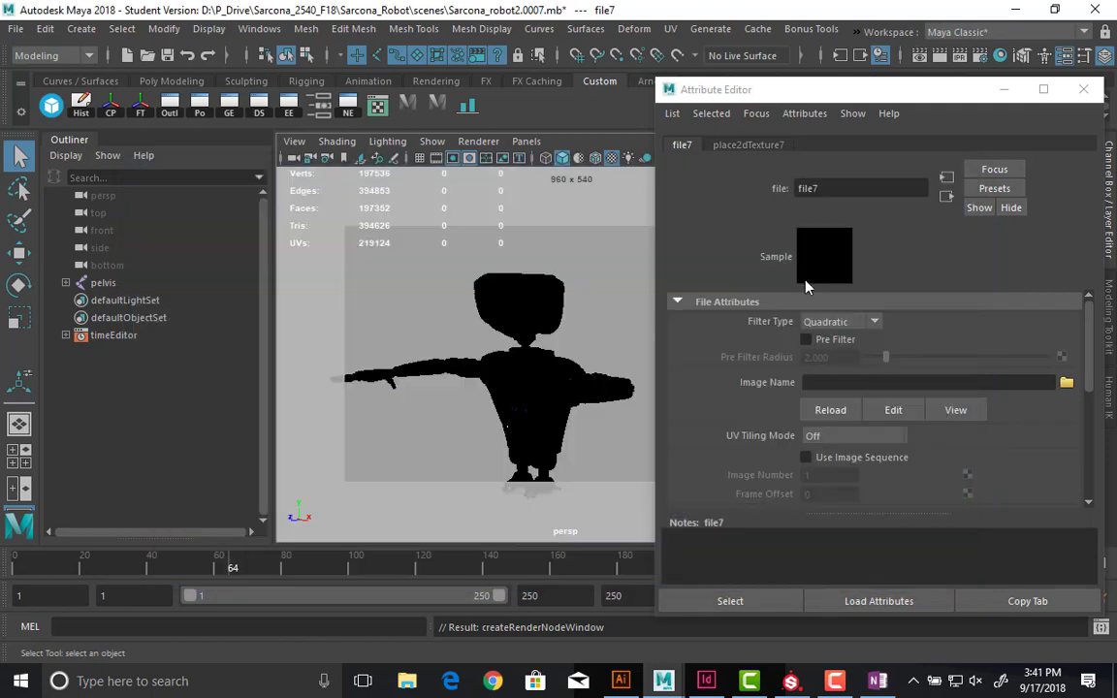
# - Turn off filtering for the metalness texture, set its UV tiling to UDIM (Mari), and generate the tile preview
pyautogui.click(840, 321)
pyautogui.click(835, 342)
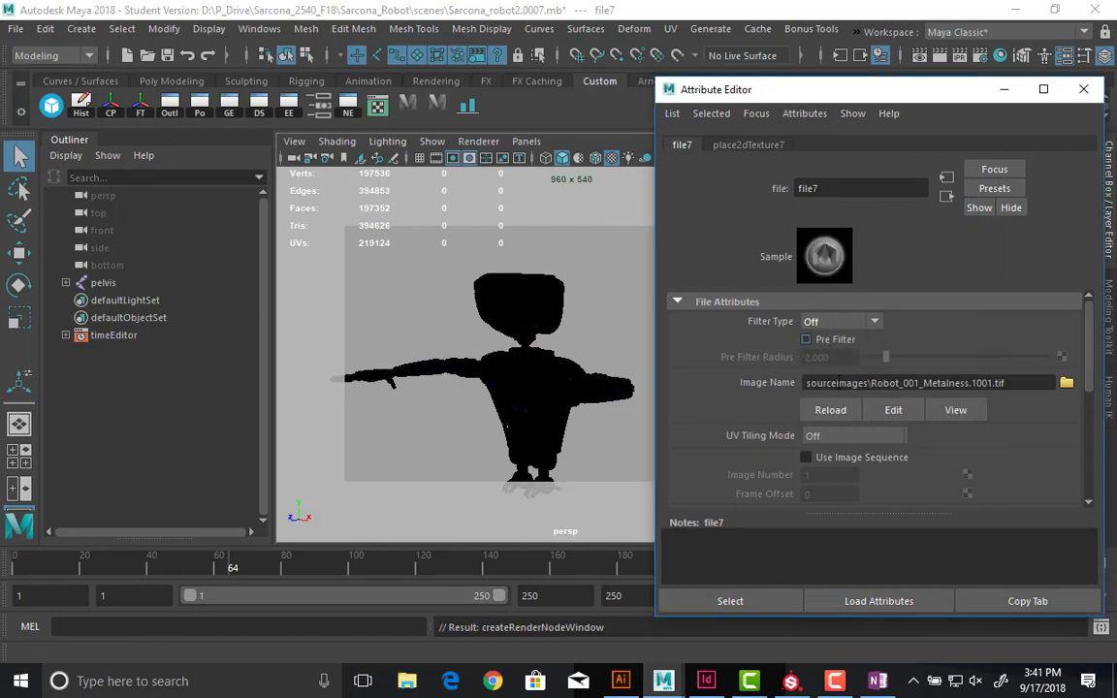
pyautogui.click(834, 436)
pyautogui.click(831, 507)
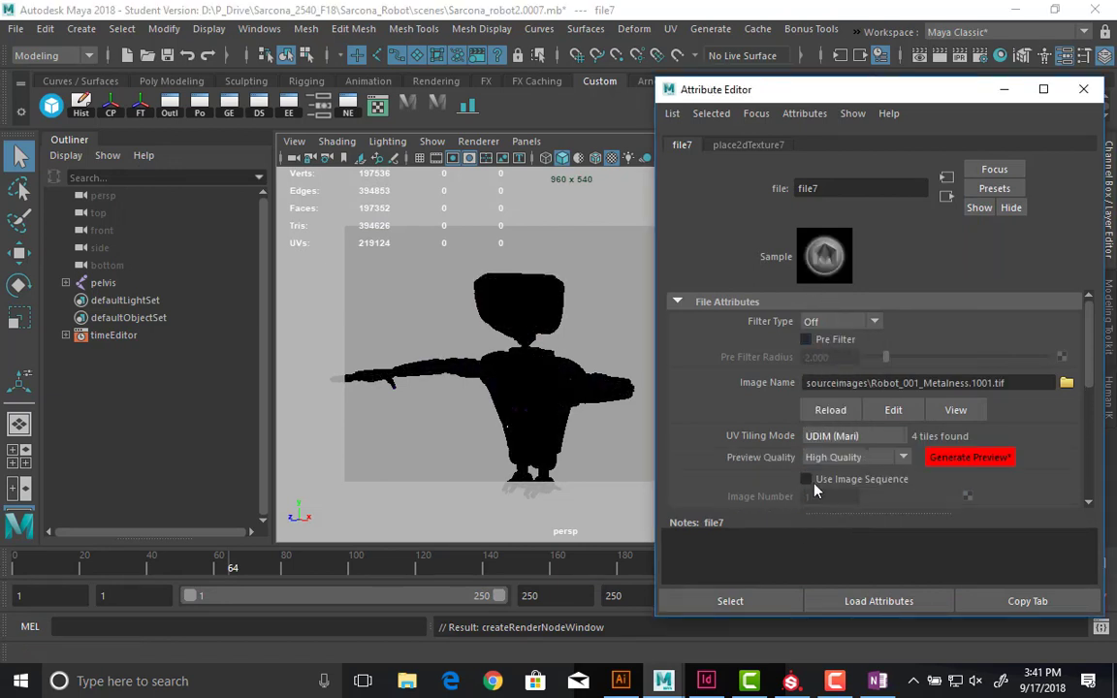
pyautogui.click(963, 464)
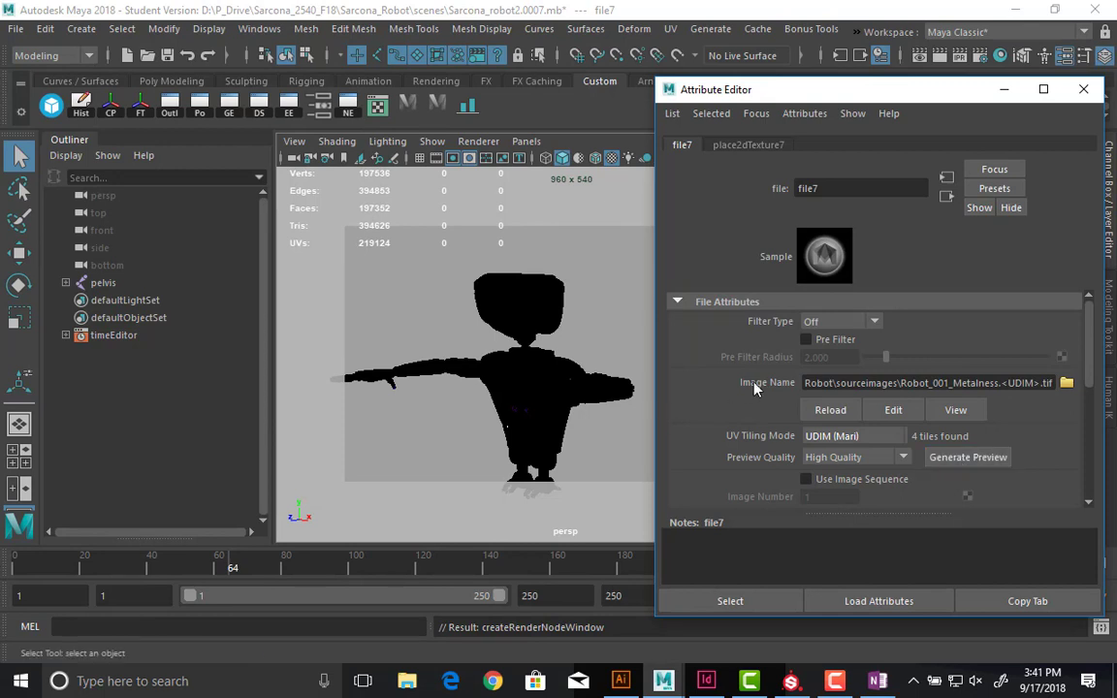
# - Enable Alpha Is Luminance in the metalness texture's color balance settings
pyautogui.scroll(-6, 756, 388)
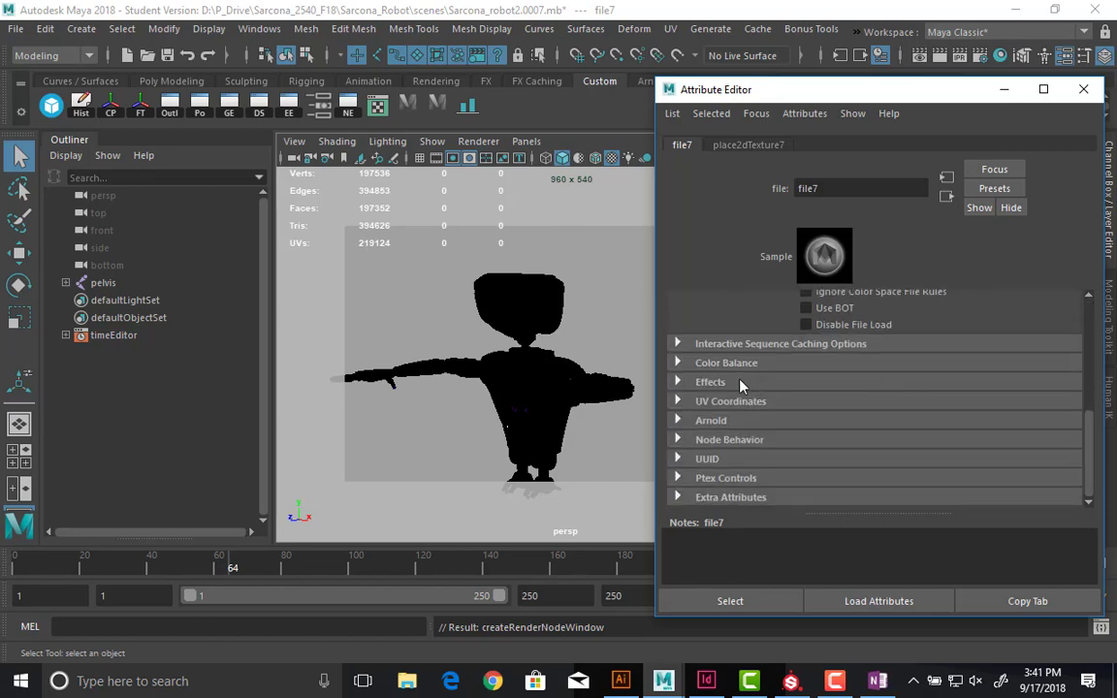
pyautogui.click(736, 364)
pyautogui.scroll(-1, 776, 407)
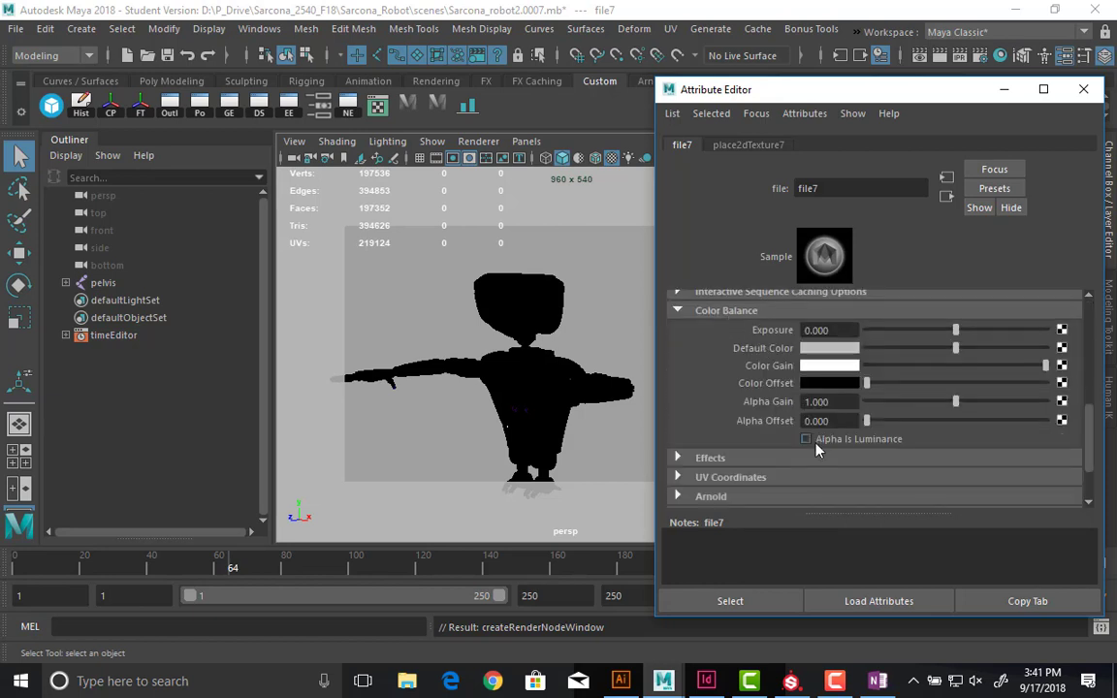
pyautogui.click(806, 439)
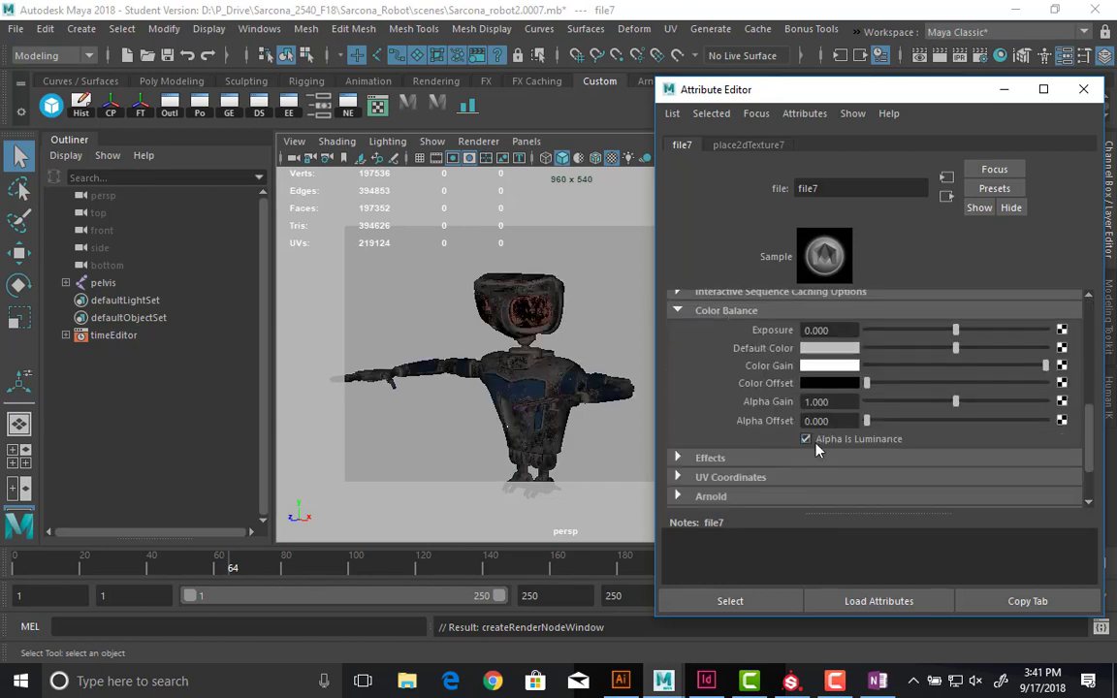
# - Connect a file texture to robot_Material's specular Roughness and load Robot_001_Roughness.1001.tif
pyautogui.click(947, 196)
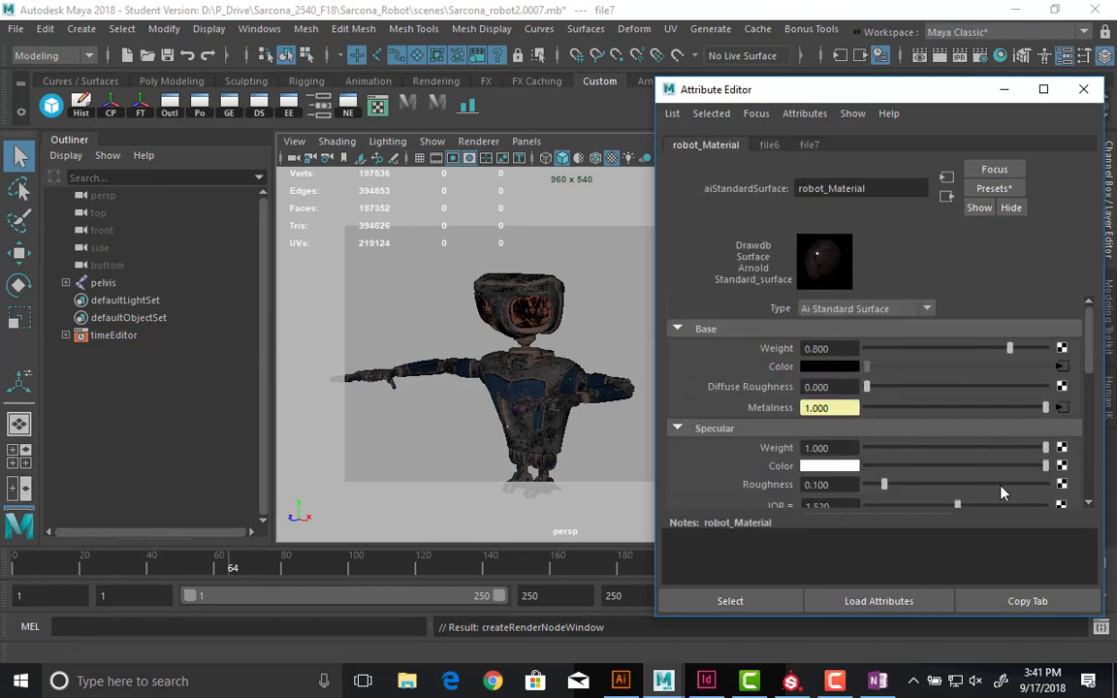
pyautogui.click(1061, 485)
pyautogui.click(664, 411)
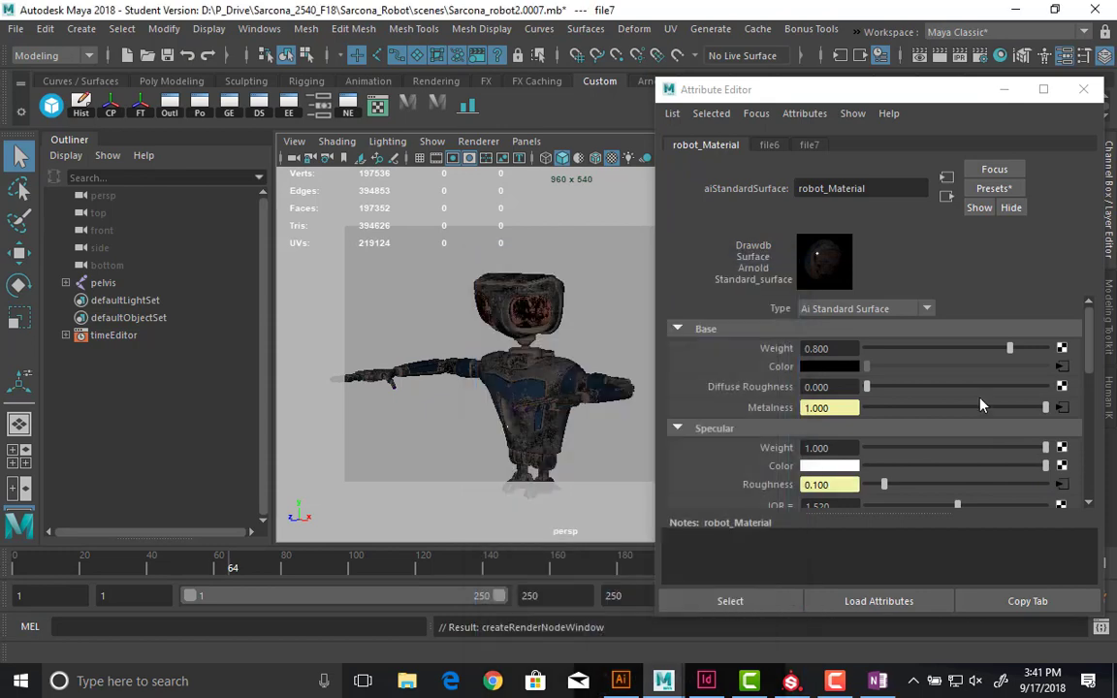
pyautogui.scroll(5, 1027, 362)
pyautogui.scroll(1, 1034, 365)
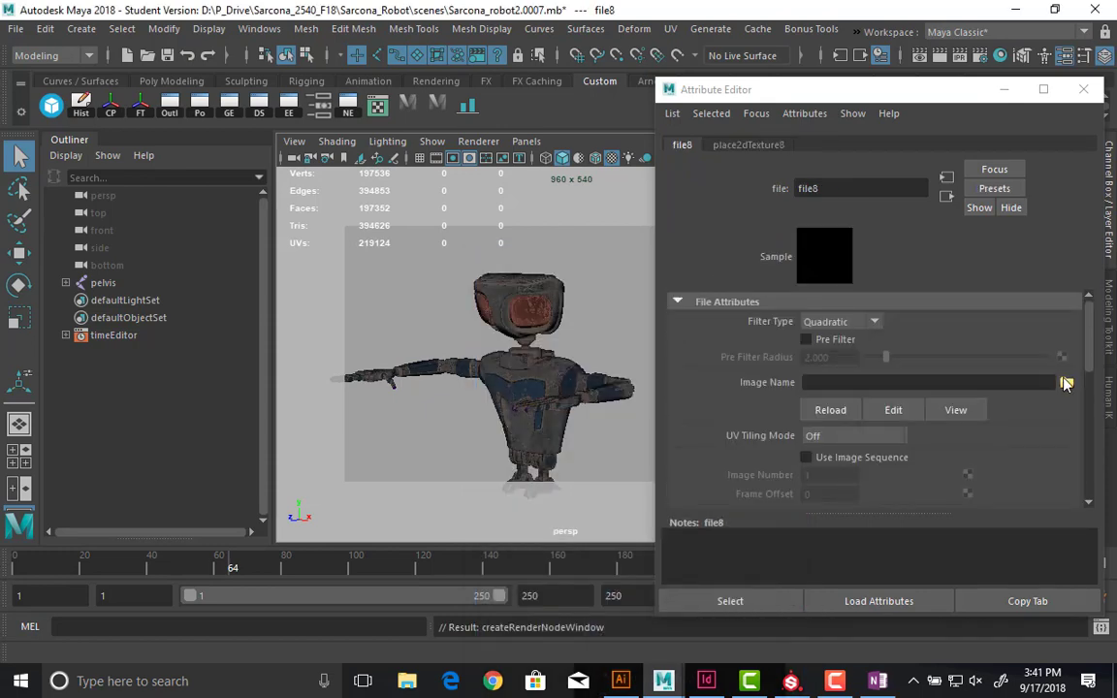
pyautogui.click(1065, 381)
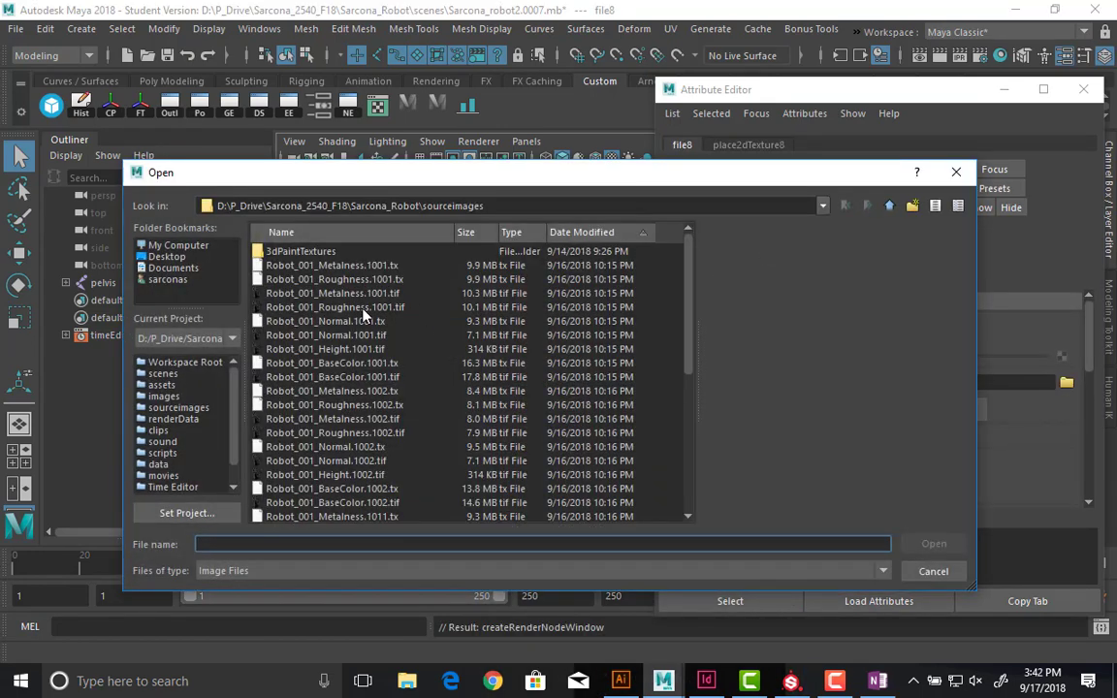
pyautogui.doubleClick(334, 306)
# - Set the roughness texture's Filter Type to Off and UV tiling to UDIM (Mari), with Alpha Is Luminance enabled
pyautogui.click(829, 322)
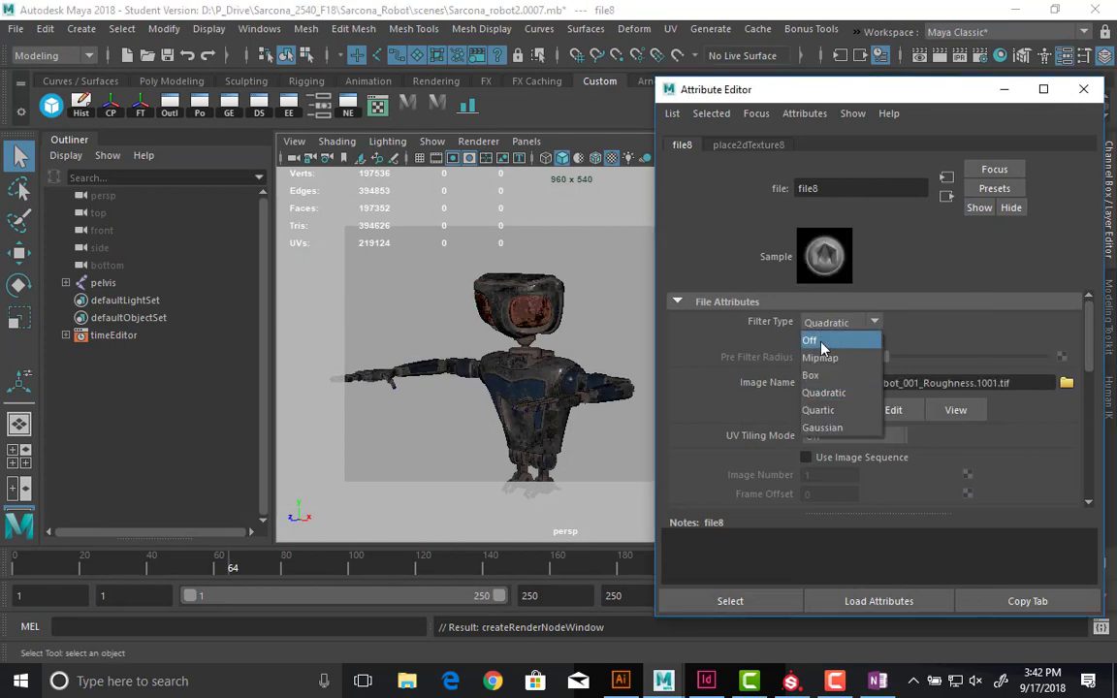
pyautogui.click(820, 342)
pyautogui.click(815, 438)
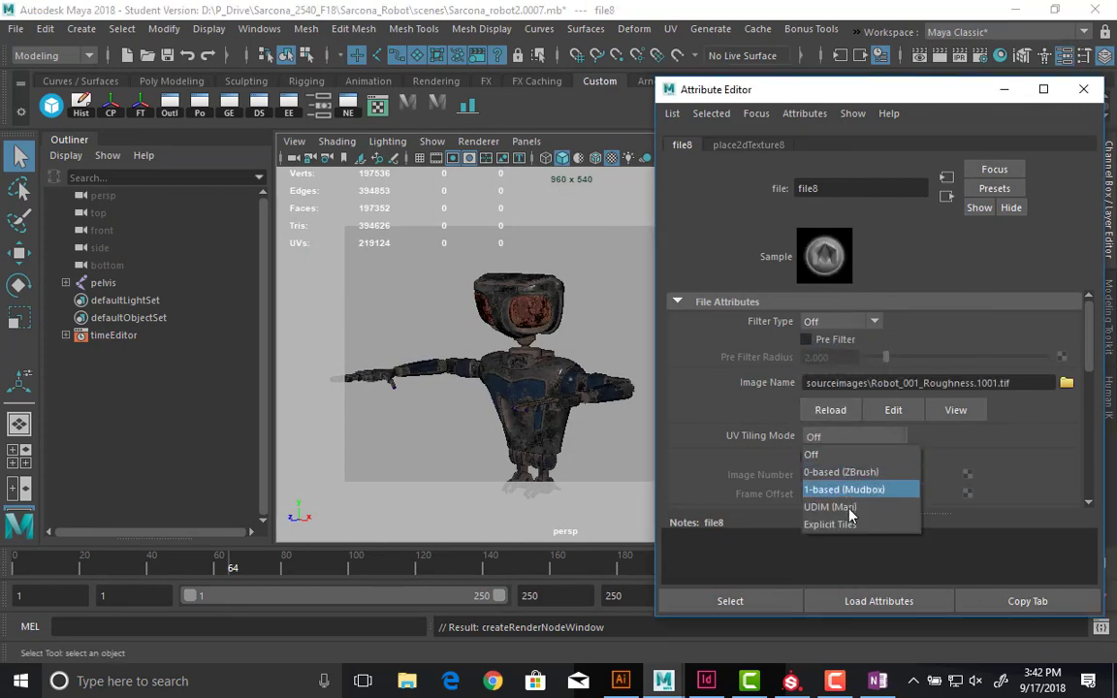
pyautogui.click(848, 508)
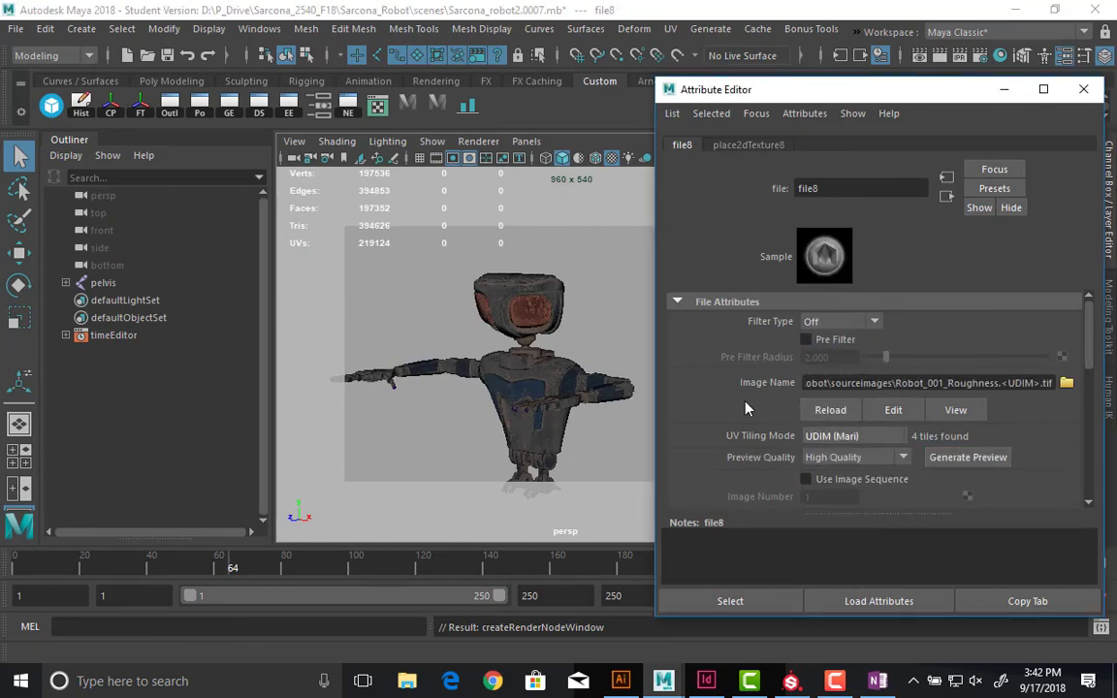
pyautogui.scroll(-6, 744, 408)
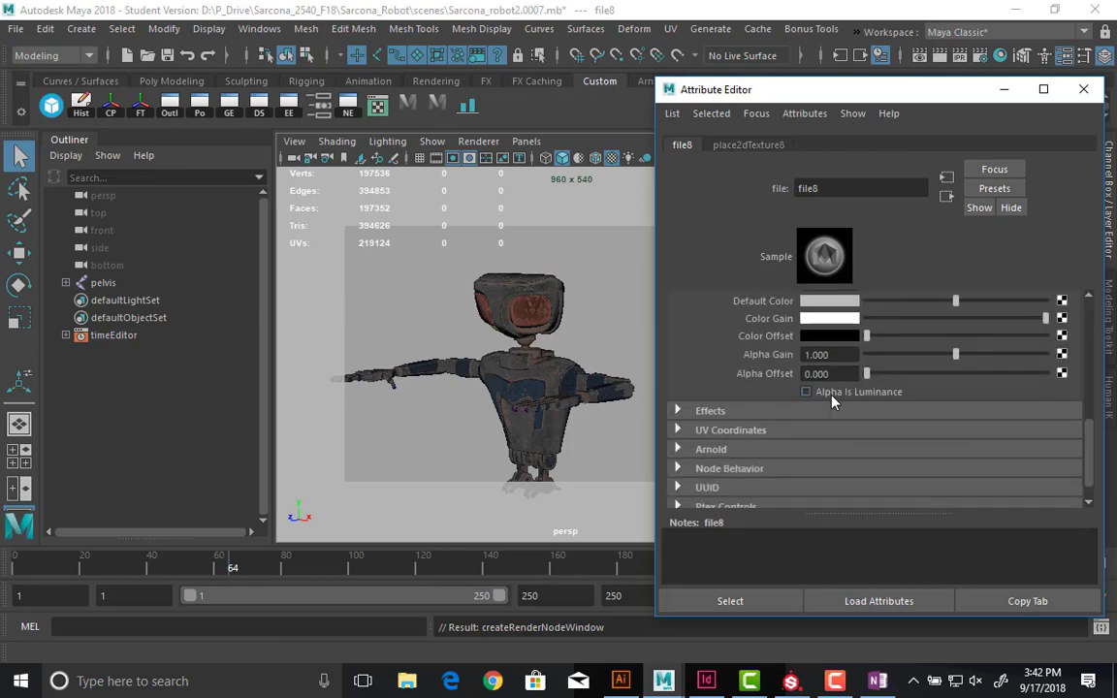
pyautogui.click(805, 392)
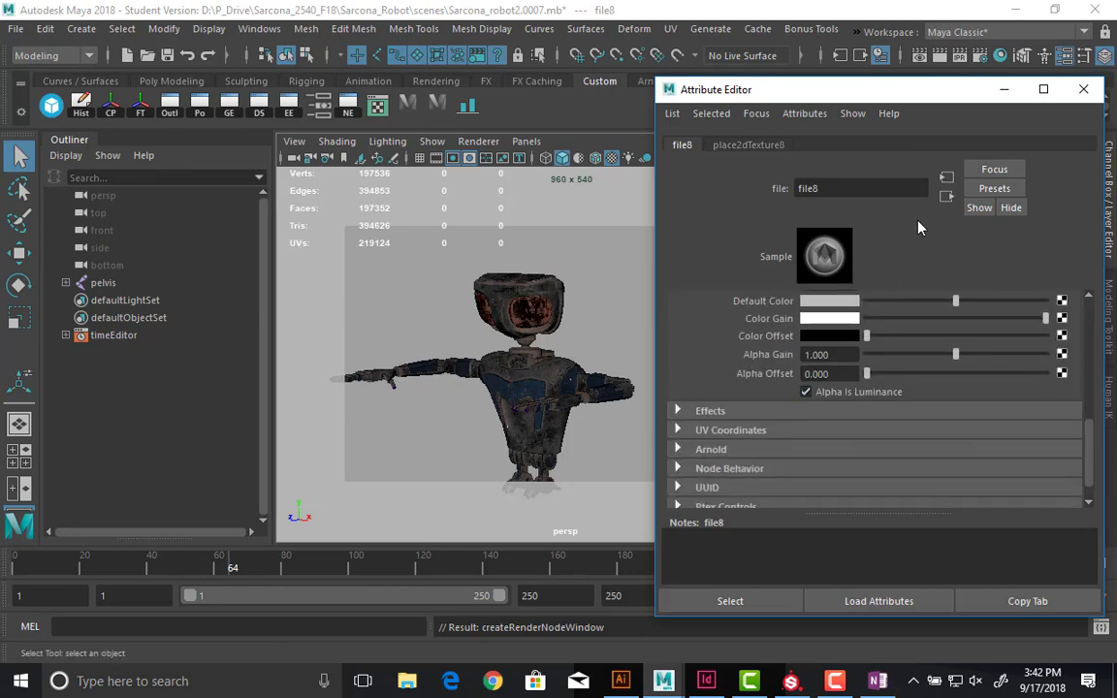
# - Connect a file texture to robot_Material's Bump Mapping and set the bump node to use Tangent Space Normals
pyautogui.click(946, 196)
pyautogui.scroll(-5, 732, 391)
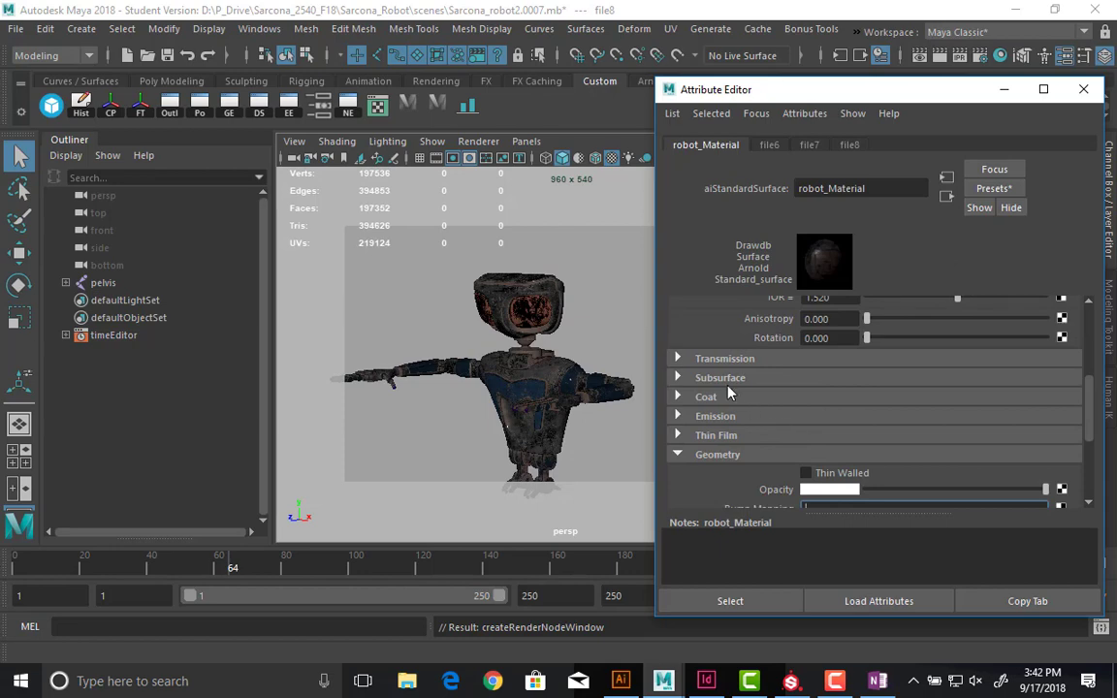
pyautogui.scroll(-3, 730, 391)
pyautogui.scroll(2, 717, 398)
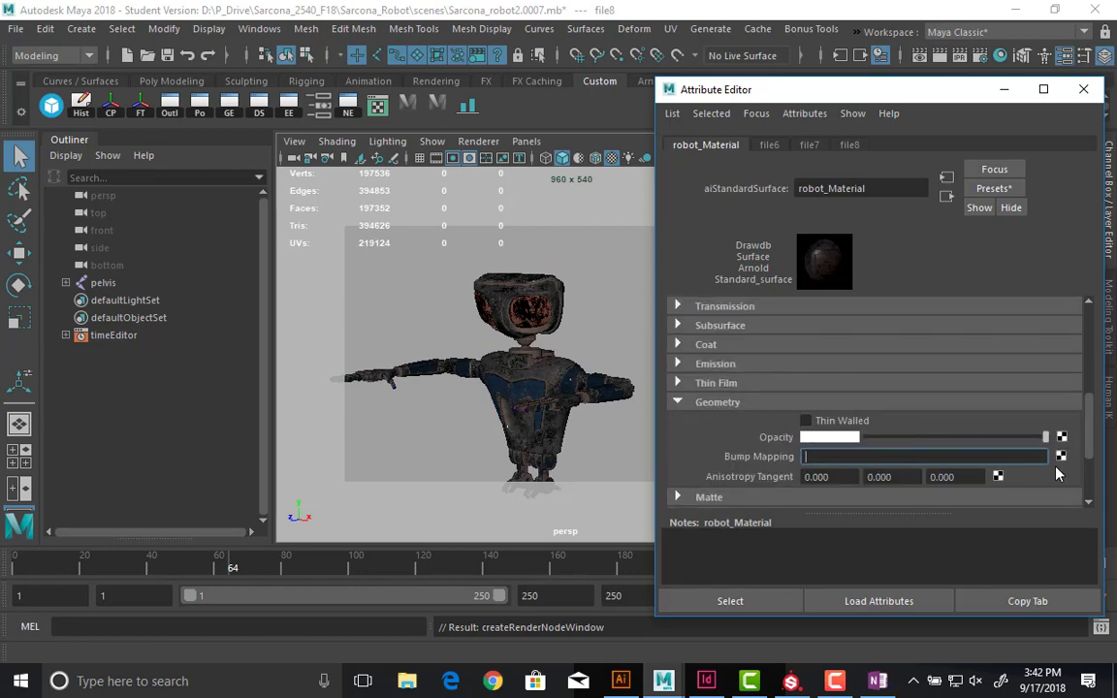
pyautogui.click(642, 410)
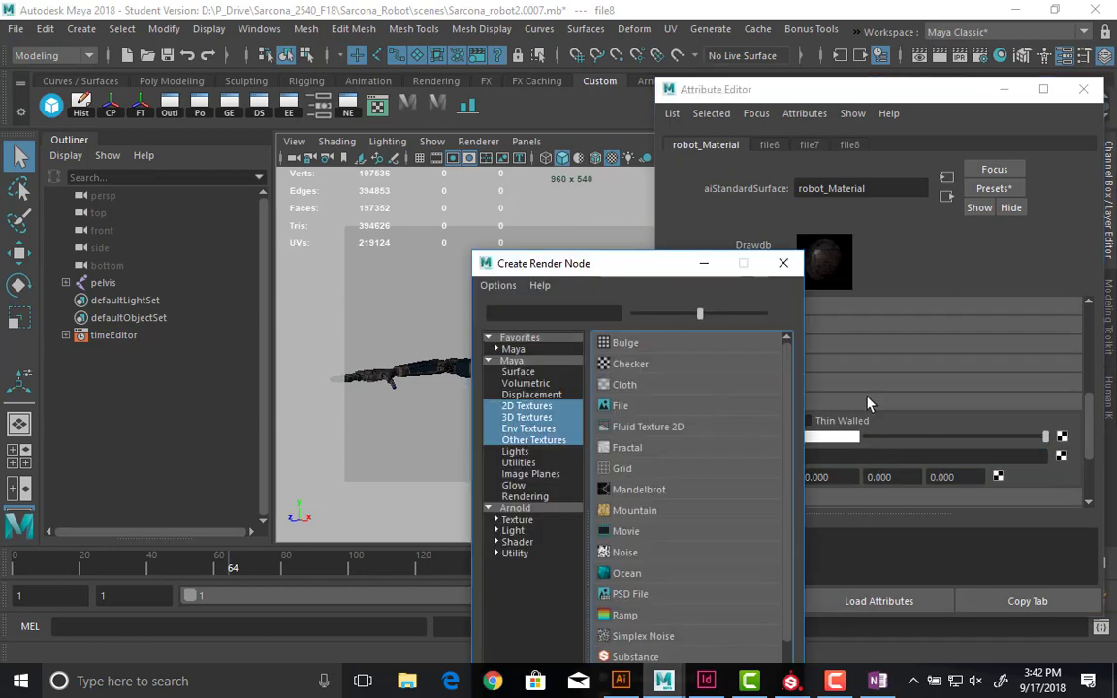
pyautogui.click(827, 360)
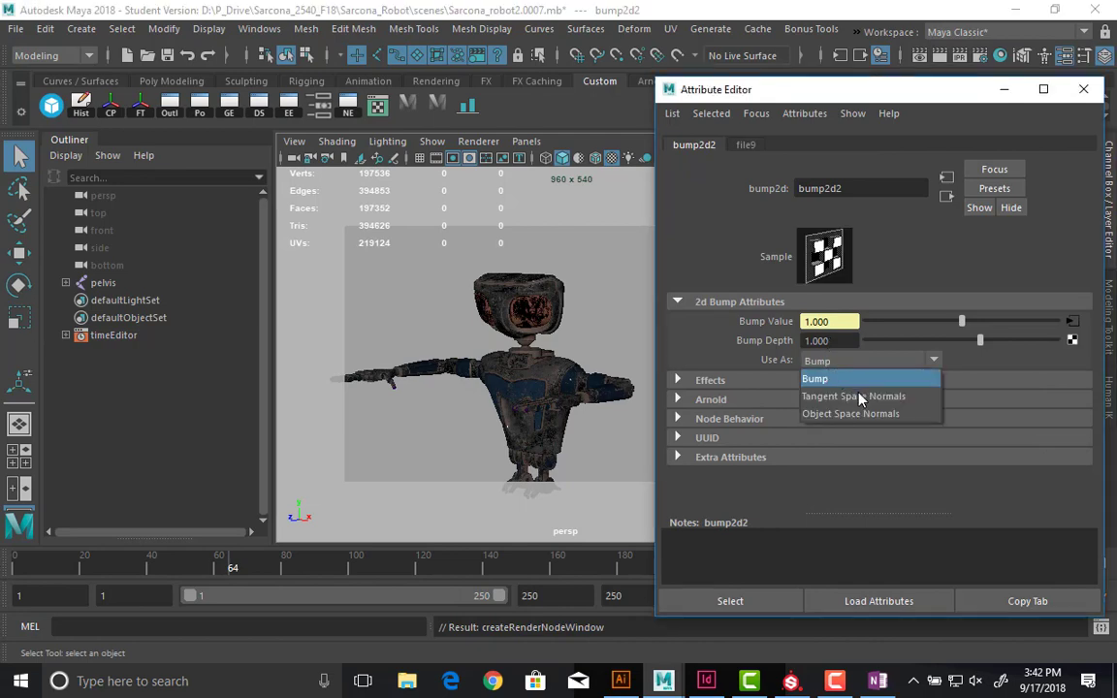
pyautogui.click(853, 395)
# - Load Robot_001_Normal.1001.tif into the file texture feeding the bump node
pyautogui.click(1072, 323)
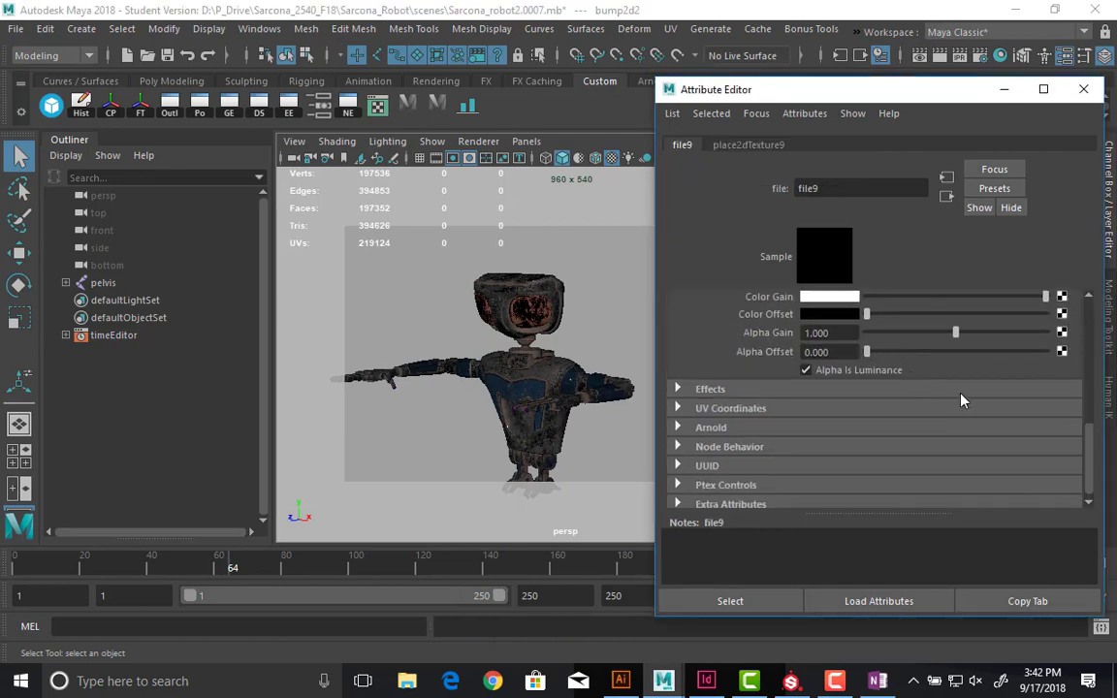
pyautogui.scroll(5, 963, 400)
pyautogui.click(1066, 384)
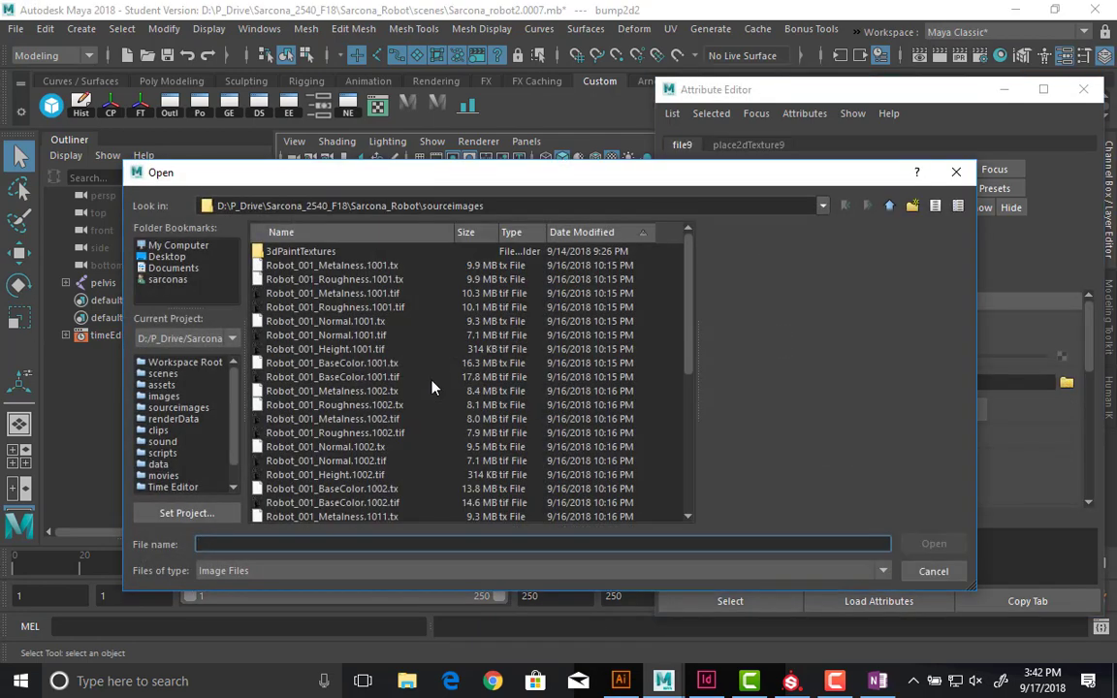
pyautogui.doubleClick(334, 335)
# - Turn off filtering for the normal texture, set its UV tiling to UDIM (Mari), and generate the tile preview
pyautogui.click(819, 324)
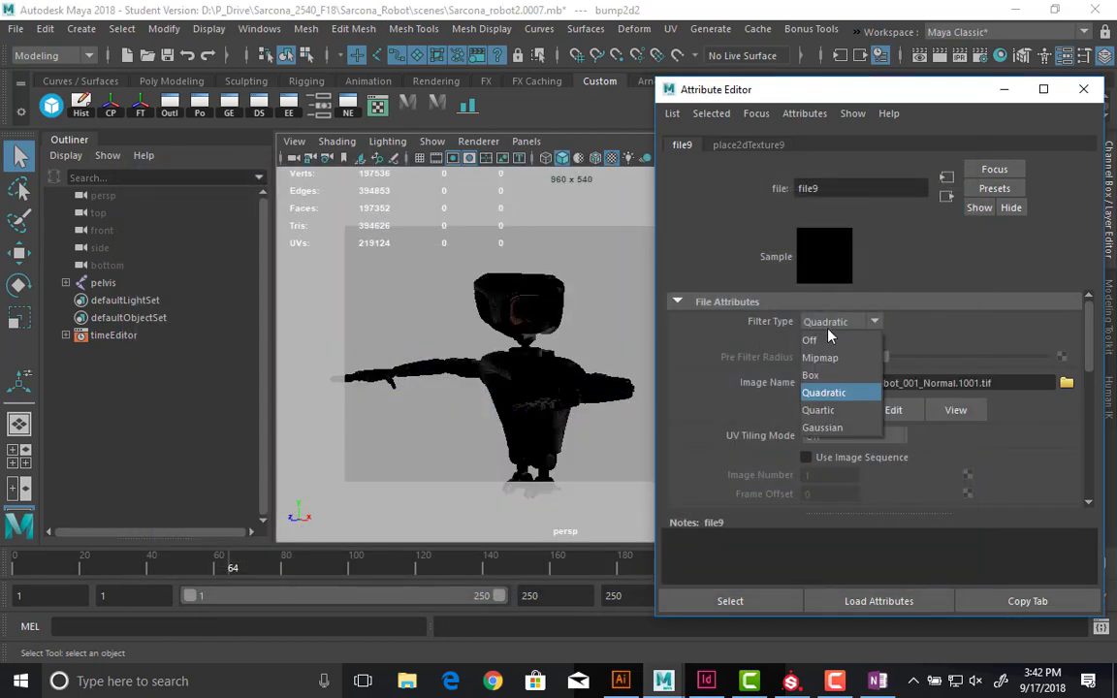
pyautogui.click(832, 338)
pyautogui.click(876, 439)
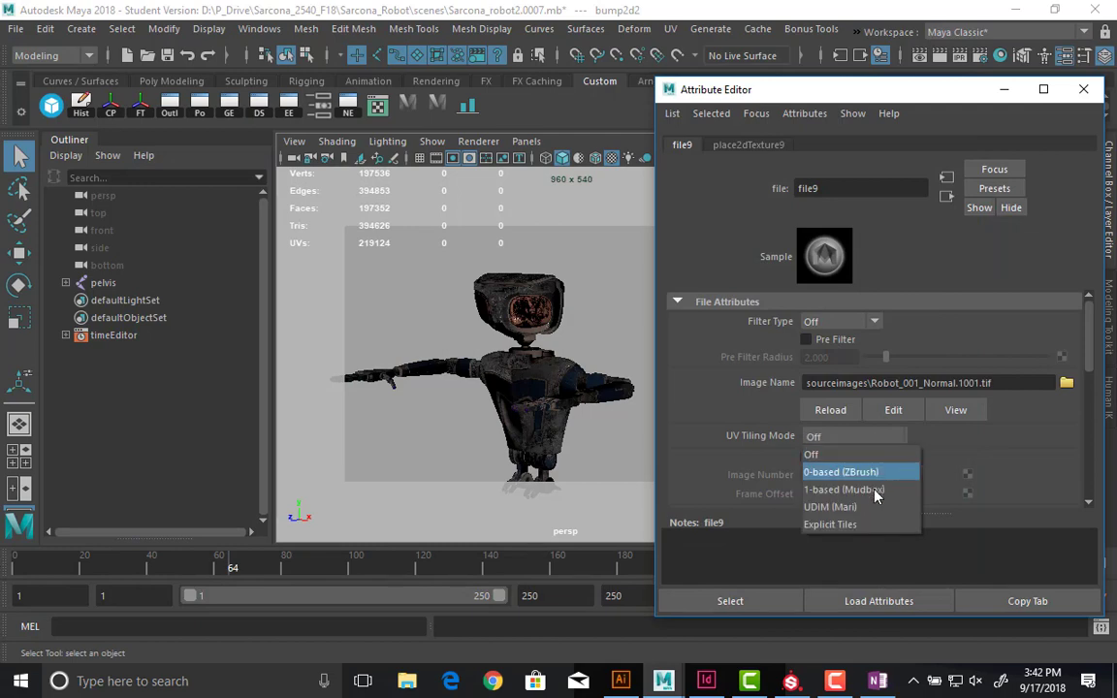
pyautogui.click(873, 507)
pyautogui.click(968, 457)
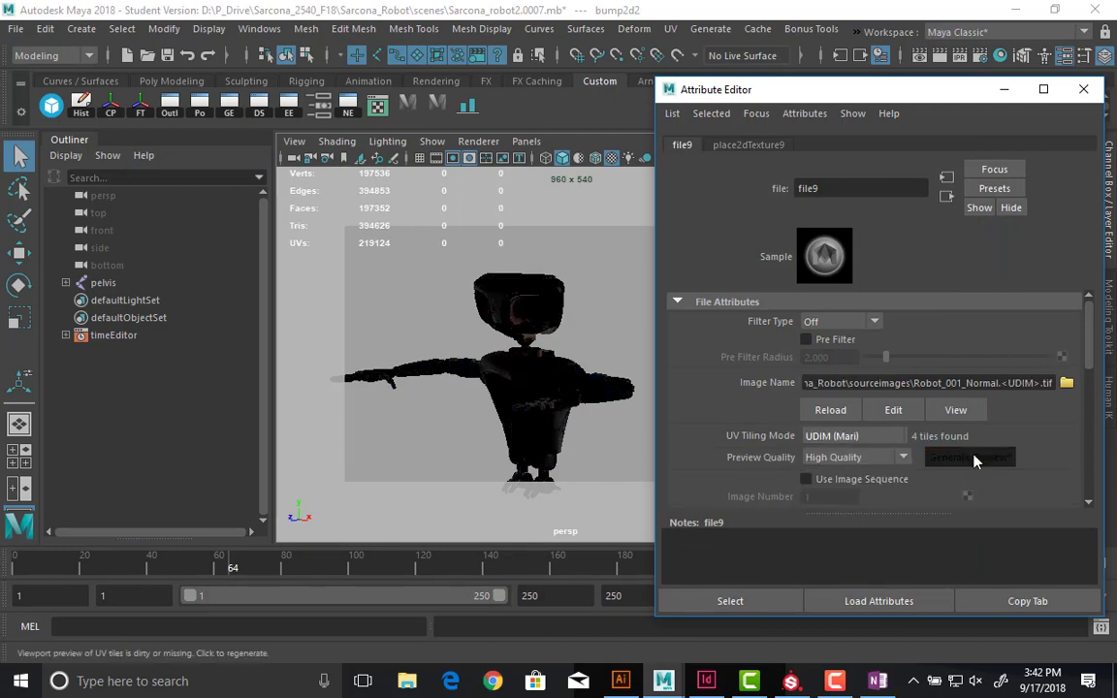
# - Set the normal texture's Color Space to Raw and close the Attribute Editor
pyautogui.scroll(-2, 785, 407)
pyautogui.scroll(-1, 786, 407)
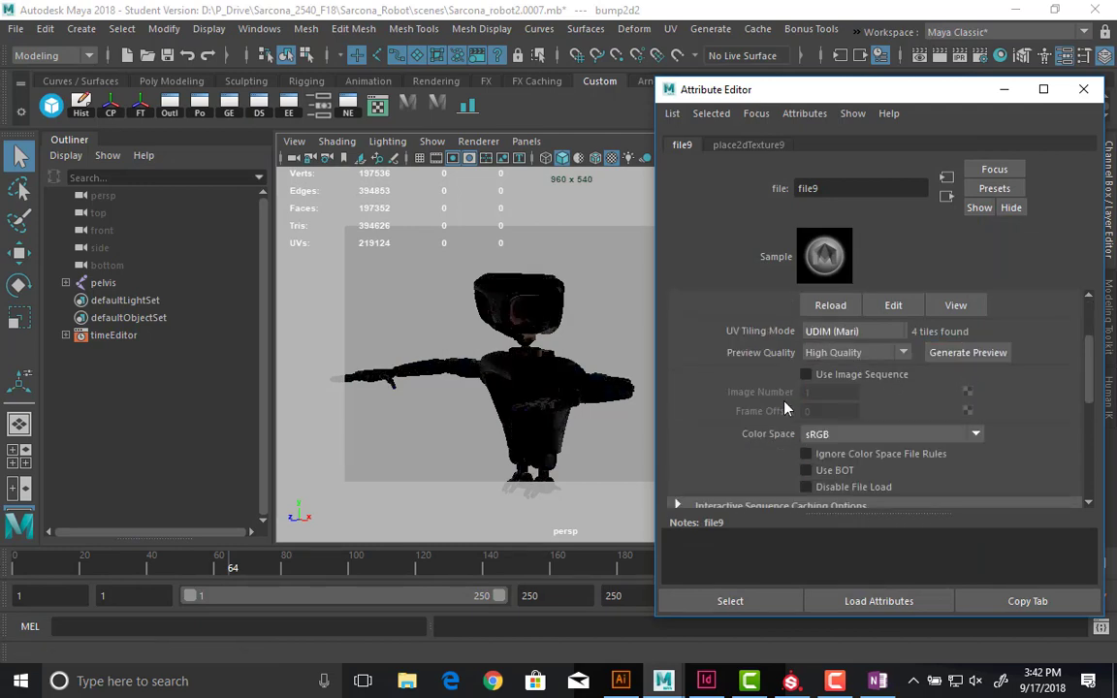
pyautogui.keyDown('alt'); pyautogui.moveTo(543, 347); pyautogui.dragTo(569, 357); pyautogui.keyUp('alt')
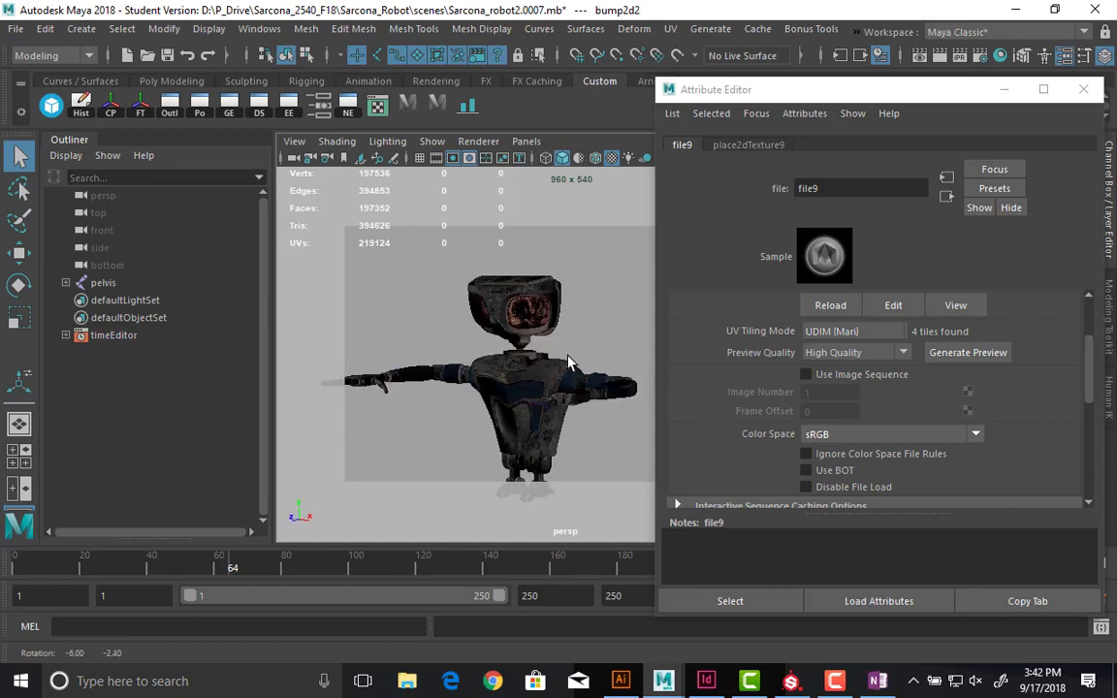
pyautogui.keyDown('alt'); pyautogui.moveTo(504, 363); pyautogui.dragTo(556, 319, button='middle'); pyautogui.keyUp('alt')
pyautogui.keyDown('alt'); pyautogui.moveTo(557, 320); pyautogui.dragTo(503, 371); pyautogui.keyUp('alt')
pyautogui.keyDown('alt'); pyautogui.moveTo(504, 370); pyautogui.dragTo(597, 368, button='right'); pyautogui.keyUp('alt')
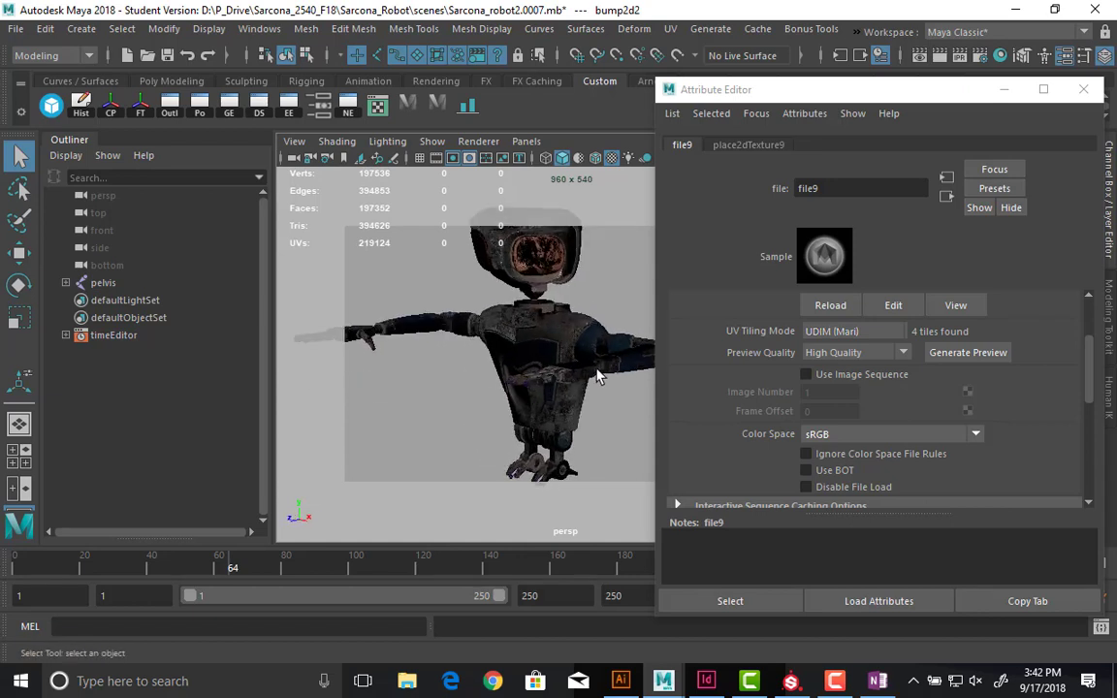
pyautogui.click(885, 436)
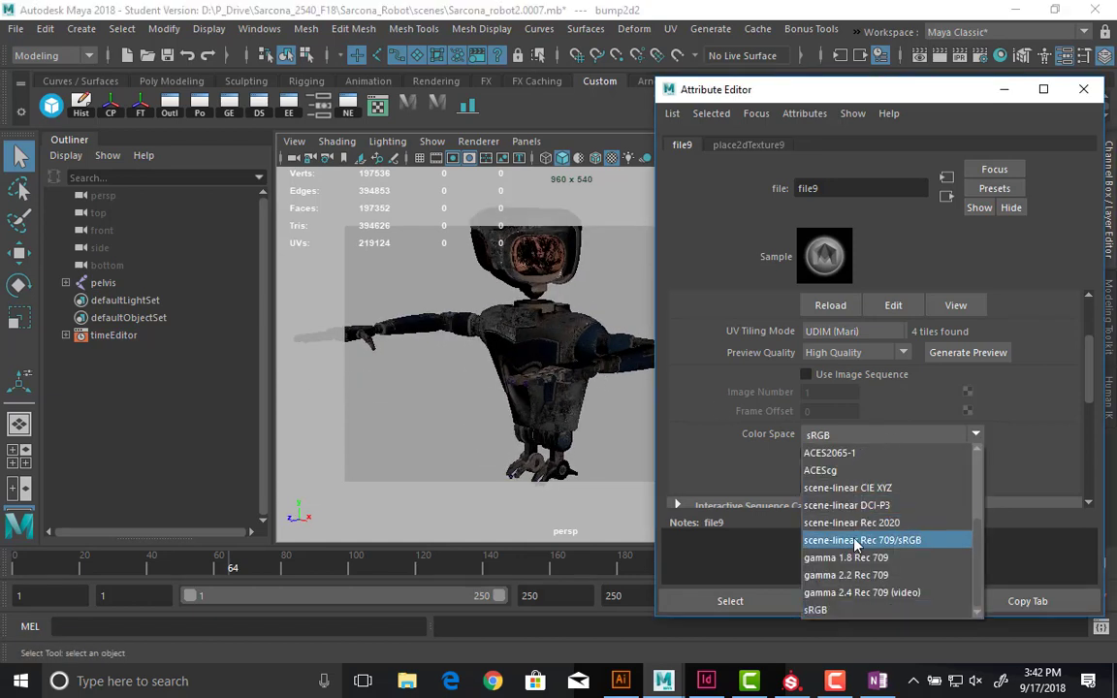
pyautogui.scroll(1, 853, 528)
pyautogui.click(817, 487)
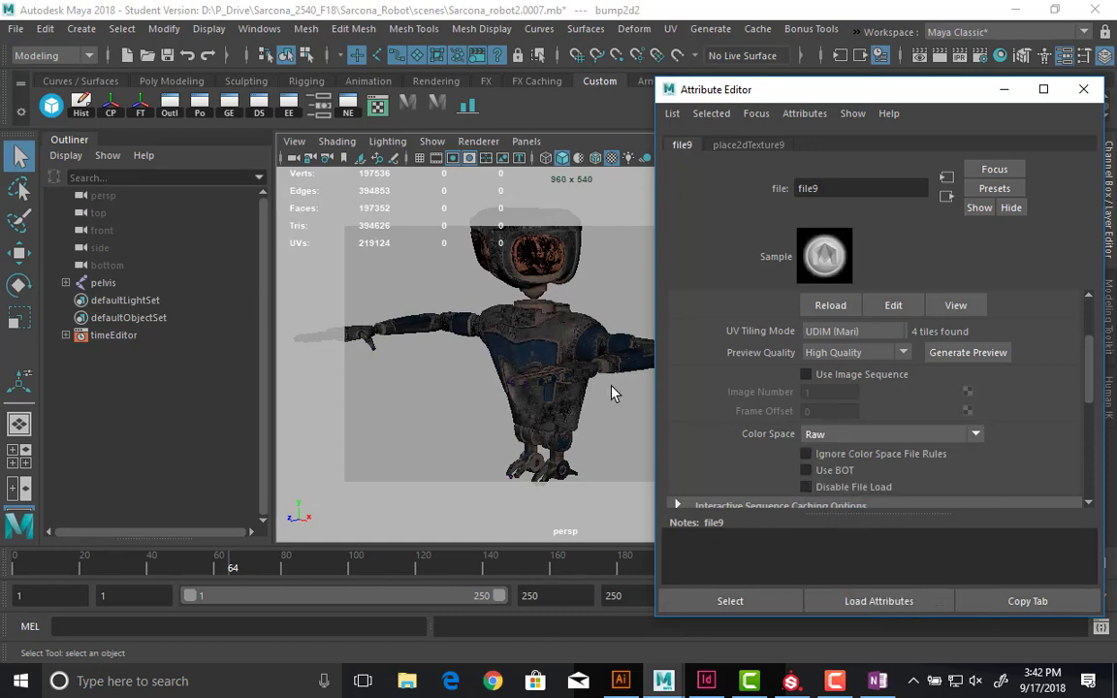
pyautogui.moveTo(571, 380)
pyautogui.keyDown('alt'); pyautogui.mouseDown()
pyautogui.moveTo(656, 349)
pyautogui.moveTo(606, 394)
pyautogui.moveTo(544, 392)
pyautogui.moveTo(572, 392)
pyautogui.mouseUp(); pyautogui.keyUp('alt')
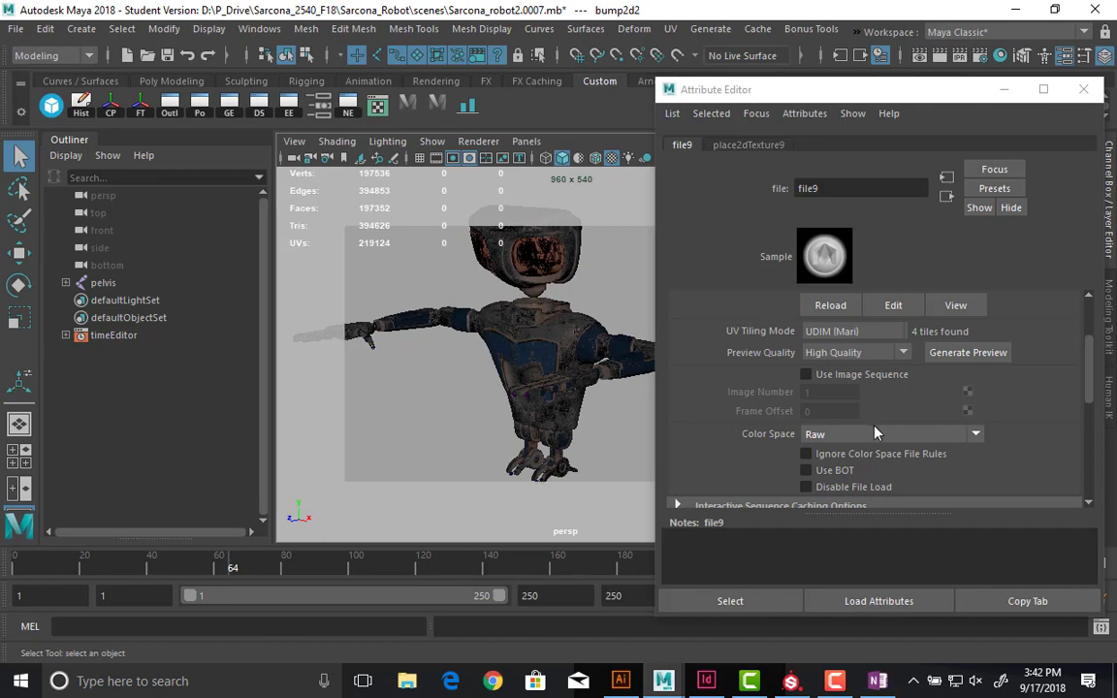
pyautogui.scroll(3, 765, 402)
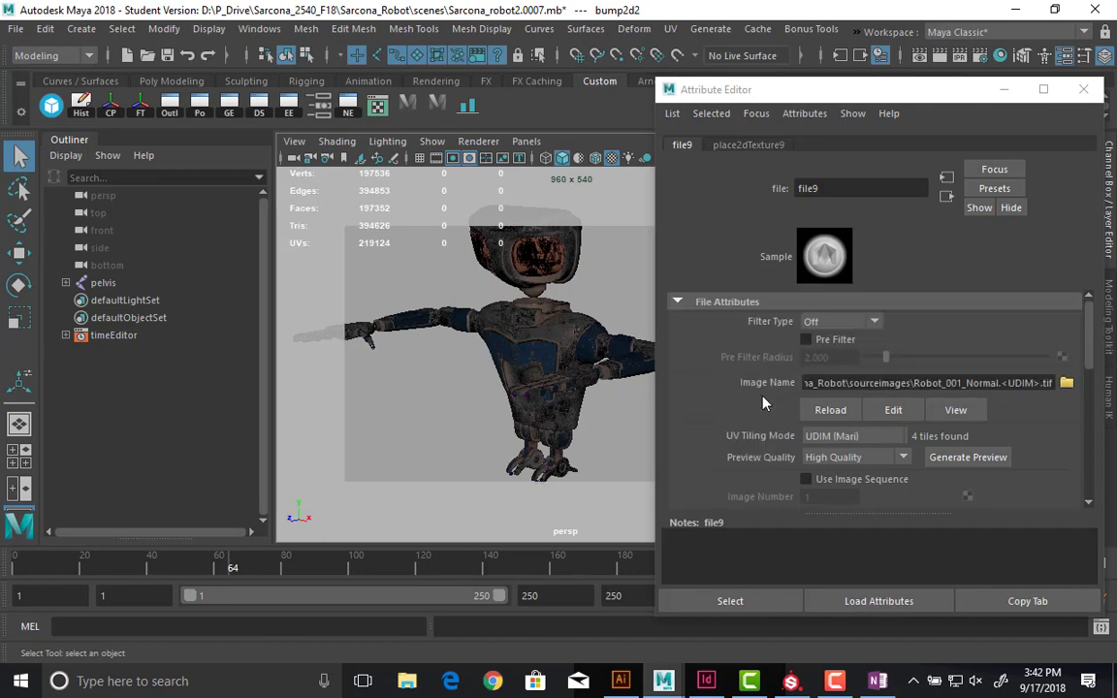
pyautogui.click(1085, 91)
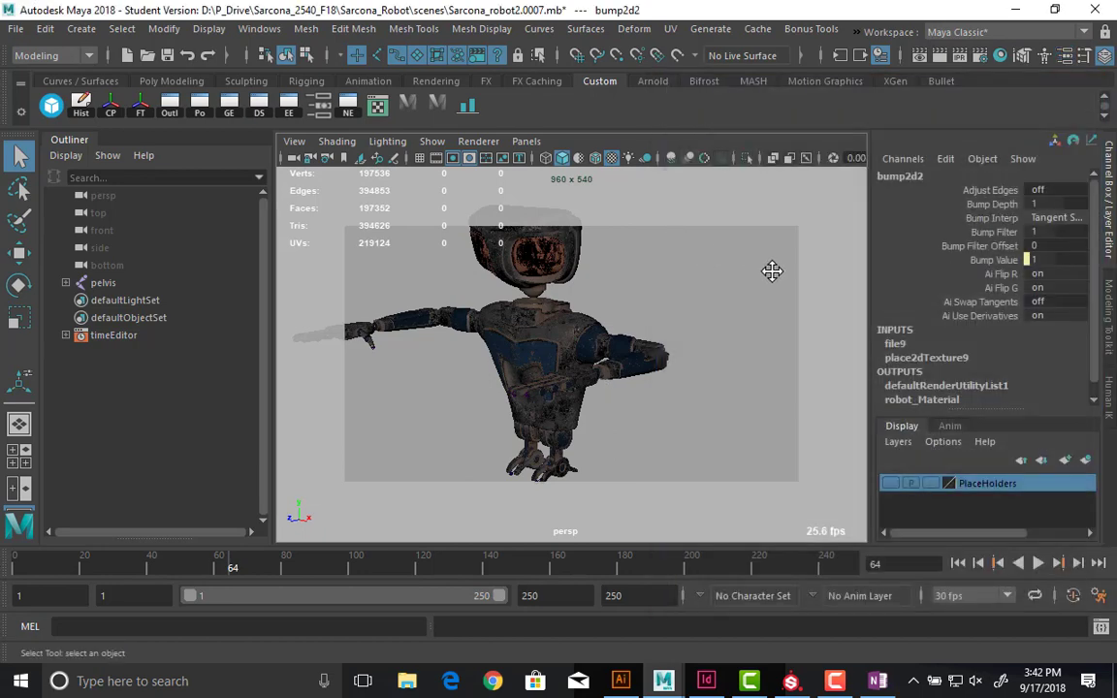
# - Inspect the textured robot from several sides and distances in the perspective view
pyautogui.keyDown('alt'); pyautogui.moveTo(770, 270); pyautogui.dragTo(533, 288, button='right'); pyautogui.keyUp('alt')
pyautogui.keyDown('alt'); pyautogui.moveTo(534, 288); pyautogui.dragTo(570, 277); pyautogui.keyUp('alt')
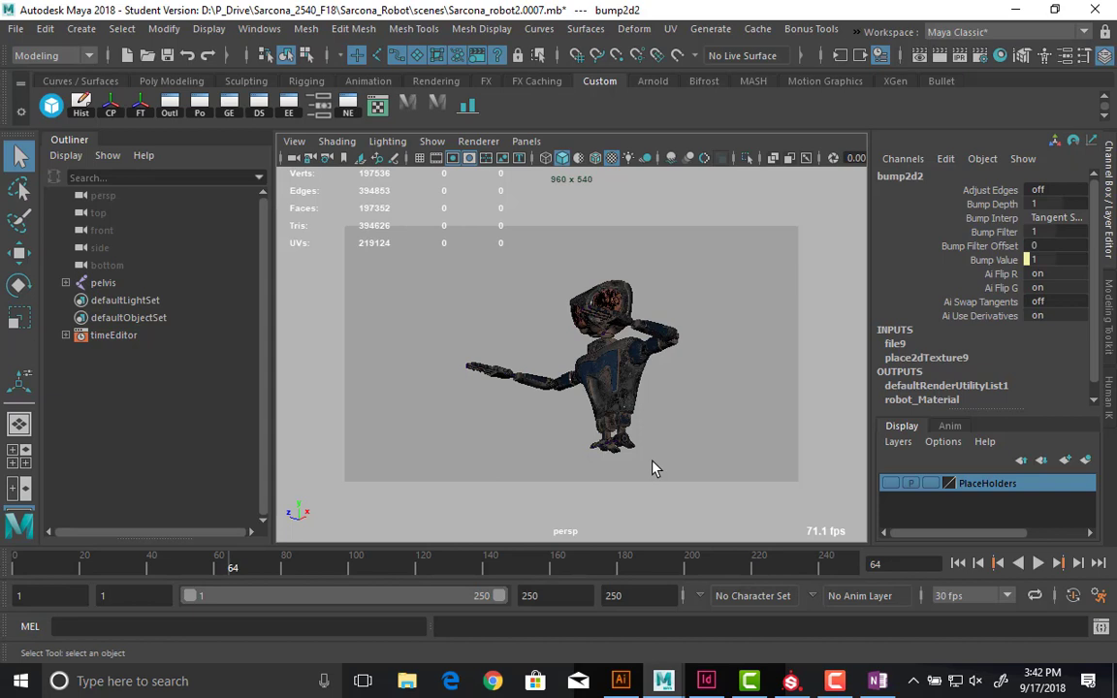
pyautogui.moveTo(652, 468)
pyautogui.keyDown('alt'); pyautogui.mouseDown()
pyautogui.moveTo(643, 419)
pyautogui.moveTo(663, 456)
pyautogui.mouseUp(); pyautogui.keyUp('alt')
pyautogui.keyDown('alt'); pyautogui.moveTo(663, 456); pyautogui.dragTo(461, 411, button='right'); pyautogui.keyUp('alt')
pyautogui.keyDown('alt'); pyautogui.moveTo(523, 386); pyautogui.dragTo(557, 392); pyautogui.keyUp('alt')
pyautogui.keyDown('alt'); pyautogui.moveTo(558, 393); pyautogui.dragTo(634, 401, button='right'); pyautogui.keyUp('alt')
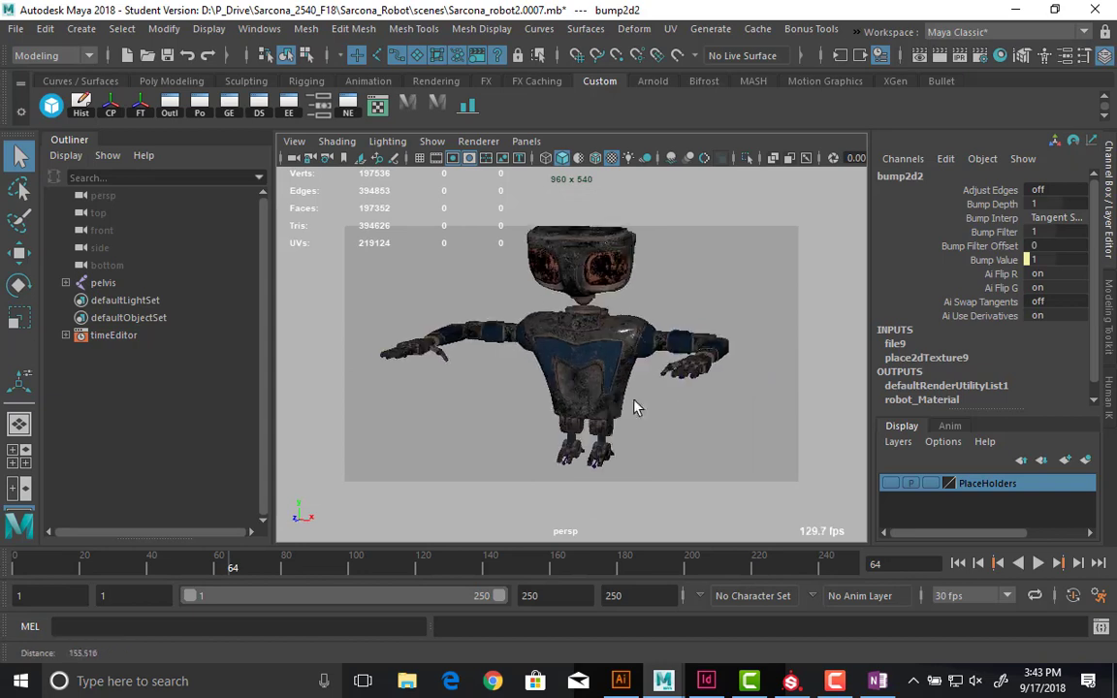
pyautogui.keyDown('alt'); pyautogui.moveTo(634, 401); pyautogui.dragTo(582, 389); pyautogui.keyUp('alt')
pyautogui.keyDown('alt'); pyautogui.moveTo(582, 390); pyautogui.dragTo(583, 419, button='middle'); pyautogui.keyUp('alt')
pyautogui.keyDown('alt'); pyautogui.moveTo(583, 419); pyautogui.dragTo(417, 396, button='right'); pyautogui.keyUp('alt')
pyautogui.keyDown('alt'); pyautogui.moveTo(522, 395); pyautogui.dragTo(813, 406); pyautogui.keyUp('alt')
pyautogui.scroll(5, 614, 416)
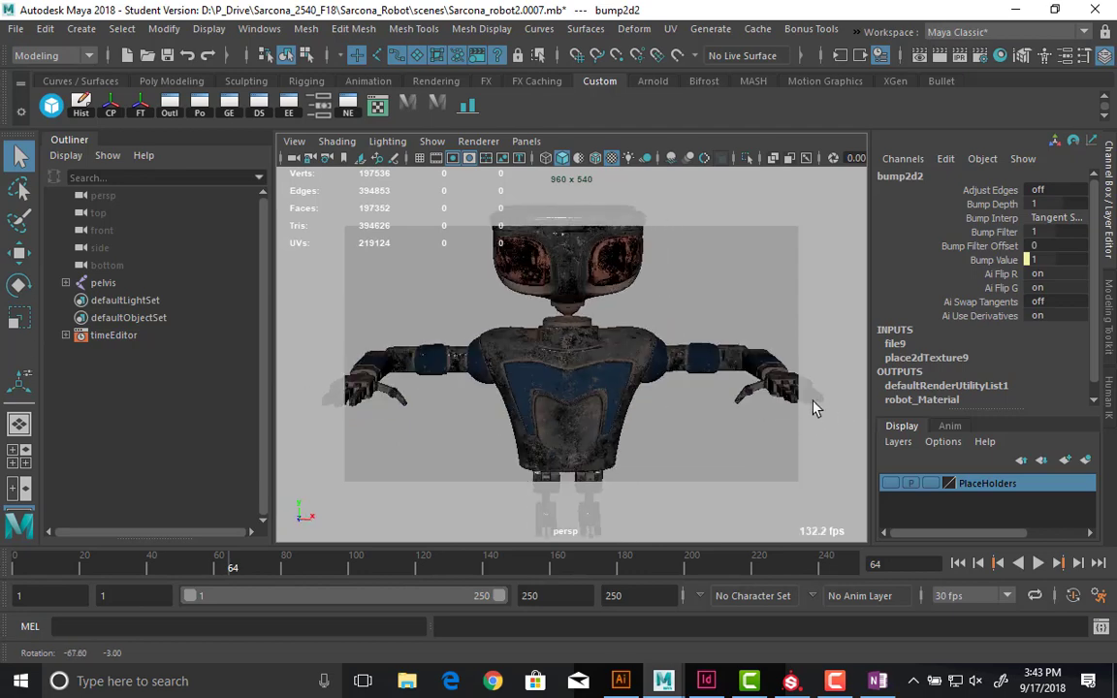
# - Rotate both shoulder joints to lower the robot's arms to its sides, with the left shoulder's Rotate Z at about -78
pyautogui.click(698, 359)
pyautogui.press('e')
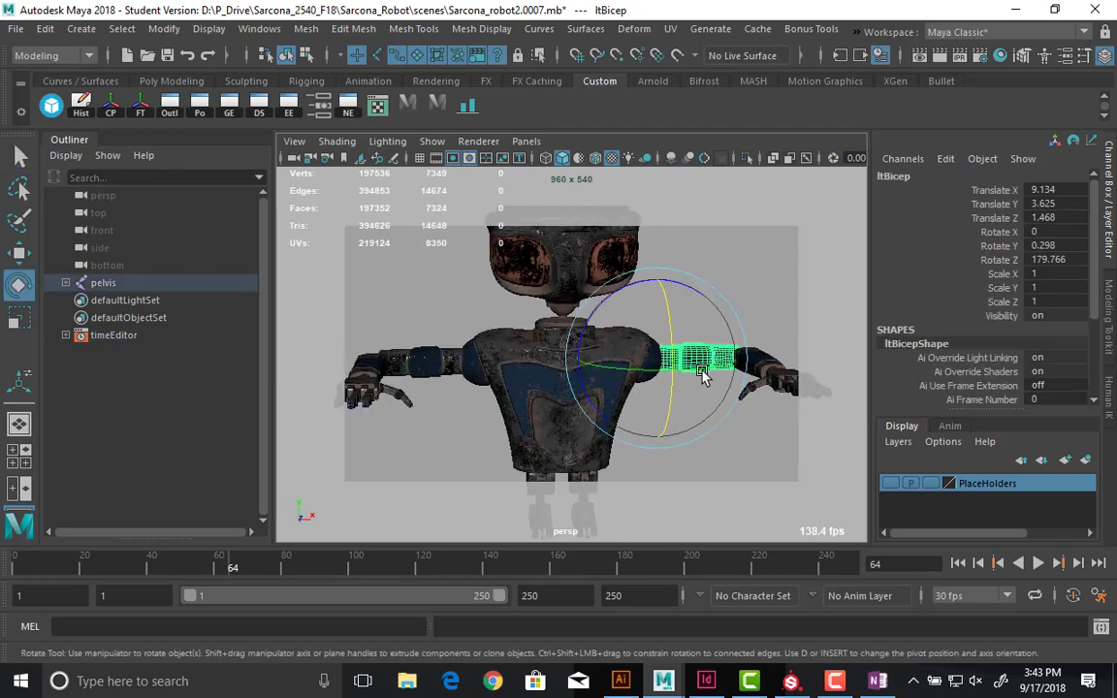
pyautogui.click(753, 256)
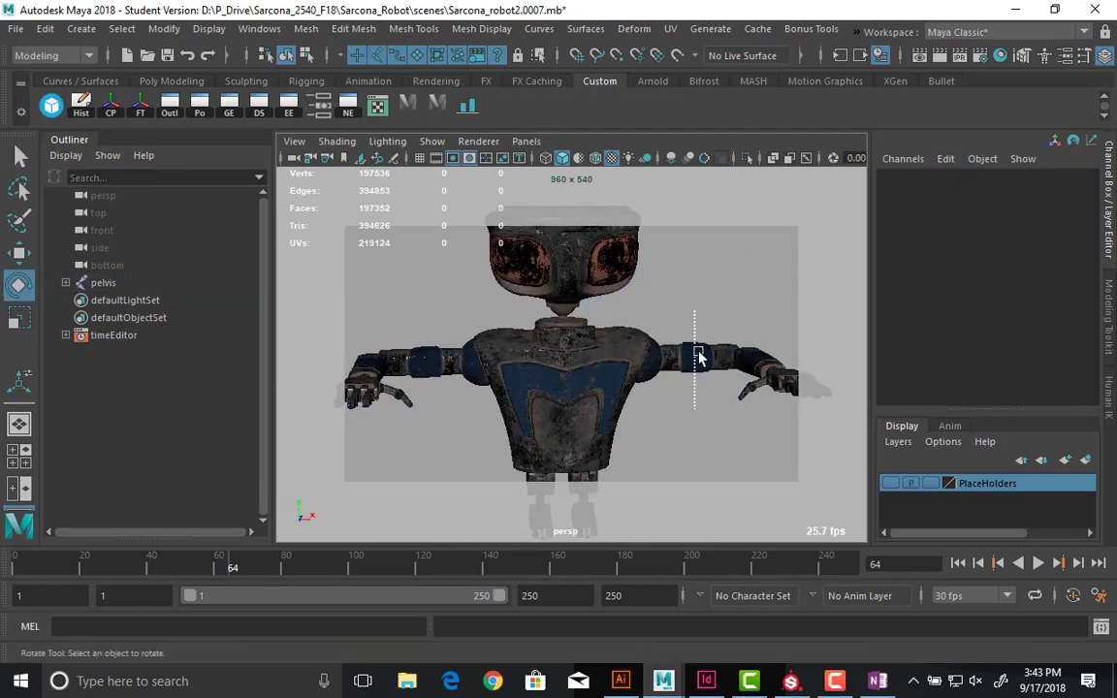
pyautogui.click(699, 359)
pyautogui.moveTo(685, 292); pyautogui.dragTo(667, 371)
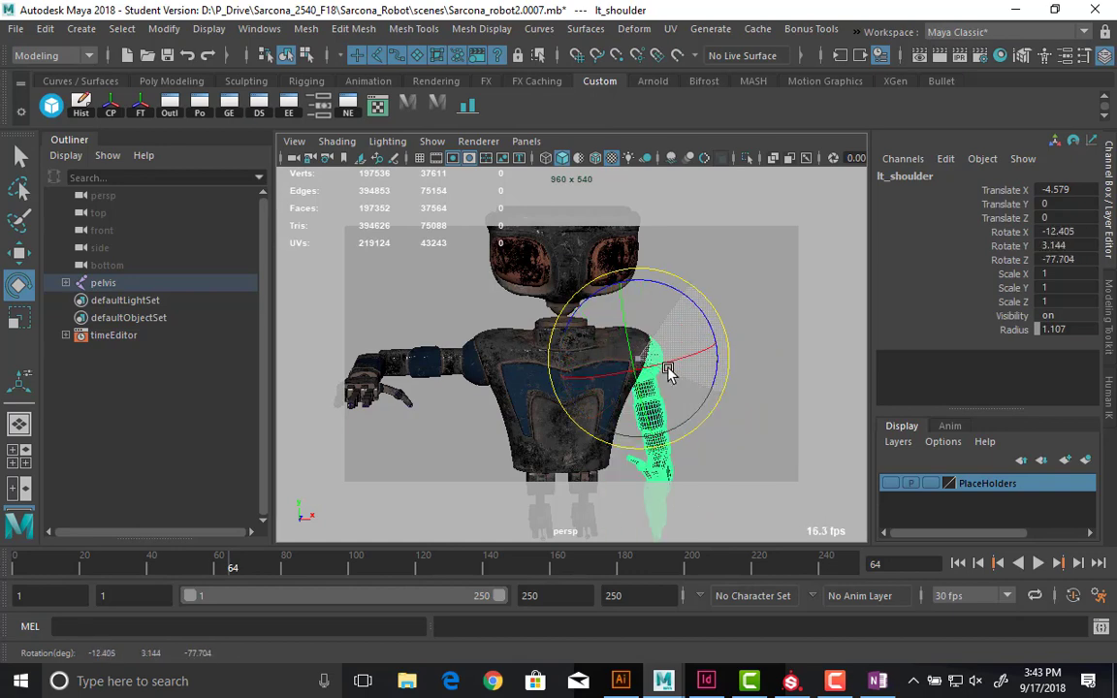
pyautogui.click(466, 342)
pyautogui.moveTo(419, 306); pyautogui.dragTo(432, 383)
pyautogui.click(719, 371)
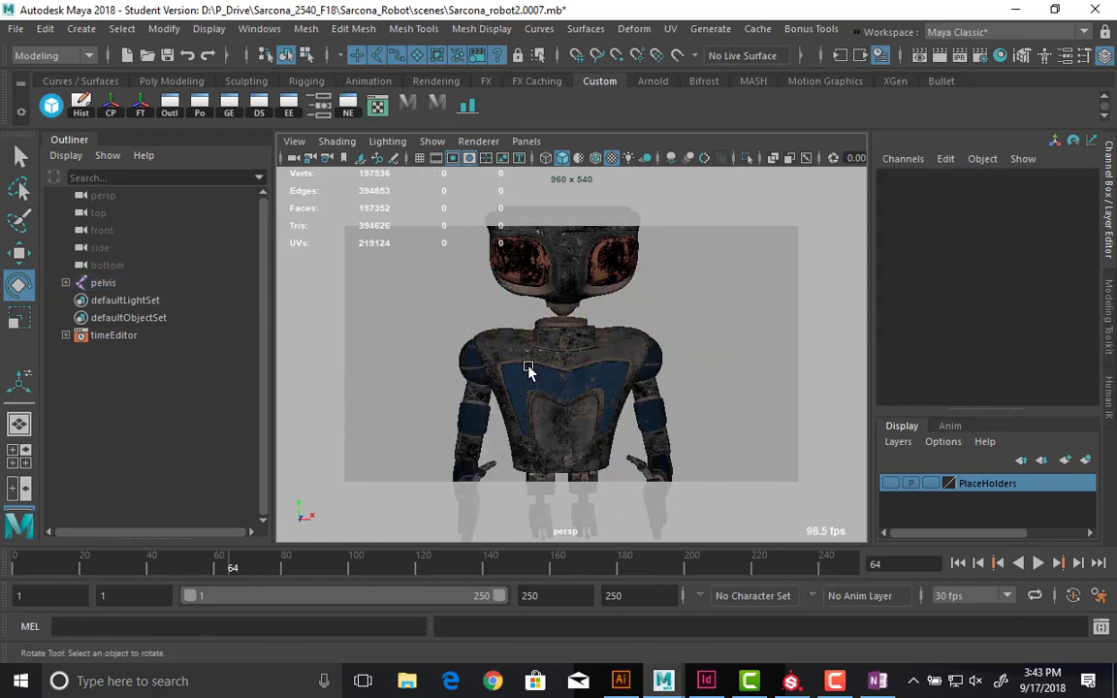
pyautogui.keyDown('alt'); pyautogui.moveTo(720, 355); pyautogui.dragTo(524, 363); pyautogui.keyUp('alt')
pyautogui.keyDown('alt'); pyautogui.moveTo(651, 353); pyautogui.dragTo(499, 328, button='right'); pyautogui.keyUp('alt')
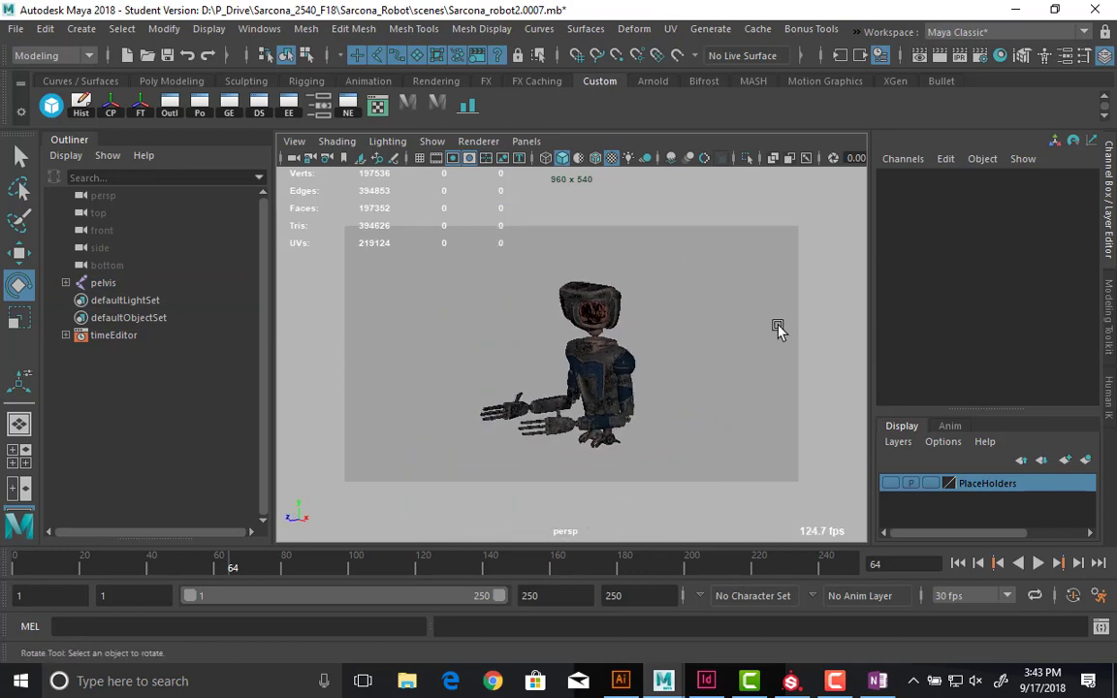
pyautogui.keyDown('alt'); pyautogui.moveTo(778, 330); pyautogui.dragTo(823, 341); pyautogui.keyUp('alt')
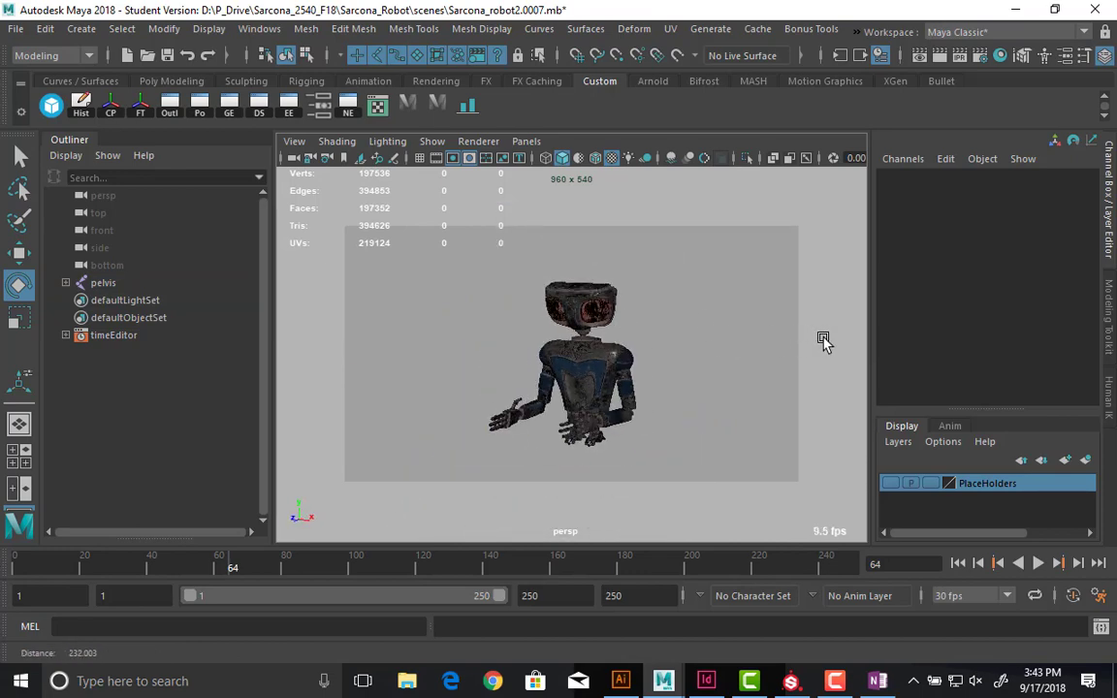
# - Undo the arm rotations to restore the robot's outstretched-arm pose, deselect the shoulder joint, and frame the whole robot
pyautogui.hotkey('ctrl', 'z')
pyautogui.hotkey('ctrl', 'z')
pyautogui.hotkey('ctrl', 'z')
pyautogui.hotkey('ctrl', 'z')
pyautogui.hotkey('ctrl', 'z')
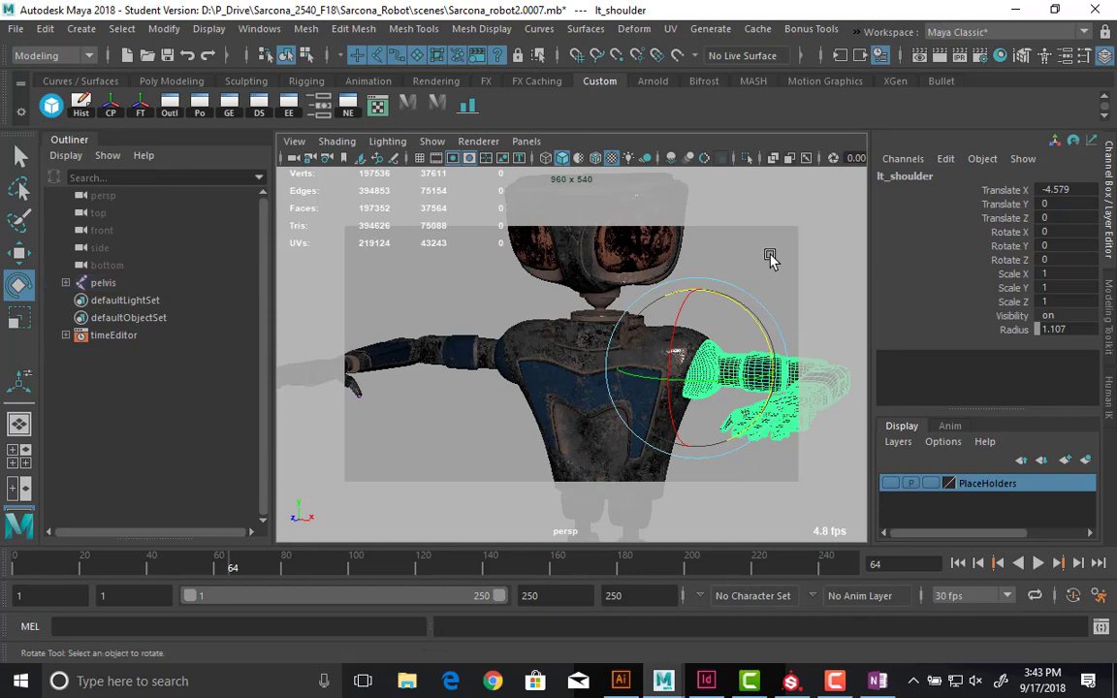
pyautogui.click(770, 254)
pyautogui.keyDown('alt'); pyautogui.moveTo(678, 372); pyautogui.dragTo(556, 347, button='right'); pyautogui.keyUp('alt')
pyautogui.keyDown('alt'); pyautogui.moveTo(695, 300); pyautogui.dragTo(745, 289, button='middle'); pyautogui.keyUp('alt')
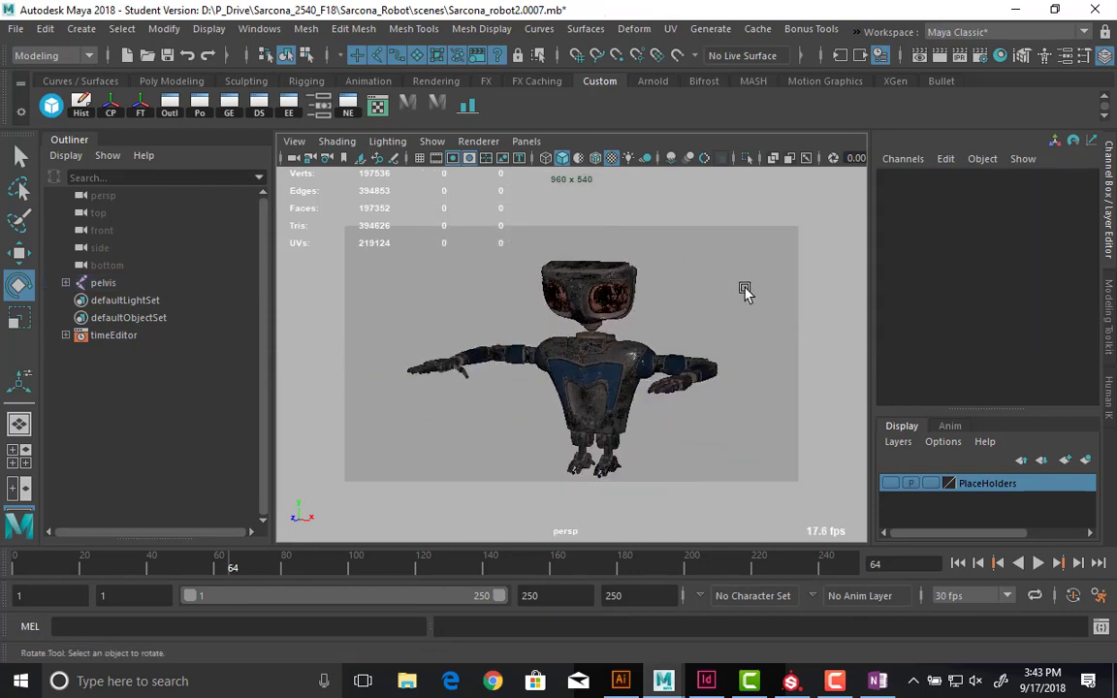
# - Switch to Substance Painter and review the texture export settings
pyautogui.hotkey('alt', 'Tab')
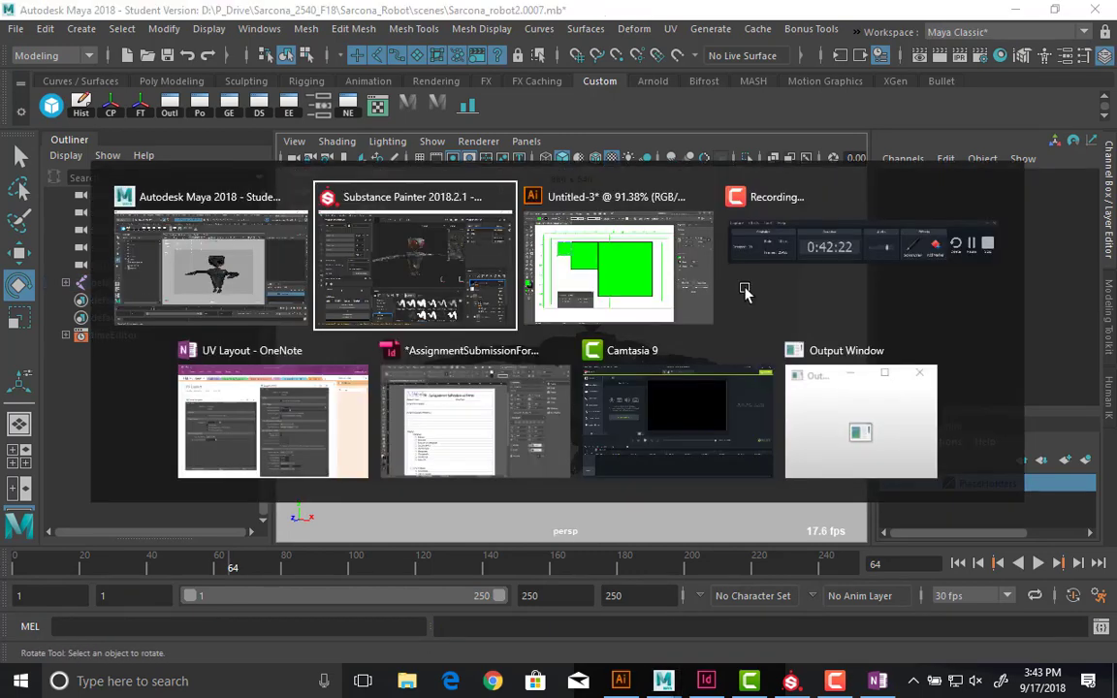
pyautogui.hotkey('alt', 'Tab')
pyautogui.hotkey('alt', 'Tab')
pyautogui.hotkey('alt', 'Tab')
pyautogui.hotkey('alt', 'Tab')
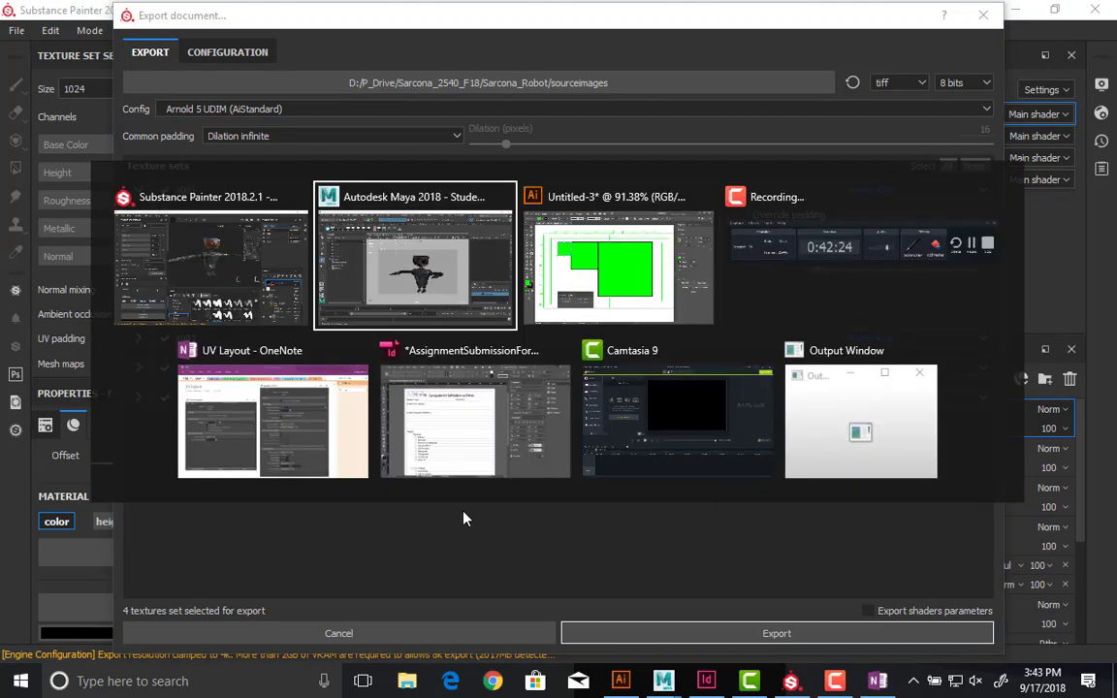
pyautogui.hotkey('alt', 'shift', 'Tab')
pyautogui.hotkey('alt', 'shift', 'Tab')
pyautogui.hotkey('alt', 'shift', 'Tab')
pyautogui.hotkey('alt', 'shift', 'Tab')
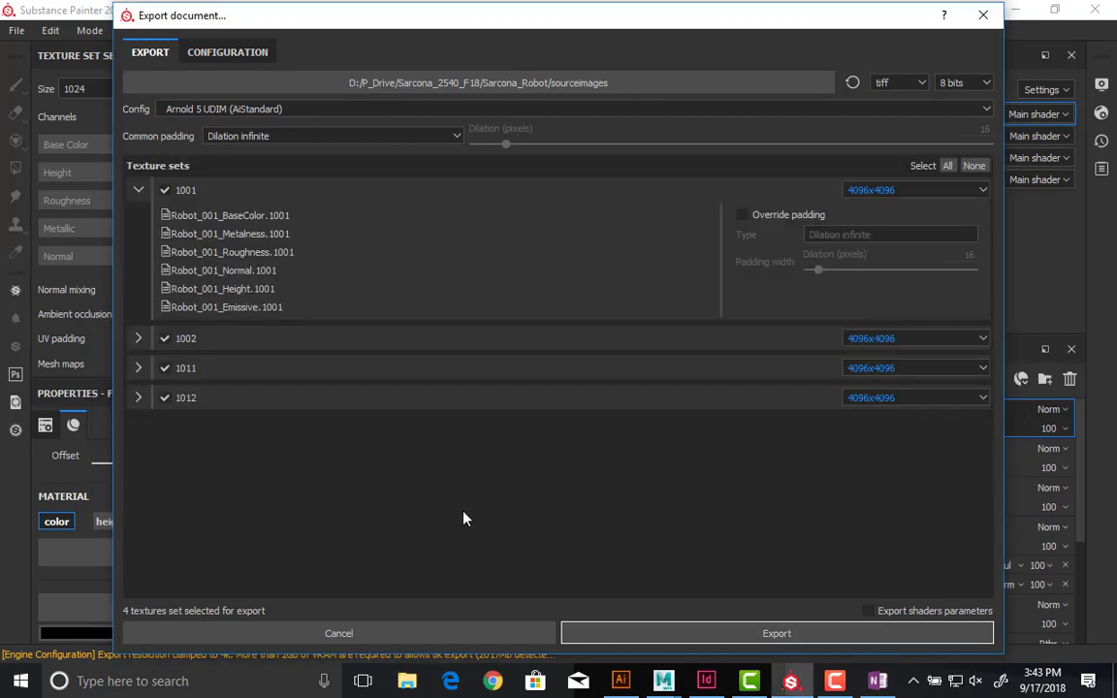
# - Open File Explorer, browse from P_Drive to the robot project's sourceimages folder, and examine the exported texture files
pyautogui.press('super+e')
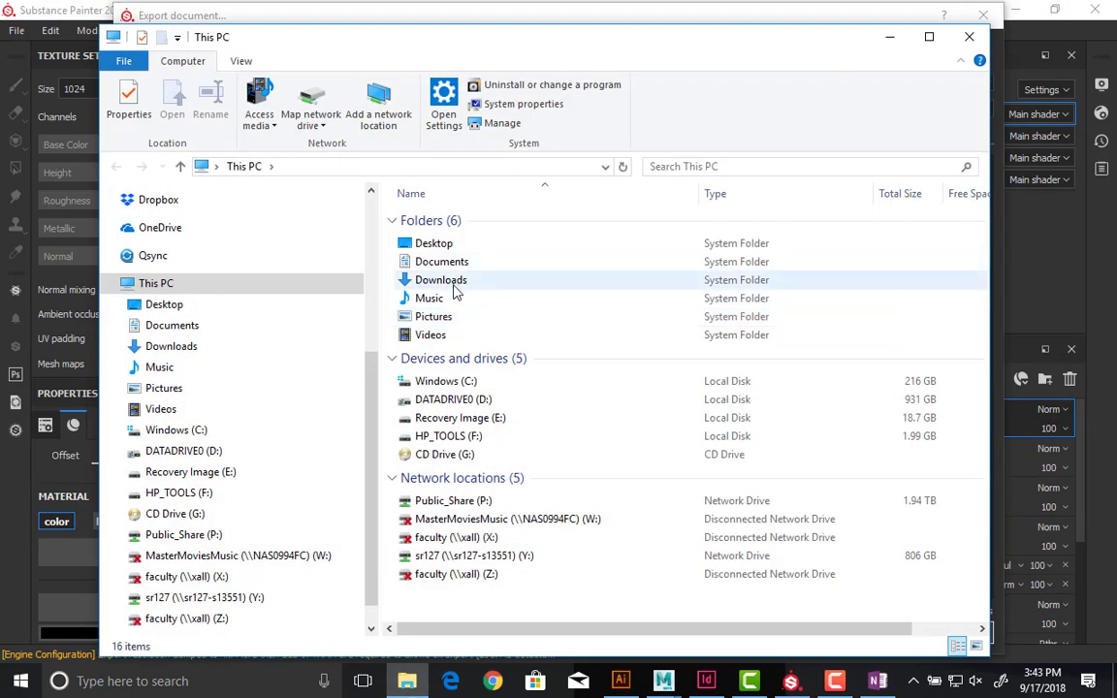
pyautogui.scroll(5, 252, 306)
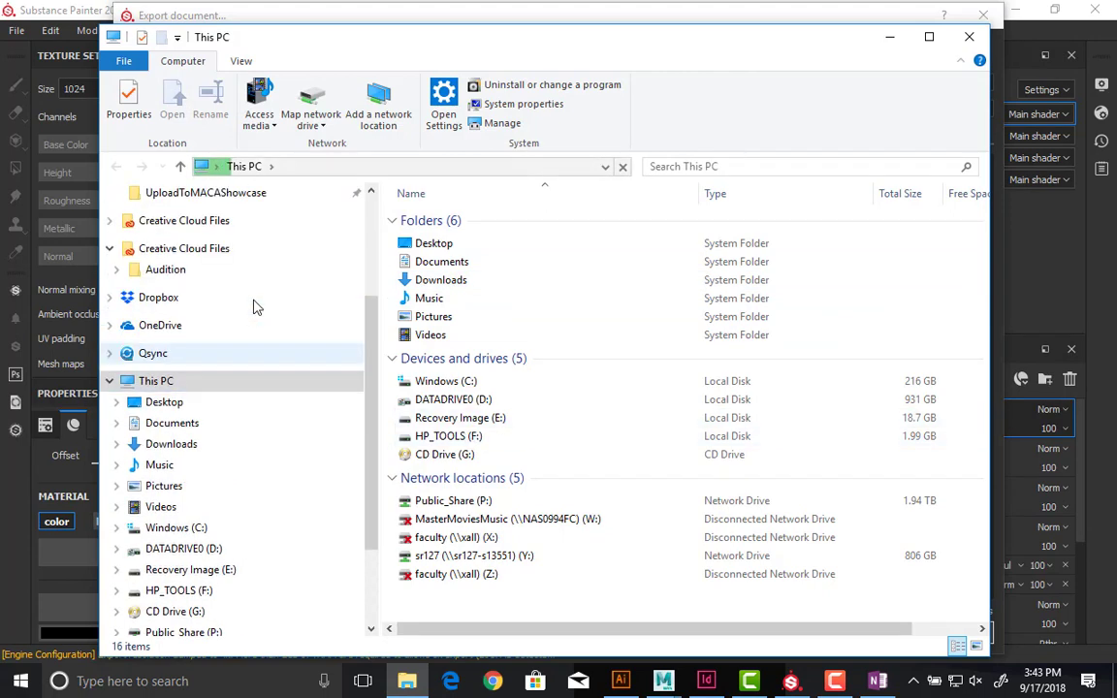
pyautogui.click(199, 332)
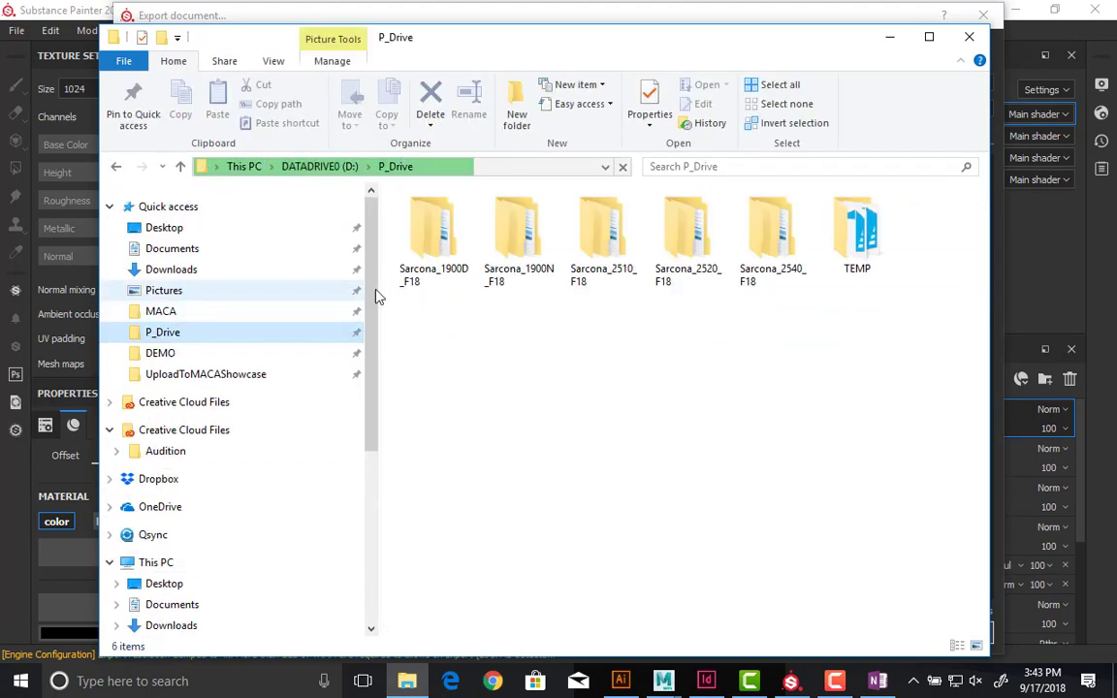
pyautogui.doubleClick(685, 232)
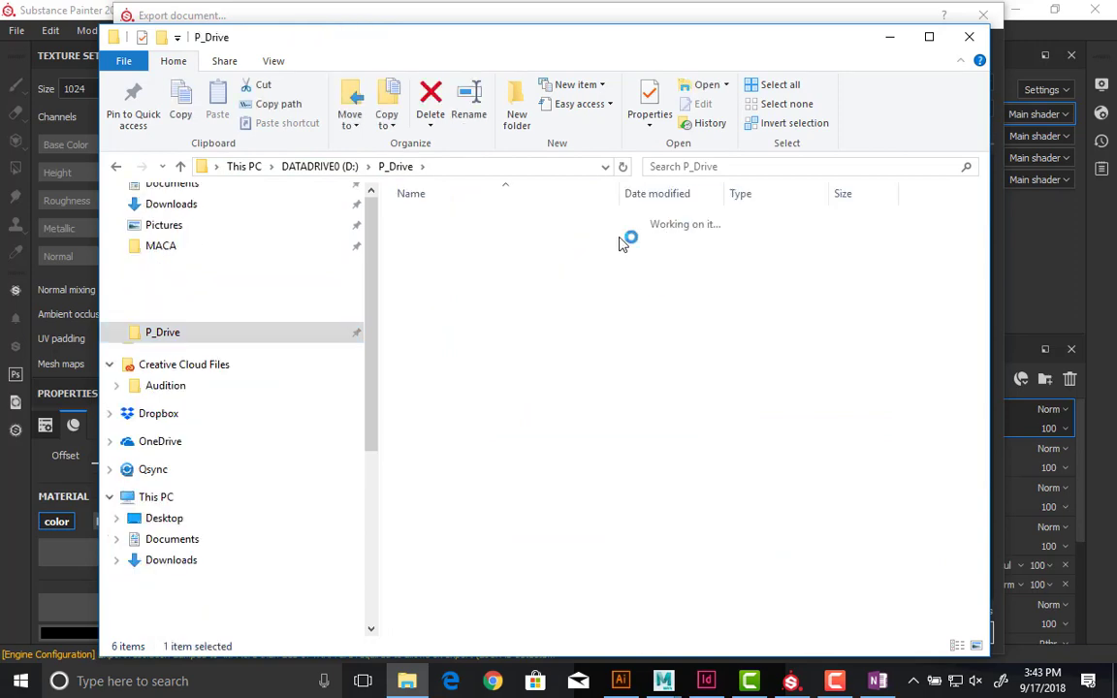
pyautogui.hotkey('alt', 'Left')
pyautogui.doubleClick(772, 233)
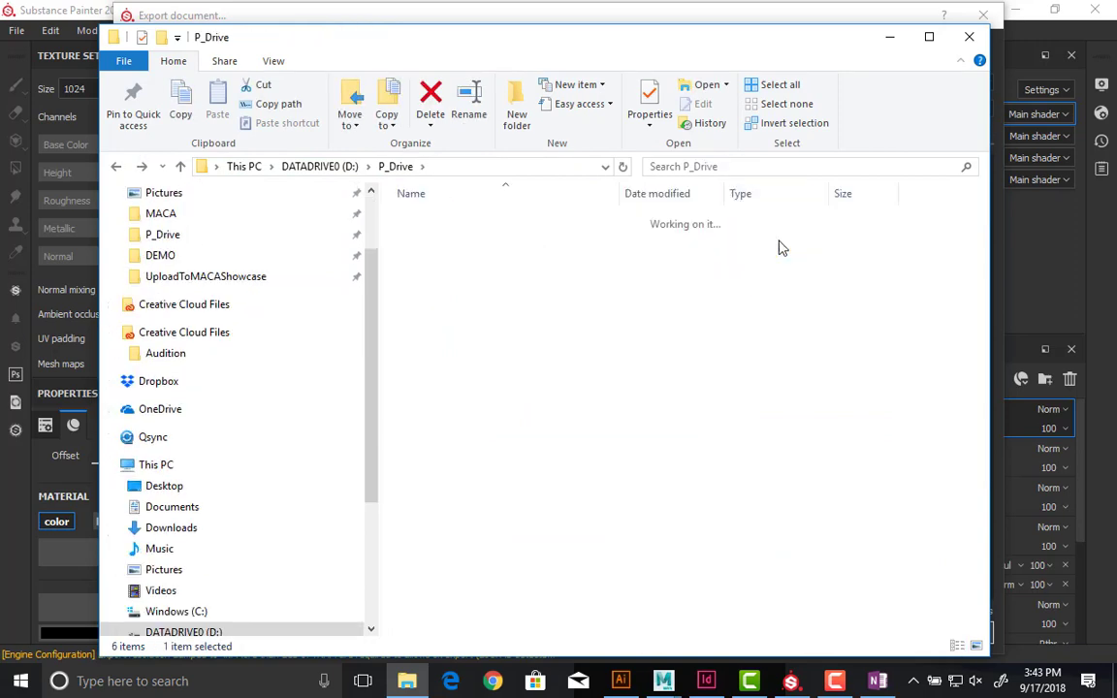
pyautogui.doubleClick(495, 296)
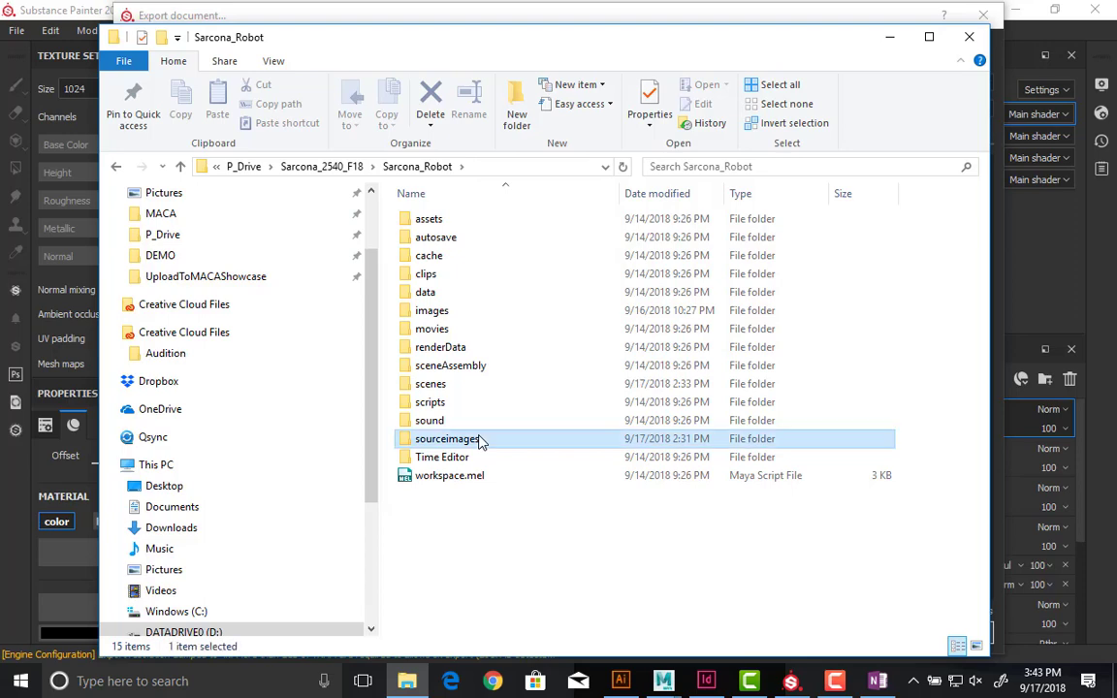
pyautogui.doubleClick(481, 441)
pyautogui.scroll(-5, 657, 419)
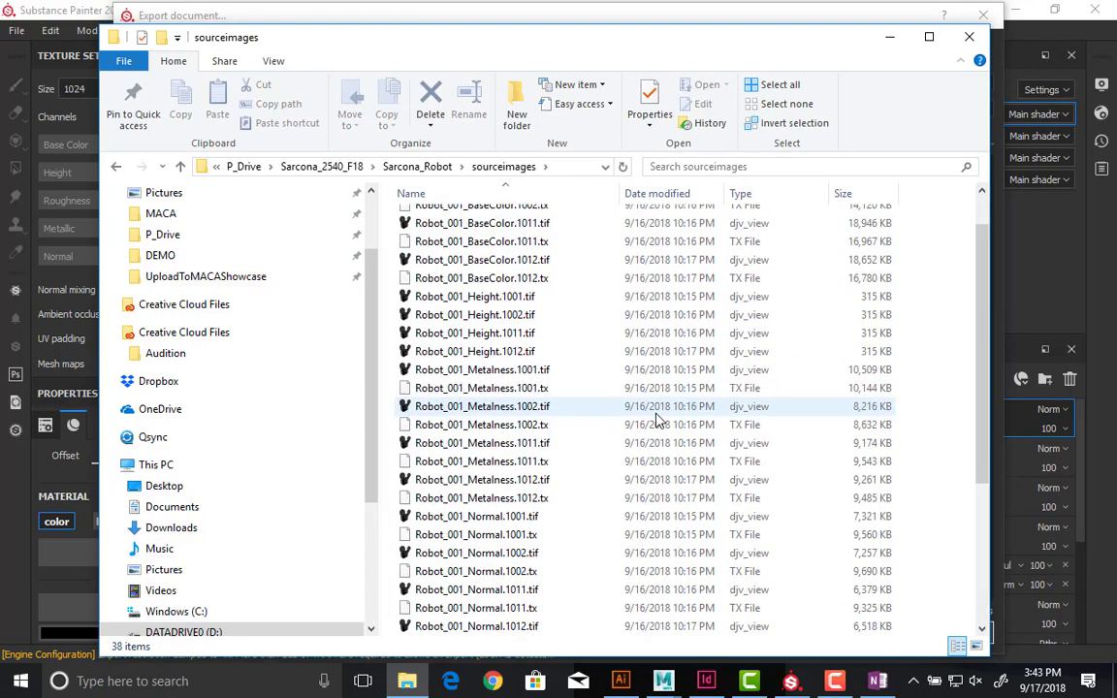
pyautogui.scroll(5, 657, 419)
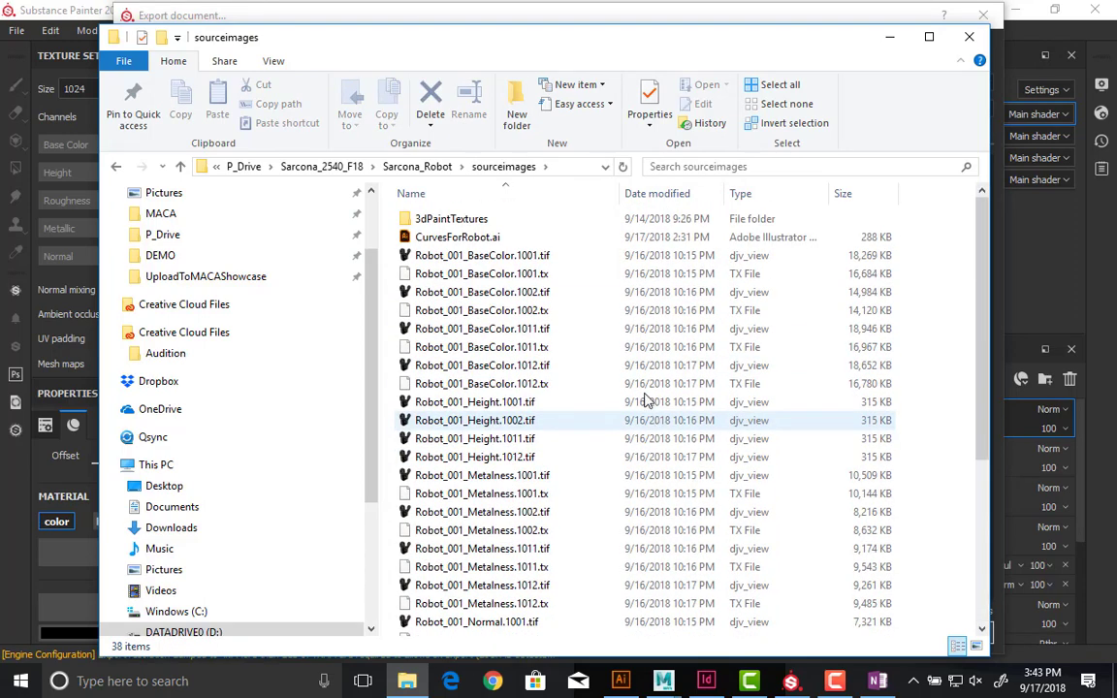
pyautogui.scroll(-5, 635, 368)
# - Return to Substance Painter, dismiss the export dialog, check the project's folder through Save As, and cancel the save
pyautogui.hotkey('alt', 'Tab')
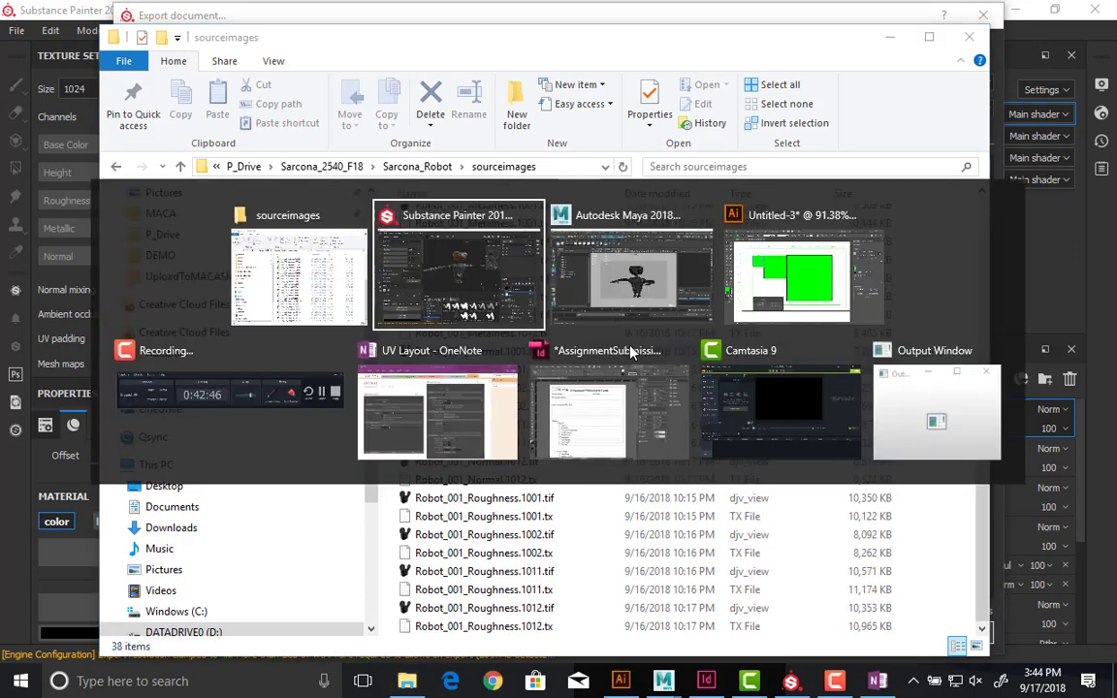
pyautogui.press('Escape')
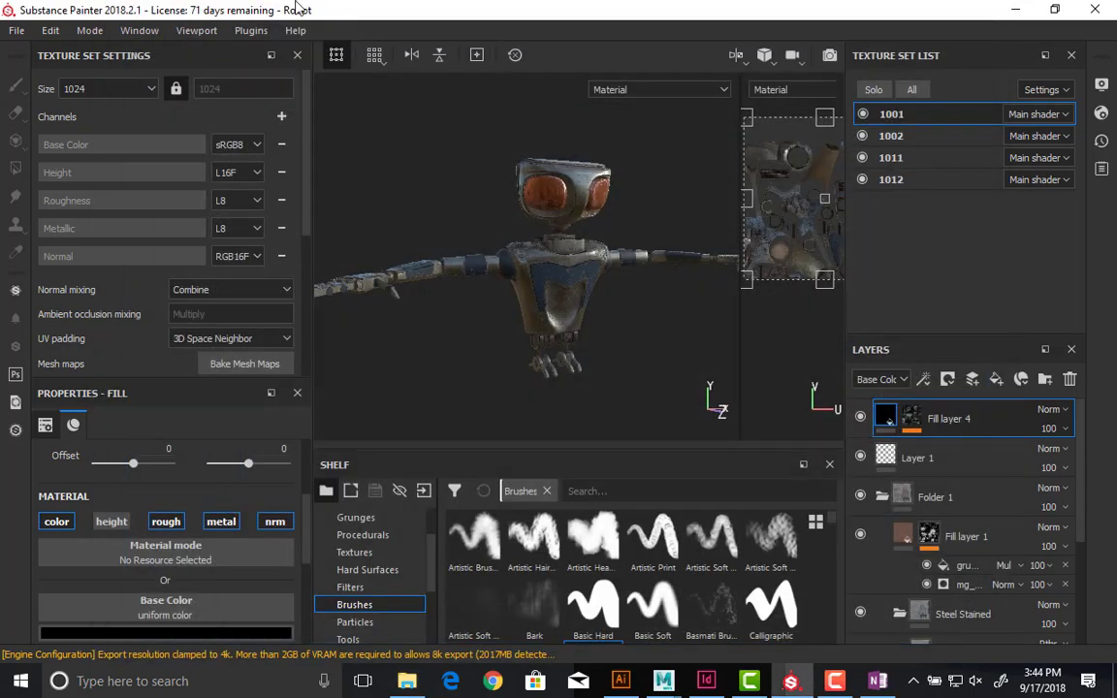
pyautogui.click(22, 30)
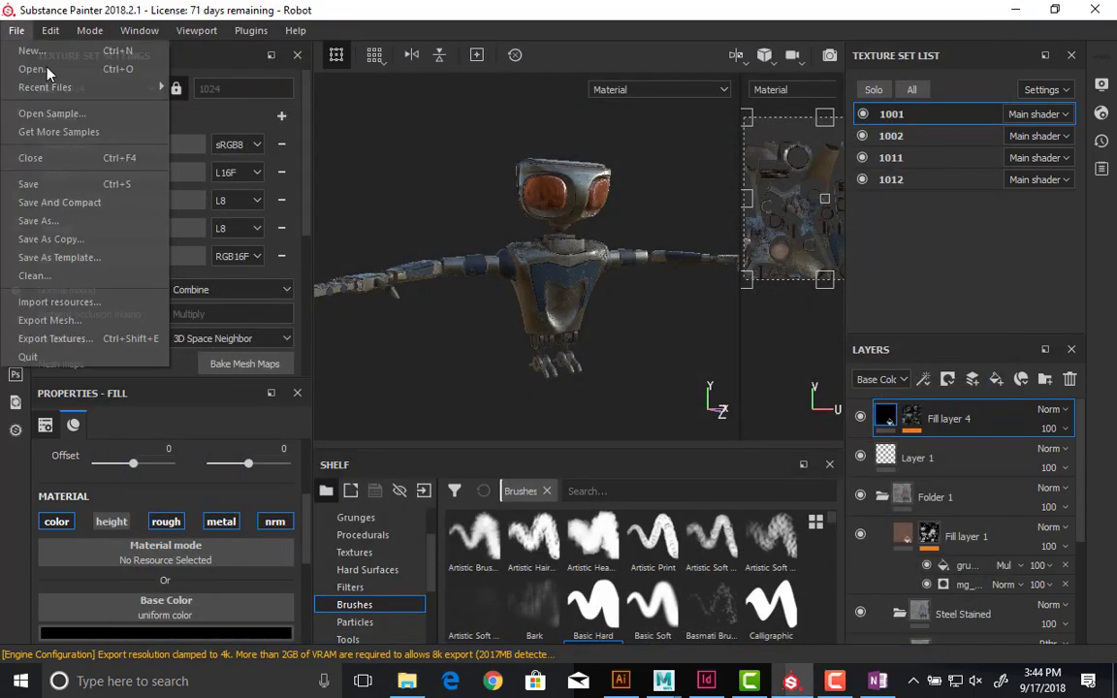
pyautogui.click(80, 222)
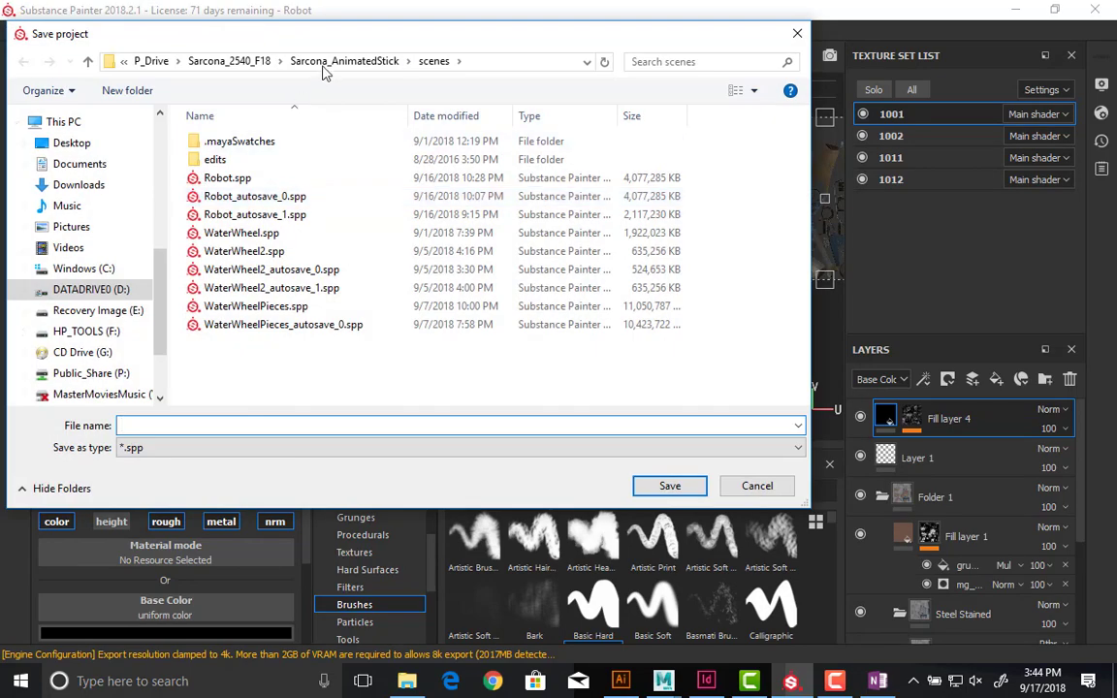
pyautogui.press('Escape')
# - Switch to File Explorer and examine the AnimatedStick project's sourceimages folder, sorted by date modified
pyautogui.hotkey('alt', 'Tab')
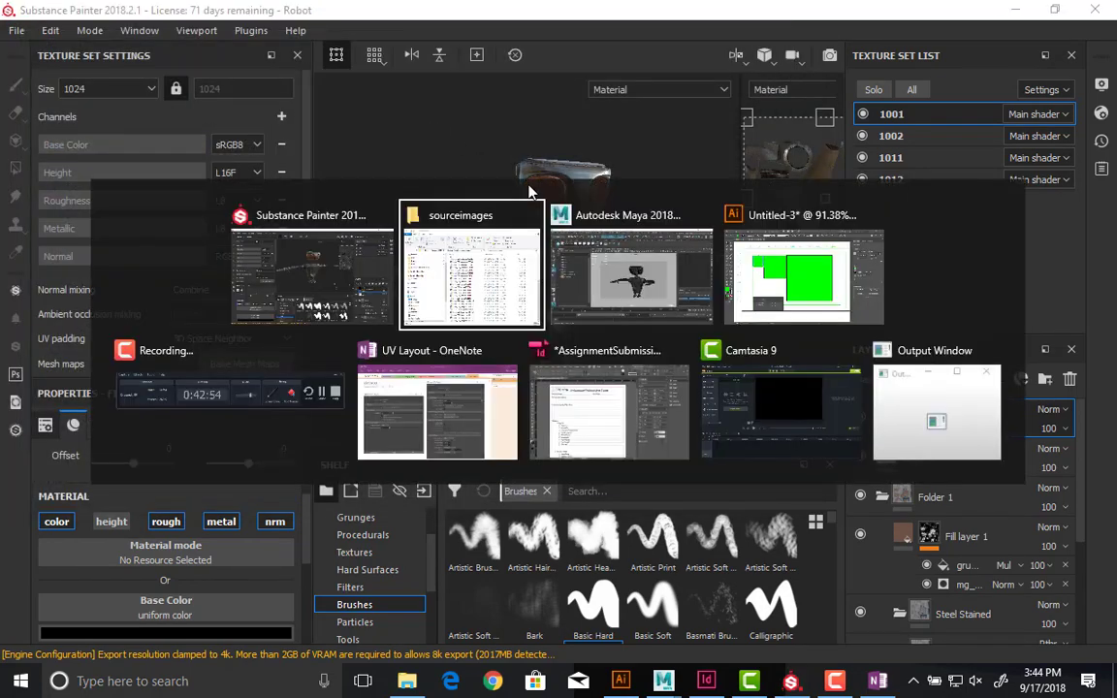
pyautogui.press('BackSpace')
pyautogui.press('BackSpace')
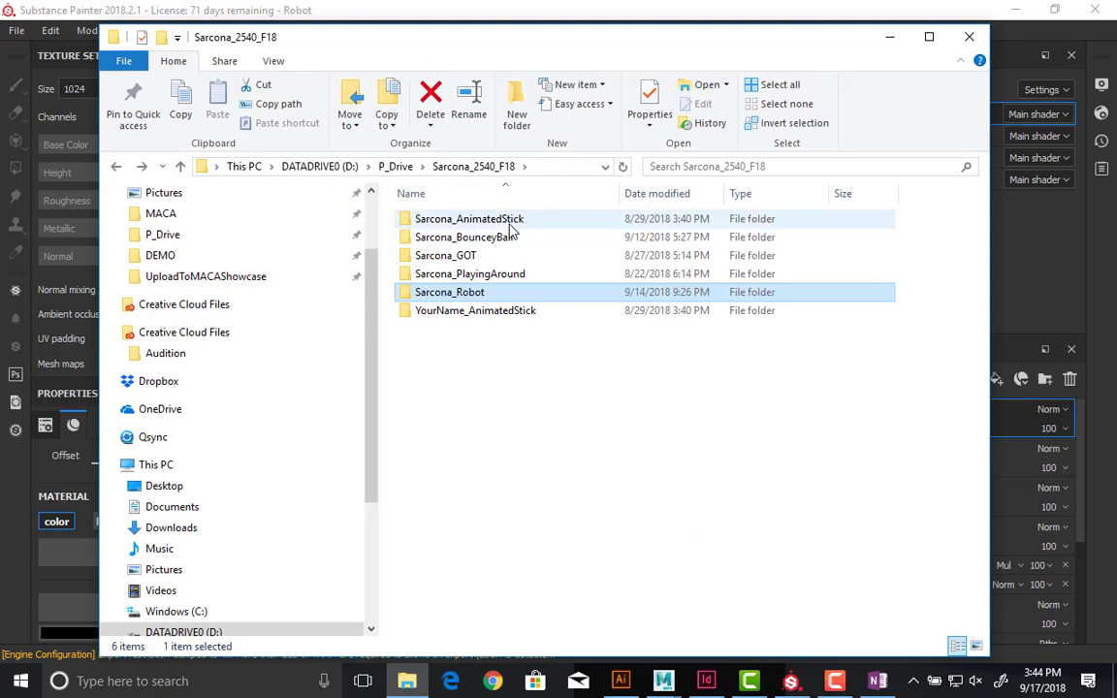
pyautogui.doubleClick(511, 219)
pyautogui.doubleClick(481, 439)
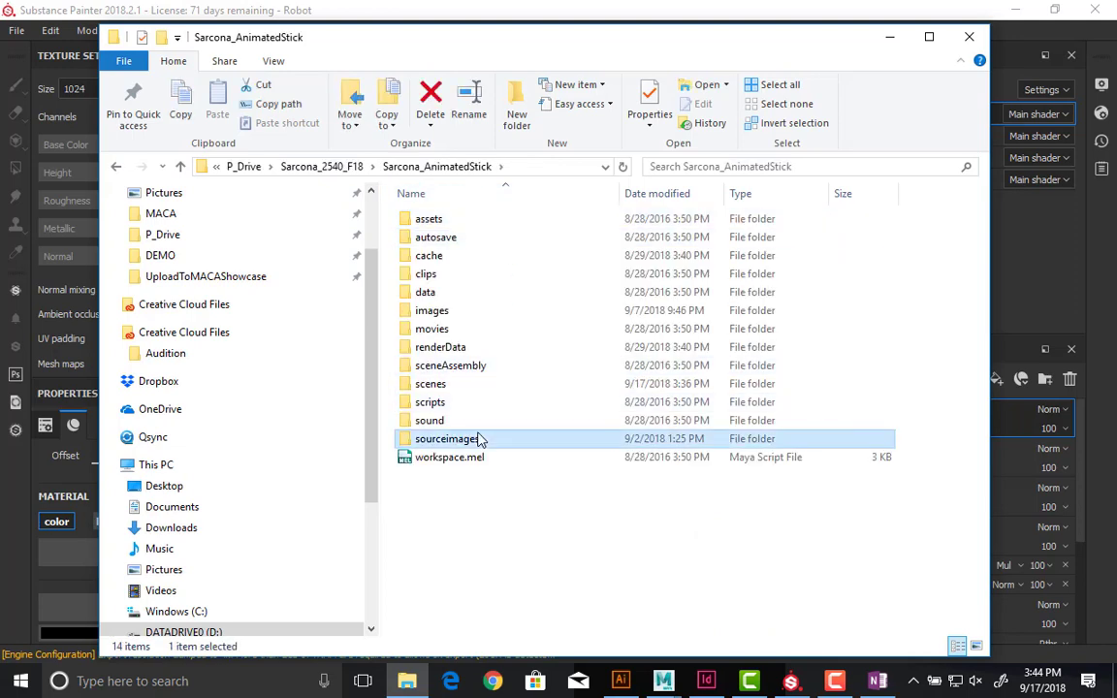
pyautogui.click(671, 193)
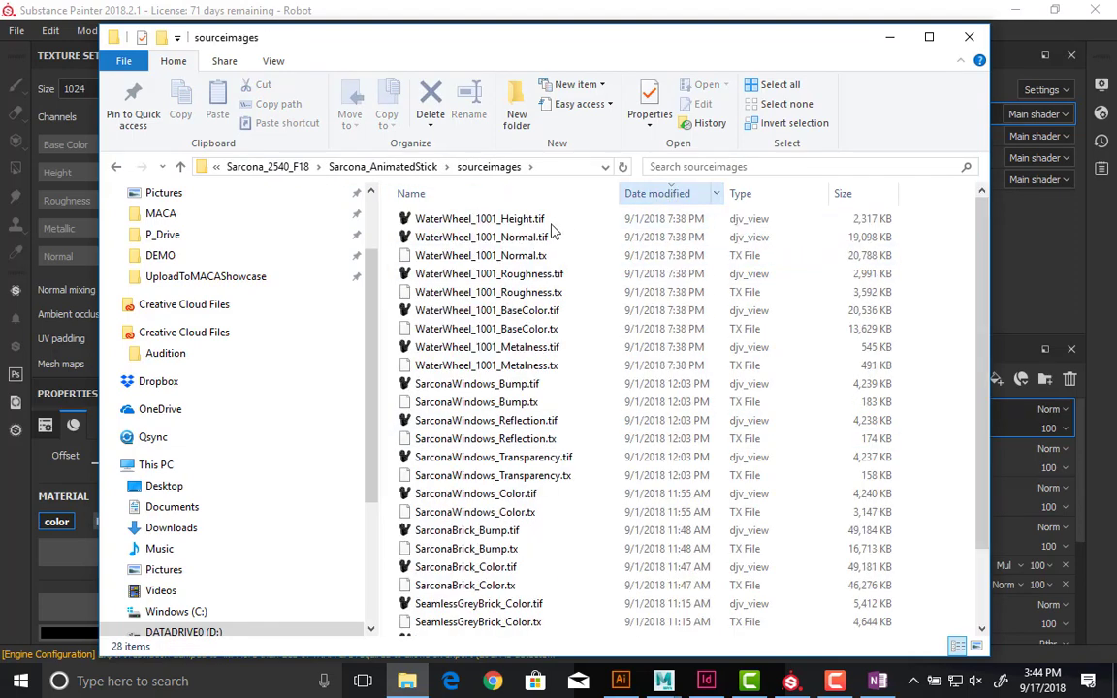
pyautogui.scroll(-2, 706, 242)
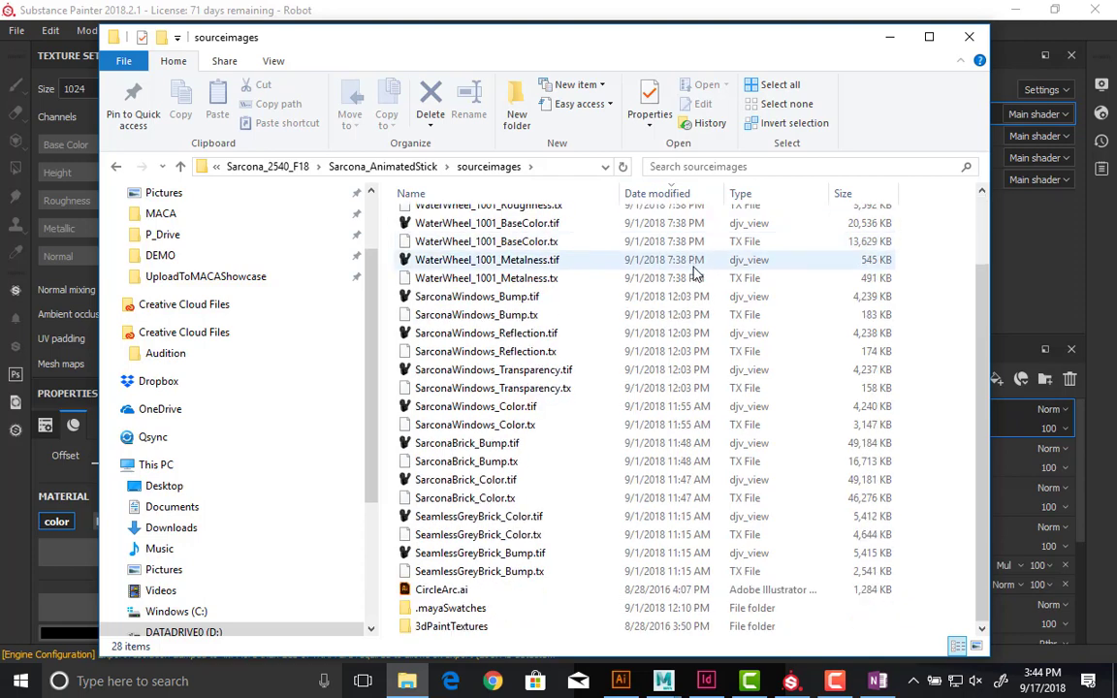
# - Look through the rendered frames in the AnimatedStick project's images folder and return to the project folder
pyautogui.press('BackSpace')
pyautogui.doubleClick(480, 316)
pyautogui.scroll(-5, 485, 321)
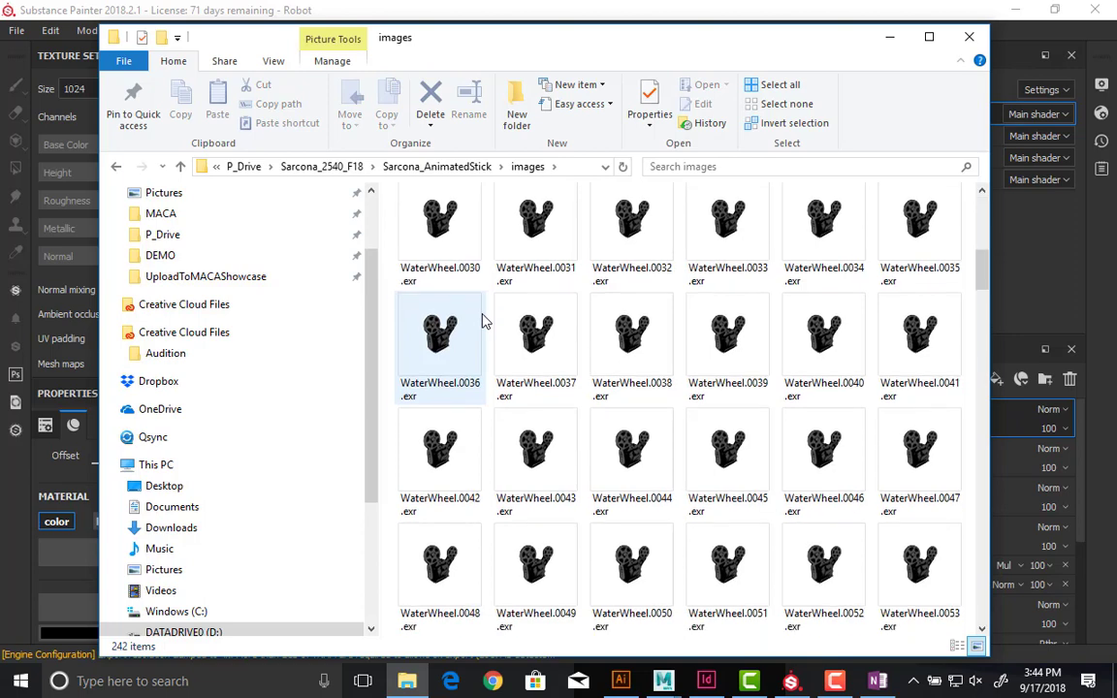
pyautogui.scroll(-20, 484, 321)
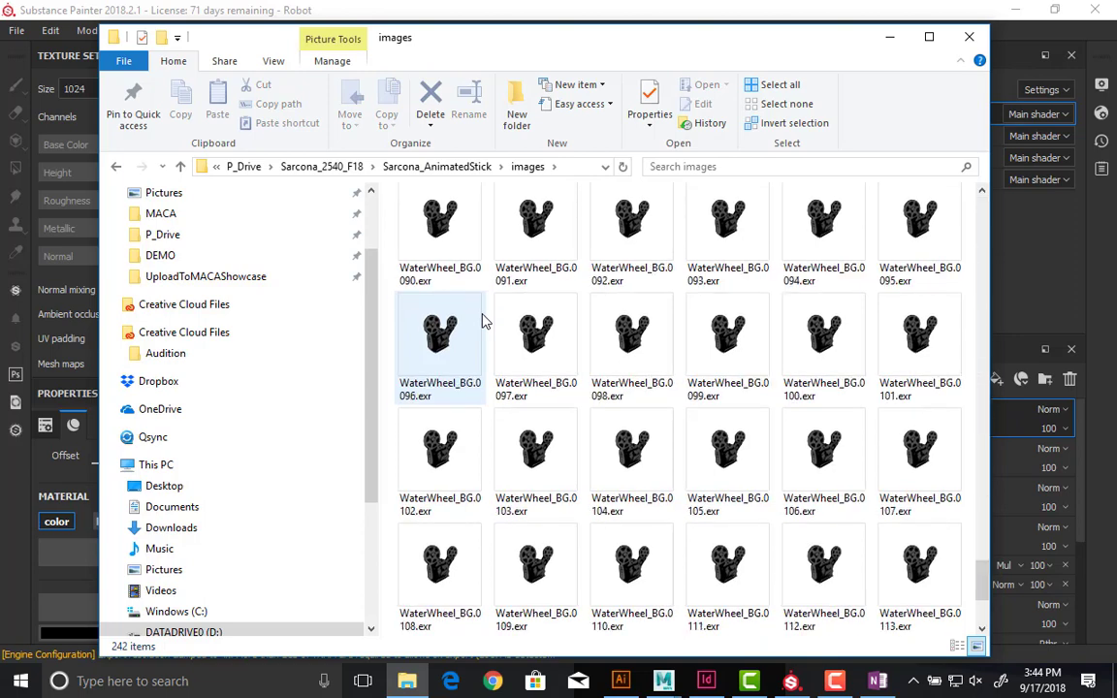
pyautogui.press('BackSpace')
# - Open the AnimatedStick project's scenes folder and check the file sizes of Robot.spp and its two autosave files
pyautogui.click(470, 392)
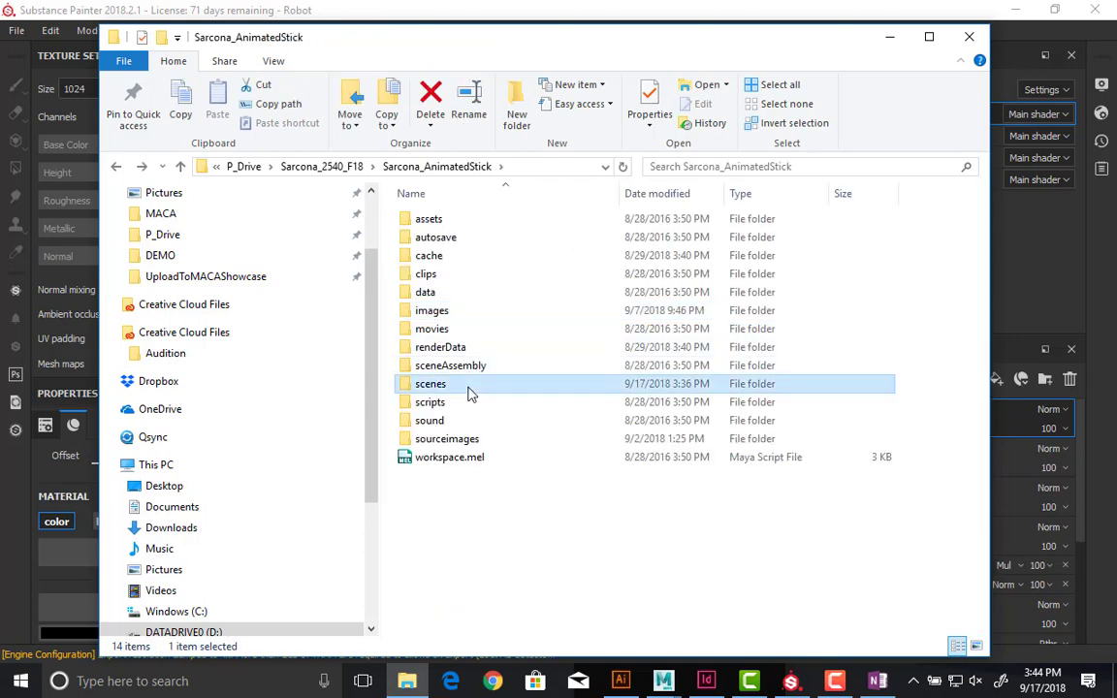
pyautogui.doubleClick(470, 391)
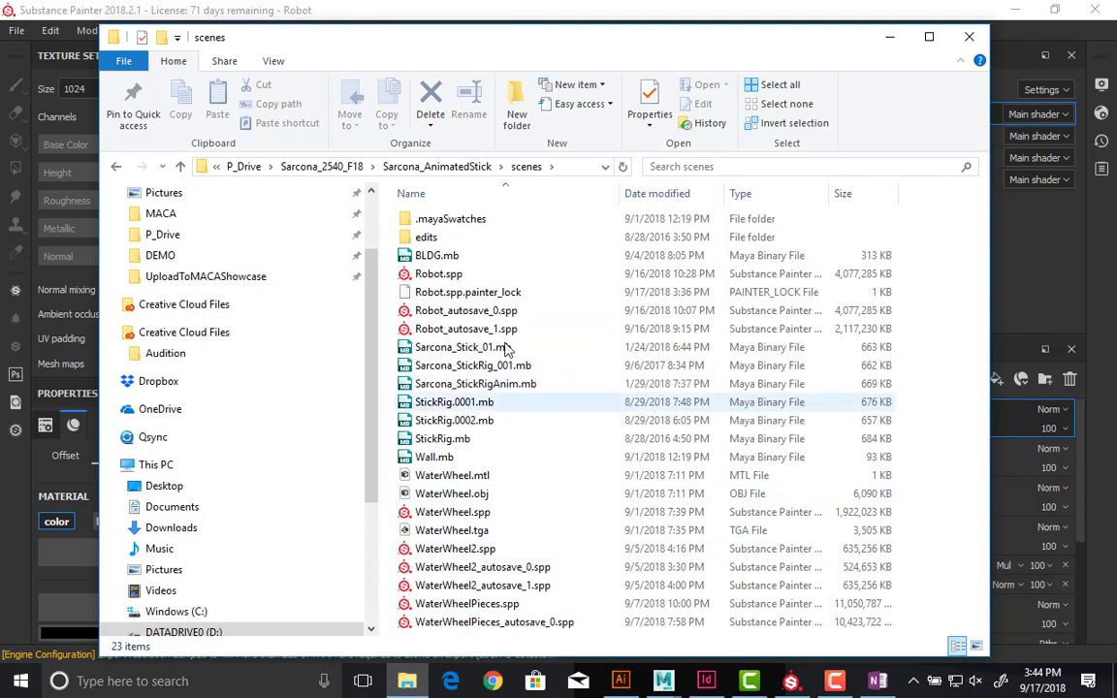
pyautogui.click(494, 276)
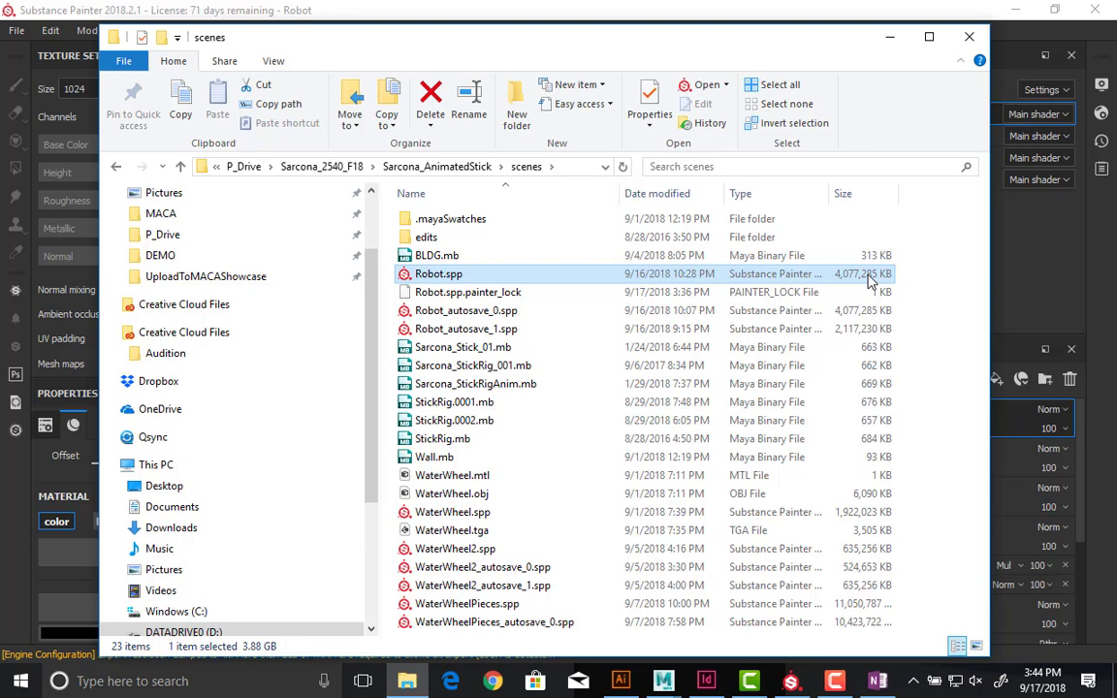
pyautogui.click(834, 312)
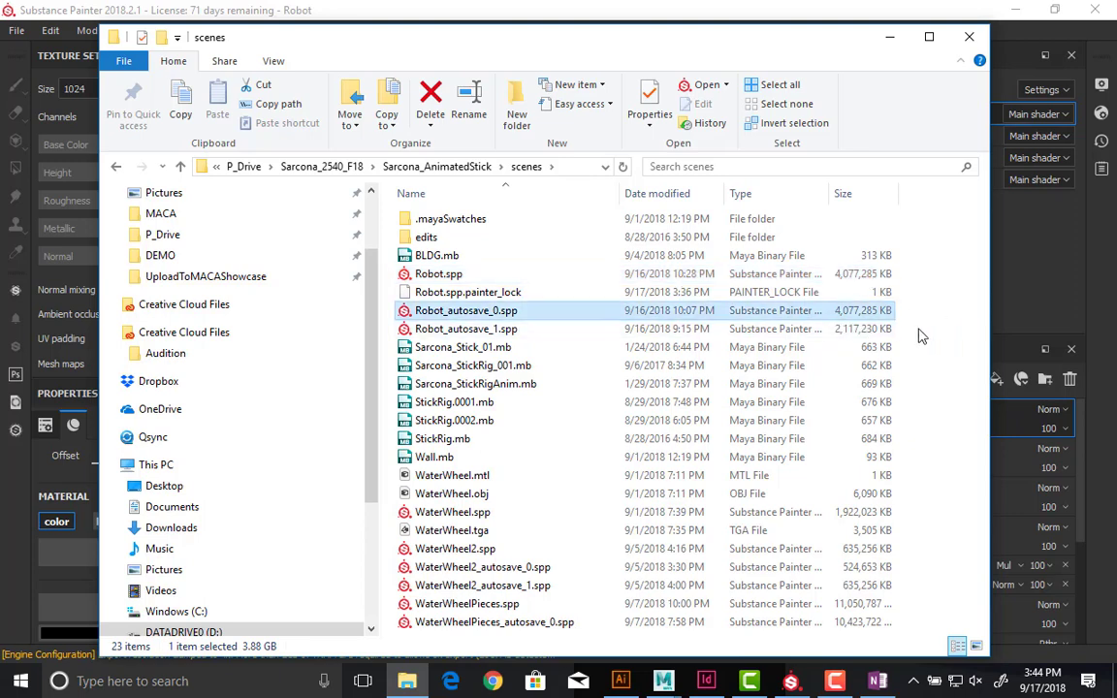
pyautogui.moveTo(941, 334); pyautogui.dragTo(845, 325)
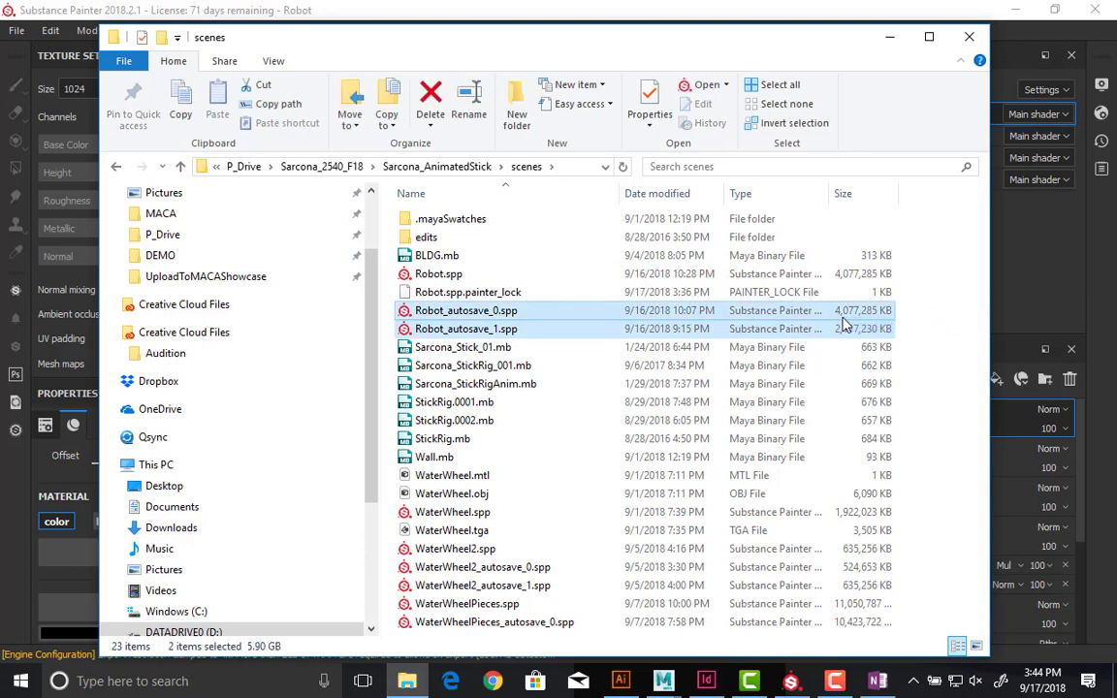
# - Switch back to Substance Painter and view the textured robot from the front
pyautogui.click(368, 8)
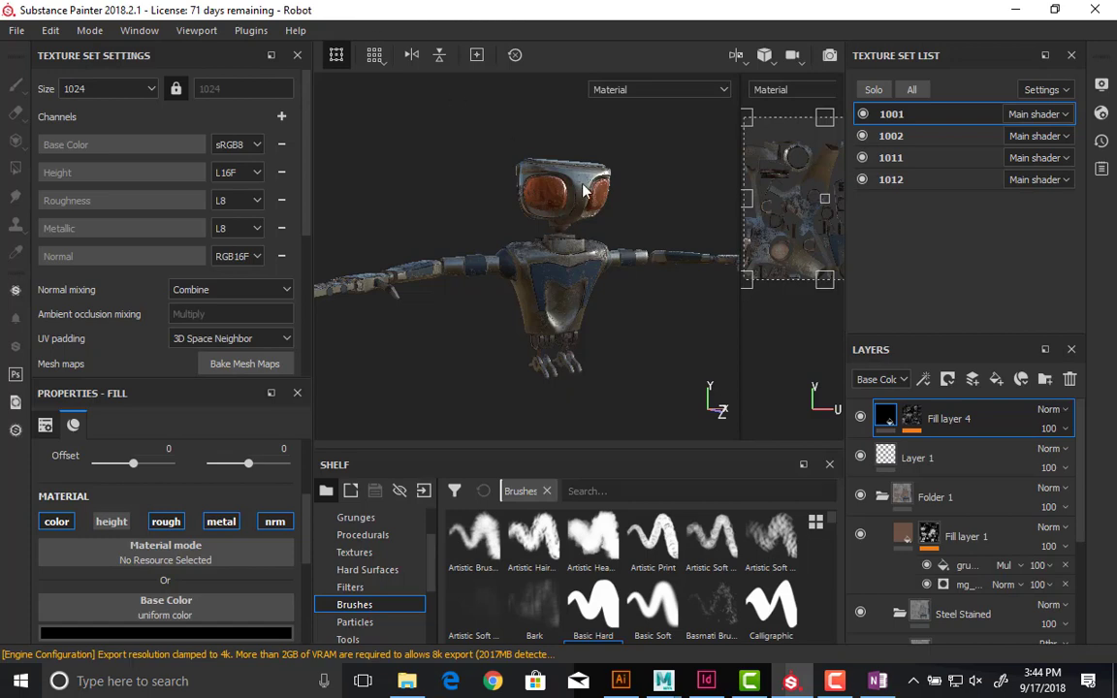
pyautogui.moveTo(748, 279)
pyautogui.mouseDown()
pyautogui.moveTo(652, 276)
pyautogui.moveTo(738, 273)
pyautogui.mouseUp()
pyautogui.hotkey('ctrl', 'z')
pyautogui.keyDown('alt'); pyautogui.moveTo(620, 278); pyautogui.dragTo(714, 310); pyautogui.keyUp('alt')
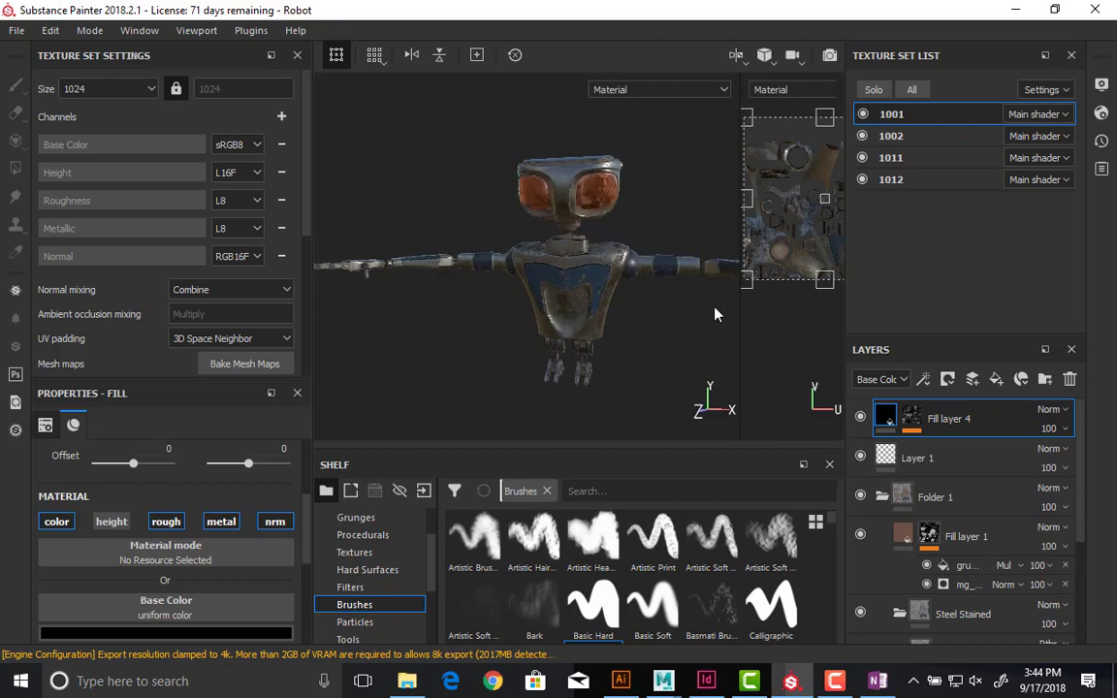
pyautogui.hotkey('alt', 'Tab')
pyautogui.hotkey('alt', 'Tab')
pyautogui.hotkey('alt', 'Tab')
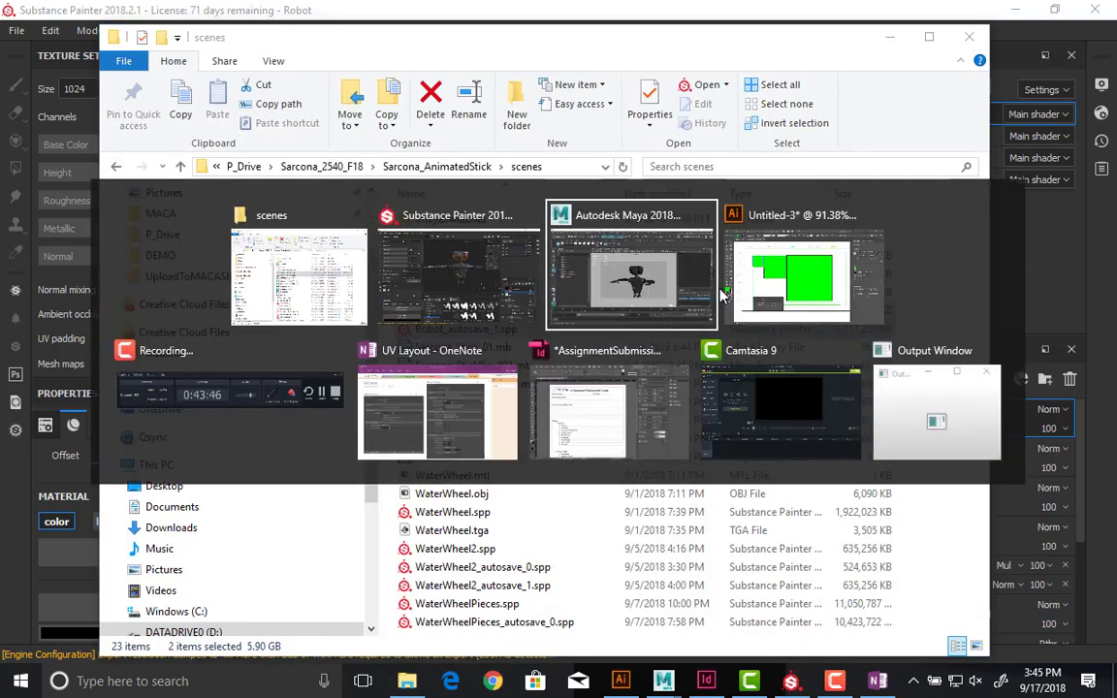
pyautogui.hotkey('alt', 'Tab')
pyautogui.hotkey('alt', 'Tab')
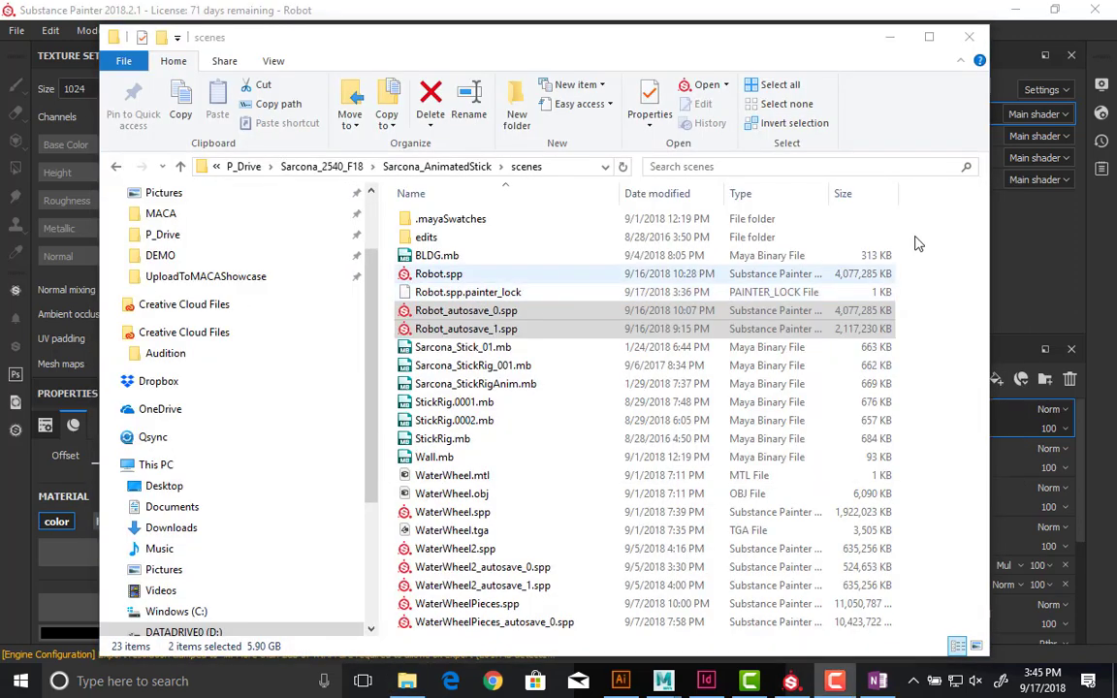